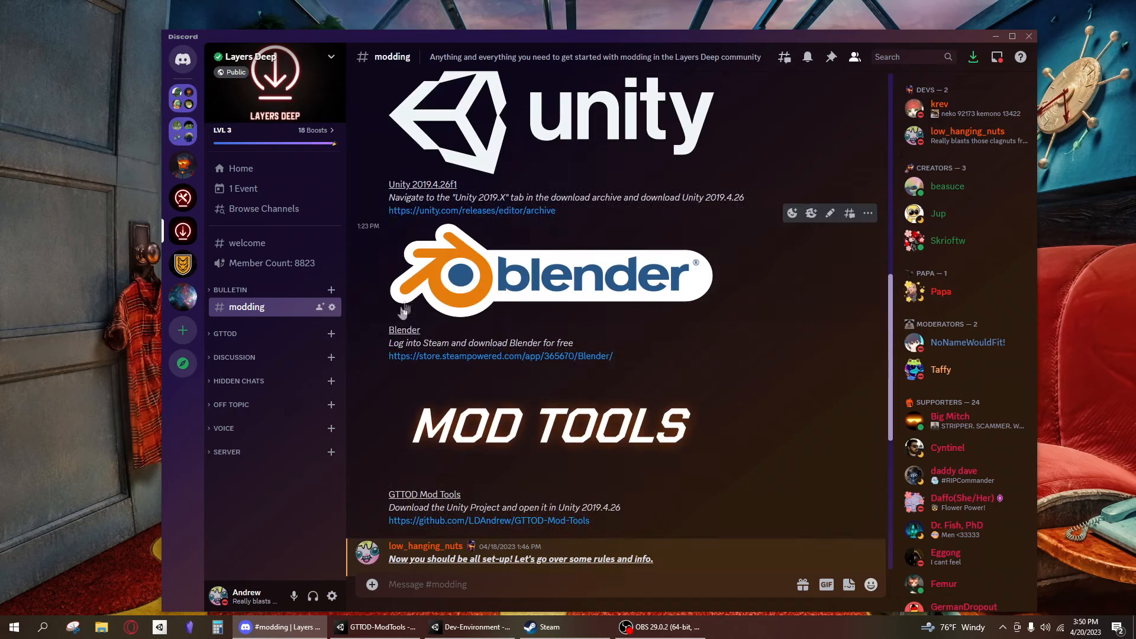
Review the modding channel's rules and look through the modding-assets channel from its first post to its newest files.
scroll(438, 354, down, 3)
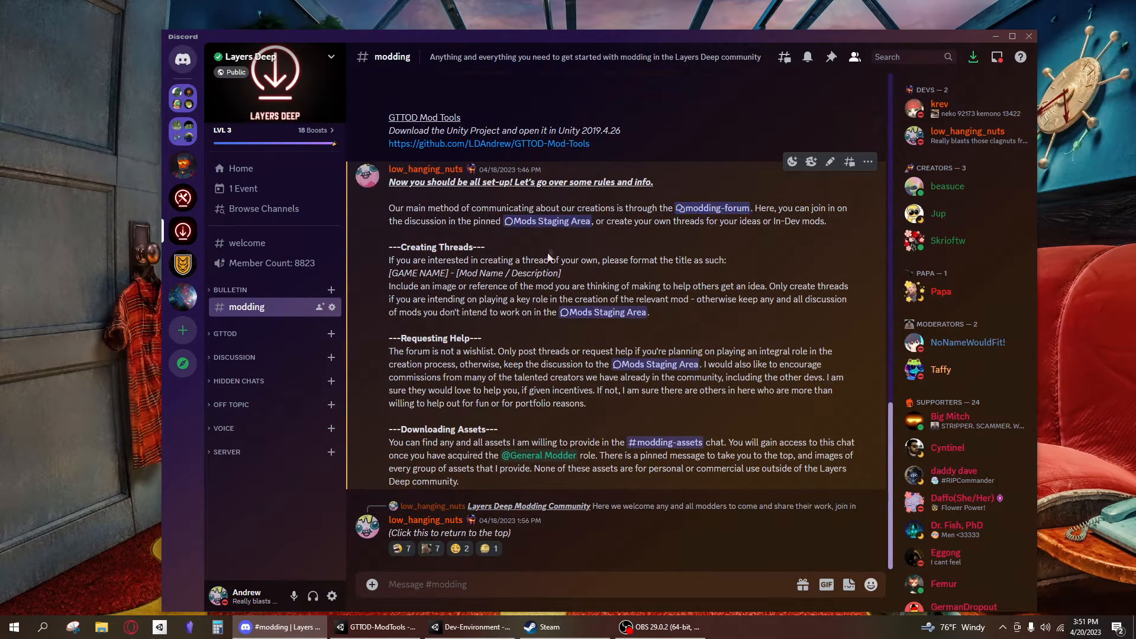
click(659, 443)
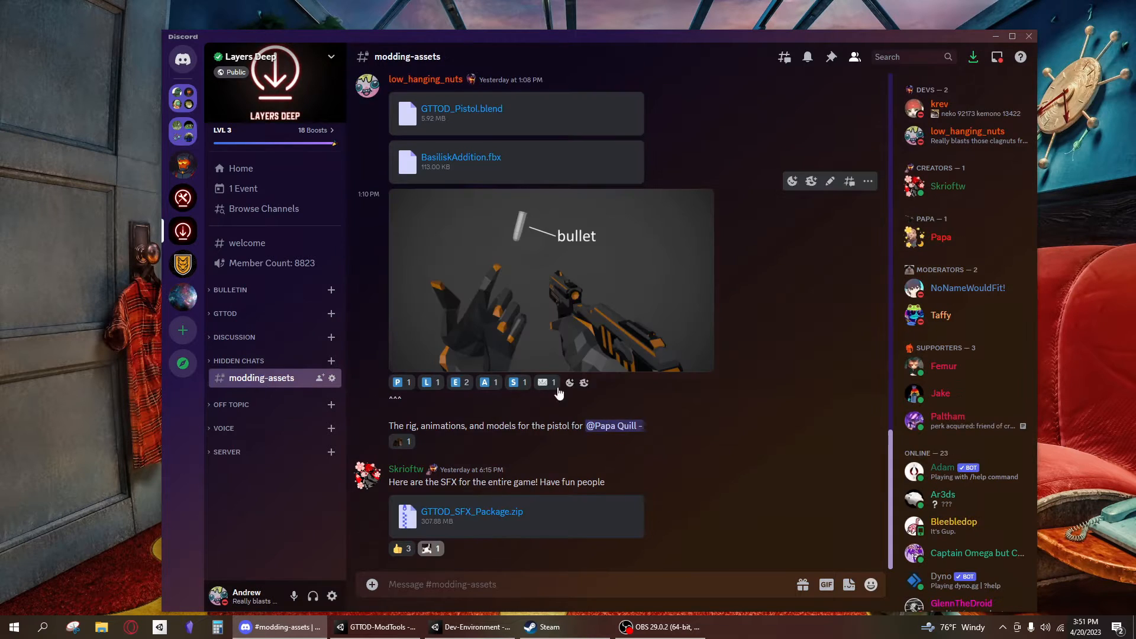
scroll(544, 386, up, 15)
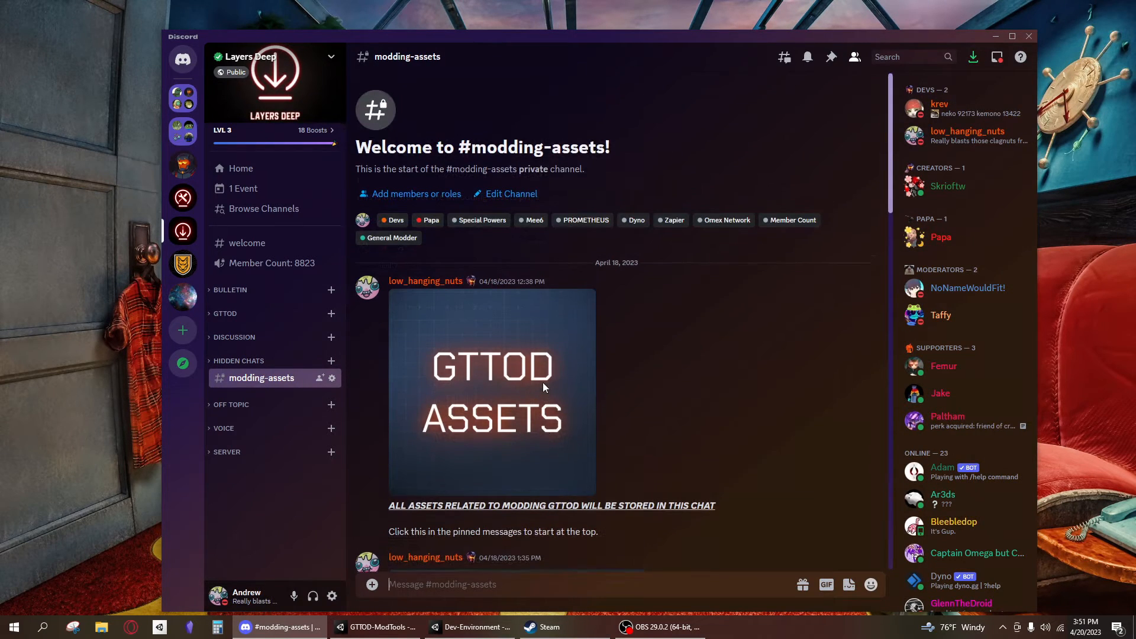
scroll(543, 382, down, 10)
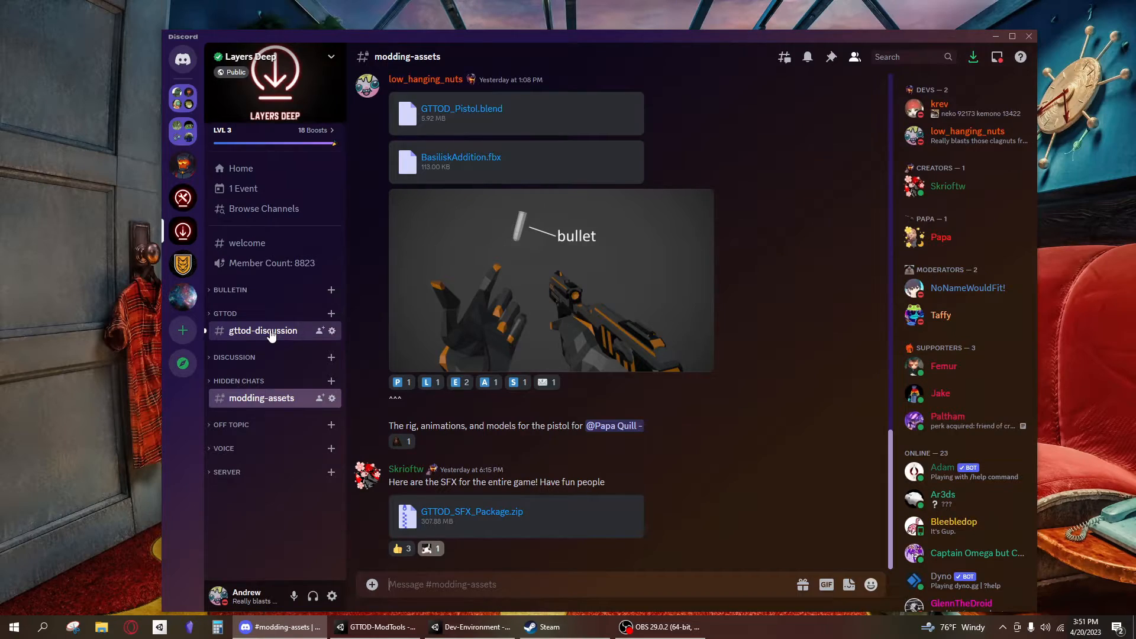
click(996, 36)
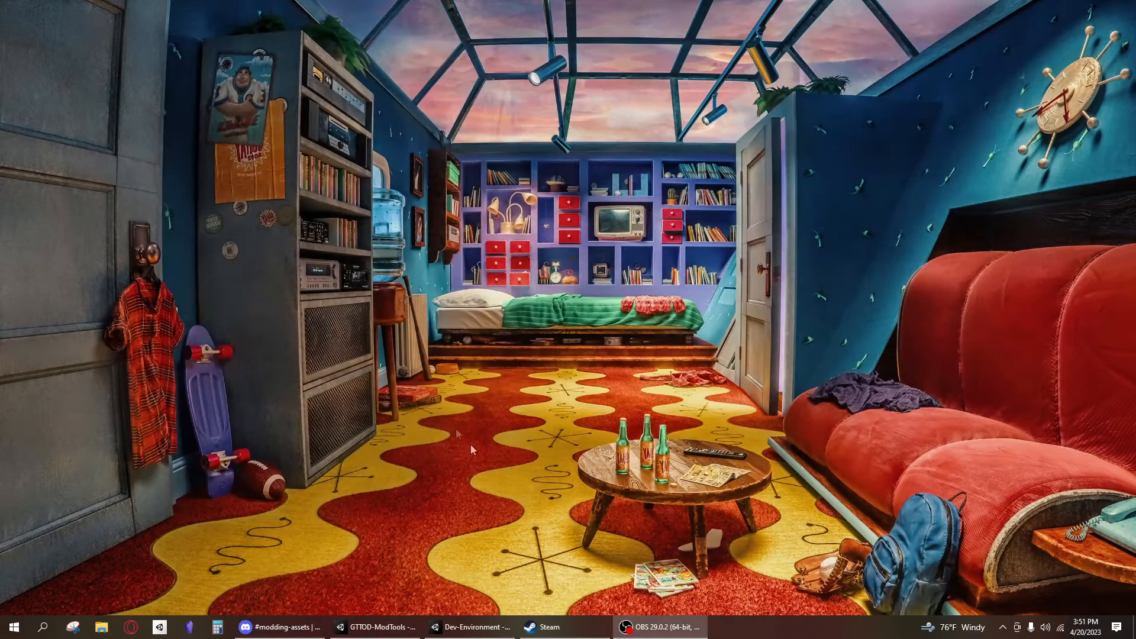
Look at the GTTOD-ModTools project in Unity and the GTTOD_Match10.blend scene in Blender.
click(372, 629)
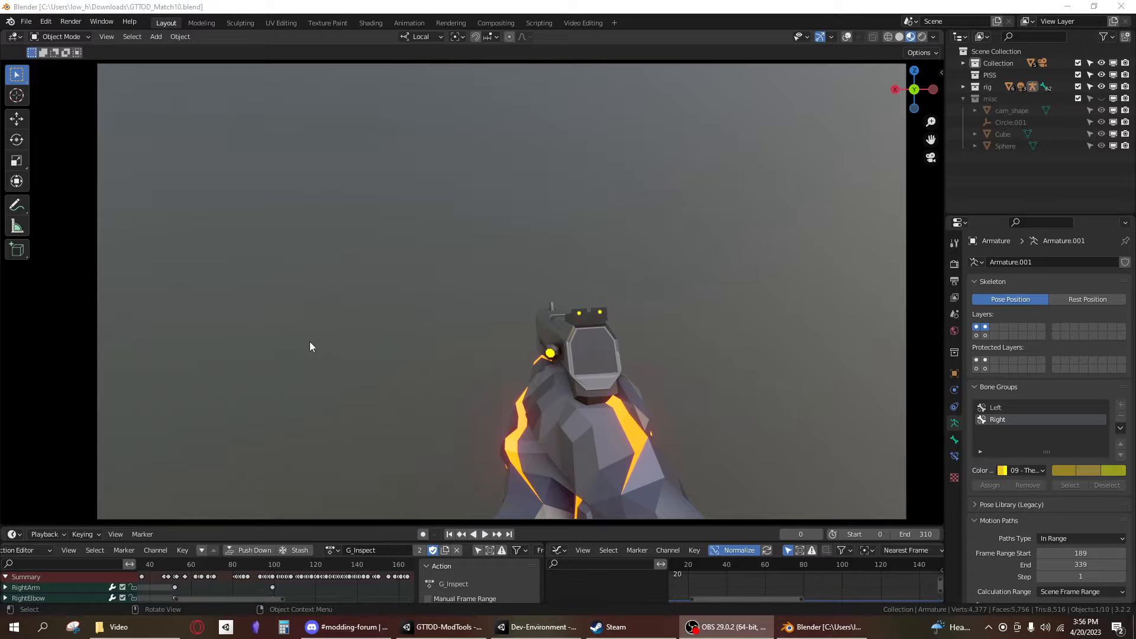
click(444, 627)
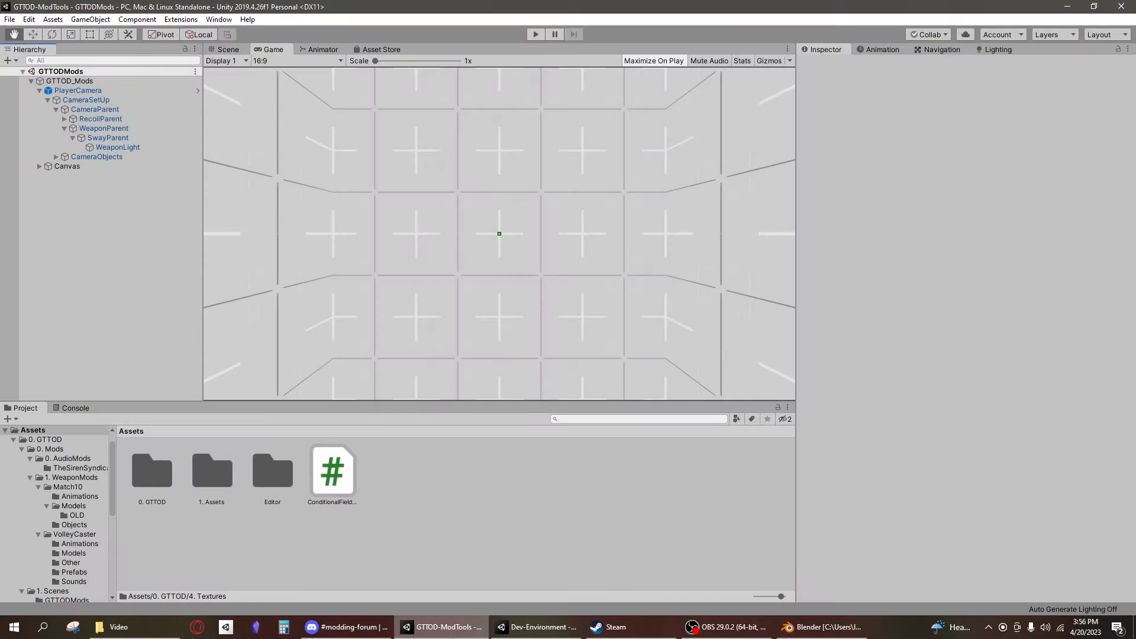
click(853, 632)
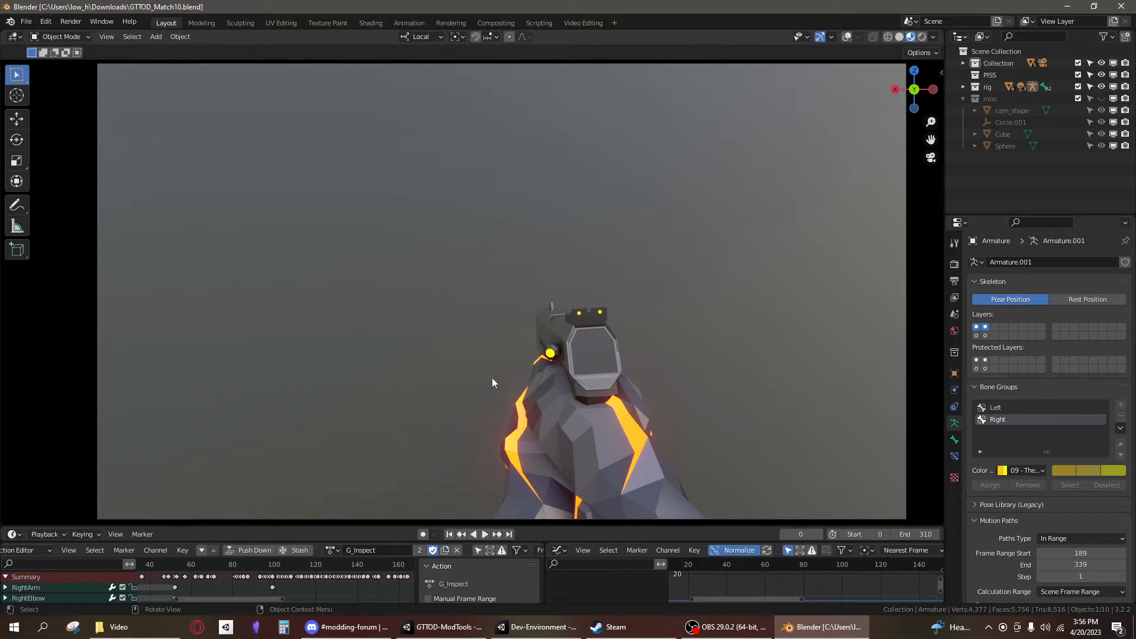
Read the modding-forum thread "GTTOD - Old GTTOD Pistol (Match 10)" in Discord, play its posted video, and return to Blender.
click(349, 627)
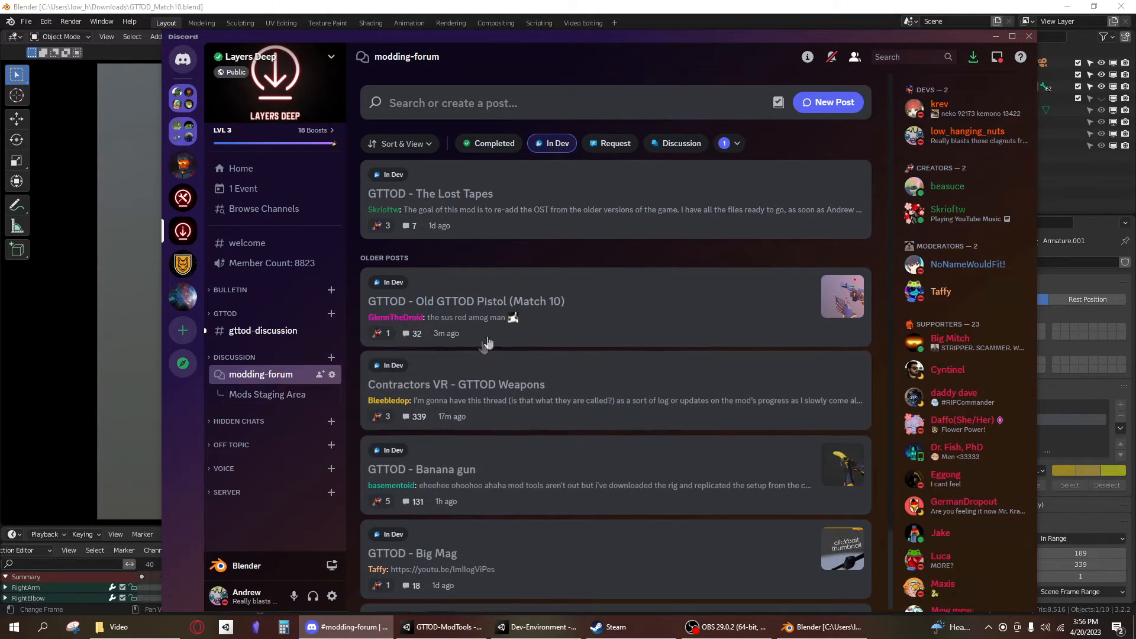
click(482, 348)
scroll(823, 420, up, 5)
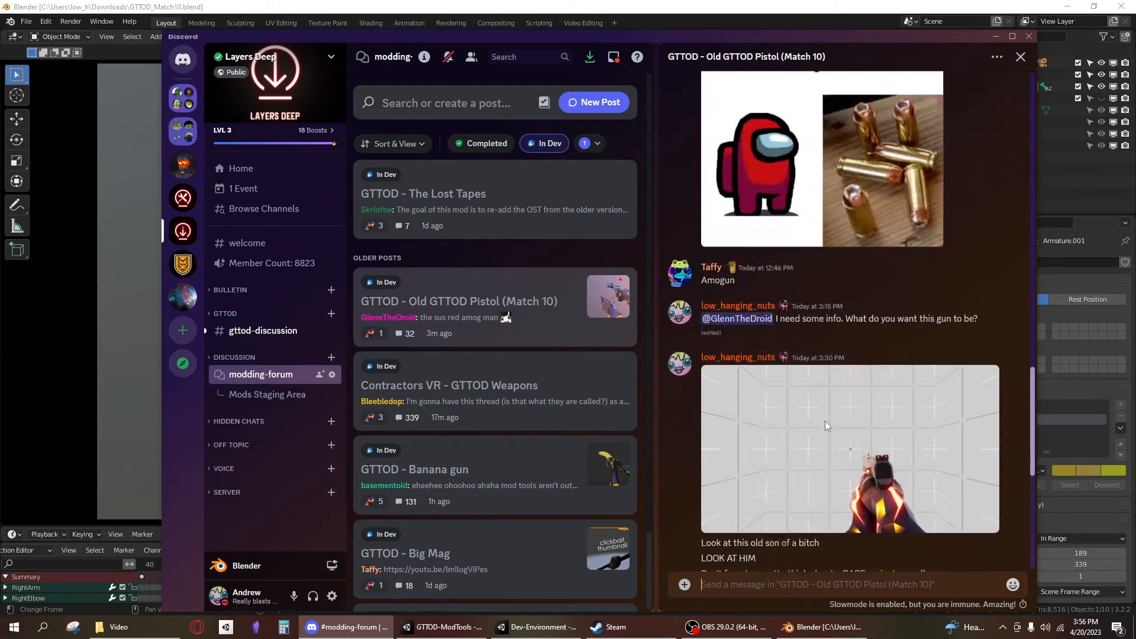
scroll(825, 421, up, 6)
scroll(900, 328, up, 3)
scroll(896, 349, down, 15)
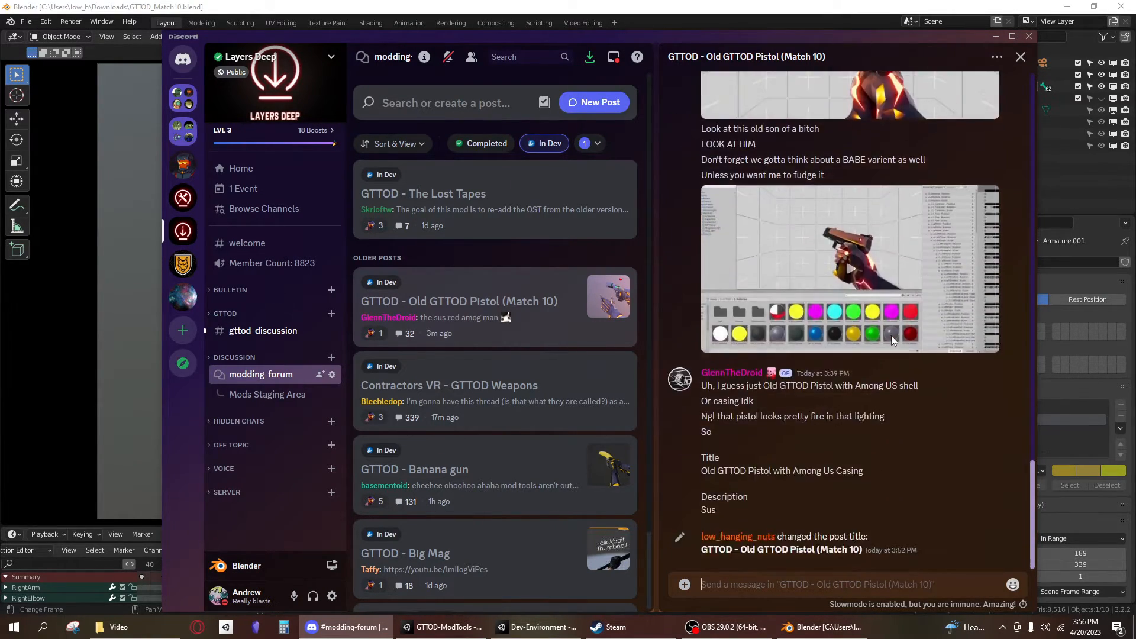
click(848, 259)
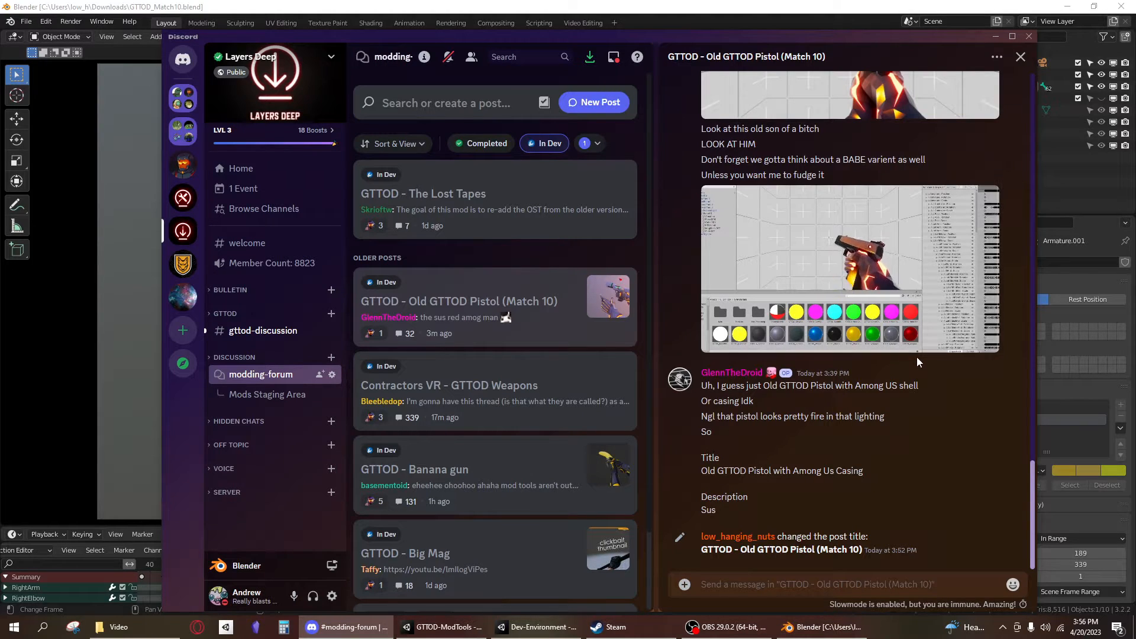
click(880, 287)
click(996, 37)
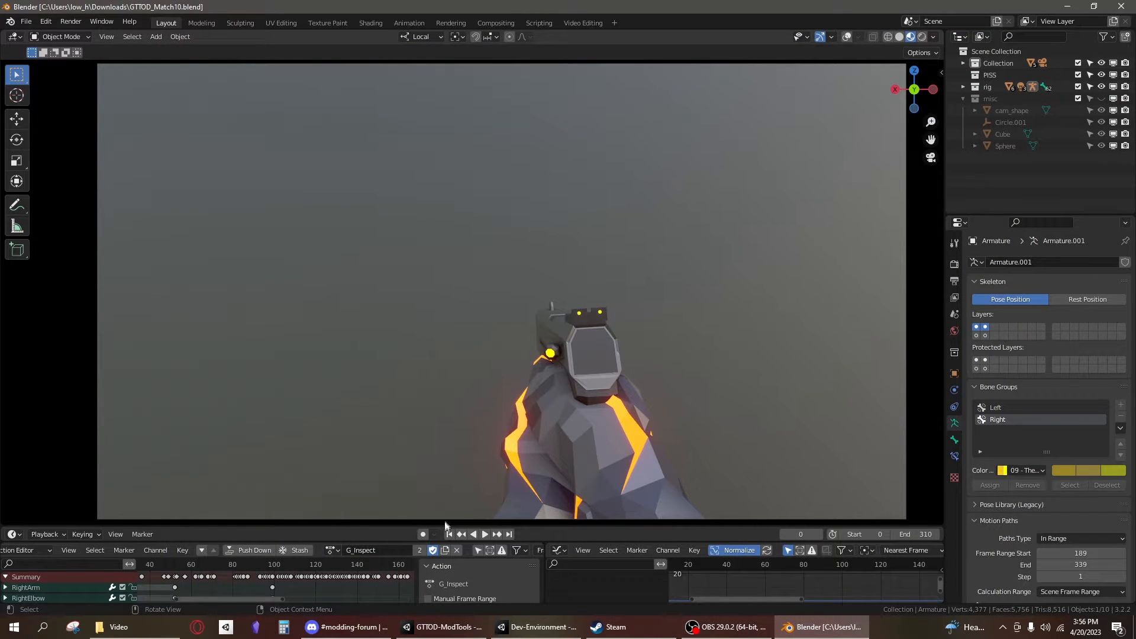
Preview the G_Inspect animation, return the timeline to its first frame, and save GTTOD_Match10.blend.
click(485, 534)
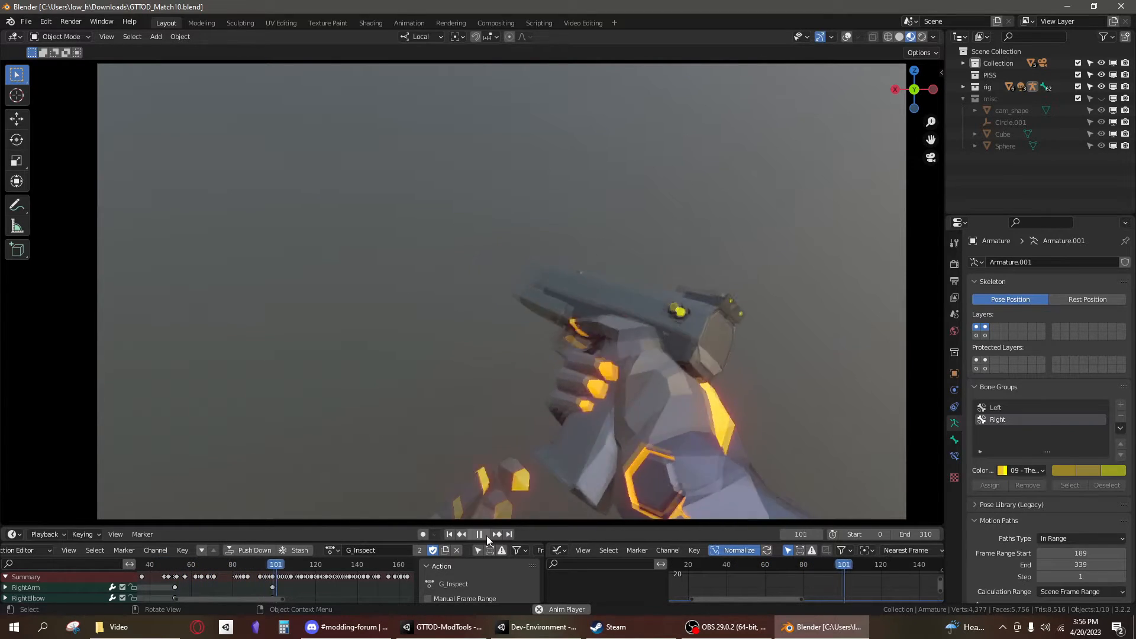
click(479, 535)
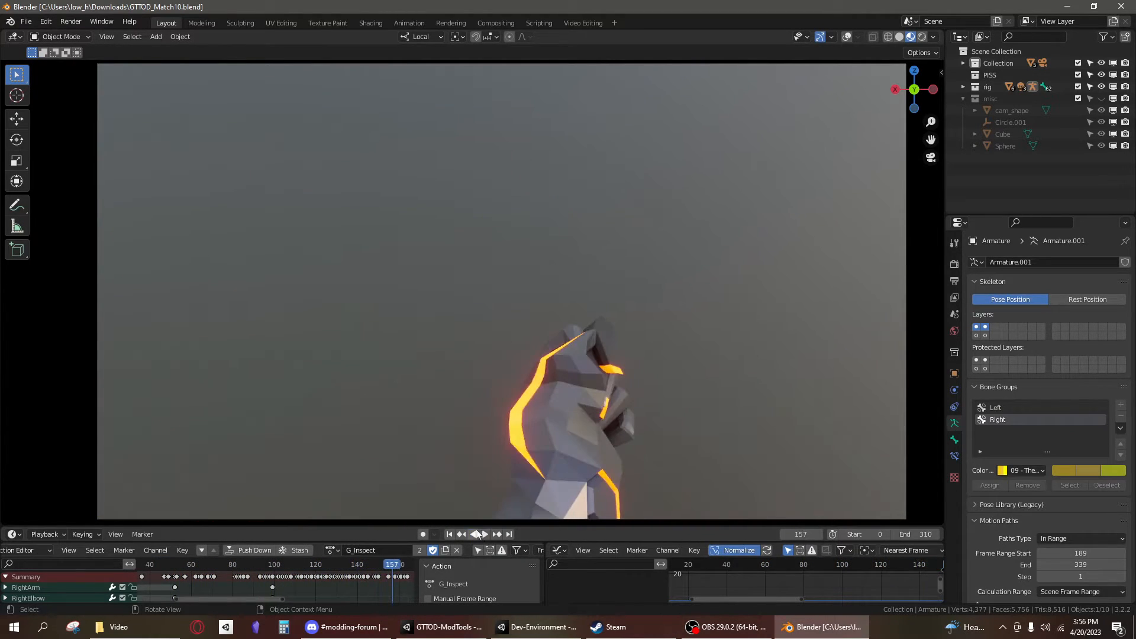
click(450, 534)
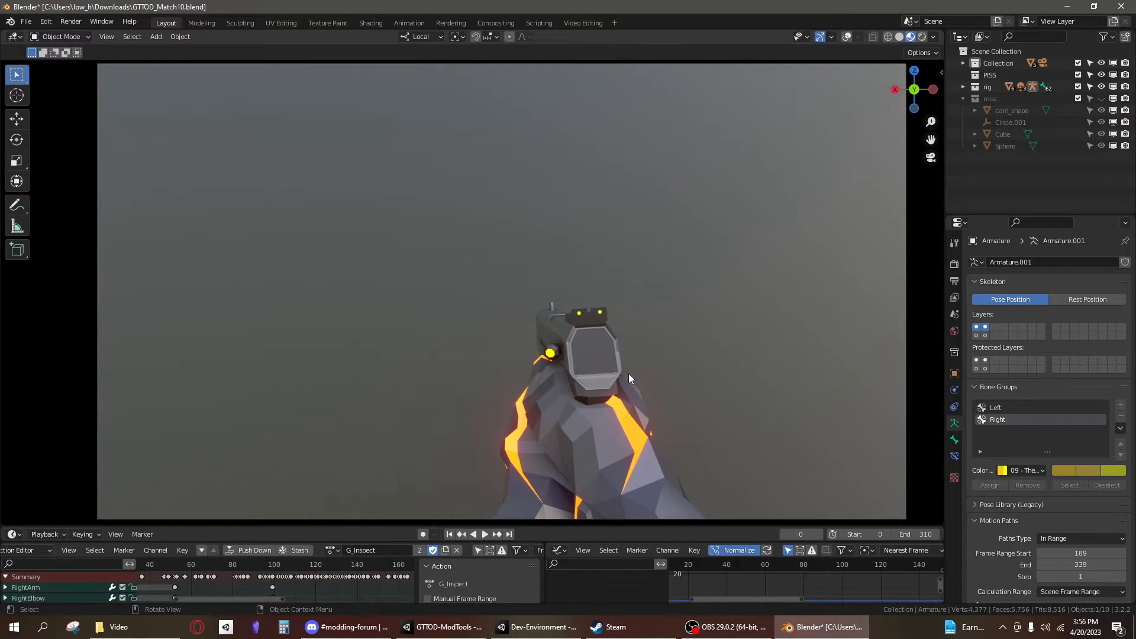
key(ctrl+s)
Set up an FBX export of GTTOD_Match10 in the Match10 Models folder, with Simplify at 0 under Bake Animation.
click(26, 22)
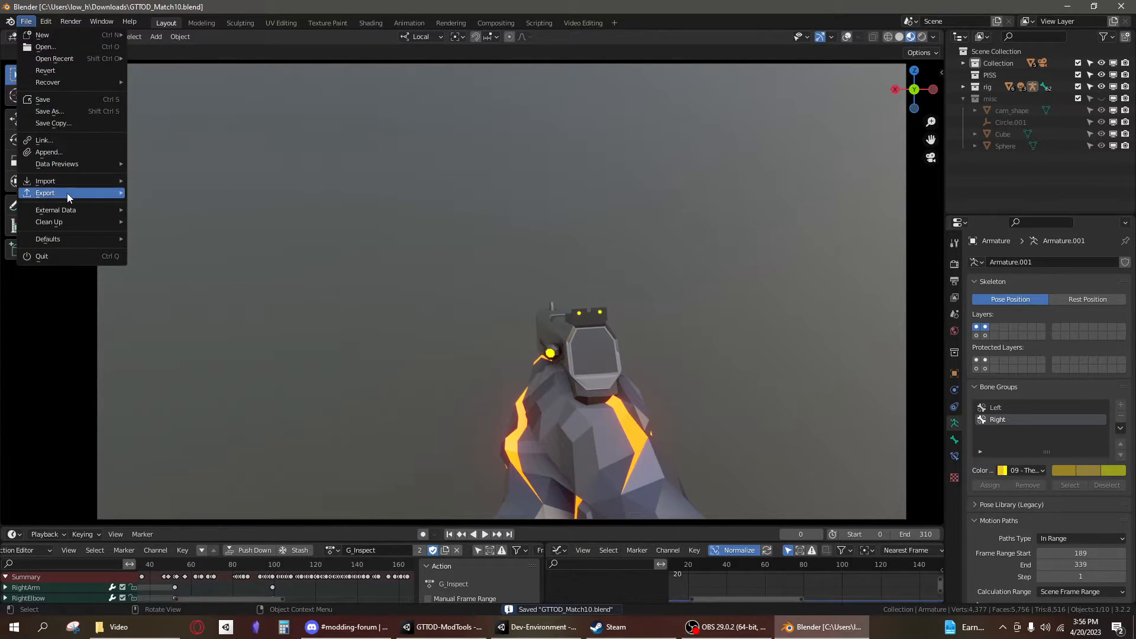
mouse_move(66, 193)
click(176, 298)
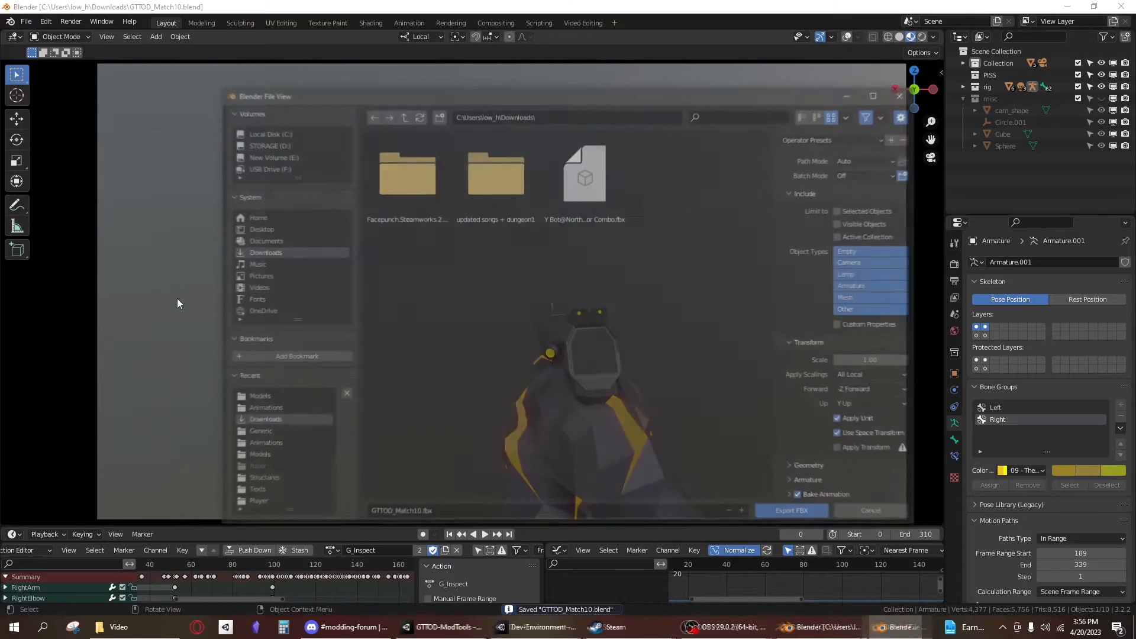
click(260, 398)
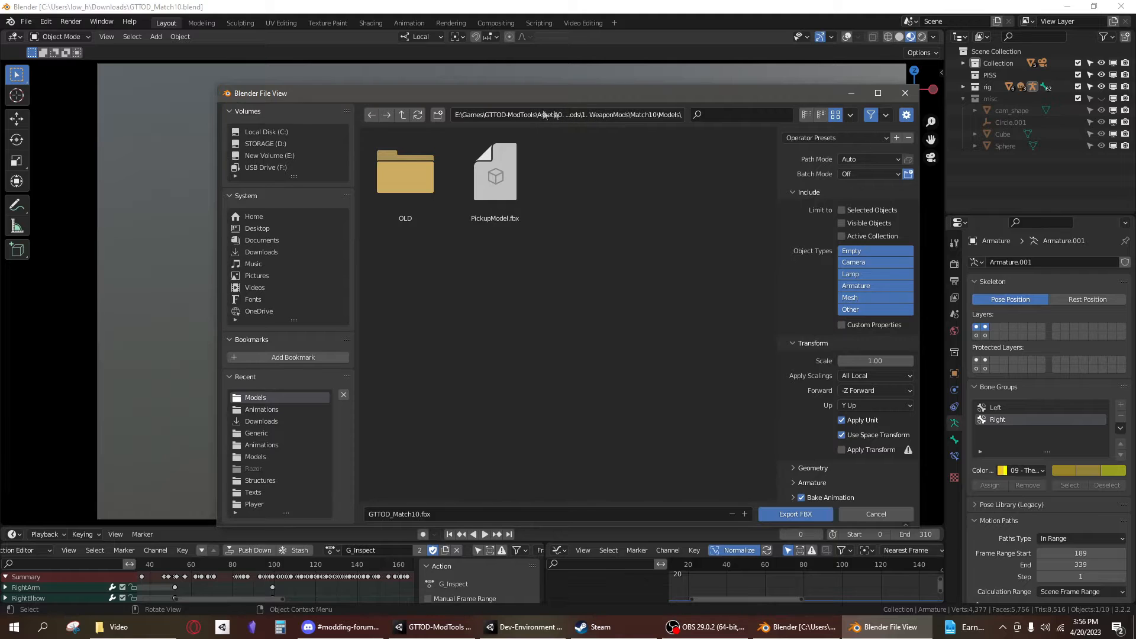
scroll(851, 451, down, 1)
click(820, 493)
scroll(836, 484, down, 4)
drag(866, 489, 829, 490)
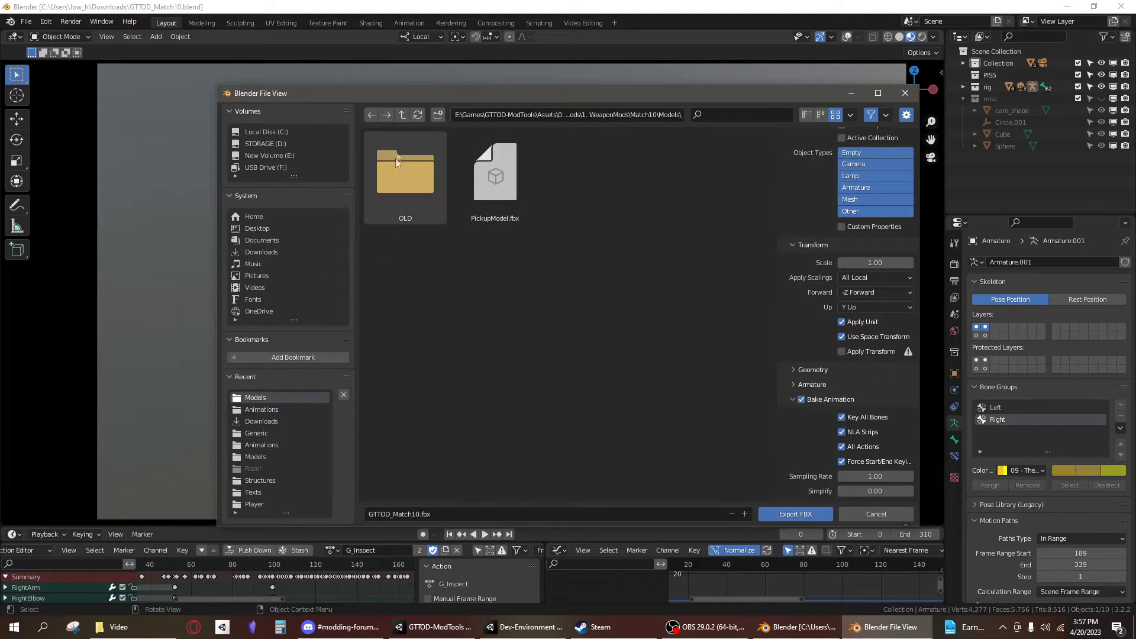
Check the Match10 mod's folder structure, return to its Models folder, and close the FBX export without exporting.
click(401, 115)
click(401, 116)
double_click(414, 194)
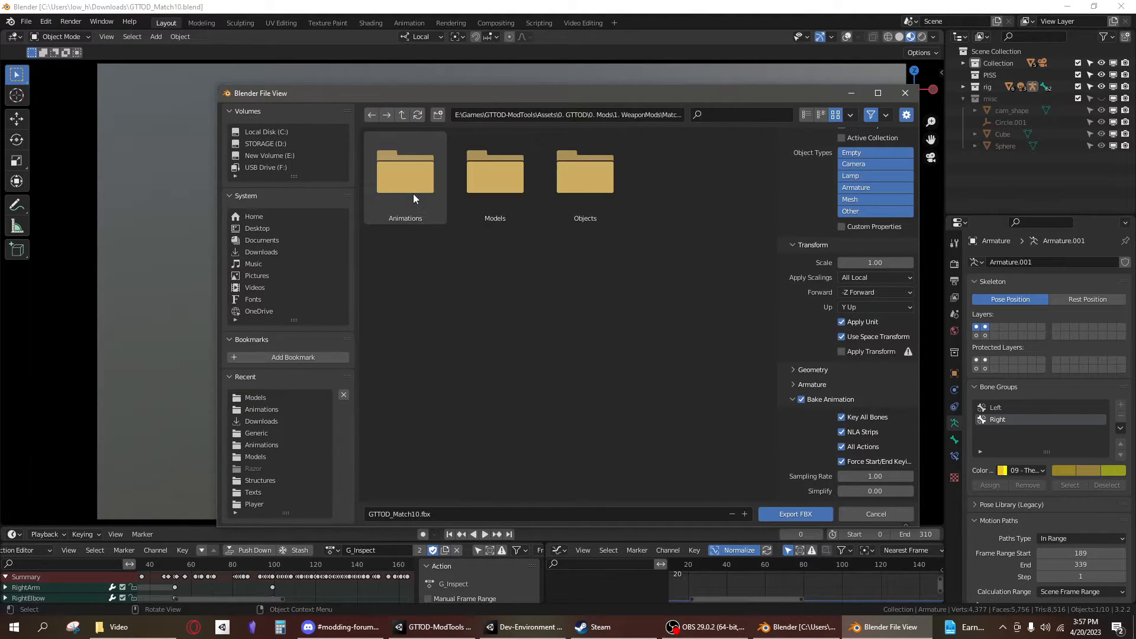
double_click(523, 183)
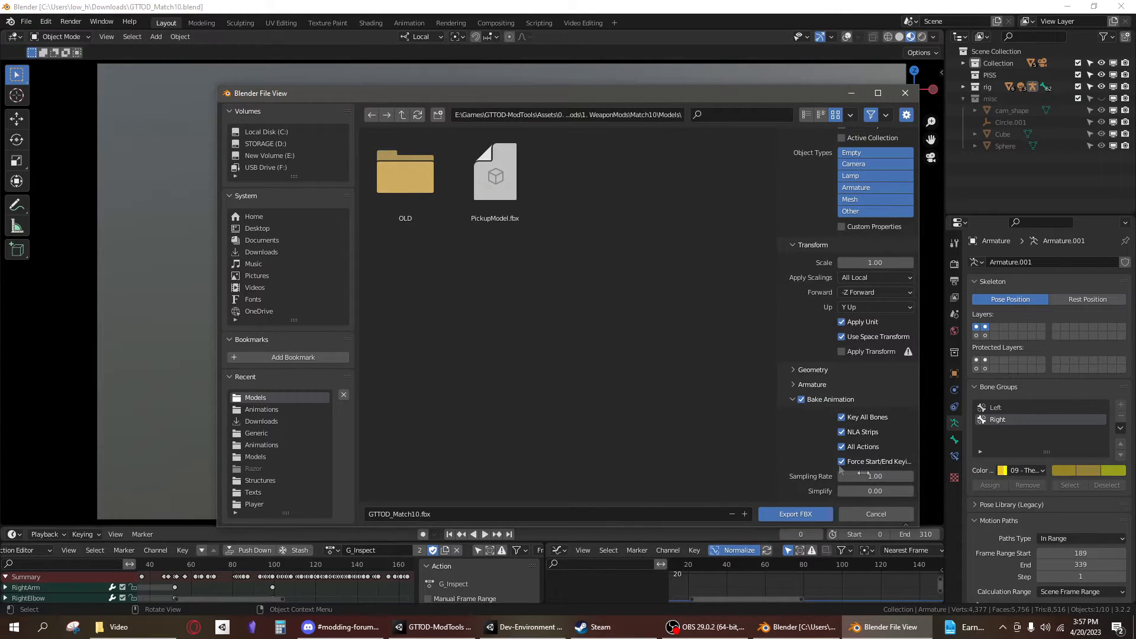
click(905, 93)
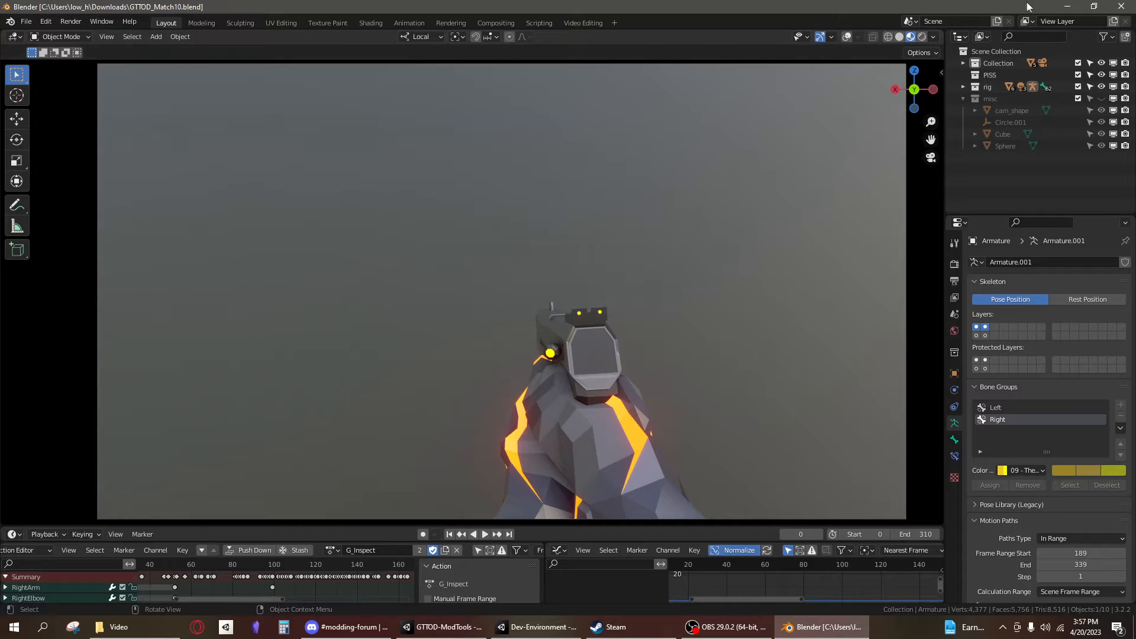
Switch to Unity and review the animation import settings and clips of GTTOD_Match10 in the Match10 Models folder.
click(1067, 5)
click(443, 627)
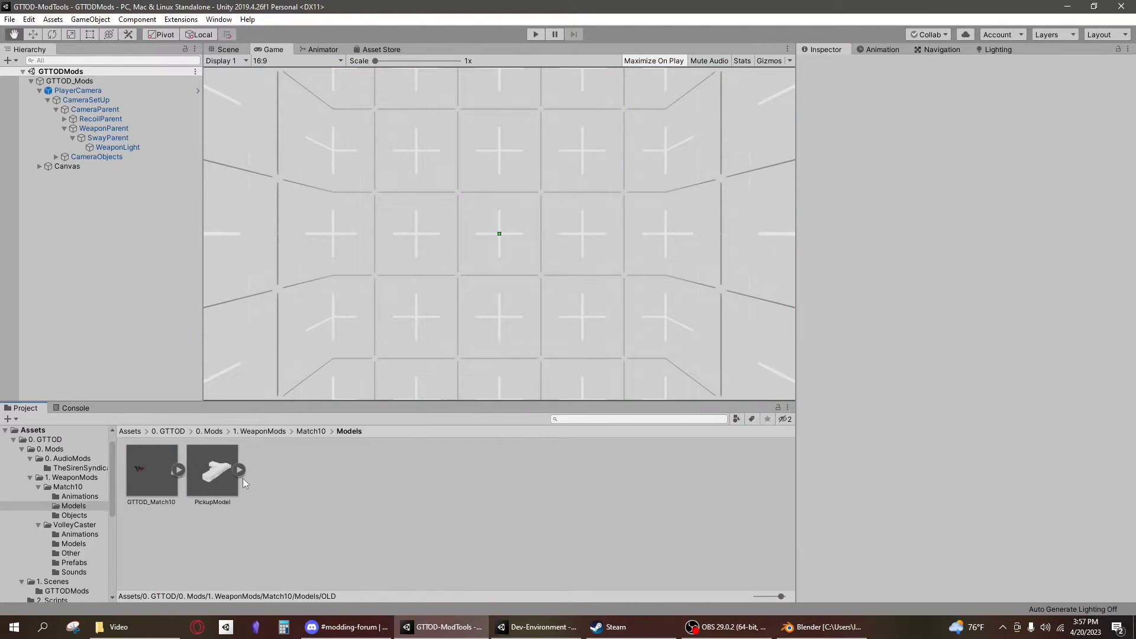
click(152, 477)
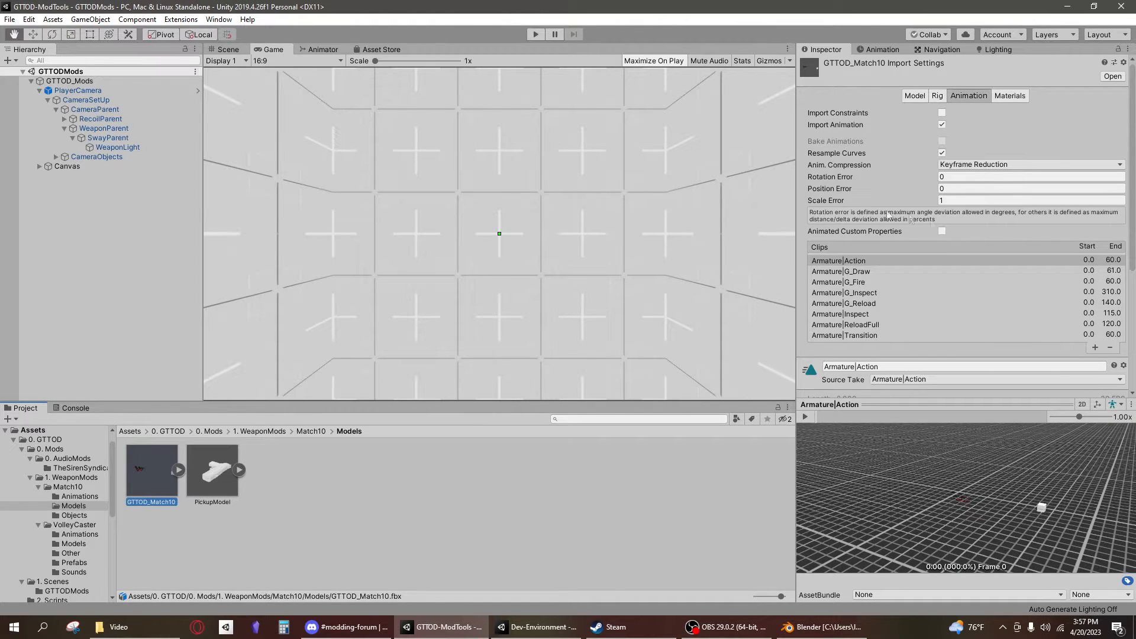
drag(840, 275, 854, 319)
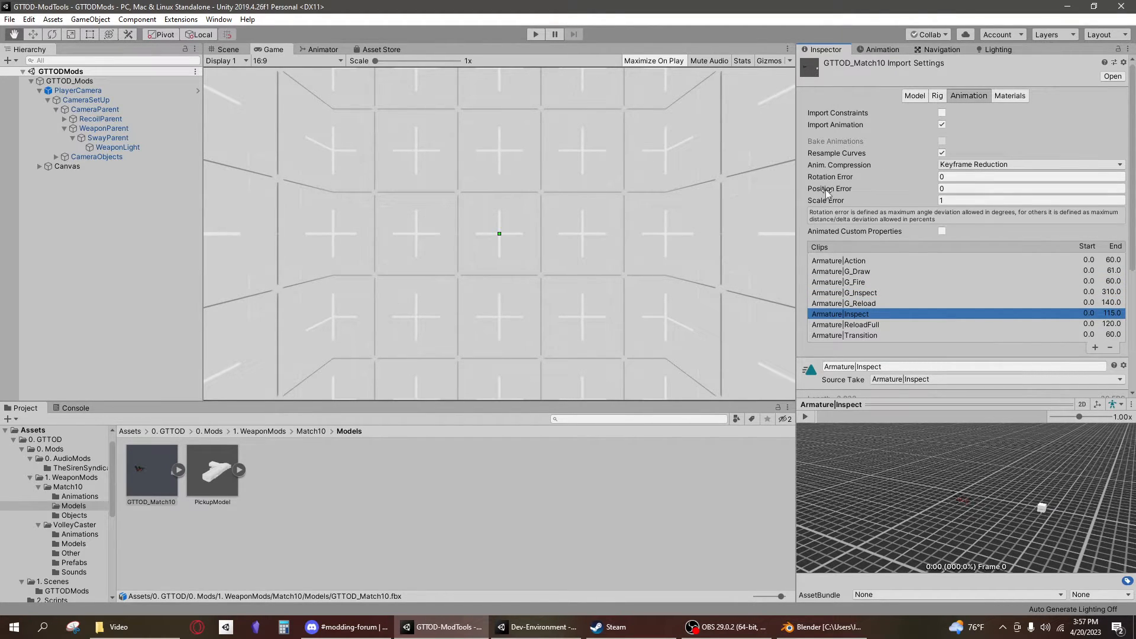
click(945, 201)
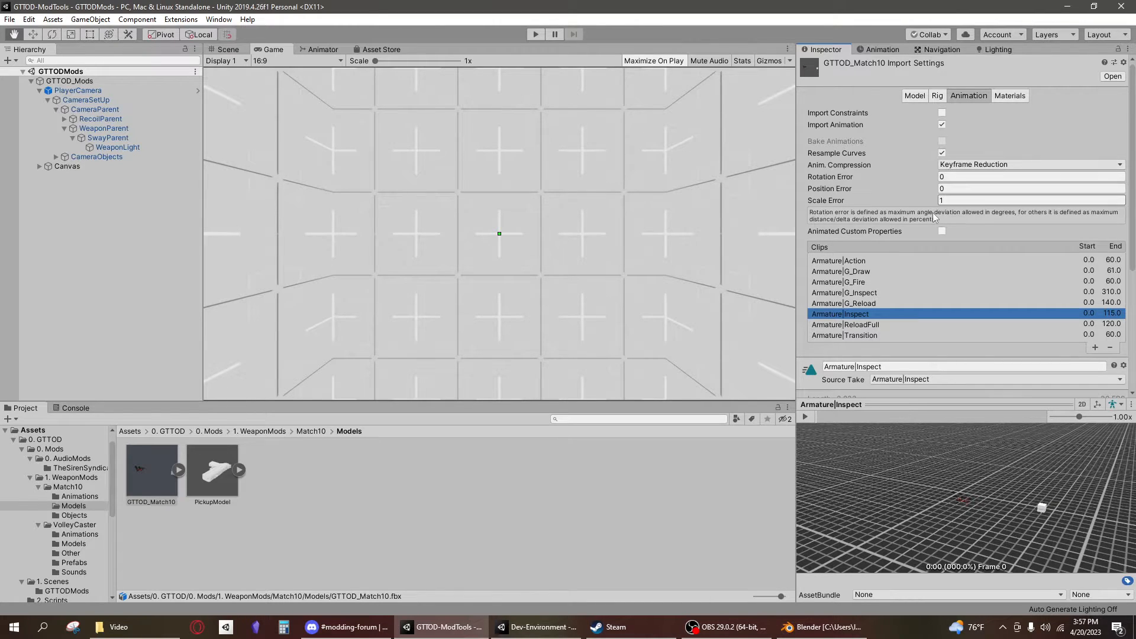
Place GTTOD_Match10 under SwayParent as an unpacked prefab and delete its cam_shape, Camera, Circle, Circle.001 and Cube children.
drag(150, 478, 112, 137)
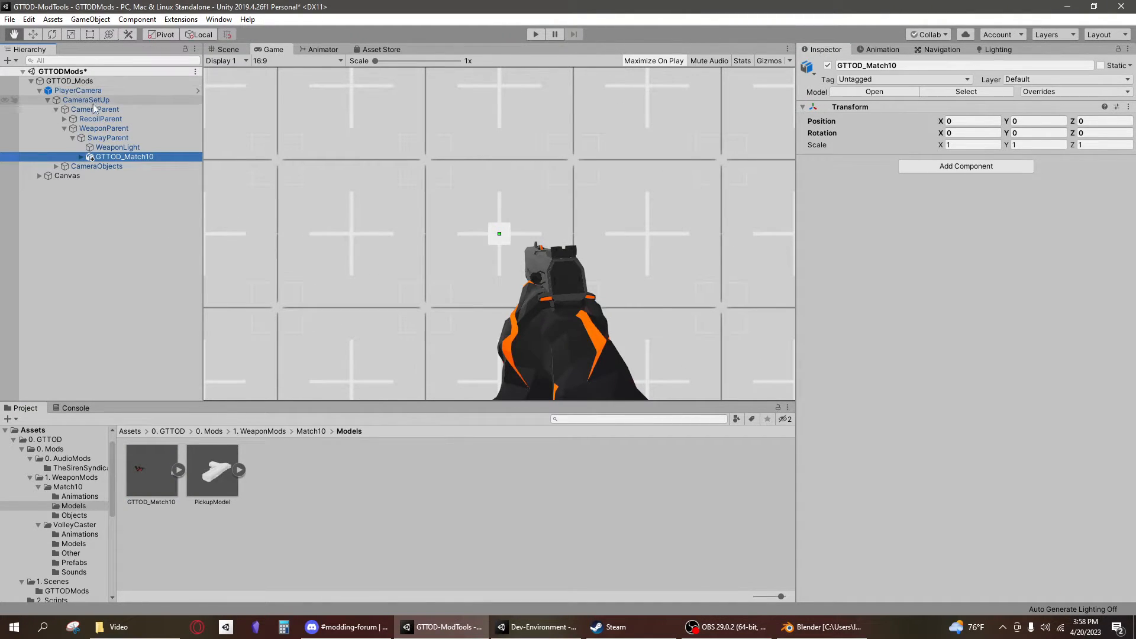
right_click(123, 158)
click(183, 306)
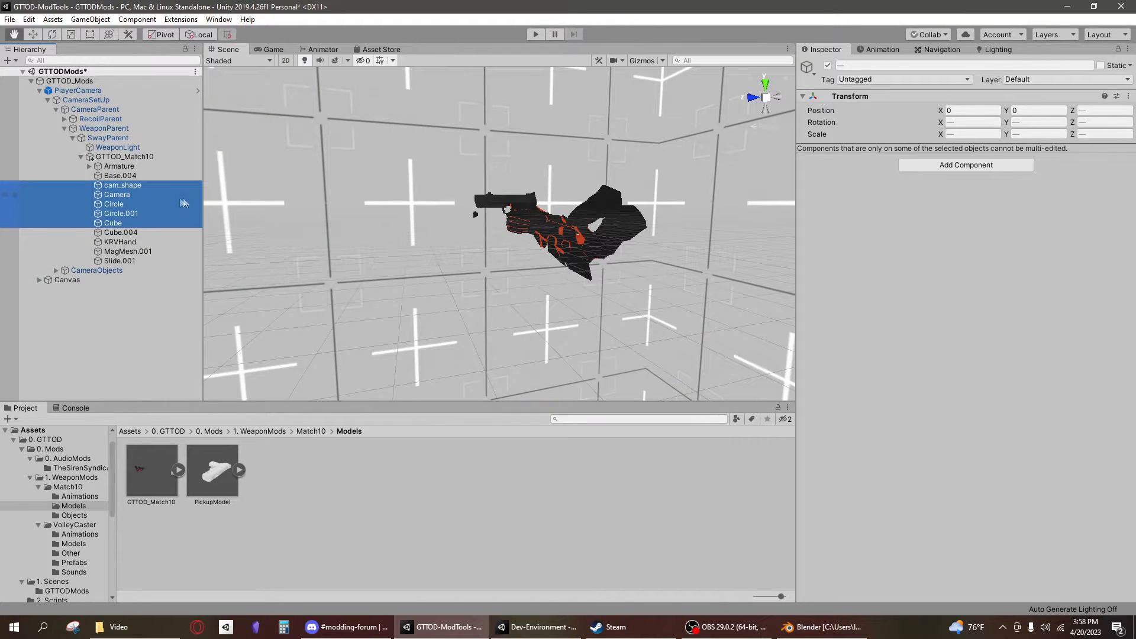
key(Delete)
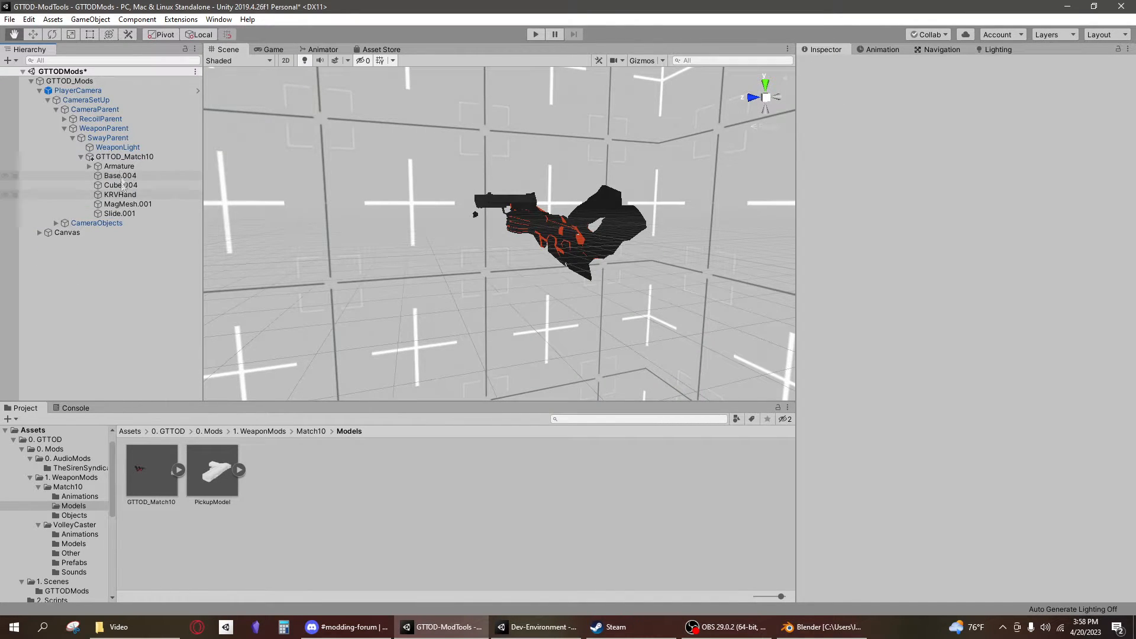
Enable Update When Offscreen for all skinned meshes of GTTOD_Match10, from Base.004 through Slide.001.
click(118, 176)
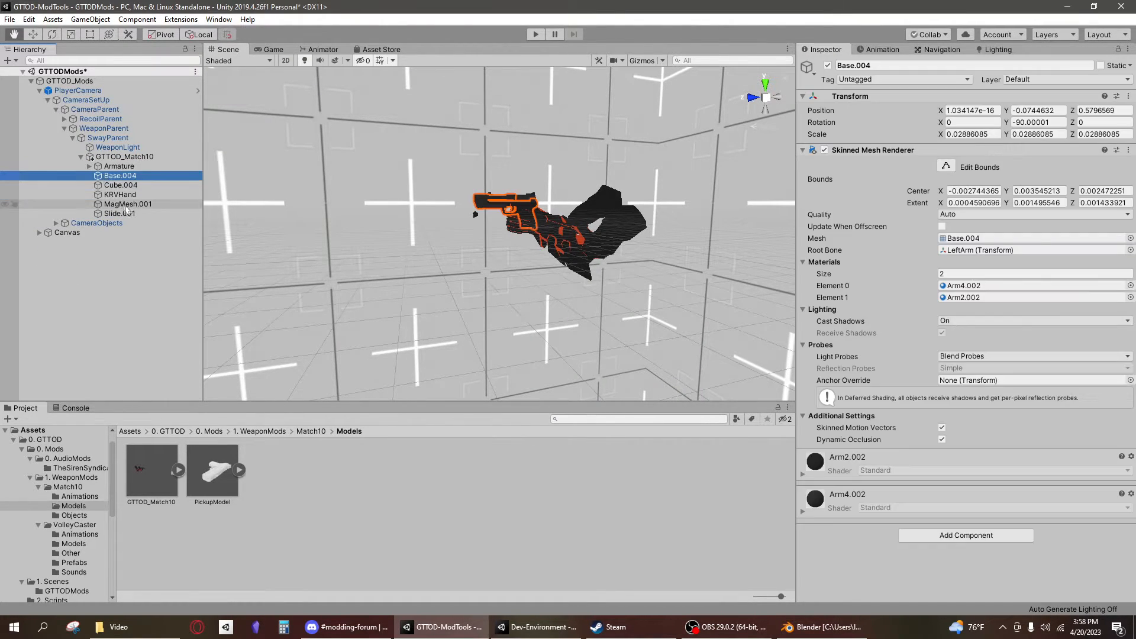
shift+click(126, 212)
click(942, 226)
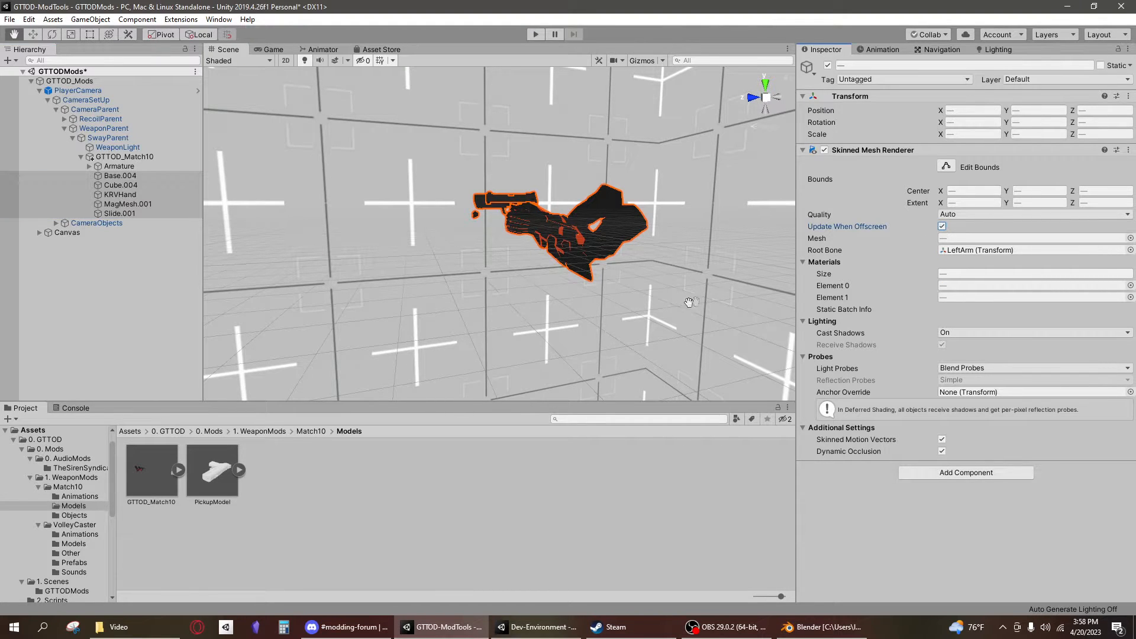
Show the game view and assign GTTOD_Match10 and all its children to the Weapon layer.
click(270, 49)
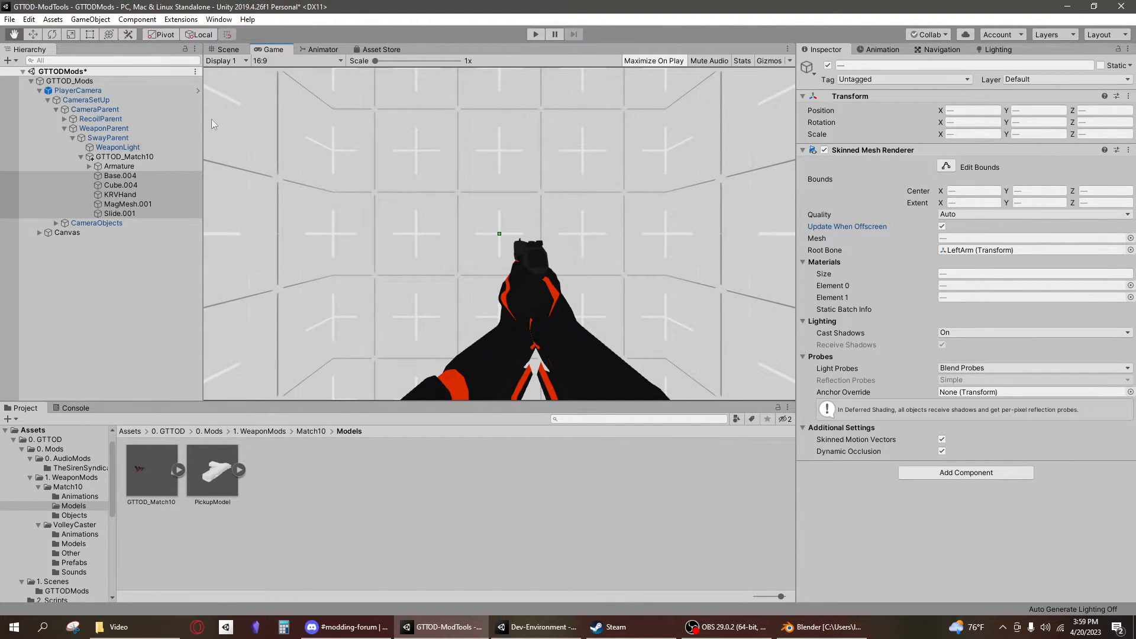
click(134, 275)
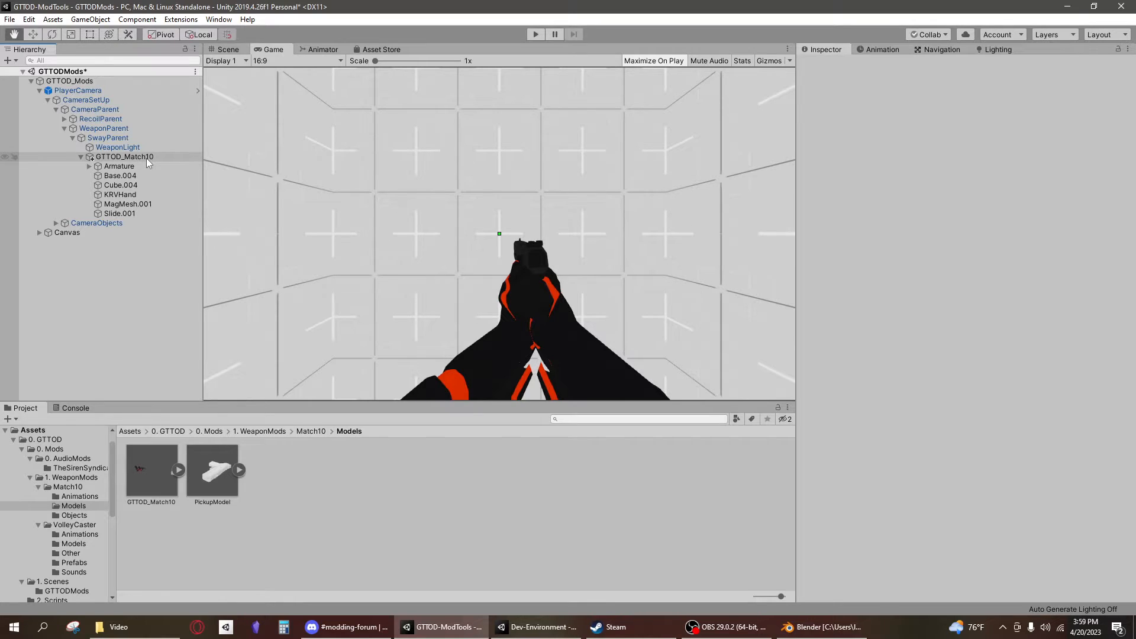
click(147, 158)
click(1067, 79)
click(1041, 171)
click(522, 337)
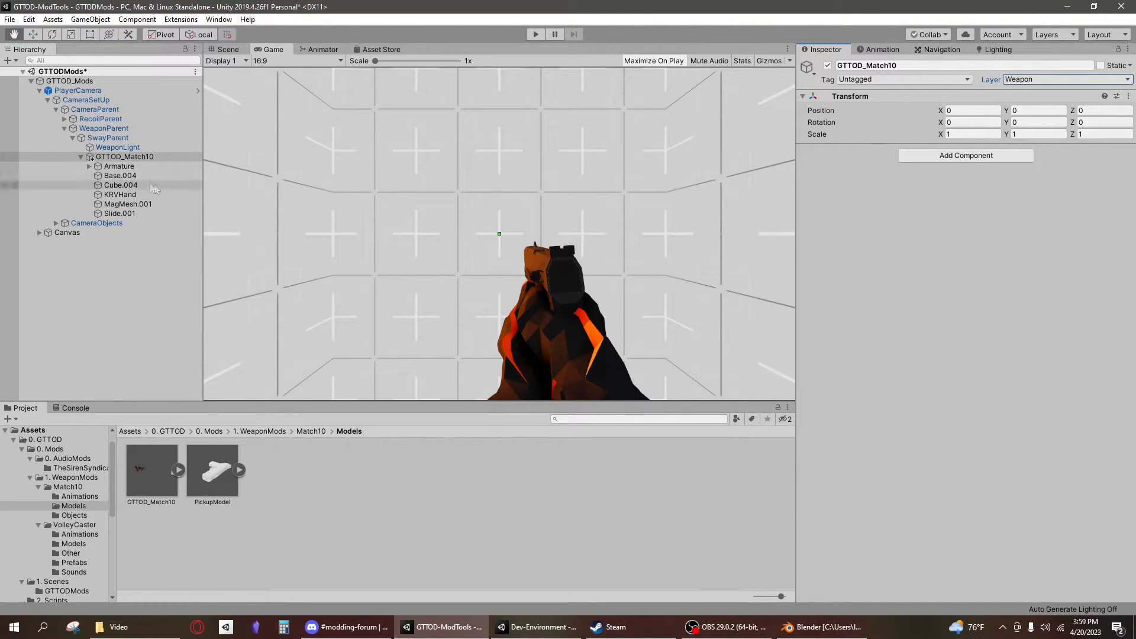
click(88, 166)
click(92, 170)
click(89, 166)
click(123, 157)
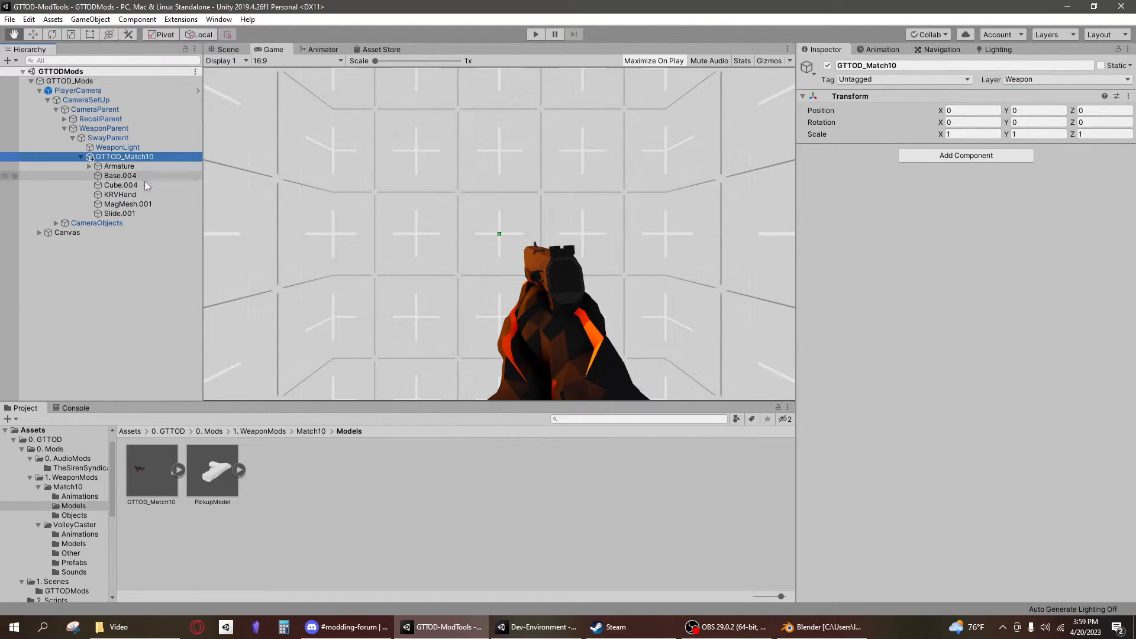
In the Scene view, replace the first material of the KRVHand mesh with GTTOD_Arm1.
click(125, 176)
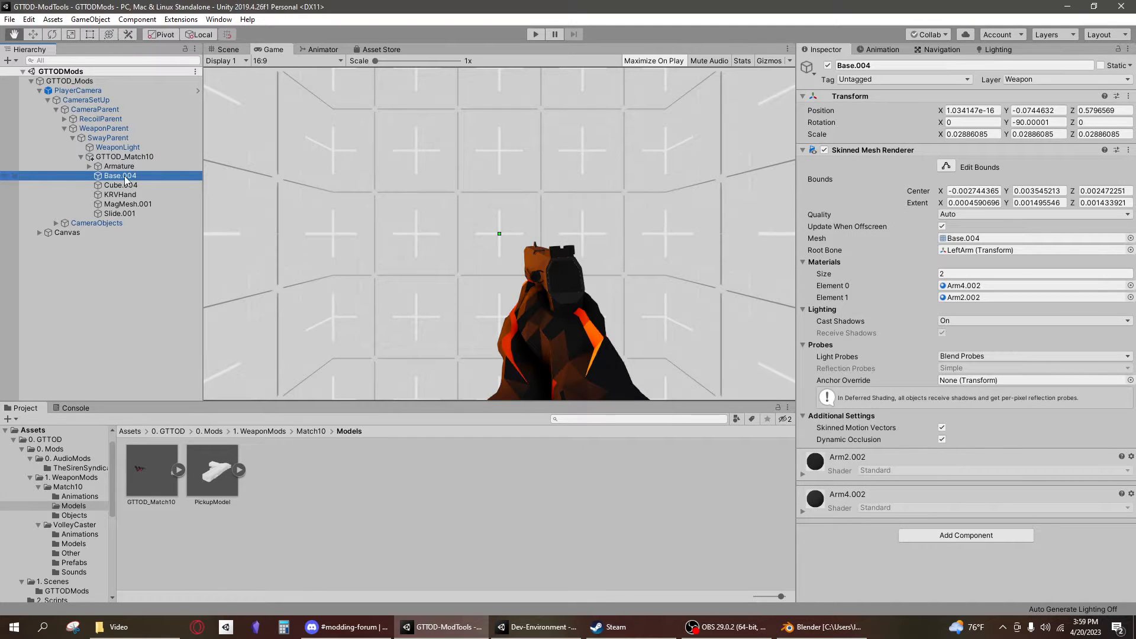
click(228, 49)
mouse_move(426, 196)
right_down()
mouse_move(499, 193)
mouse_move(438, 196)
right_up()
scroll(500, 192, up, 2)
scroll(450, 183, down, 3)
middle_drag(438, 195, 414, 207)
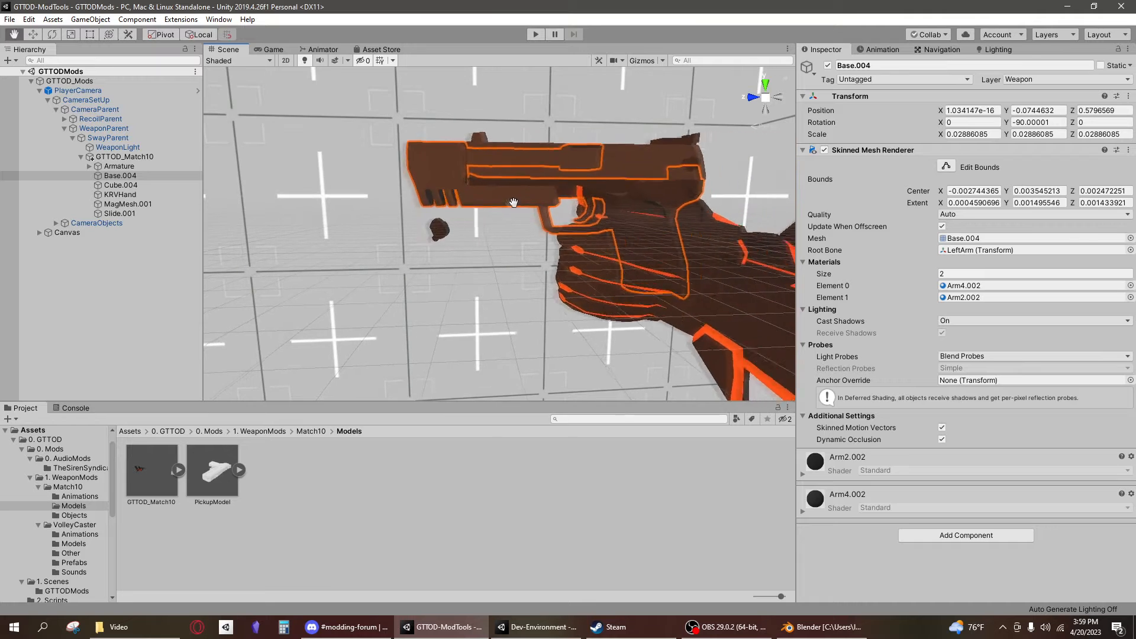
scroll(407, 215, up, 2)
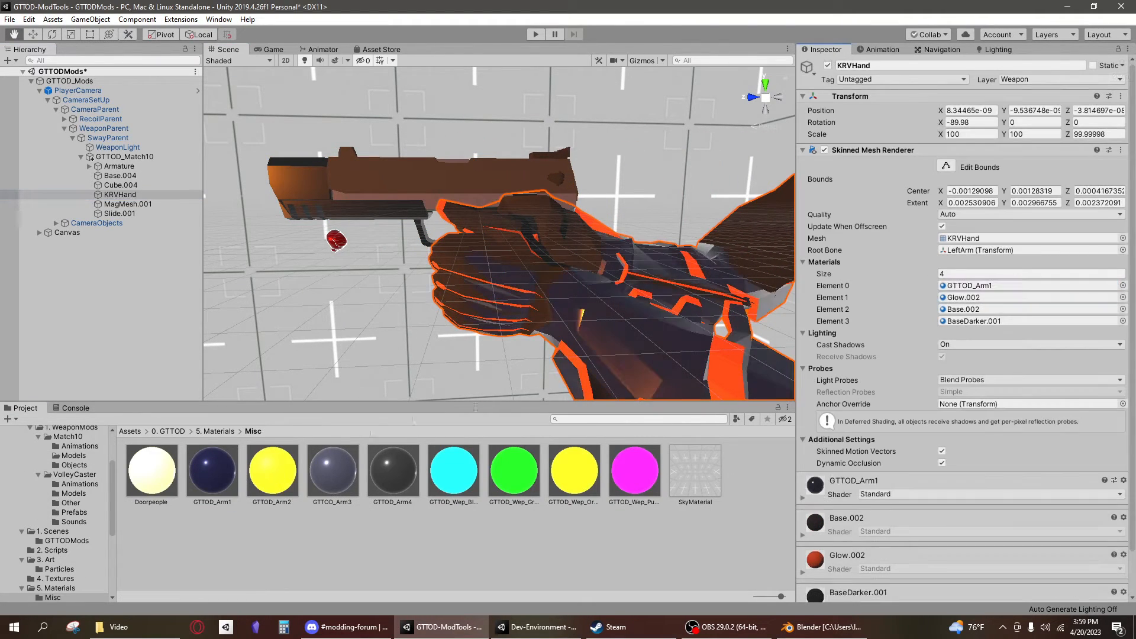
Give the Slide.001 mesh the GTTOD_GlowGeneric, GTTOD_WeaponDark and GTTOD_WeaponLight materials, and return to the game view.
right_drag(450, 237, 491, 241)
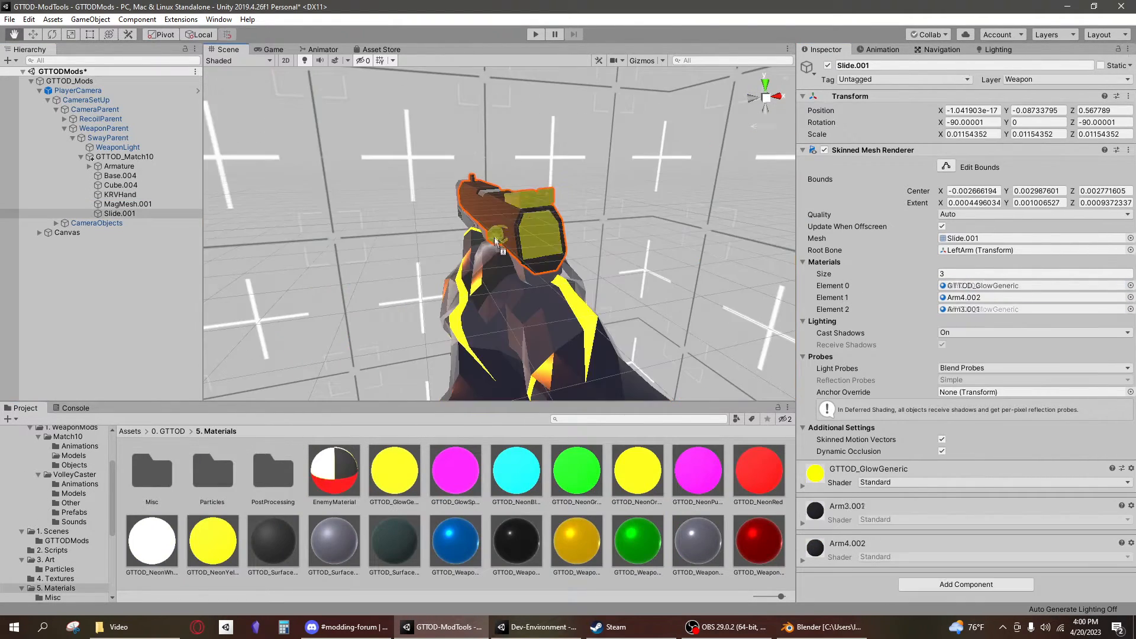
drag(495, 239, 495, 246)
drag(511, 539, 495, 211)
drag(697, 541, 764, 509)
click(269, 49)
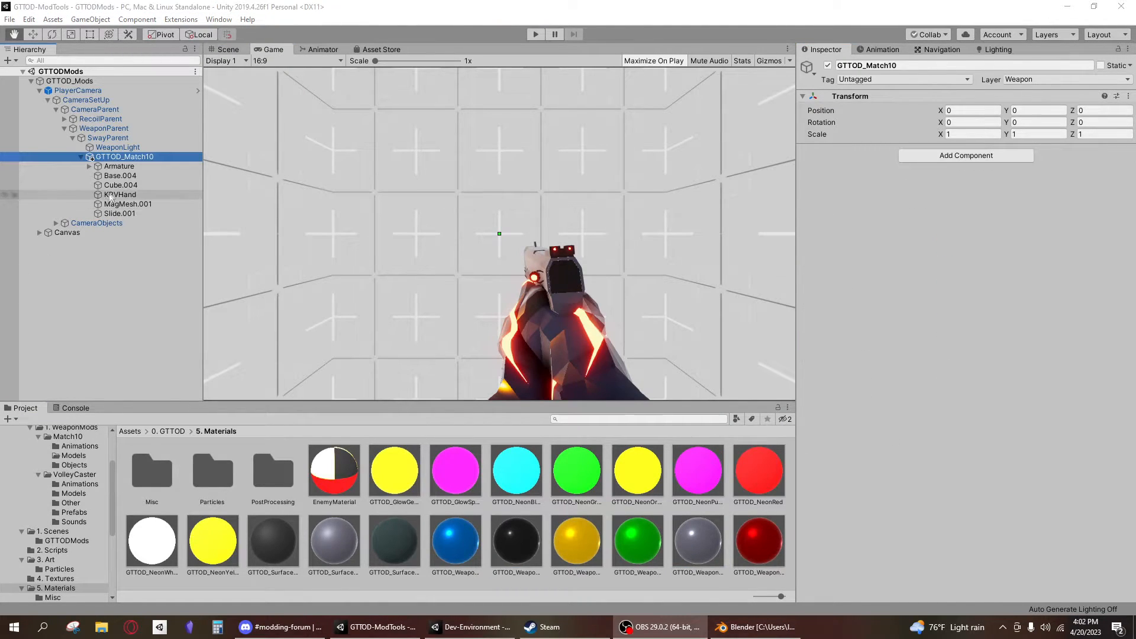
Add an Audio Source and an Animator component to GTTOD_Match10.
click(971, 156)
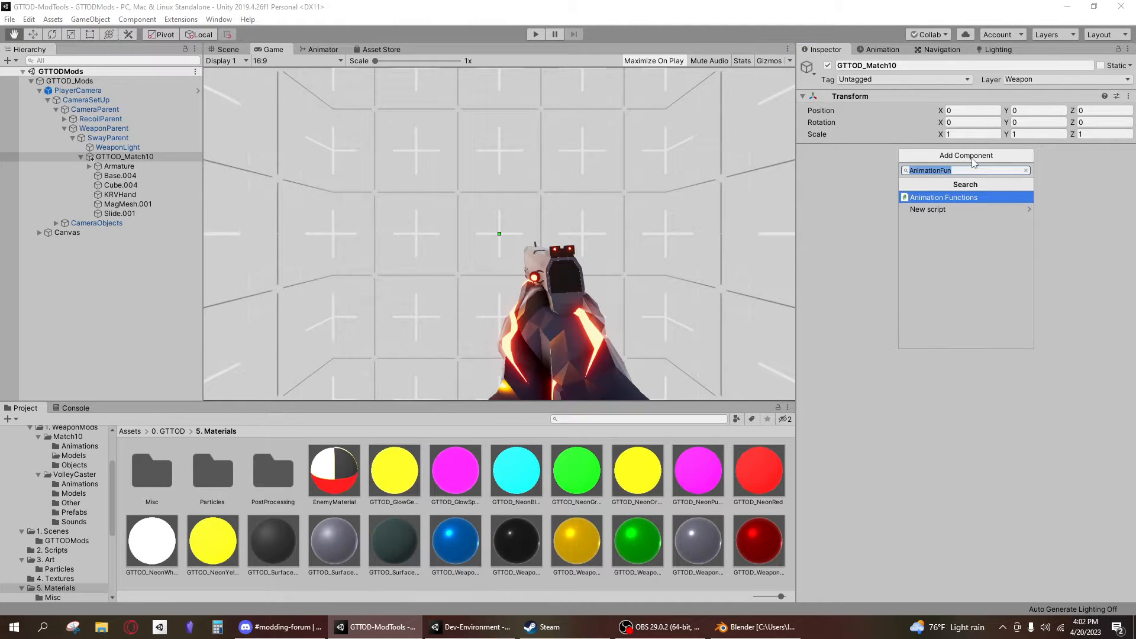
text(Audio So)
key(Return)
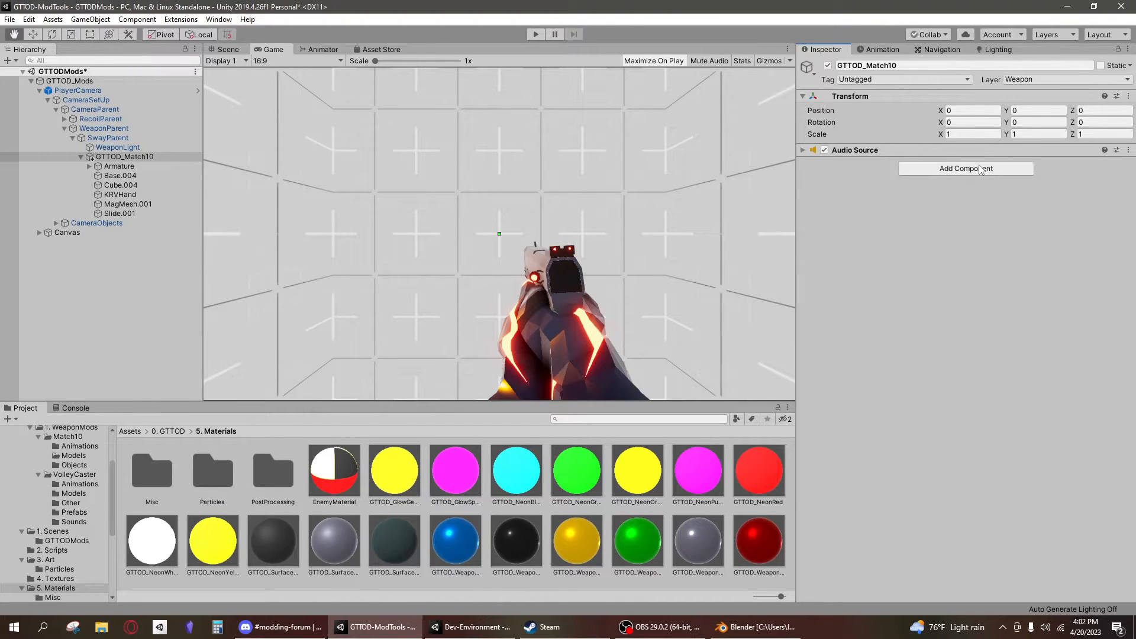
click(975, 167)
text(Ani)
key(Down)
key(Down)
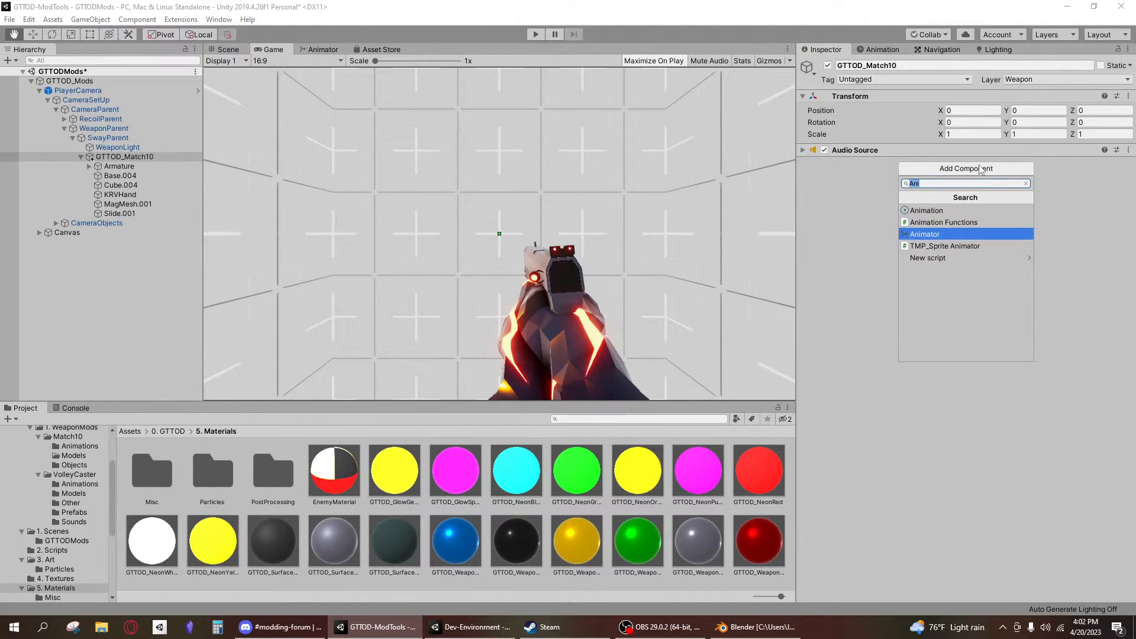
key(Return)
Add the Weapon Script and Animation Functions components to GTTOD_Match10.
click(977, 284)
text(weapon)
key(Return)
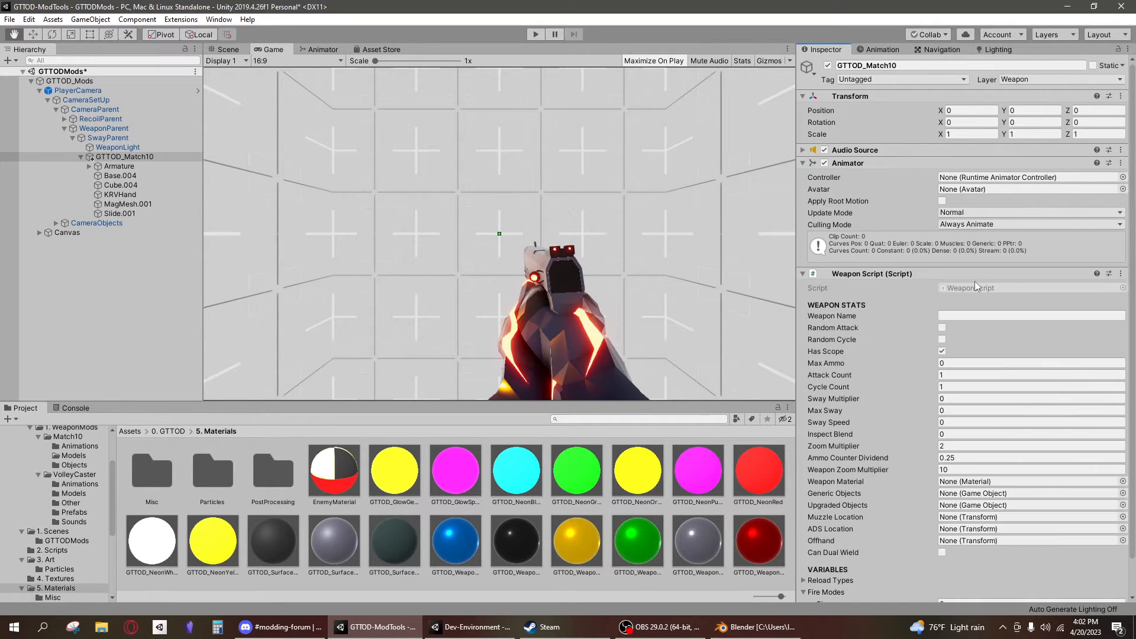
scroll(897, 491, down, 1)
click(908, 591)
text(Animation F)
key(Return)
scroll(930, 440, down, 3)
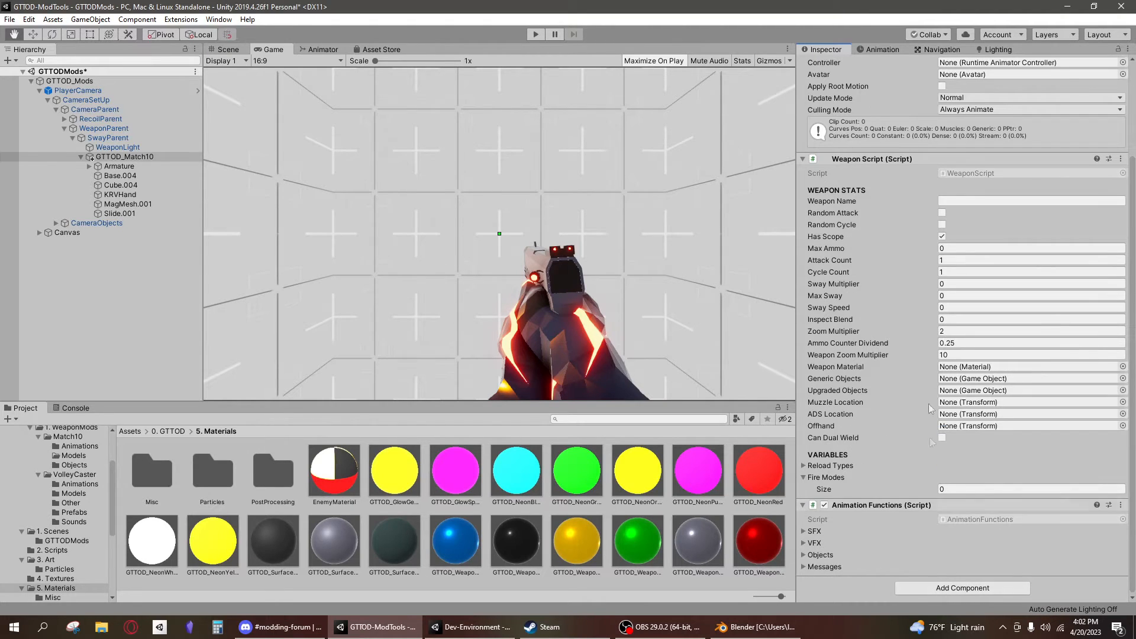
Review the Audio Source settings of GTTOD_Match10, including Play On Awake, and collapse the four added components.
scroll(896, 285, up, 3)
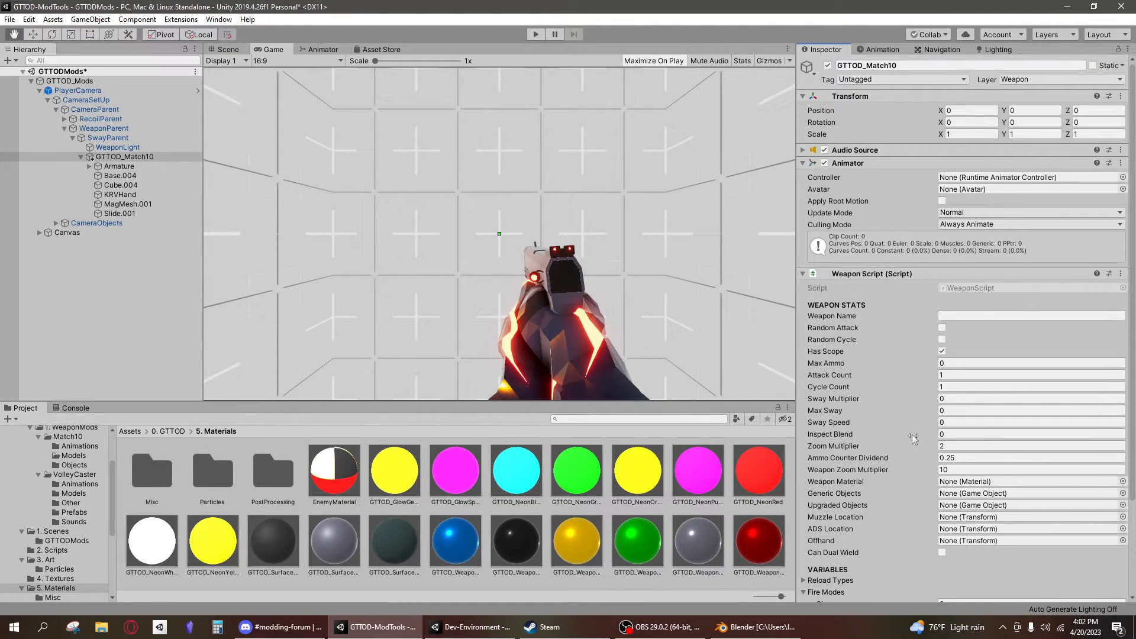
click(871, 149)
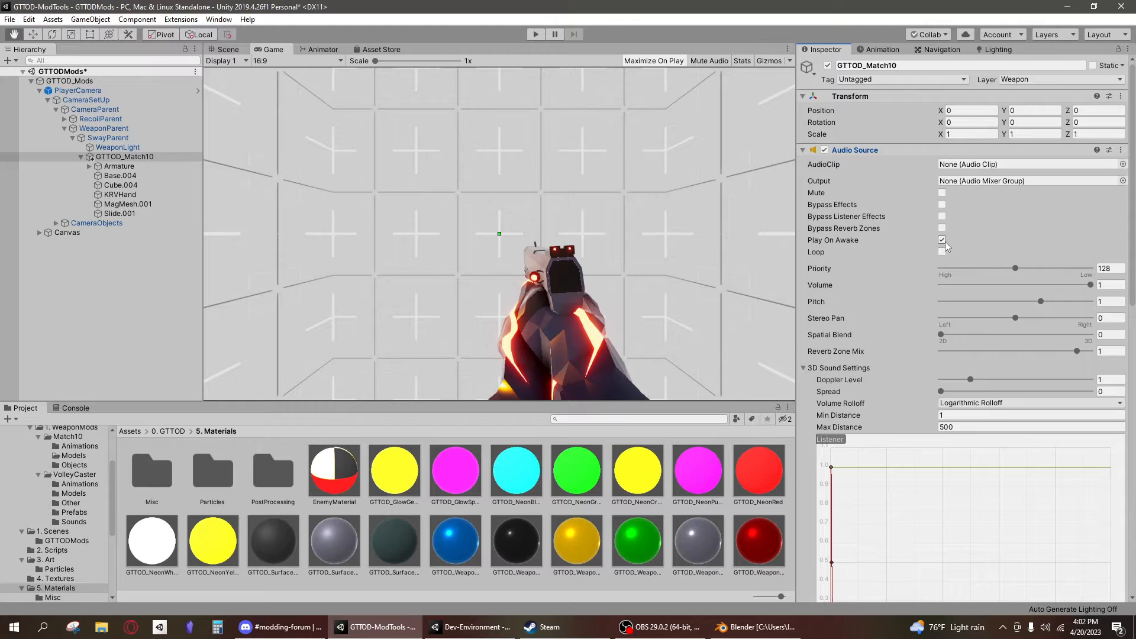
click(874, 151)
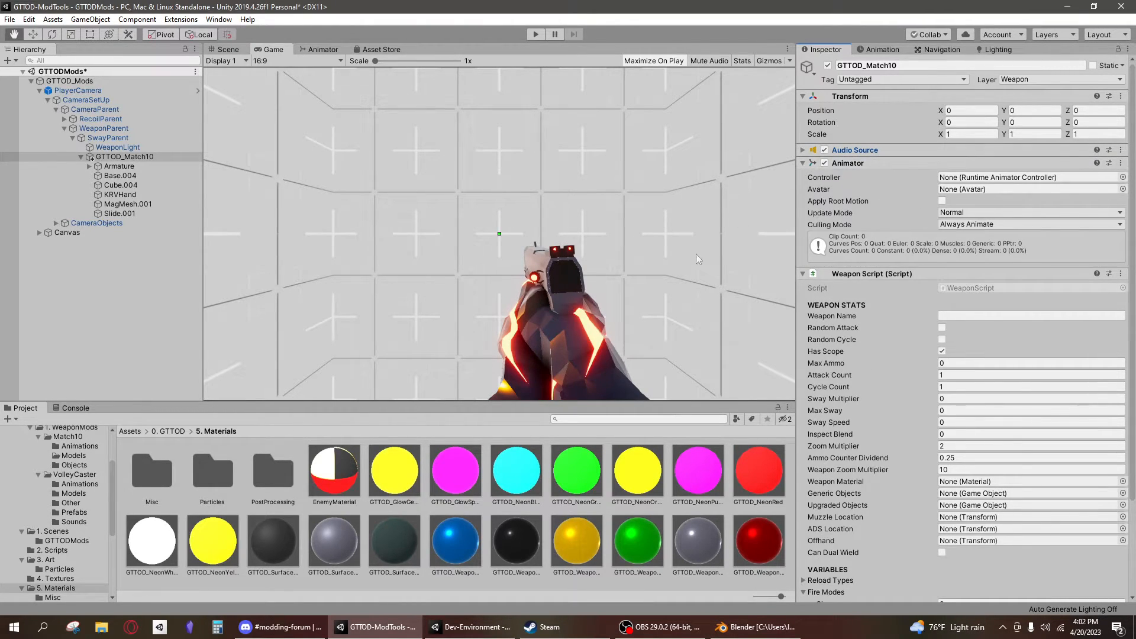
click(853, 164)
click(858, 177)
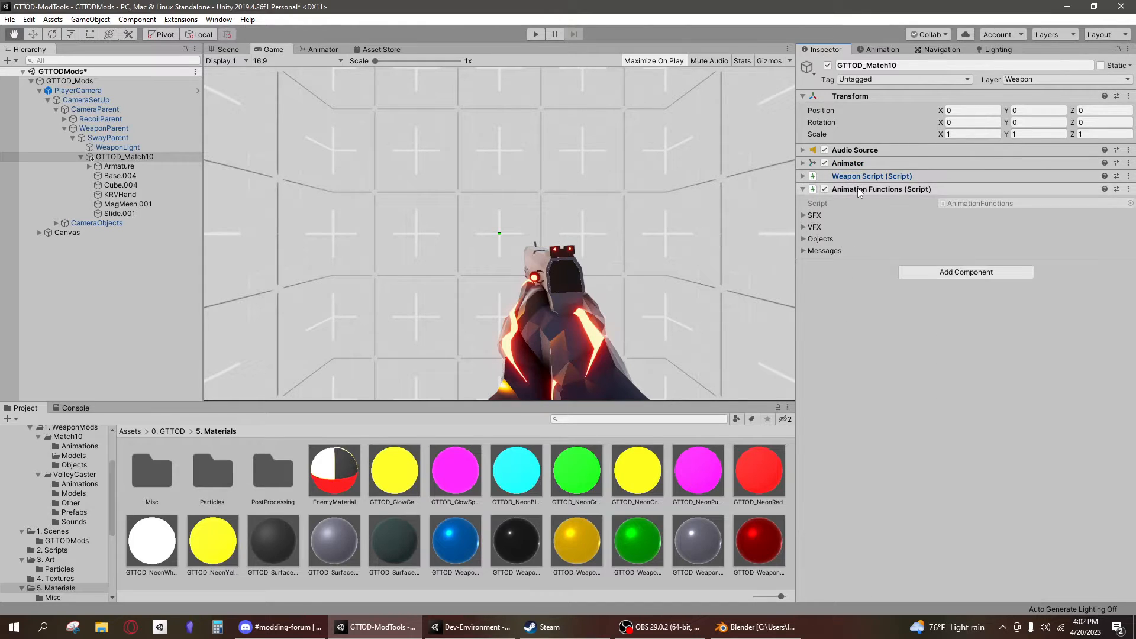
click(858, 188)
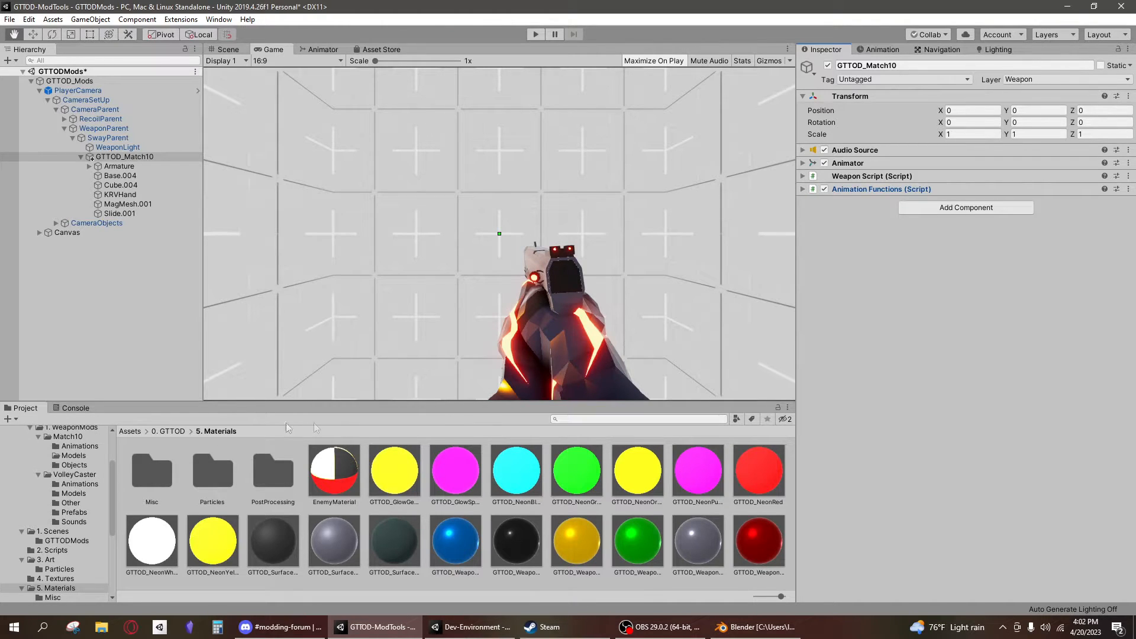
Assign the 0. Match10 animator controller from the Match10 Animations folder to the Animator of GTTOD_Match10.
click(170, 431)
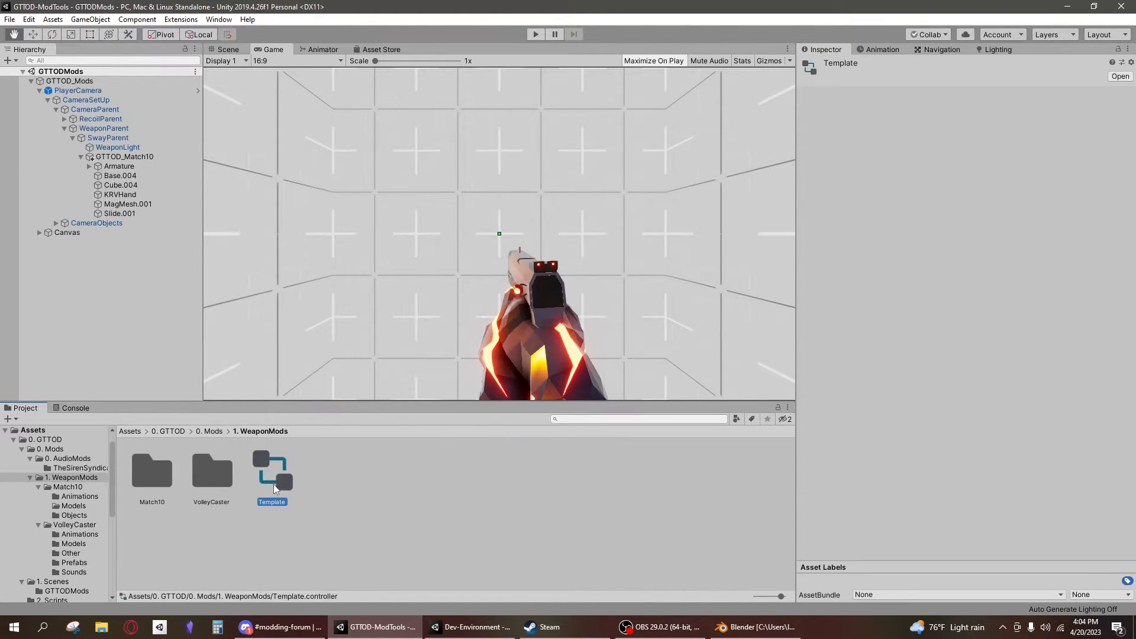
double_click(165, 477)
double_click(165, 477)
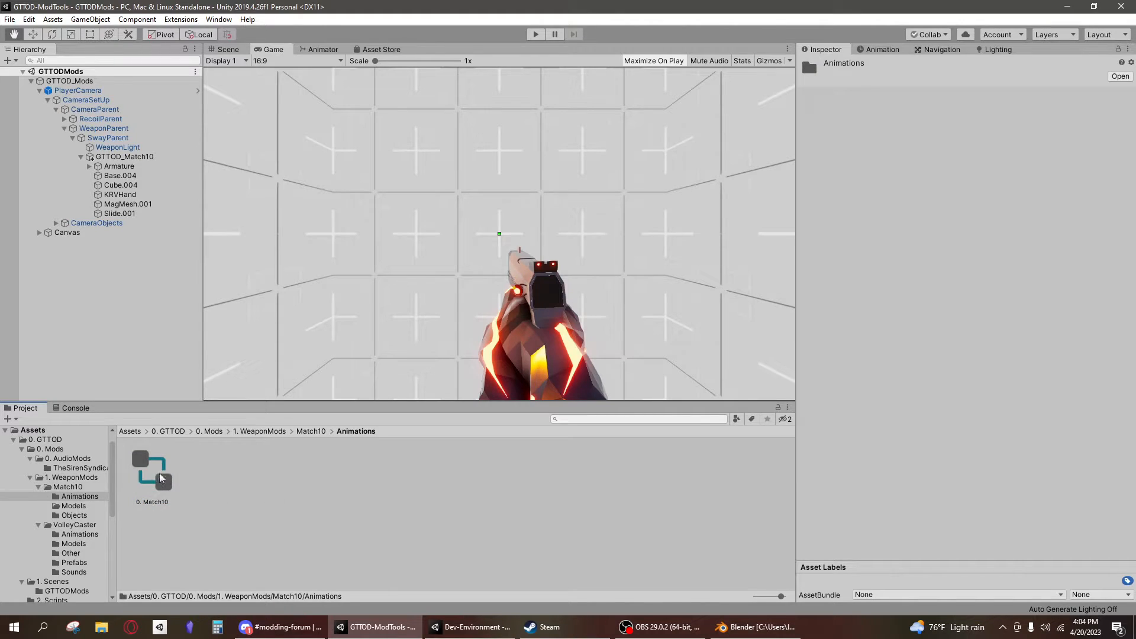
click(124, 156)
drag(151, 472, 946, 180)
click(856, 163)
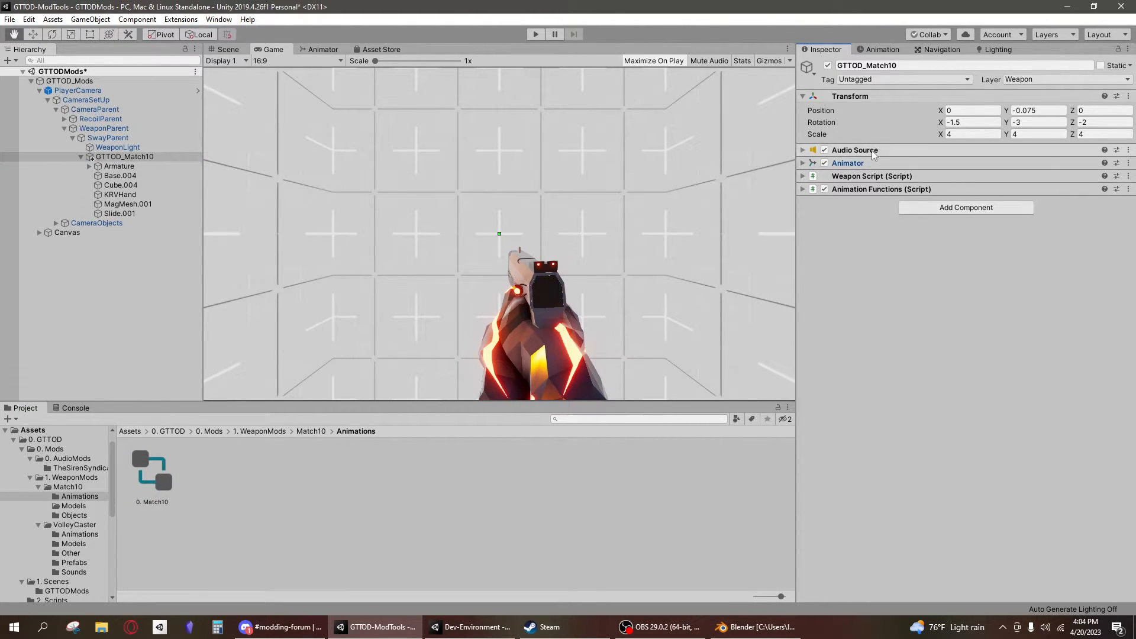
Set the Weapon Name in the Weapon Script of GTTOD_Match10 to MATCH 10.
click(858, 177)
click(953, 219)
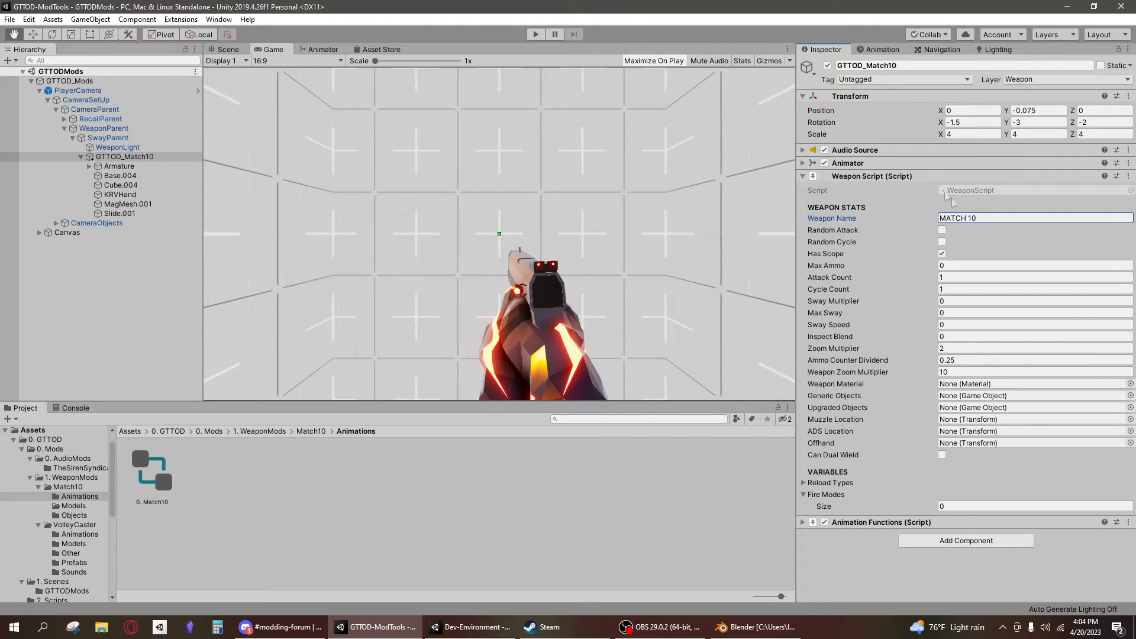
click(852, 50)
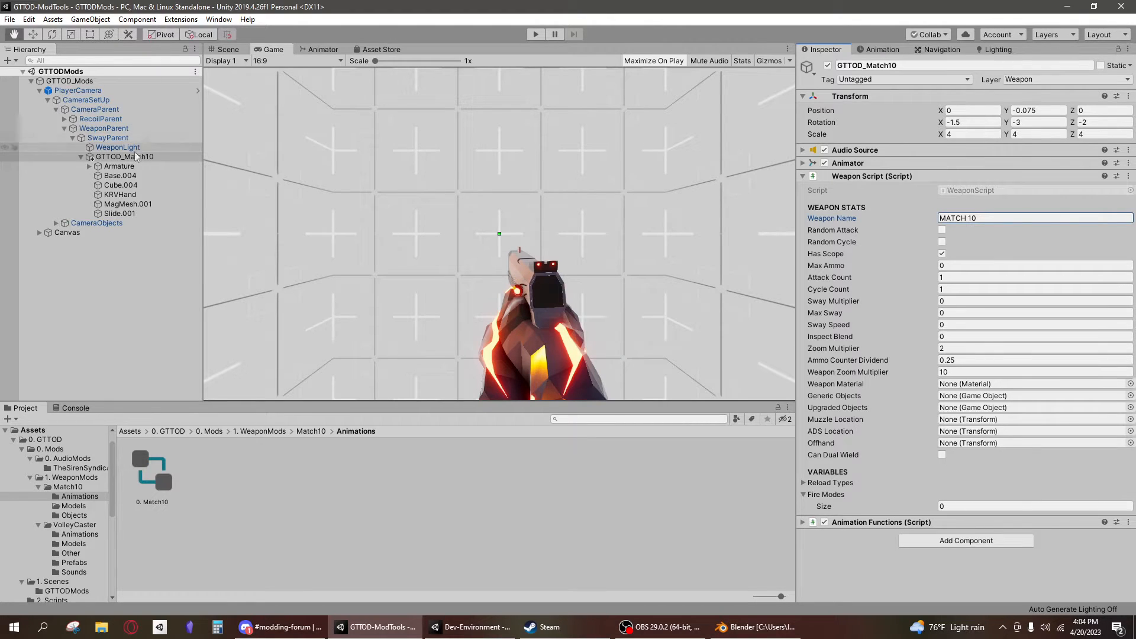
Locate the glow material used by Slide.001 and assign GTTOD_GlowGeneric as the Weapon Material in the Weapon Script of GTTOD_Match10.
click(140, 214)
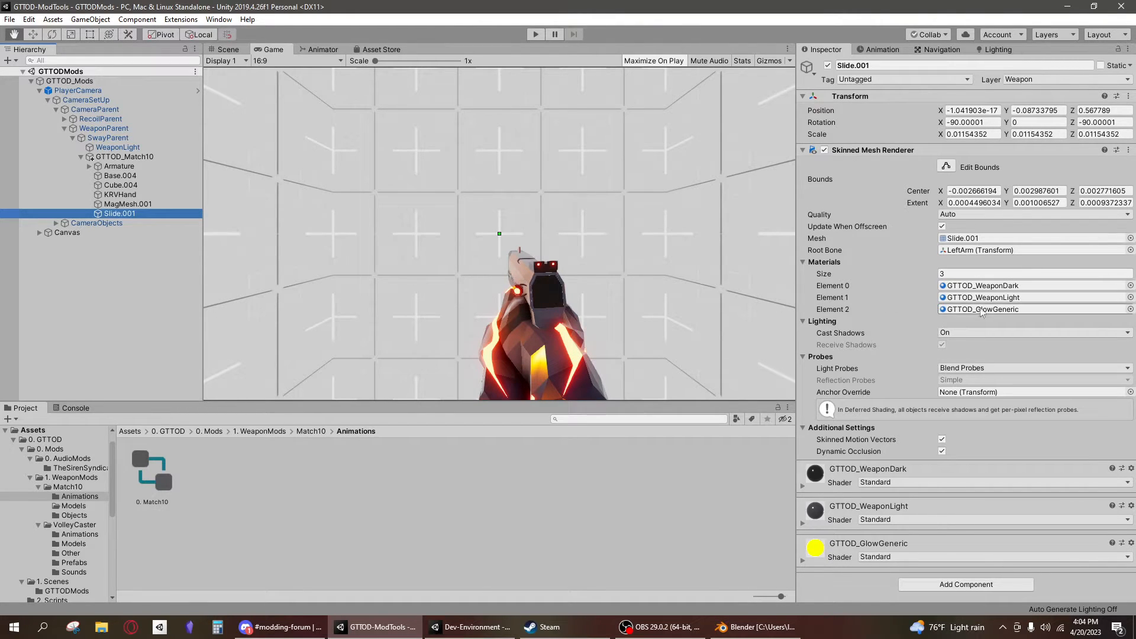
click(968, 309)
click(451, 469)
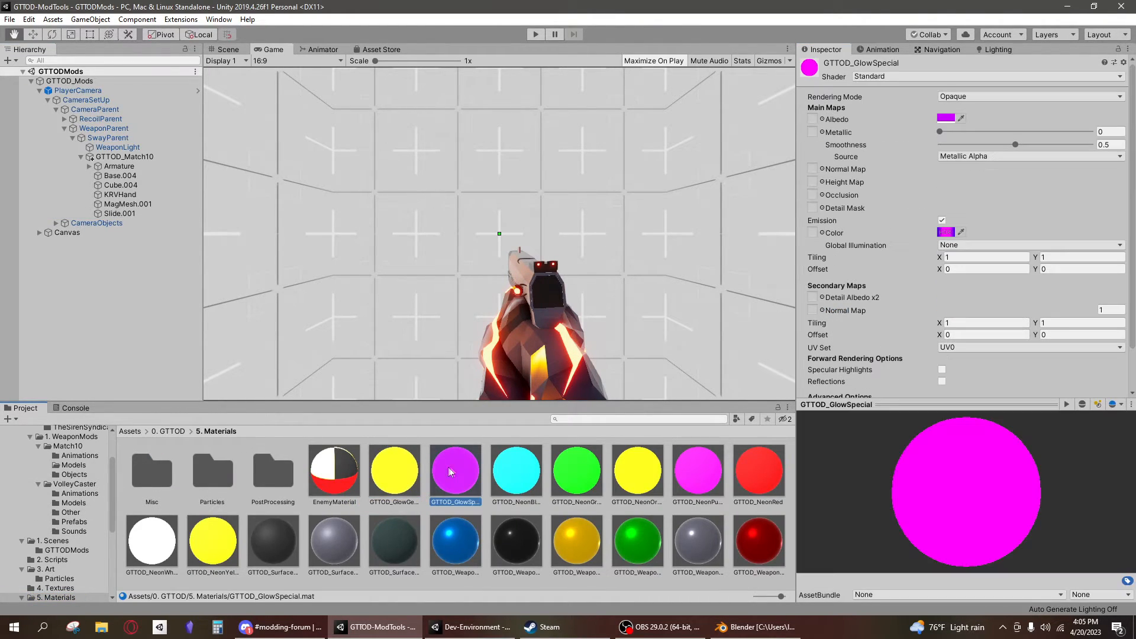
click(94, 157)
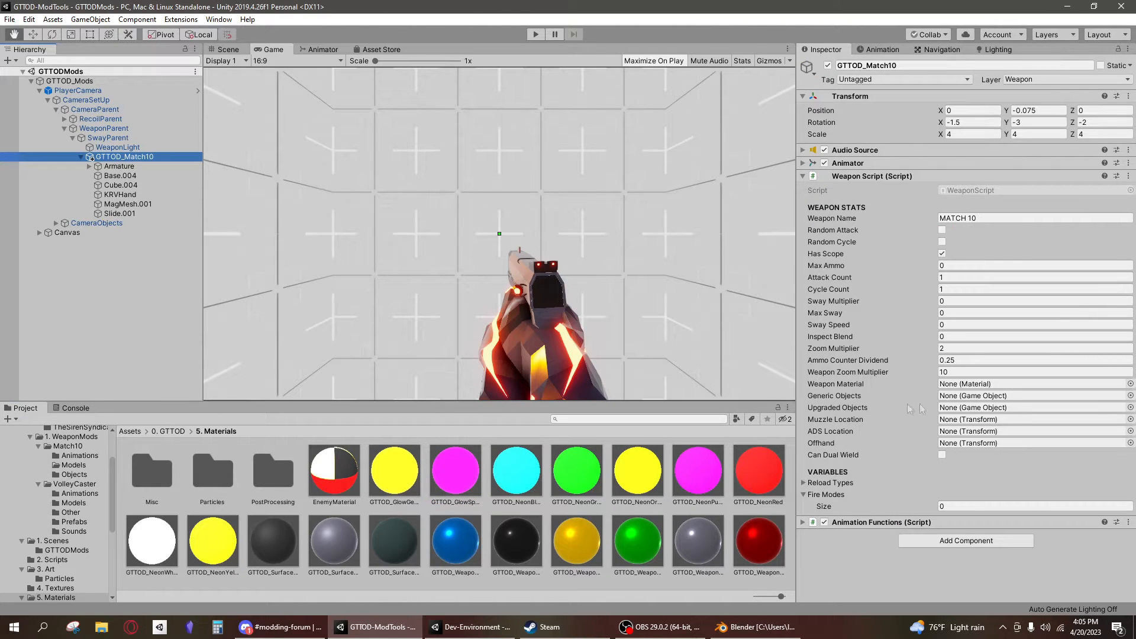
drag(402, 478, 1001, 387)
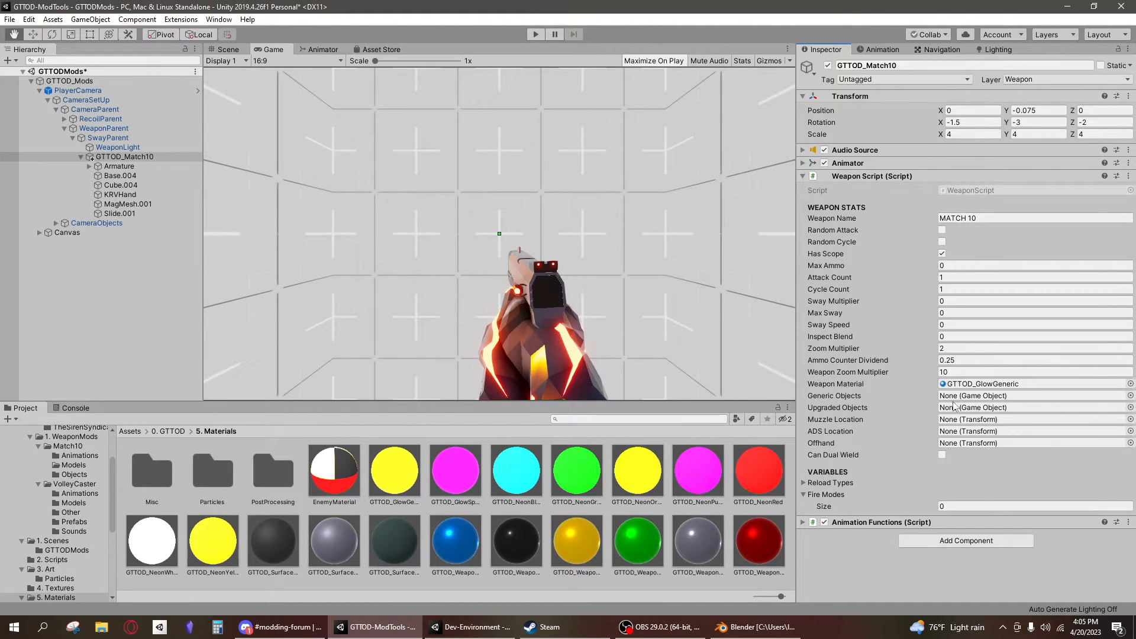
Create two empty child objects under the body bone of the GTTOD_Match10 Armature.
click(89, 167)
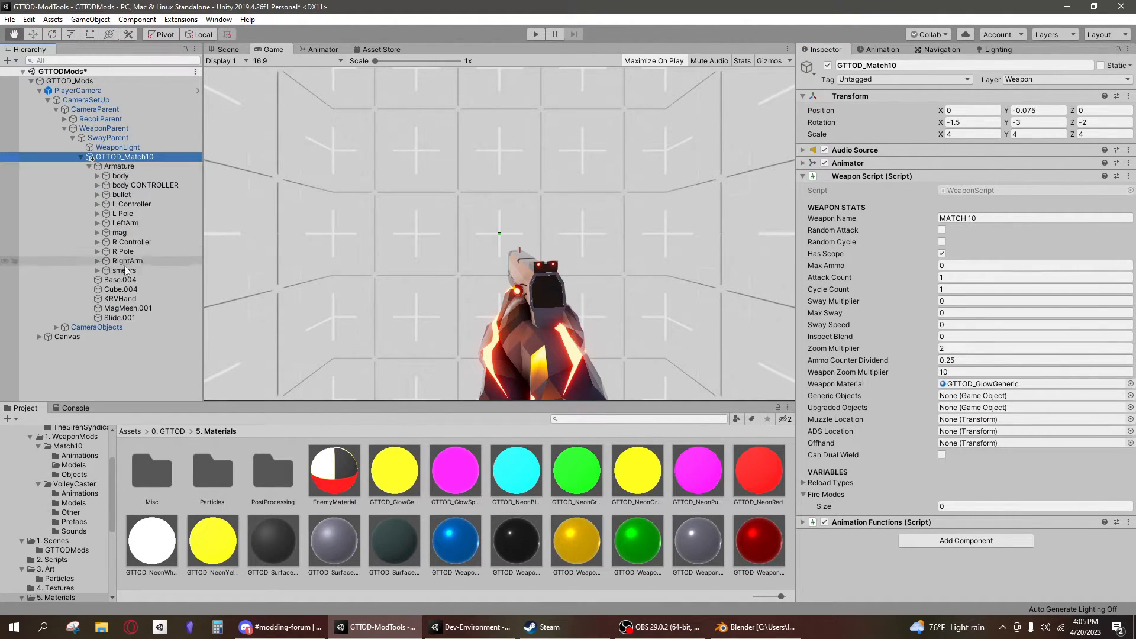
click(120, 177)
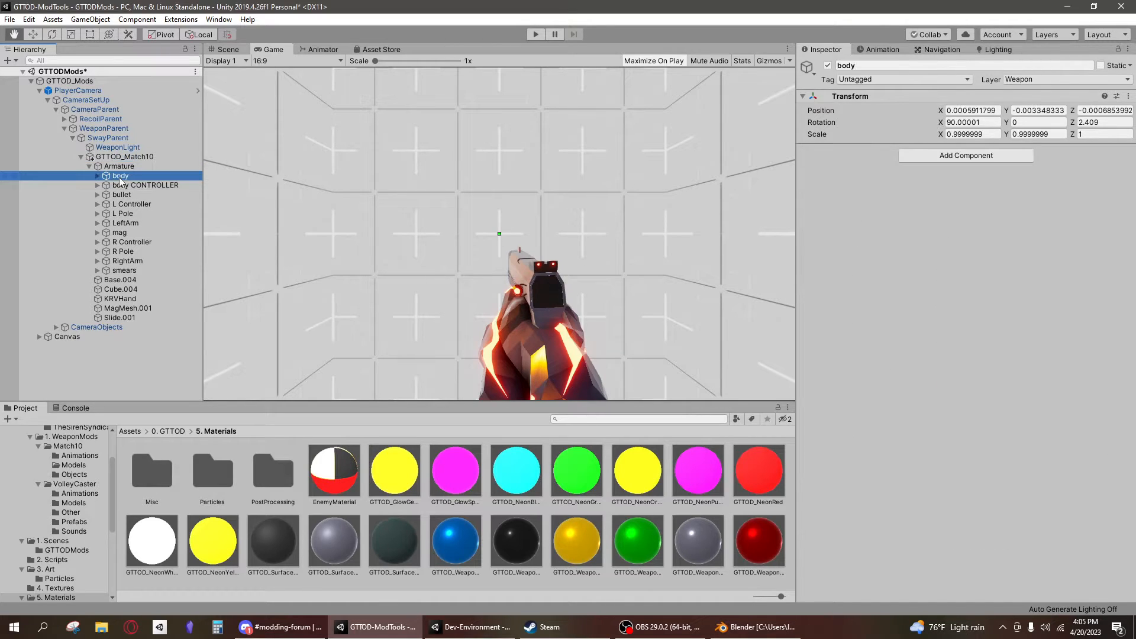
right_click(120, 177)
click(98, 186)
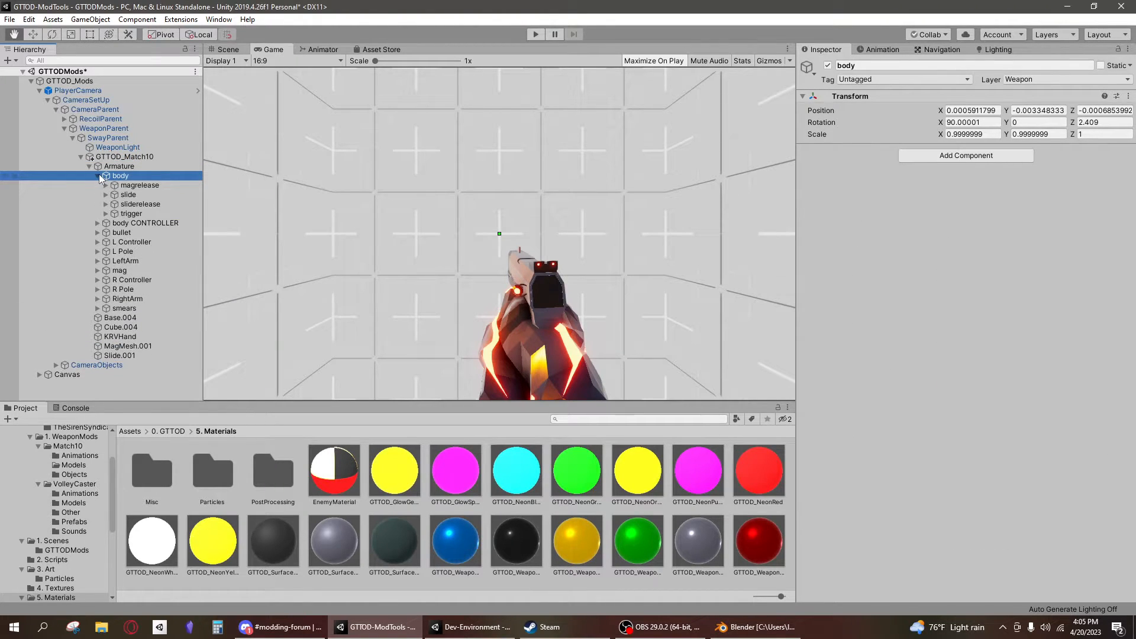
click(98, 186)
click(98, 176)
right_click(148, 178)
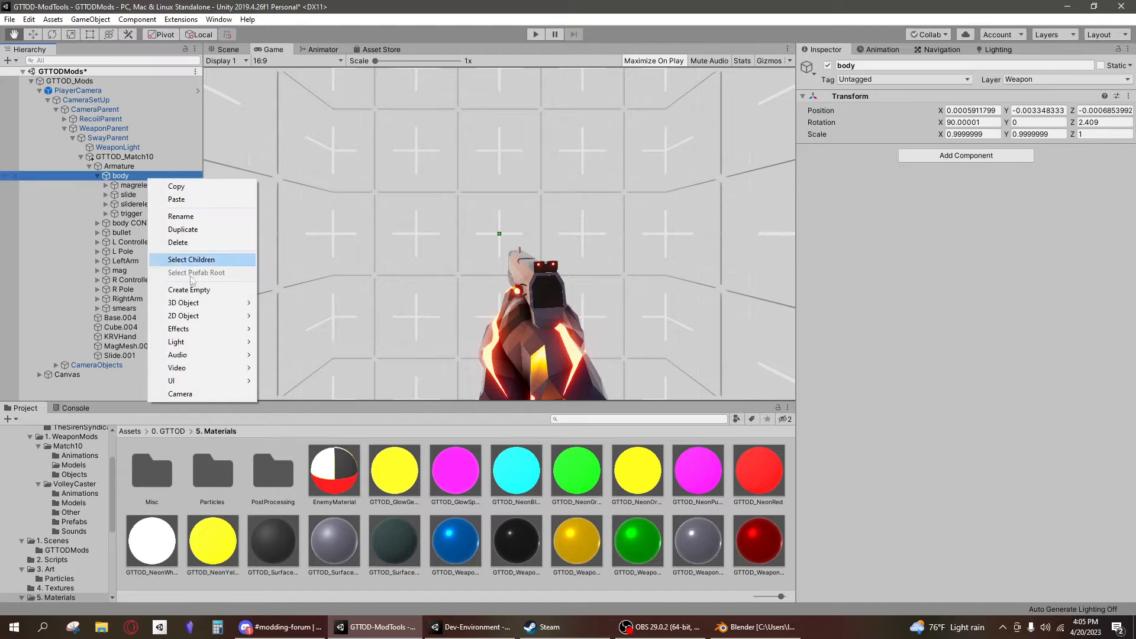
click(197, 290)
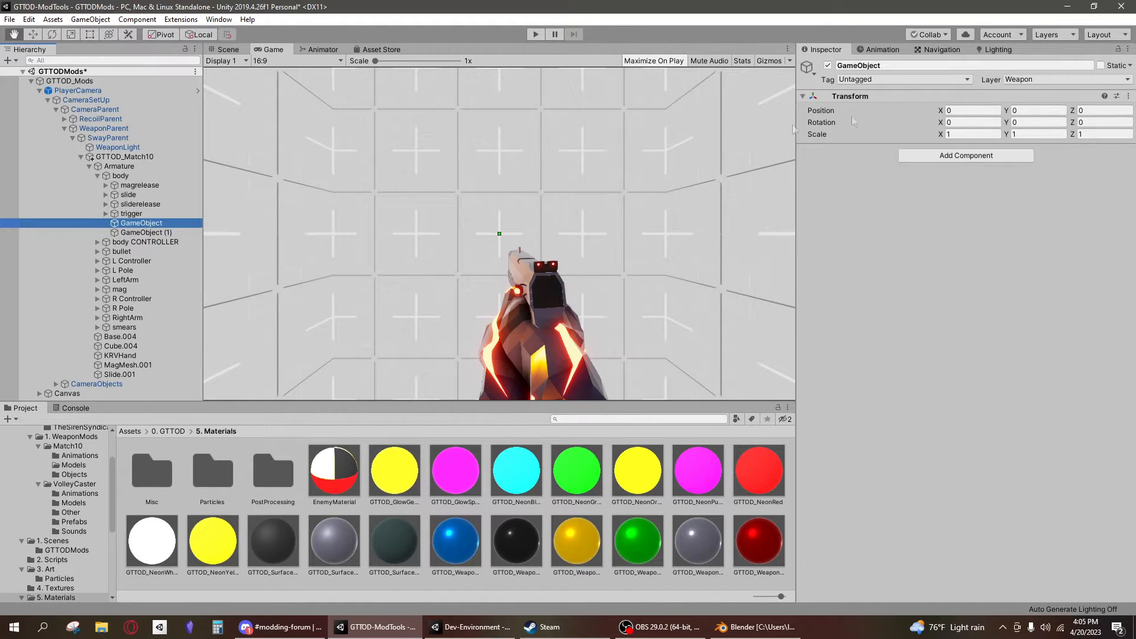
Rename the two empty objects UpgradesObjects and GenericObjects, with GenericObjects listed first, and save the scene.
click(943, 65)
text(Upgra)
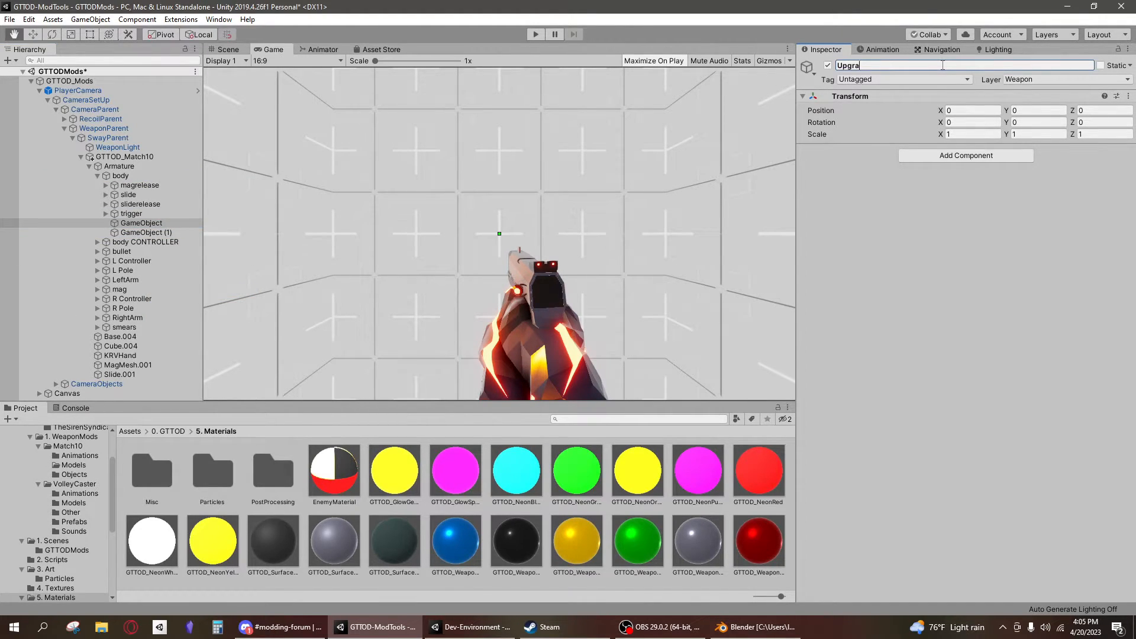
text(desObjects)
key(Return)
drag(142, 232, 148, 220)
click(921, 64)
text(GenericObjects)
key(Return)
key(ctrl+s)
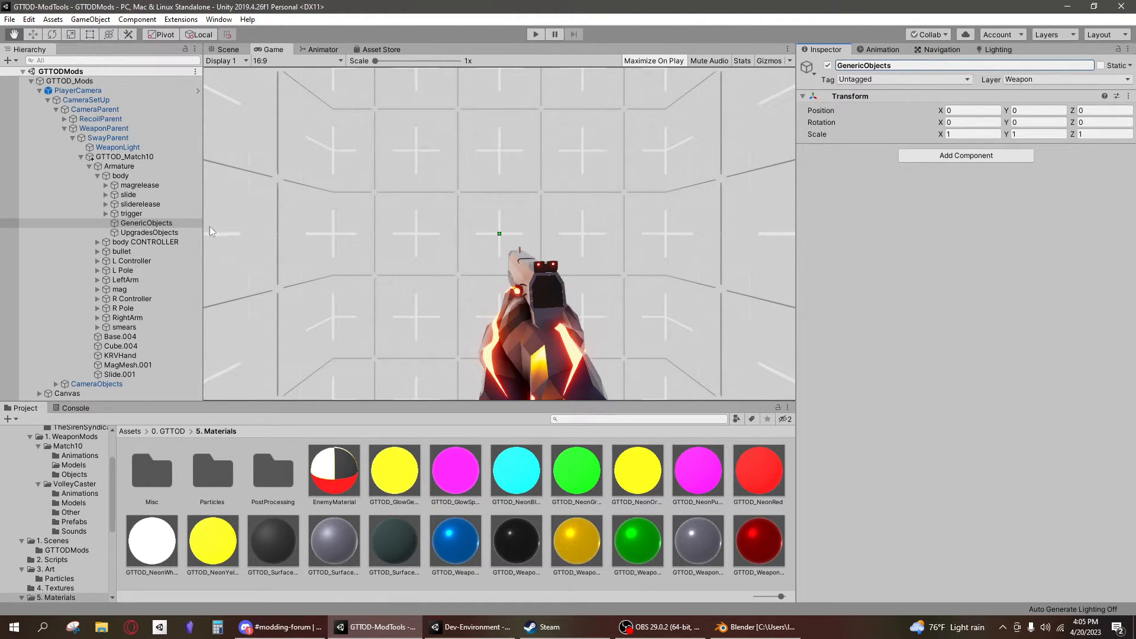
Assign GenericObjects as the Generic Objects and UpgradesObjects as the Upgraded Objects in the Weapon Script of GTTOD_Match10.
click(141, 156)
drag(146, 223, 970, 392)
click(970, 393)
drag(149, 233, 965, 408)
click(971, 408)
Create an empty child object under the body bone, name it Muzzle, and show the Scene view.
click(120, 175)
right_click(127, 180)
click(178, 286)
click(228, 49)
click(961, 66)
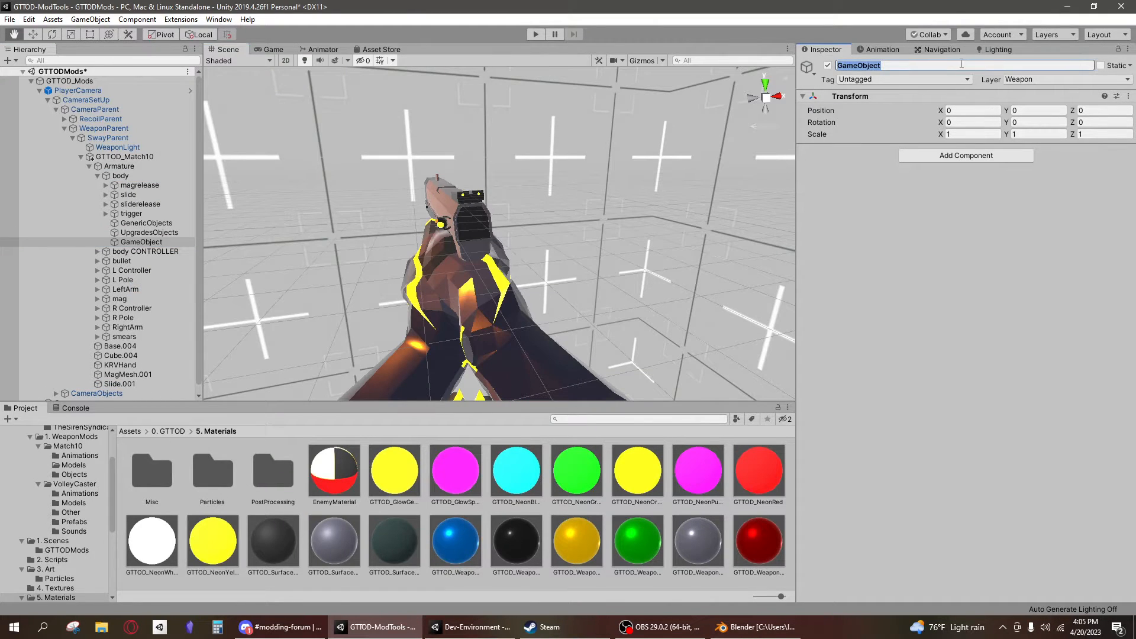
text(Muzzle)
key(Return)
Move the Muzzle object in front of the pistol barrel, to about Y 0.00031 and Z 0.00185.
right_drag(379, 249, 629, 171)
key(w)
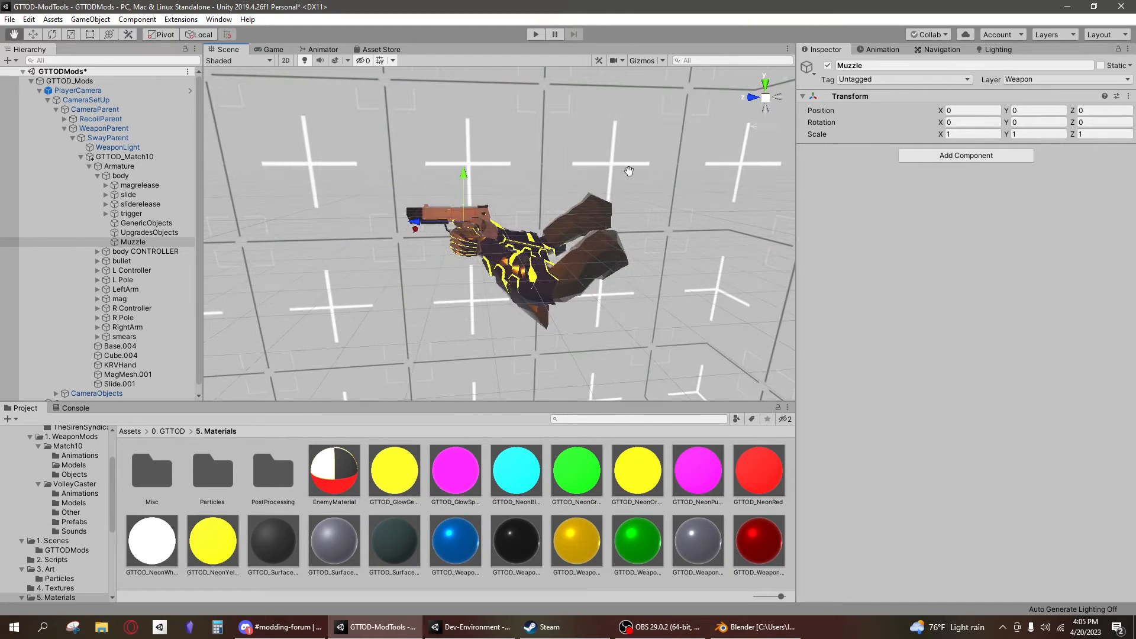
drag(418, 224, 361, 227)
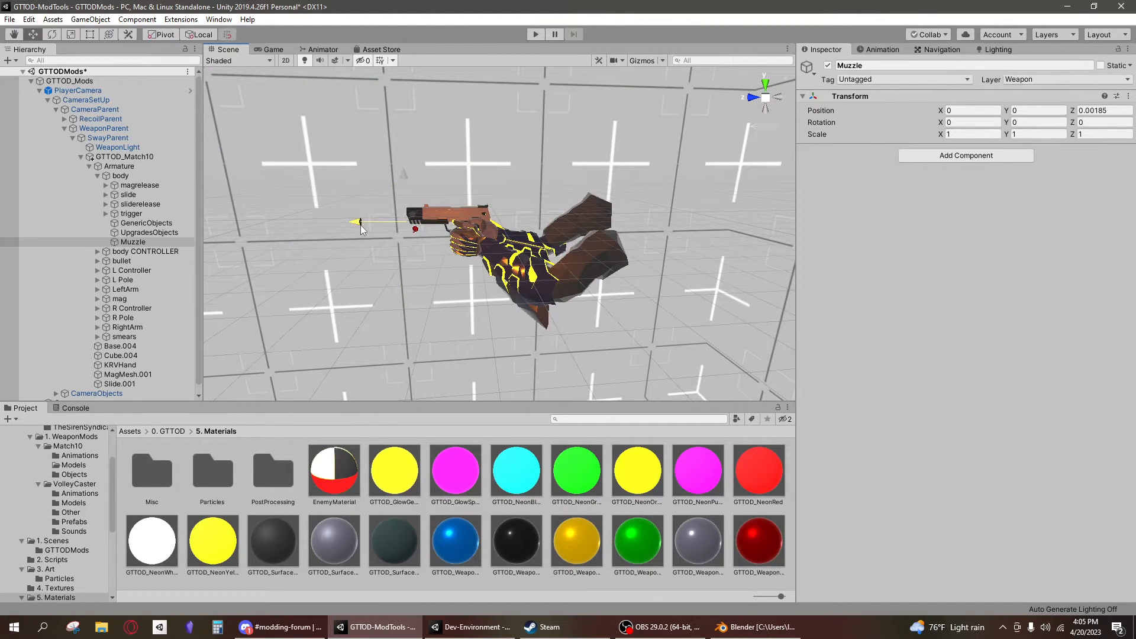
drag(401, 171, 419, 156)
Show the Game view and assign Muzzle as the Muzzle Location in the Weapon Script of GTTOD_Match10.
click(286, 51)
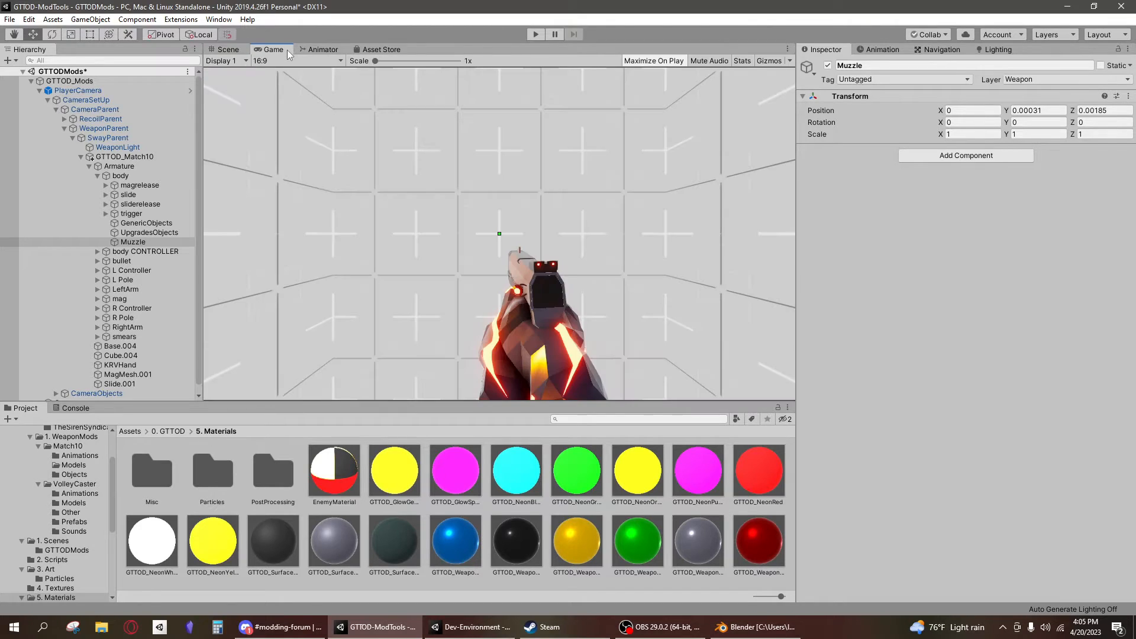
click(124, 157)
drag(157, 239, 978, 420)
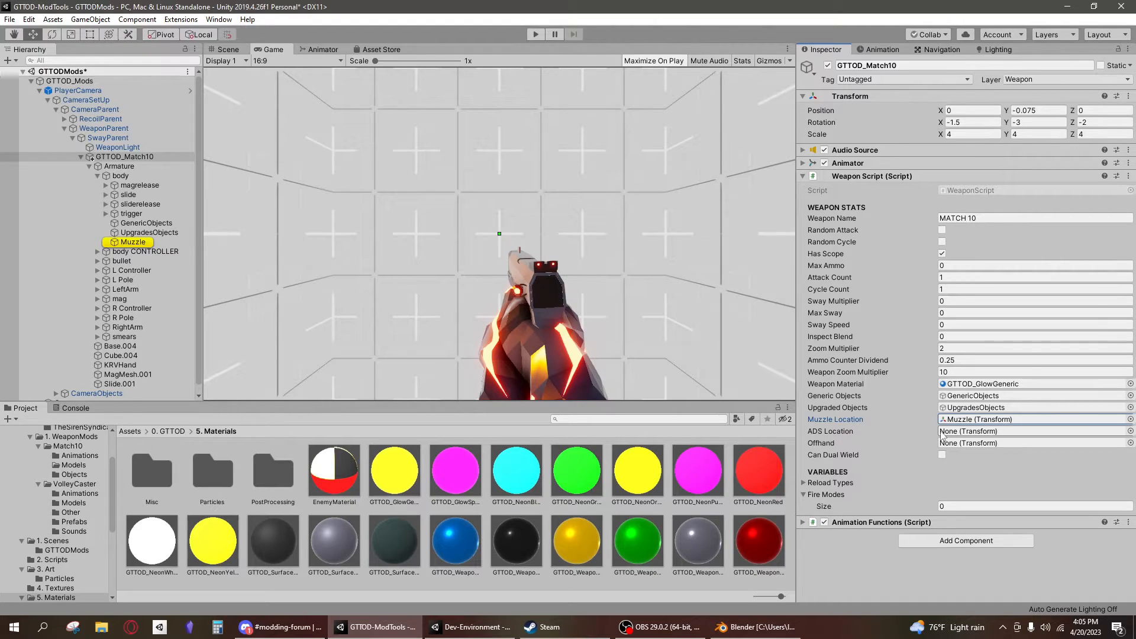
click(882, 436)
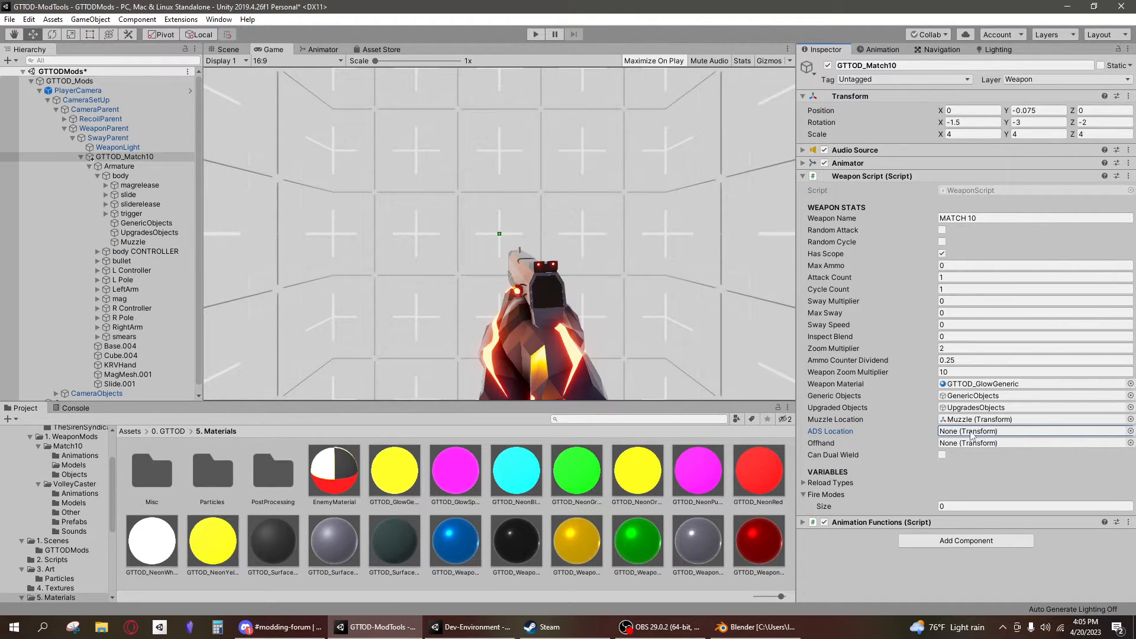
Assign LeftArm from the Armature as the Weapon Script's Offhand, save the scene, and enable Can Dual Wield.
click(944, 443)
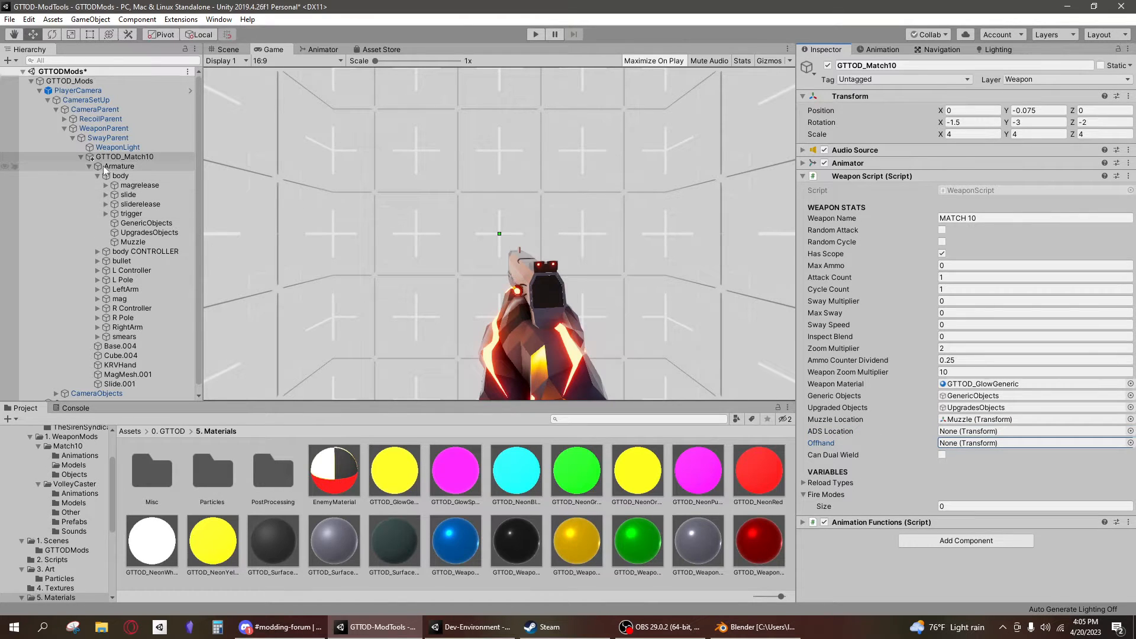
click(88, 167)
click(89, 167)
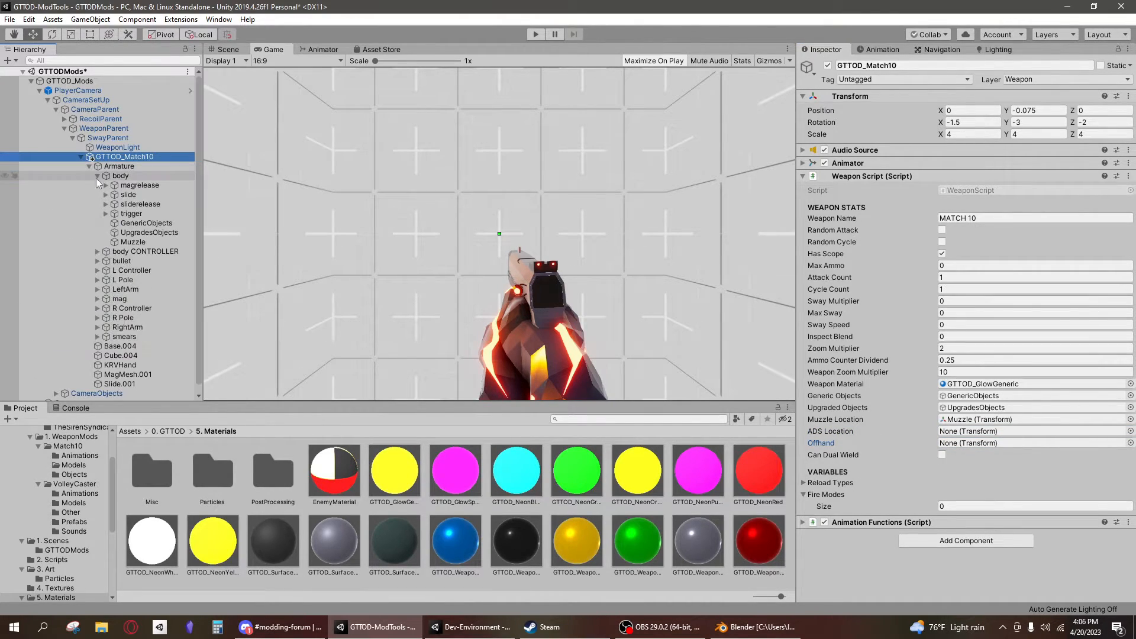
click(98, 176)
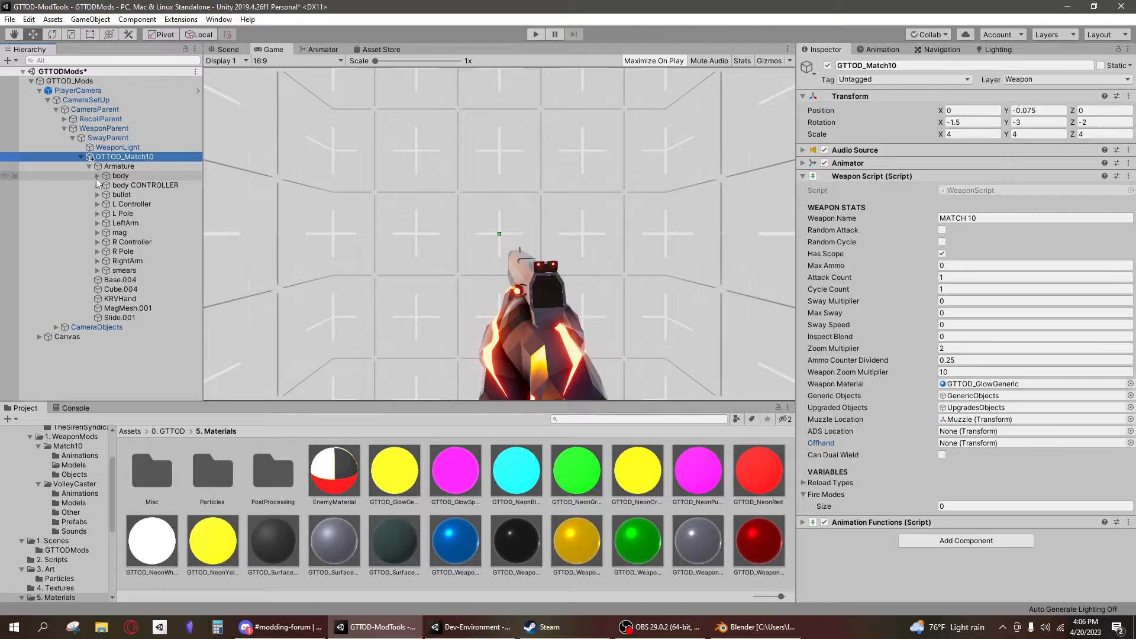
click(98, 223)
click(120, 223)
click(118, 157)
drag(121, 223, 1012, 444)
key(ctrl+s)
click(942, 455)
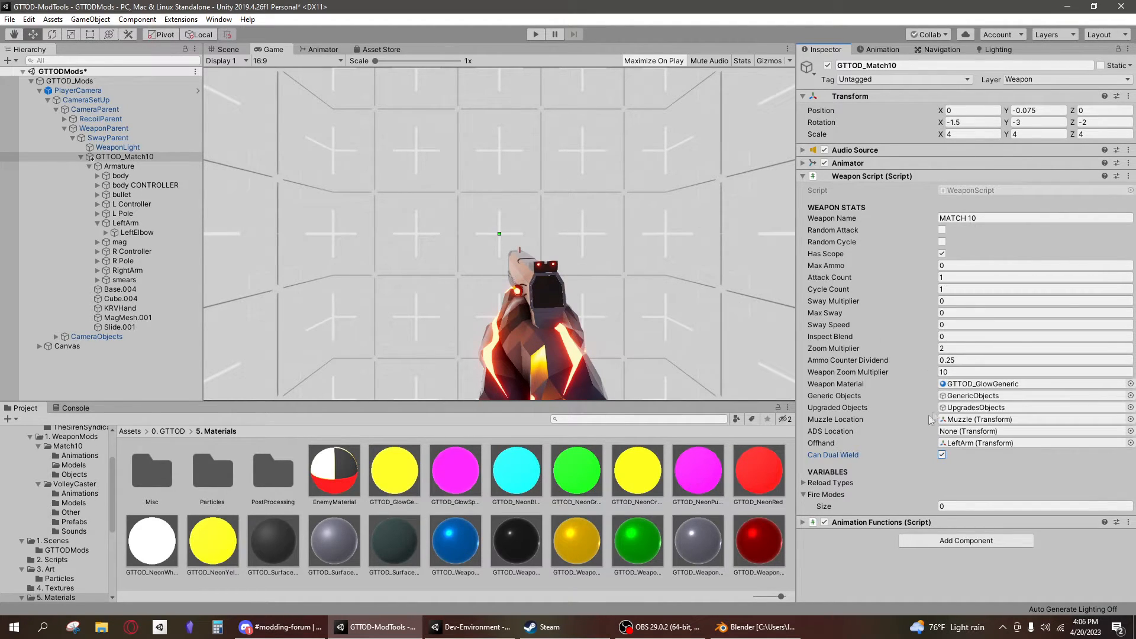
Set the Weapon Script's Fire Modes size to 1 and name the new mode SEMI AUTO.
click(842, 493)
click(848, 483)
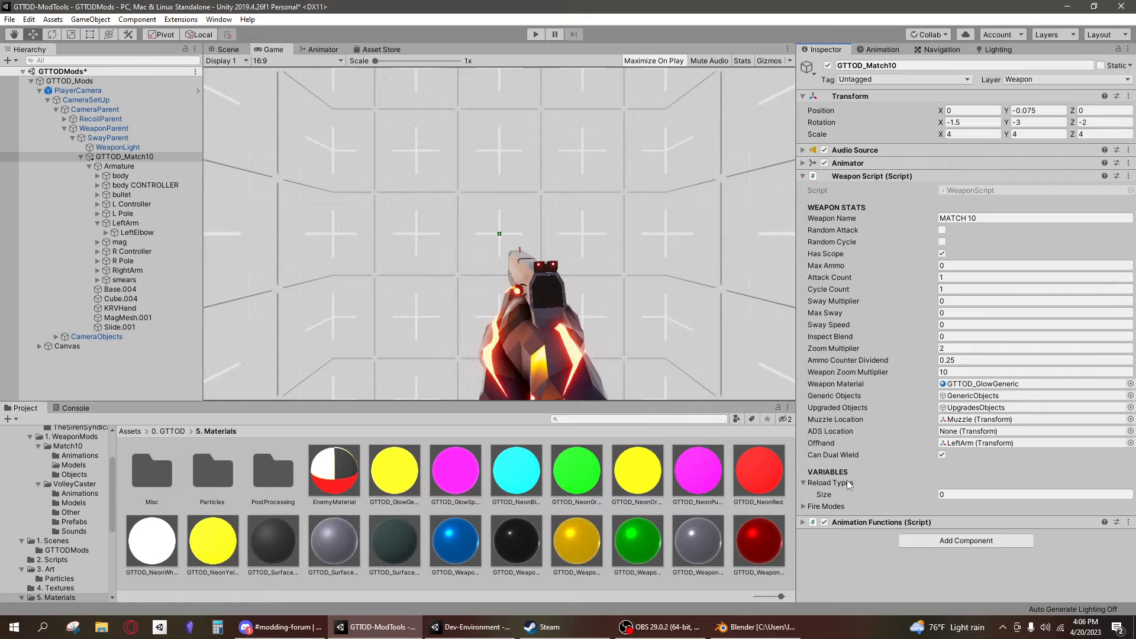
click(847, 483)
click(838, 494)
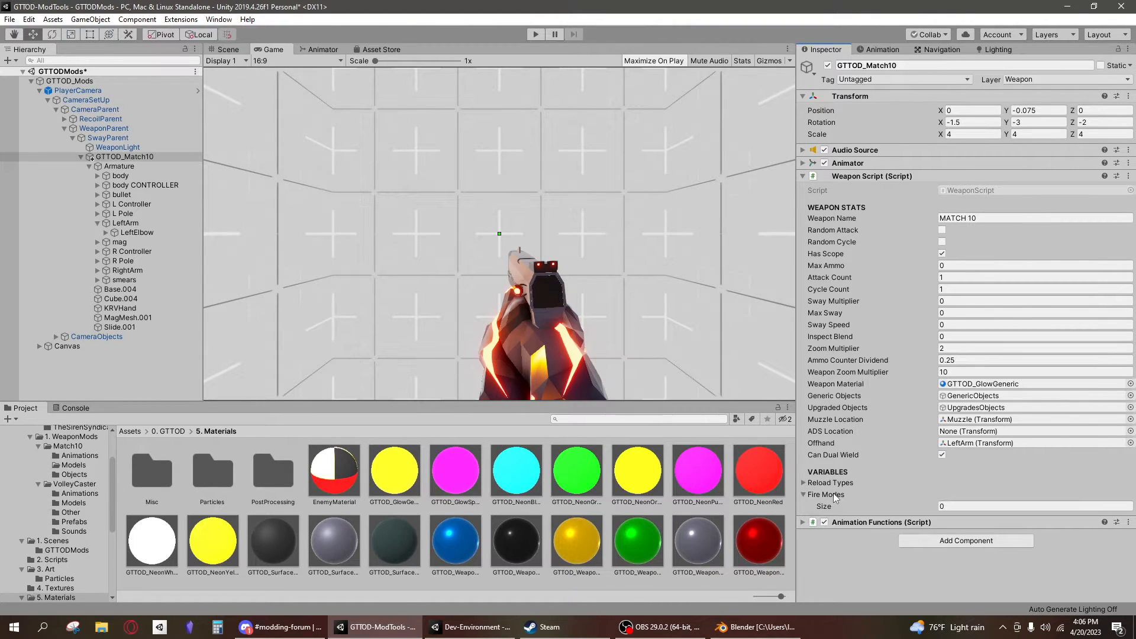
click(972, 506)
key(Return)
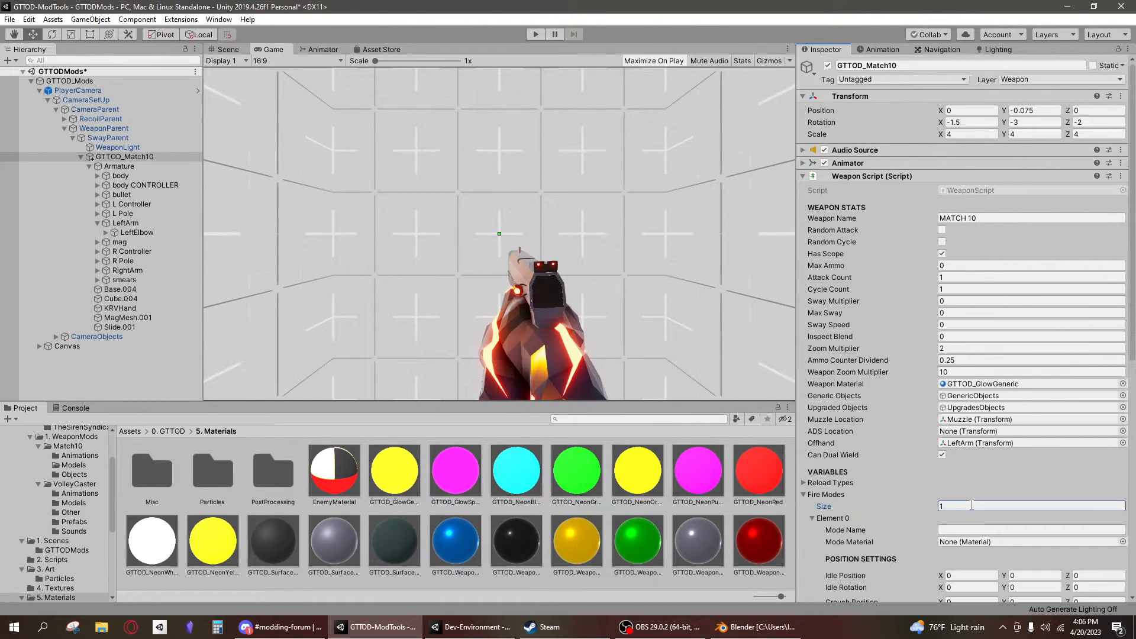
scroll(972, 506, down, 6)
click(972, 316)
text(SEMI AUTO)
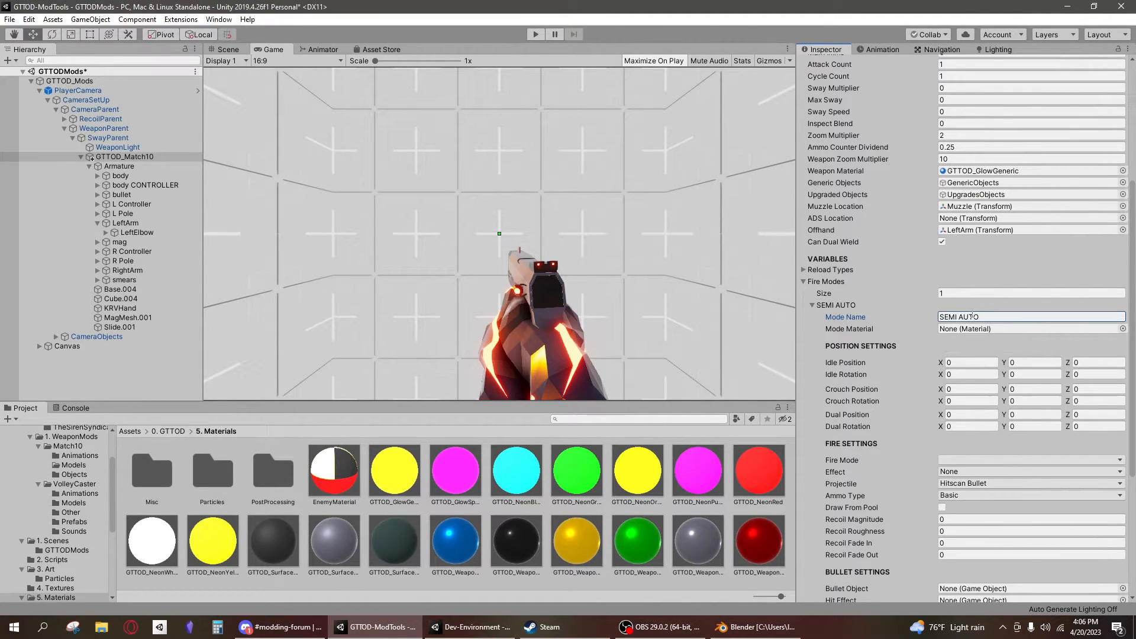
Show the Misc materials folder and rename the GTTOD_Match10 object as MATCH 10.
double_click(148, 487)
click(138, 156)
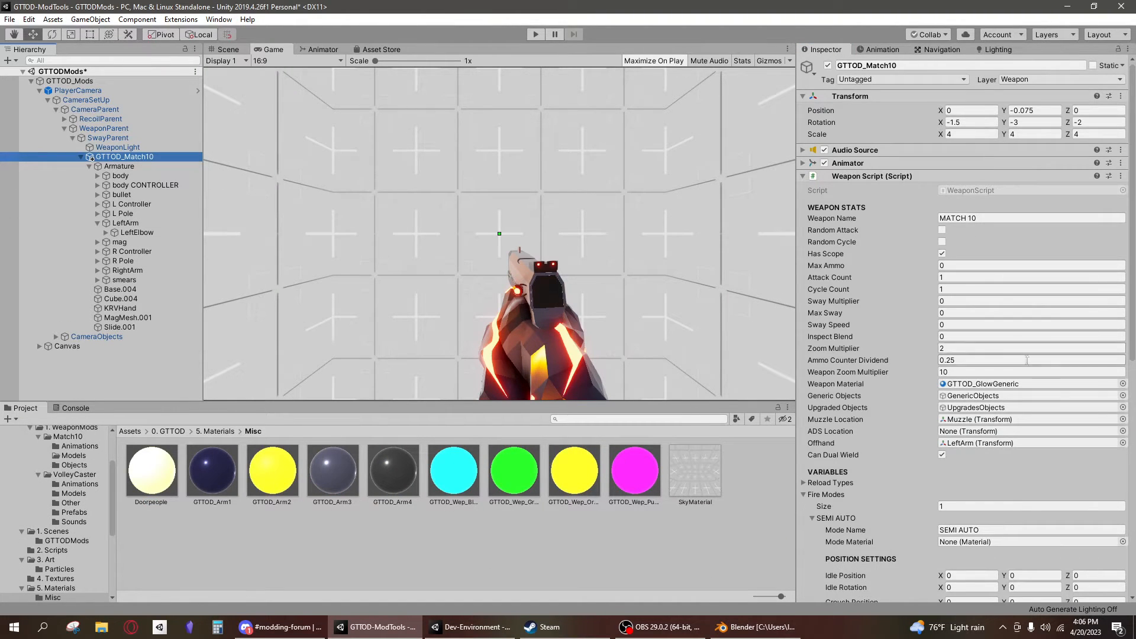
scroll(1027, 360, down, 10)
scroll(1027, 360, up, 10)
click(886, 65)
text(MATCH 1)
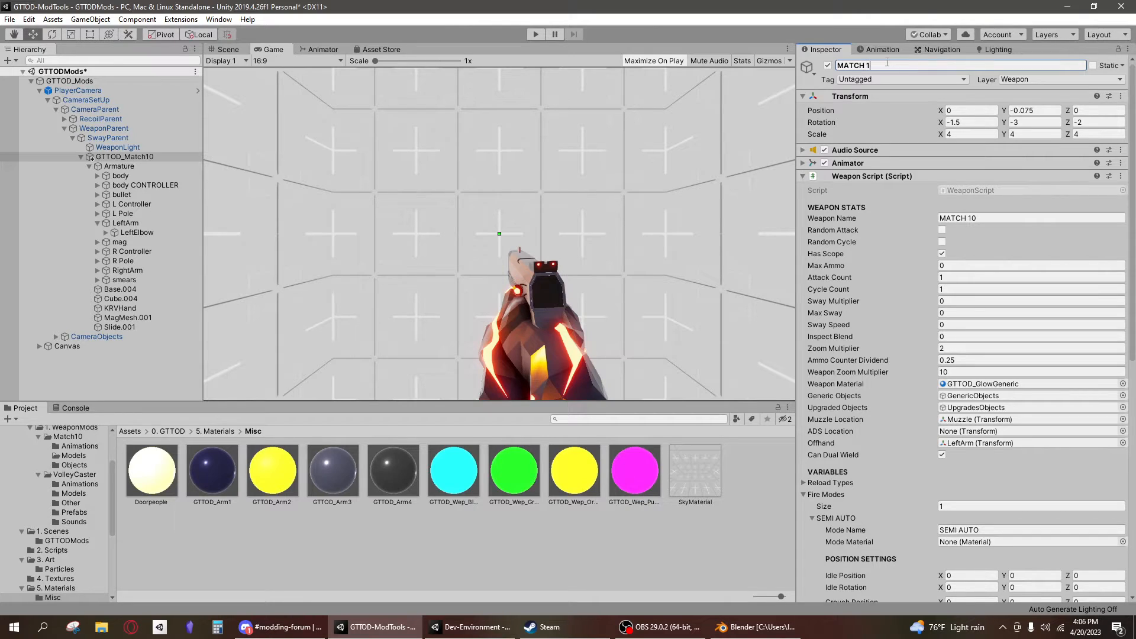
text(0)
key(Return)
Assign the GTTOD_Wep_Orange material as the Mode Material of the SEMI AUTO fire mode.
scroll(884, 300, down, 10)
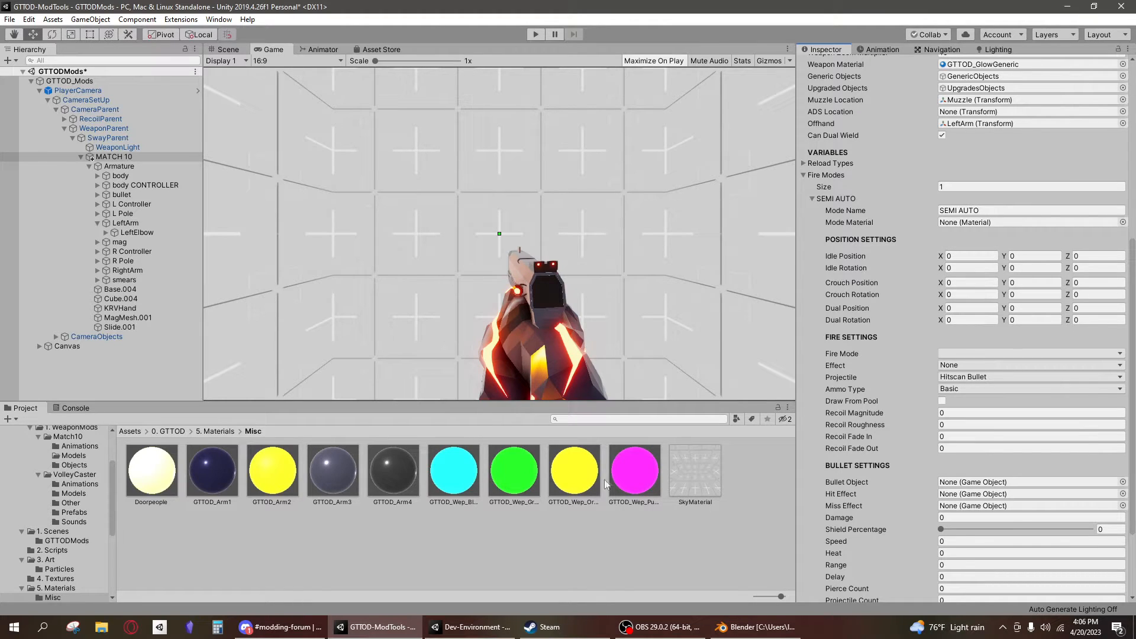
drag(591, 479, 970, 227)
scroll(908, 259, up, 9)
scroll(909, 255, down, 9)
scroll(989, 283, up, 5)
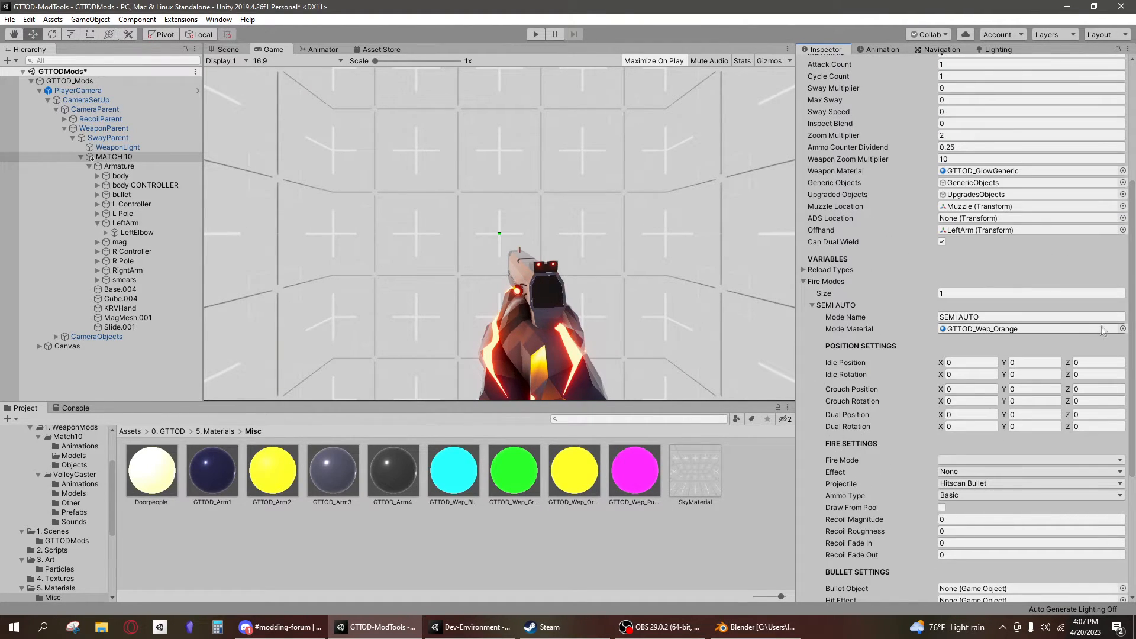
Copy the object's transform into SEMI AUTO: Idle Position Y -0.075 and Idle Rotation X -1.5, Y -3, Z -2.
drag(1134, 262, 1134, 240)
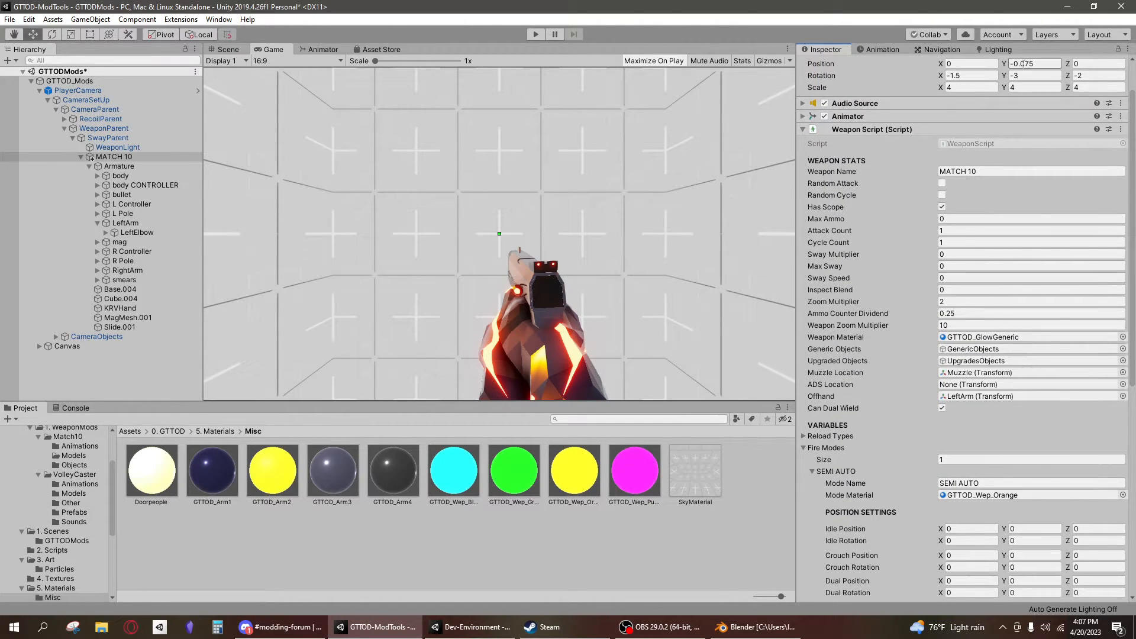
click(1028, 530)
text(-0.075)
click(971, 75)
key(ctrl+c)
click(968, 541)
key(ctrl+v)
click(1036, 76)
key(ctrl+c)
click(1037, 539)
key(ctrl+v)
click(1102, 76)
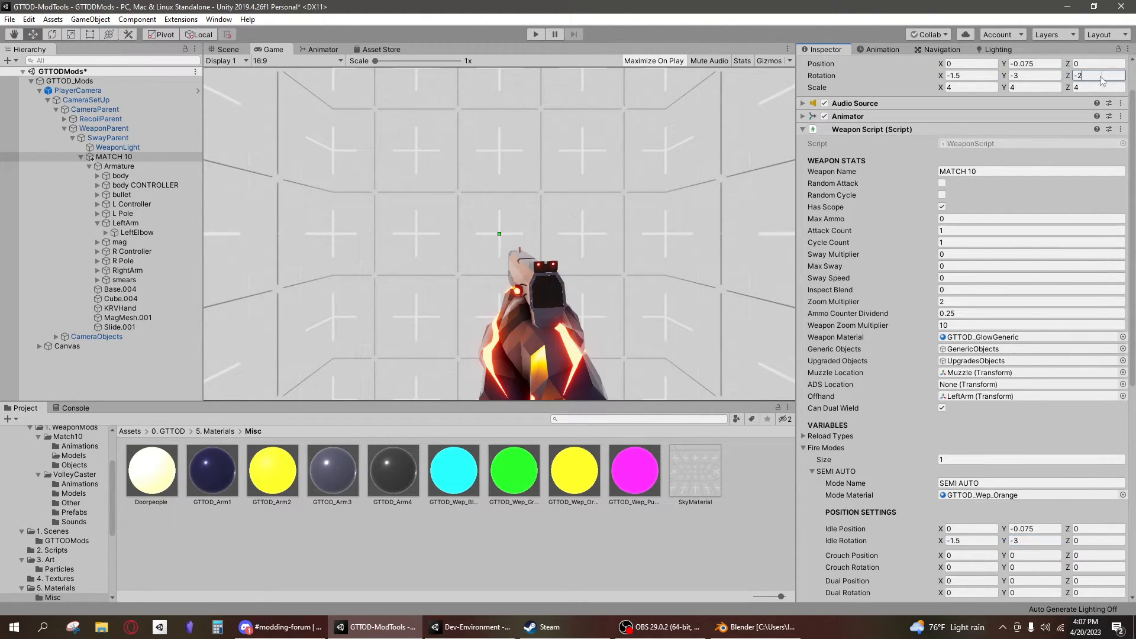
click(1081, 536)
key(ctrl+v)
Copy the Transform component of MATCH 10 and save the scene.
scroll(923, 266, up, 3)
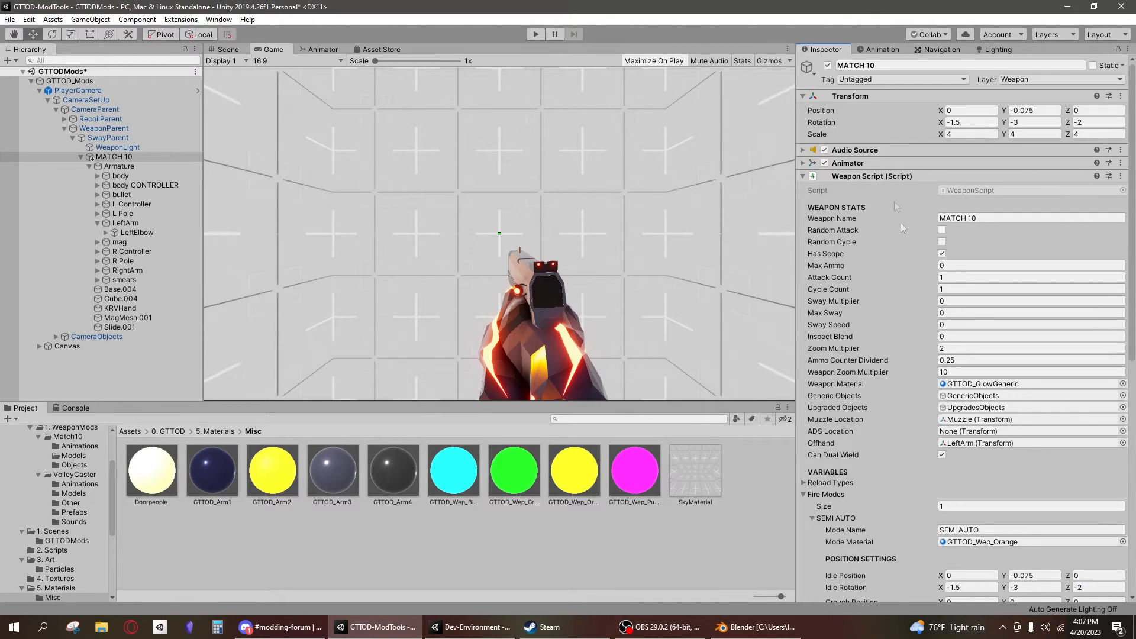
right_click(851, 97)
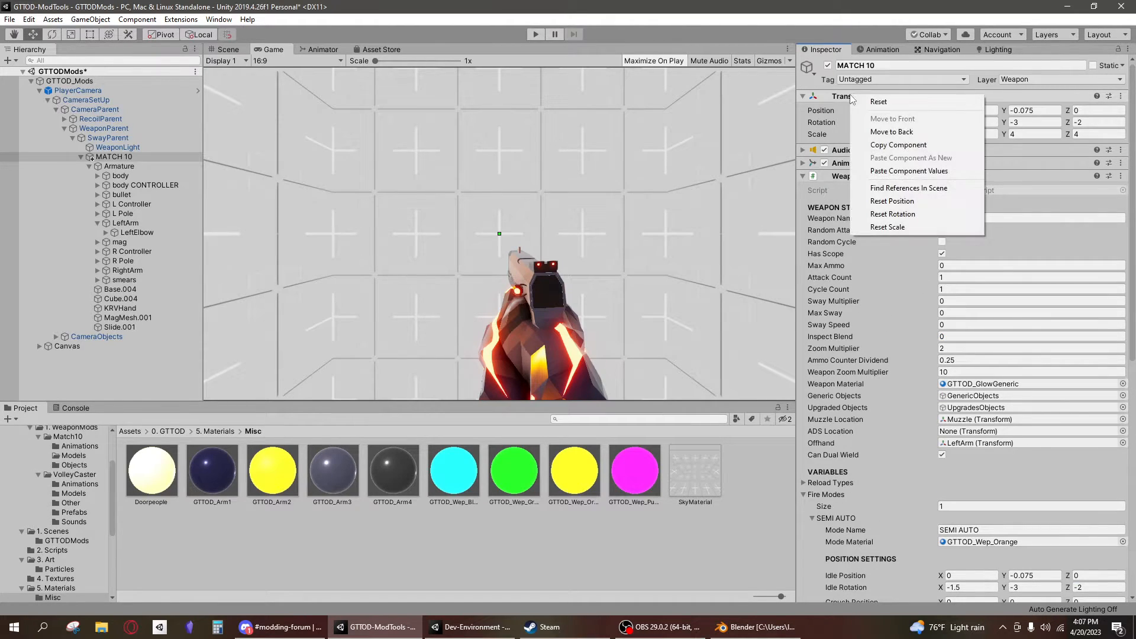
click(888, 147)
key(ctrl+s)
Pose the pistol for crouching and enter Crouch Position -0.25, -0.35, 0.1 and Crouch Rotation -2, -0.15, 40.
click(1099, 122)
text(45)
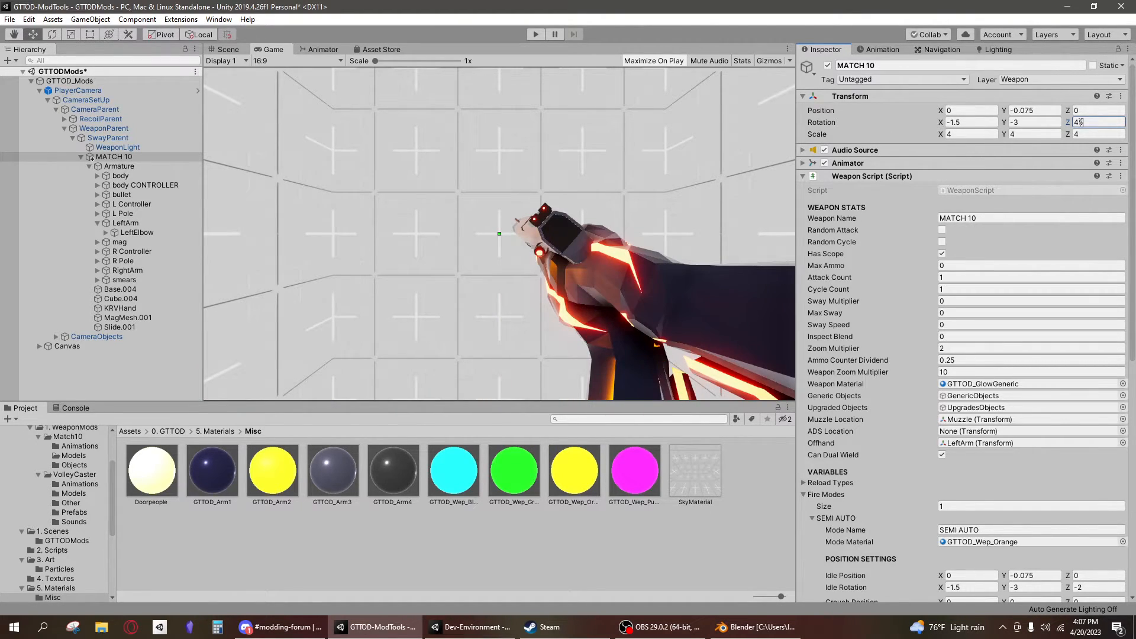
drag(1003, 109, 994, 108)
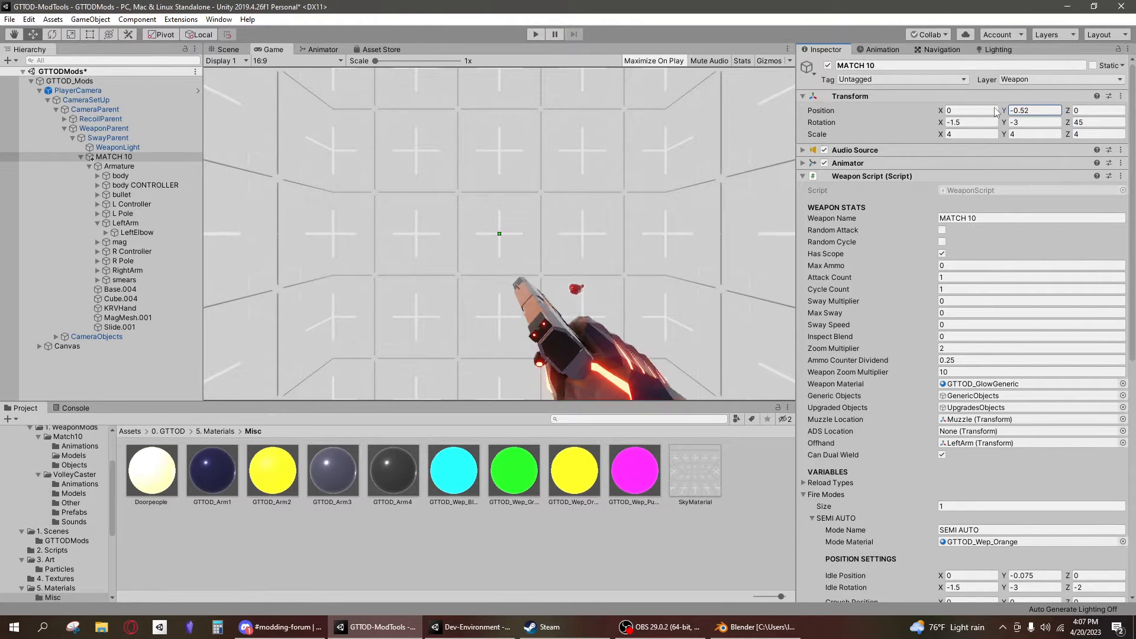
scroll(993, 108, down, 2)
click(1096, 578)
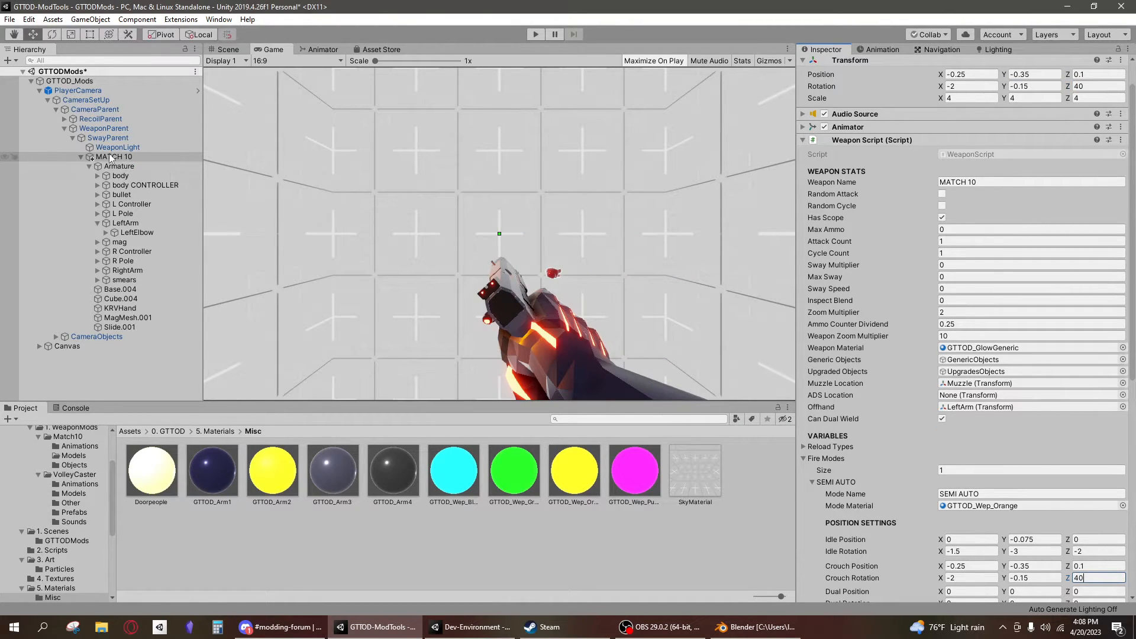
Collapse the MATCH 10 hierarchy and paste the copied component values onto its Transform to restore the idle pose.
click(81, 156)
click(153, 157)
scroll(909, 79, up, 2)
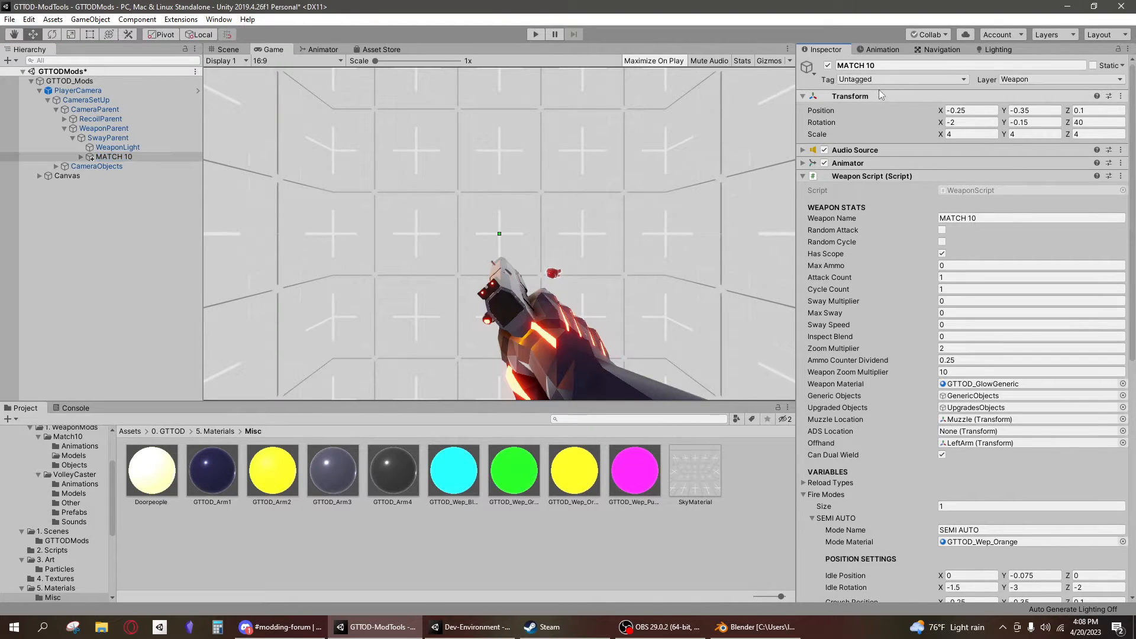
right_click(876, 94)
click(947, 173)
Duplicate MATCH 10 and mirror the copy by setting its X scale to -4.
click(114, 157)
key(ctrl+d)
click(977, 135)
text(-)
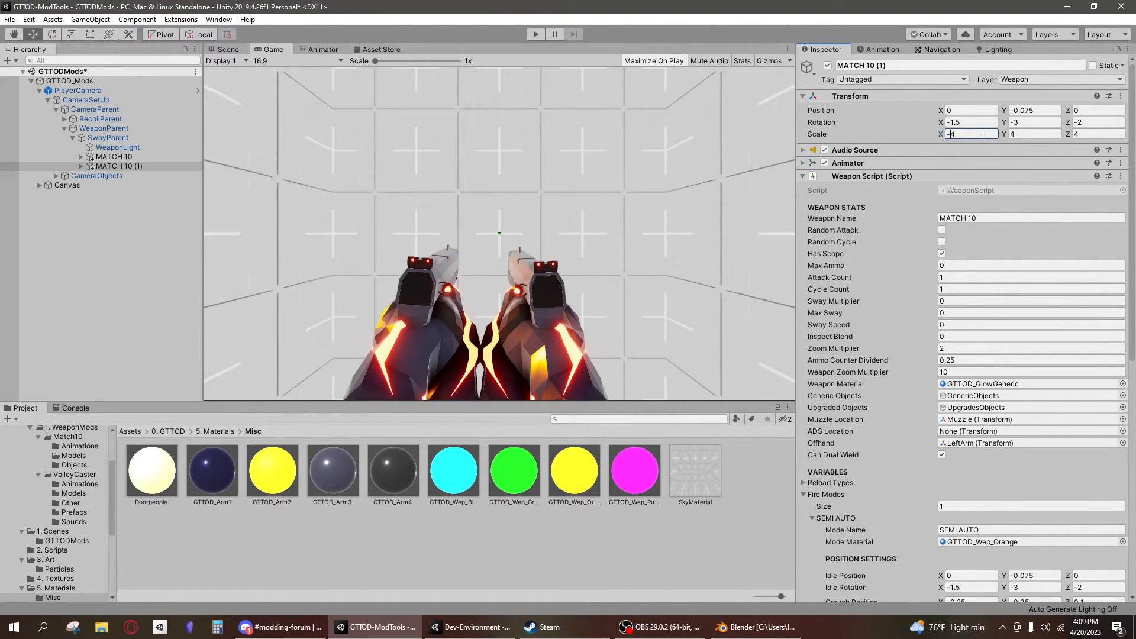
Set the duplicate pistol's rotation to Y 3 and Z 2, keeping X at -1.5.
click(983, 122)
key(BackSpace)
text(-)
key(Tab)
key(BackSpace)
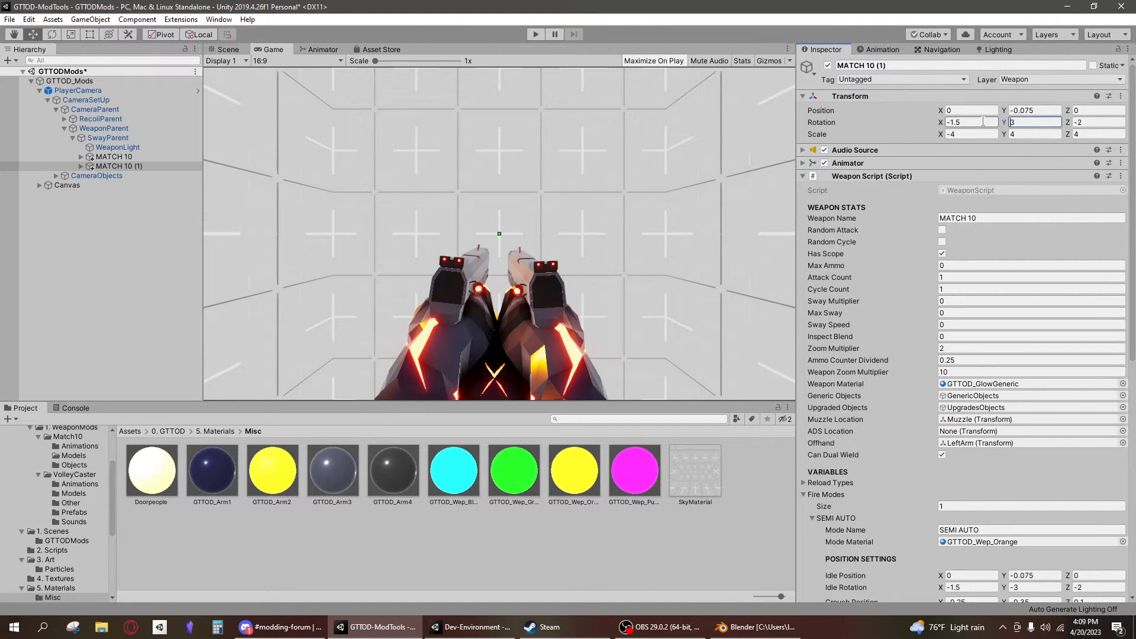
key(Tab)
key(BackSpace)
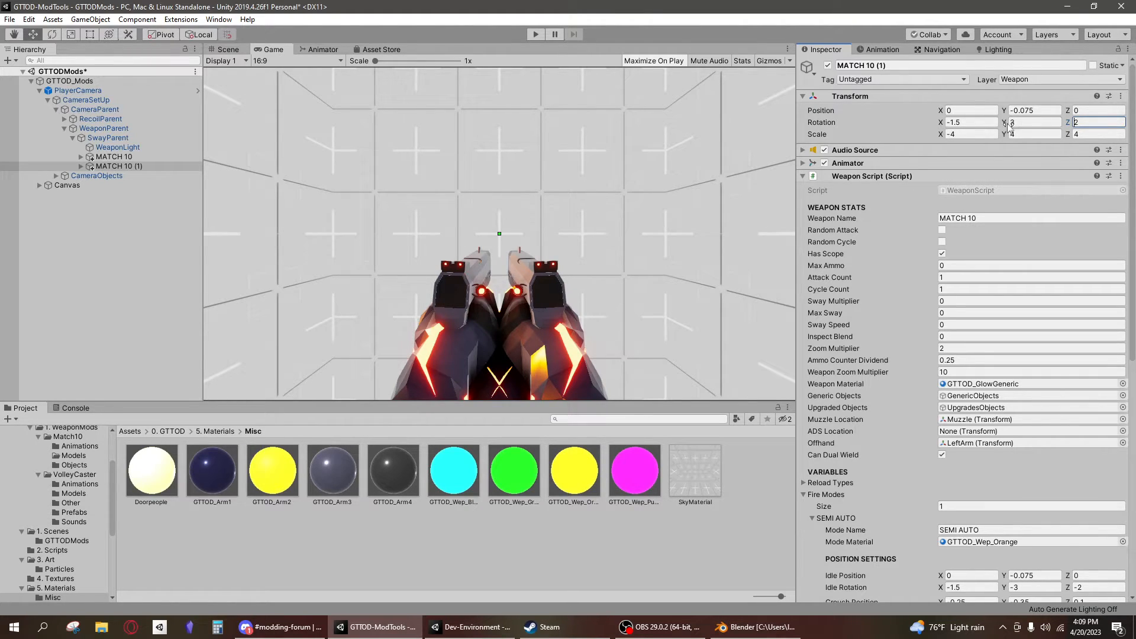
Spread the two pistols apart by setting the X position to 0.1 on MATCH 10 and -0.1 on MATCH 10 (1).
click(958, 110)
click(121, 157)
click(126, 164)
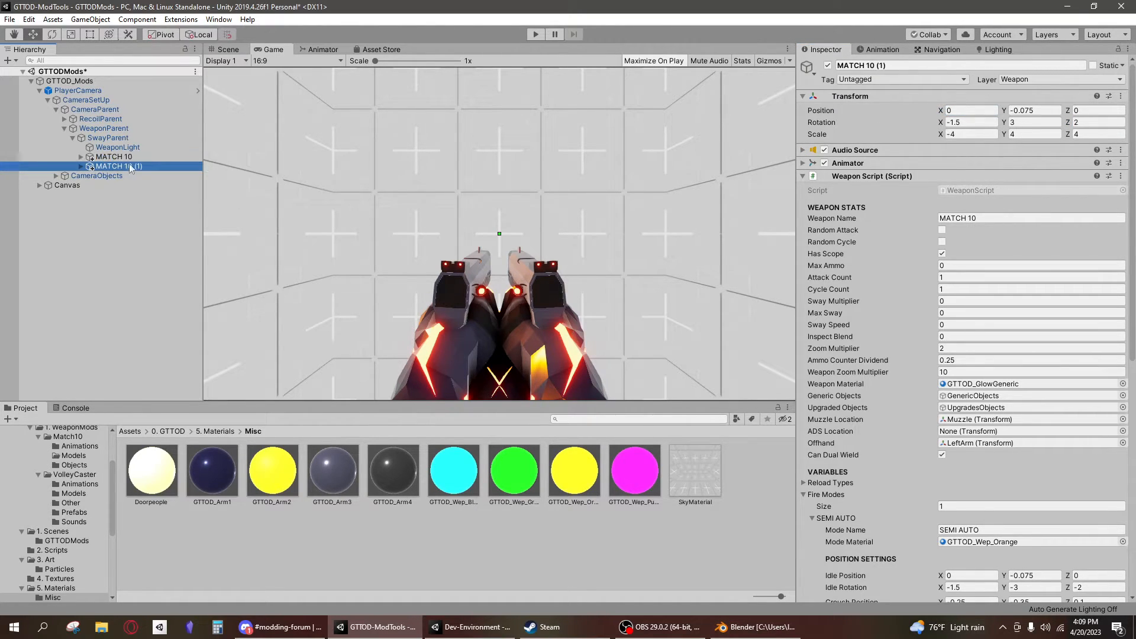
click(132, 157)
click(977, 110)
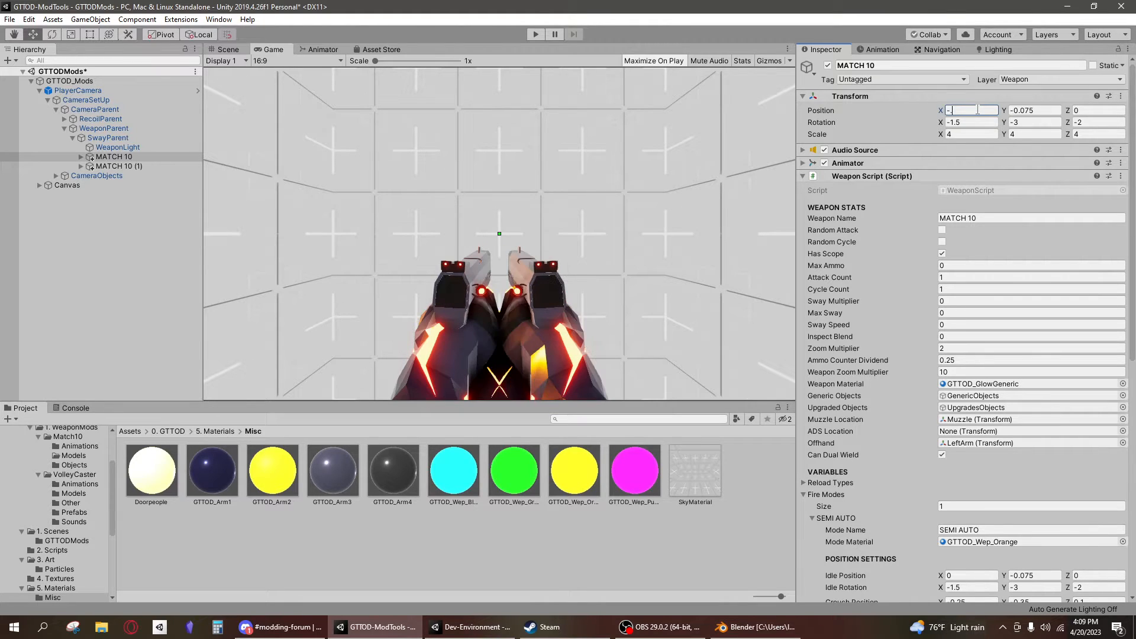
text(-.1)
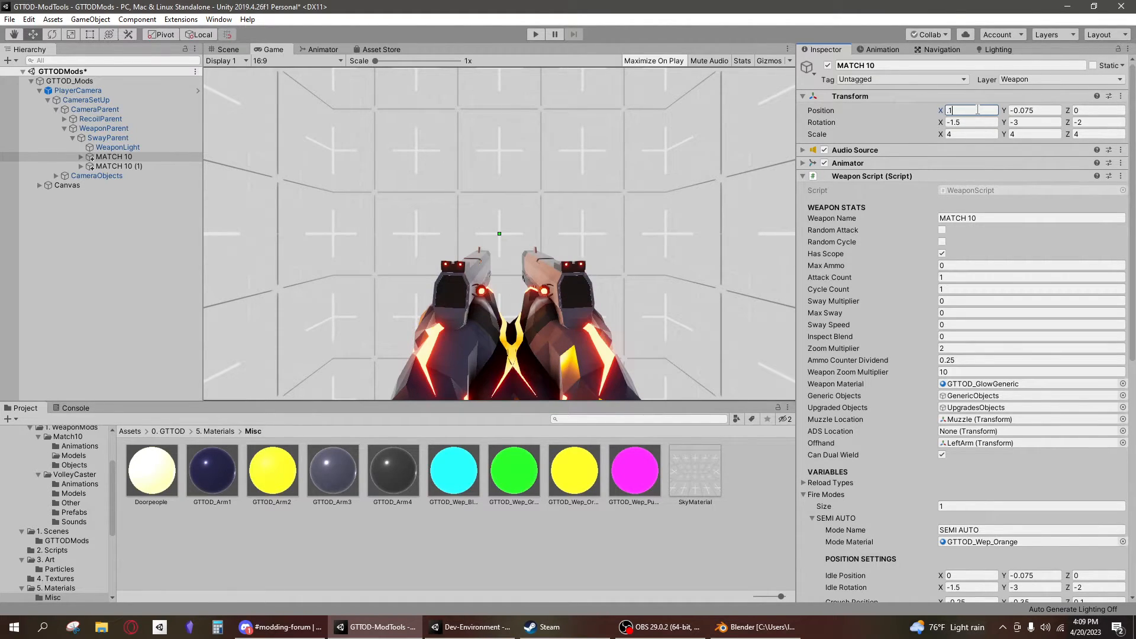
click(200, 165)
click(949, 110)
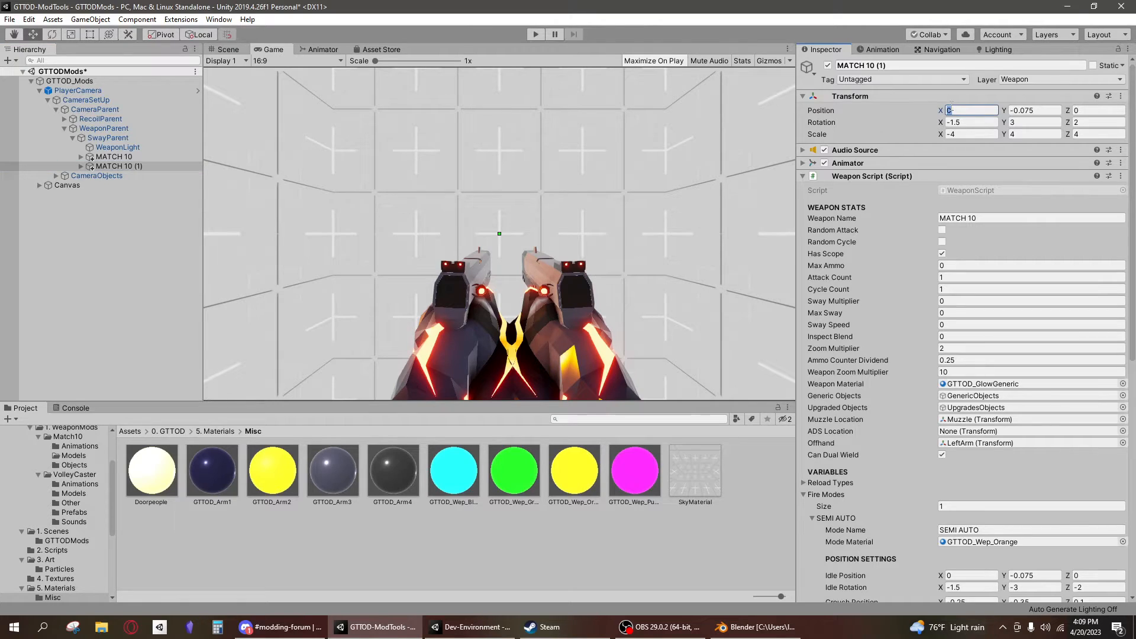
text(-0.1)
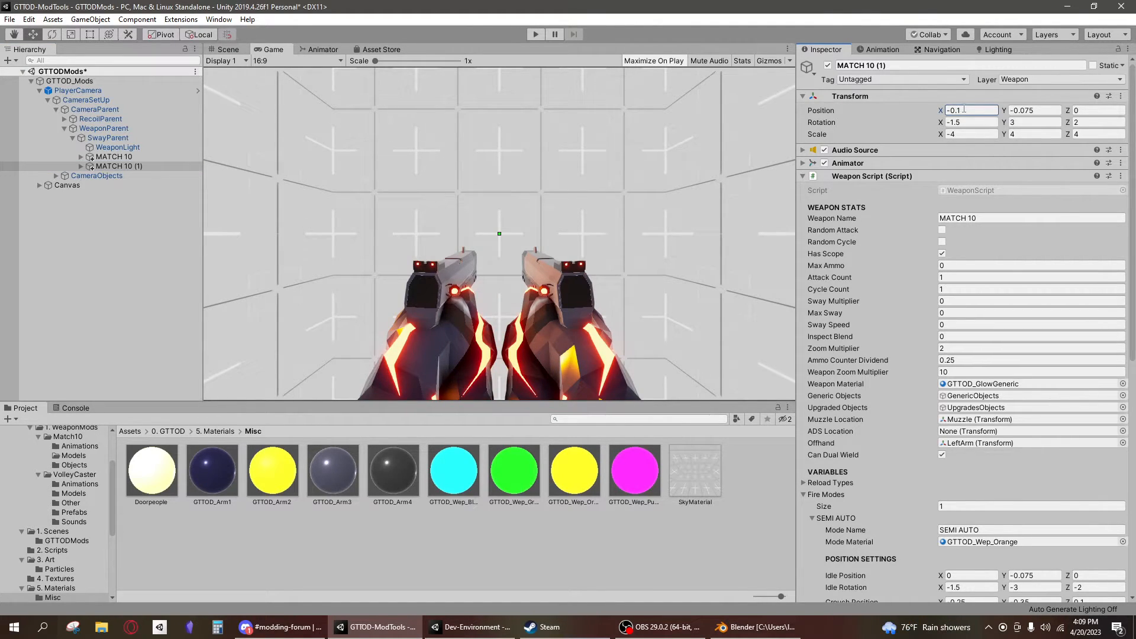
Try a Z rotation of -2 on MATCH 10 (1), then return it to 2.
click(1016, 122)
key(Tab)
text(-2)
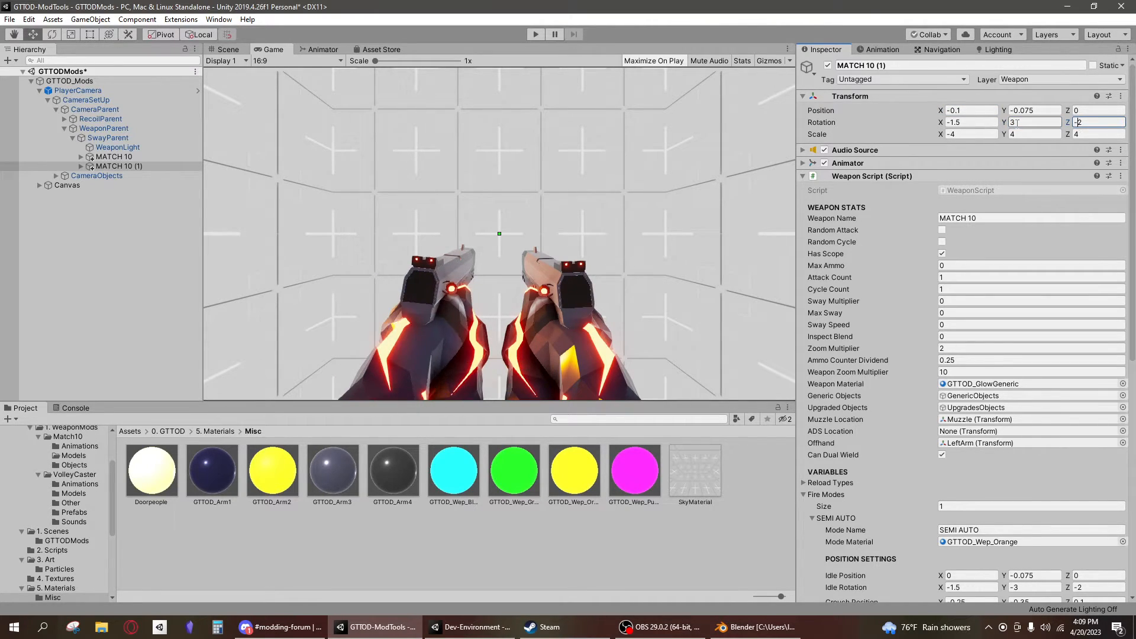
key(BackSpace)
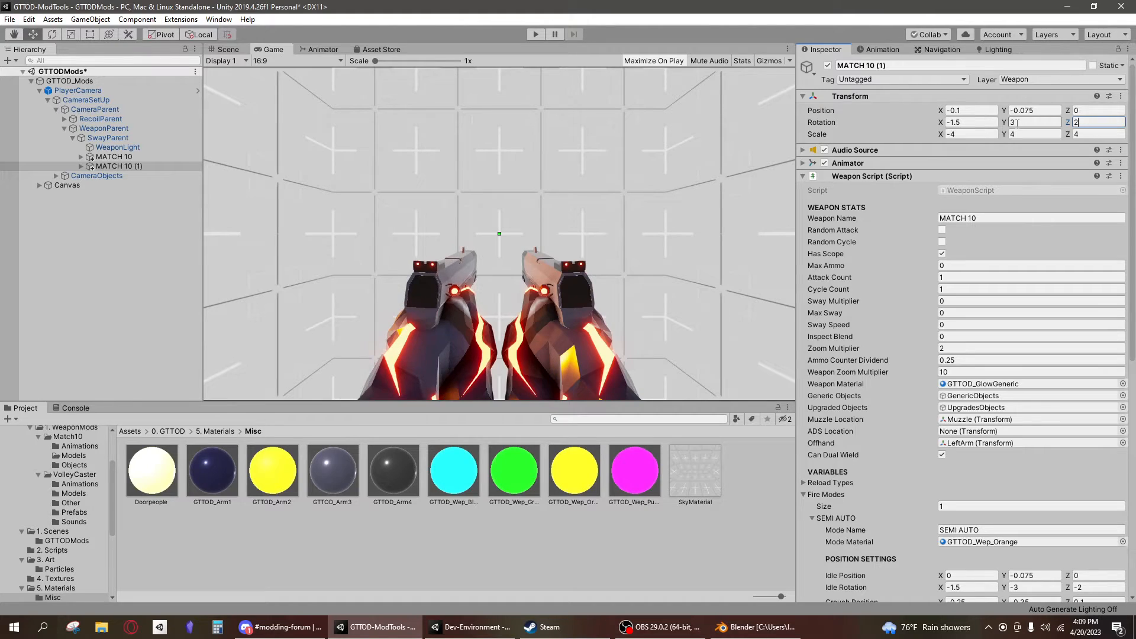
Widen the gap between the two pistols by setting the X position to -0.125 on MATCH 10 (1) and 0.125 on MATCH 10.
click(137, 166)
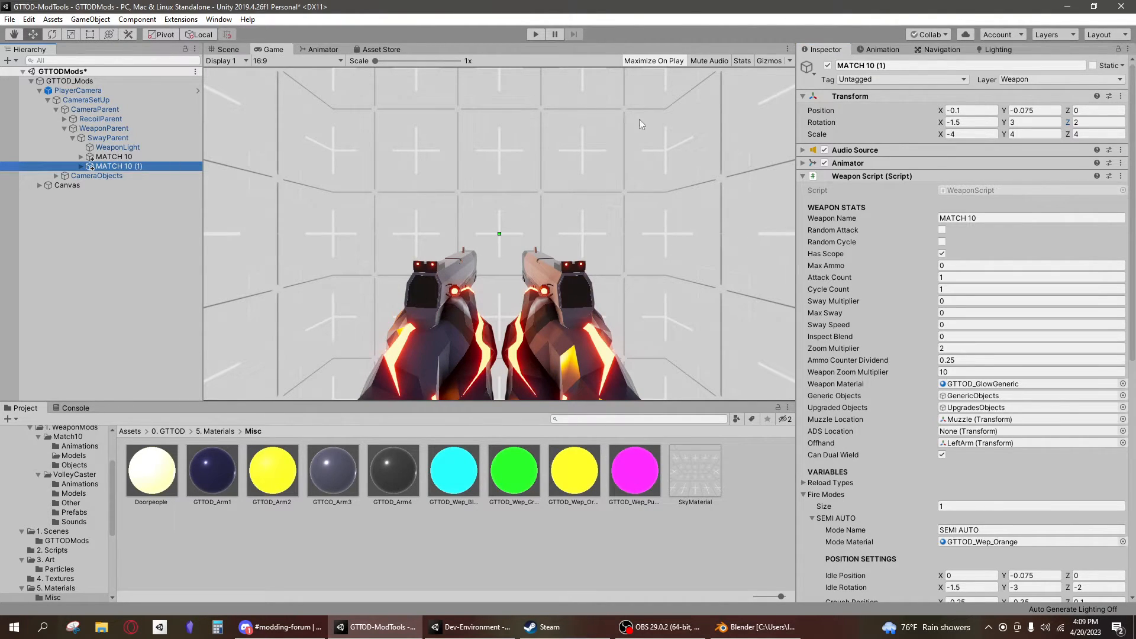
click(1024, 123)
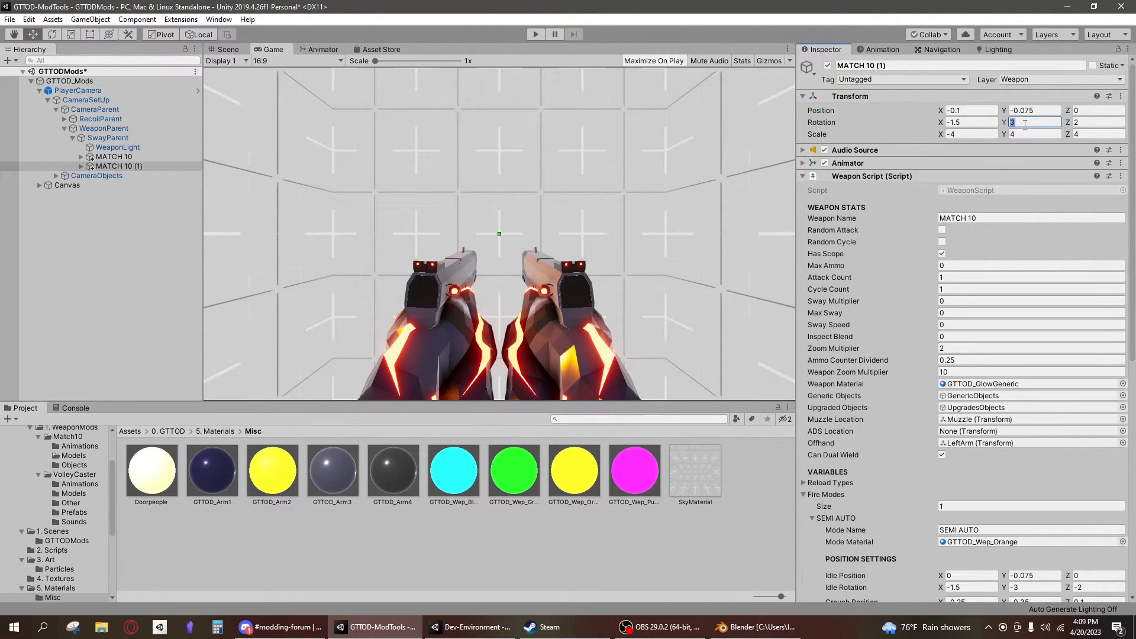
click(965, 111)
text(25)
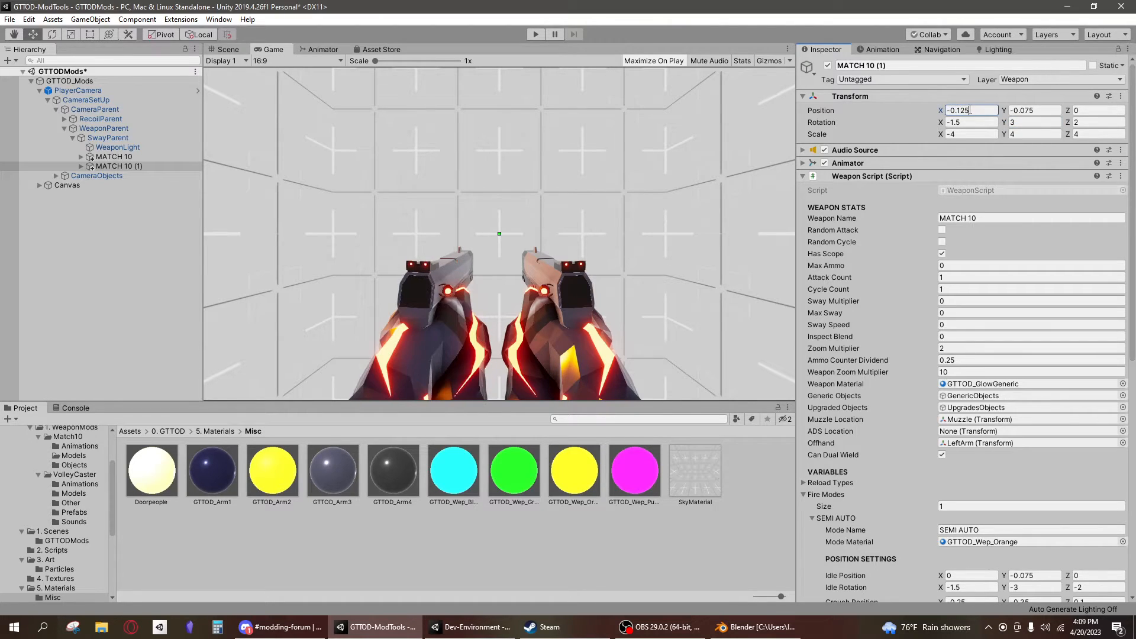
click(113, 157)
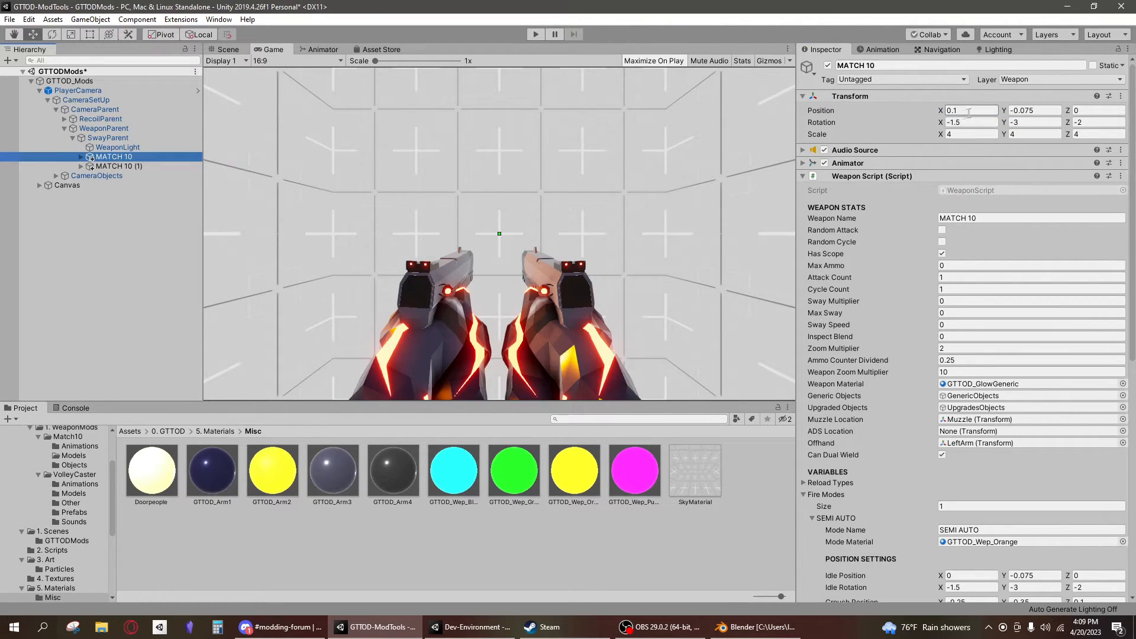
click(971, 111)
text(0)
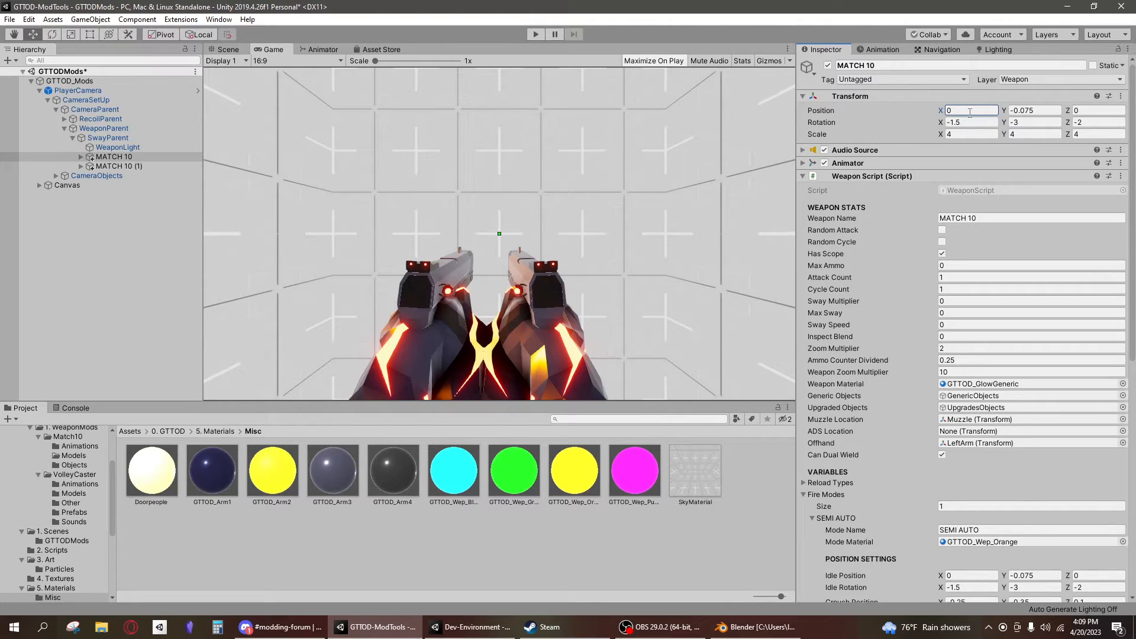
text(-0.125)
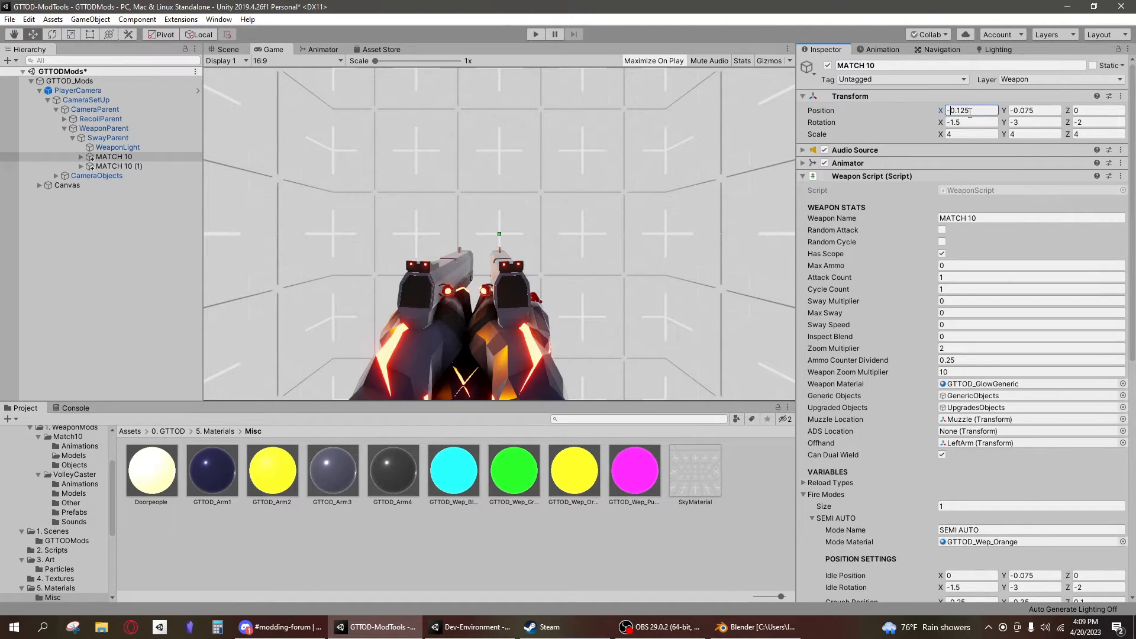
key(BackSpace)
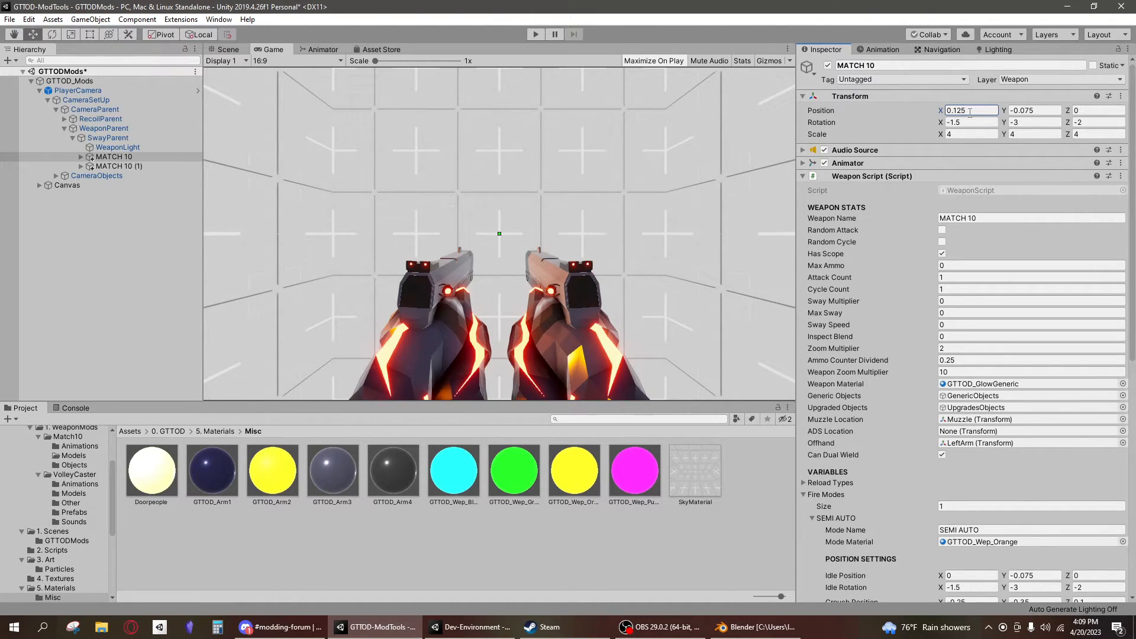
Delete the mirrored pistol MATCH 10 (1) and select MATCH 10 again.
click(133, 166)
key(Delete)
click(133, 155)
Copy the pistol's transform position into the SEMI AUTO Dual Position, with X 0.125 and Y -0.075.
click(970, 110)
scroll(978, 338, down, 3)
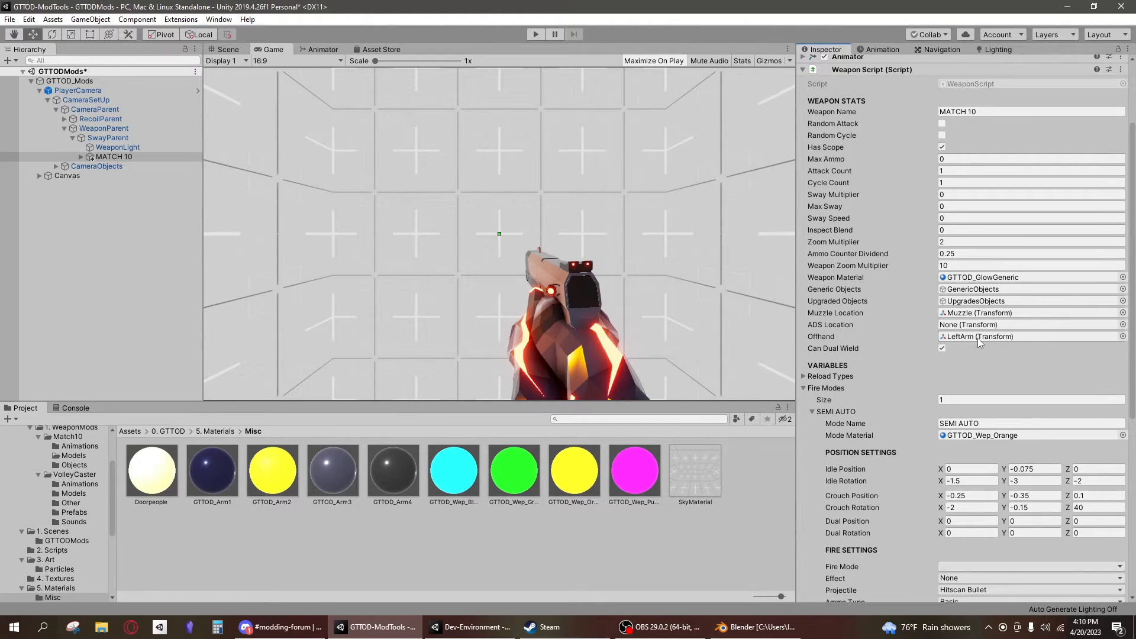
scroll(966, 329, up, 2)
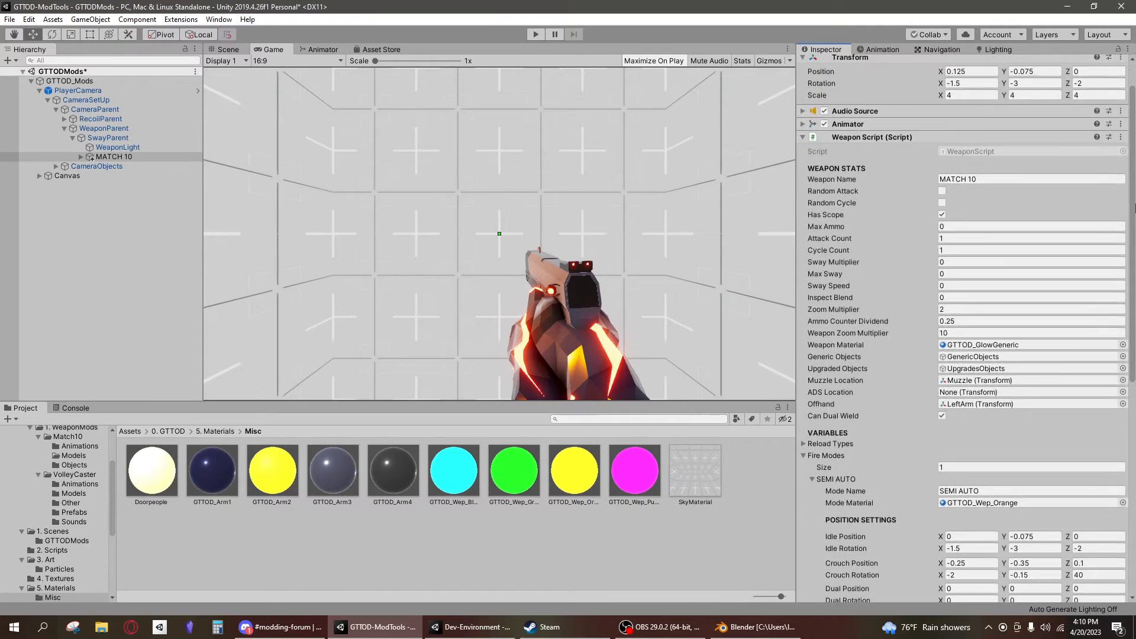
drag(1135, 210, 1135, 211)
click(961, 64)
key(ctrl+c)
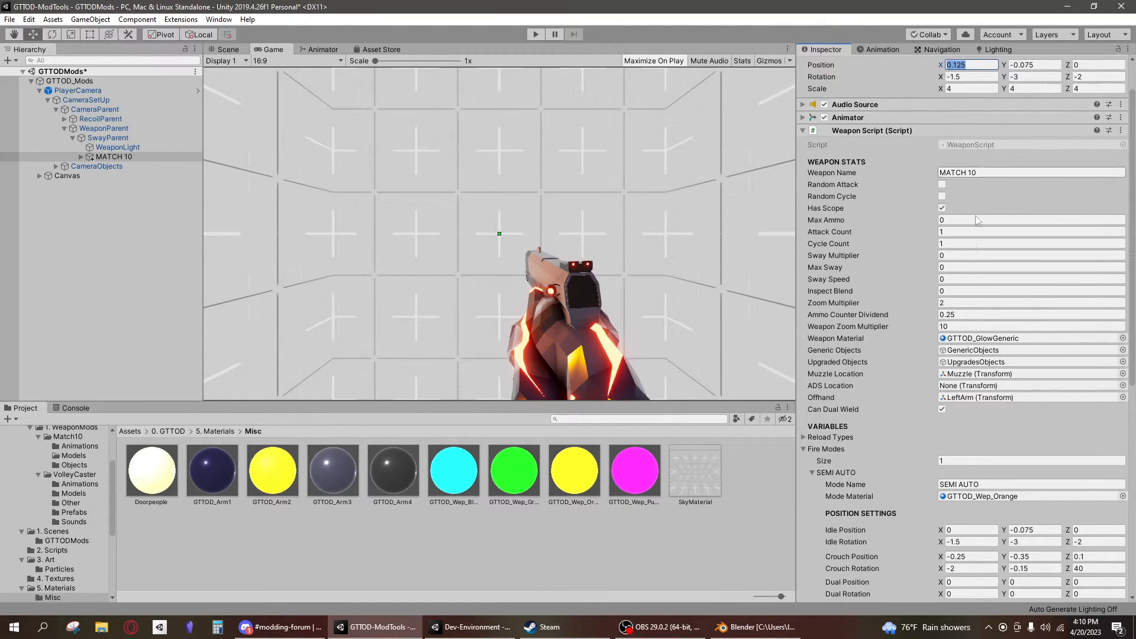
click(971, 581)
key(ctrl+v)
click(1033, 64)
key(ctrl+c)
click(1033, 582)
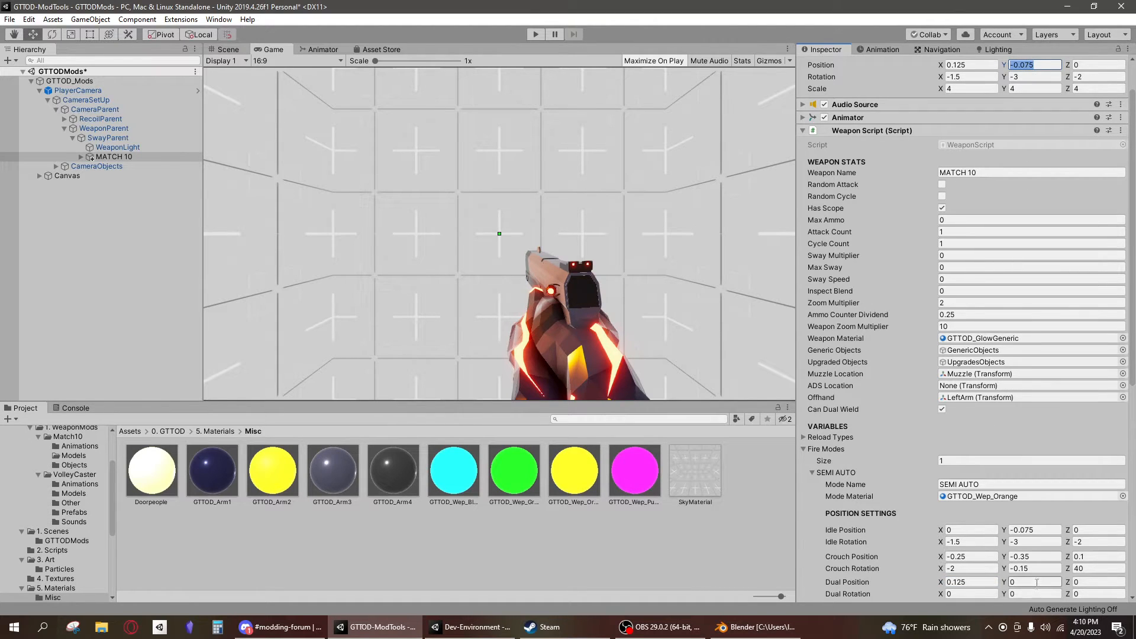
key(ctrl+v)
Fill the SEMI AUTO Dual Rotation with the pistol's transform rotation of X -1.5, Y -3 and Z -2.
click(984, 77)
key(ctrl+c)
click(971, 593)
key(ctrl+v)
click(1033, 77)
key(ctrl+c)
click(1050, 592)
key(ctrl+v)
click(1087, 77)
click(1091, 593)
Configure the fire settings with Semi Auto fire mode, effect None, Hitscan Bullet projectile and Pistol ammo type.
drag(1134, 290, 1123, 437)
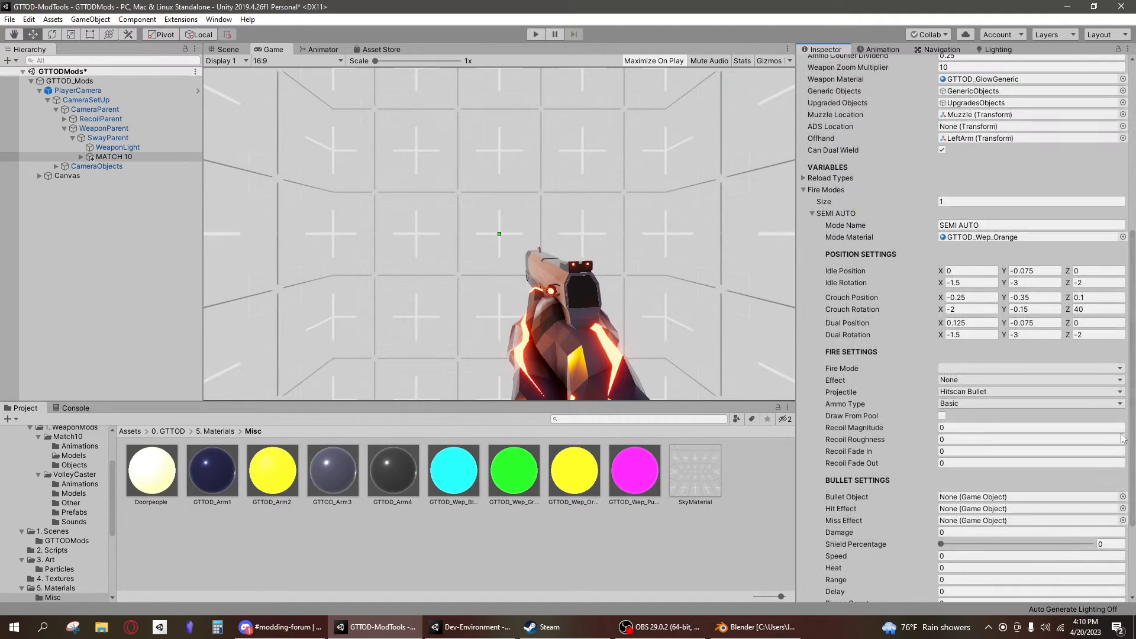
click(975, 368)
click(968, 382)
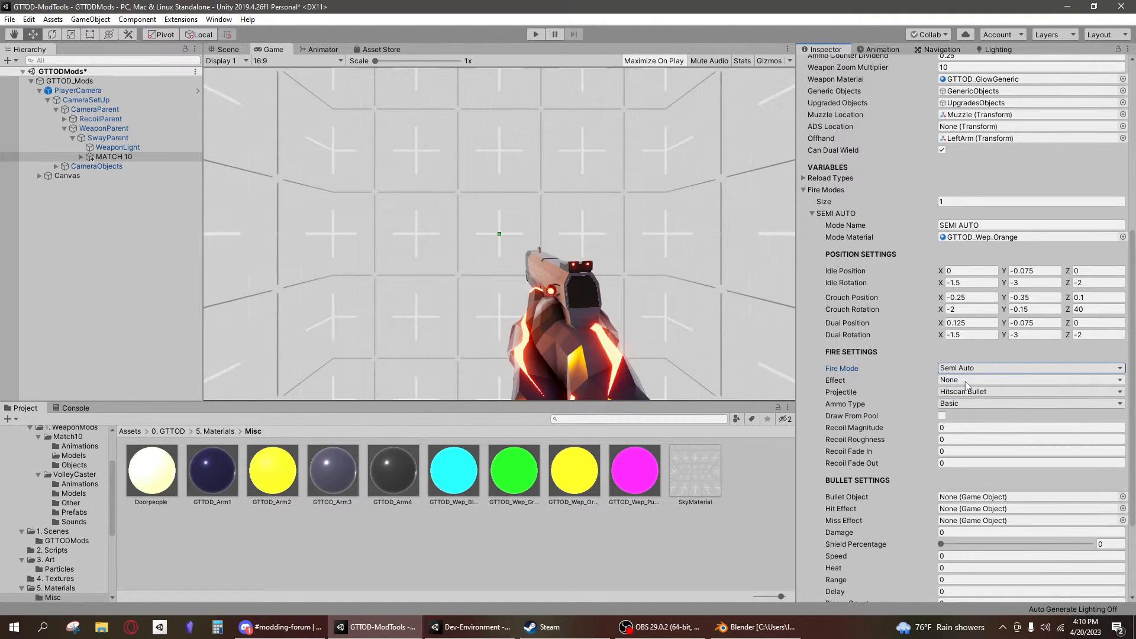
click(962, 381)
click(967, 393)
click(962, 392)
click(964, 405)
click(961, 404)
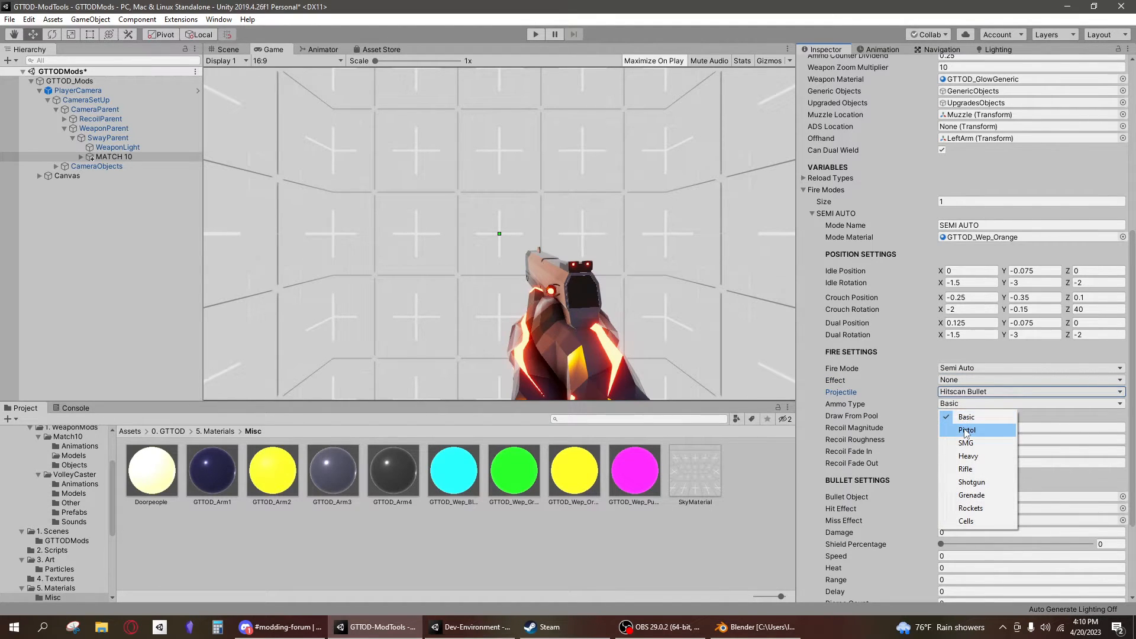
click(965, 427)
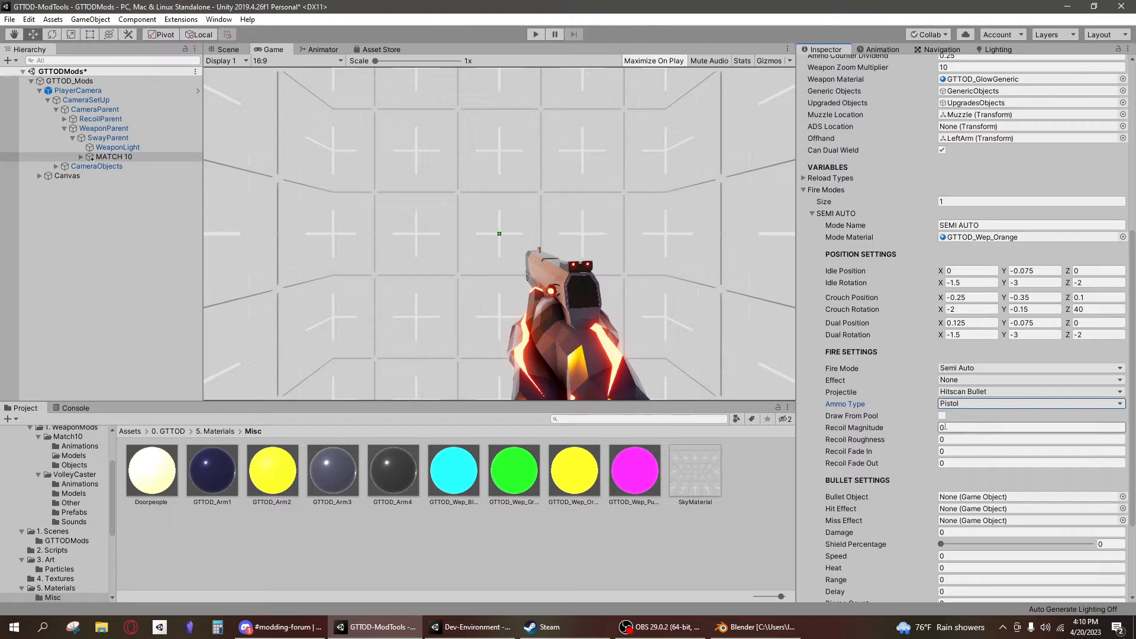
Return MATCH 10 to the centre by setting its X position to 0.
scroll(946, 426, up, 10)
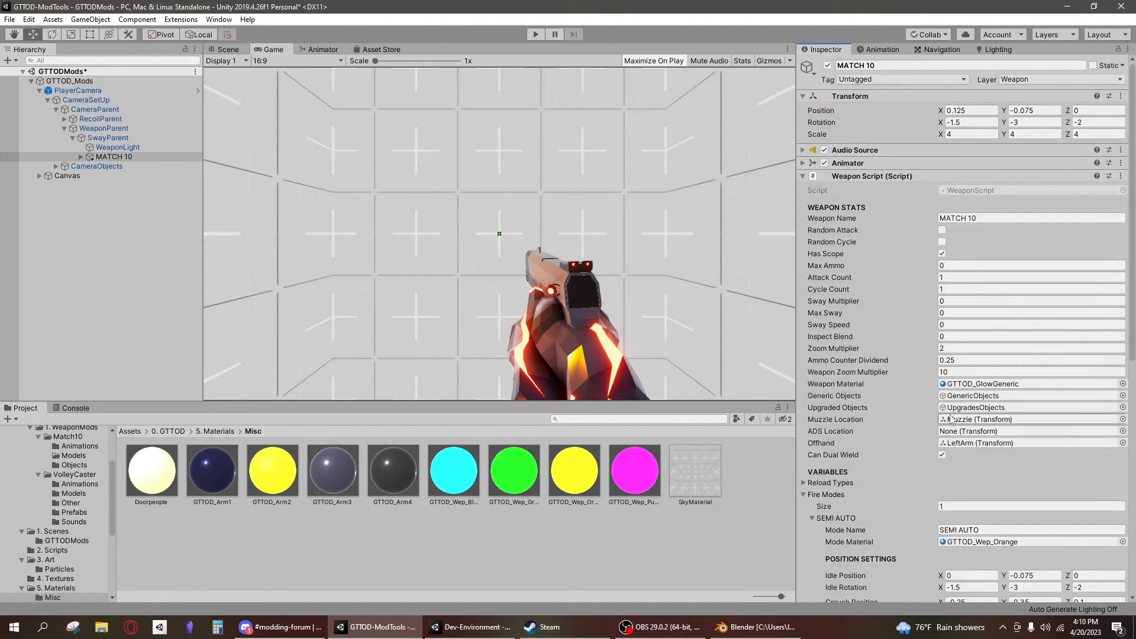
click(972, 111)
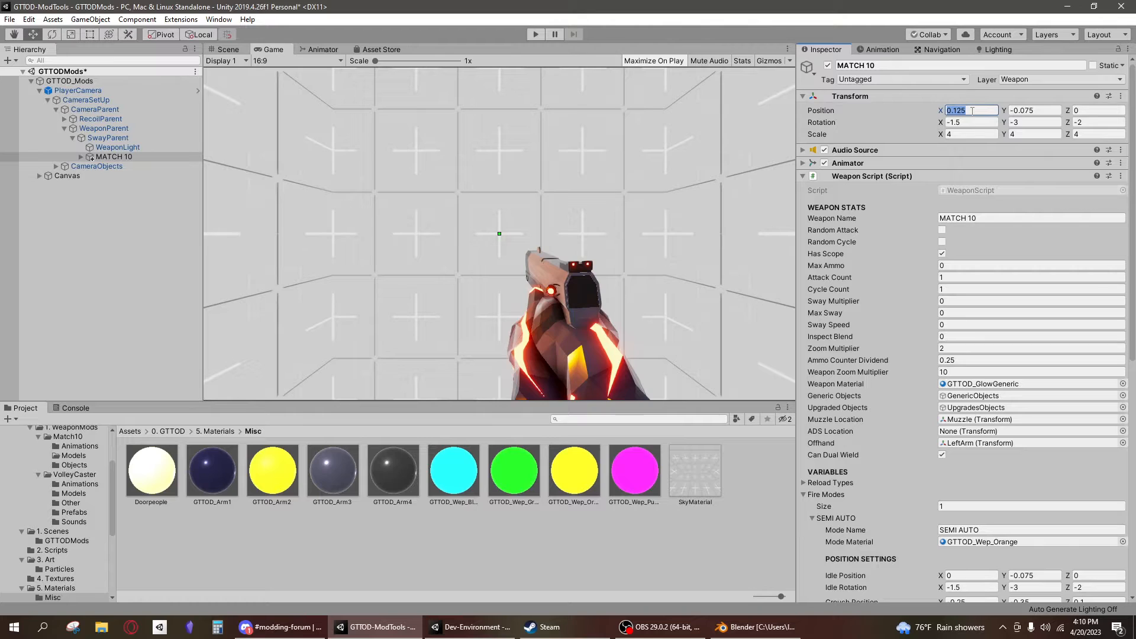
text(0)
Switch to the Dev-Environment project and open the Pistol prefab from 5. GTTOD, 0. Prefabs, Weapons, Generic.
scroll(935, 343, down, 3)
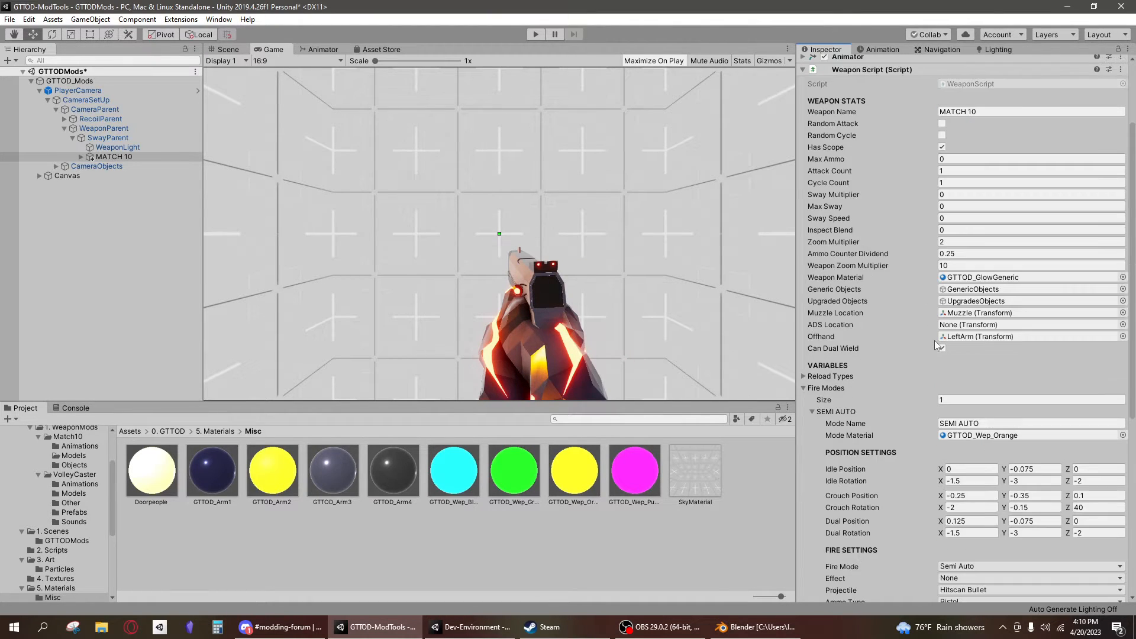
scroll(935, 340, down, 4)
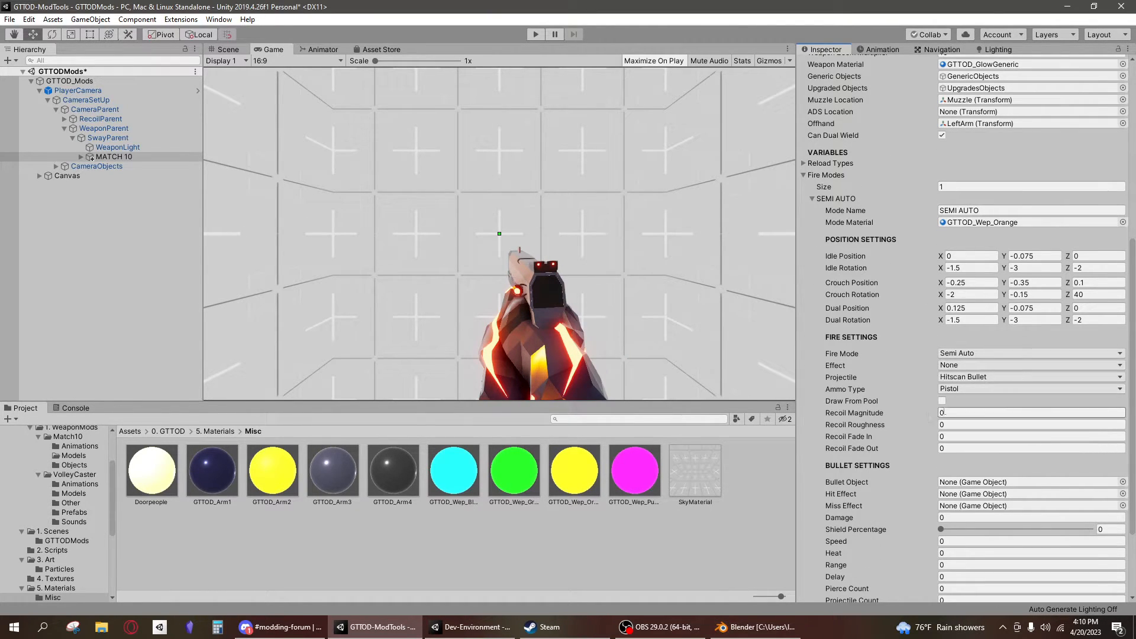
click(474, 627)
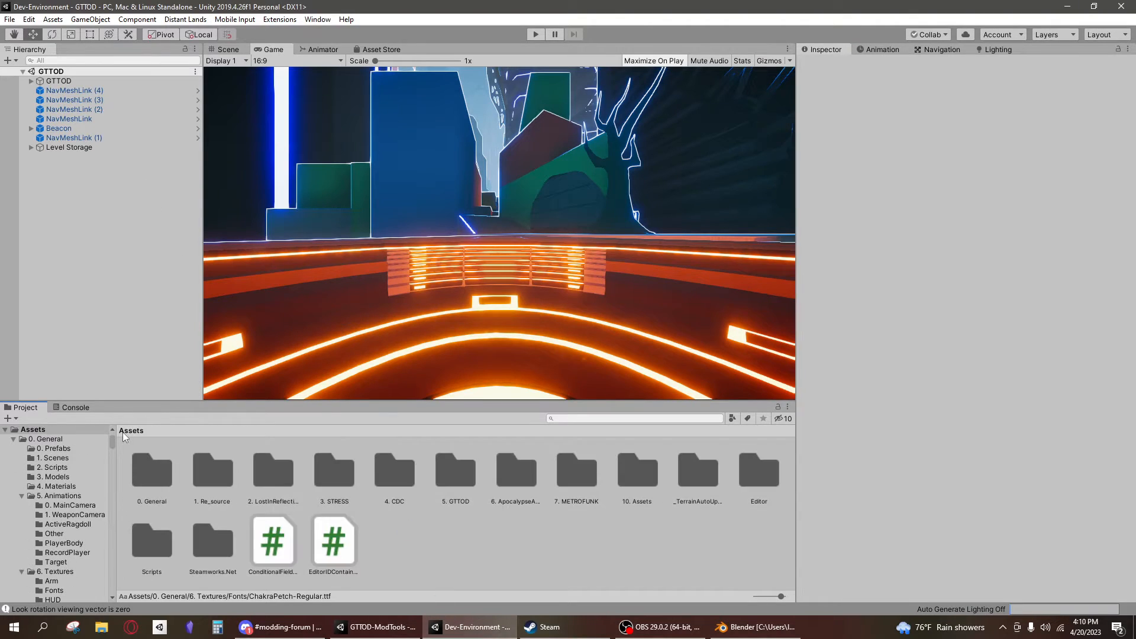
double_click(455, 471)
double_click(152, 470)
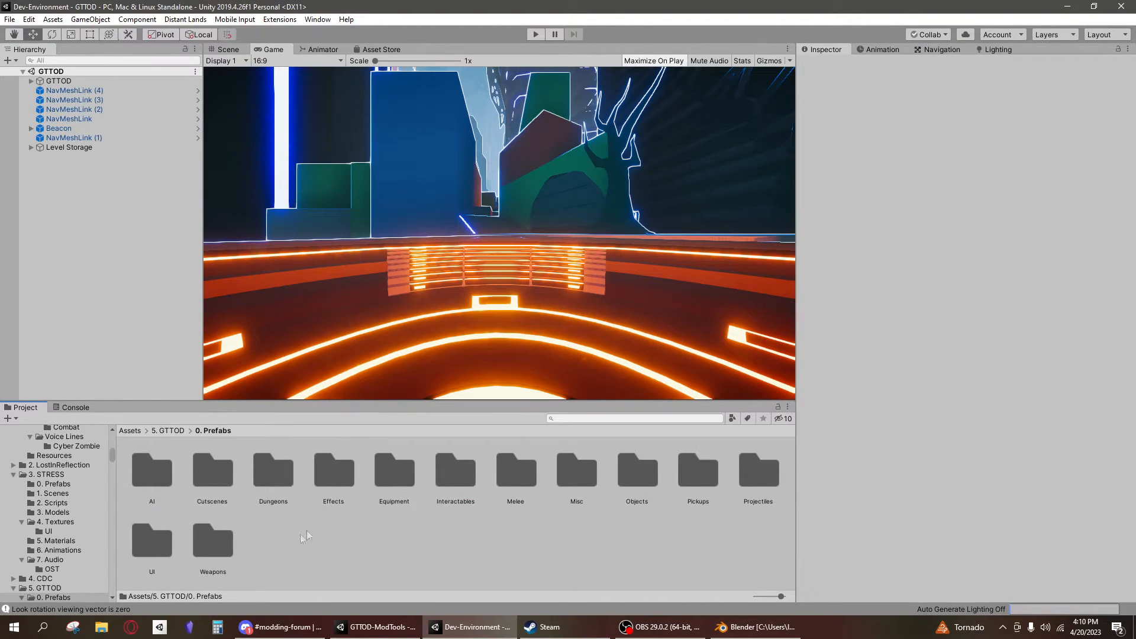
double_click(225, 544)
double_click(152, 471)
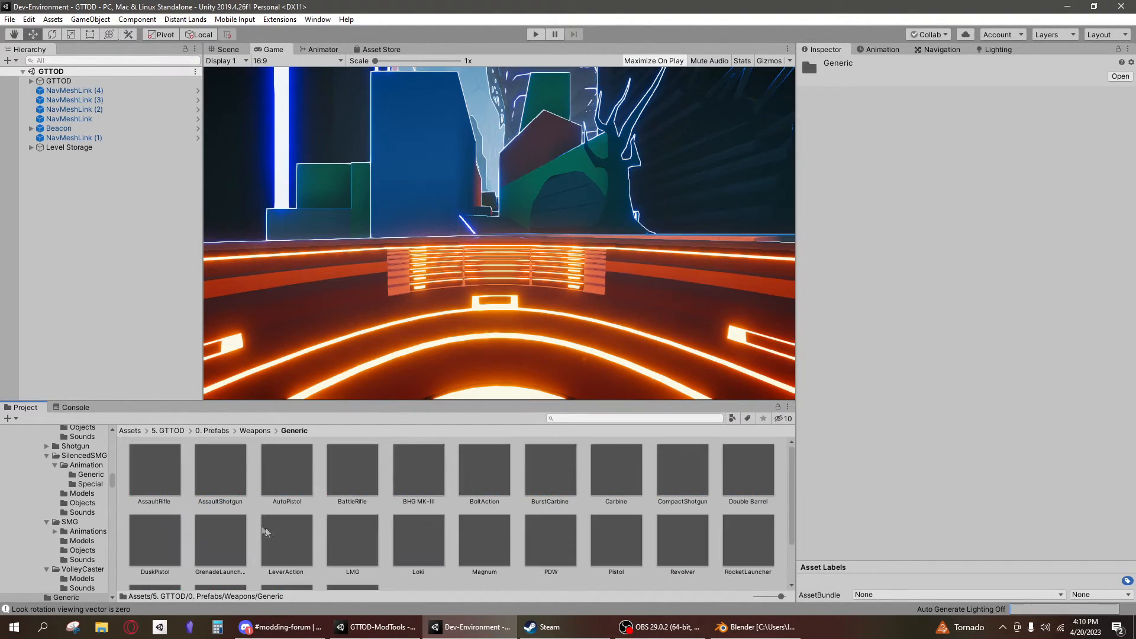
scroll(362, 538, down, 2)
scroll(237, 538, up, 1)
double_click(595, 529)
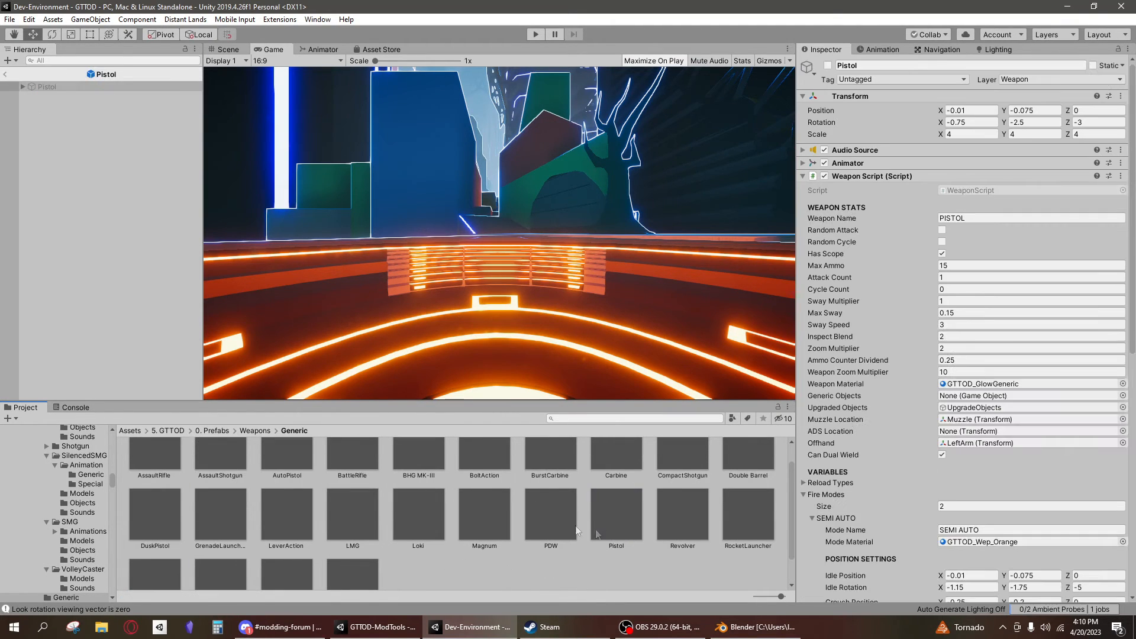
Examine the reference Pistol's fire and bullet settings, and move the Dev-Environment window away to bring back GTTOD-ModTools.
scroll(968, 301, down, 9)
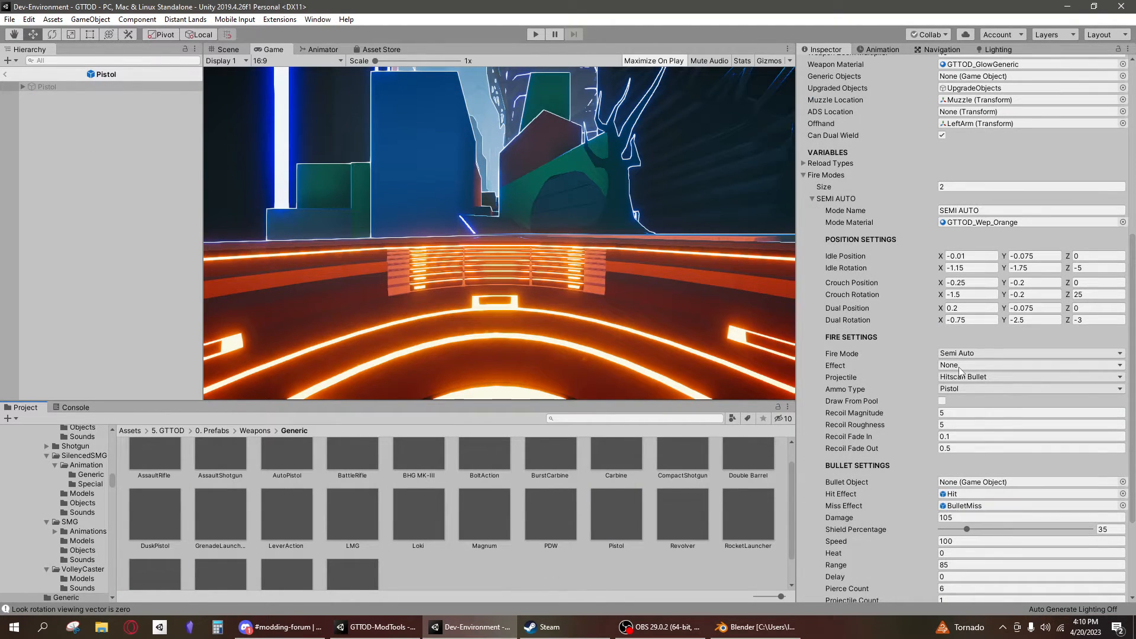
scroll(960, 370, down, 3)
click(388, 626)
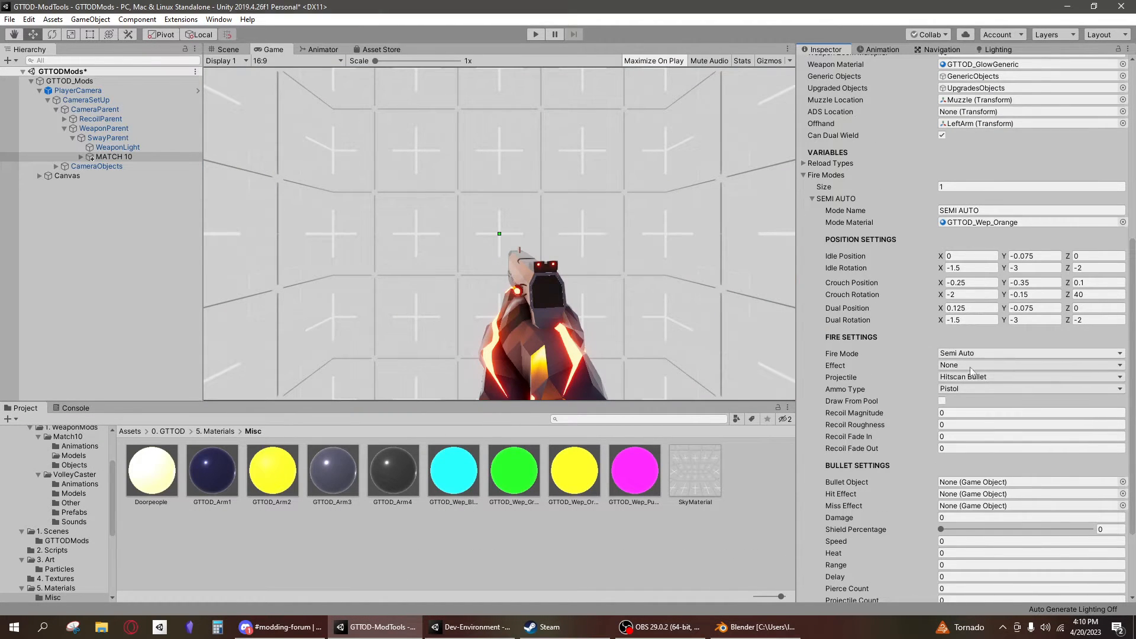
click(453, 634)
drag(644, 11, 0, 54)
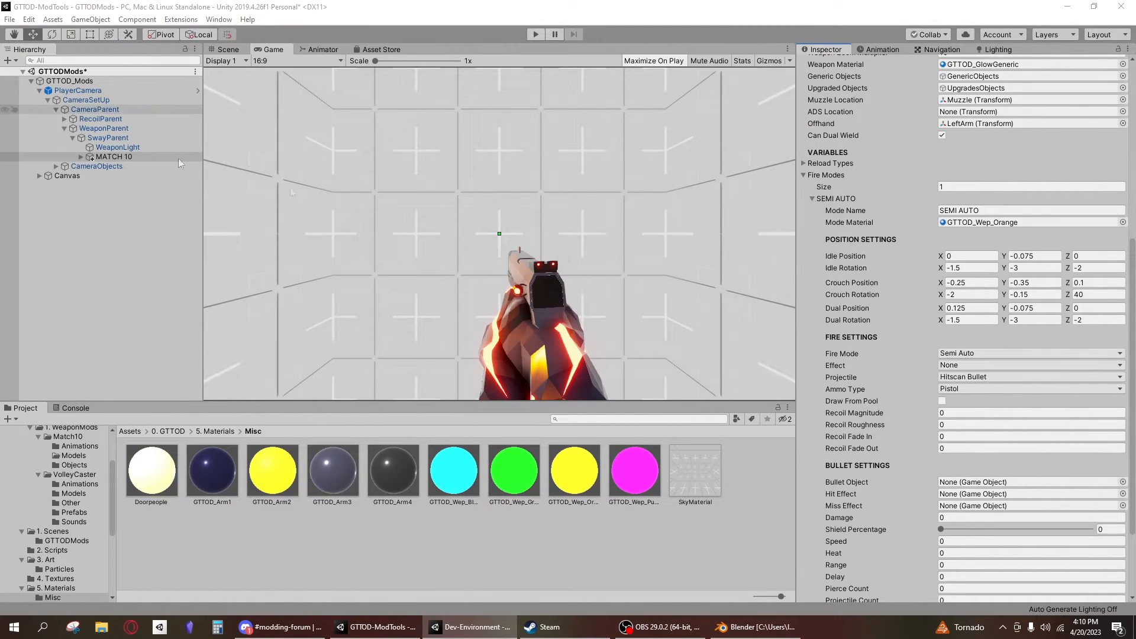
Set the SEMI AUTO recoil to magnitude 5, roughness 5, fade in 0.1 and fade out 0.5.
click(972, 413)
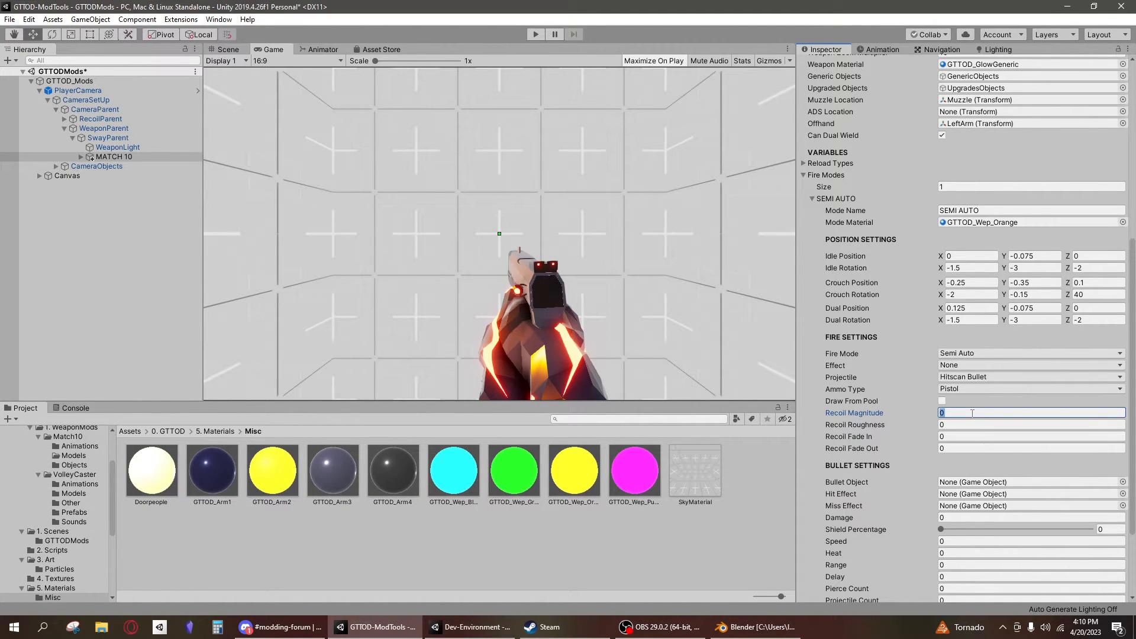
text(5)
key(Tab)
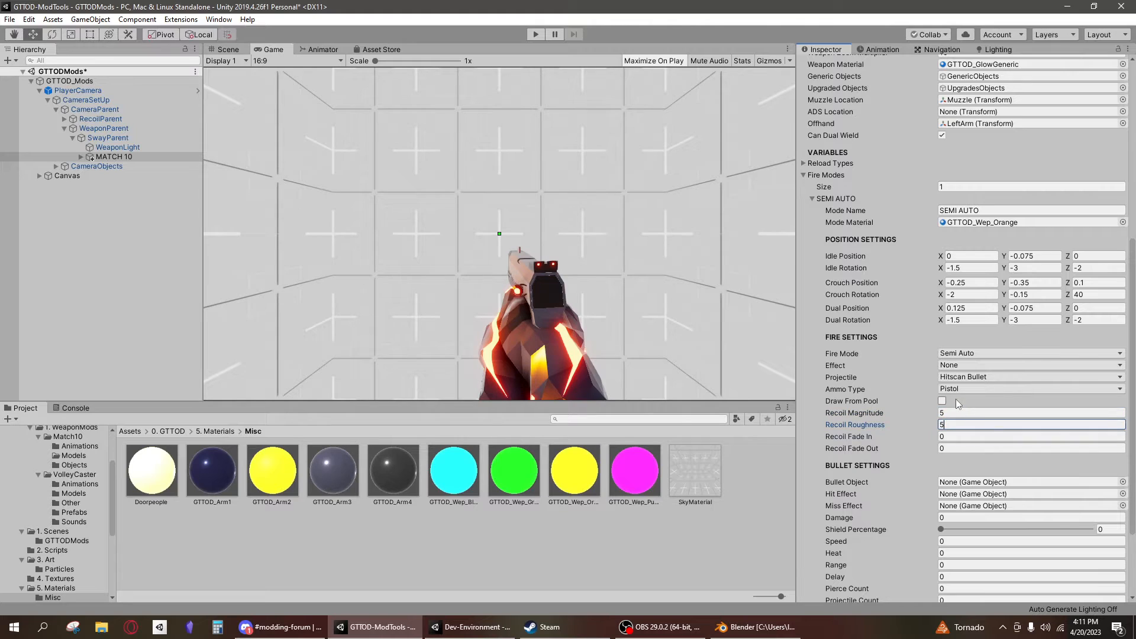
text(5)
key(Tab)
text(.1)
key(Tab)
text(0.5)
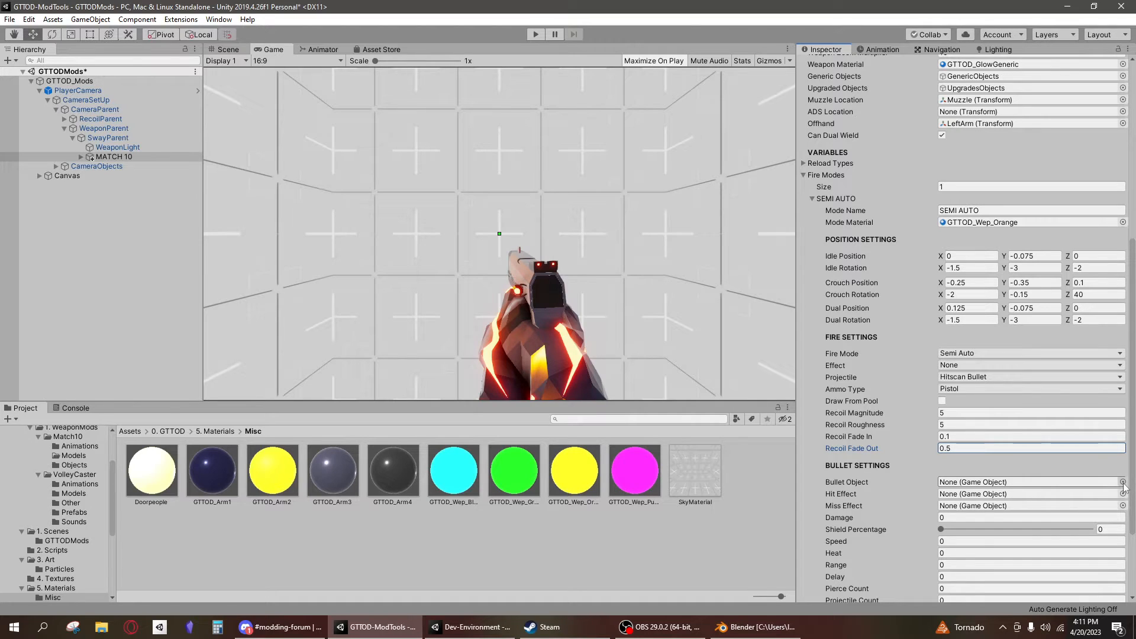
Assign the Hit prefab from 8. ModPrefabs, ParticleEffects to both the Hit Effect and Miss Effect of MATCH 10.
click(168, 430)
double_click(144, 468)
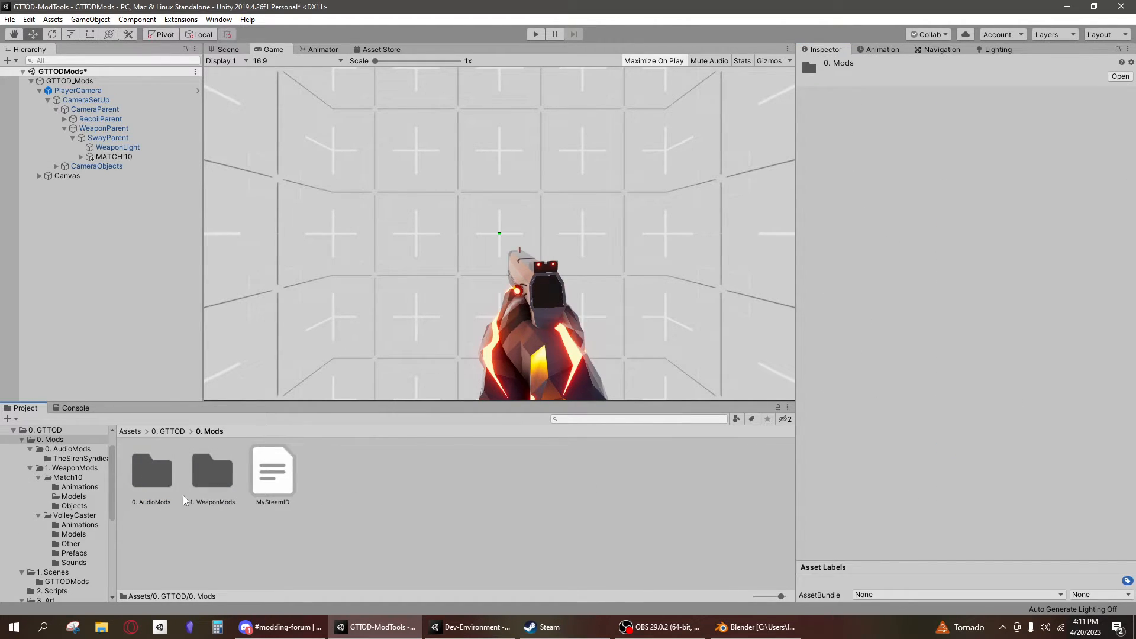
click(173, 431)
double_click(642, 485)
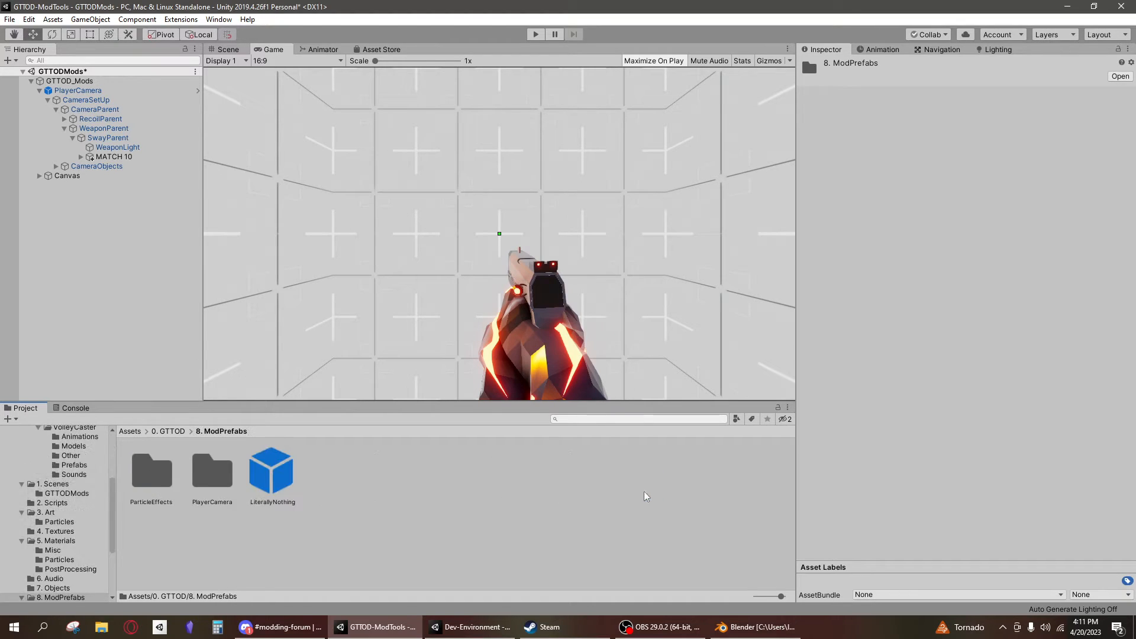
double_click(157, 477)
click(113, 157)
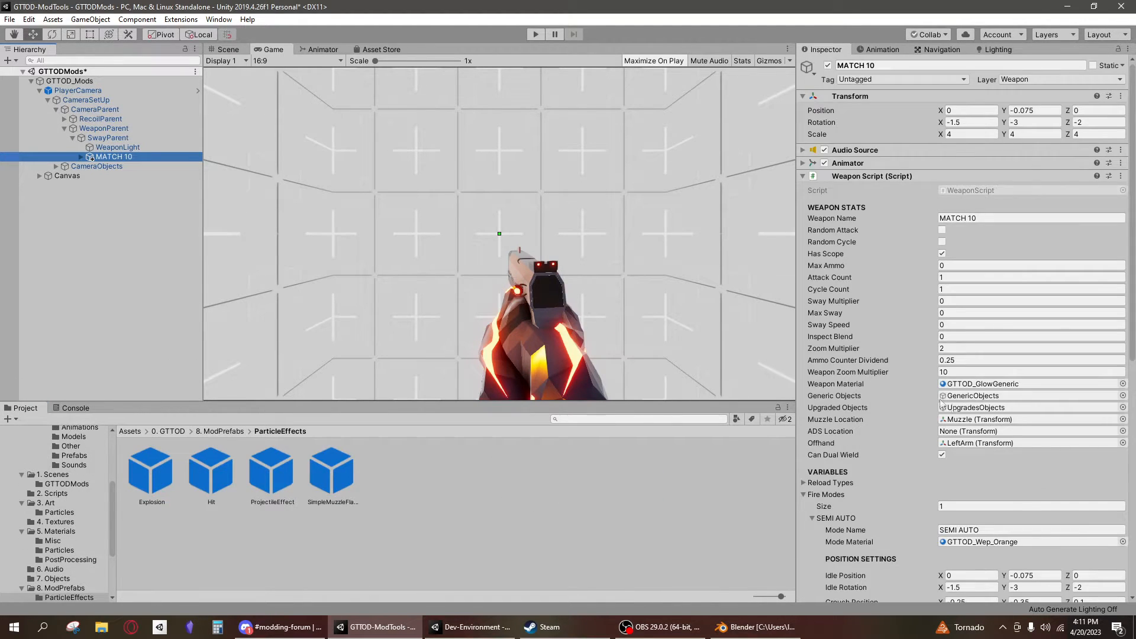
scroll(1003, 434, down, 10)
drag(201, 482, 980, 388)
drag(312, 482, 973, 400)
Play back MATCH 10's G_Fire animation clip repeatedly from its first frame.
click(954, 411)
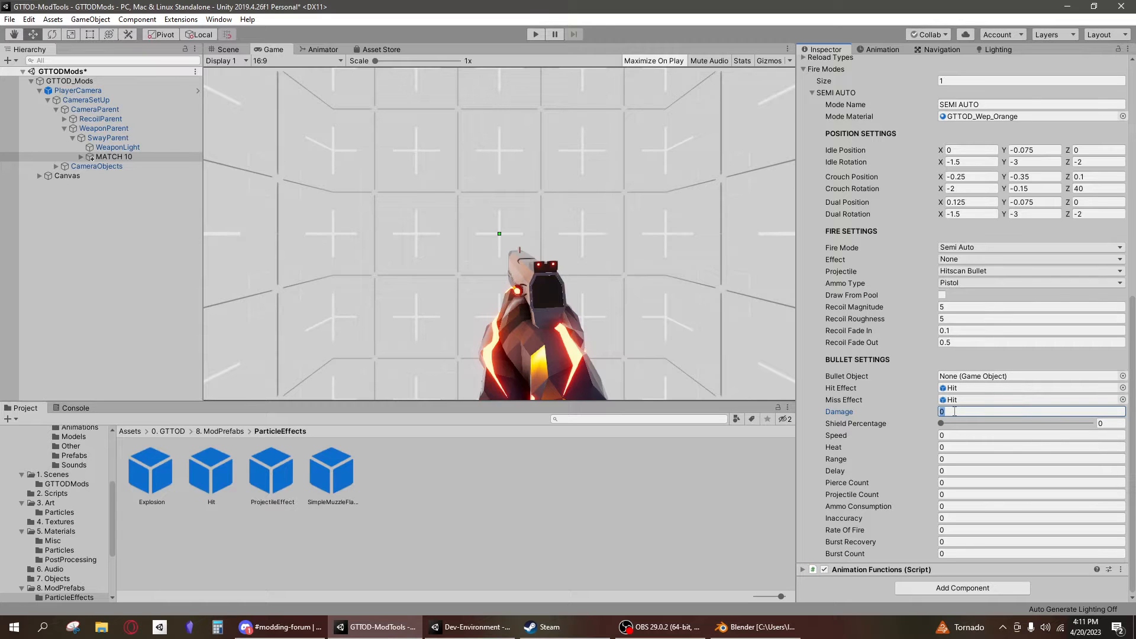
scroll(954, 411, up, 10)
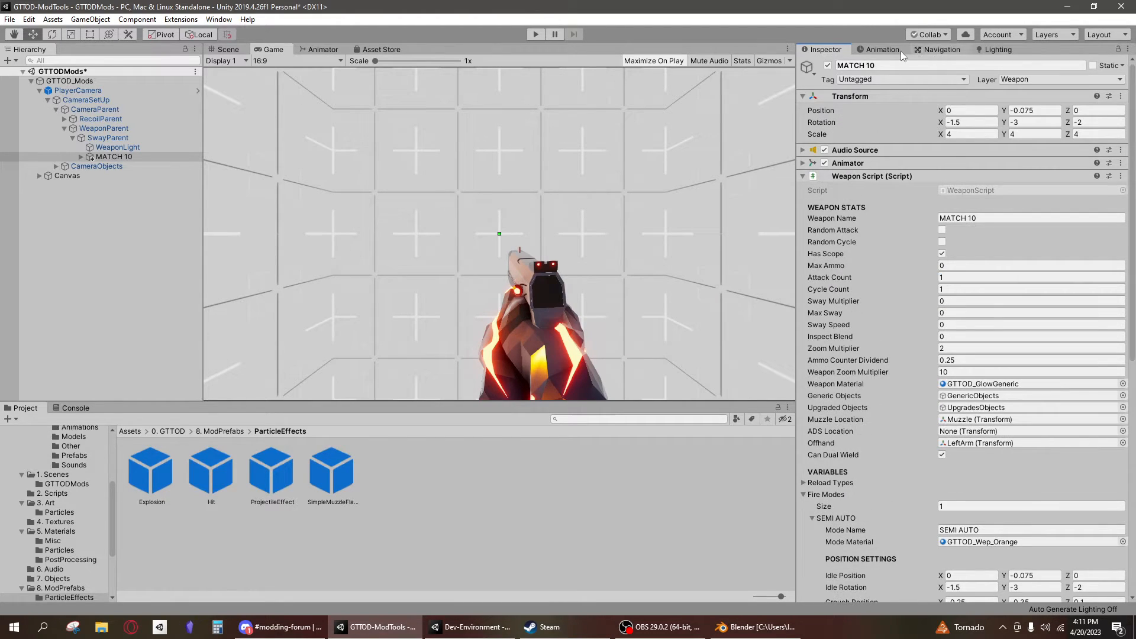
click(879, 50)
click(841, 73)
click(840, 73)
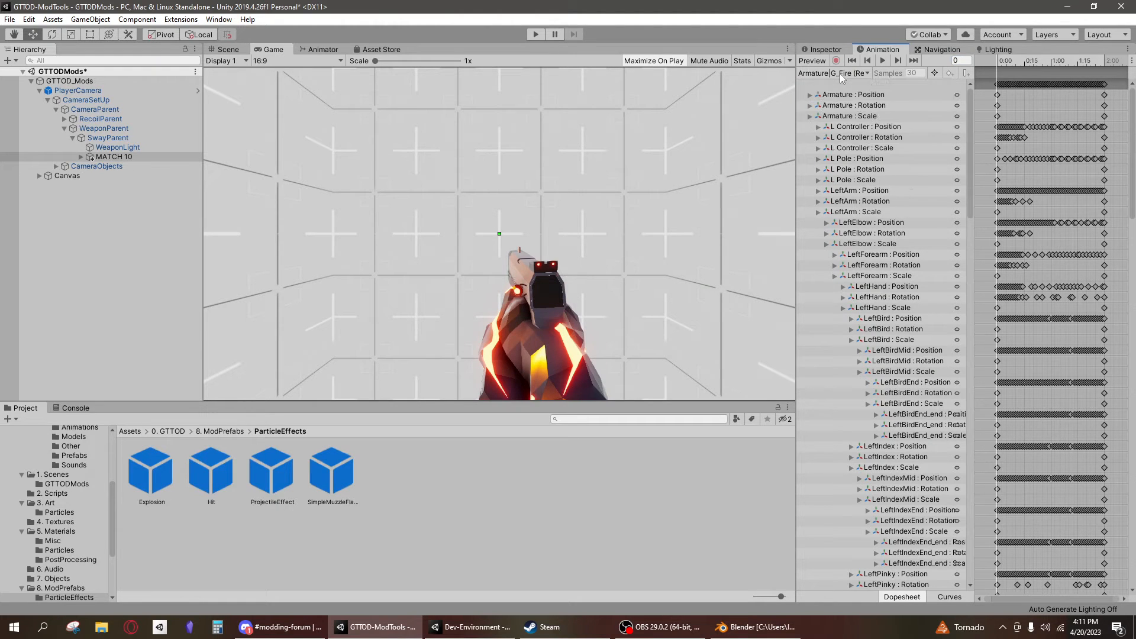
click(881, 61)
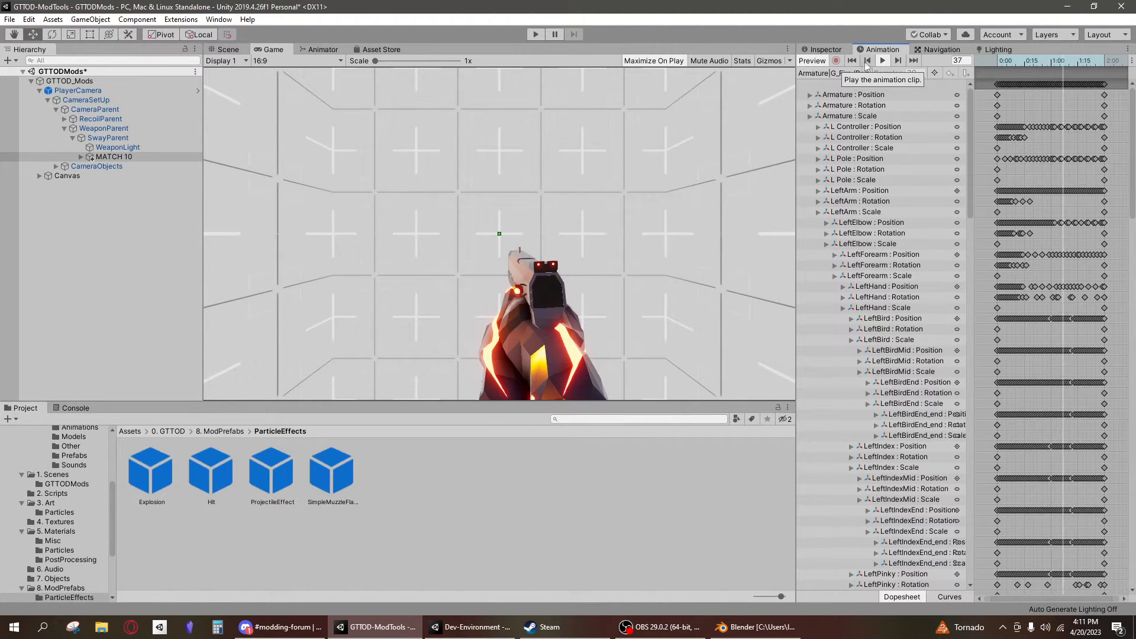
click(853, 61)
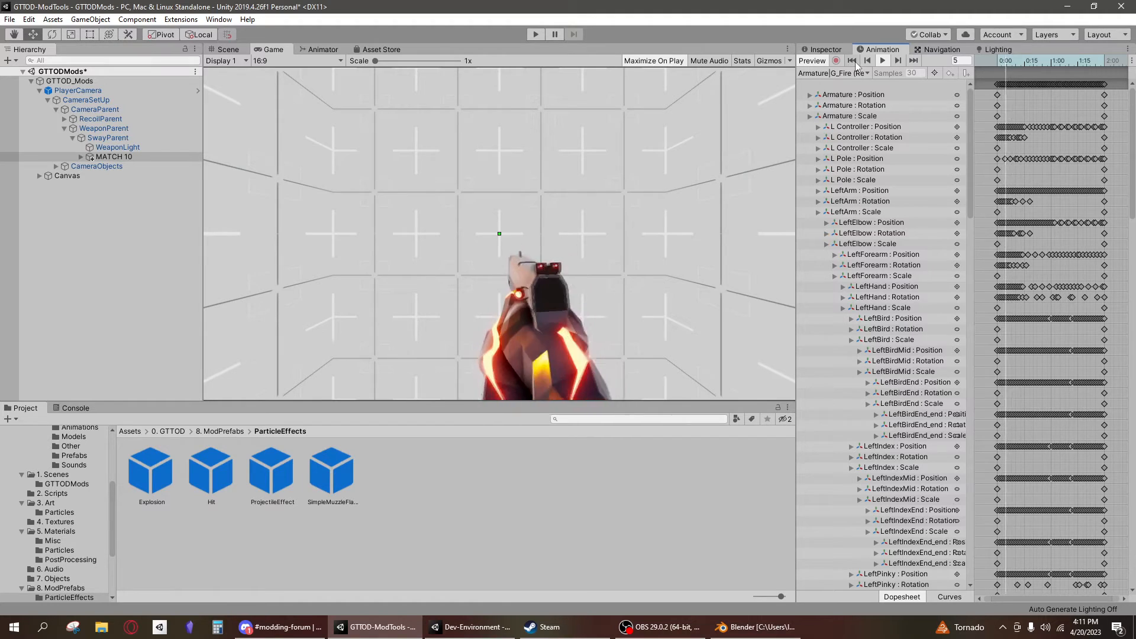
click(854, 62)
click(855, 61)
click(855, 61)
click(855, 62)
click(855, 62)
click(854, 62)
click(854, 62)
click(855, 61)
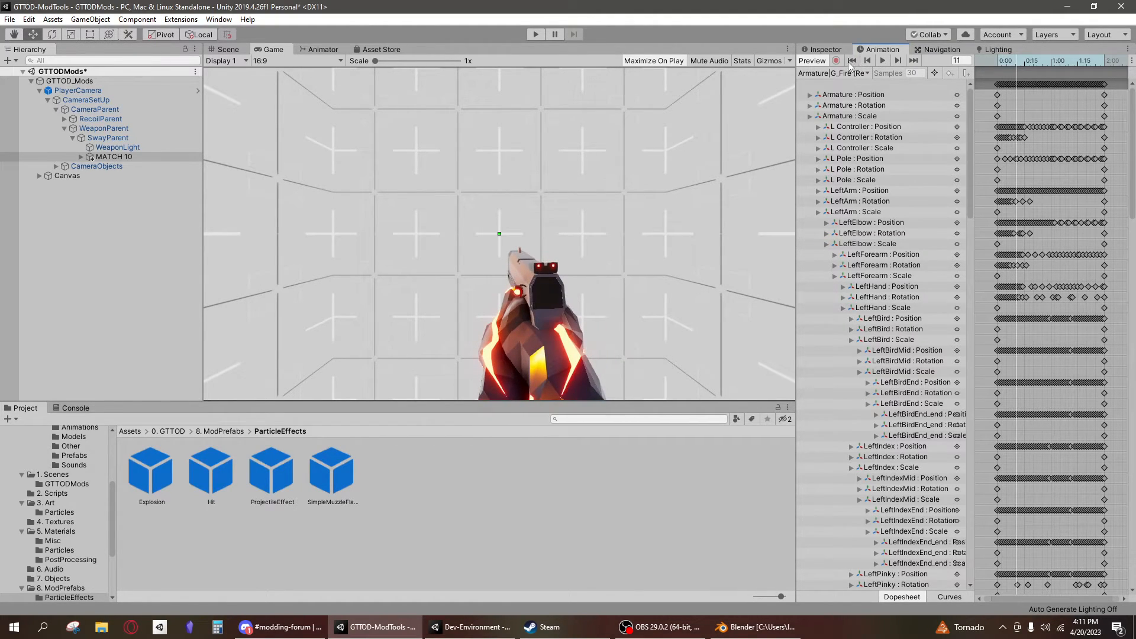
Set the SEMI AUTO bullet damage to 90 and the shield percentage to 45.
click(824, 49)
scroll(932, 320, down, 10)
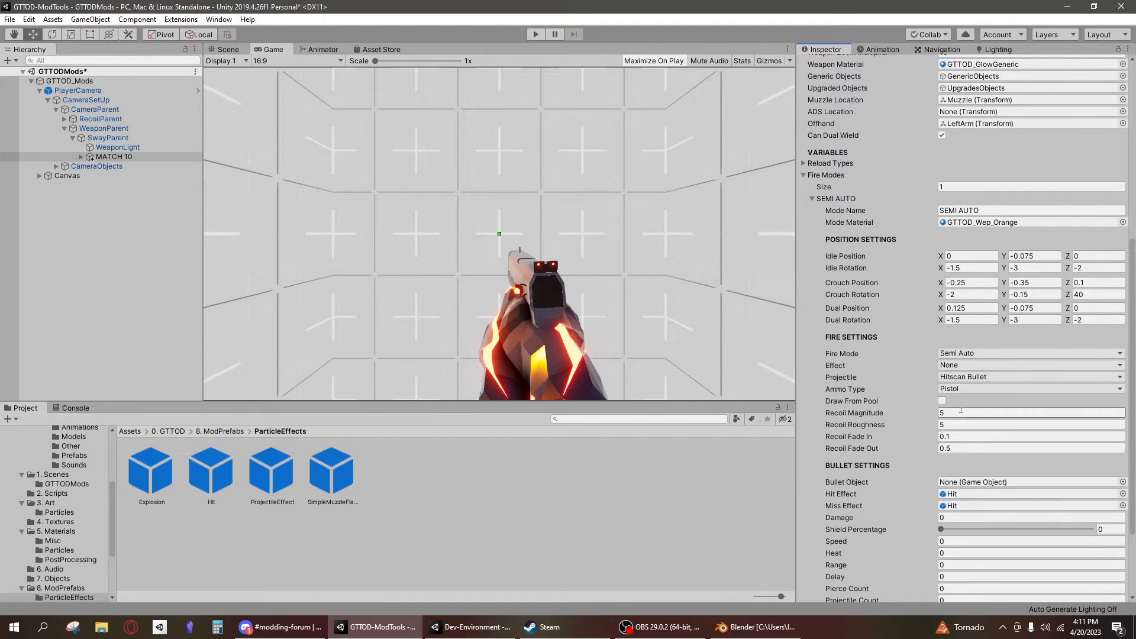
scroll(947, 367, down, 2)
click(963, 412)
double_click(964, 411)
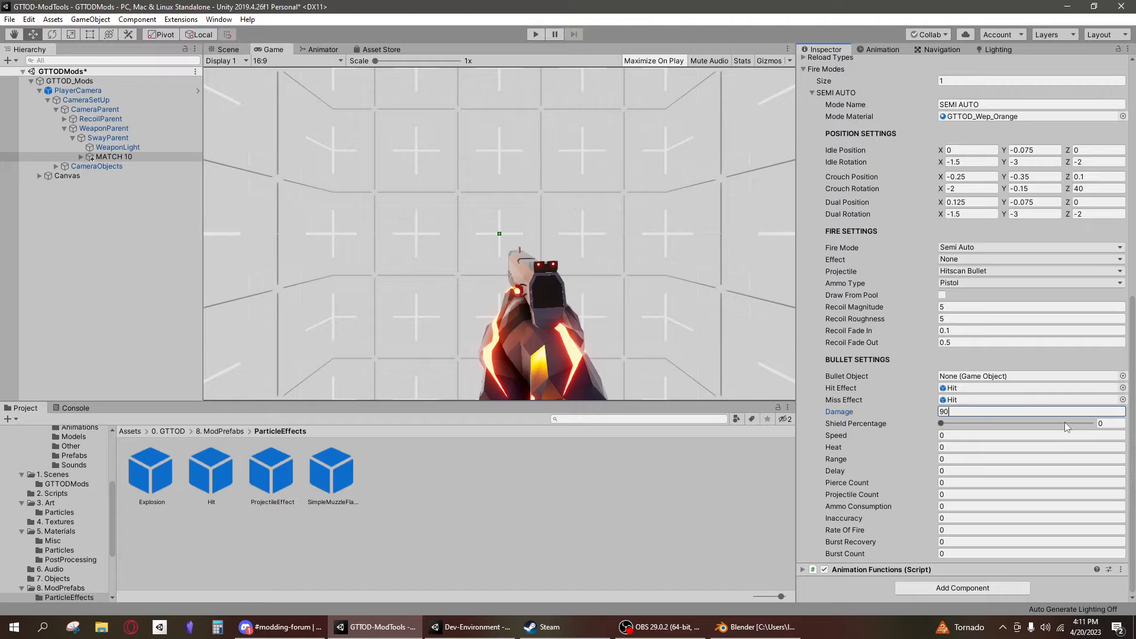
click(1100, 423)
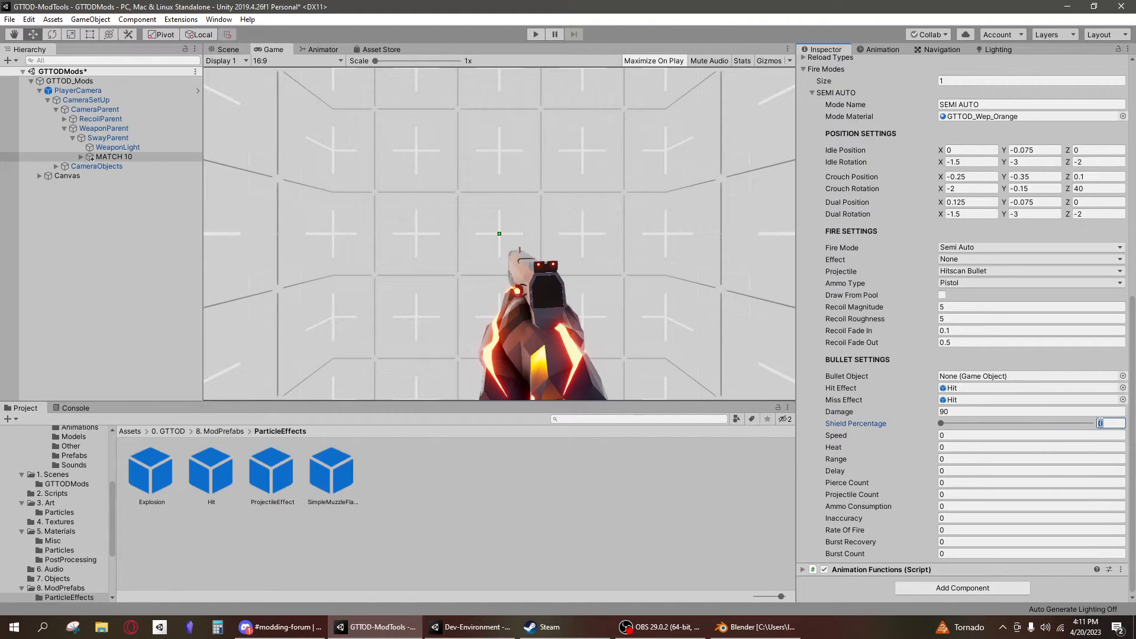
text(45)
Set the SEMI AUTO bullet speed to 100 and the range to 85.
click(992, 435)
text(100)
key(Tab)
key(Tab)
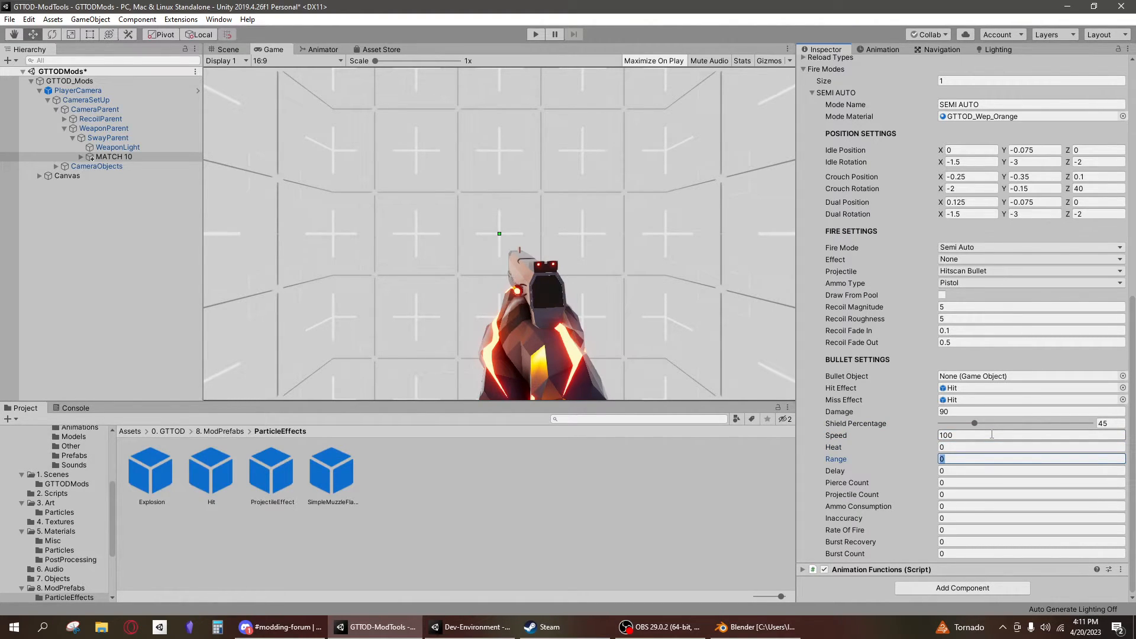
text(85)
key(Tab)
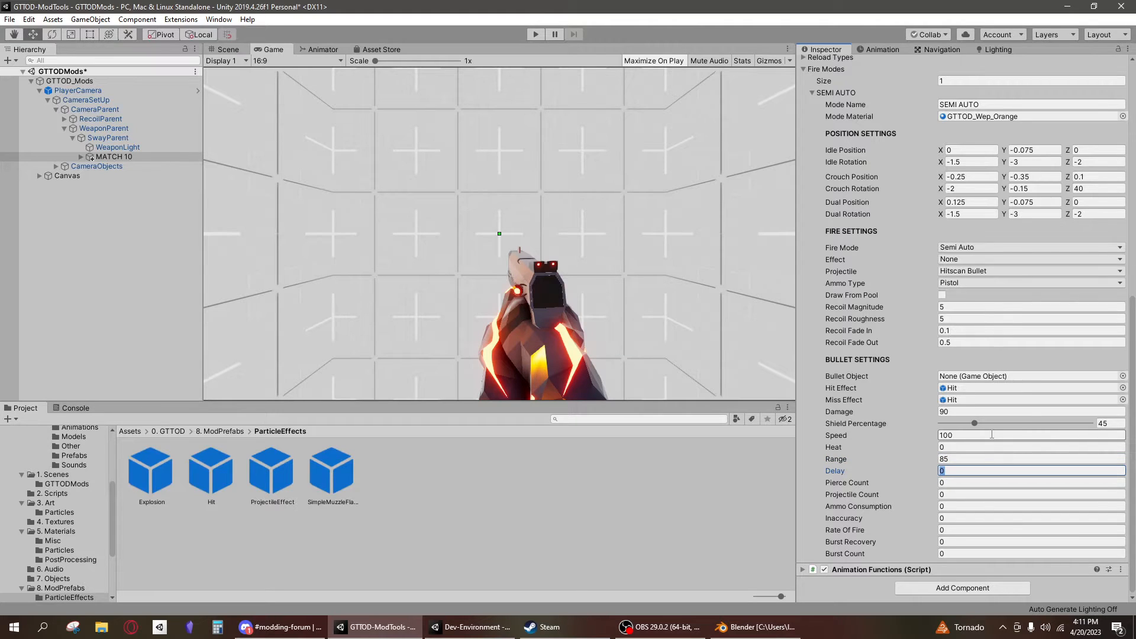
Set the SEMI AUTO projectile count and ammo consumption to 1, inaccuracy to 0.325 and rate of fire to 0.115.
key(Tab)
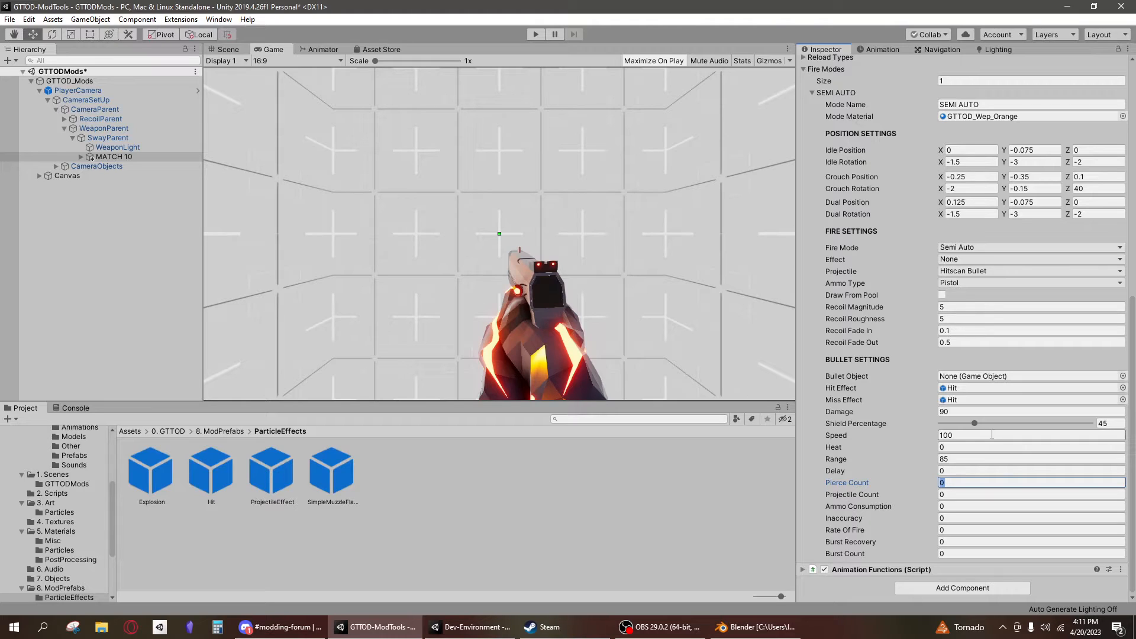
key(Tab)
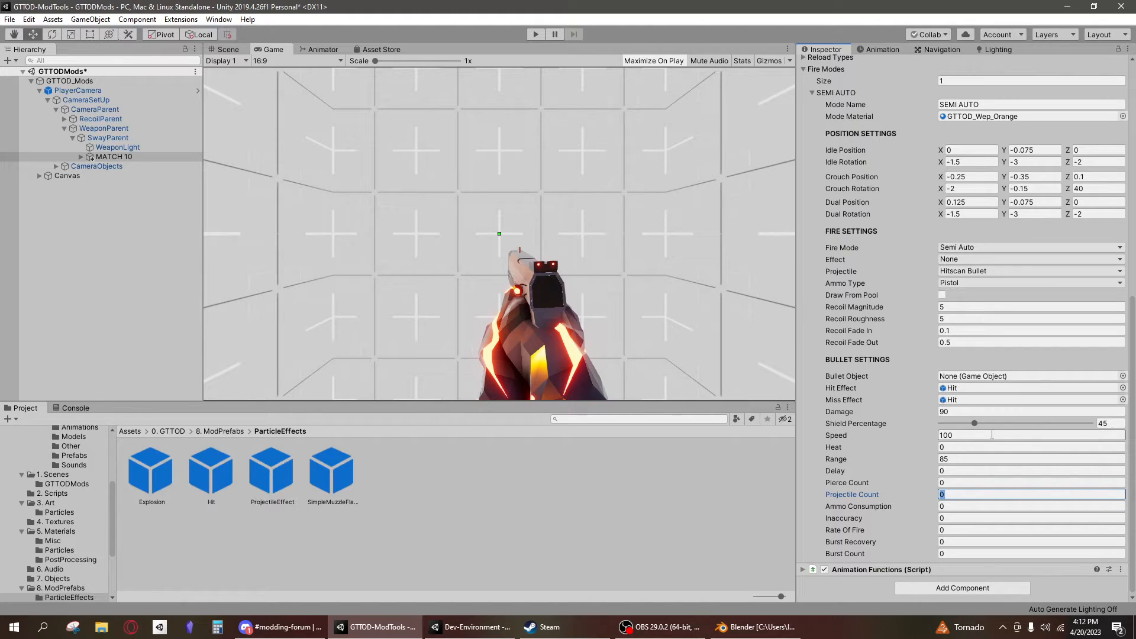
key(Tab)
text(1)
key(Tab)
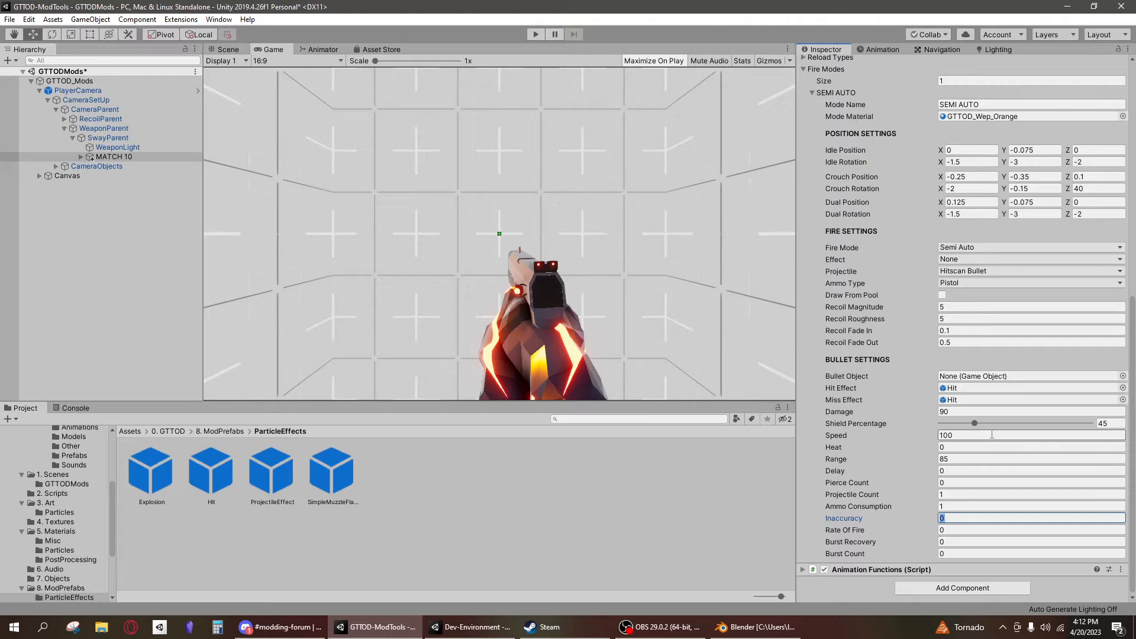
text(.325)
key(Tab)
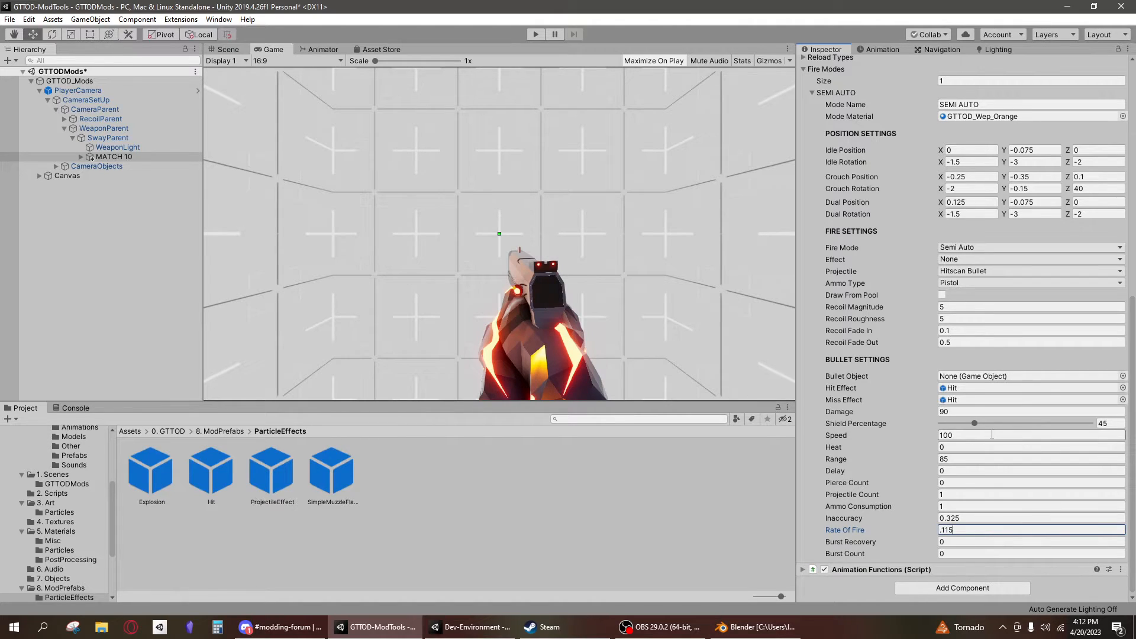
key(Tab)
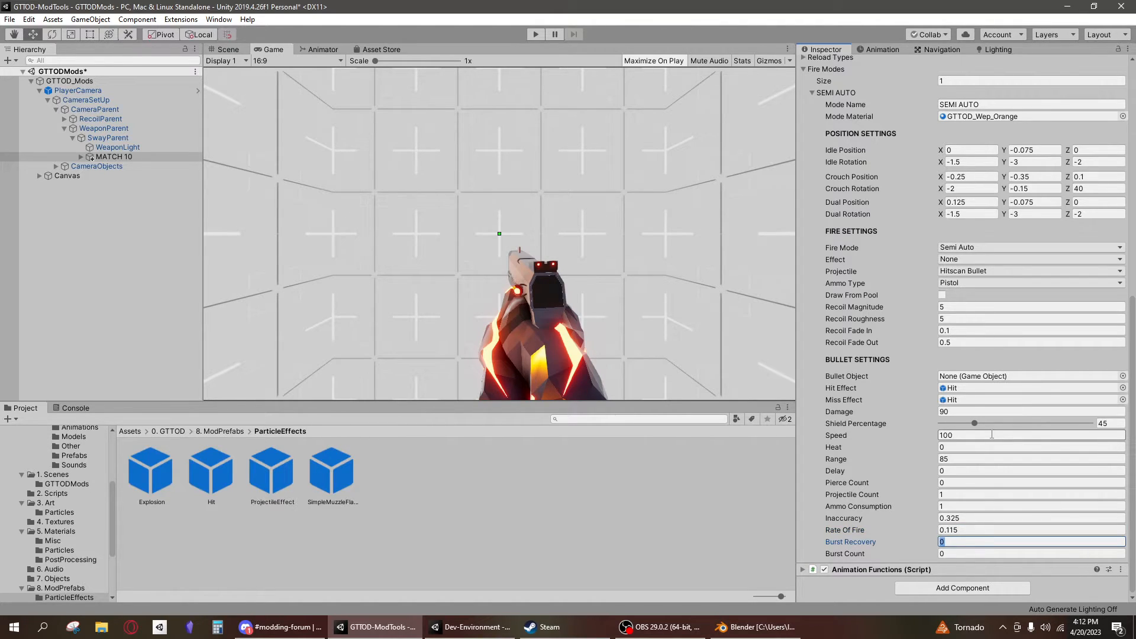
Increase the Fire Modes size to 2, collapse the first entry and expand the second one.
scroll(919, 353, up, 5)
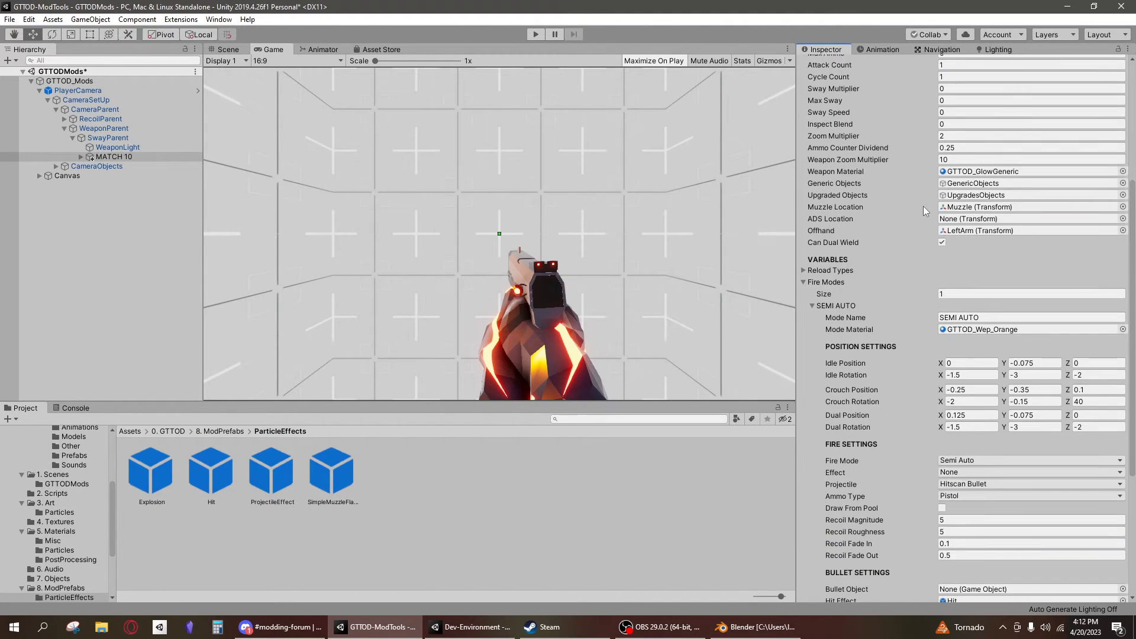
click(946, 294)
text(2)
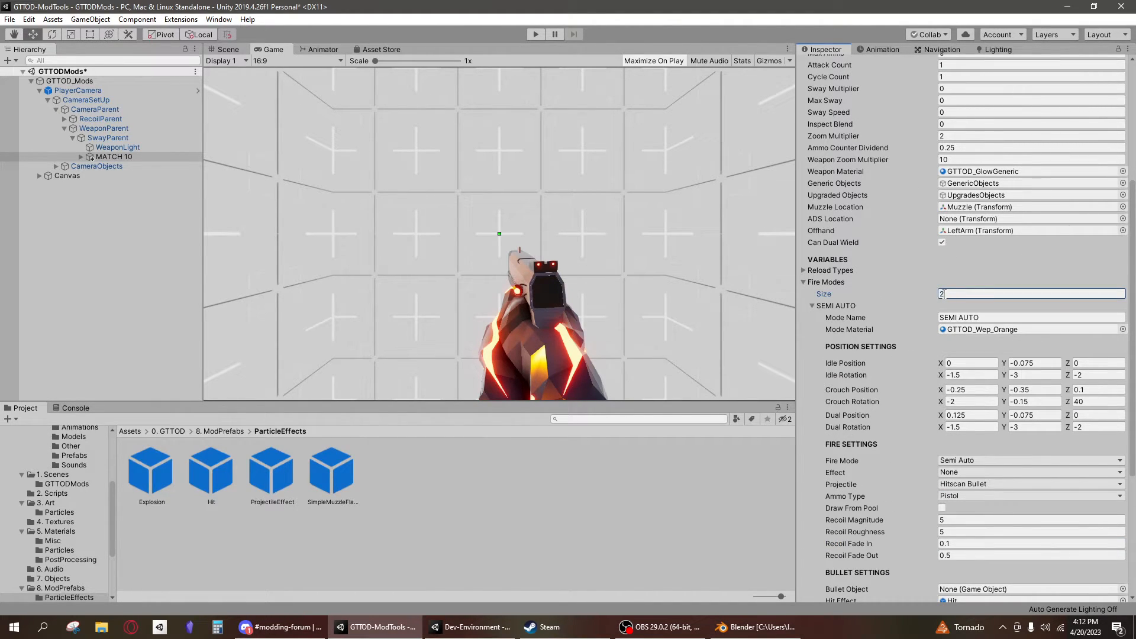
click(838, 306)
click(844, 529)
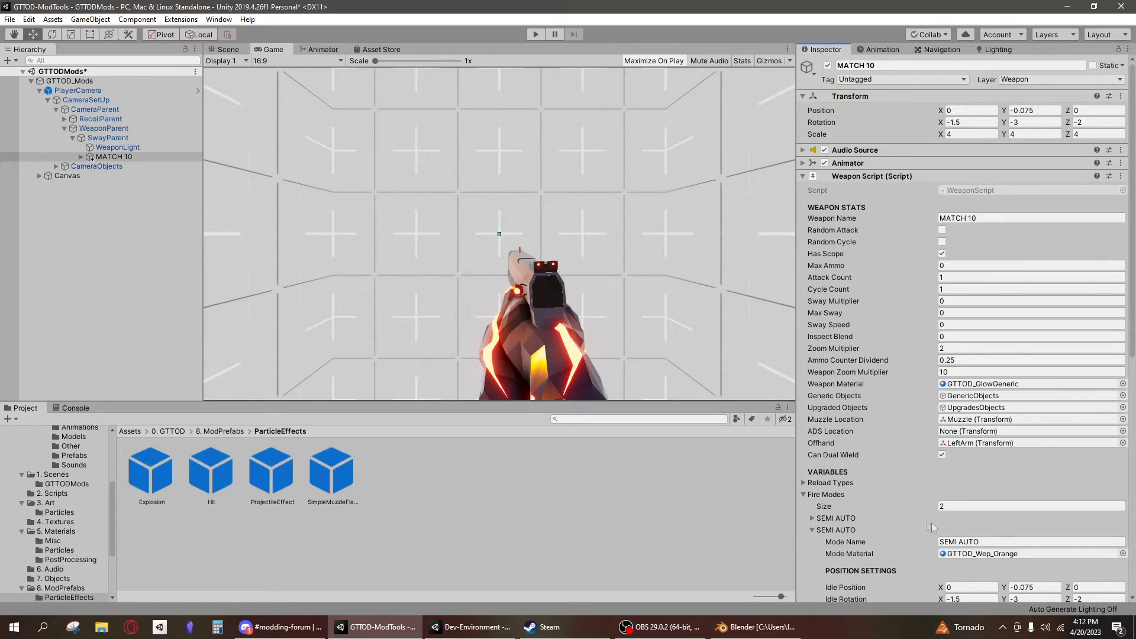
click(282, 627)
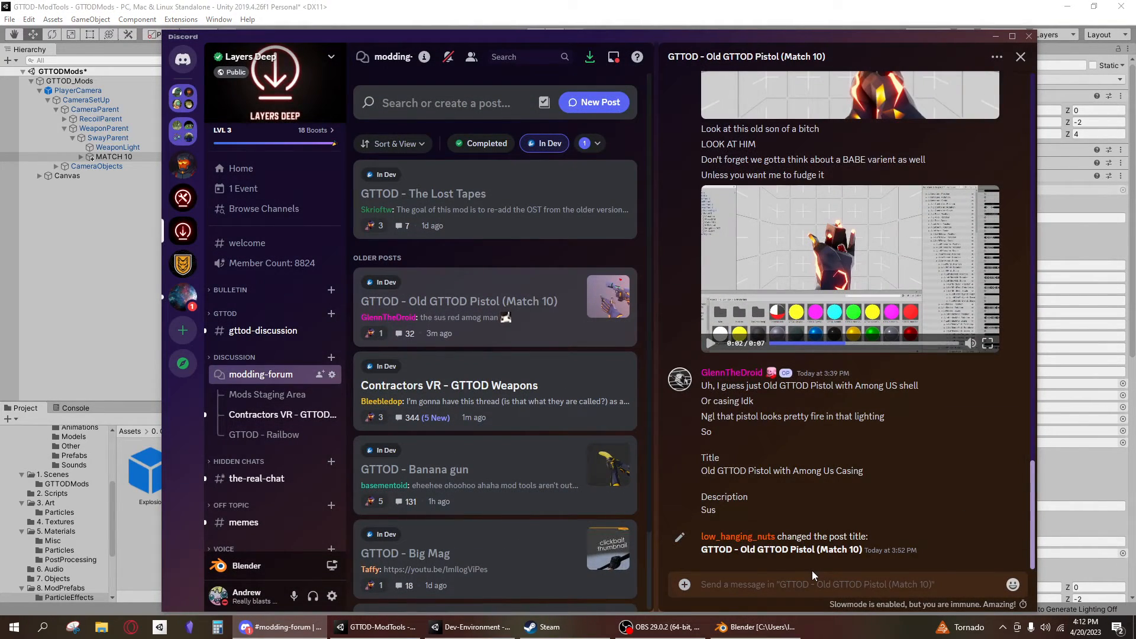
click(991, 35)
click(112, 157)
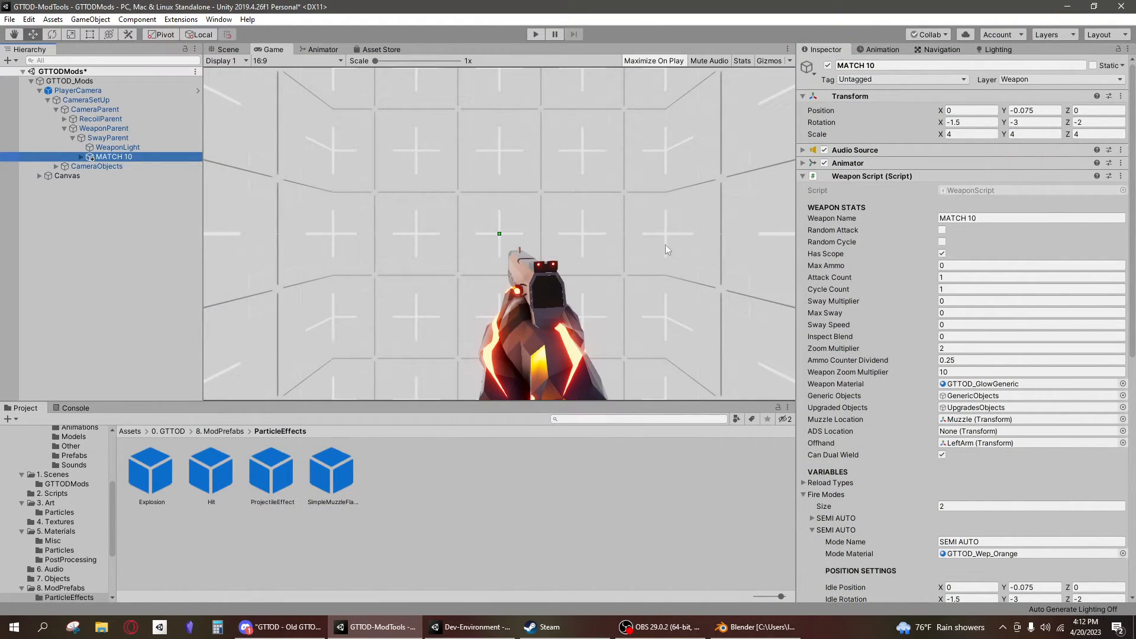
Change the second fire mode entry to Full Auto with rate of fire 0.1 and inaccuracy 0.35.
scroll(929, 447, down, 3)
scroll(929, 447, down, 6)
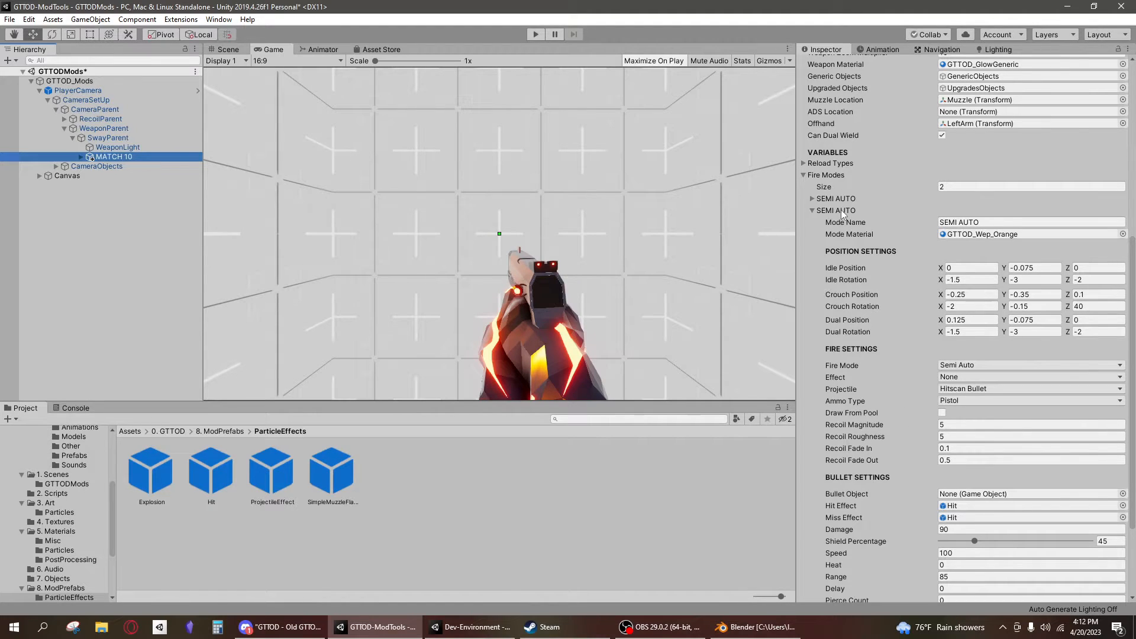
scroll(822, 237, down, 3)
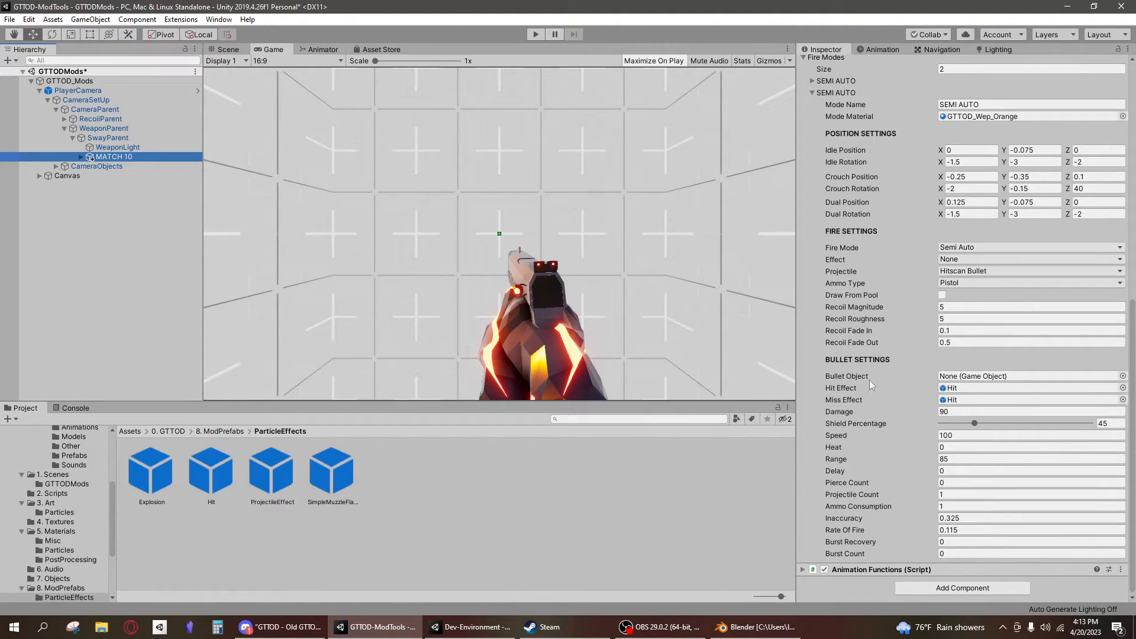
click(973, 248)
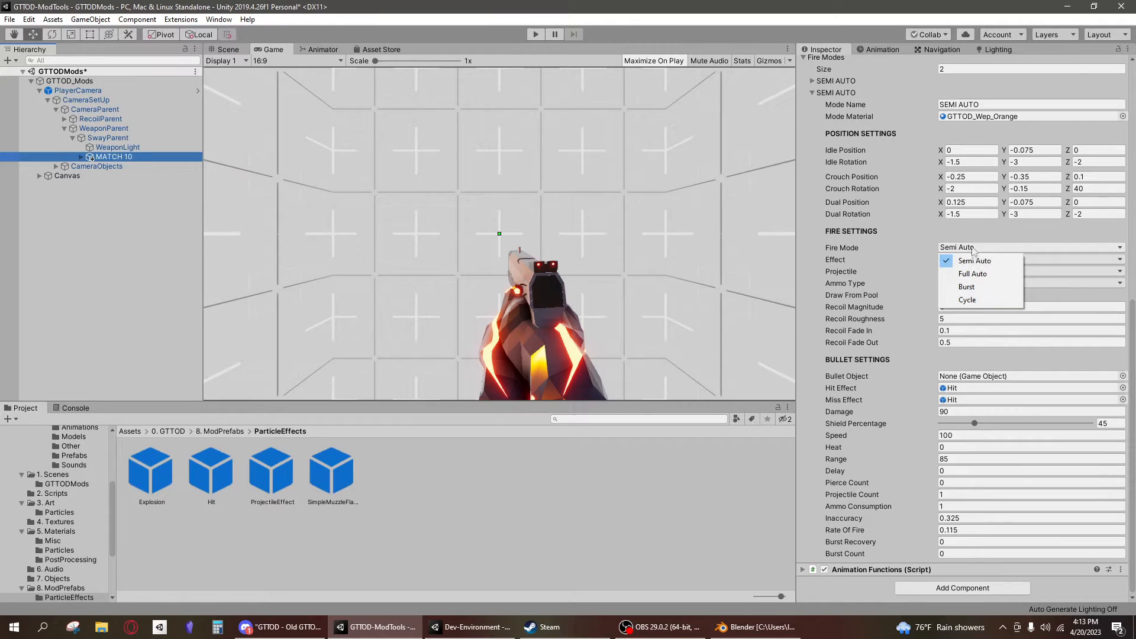
click(973, 274)
click(972, 530)
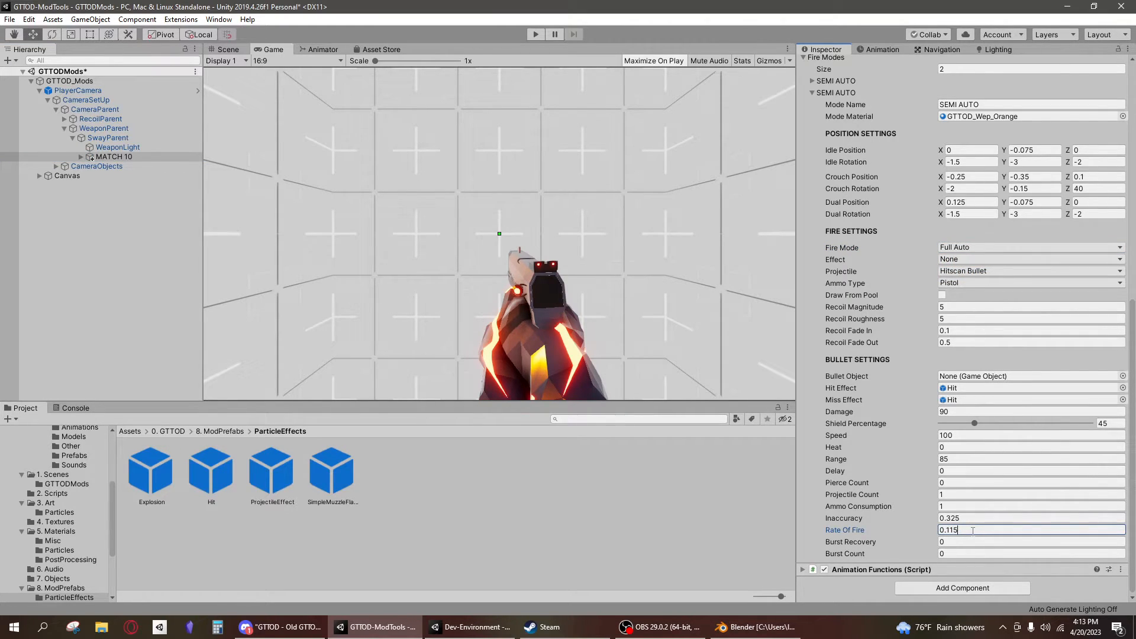
click(980, 519)
key(BackSpace)
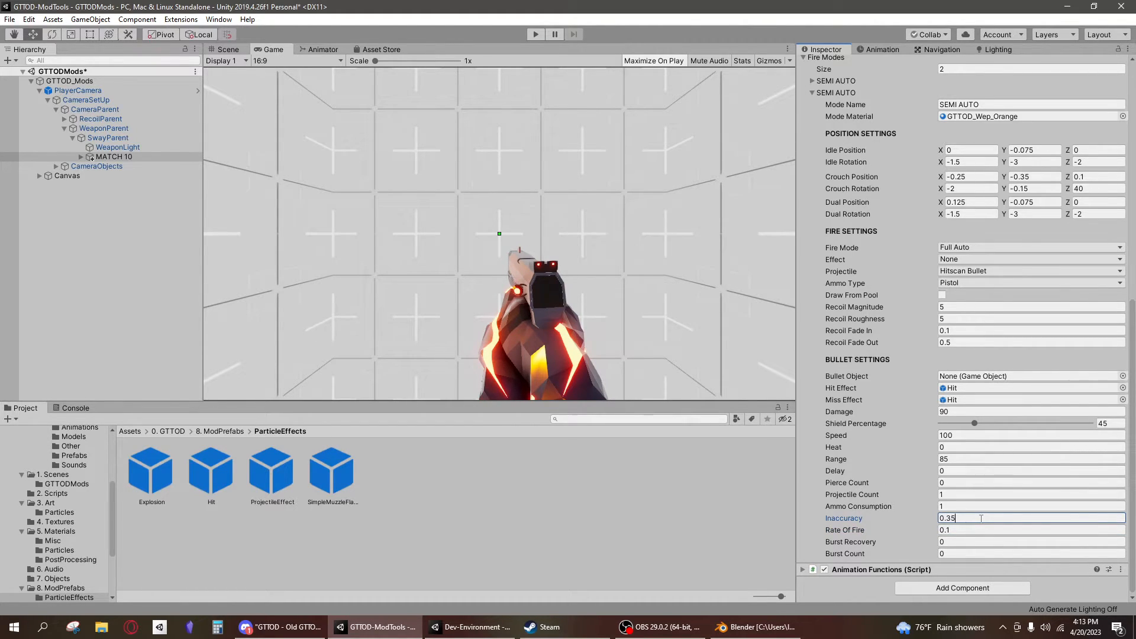
Name the second fire mode FULL AUTO and assign GTTOD_Wep_Blue from 5. Materials, Misc as its mode material.
double_click(950, 105)
text(FULL)
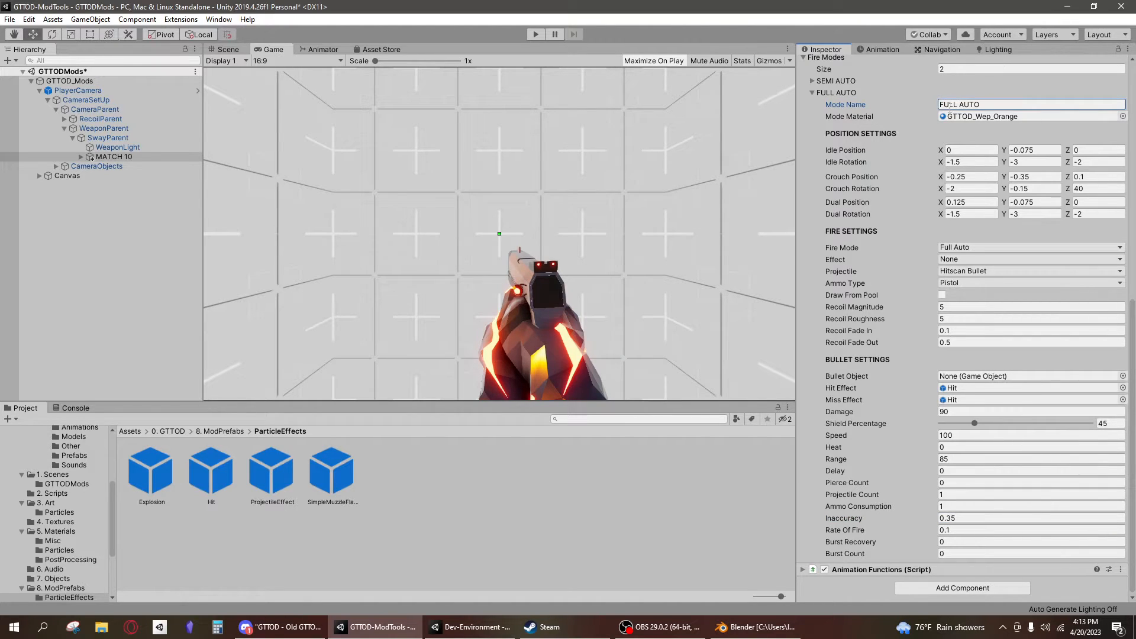
click(962, 119)
drag(459, 471, 987, 117)
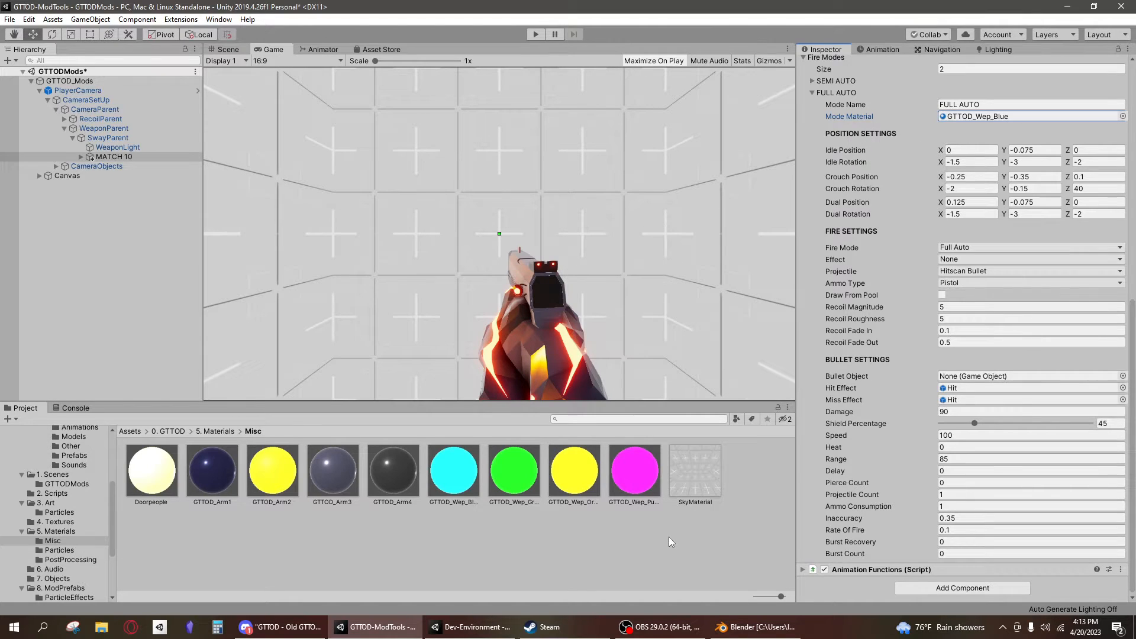
Collapse MATCH 10's Weapon Script component and expand its Animation Functions component.
click(112, 156)
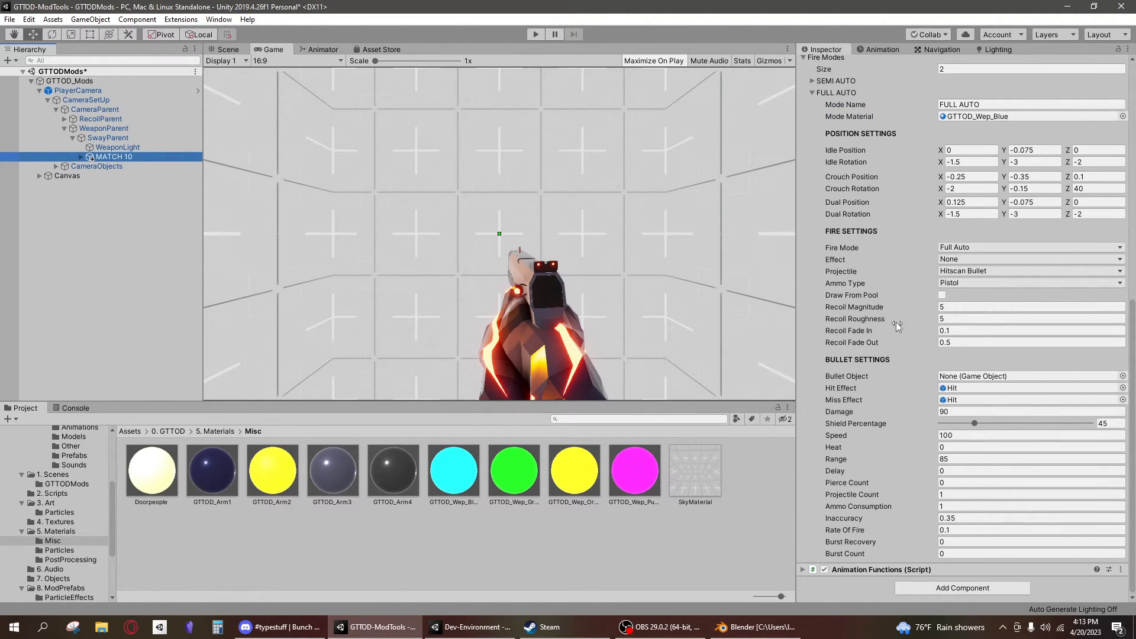
scroll(896, 322, up, 12)
click(859, 176)
click(859, 190)
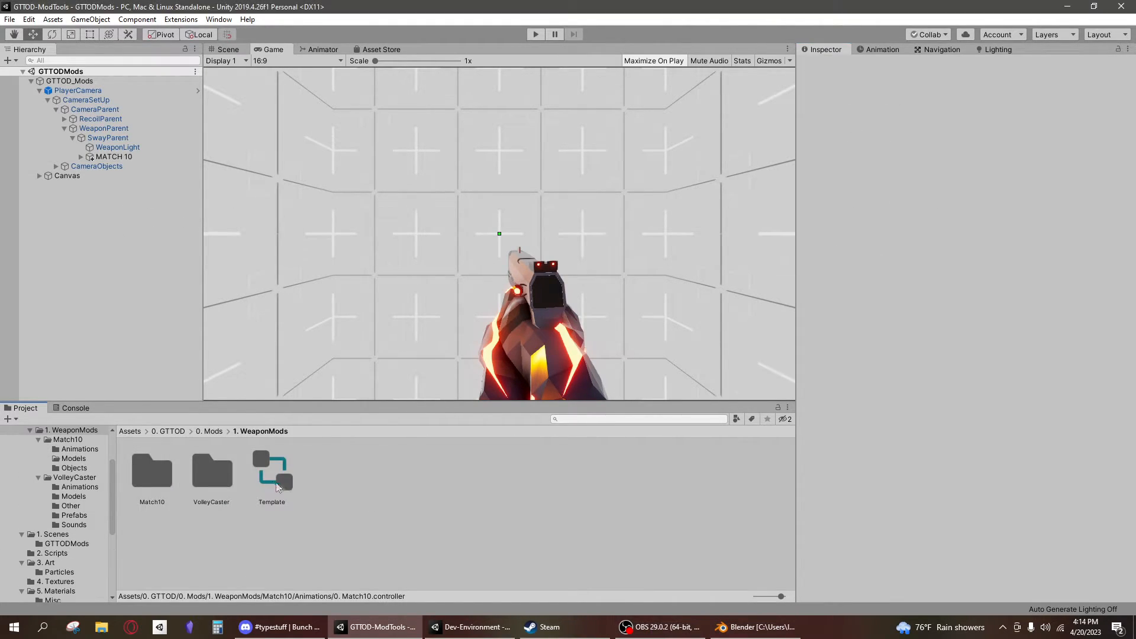
Duplicate the Template animator controller as 0. Match10 and move it into the Match10 weapon mod folder.
click(265, 480)
key(ctrl+d)
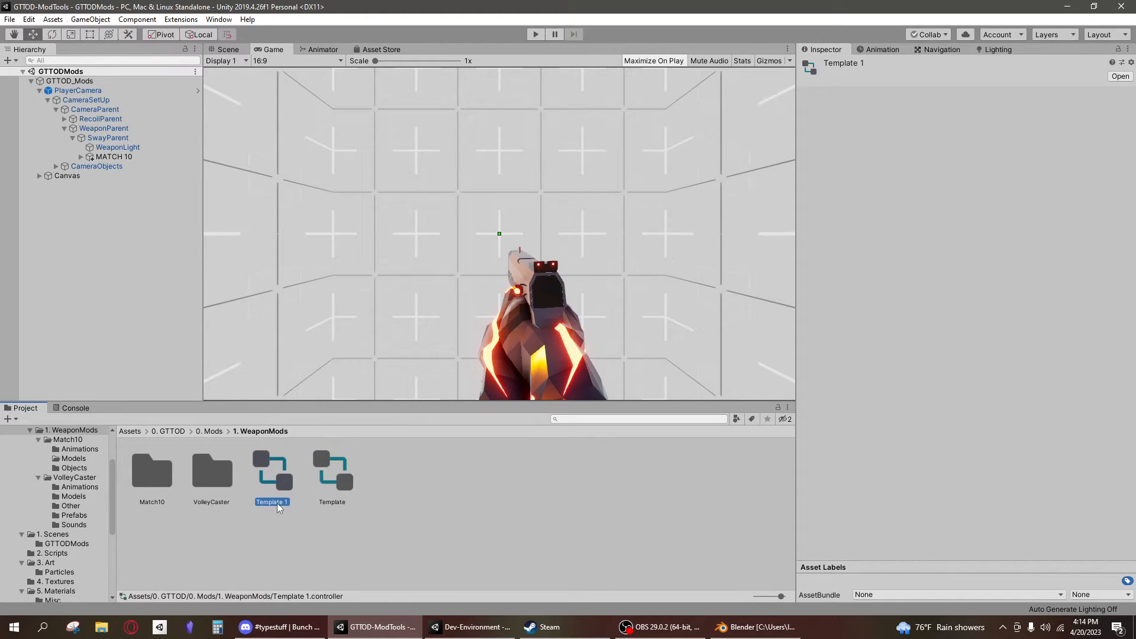
text(0. Match10)
key(Return)
drag(266, 491, 159, 483)
double_click(159, 483)
Place the 0. Match10 controller in Match10's Animations folder and assign it to MATCH 10's Animator component.
drag(312, 509, 974, 178)
double_click(145, 490)
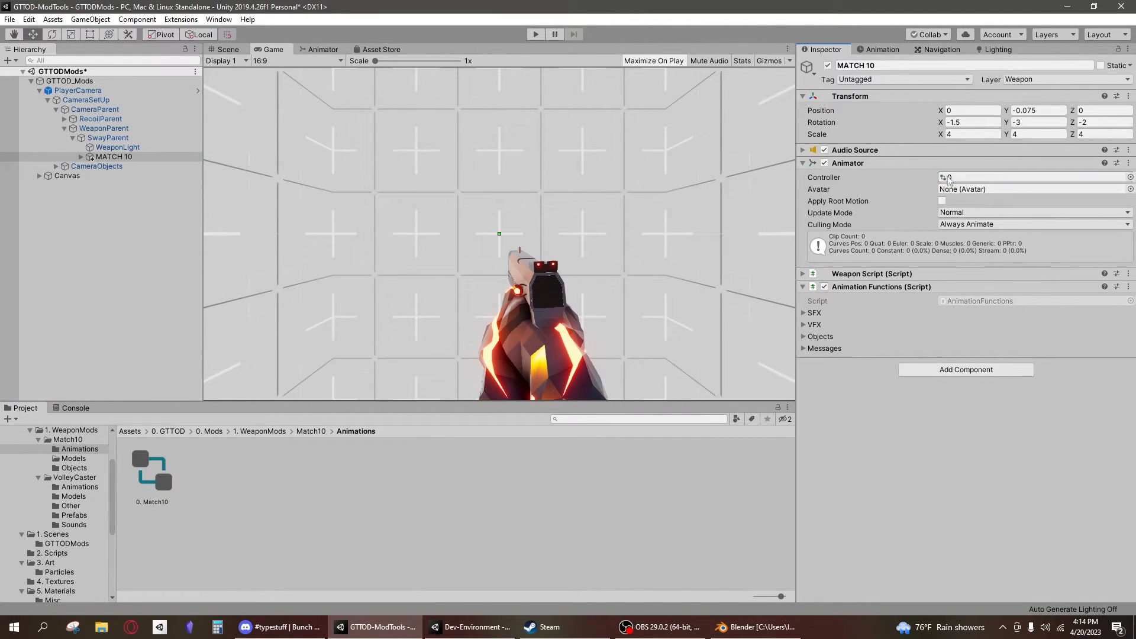
click(923, 163)
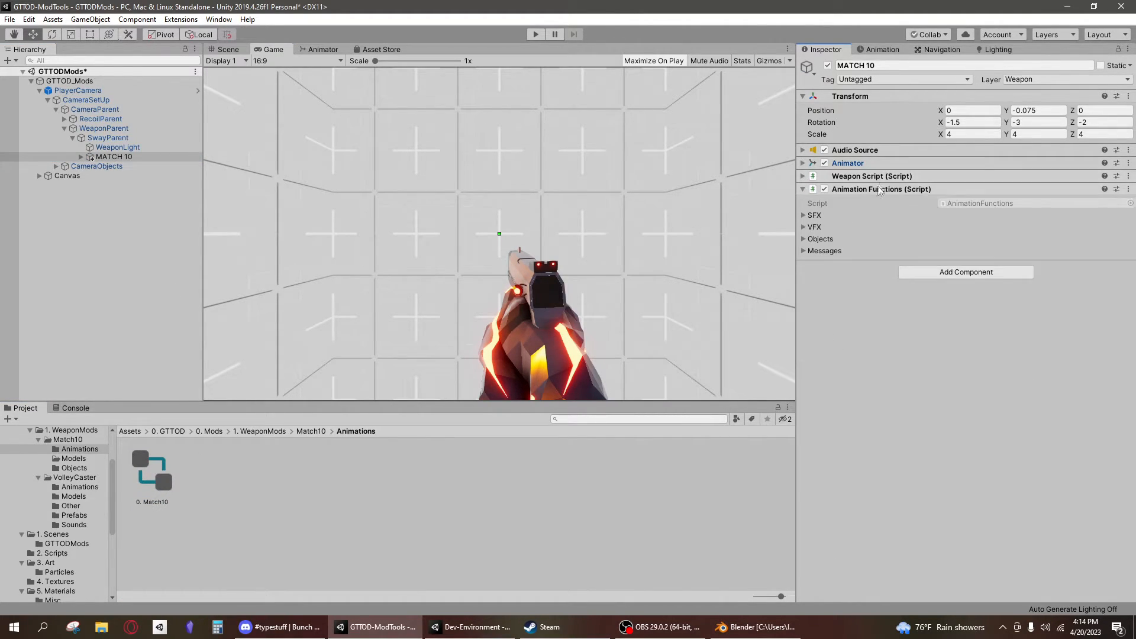
Save the scene and bring up the animation clip editor for MATCH 10.
click(87, 269)
key(ctrl+s)
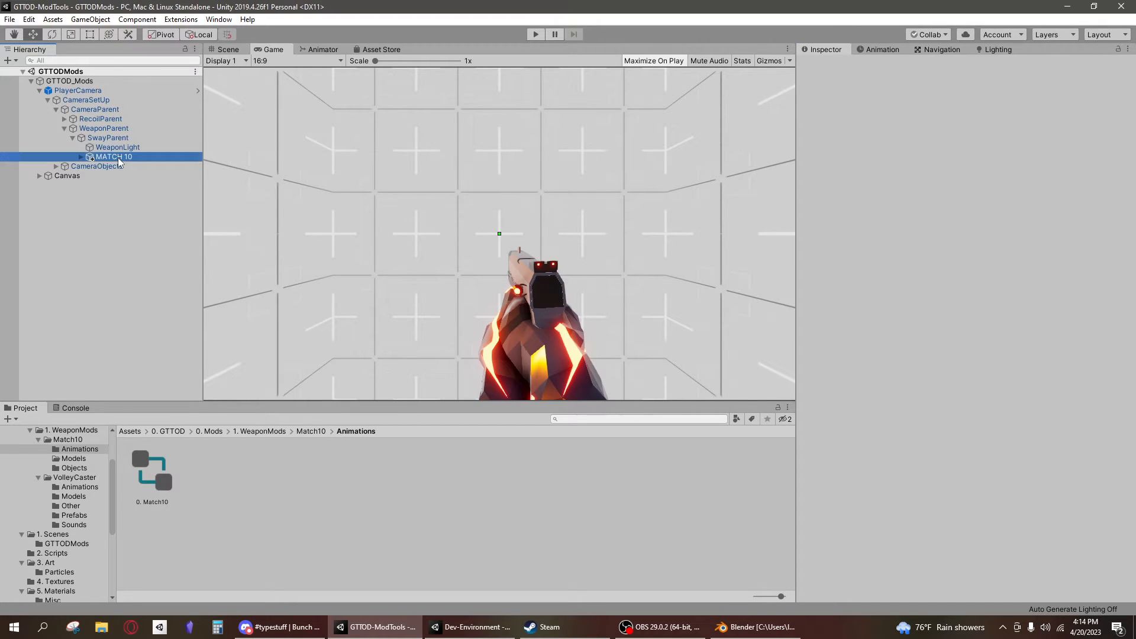
click(873, 49)
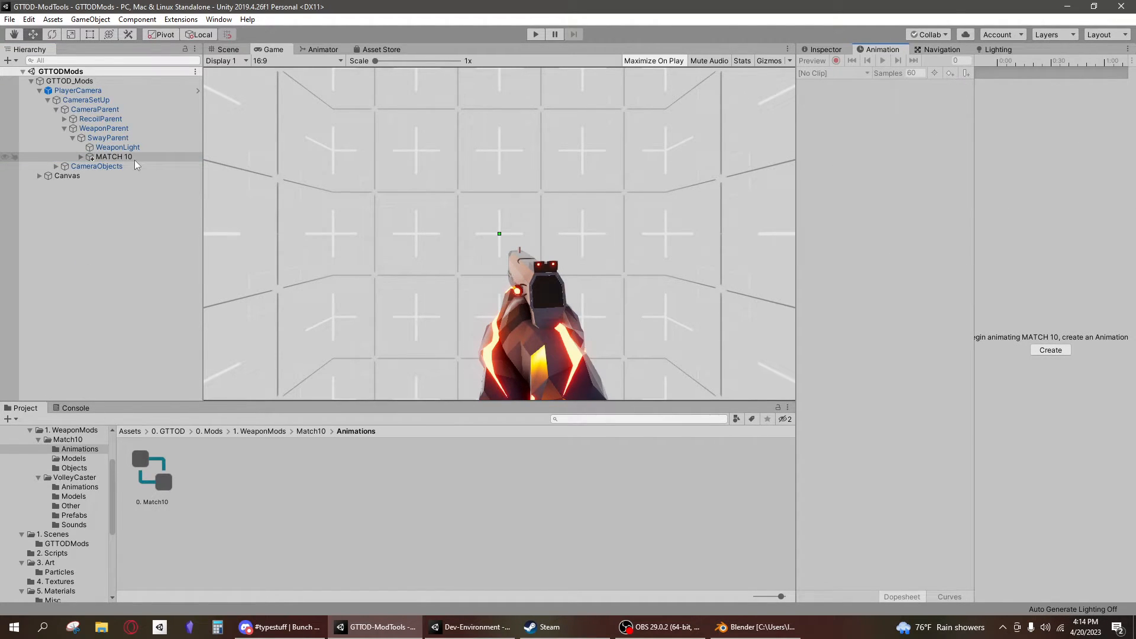
Examine the BaseLayer, the PrimaryLayer state graph and the parameters of the Match10 animator controller.
click(319, 50)
click(283, 116)
scroll(524, 186, down, 4)
click(269, 94)
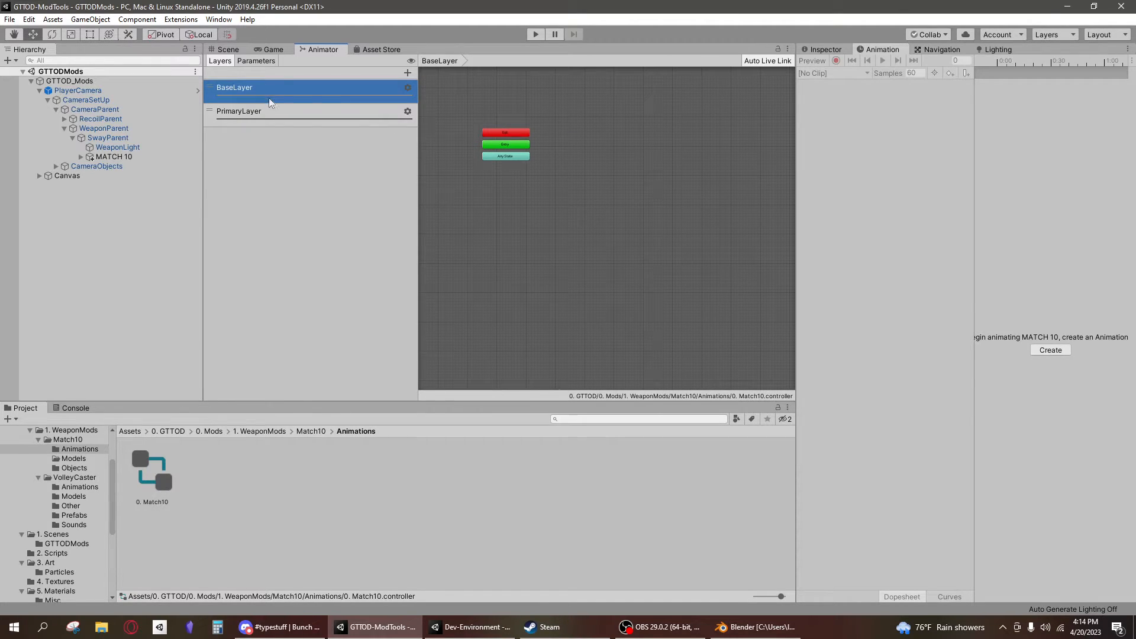
click(293, 112)
click(270, 62)
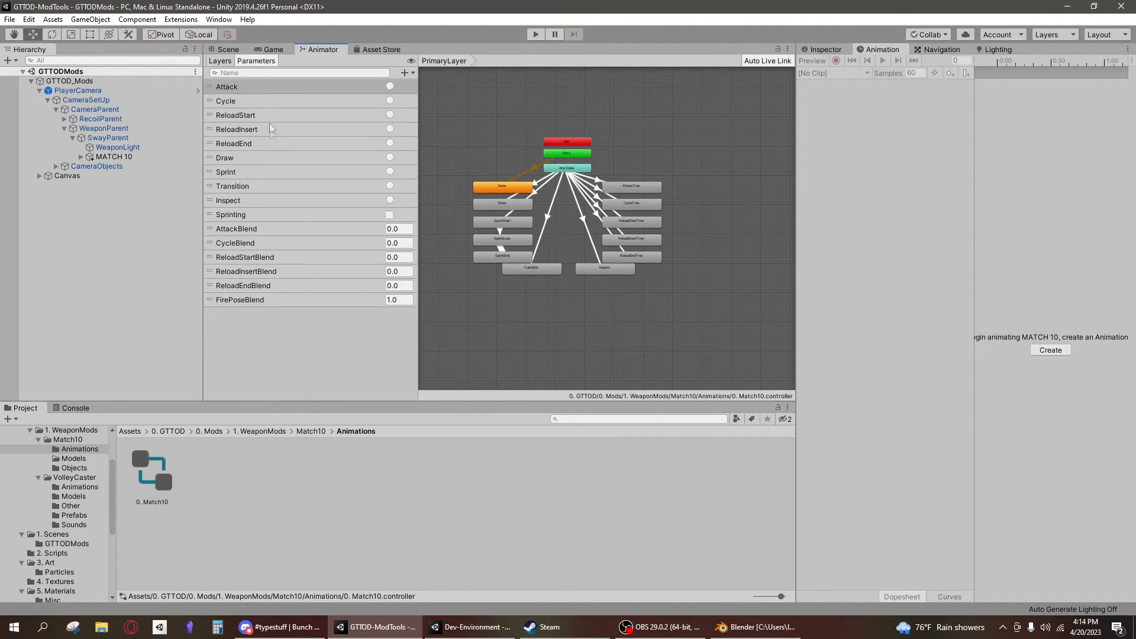
scroll(526, 261, up, 3)
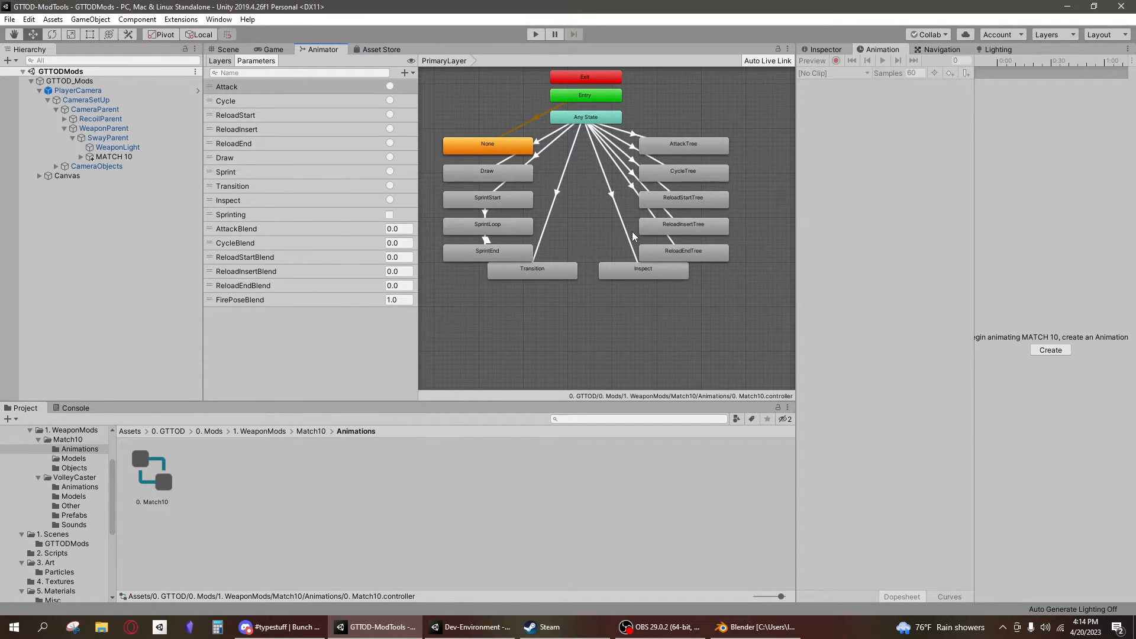
drag(602, 237, 601, 238)
Open Match10's Models folder, inspect GTTOD_Match10's animation import settings and expand the model's sub-assets.
click(312, 430)
double_click(212, 471)
click(172, 470)
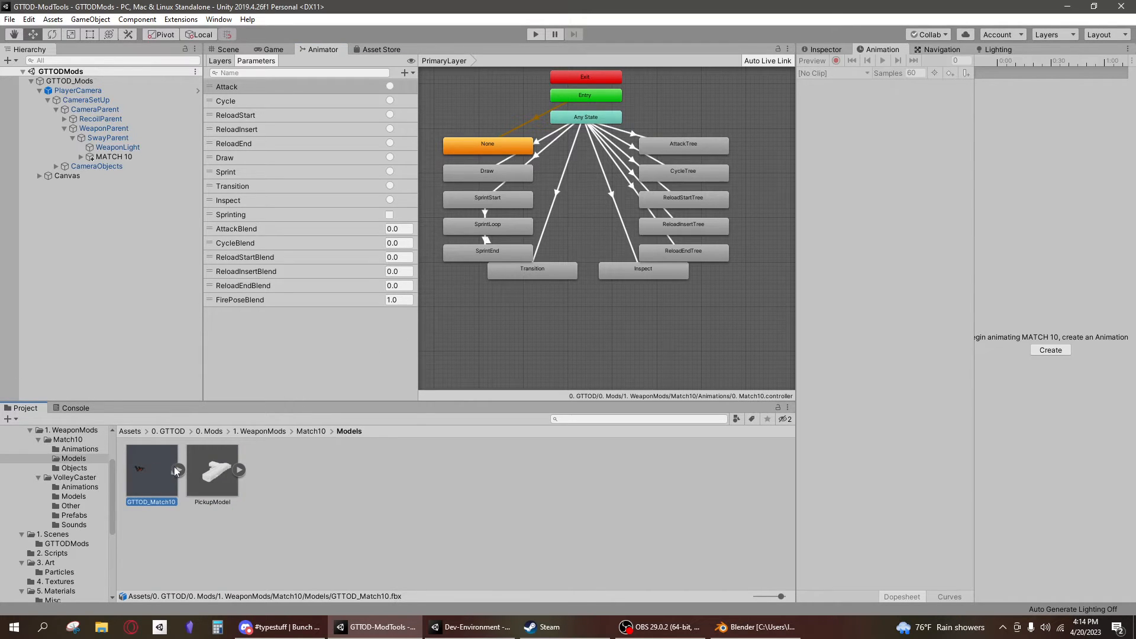
click(827, 50)
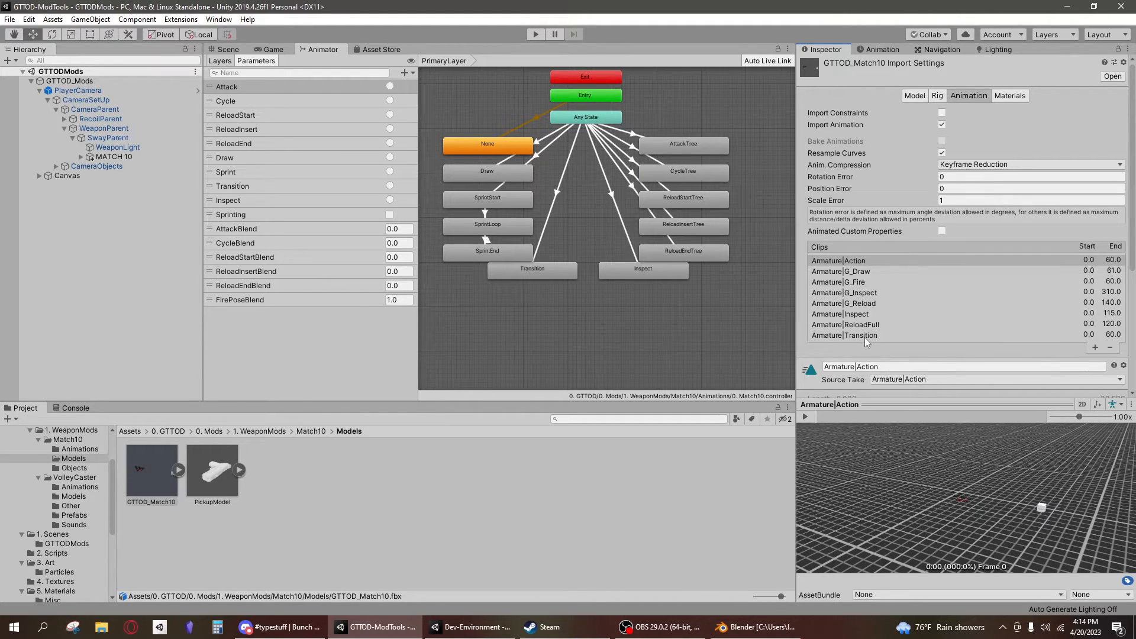
click(179, 470)
scroll(423, 527, down, 5)
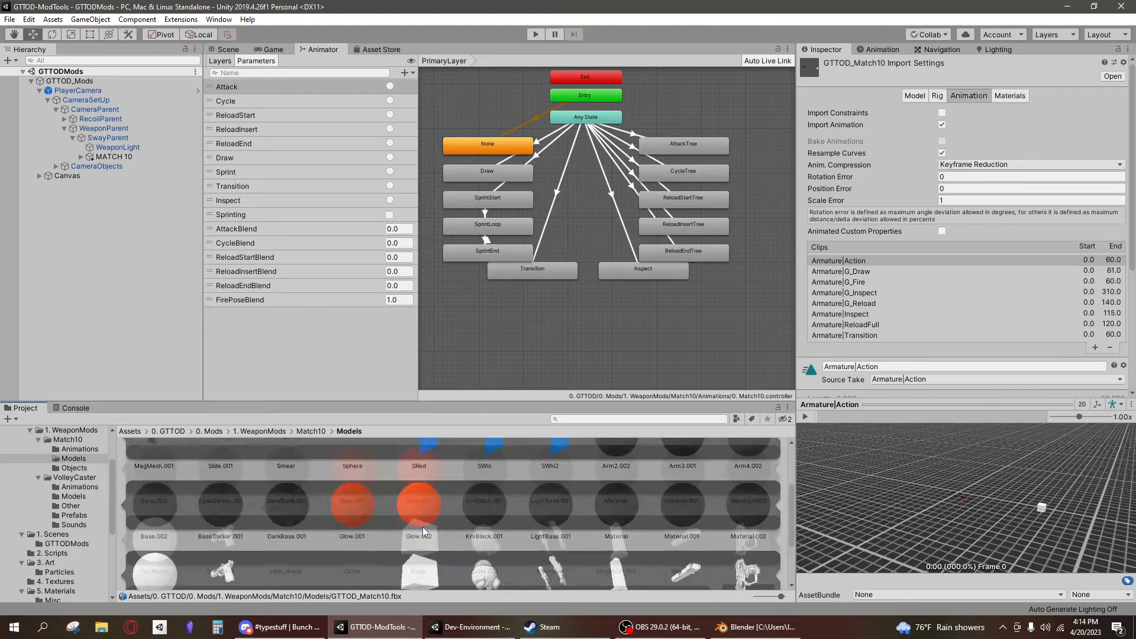
Review each Armature animation clip contained in the GTTOD_Match10 model, from Action through Transition.
click(239, 538)
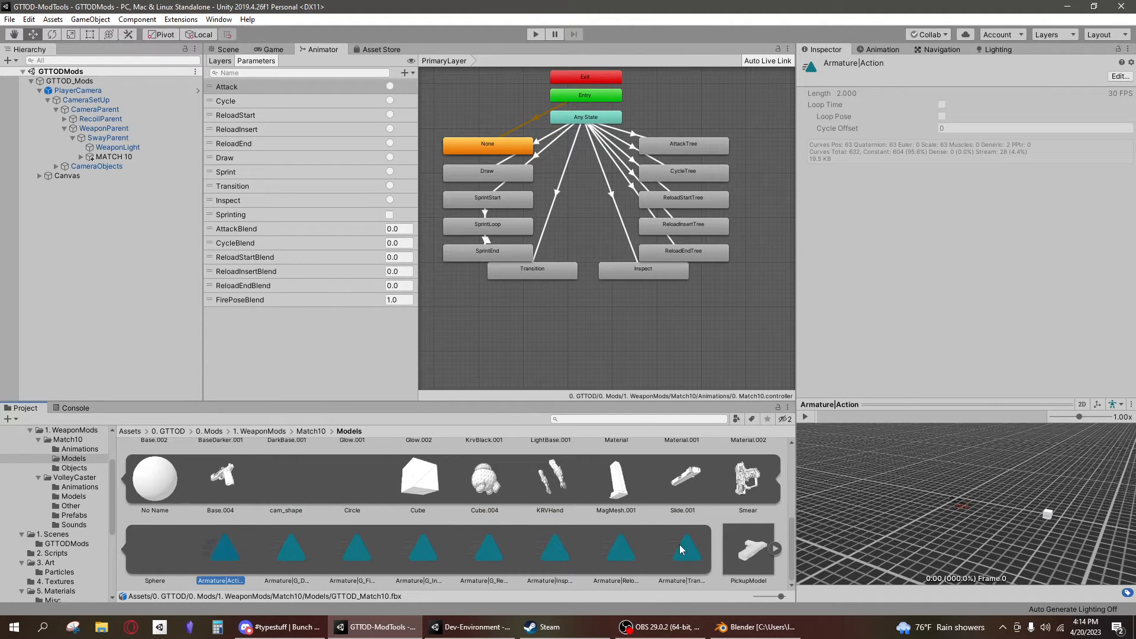
click(291, 551)
click(356, 552)
click(421, 556)
click(501, 552)
click(558, 551)
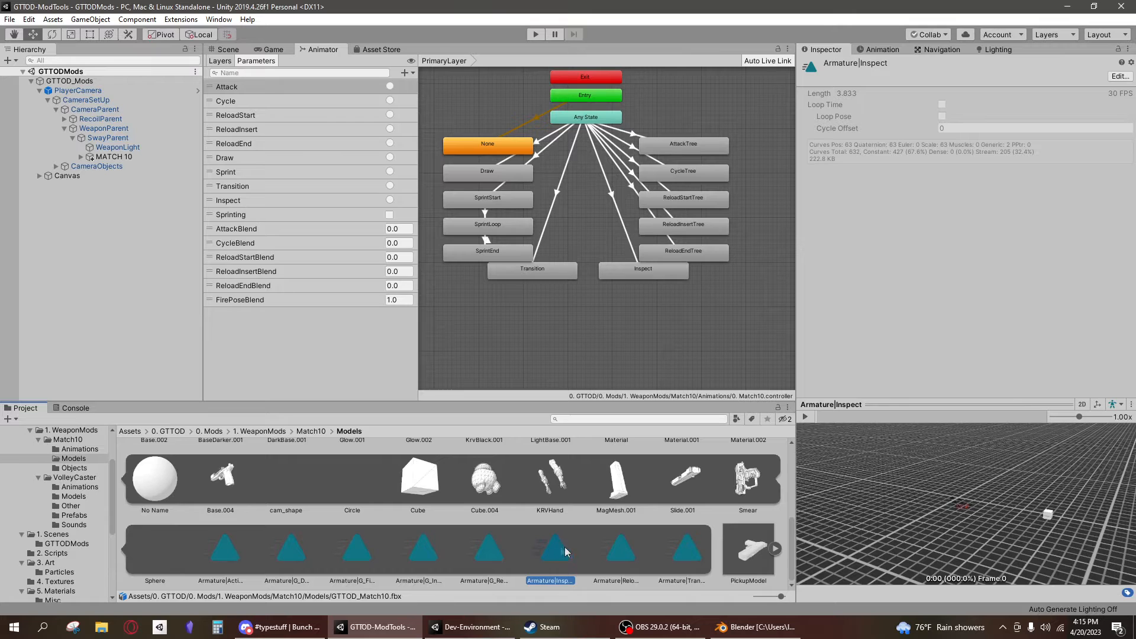
click(617, 552)
click(687, 556)
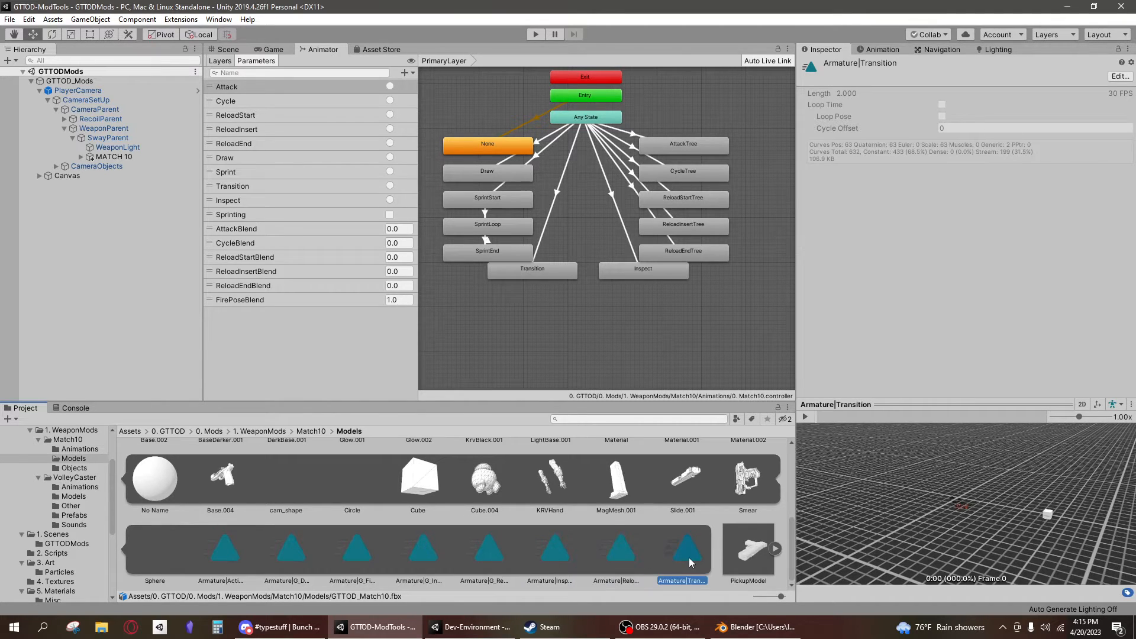
Duplicate all Armature clips except Armature|Inspect out of the GTTOD_Match10 model, collapse the model and open the Armature_Action copy's name for editing.
shift+click(254, 559)
key(ctrl+d)
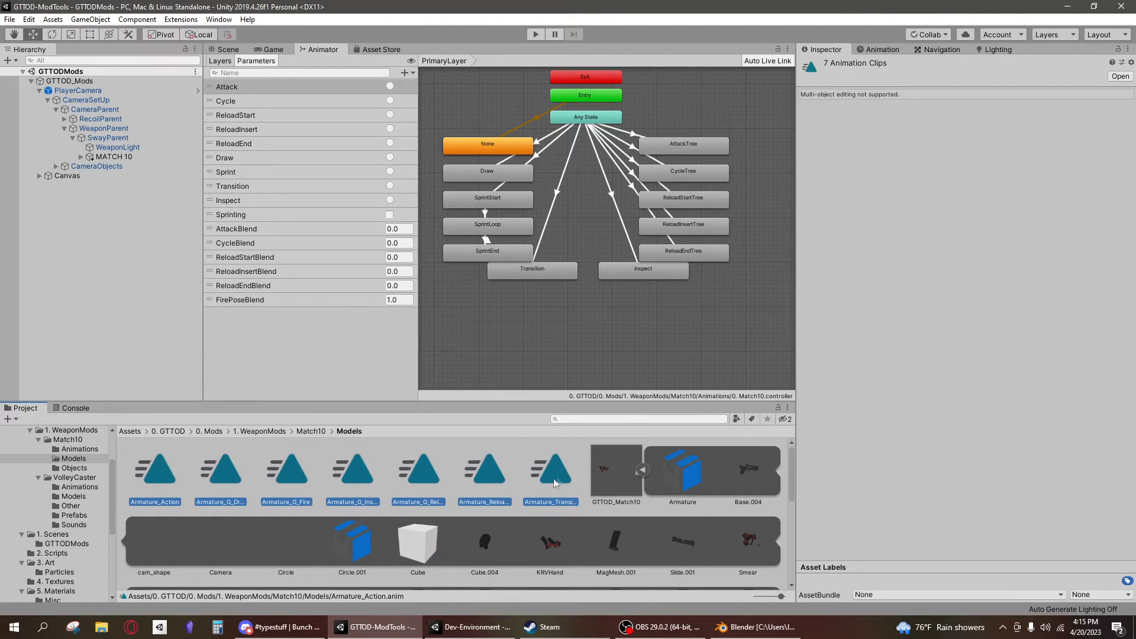
click(649, 471)
click(519, 485)
click(168, 502)
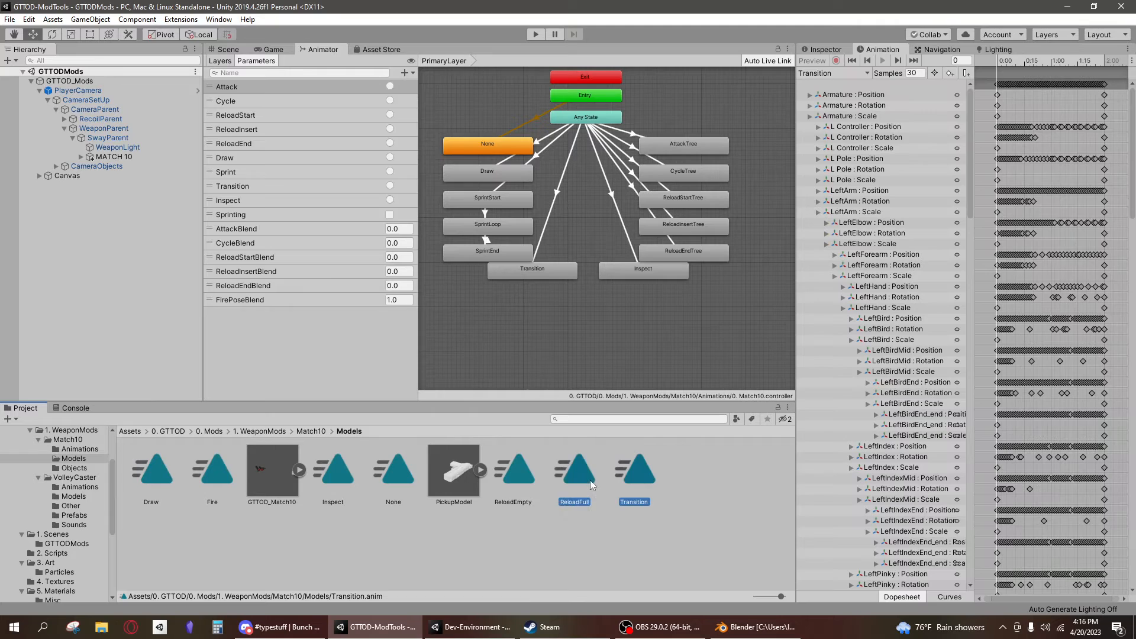
Move the Draw, Fire, Inspect, None, ReloadEmpty, ReloadFull and Transition clips from Models into Match10's Animations folder and open that folder.
ctrl+click(343, 481)
ctrl+click(211, 481)
ctrl+click(162, 481)
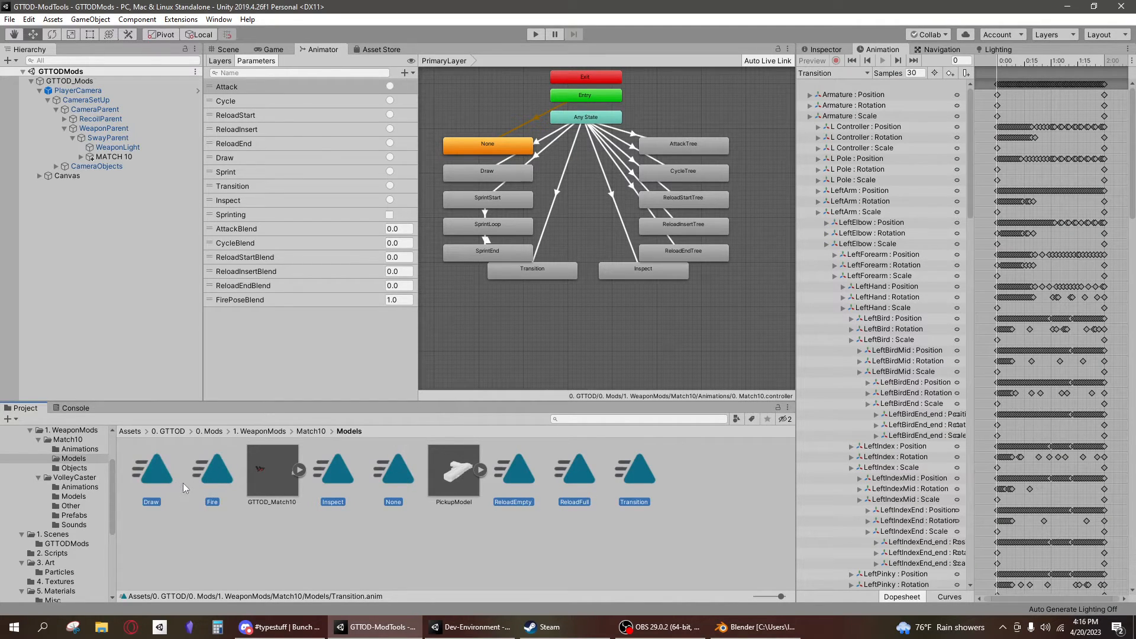
drag(154, 476, 67, 487)
drag(67, 486, 82, 451)
click(80, 450)
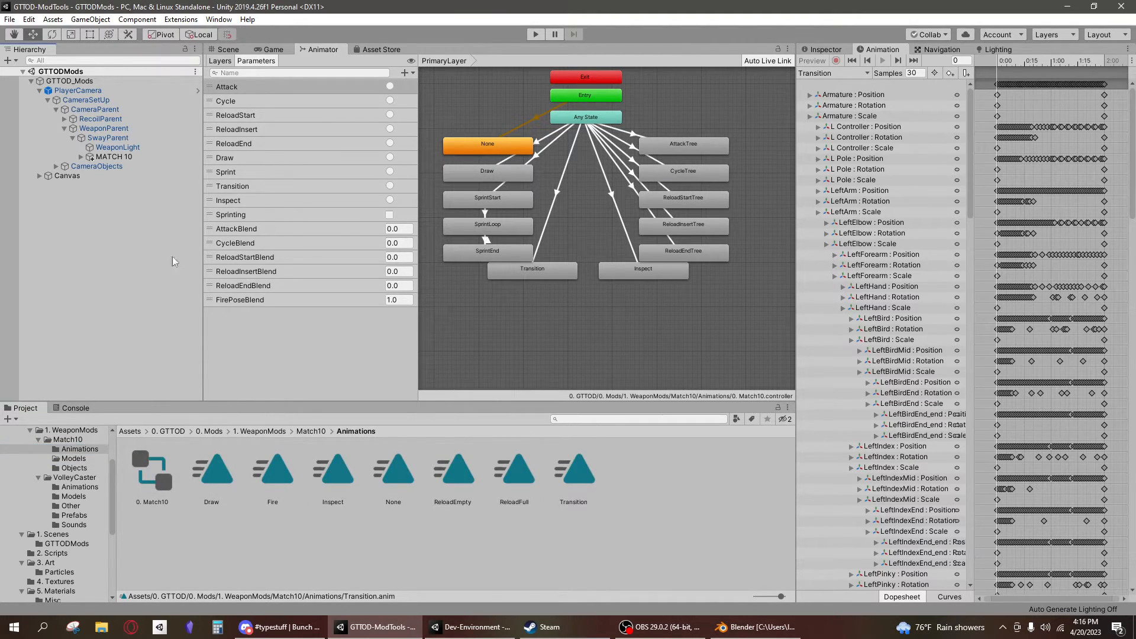
In MATCH 10's PrimaryLayer, assign the None clip to the None state and the Draw clip to the Draw state.
click(271, 49)
click(113, 156)
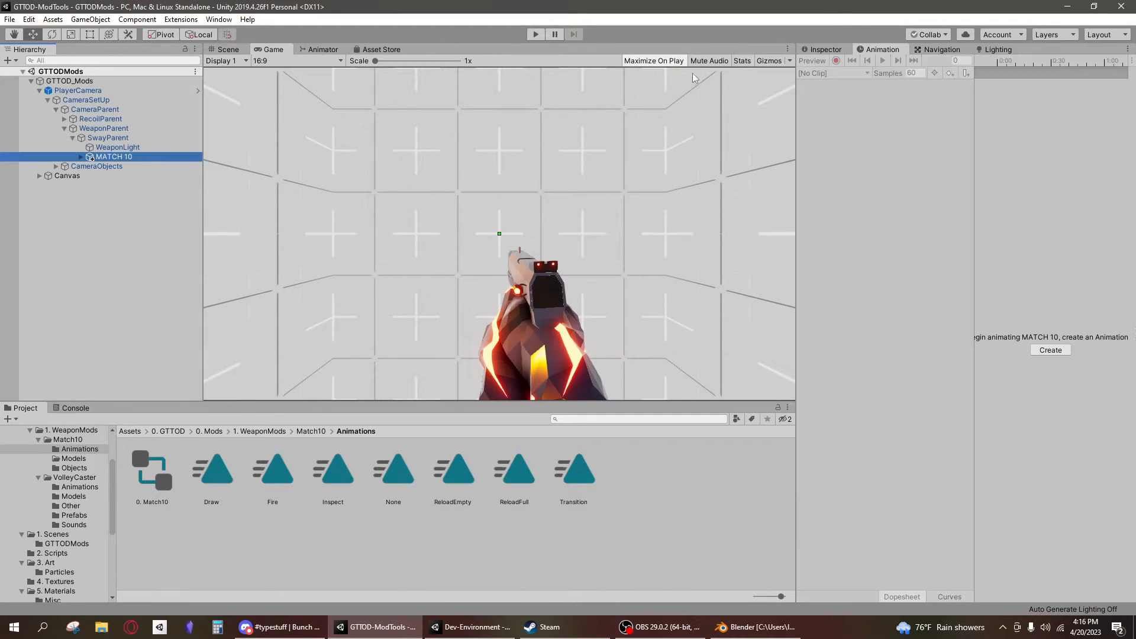
click(317, 49)
right_click(602, 274)
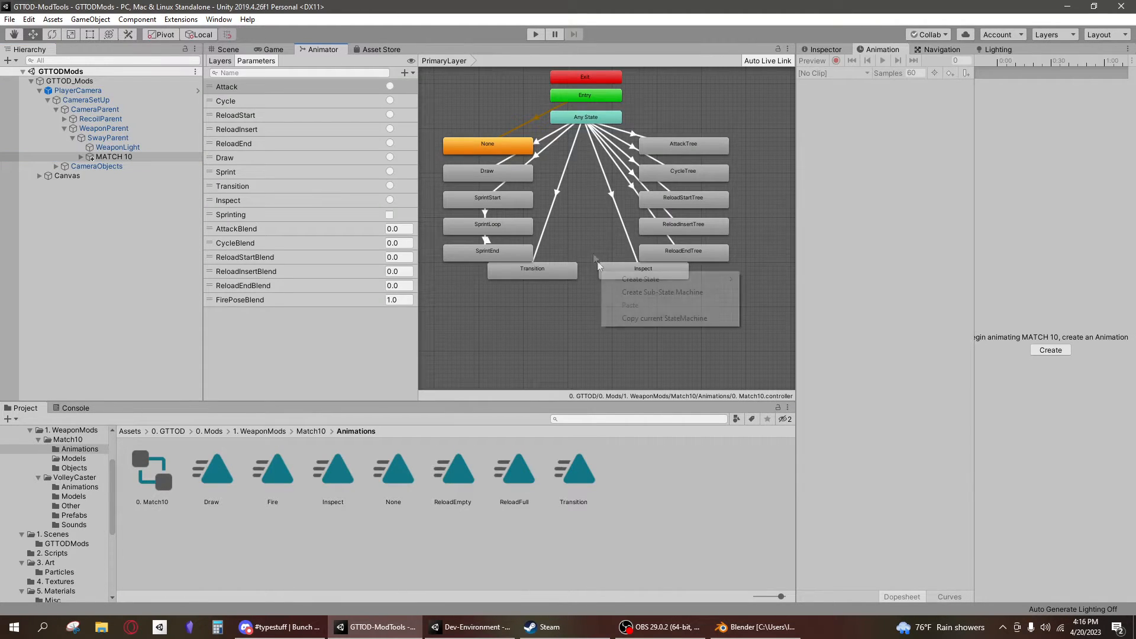
click(468, 104)
middle_drag(466, 101, 471, 147)
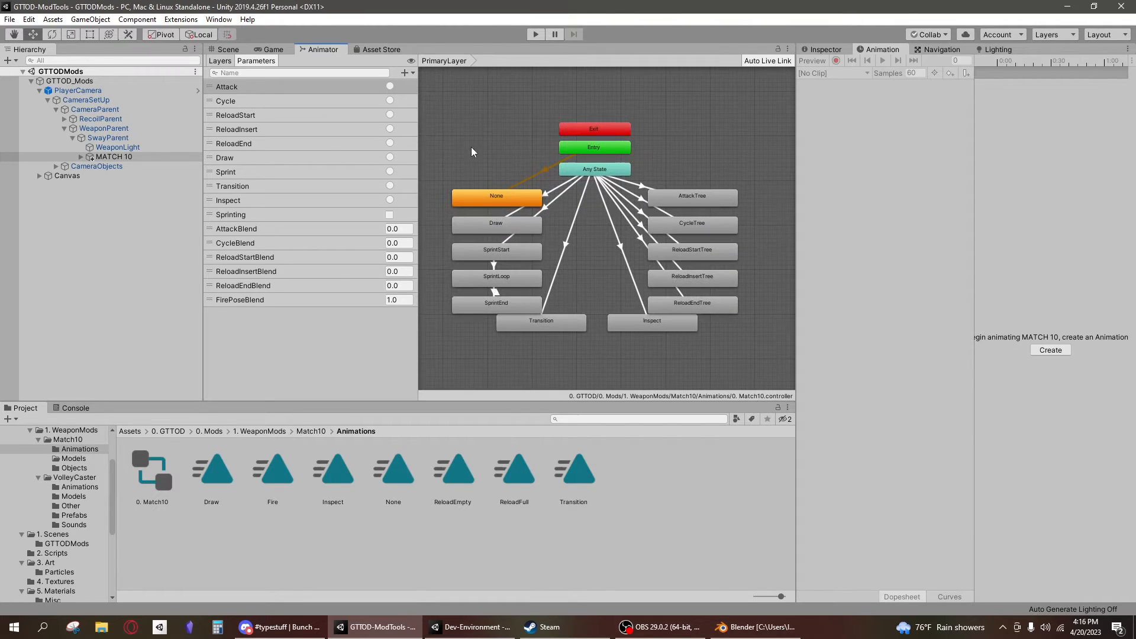
click(491, 198)
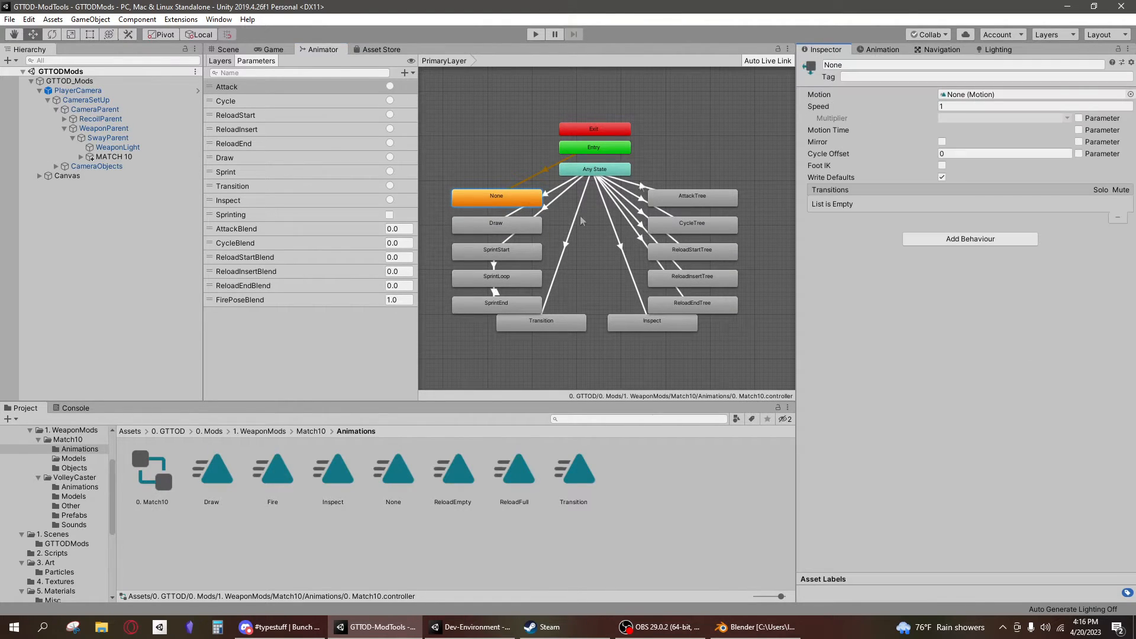
drag(393, 471, 1006, 95)
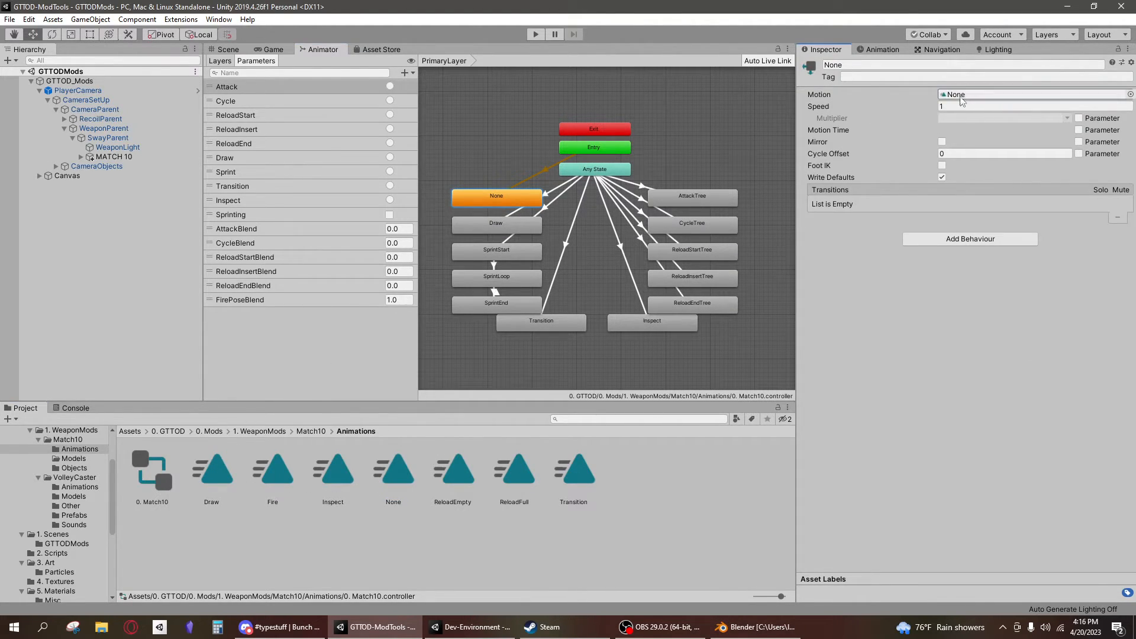
click(513, 231)
mouse_move(225, 483)
mouse_down()
mouse_move(859, 169)
mouse_move(952, 98)
mouse_up()
Assign the None clip as motion of the SprintStart, SprintLoop and SprintEnd states, and check the assigned motions.
click(476, 253)
drag(396, 482, 977, 96)
click(496, 274)
drag(393, 471, 977, 96)
click(495, 304)
drag(399, 482, 976, 97)
click(486, 205)
click(494, 225)
click(498, 254)
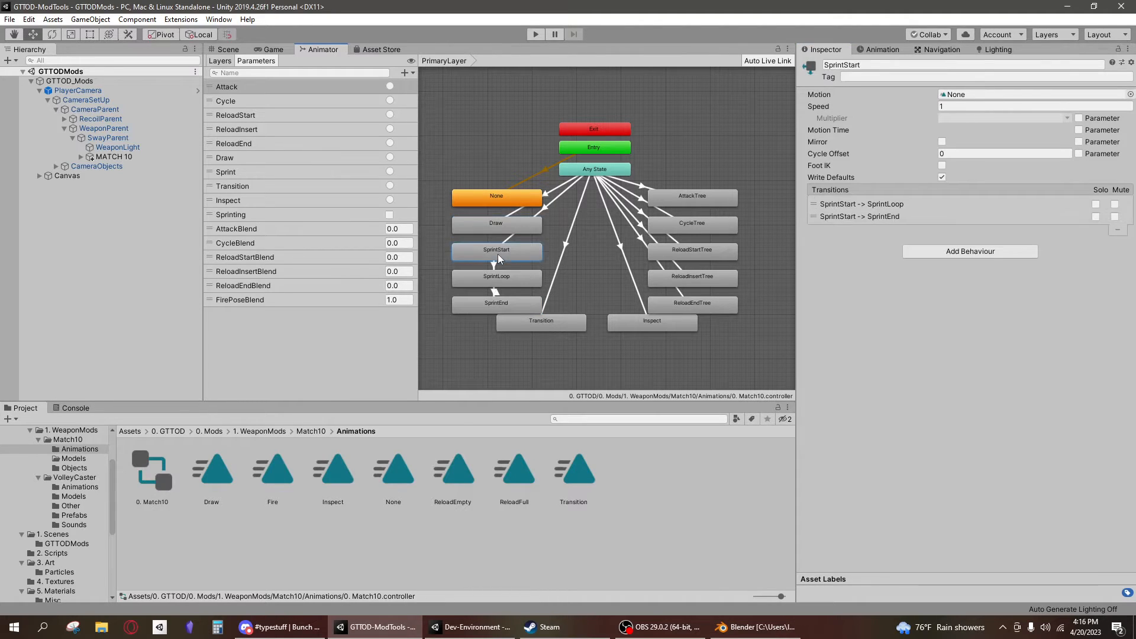
click(498, 304)
click(508, 249)
Assign the Transition clip to the Transition state and the Inspect clip to the Inspect state.
click(537, 322)
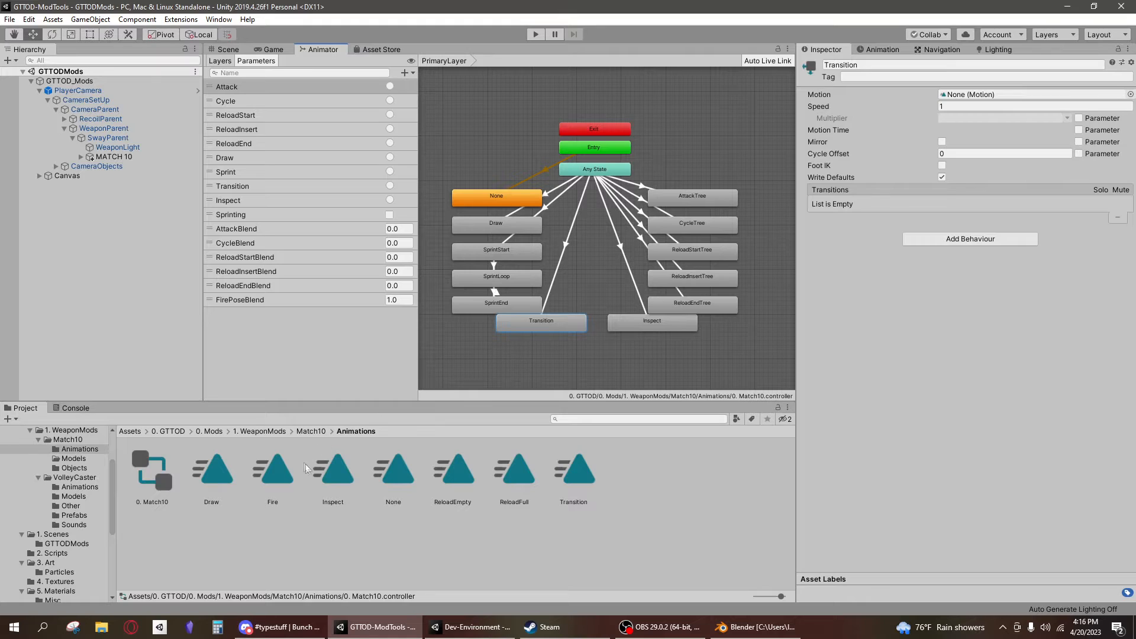
drag(574, 474, 1054, 101)
click(630, 320)
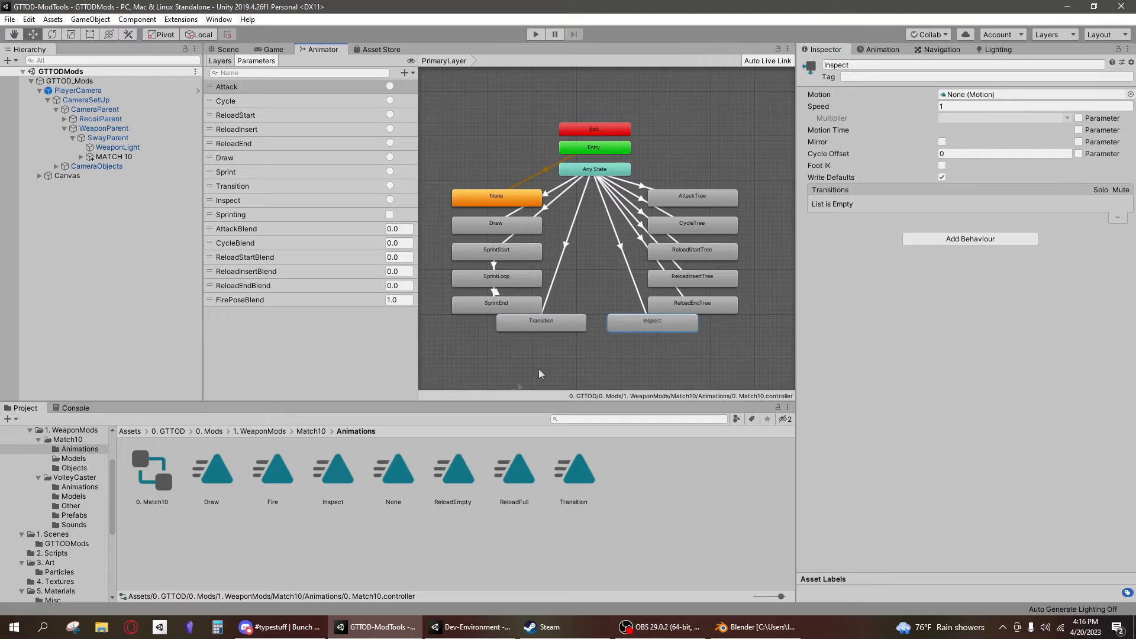
drag(334, 473, 982, 95)
Open the ReloadEndTree blend tree and assign the None clip to both of its motions.
click(684, 305)
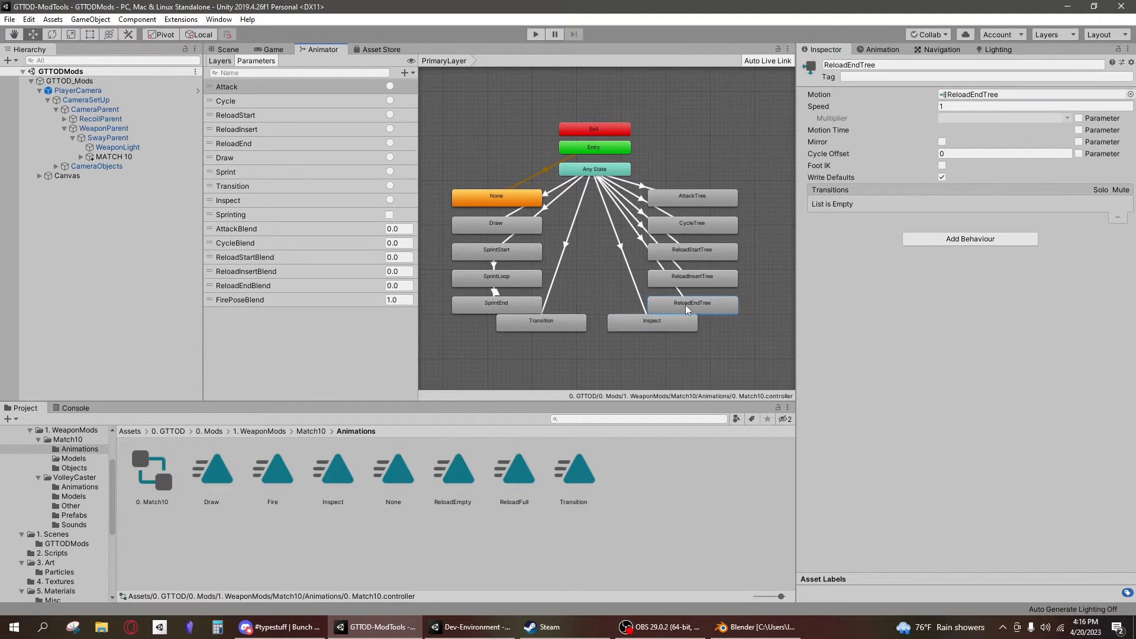
double_click(685, 304)
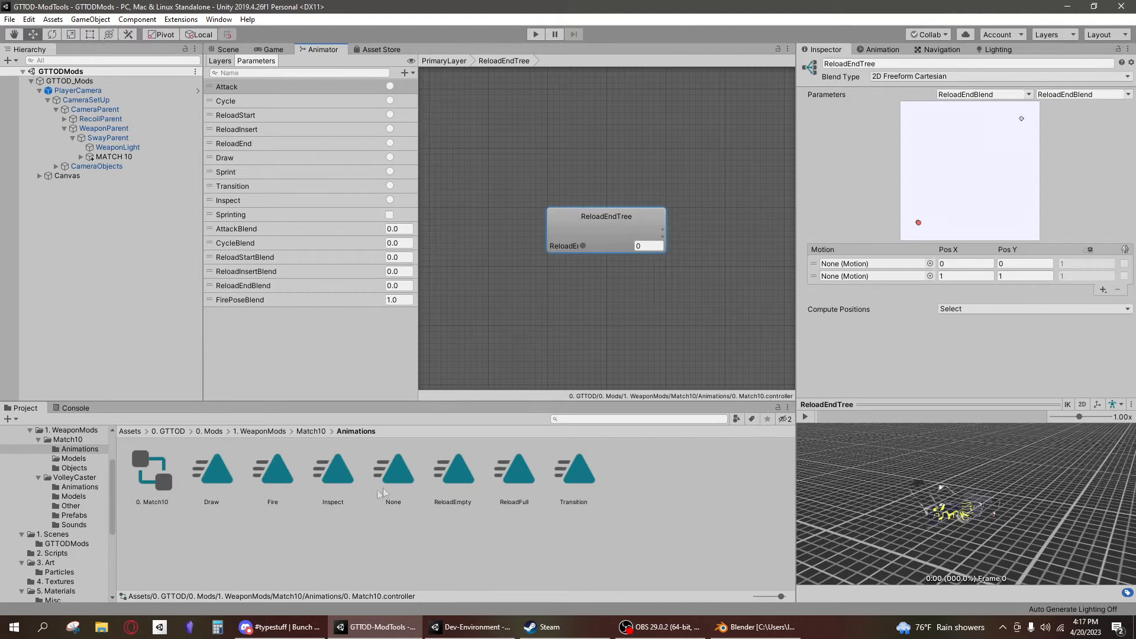
drag(383, 493, 870, 264)
drag(407, 480, 846, 275)
In the ReloadInsertTree blend tree, assign the None clip to motions of the FullReload and EmptyReload sub-trees.
click(444, 61)
double_click(705, 279)
click(535, 221)
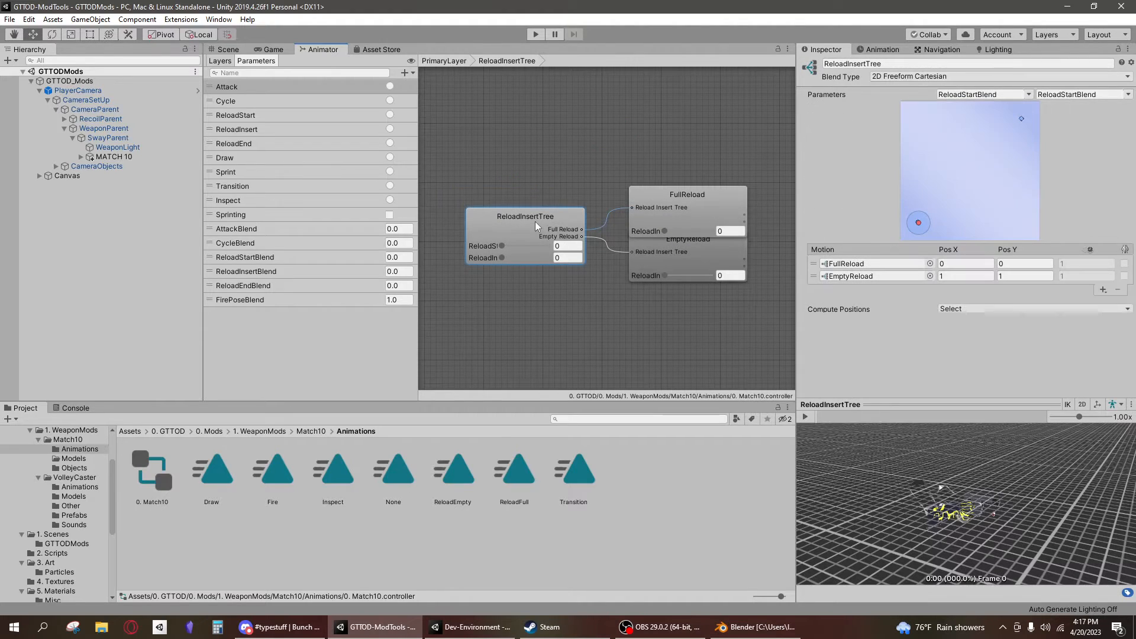
click(684, 202)
drag(391, 483, 853, 277)
click(685, 270)
drag(408, 470, 877, 277)
In the ReloadStartTree blend tree, set the first motion to the ReloadFull clip and the second to ReloadEmpty.
click(445, 60)
click(702, 247)
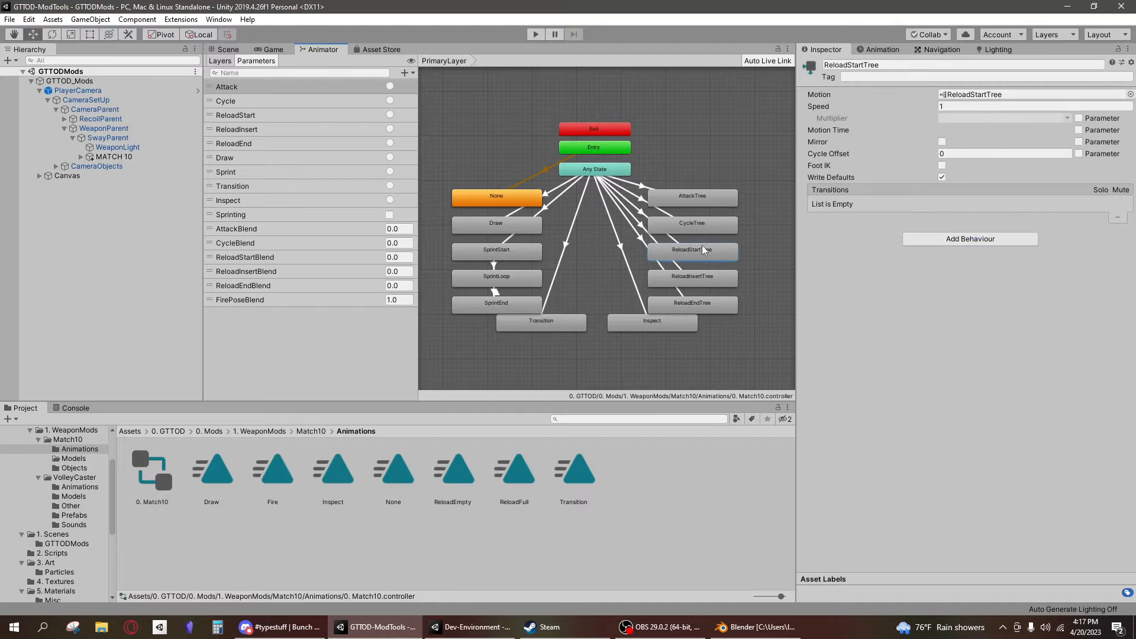
double_click(702, 249)
drag(455, 473, 879, 268)
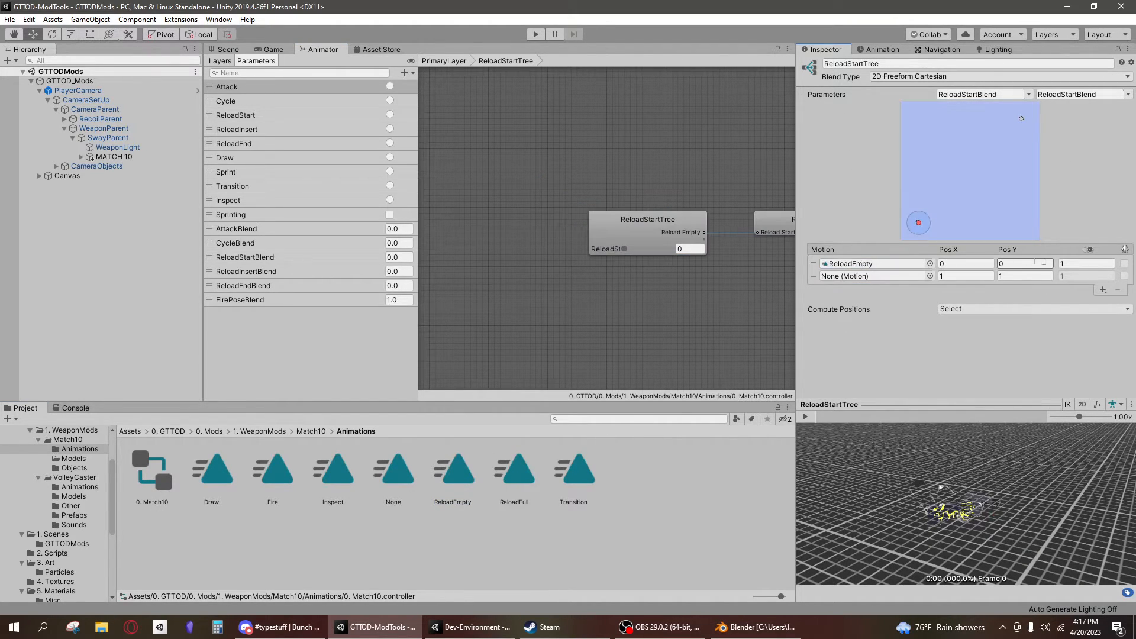
drag(515, 482, 876, 267)
click(1019, 264)
drag(455, 473, 873, 277)
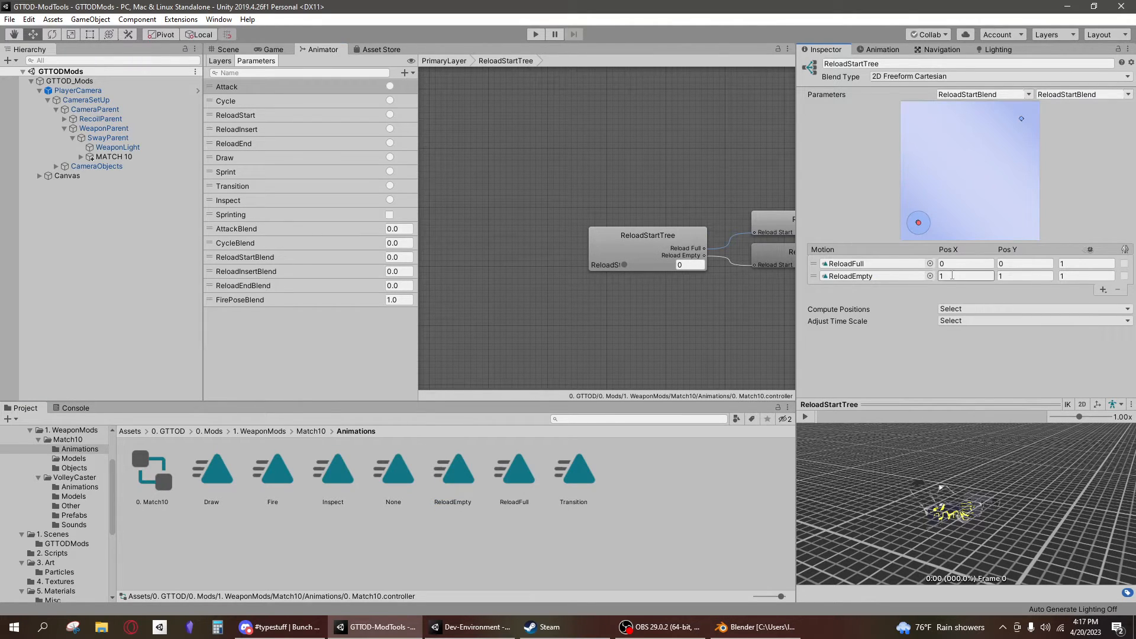
Expand MATCH 10's Weapon Script component and collapse its FULL AUTO entry and Fire Modes list.
click(144, 158)
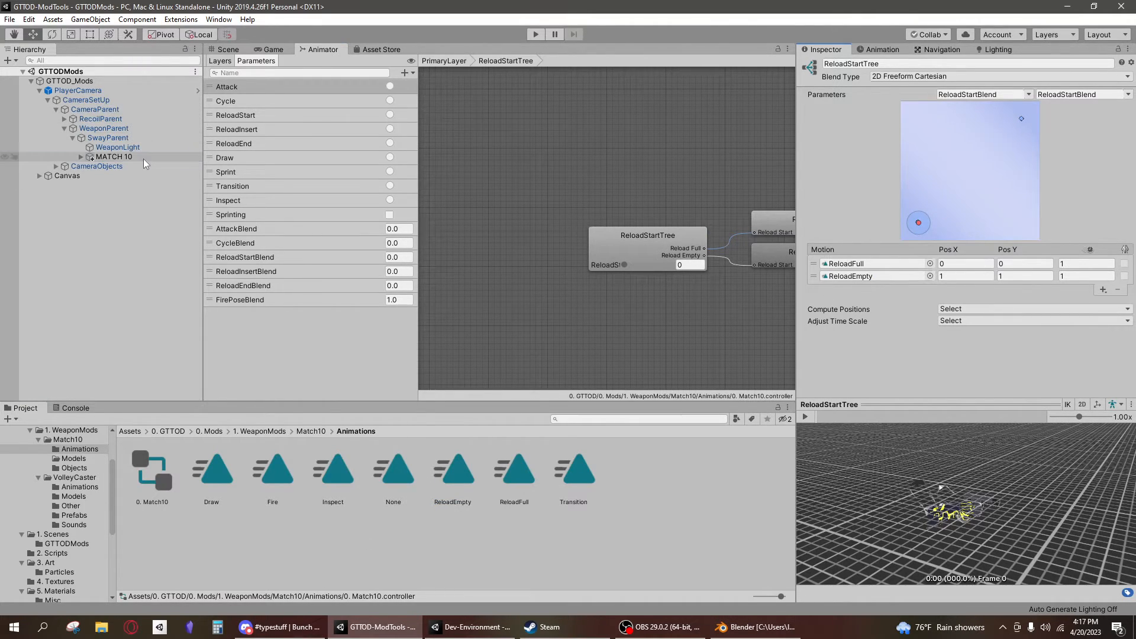
click(891, 176)
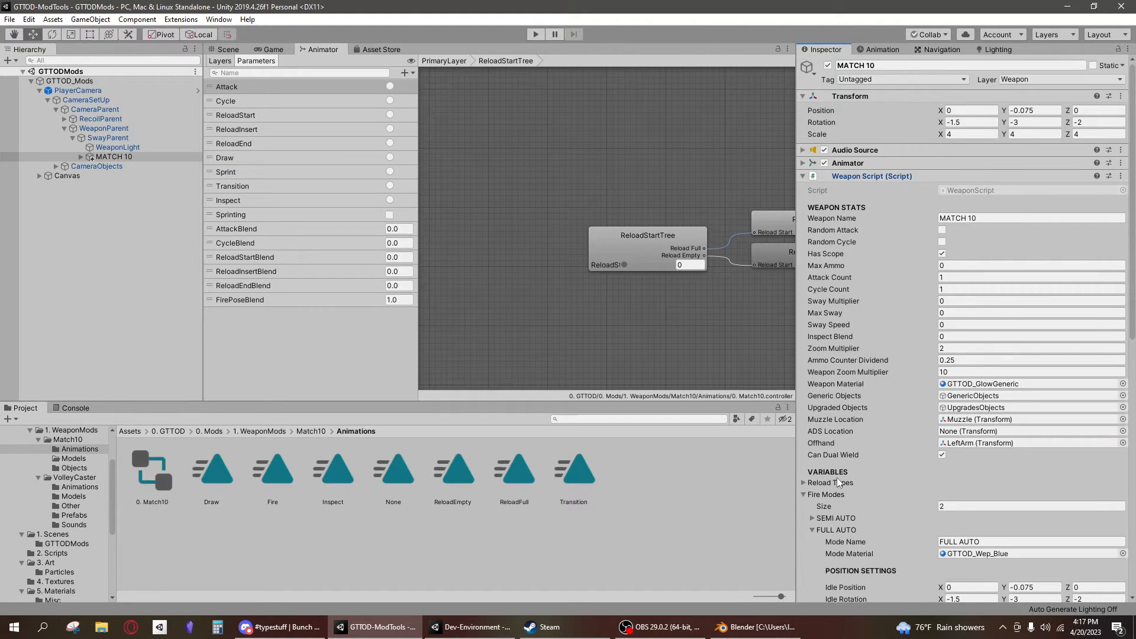
click(126, 157)
click(830, 530)
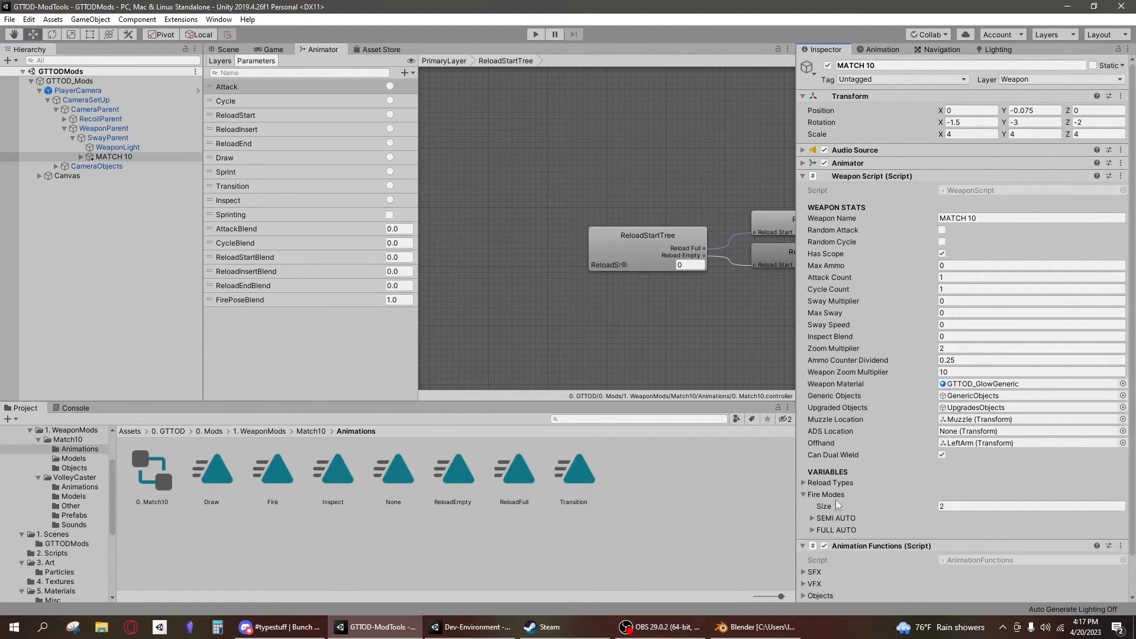
click(837, 495)
click(74, 90)
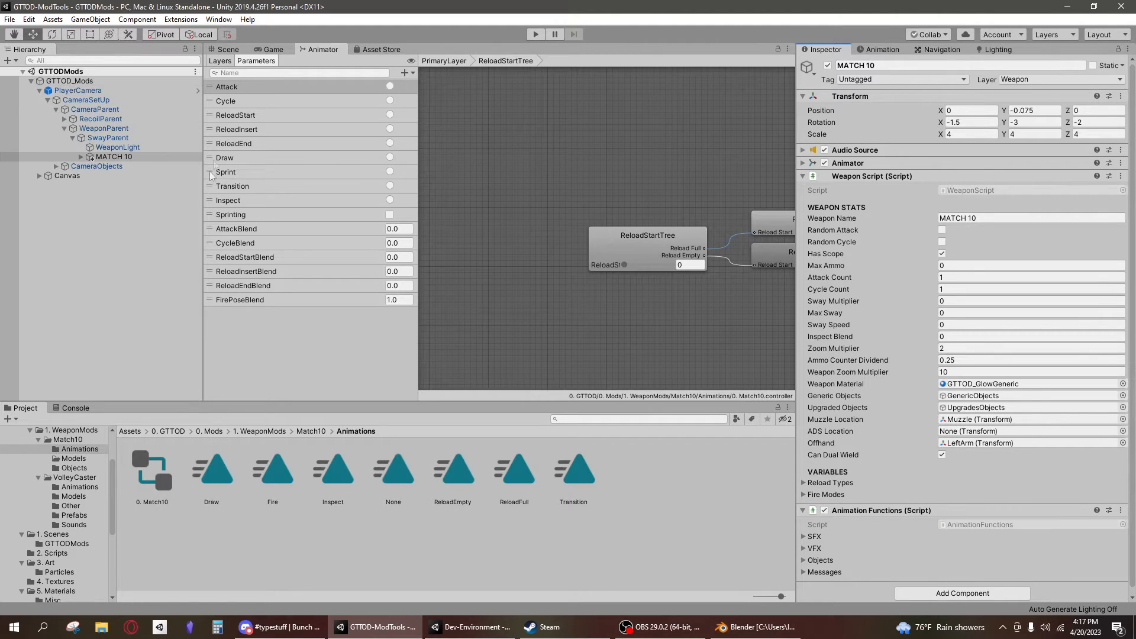
click(112, 157)
Open the CycleTree blend tree from the PrimaryLayer and assign the None clip as its motion.
click(467, 62)
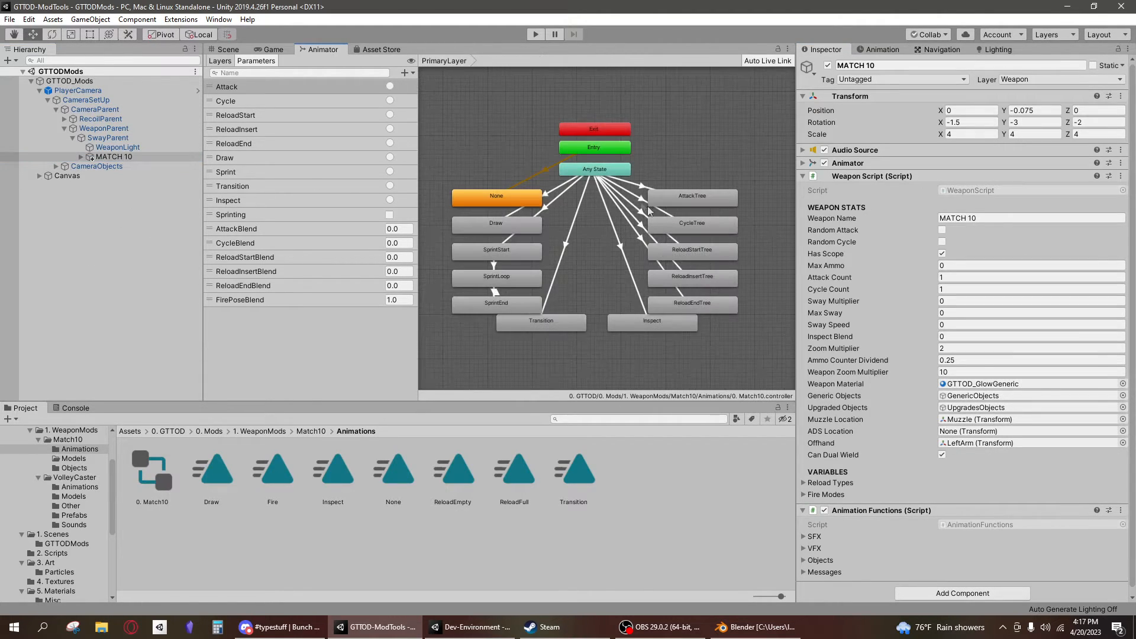
double_click(706, 220)
click(609, 228)
drag(411, 480, 882, 120)
Return to the PrimaryLayer and assign the Fire clip as the motion of the AttackTree blend tree.
click(444, 61)
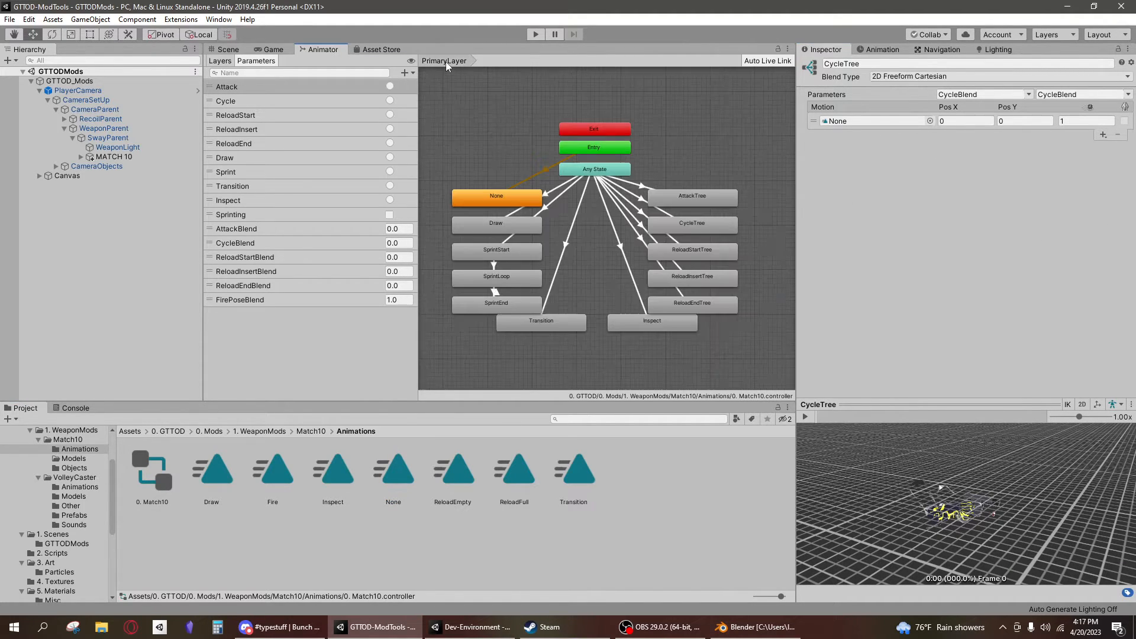
double_click(694, 199)
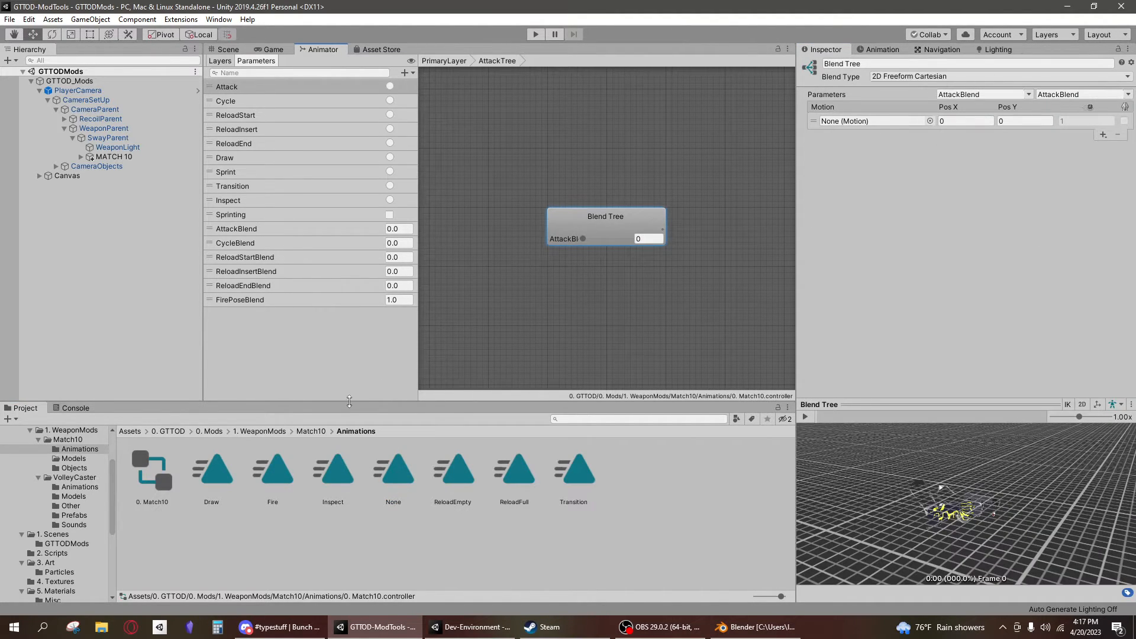
drag(272, 472, 872, 125)
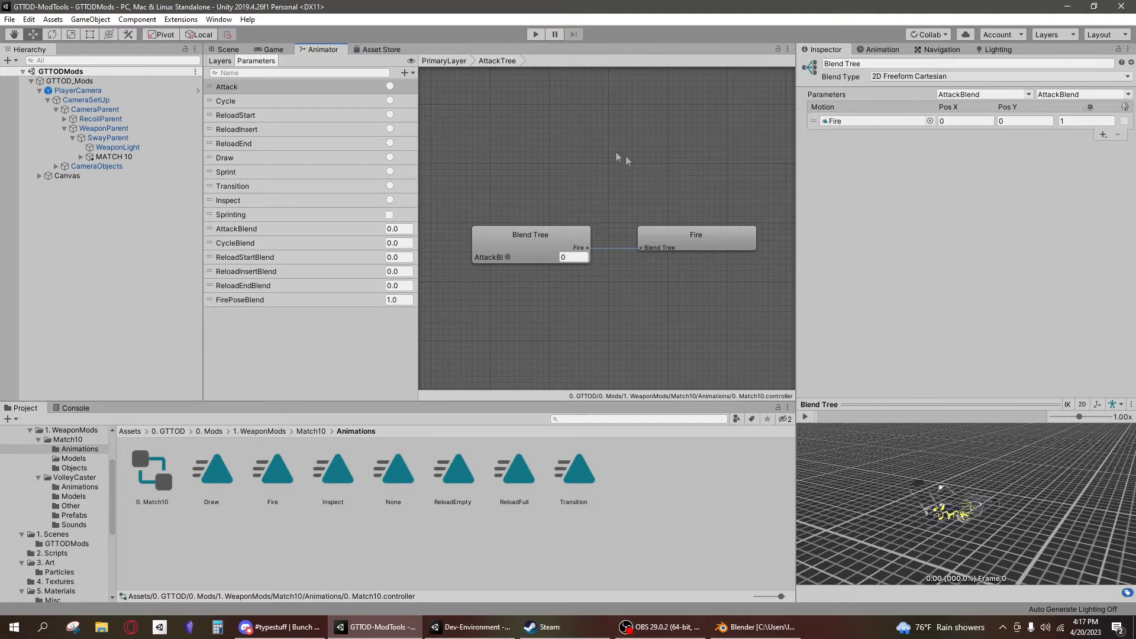
Return from the AttackTree to the PrimaryLayer and reselect MATCH 10 to display its animator controller.
click(444, 60)
click(271, 49)
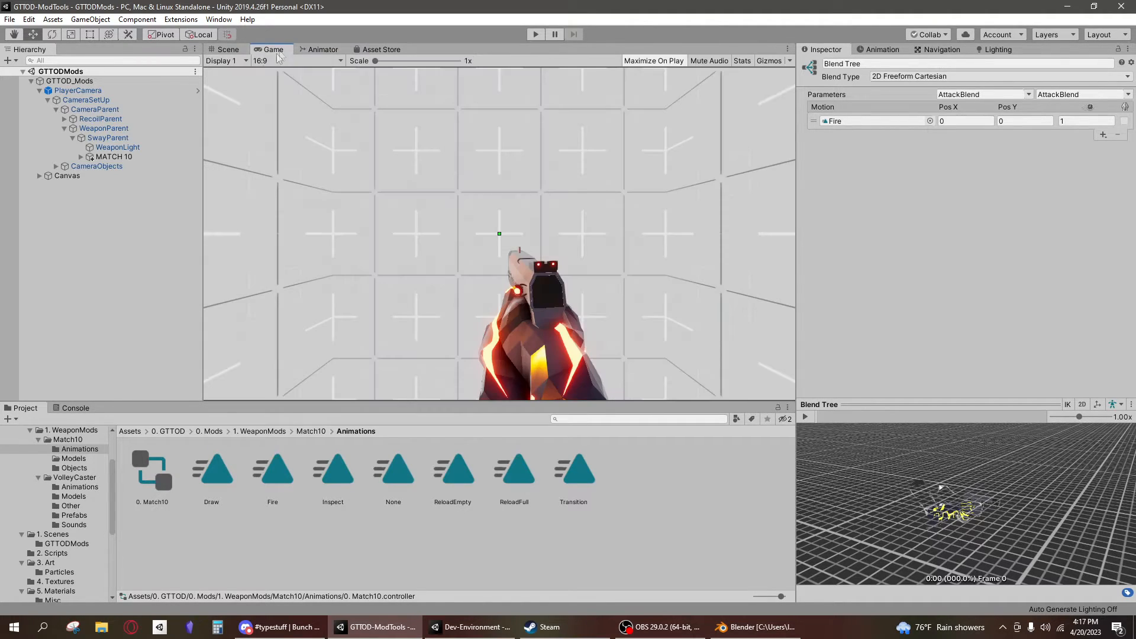
click(139, 156)
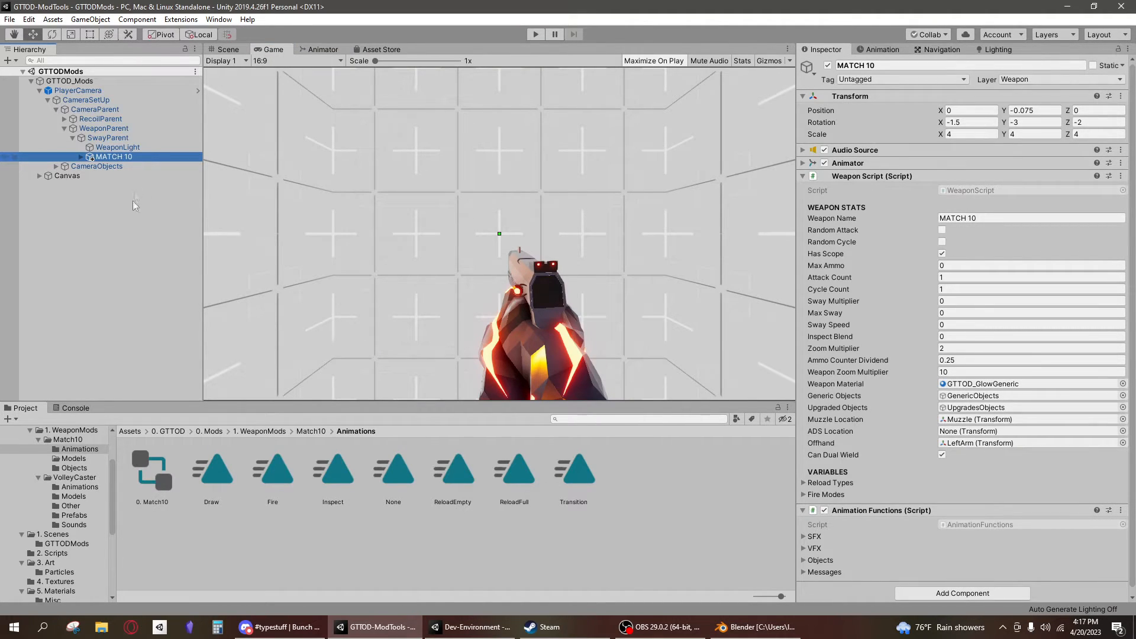
click(110, 205)
click(143, 157)
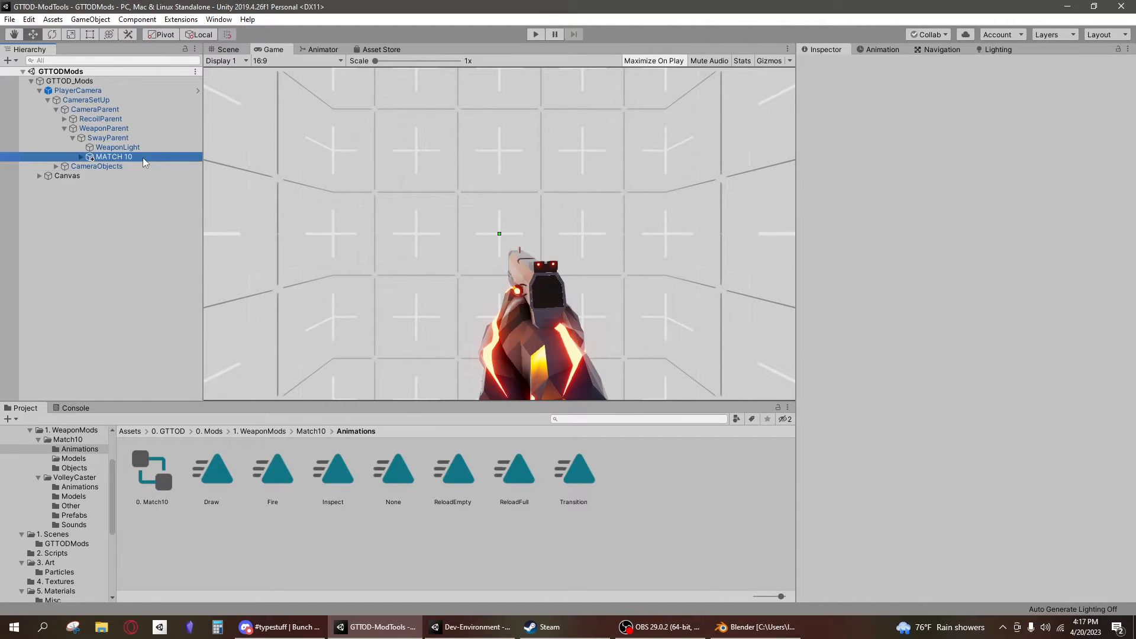
click(313, 52)
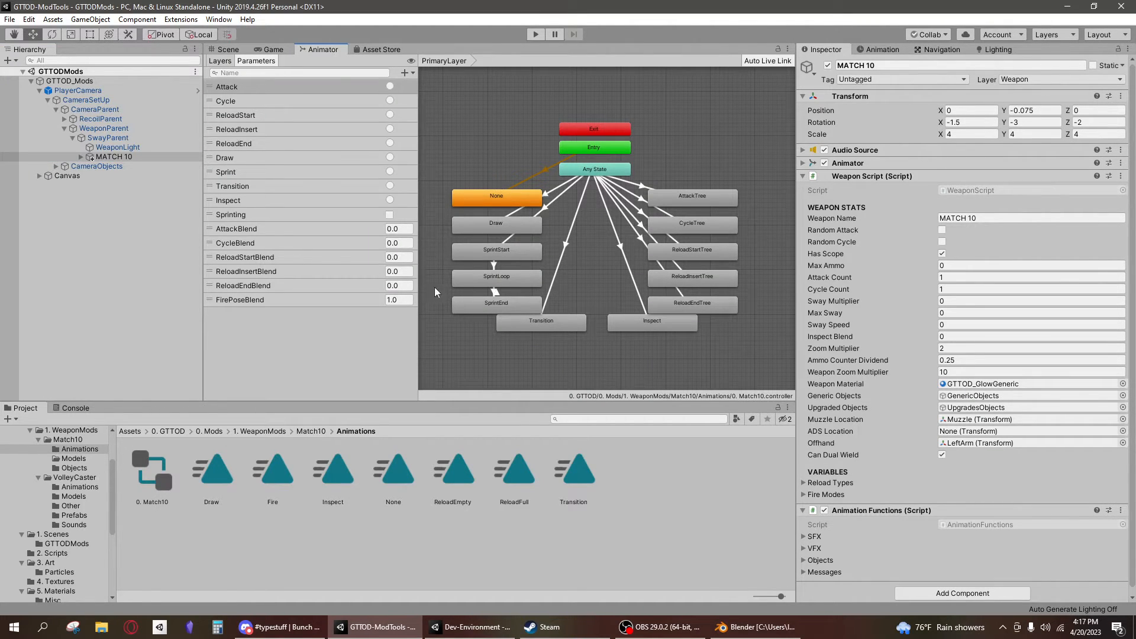
Add a new animator layer named SecondaryLayer to the Match10 controller.
click(220, 61)
click(407, 73)
text(Secona)
key(BackSpace)
text(daryLayer)
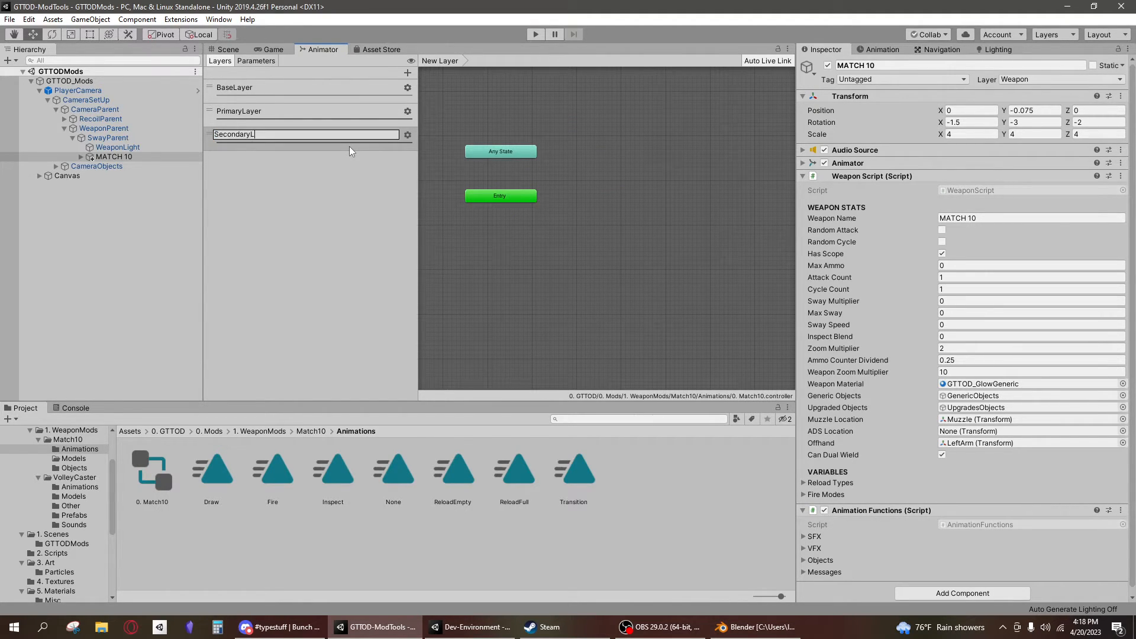
key(Return)
Copy all states and transitions from the PrimaryLayer into the SecondaryLayer.
click(337, 111)
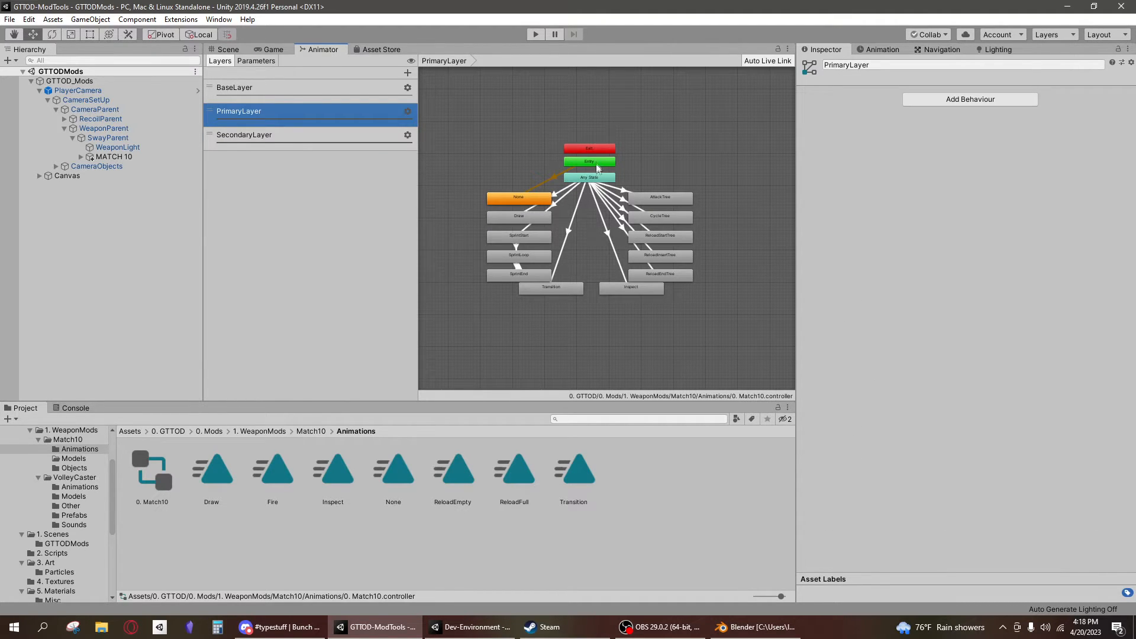
click(595, 177)
scroll(602, 186, up, 3)
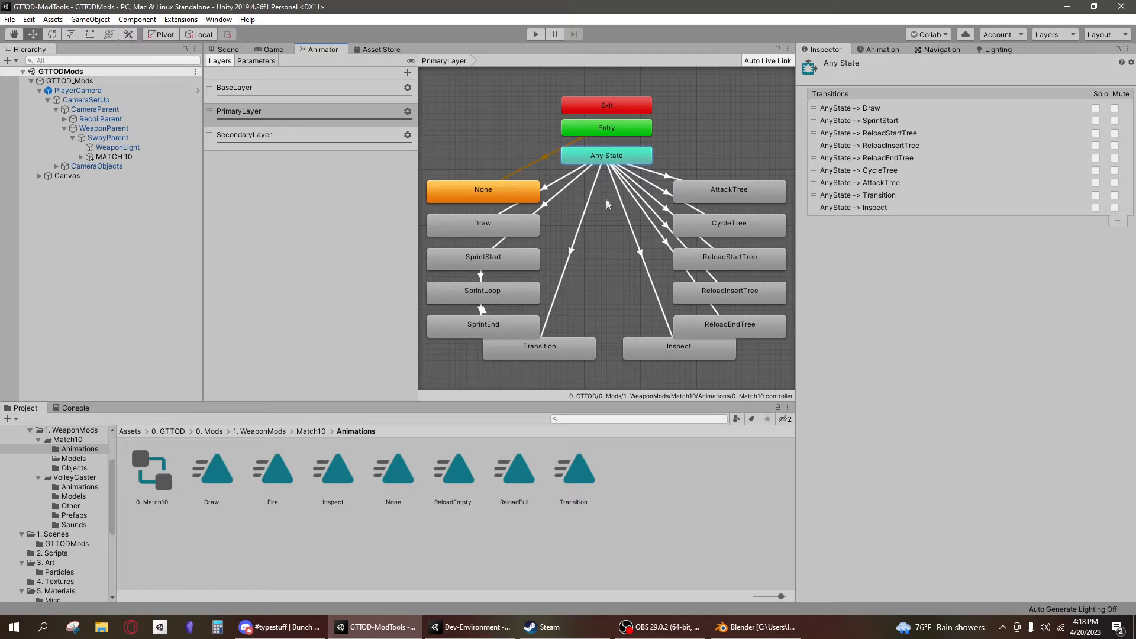
scroll(507, 144, down, 5)
drag(463, 106, 649, 263)
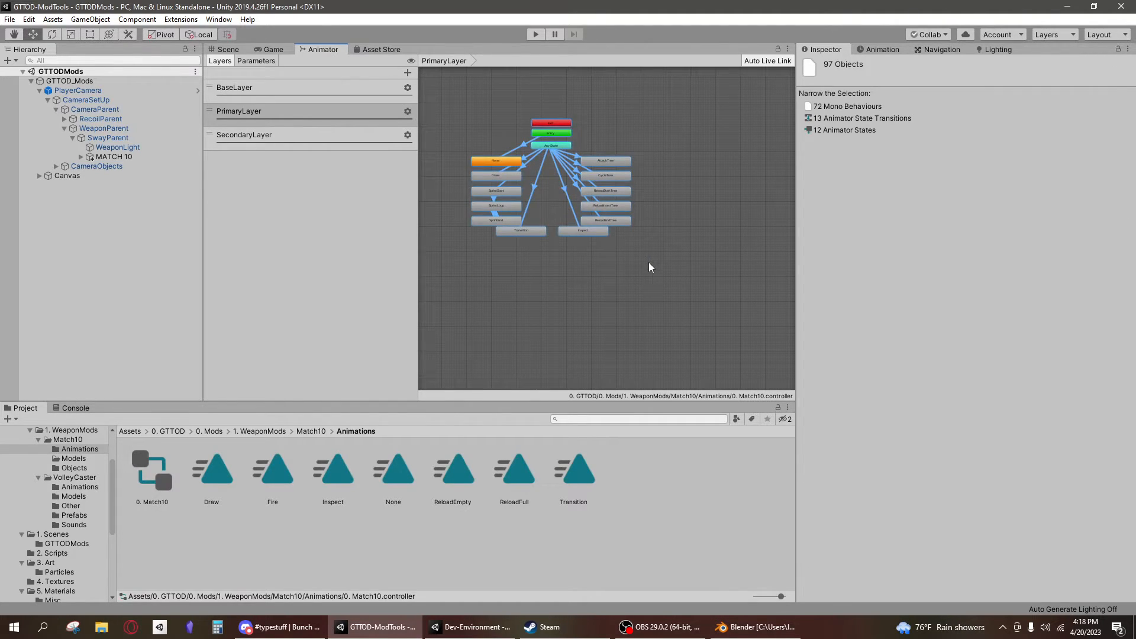
click(282, 139)
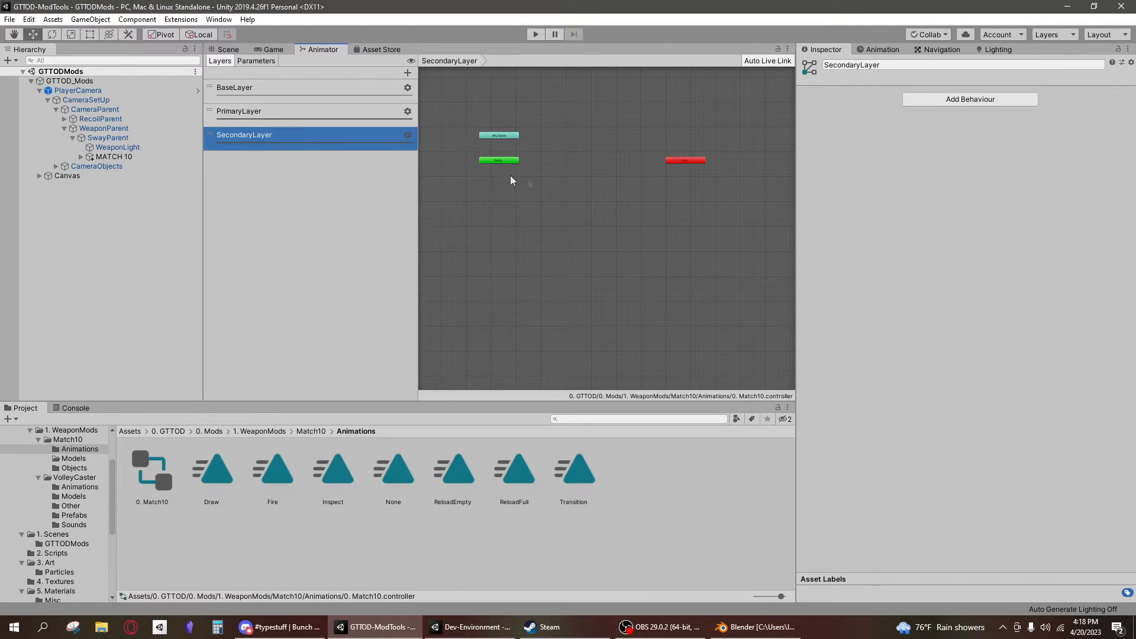
key(ctrl+v)
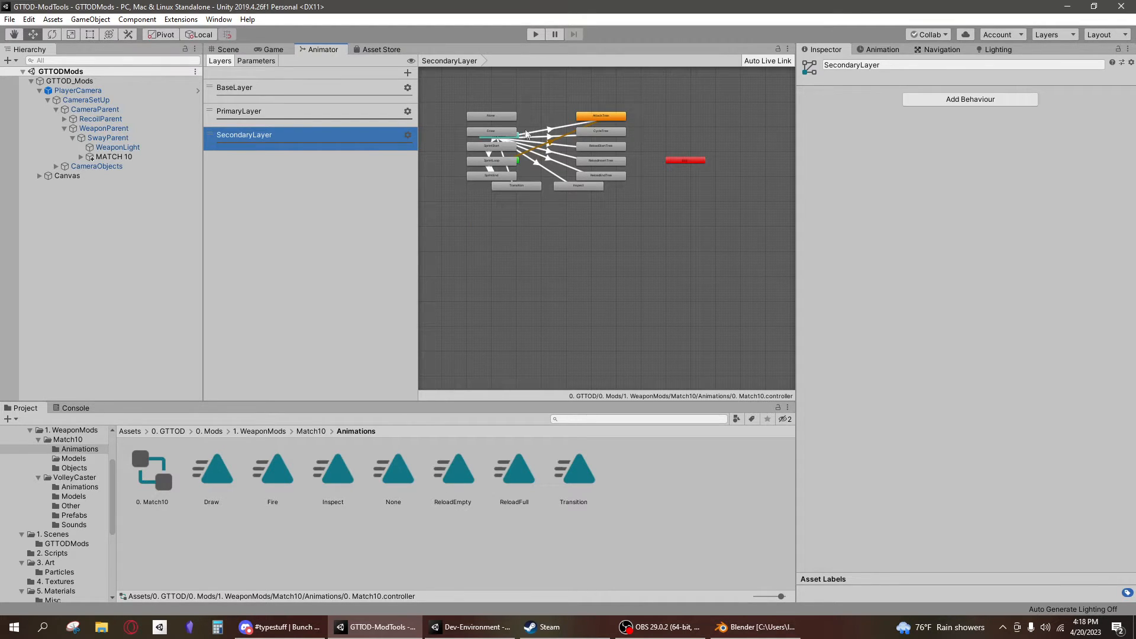
Move the Any State, Entry and Exit nodes above the copied states in the SecondaryLayer, stacked as in the PrimaryLayer.
drag(516, 138, 560, 101)
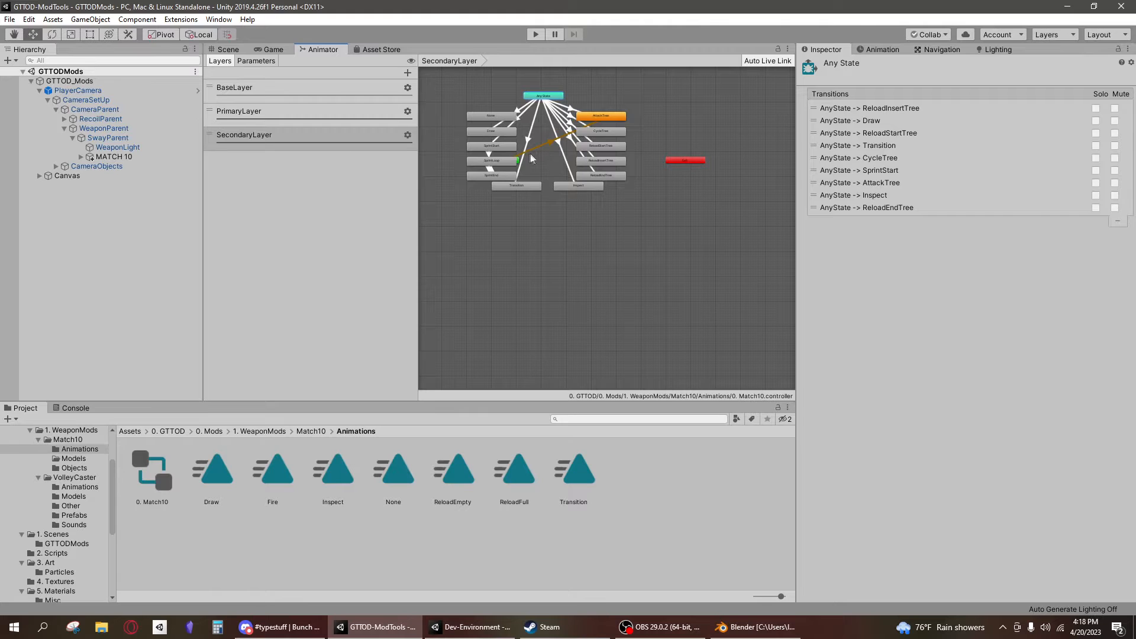
click(521, 162)
click(530, 164)
drag(518, 162, 562, 91)
drag(684, 157, 543, 81)
scroll(510, 133, up, 6)
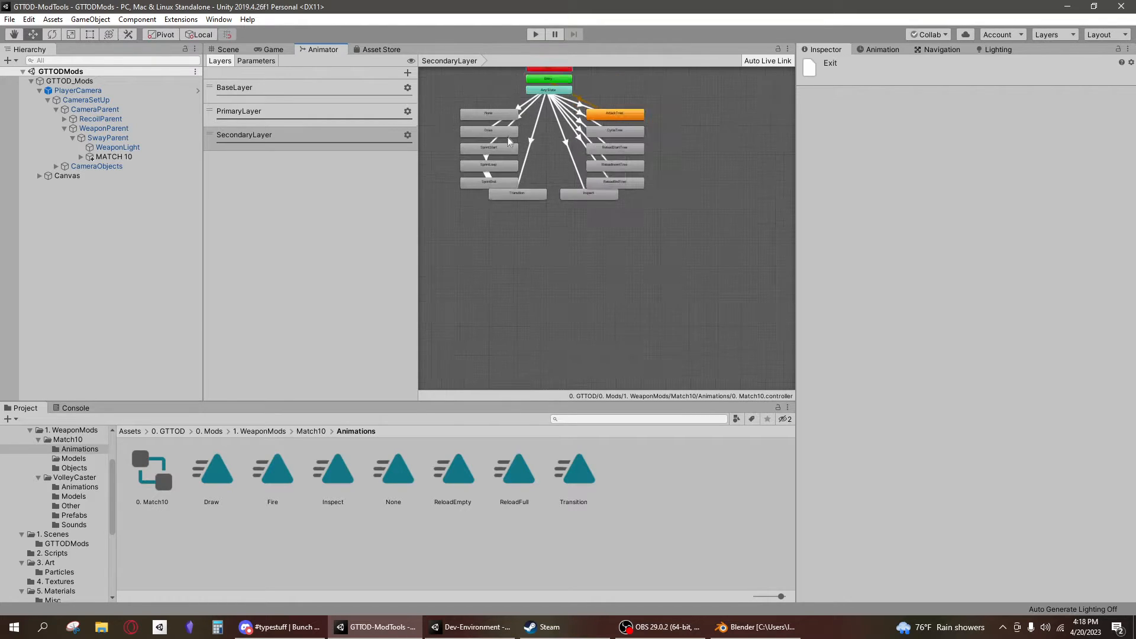
Set the None state as the SecondaryLayer's default state and select its Inspect state.
middle_drag(555, 122, 591, 226)
right_click(501, 189)
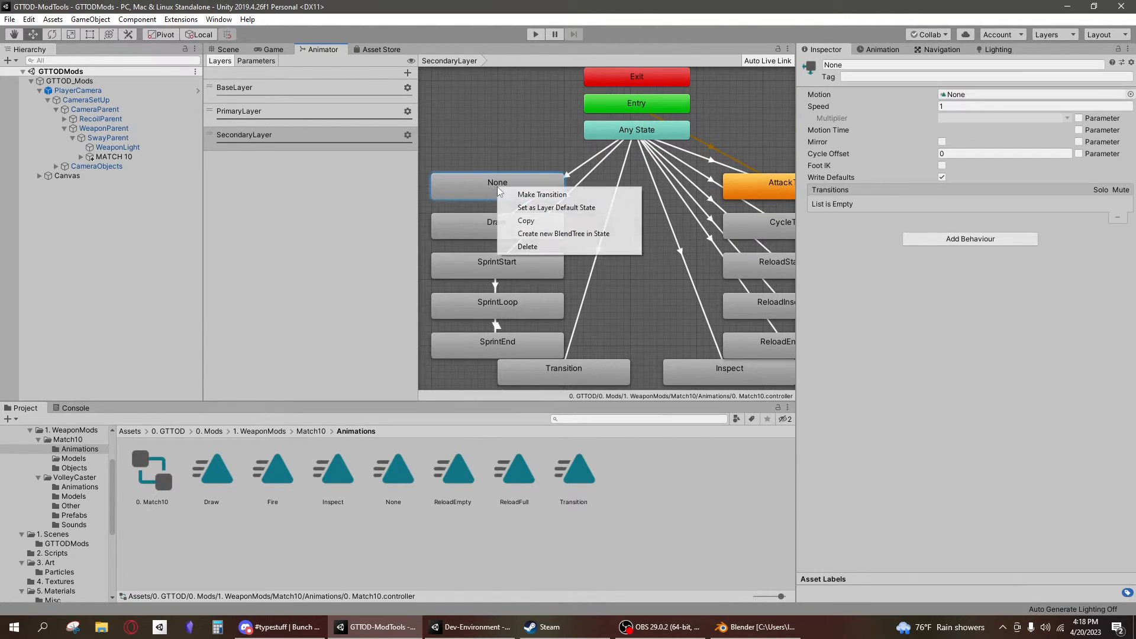
click(527, 210)
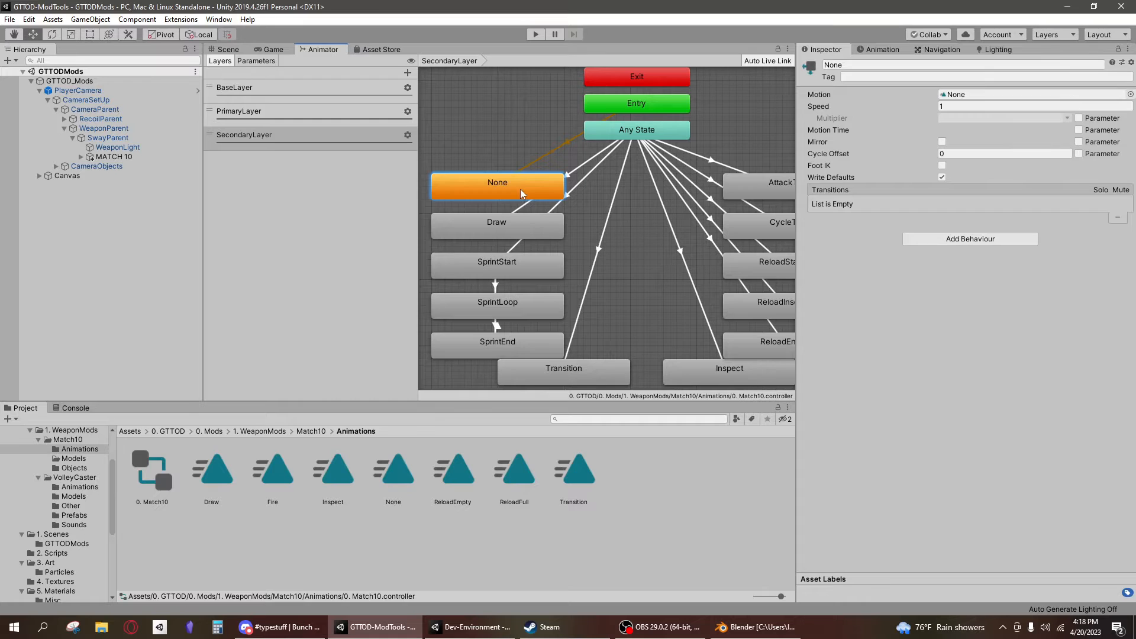
click(318, 110)
click(312, 141)
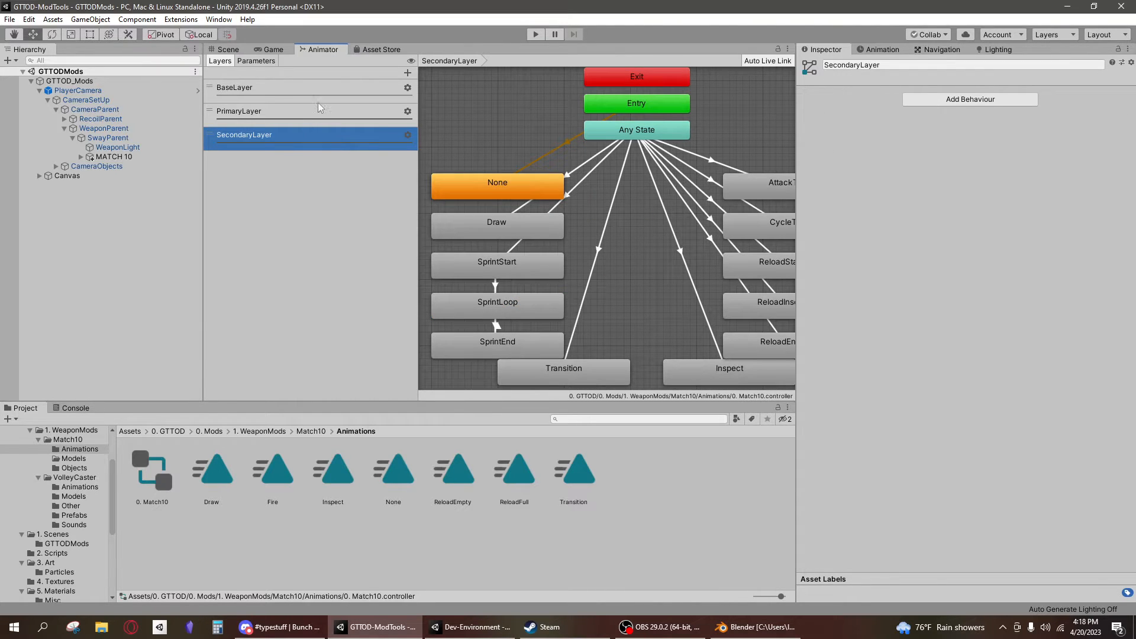
scroll(590, 243, down, 5)
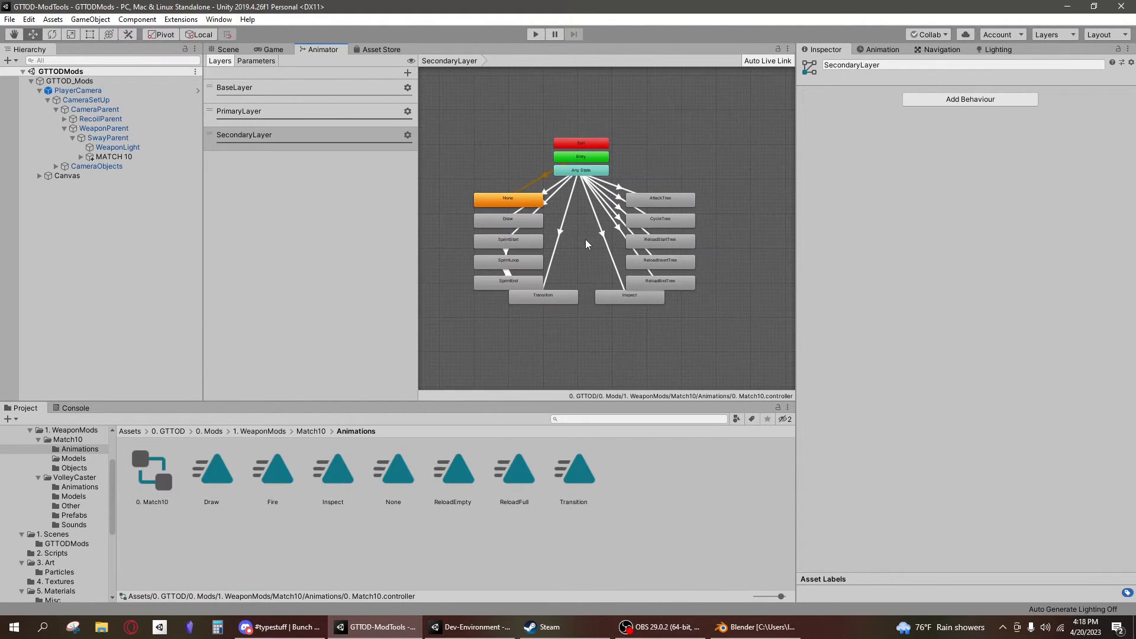
click(620, 295)
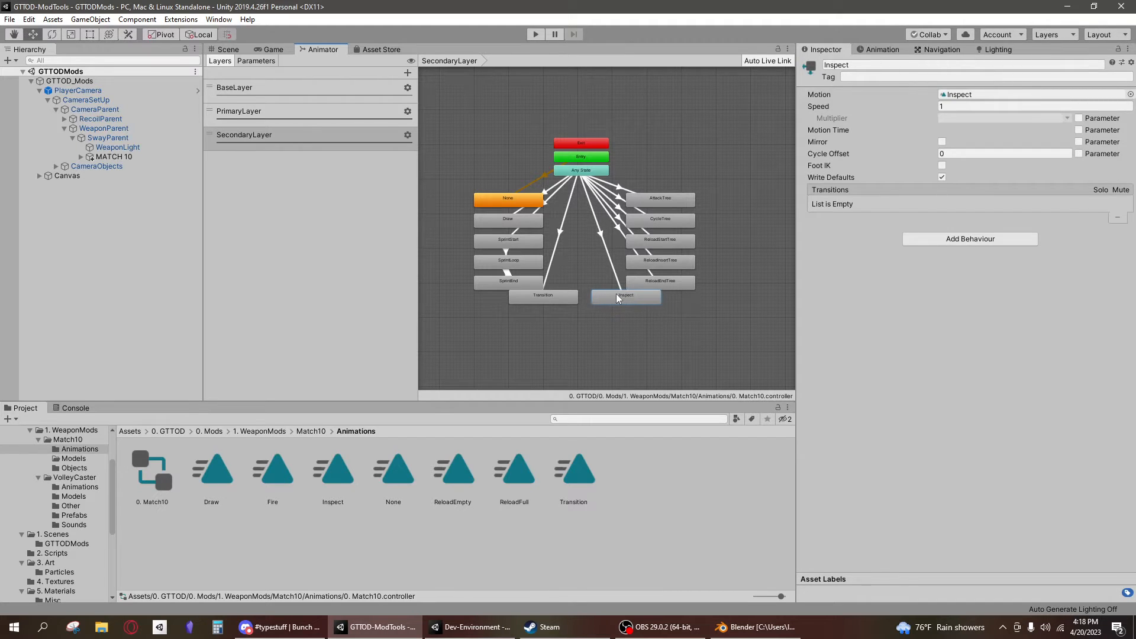
Preview MATCH 10's Draw and Fire animation clips with the game view showing.
click(273, 49)
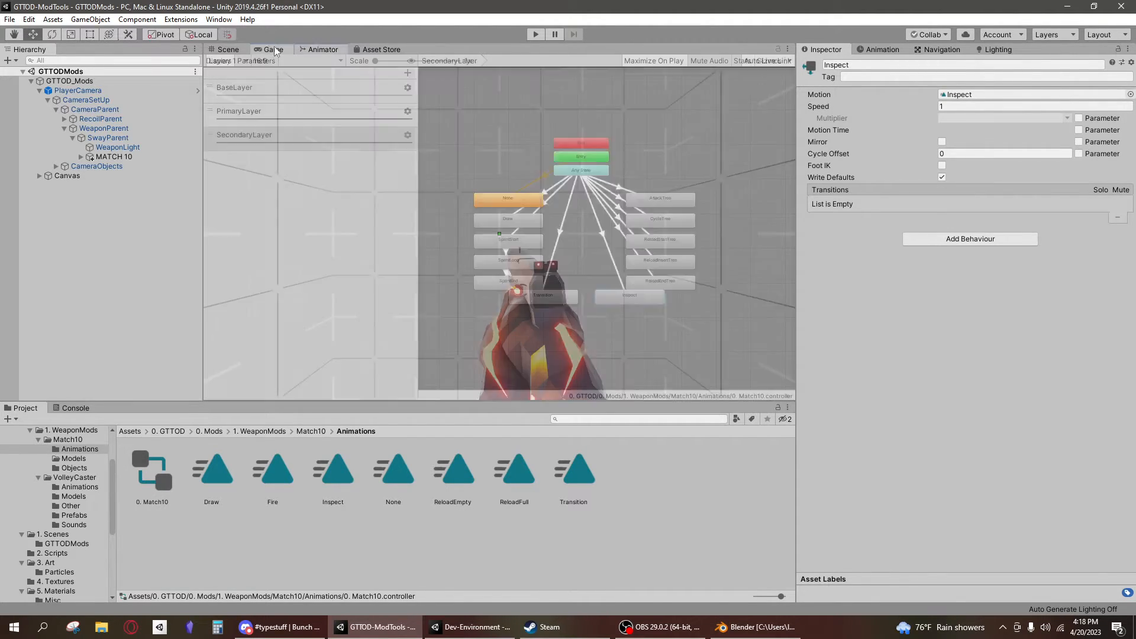
click(92, 158)
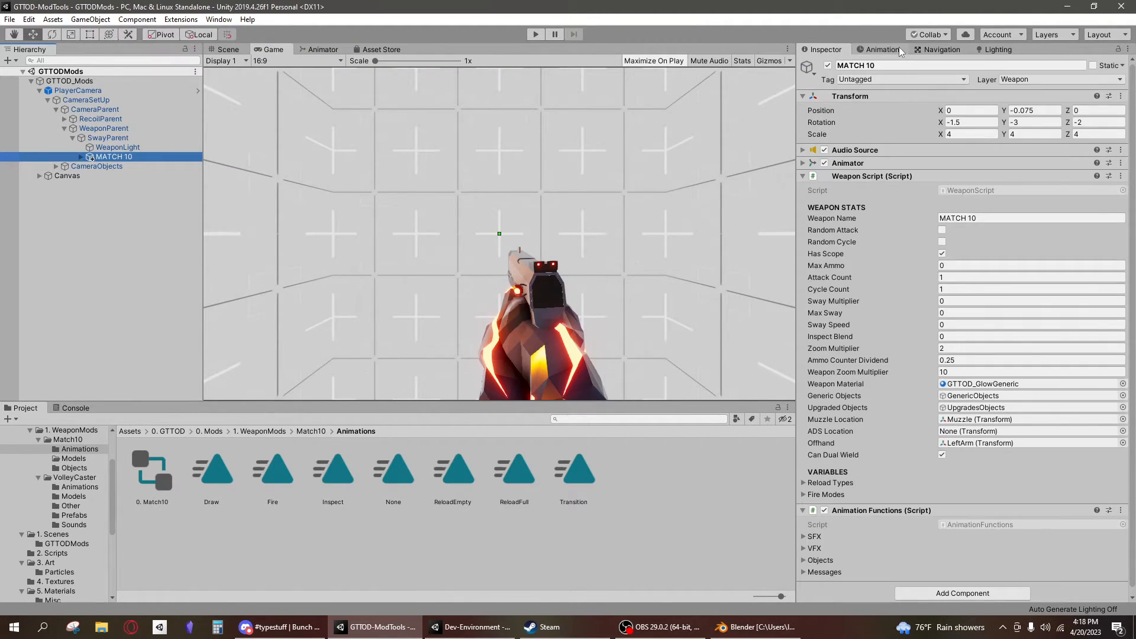
click(881, 50)
click(883, 60)
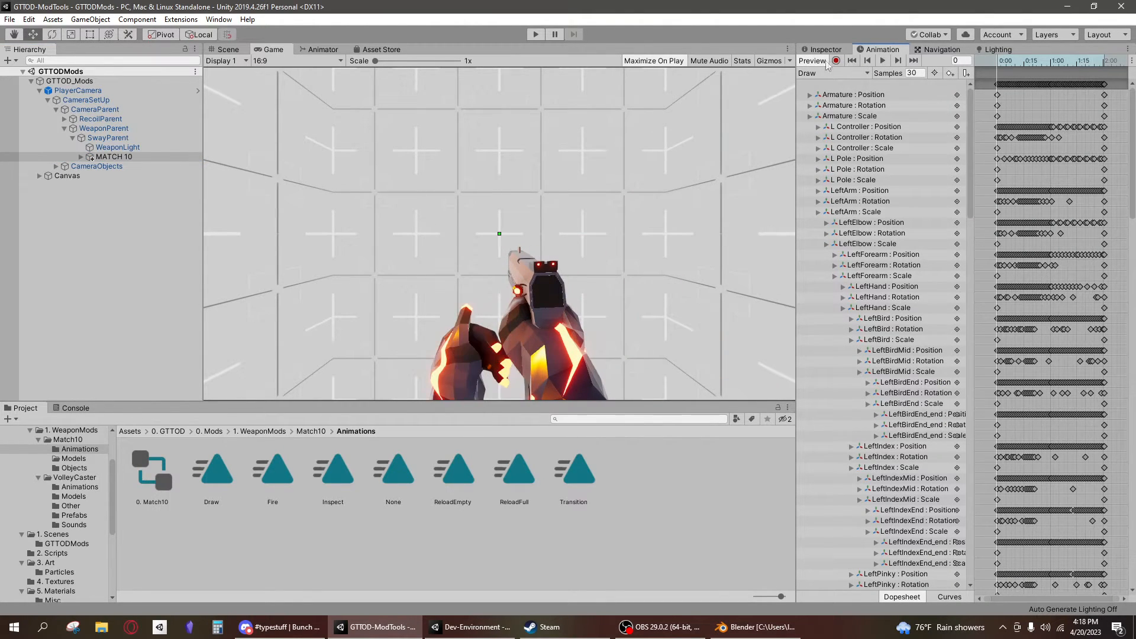
click(827, 73)
click(823, 98)
click(882, 61)
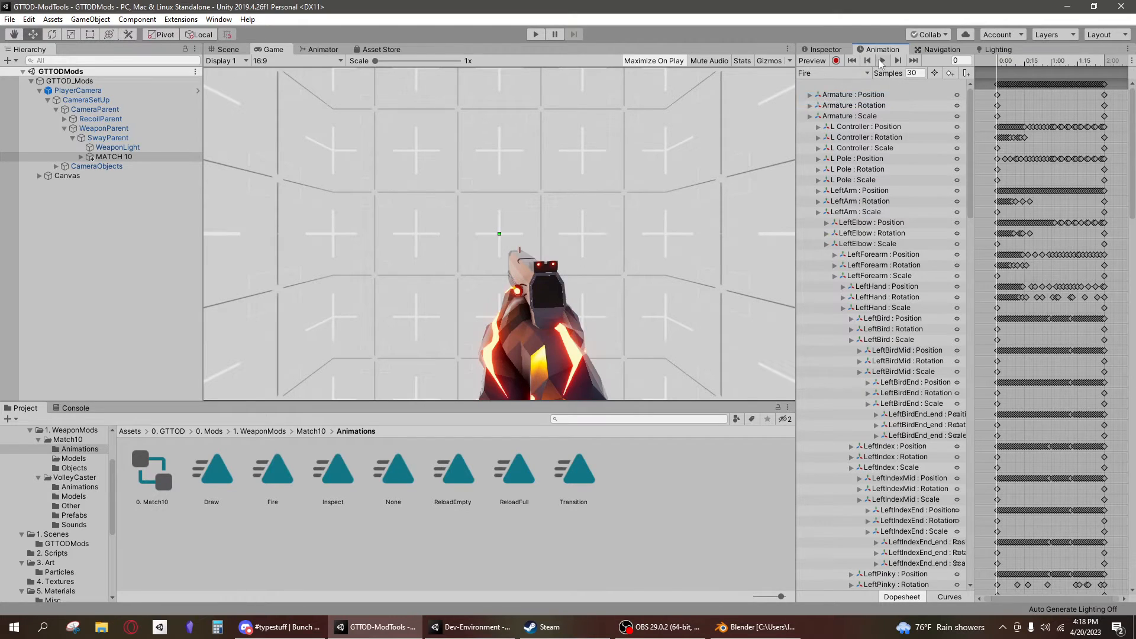
Play the Inspect animation clip on MATCH 10.
click(860, 73)
click(826, 110)
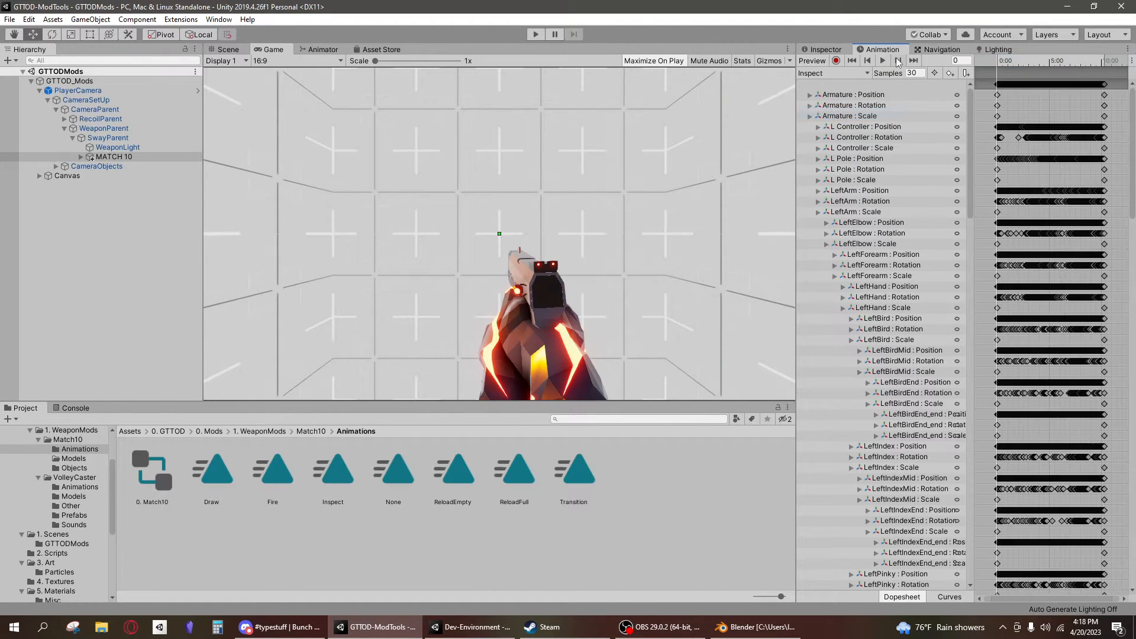
click(885, 60)
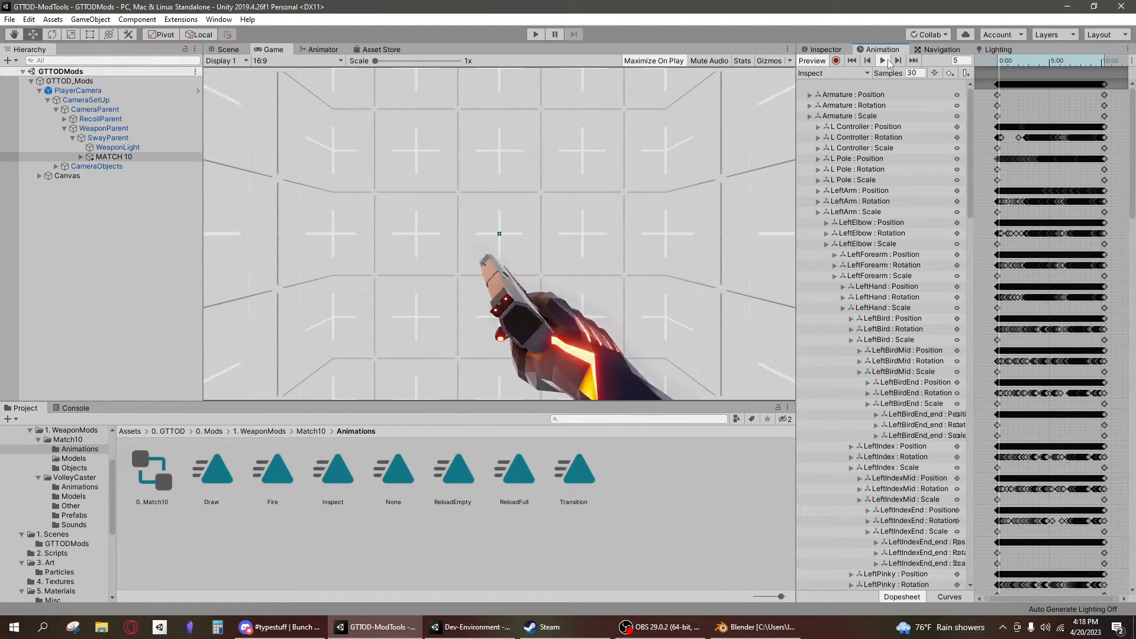
click(934, 76)
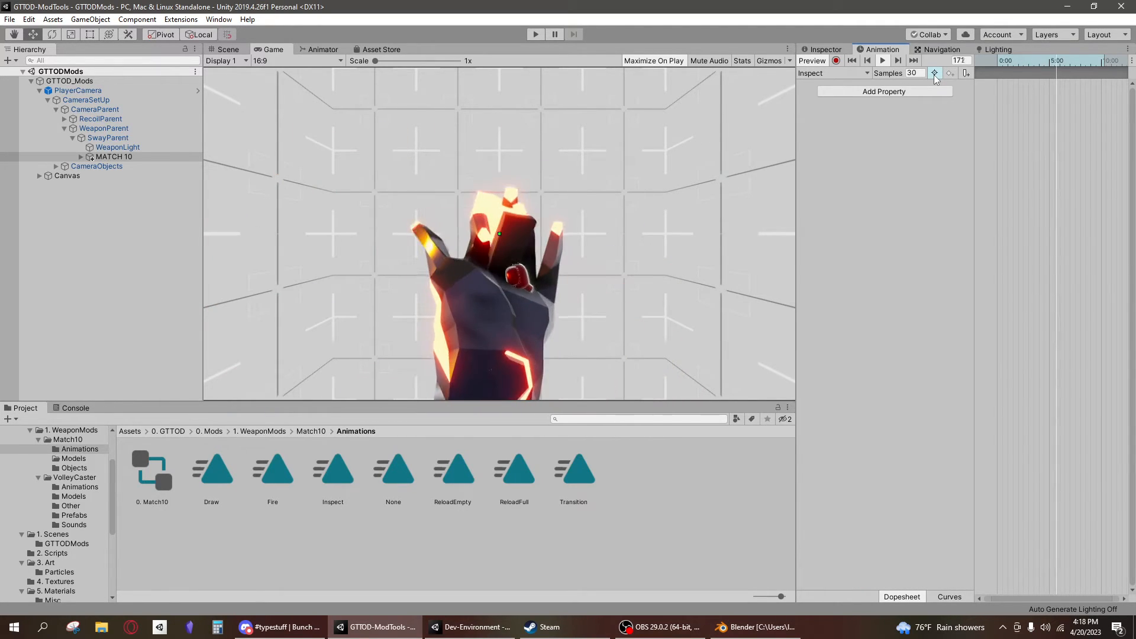
Show all properties of the None clip and delete every keyframe except those at frame 0.
click(852, 73)
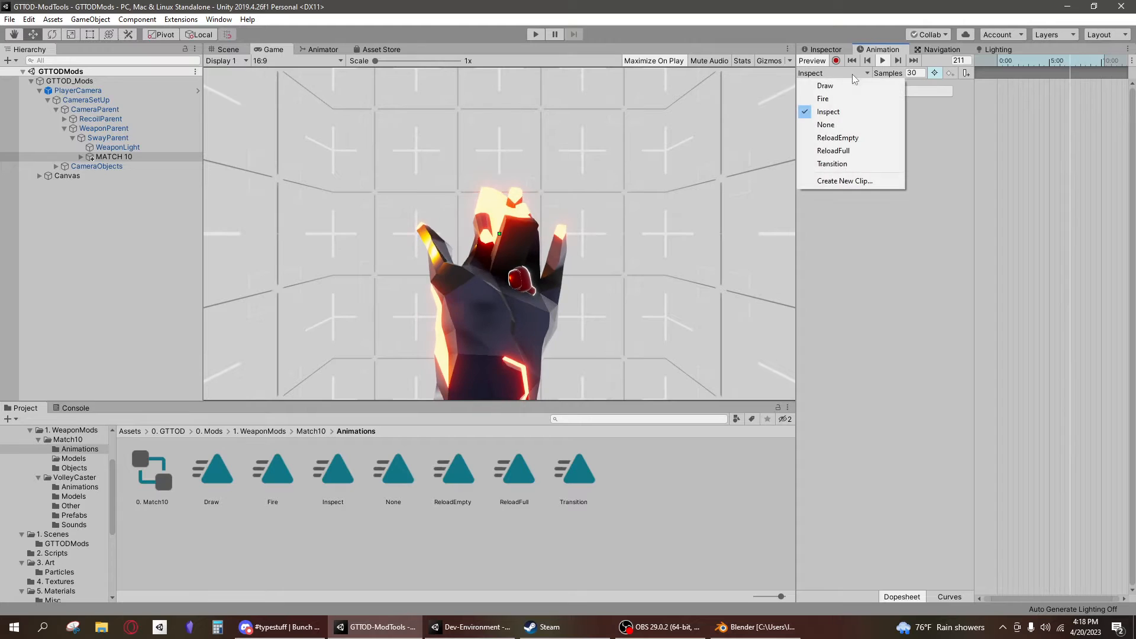
click(826, 125)
click(935, 73)
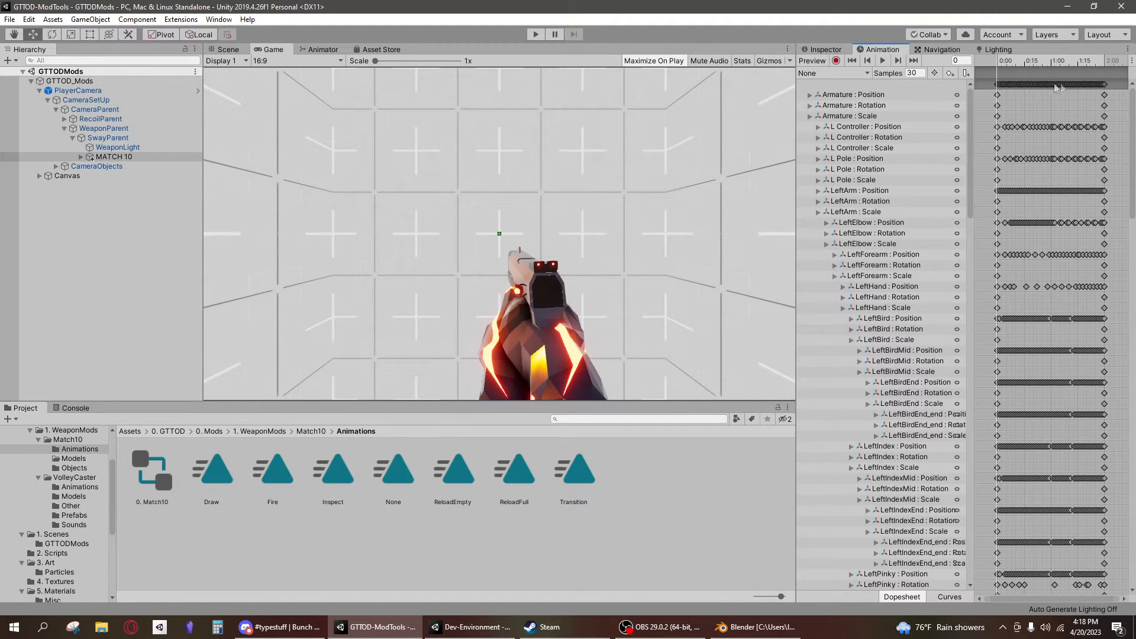
scroll(994, 97, up, 3)
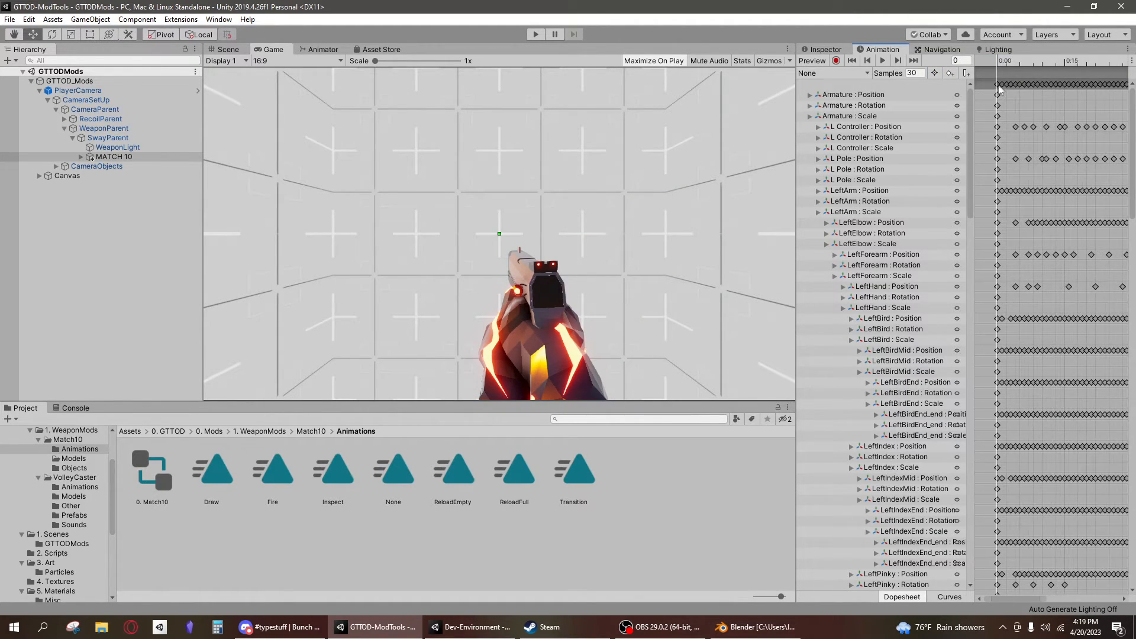
click(999, 84)
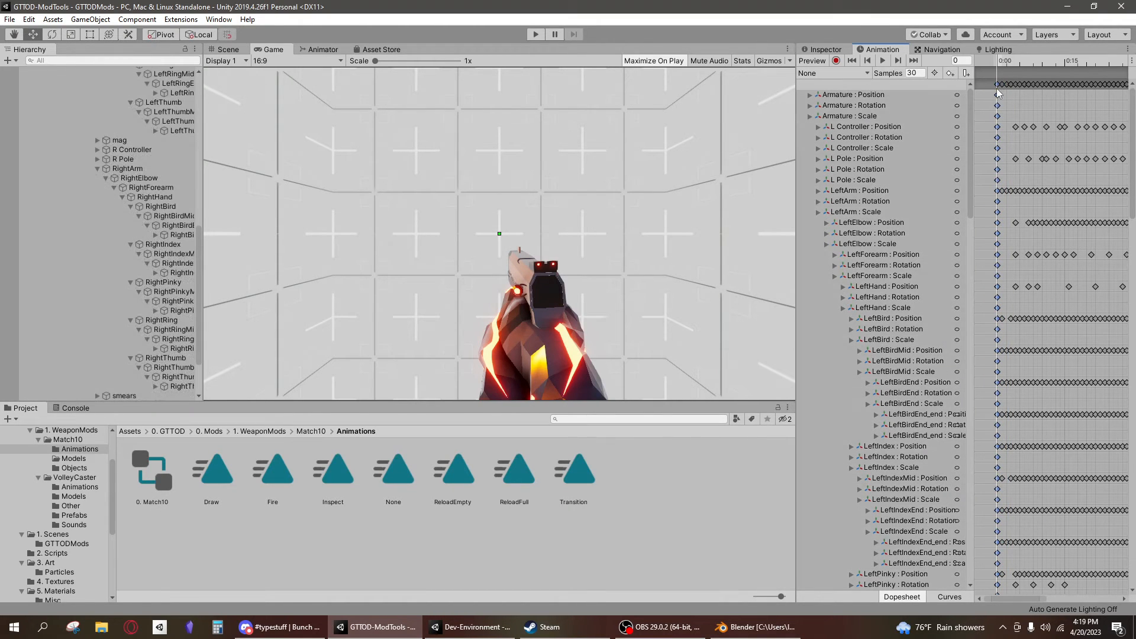
scroll(998, 93, down, 4)
drag(1119, 84, 996, 89)
key(Delete)
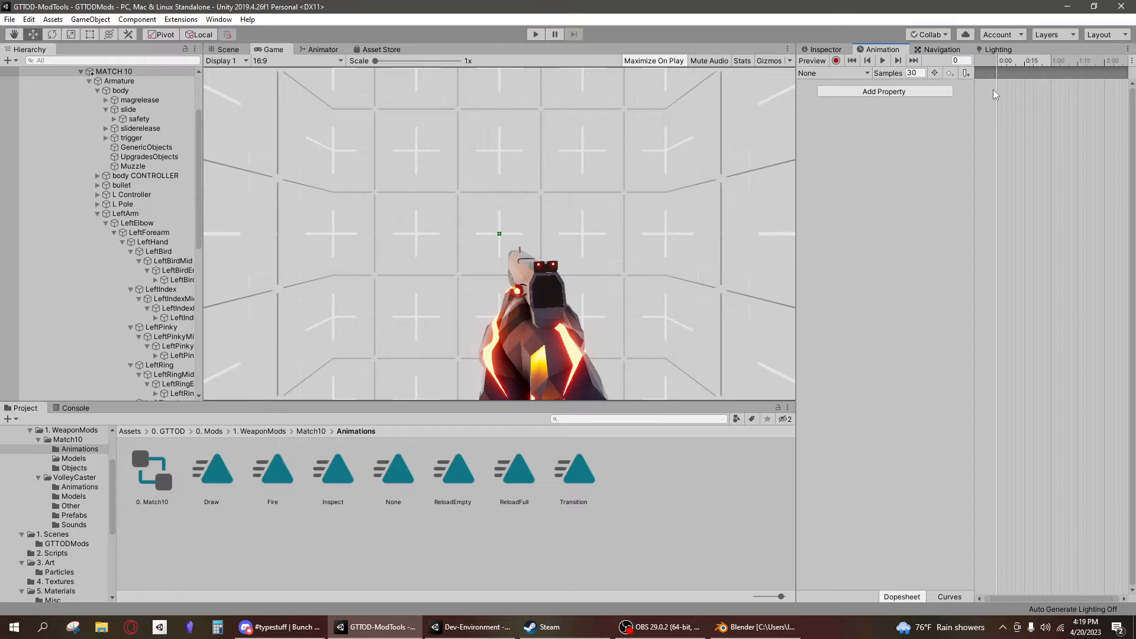
key(ctrl+z)
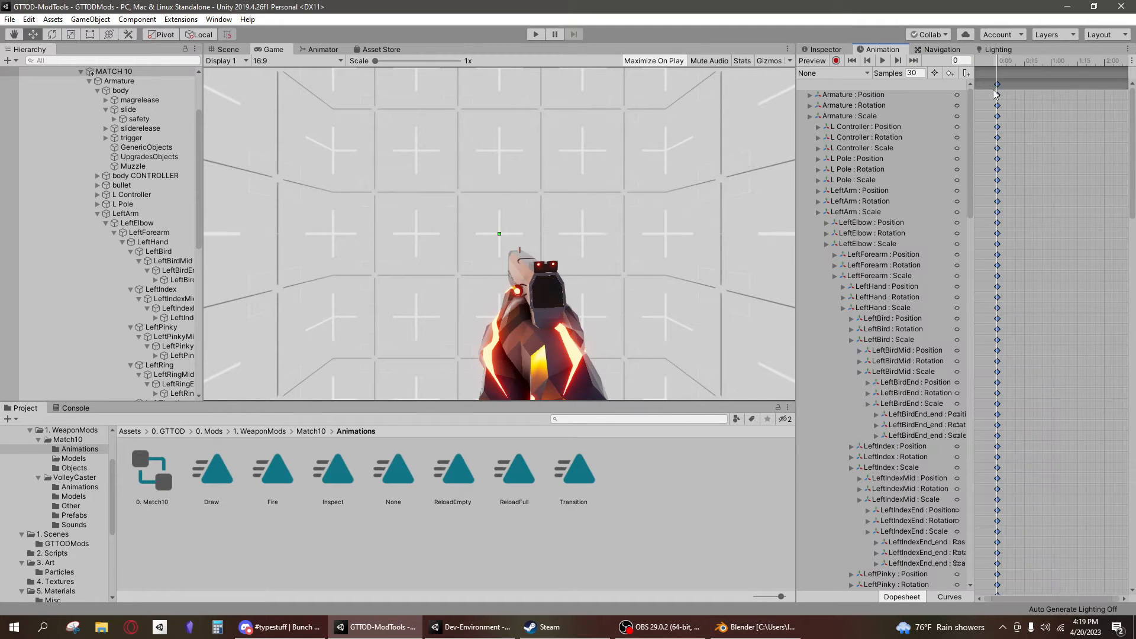
Play the ReloadEmpty and ReloadFull clips, and scrub through the ReloadFull timeline.
click(846, 75)
click(838, 137)
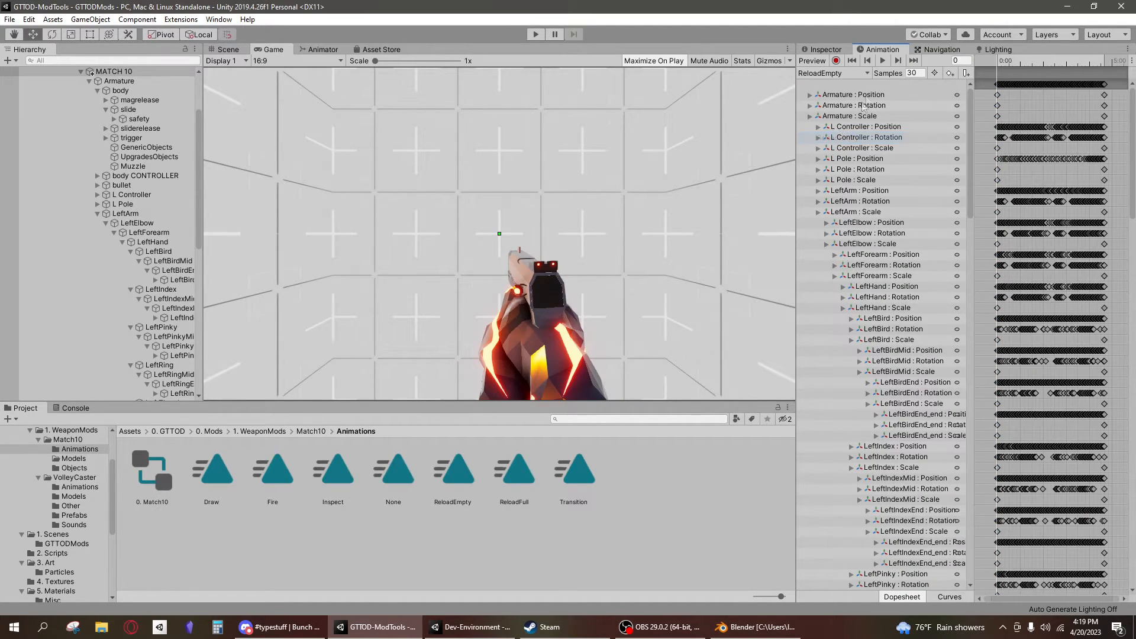
click(883, 60)
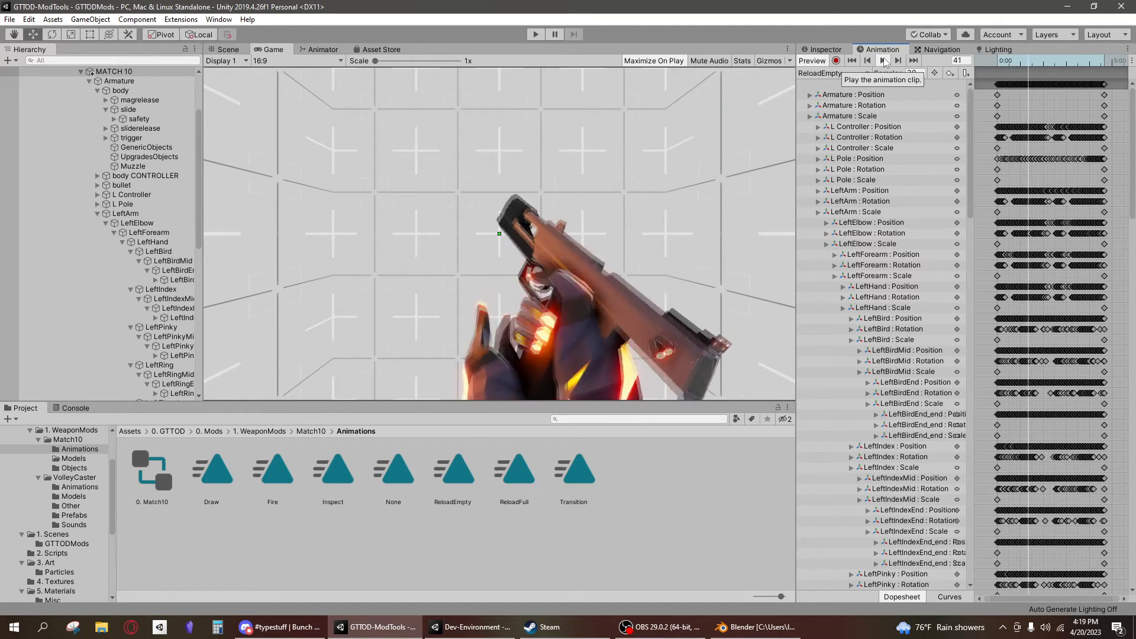
click(852, 74)
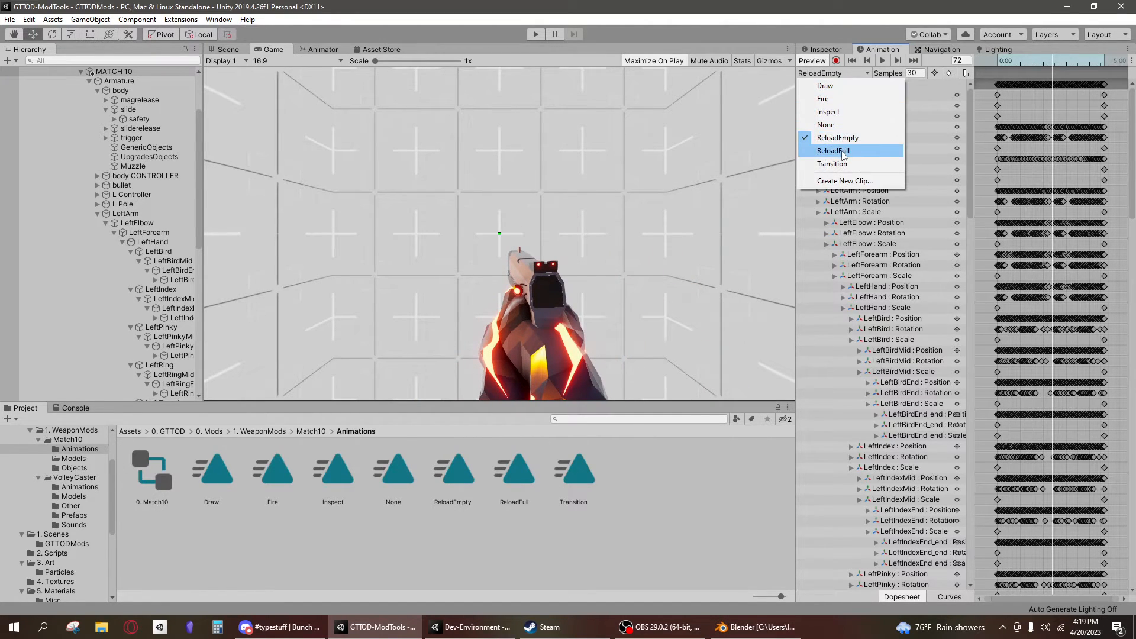
click(838, 148)
click(883, 60)
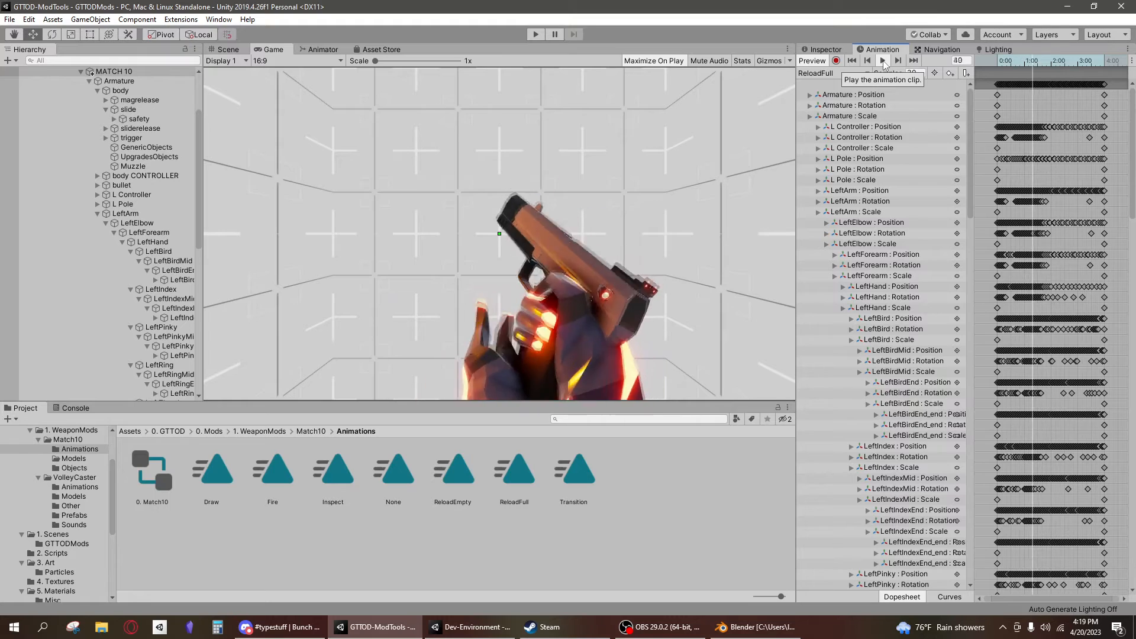
mouse_move(1028, 64)
mouse_down()
mouse_move(1012, 66)
mouse_move(1036, 70)
mouse_move(1012, 75)
mouse_up()
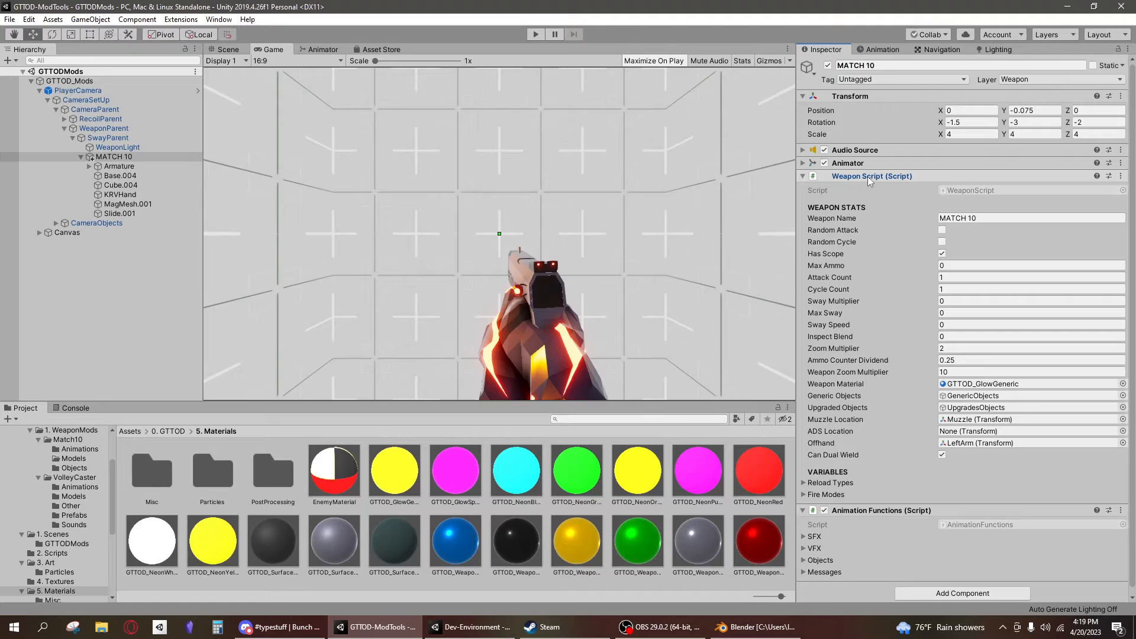
Add a keyframe for all properties at frame 20 of MATCH 10's Transition clip.
click(868, 176)
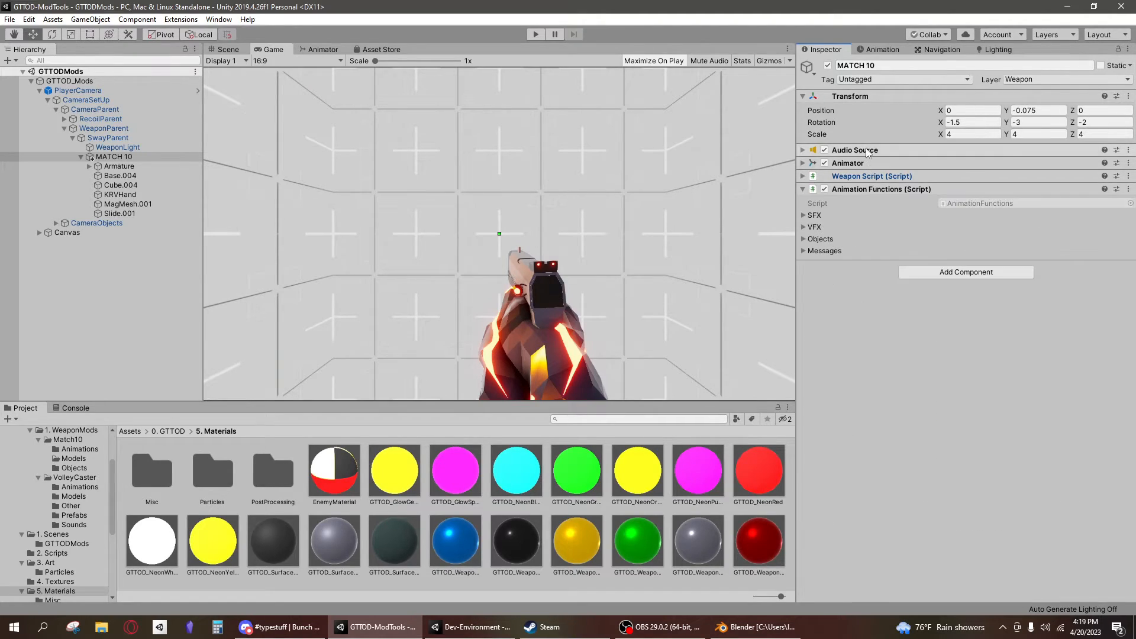
click(884, 49)
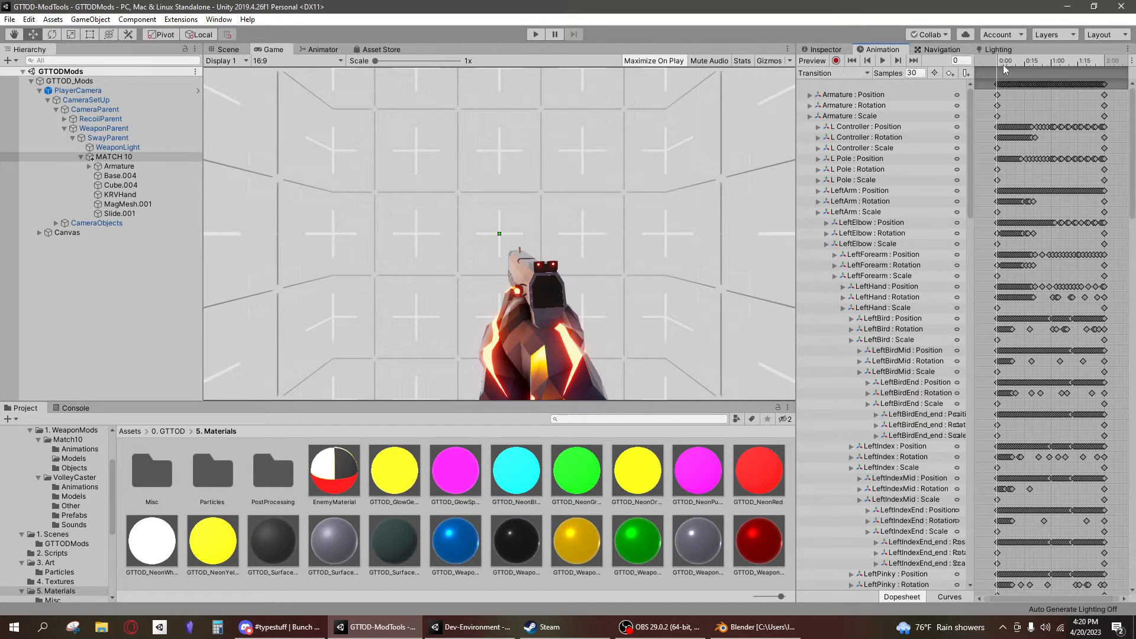
drag(997, 65, 1032, 66)
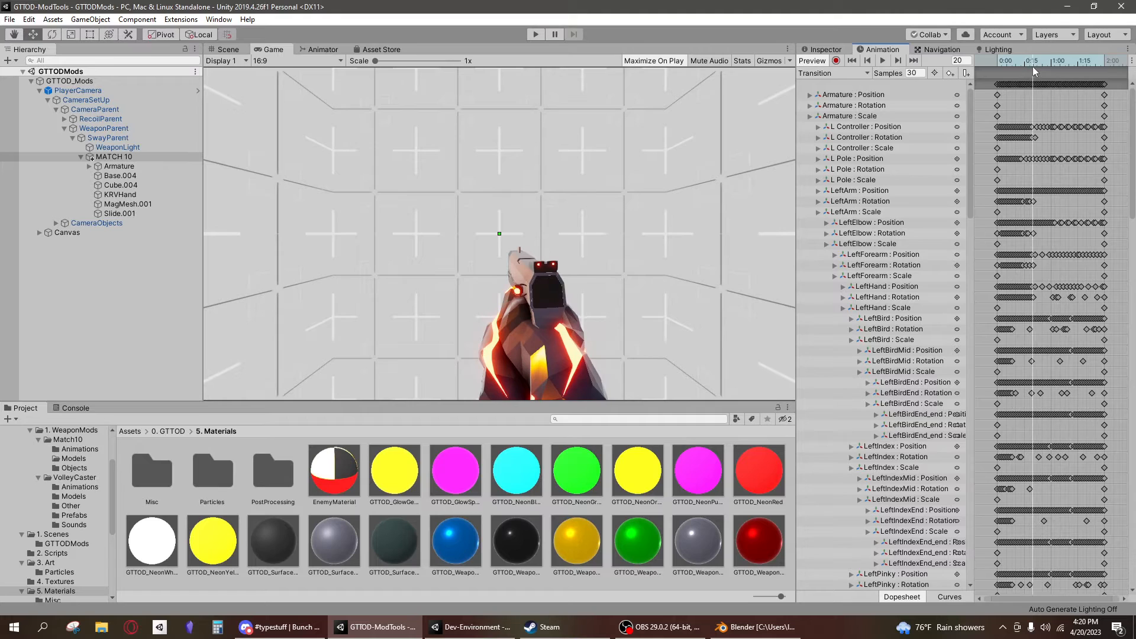
click(865, 60)
click(867, 60)
click(868, 61)
click(893, 62)
click(893, 62)
click(892, 62)
click(949, 73)
Delete every keyframe after frame 20 in the Transition clip.
key(f)
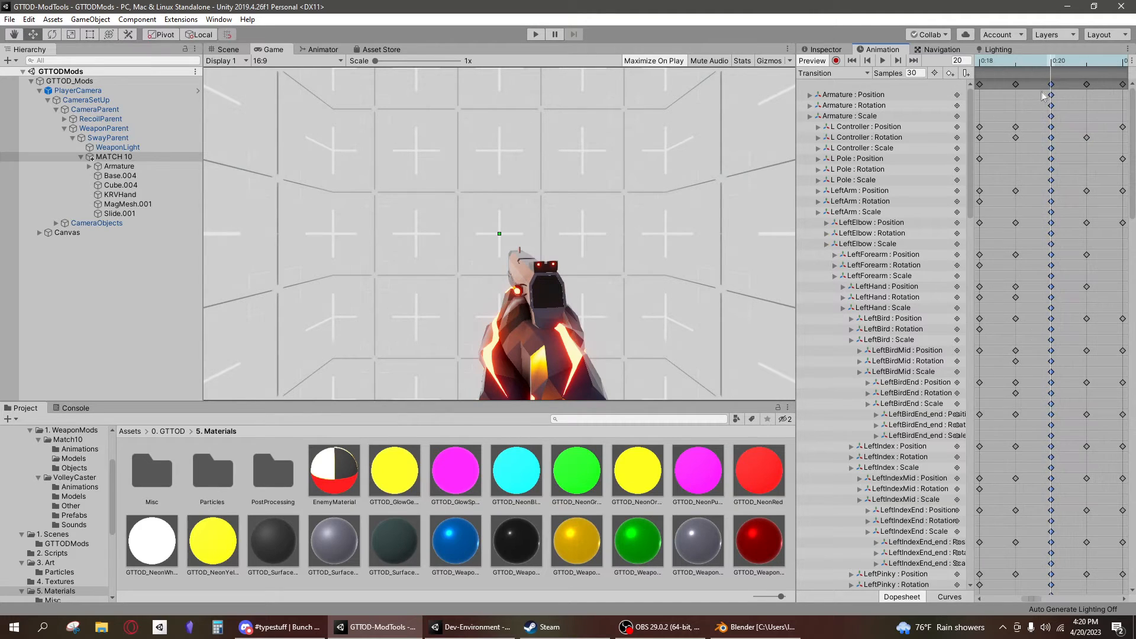
click(1086, 84)
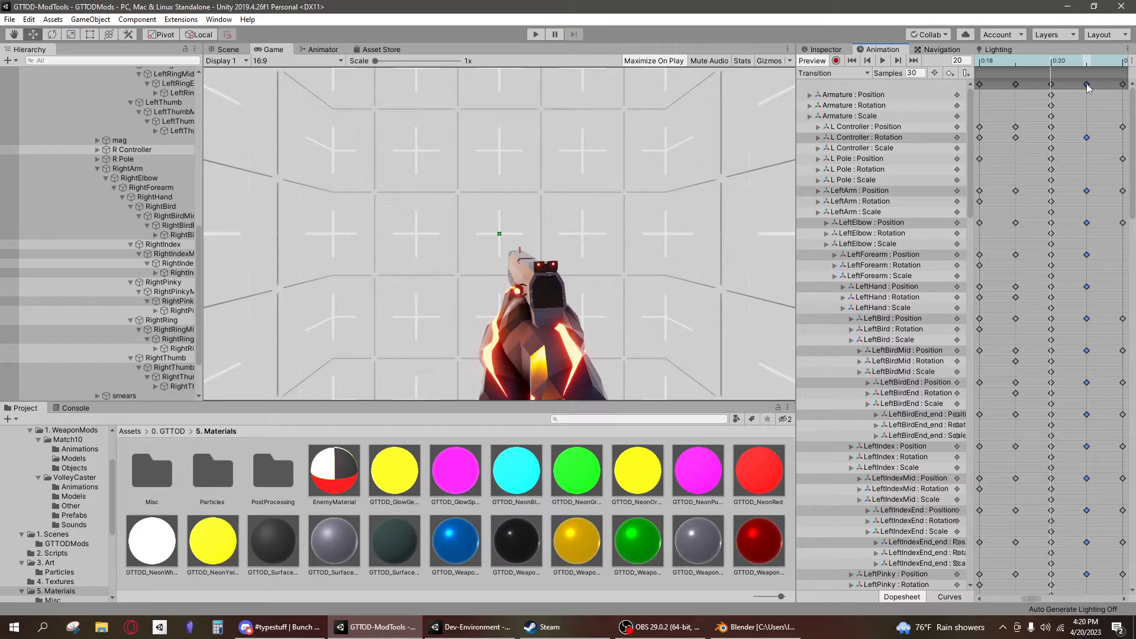
key(a)
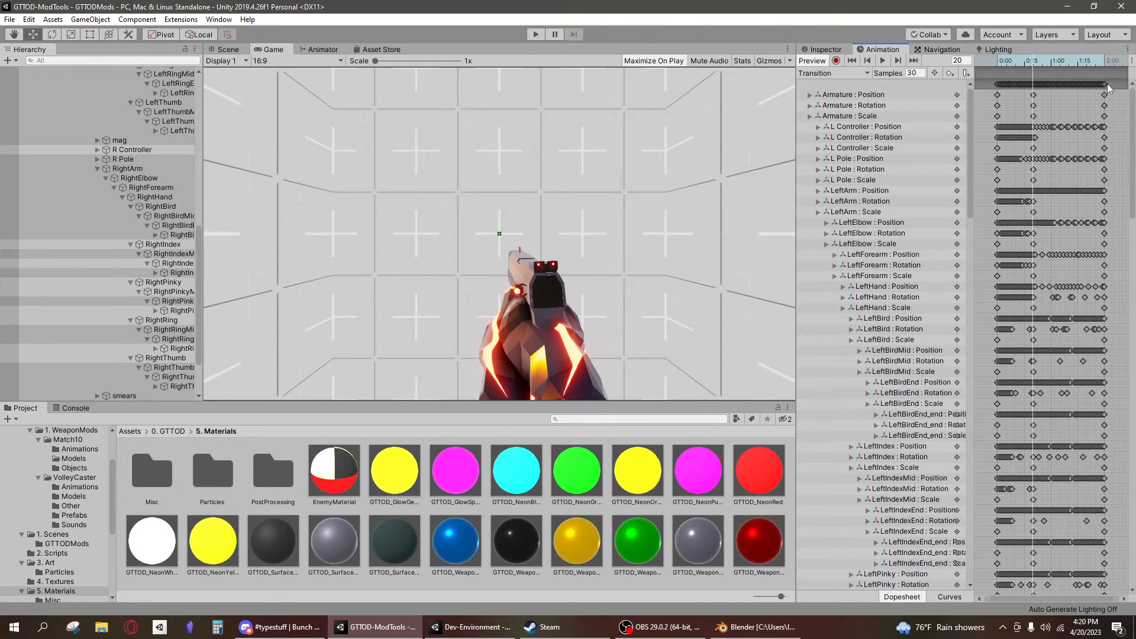
shift+click(1105, 84)
key(Delete)
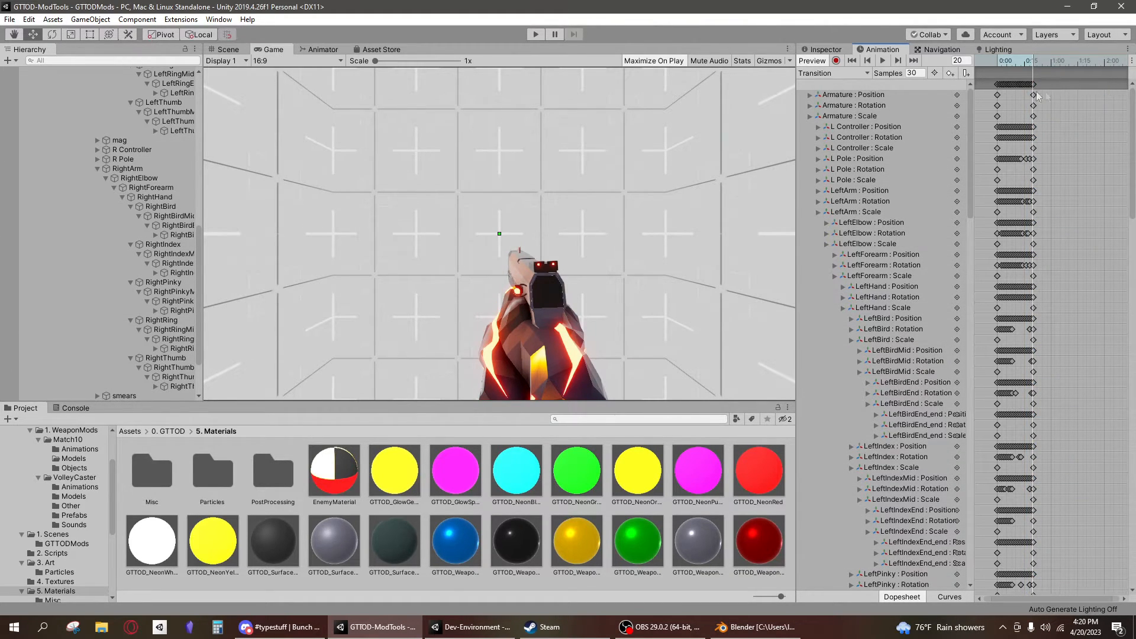
Play the trimmed Transition clip and return to its first frame.
click(888, 62)
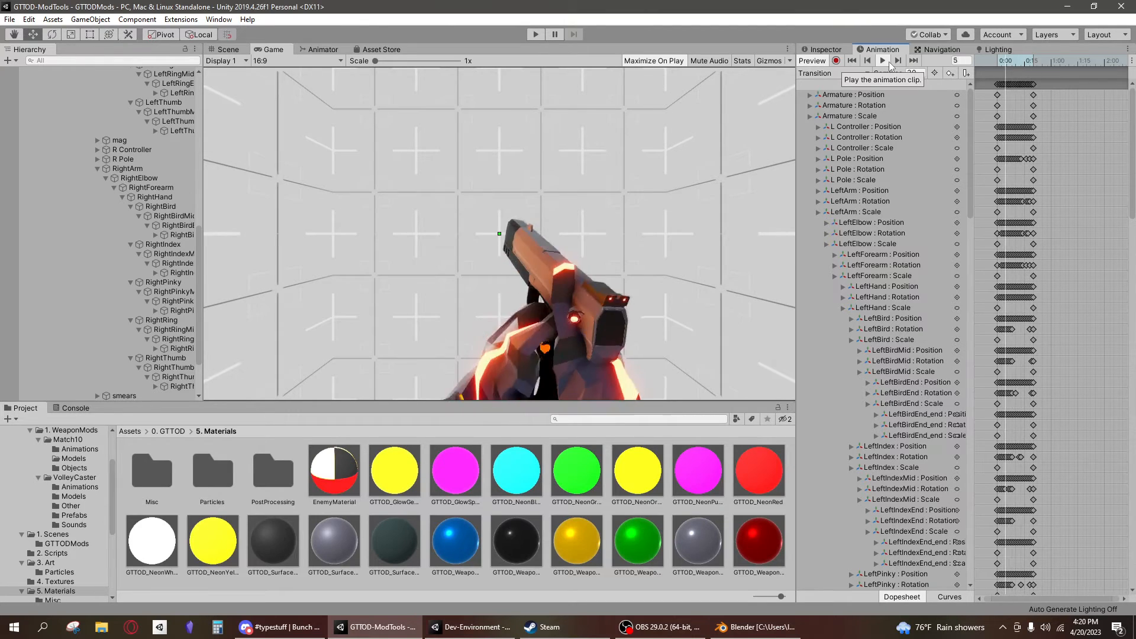
click(889, 62)
click(854, 61)
Add an animation event at the last frame of the Transition clip and set its function to TransitionEnd.
click(914, 61)
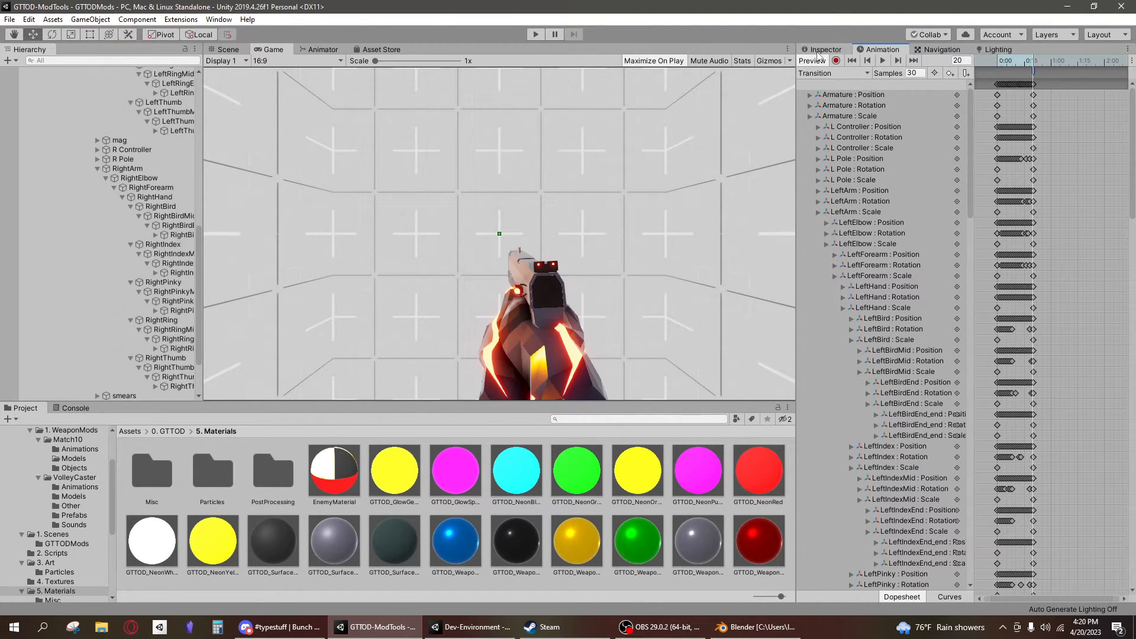
click(820, 51)
click(881, 50)
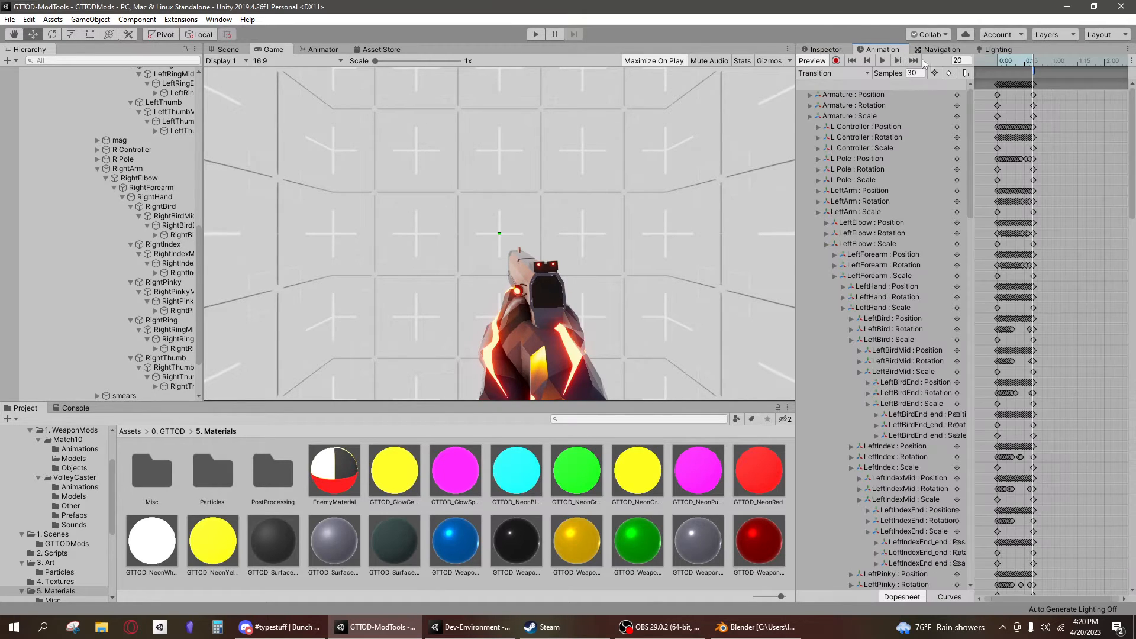
click(966, 73)
click(930, 93)
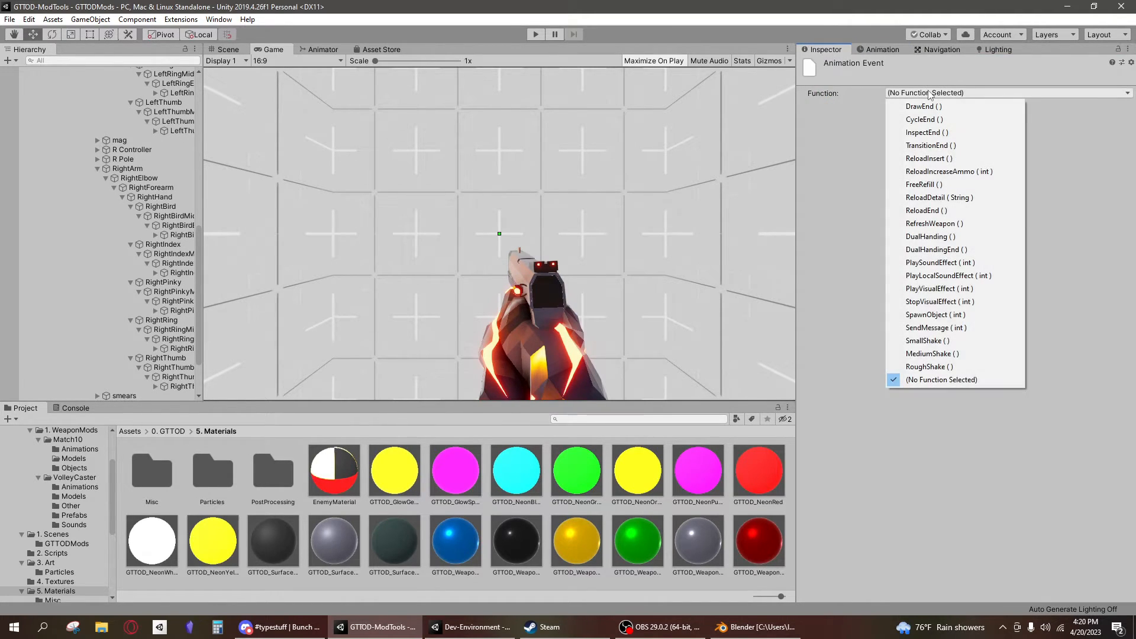
click(935, 145)
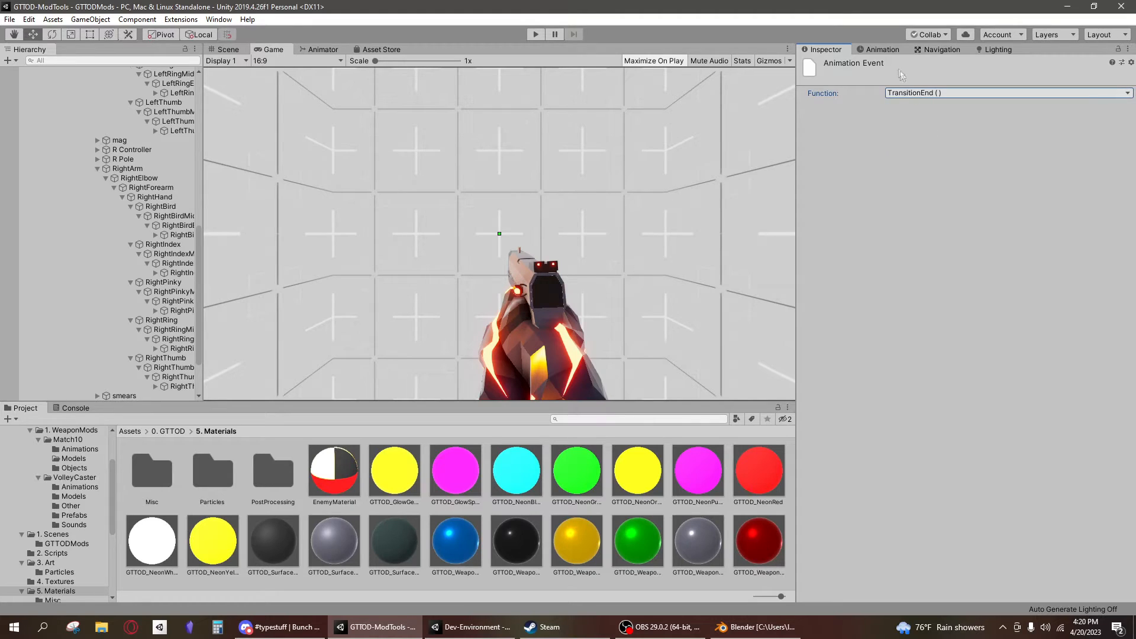
Add an animation event at frame 0 of the Transition clip and set its function to MediumShake.
click(880, 50)
click(853, 61)
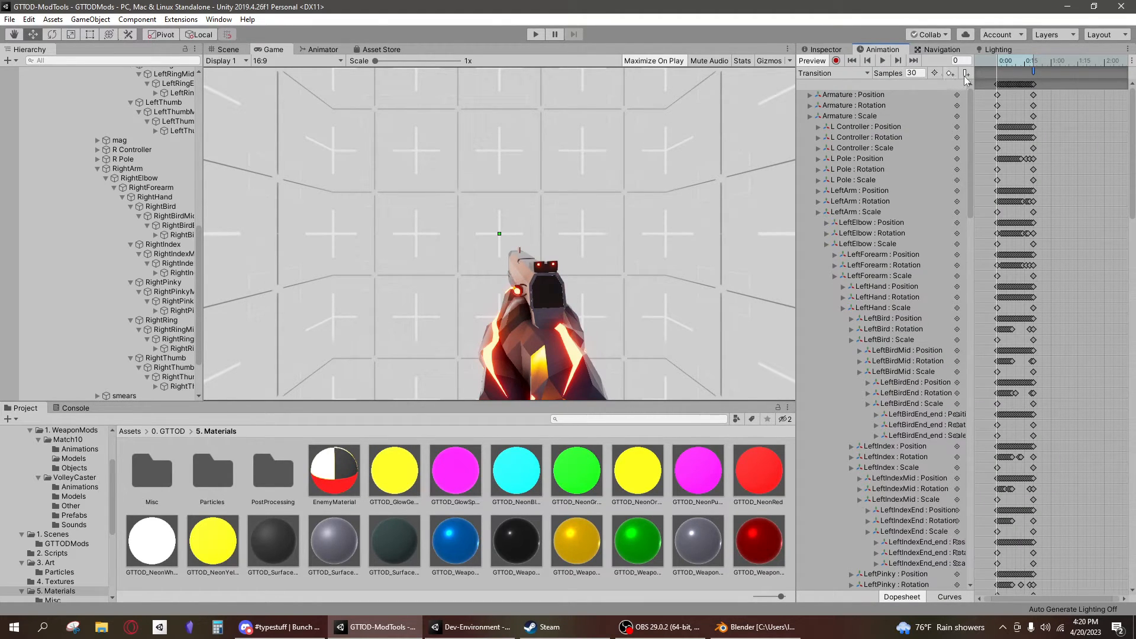
click(824, 50)
click(1006, 93)
click(940, 336)
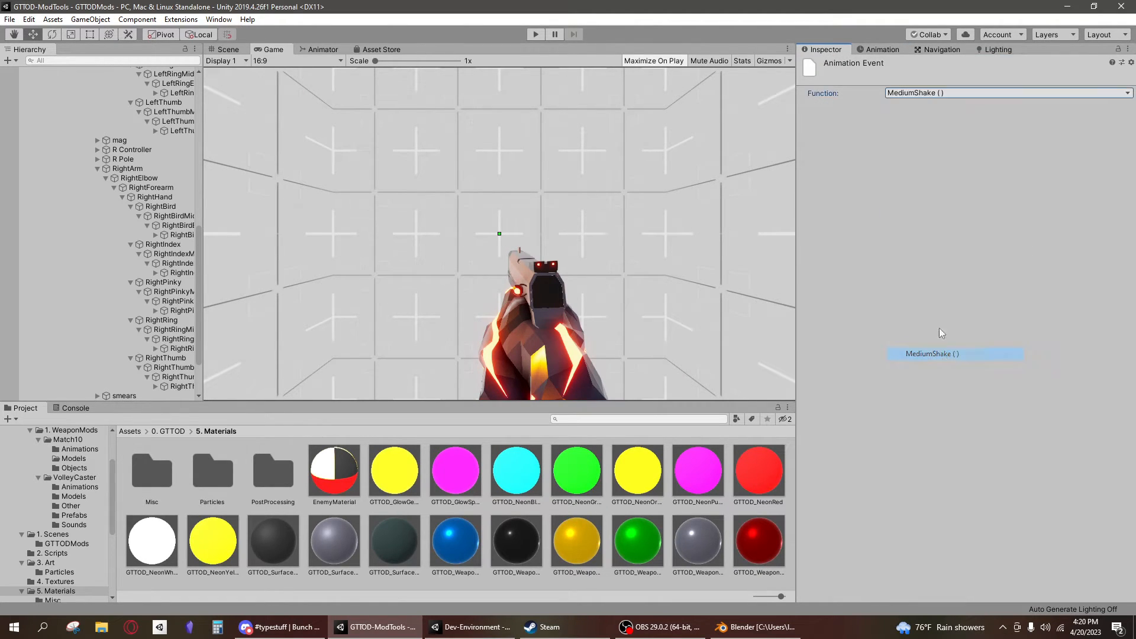
Find frame 4 of the Transition clip and add an animation event there that calls MediumShake.
click(891, 49)
click(881, 60)
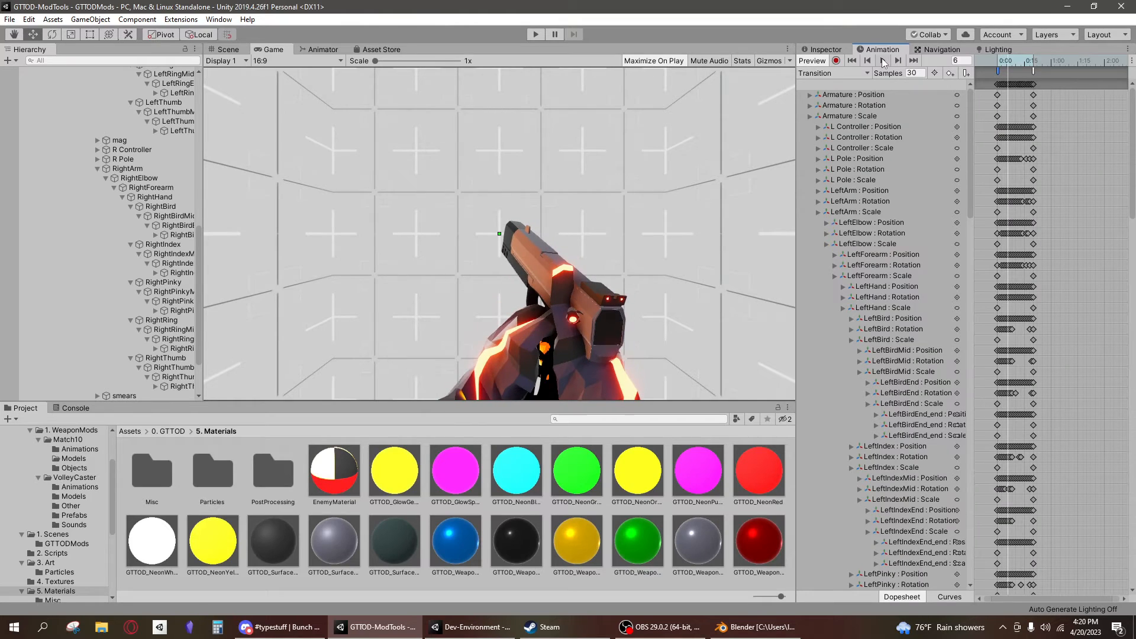
click(869, 60)
click(868, 60)
click(869, 60)
click(869, 61)
click(900, 63)
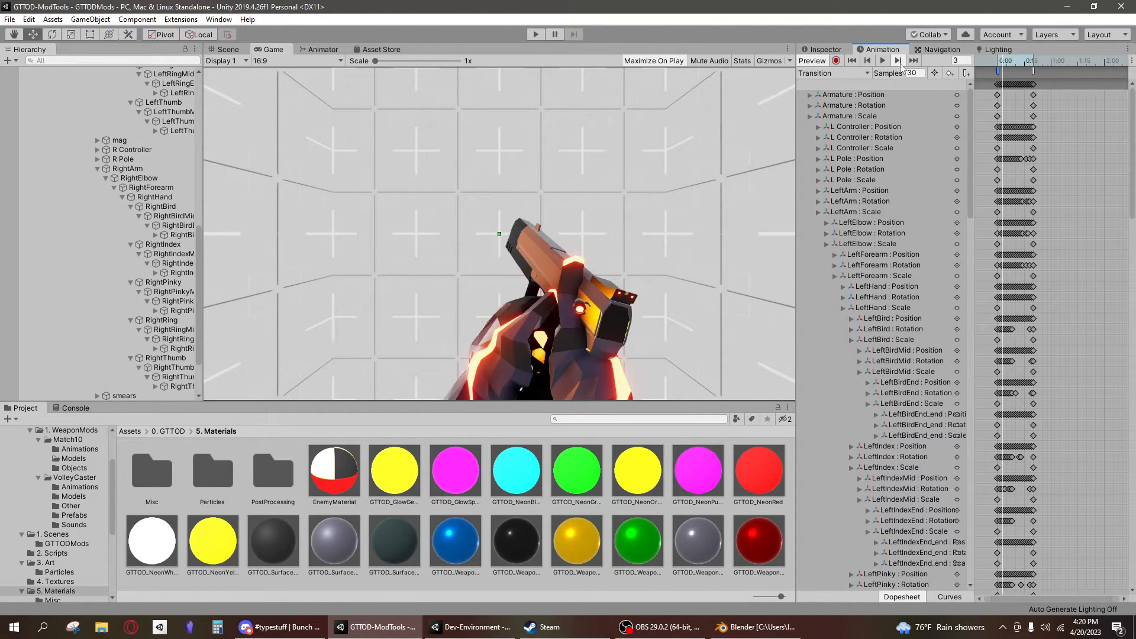
click(900, 63)
click(901, 62)
click(868, 61)
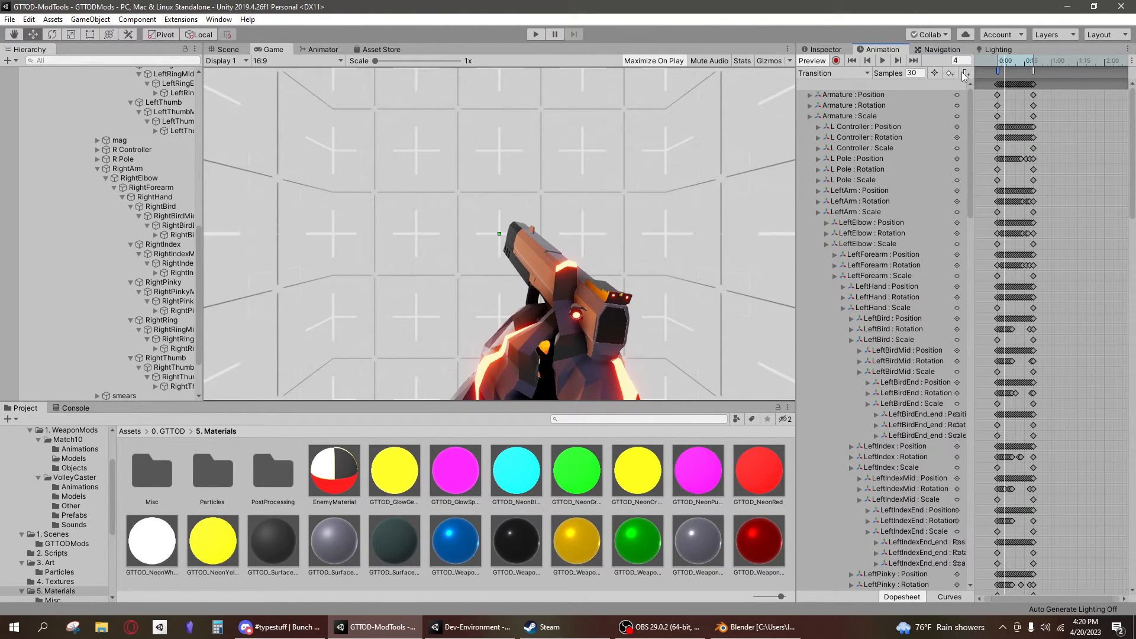
click(826, 49)
click(1006, 93)
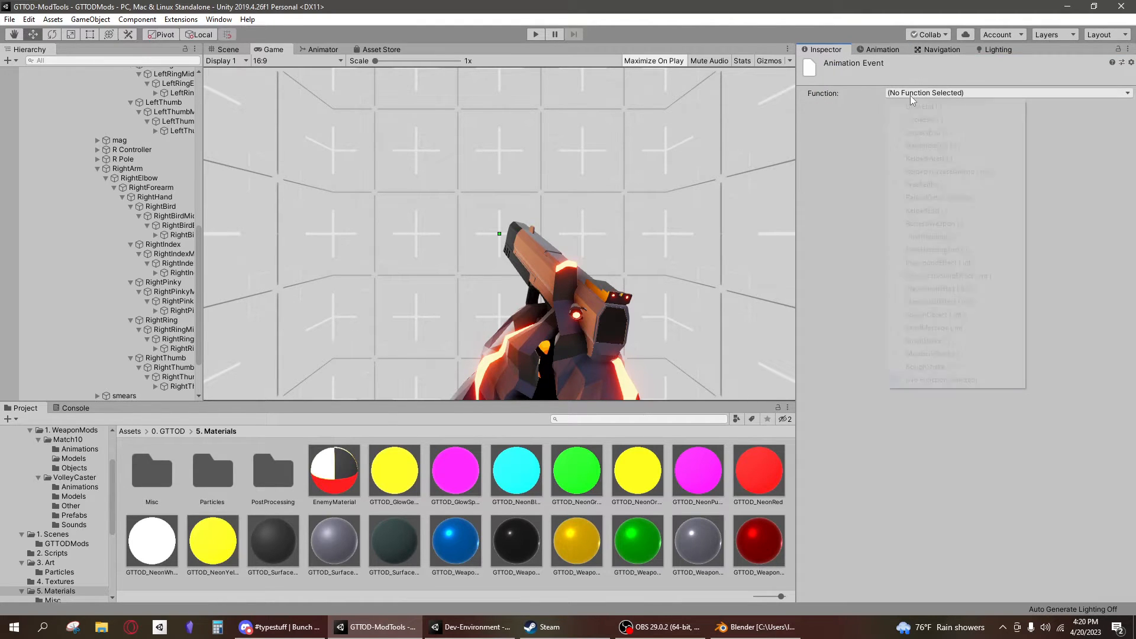
click(954, 352)
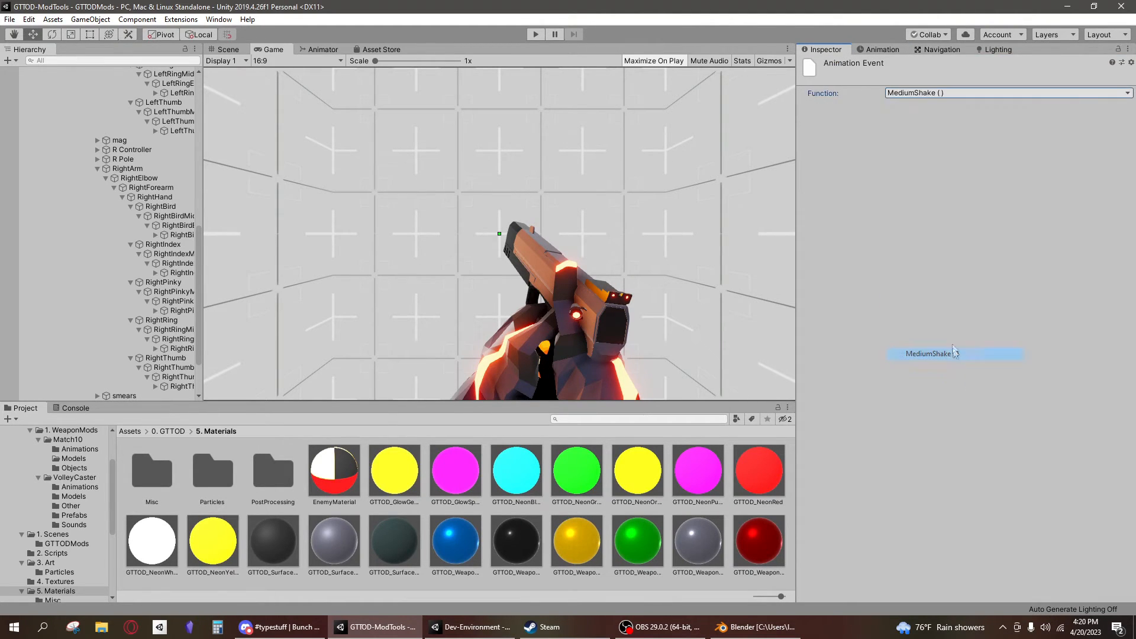
Add another MediumShake animation event at frame 13 of the Transition clip.
click(893, 57)
click(886, 59)
click(886, 59)
click(871, 59)
click(871, 59)
click(871, 60)
click(871, 59)
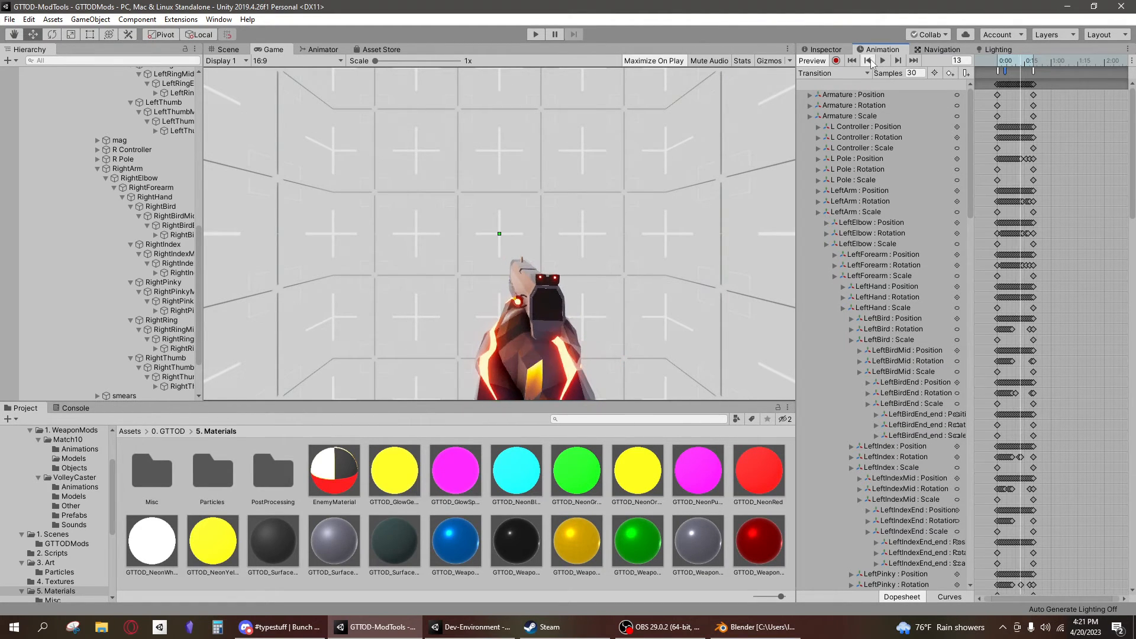
click(871, 62)
click(897, 60)
click(828, 51)
click(914, 96)
click(923, 355)
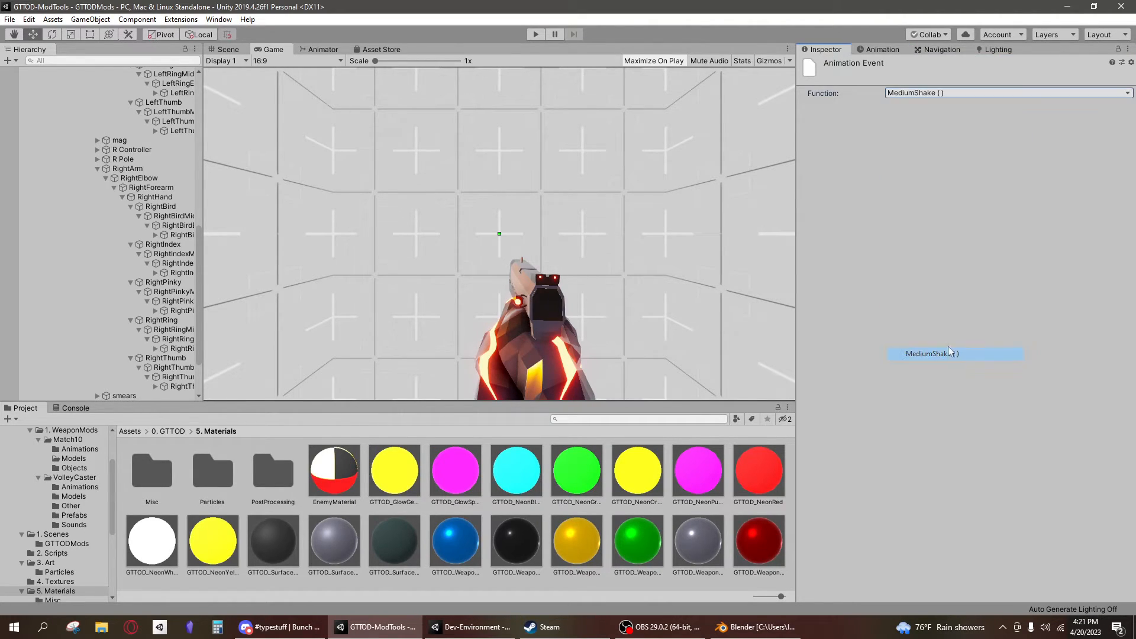
Move the Transition clip's TransitionEnd event to frame 13, beside the last MediumShake event, and keep the Animation window docked.
click(883, 51)
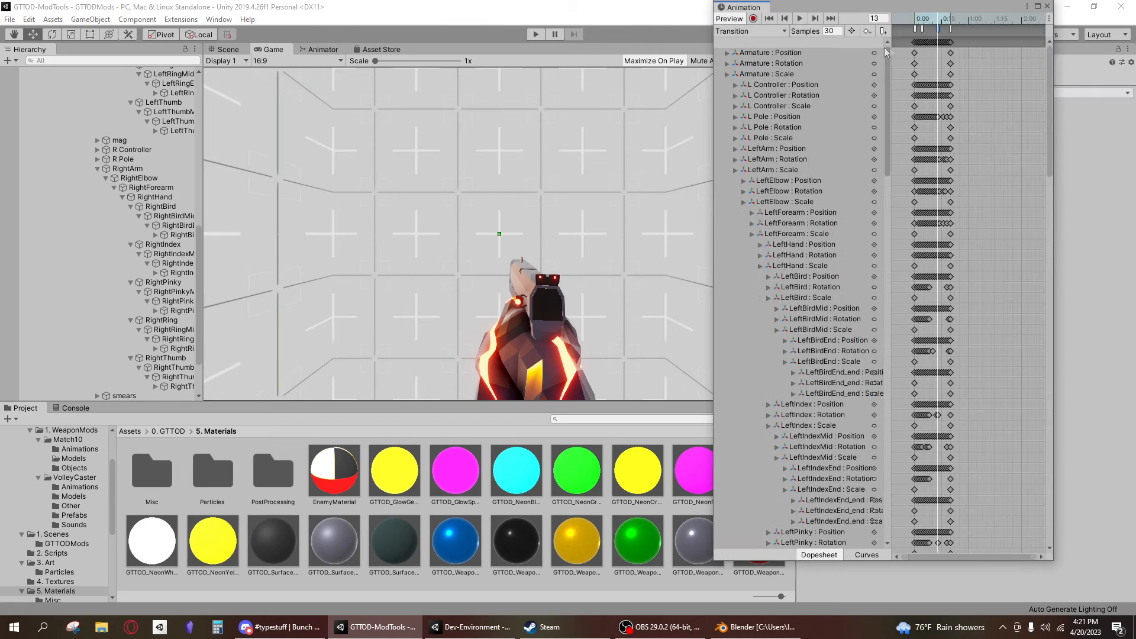
drag(941, 33, 939, 33)
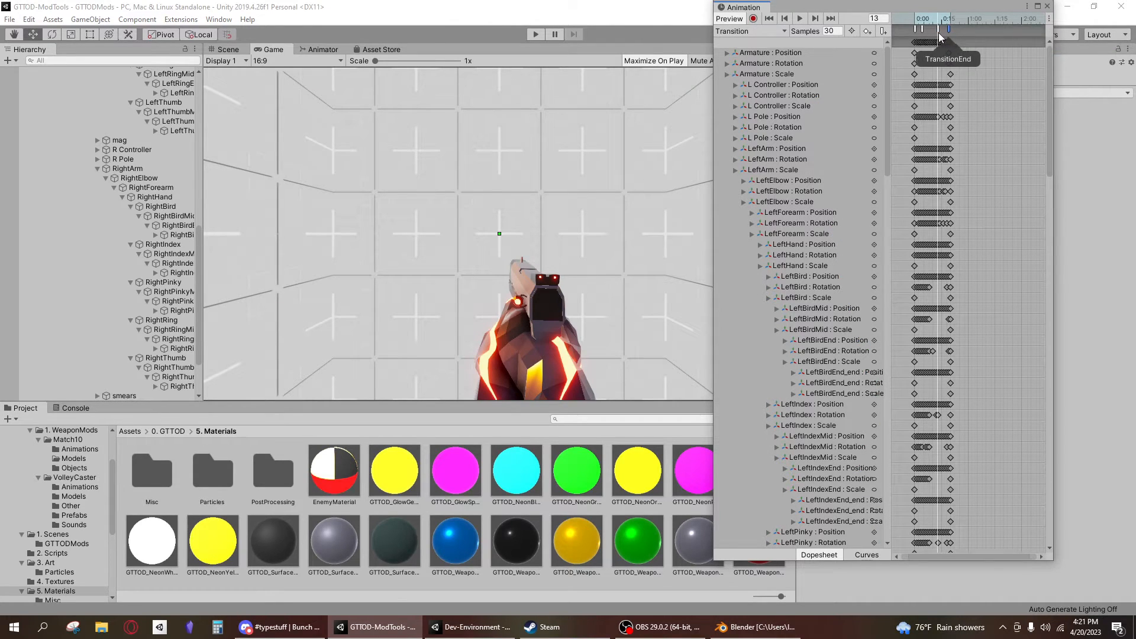
click(940, 30)
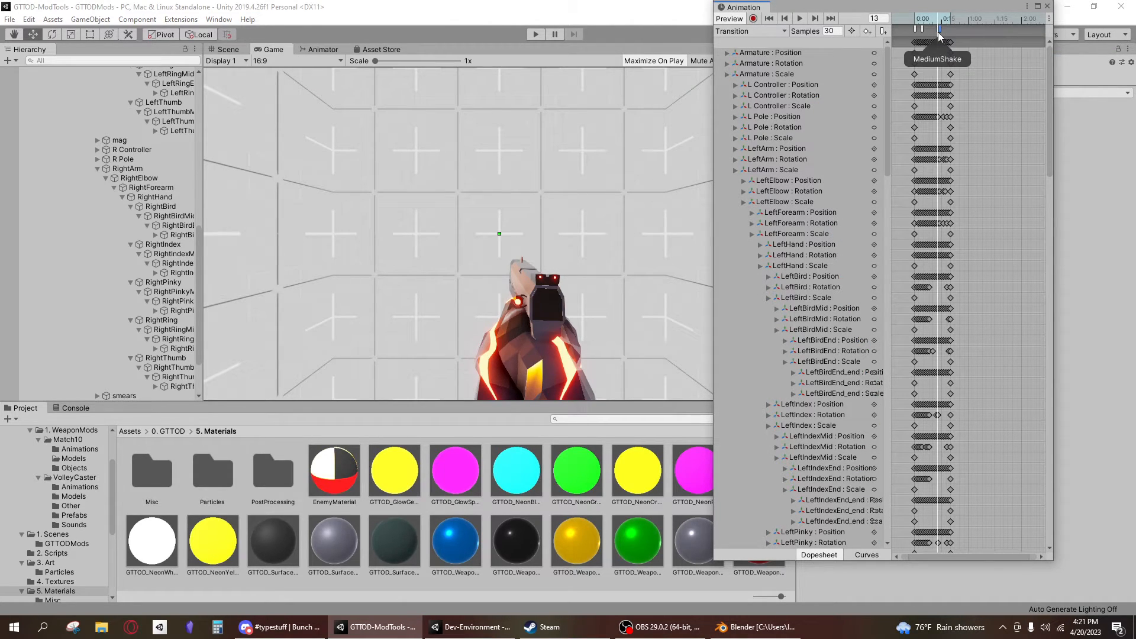
drag(978, 8, 870, 52)
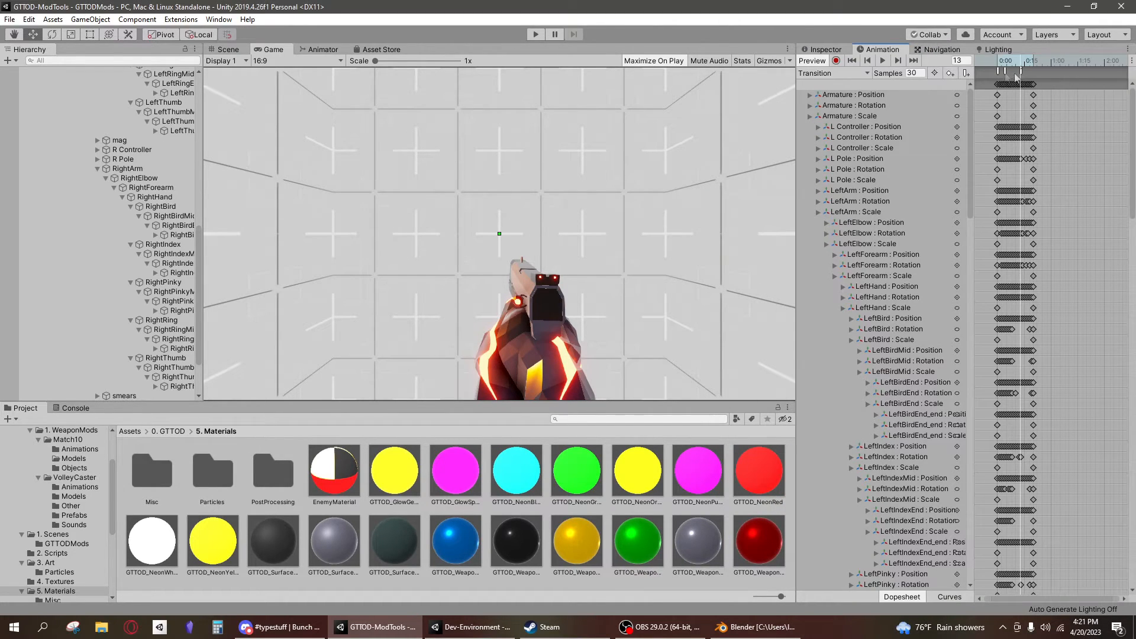
click(822, 50)
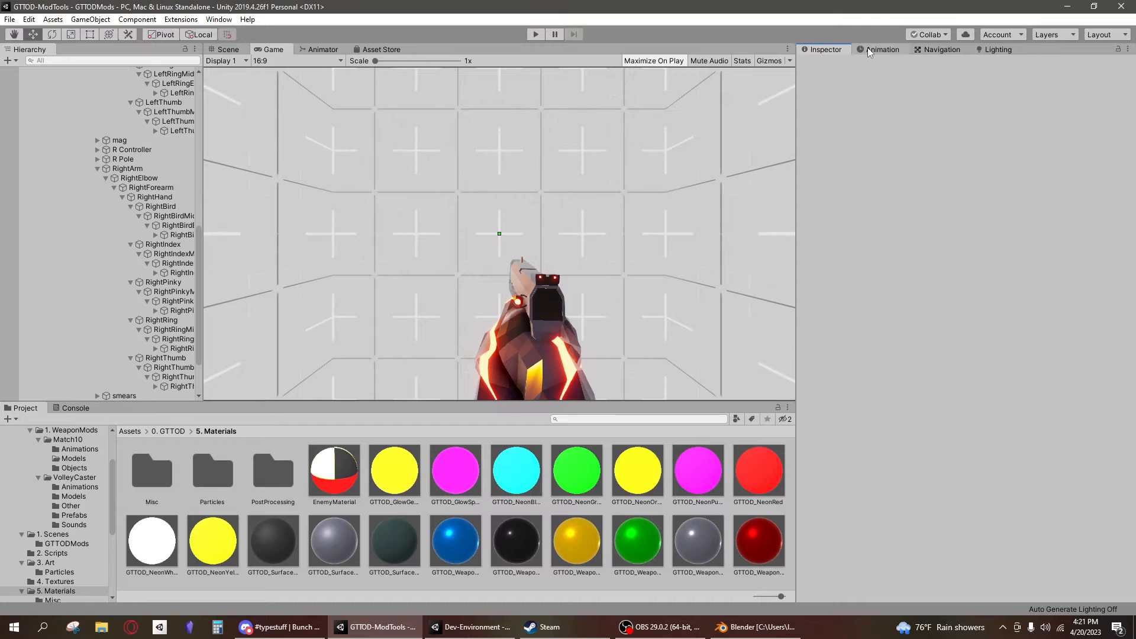
Switch to the Draw clip and add a keyframe for all properties at frame 35.
click(875, 49)
click(822, 73)
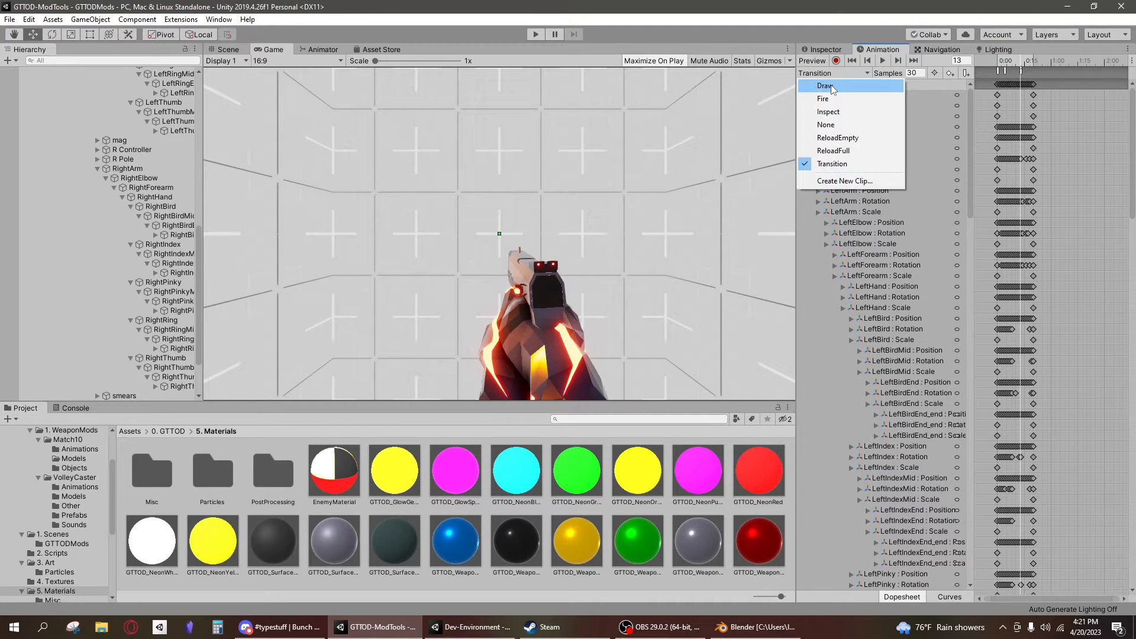
click(831, 86)
click(883, 60)
click(882, 61)
drag(1039, 62, 1050, 64)
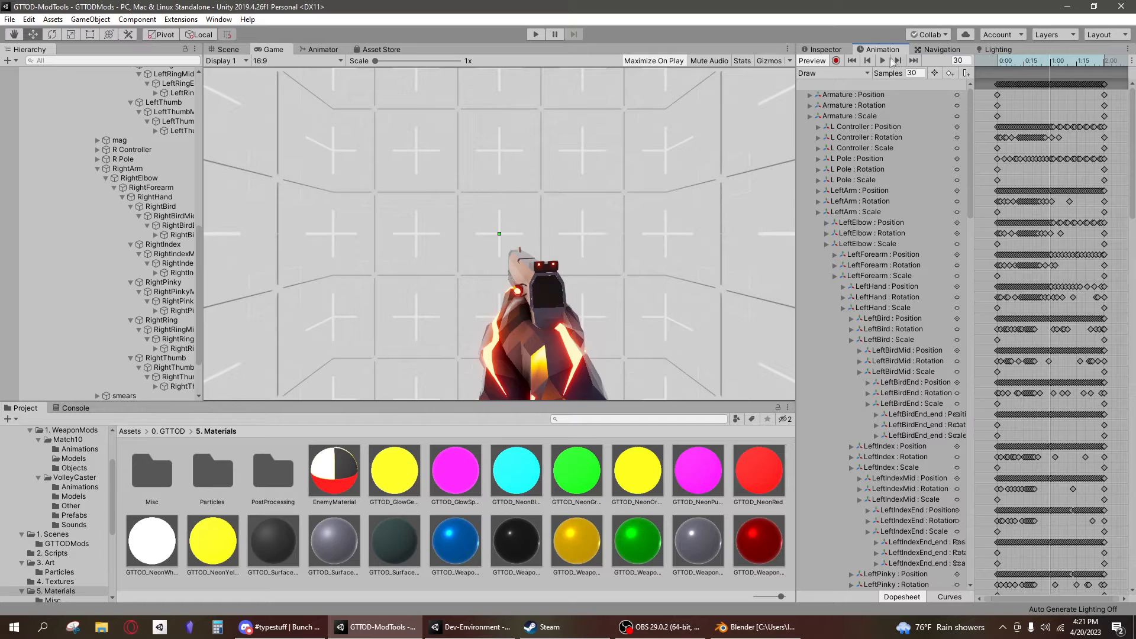
click(898, 60)
click(898, 61)
click(898, 60)
click(895, 60)
click(894, 61)
click(950, 73)
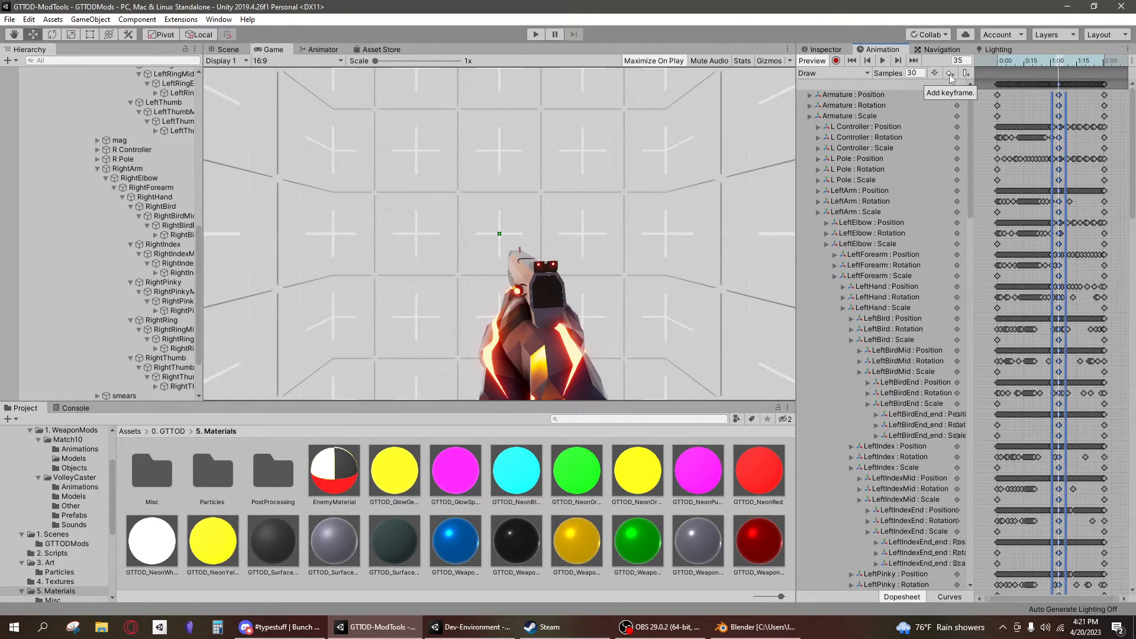
Delete every keyframe after frame 35 in the Draw clip.
scroll(1066, 87, up, 5)
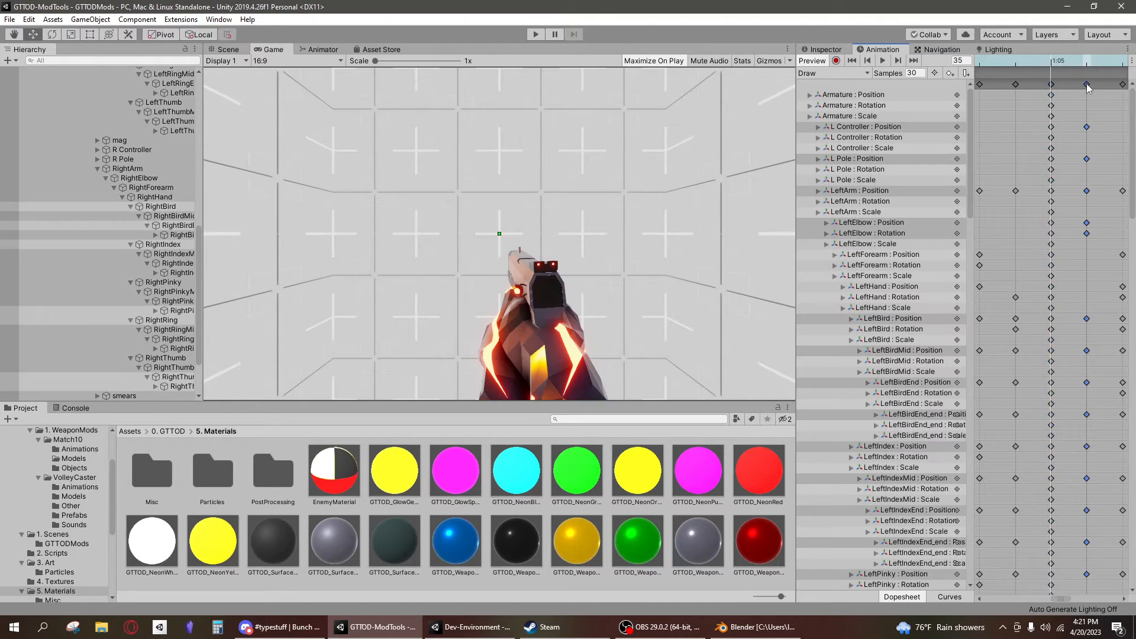
scroll(1087, 83, down, 5)
key(Delete)
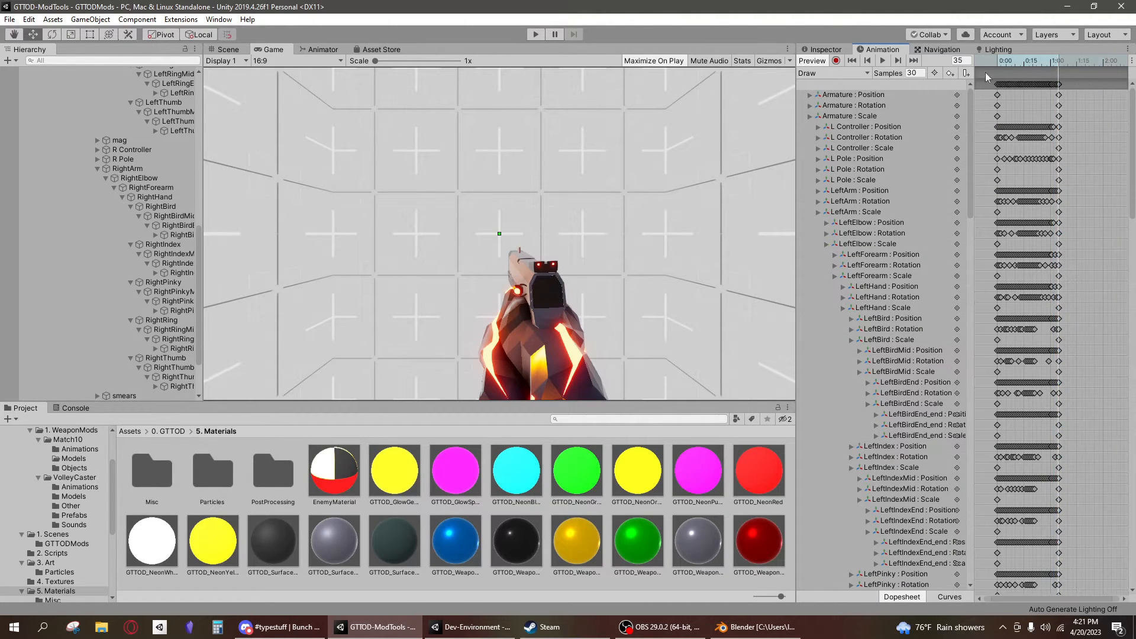
Play the shortened Draw clip from its first frame.
click(883, 60)
click(853, 60)
click(883, 60)
click(882, 60)
Add an animation event at frame 0 of the Draw clip and set its function to MediumShake.
click(852, 61)
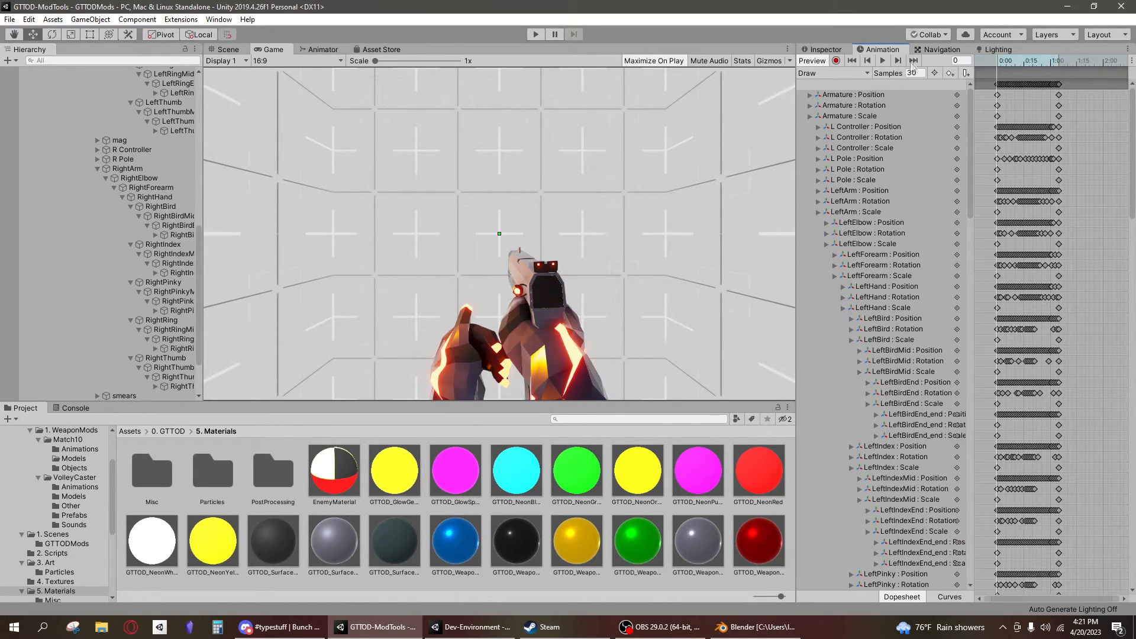
click(835, 60)
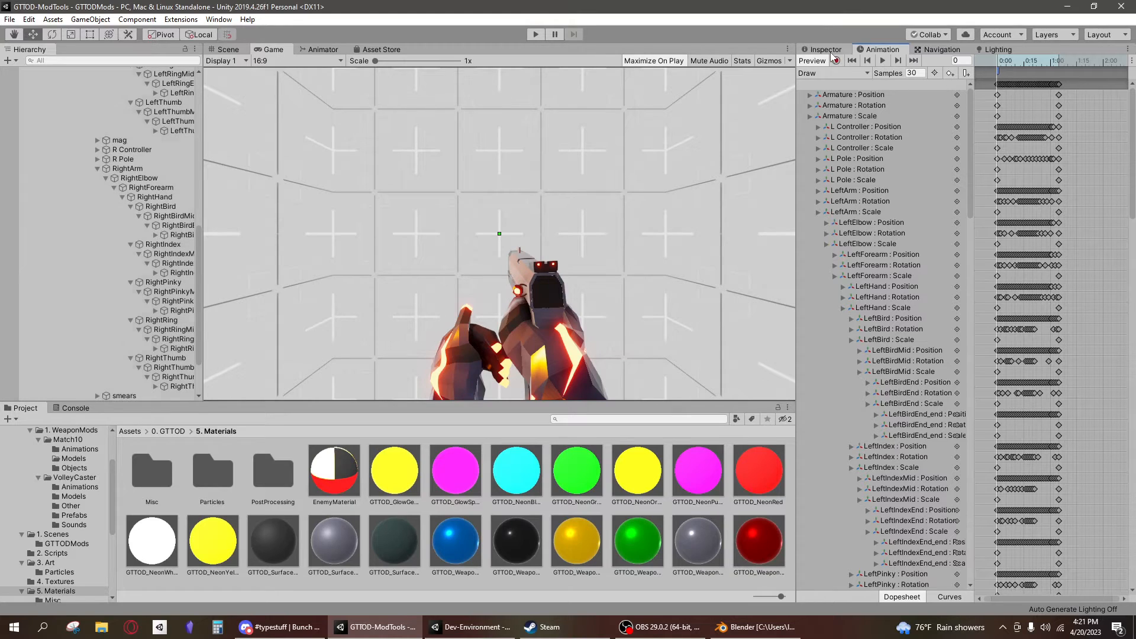
click(828, 49)
click(899, 93)
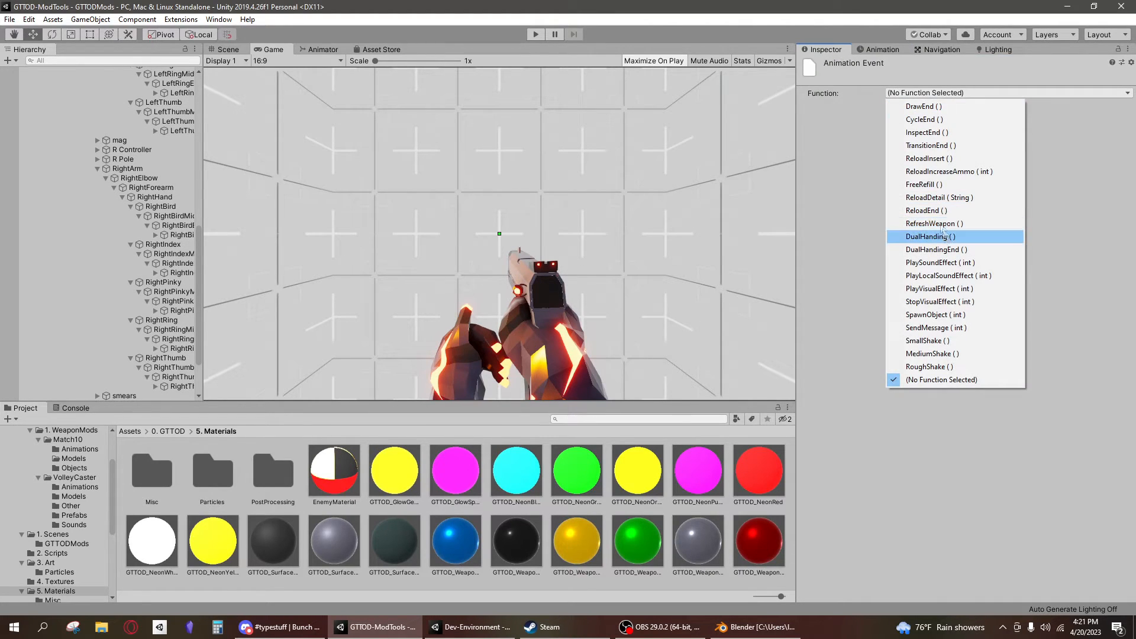
click(933, 353)
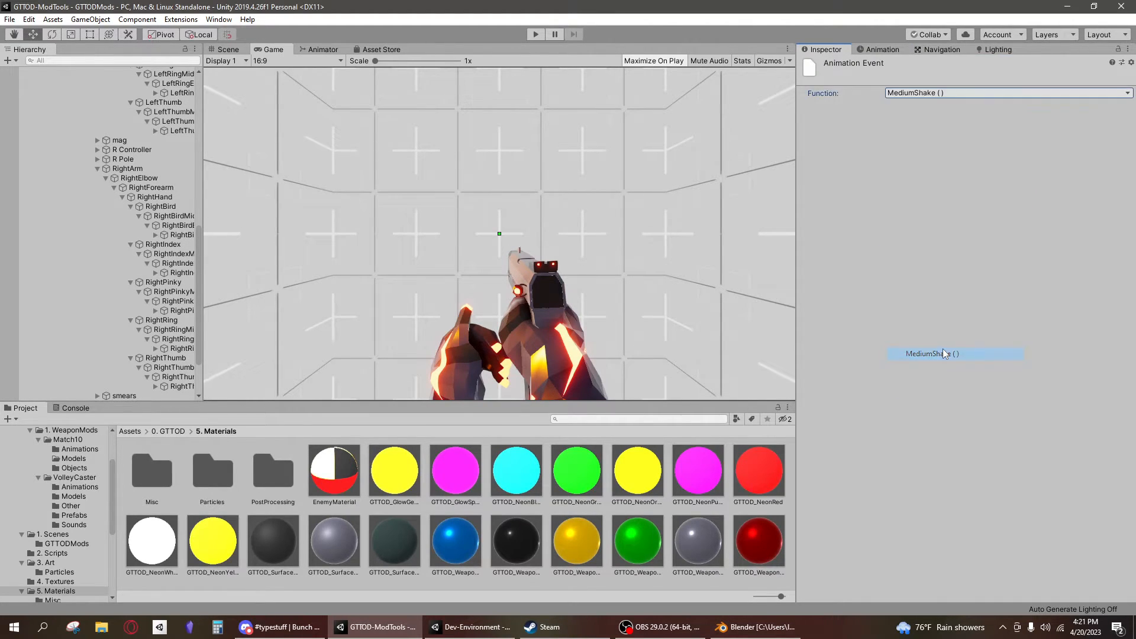
Add an animation event at frame 10 of the Draw clip and set its function to MediumShake.
click(881, 50)
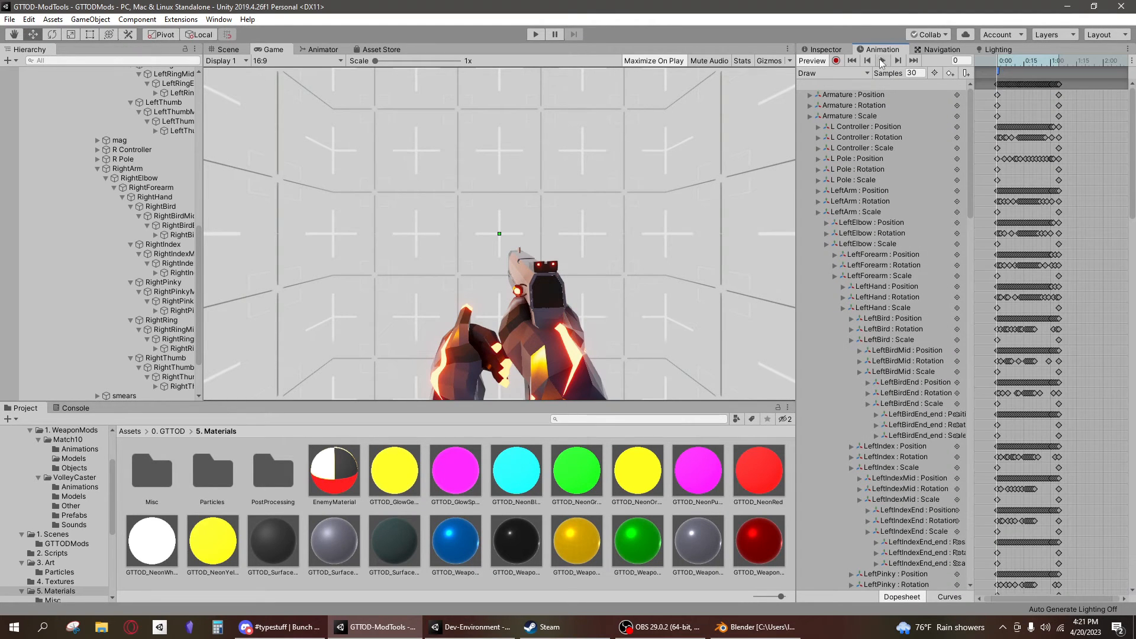
click(883, 61)
drag(1023, 63, 995, 62)
click(882, 59)
click(882, 59)
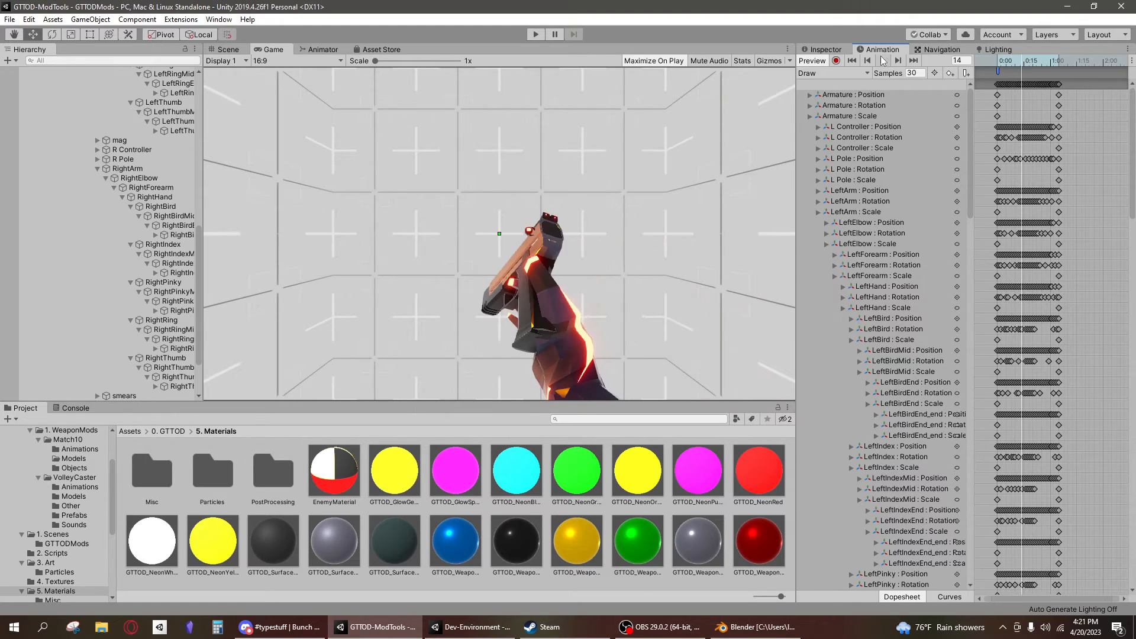
click(868, 61)
click(867, 60)
click(867, 60)
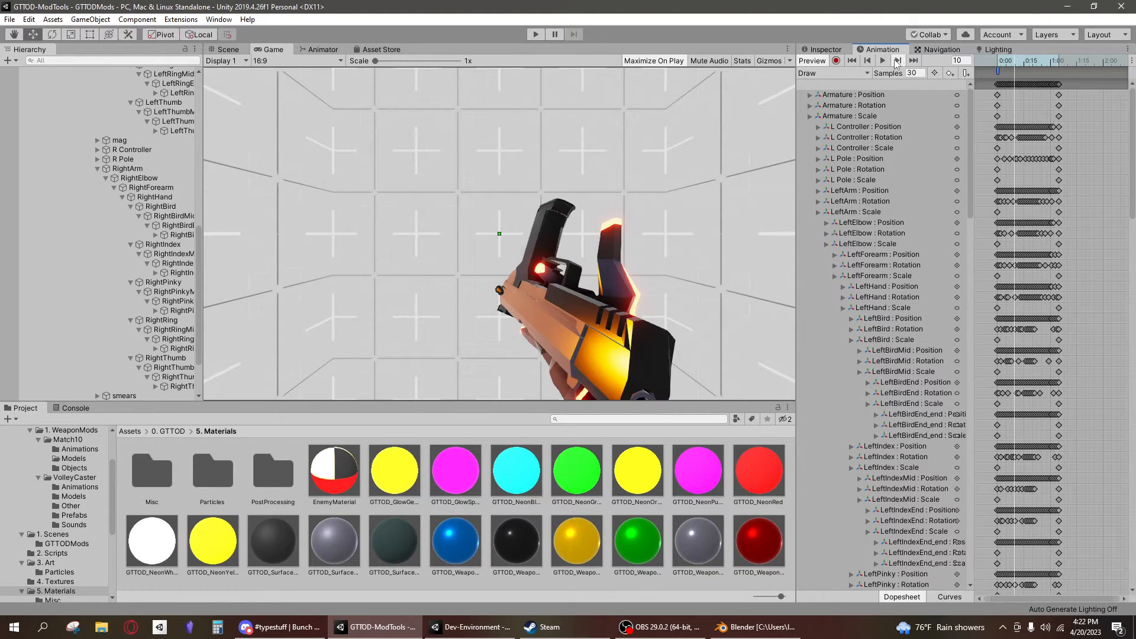
click(898, 60)
click(868, 61)
click(825, 49)
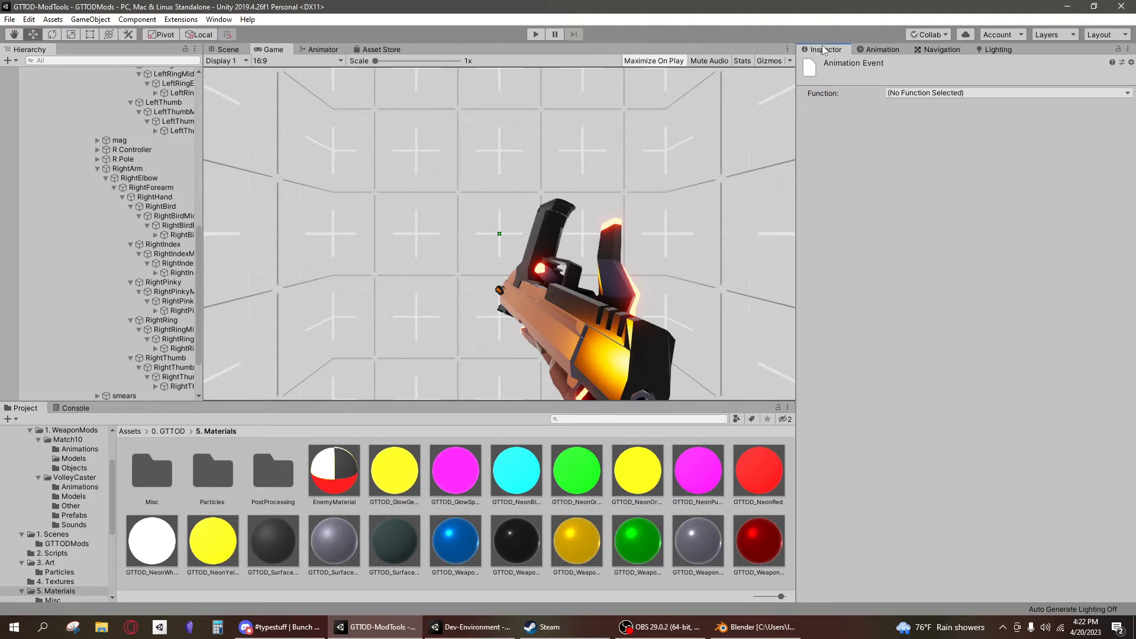
click(926, 95)
click(926, 352)
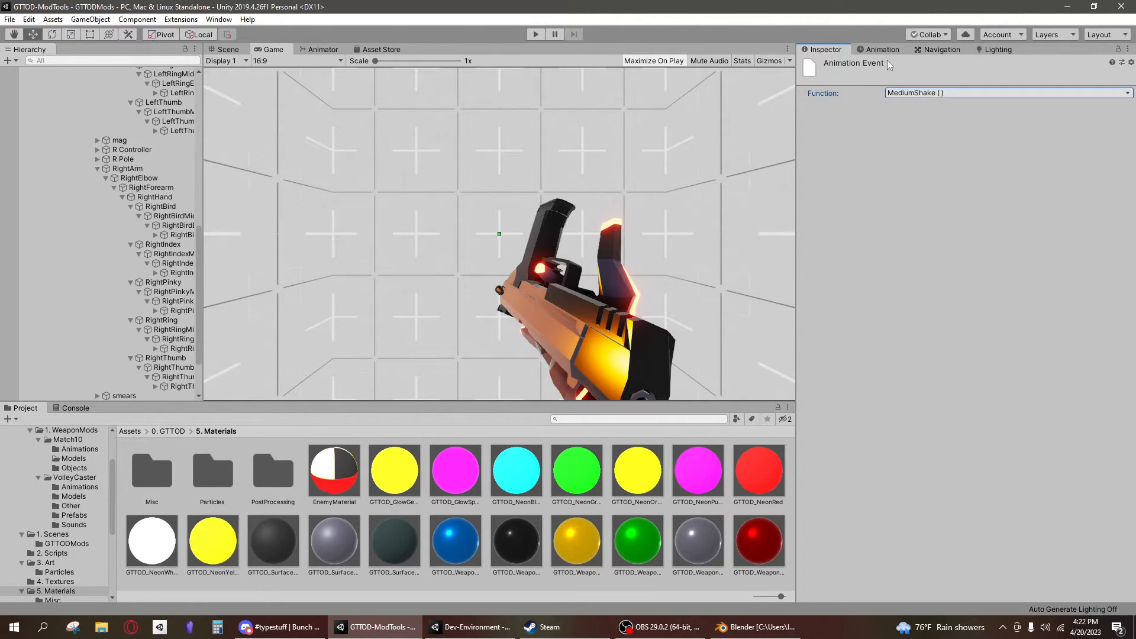
Add an animation event at frame 16 of the Draw clip and set its function to MediumShake.
click(882, 50)
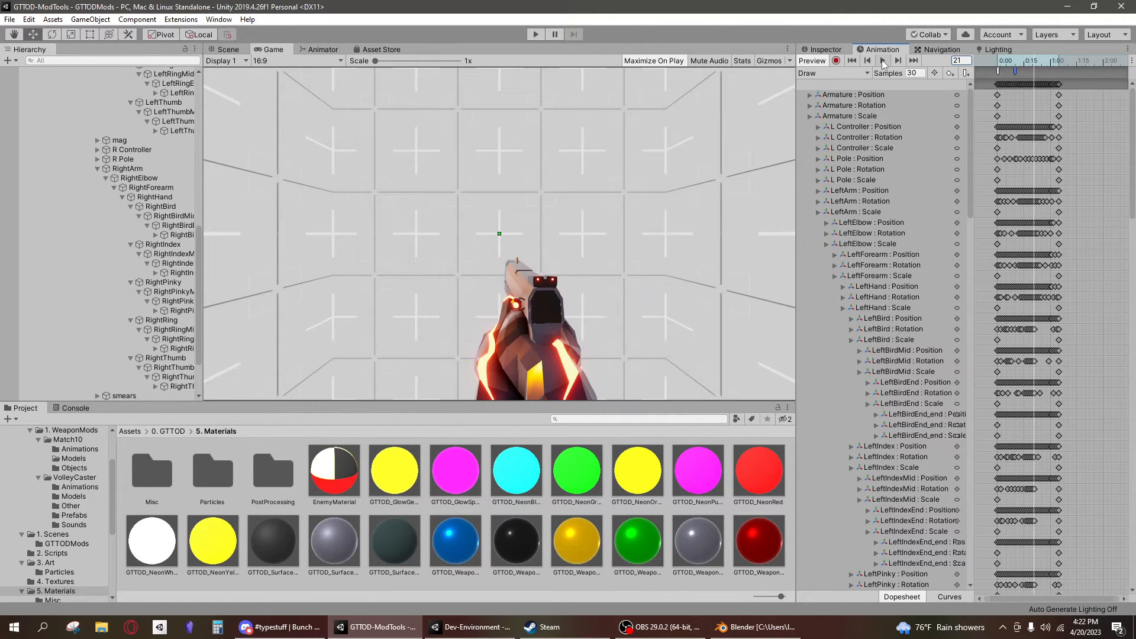
click(868, 60)
click(867, 60)
click(868, 60)
click(868, 60)
click(867, 60)
click(868, 61)
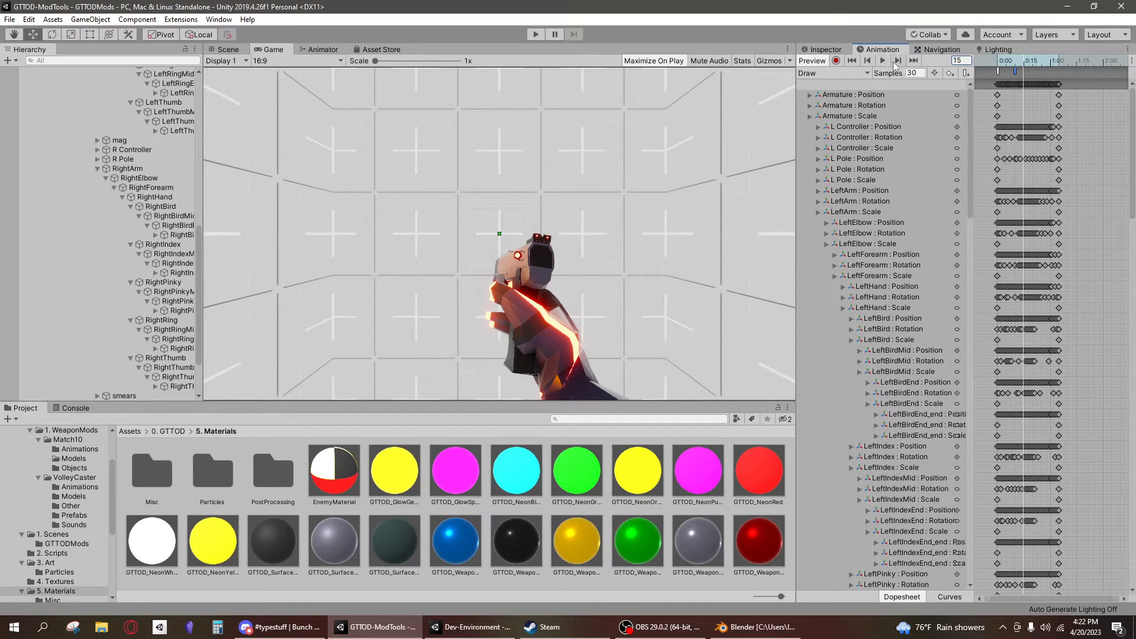
click(896, 62)
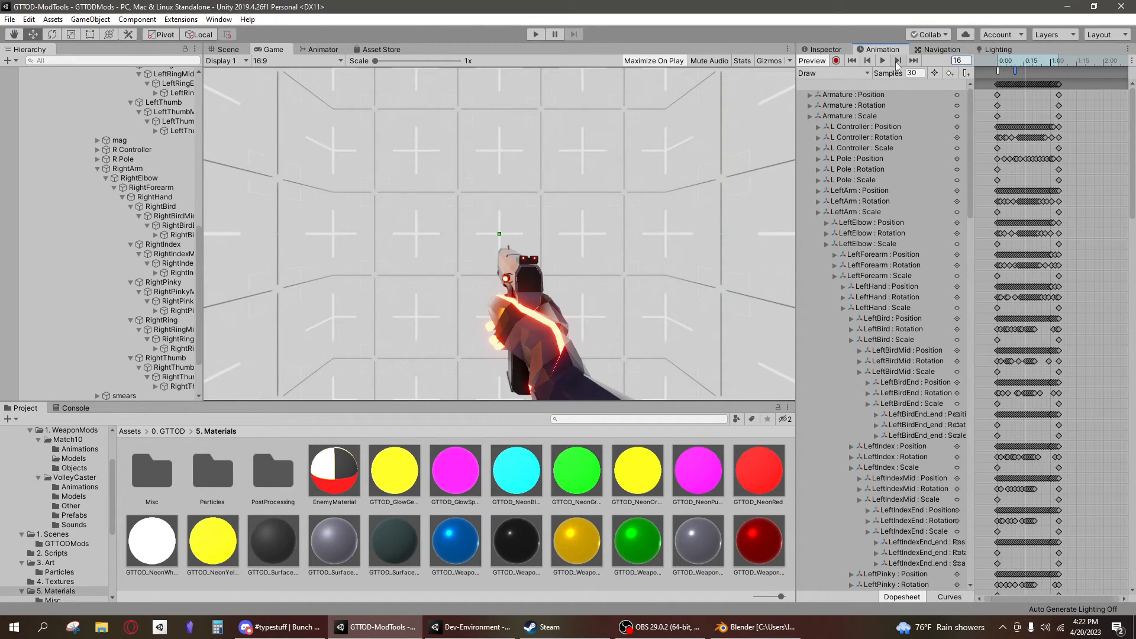
click(826, 50)
click(946, 93)
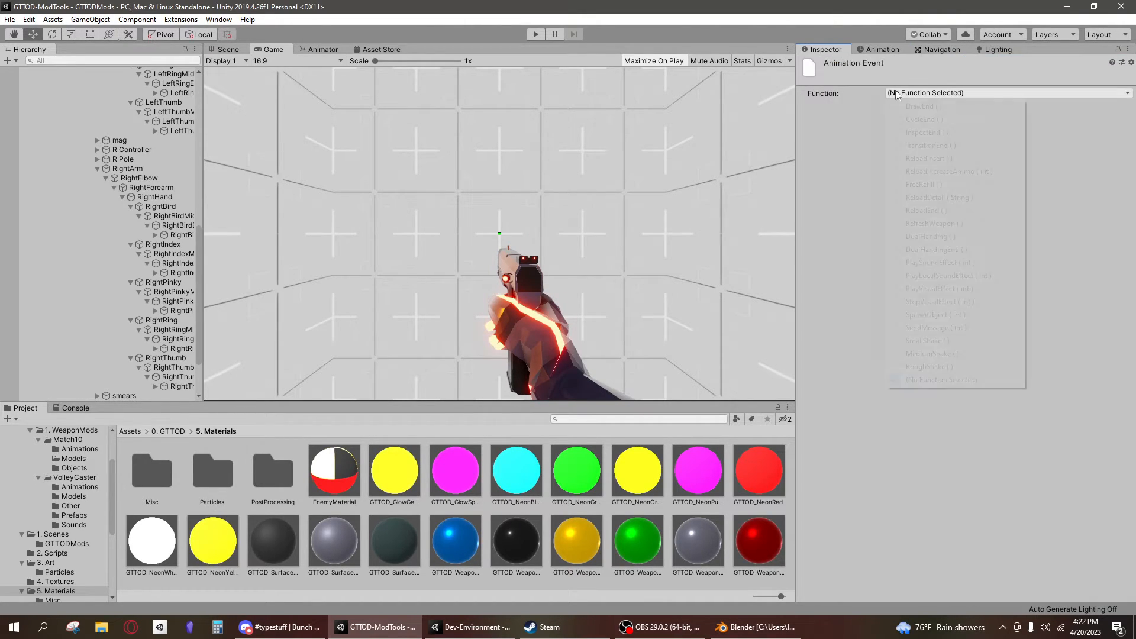
click(953, 353)
Add an animation event at frame 20 of the Draw clip and set its function to MediumShake.
click(882, 49)
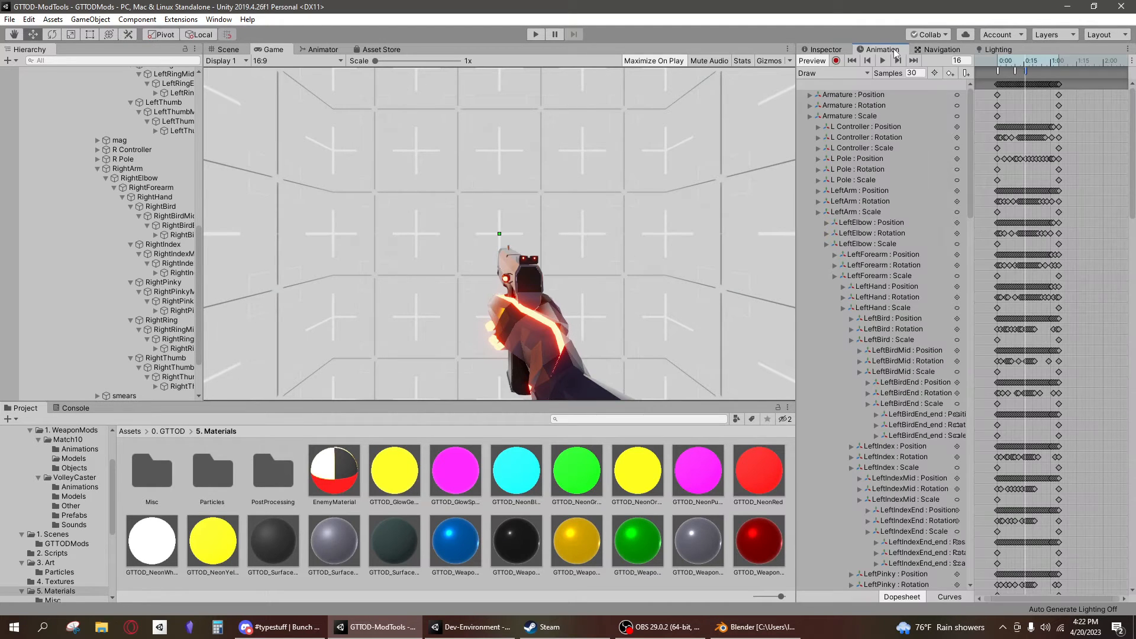
click(868, 61)
click(883, 61)
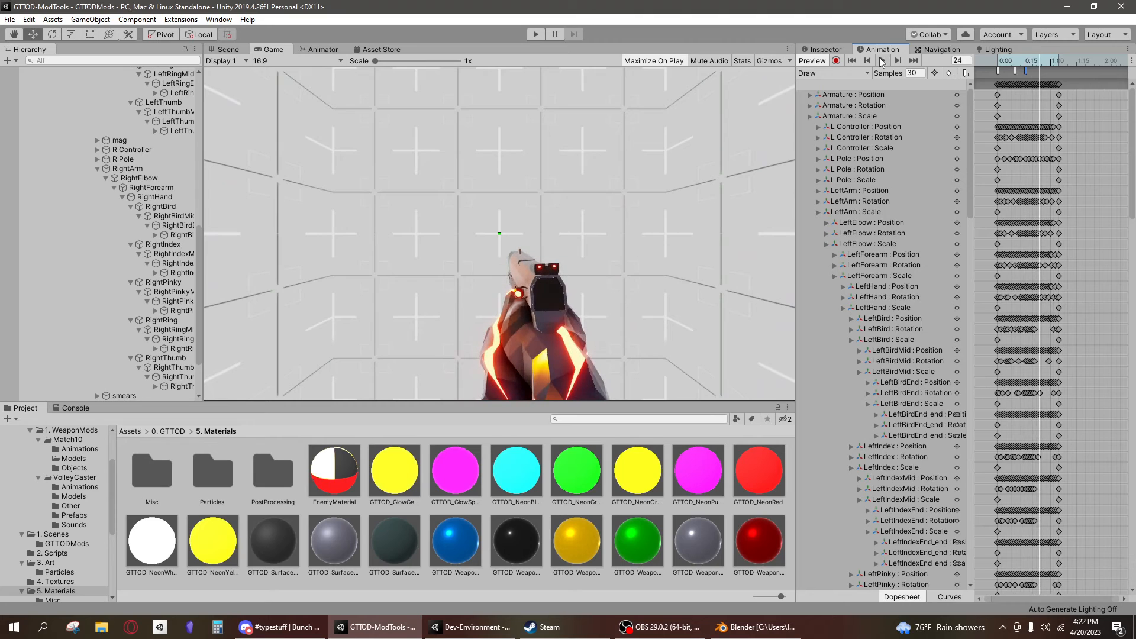
click(865, 60)
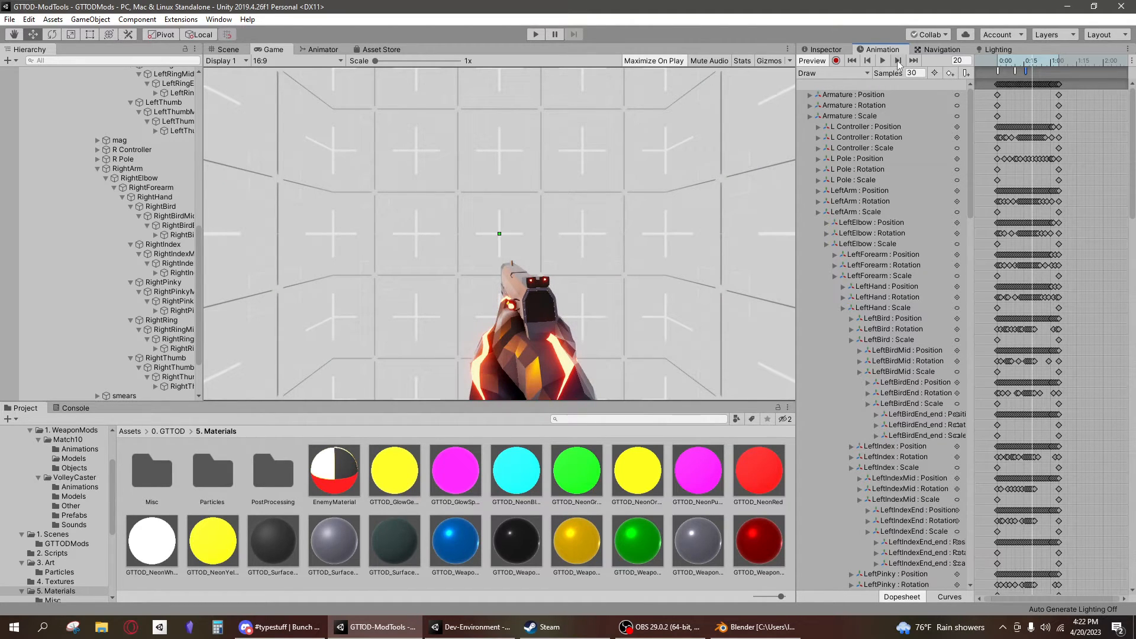
click(837, 51)
click(921, 93)
click(956, 356)
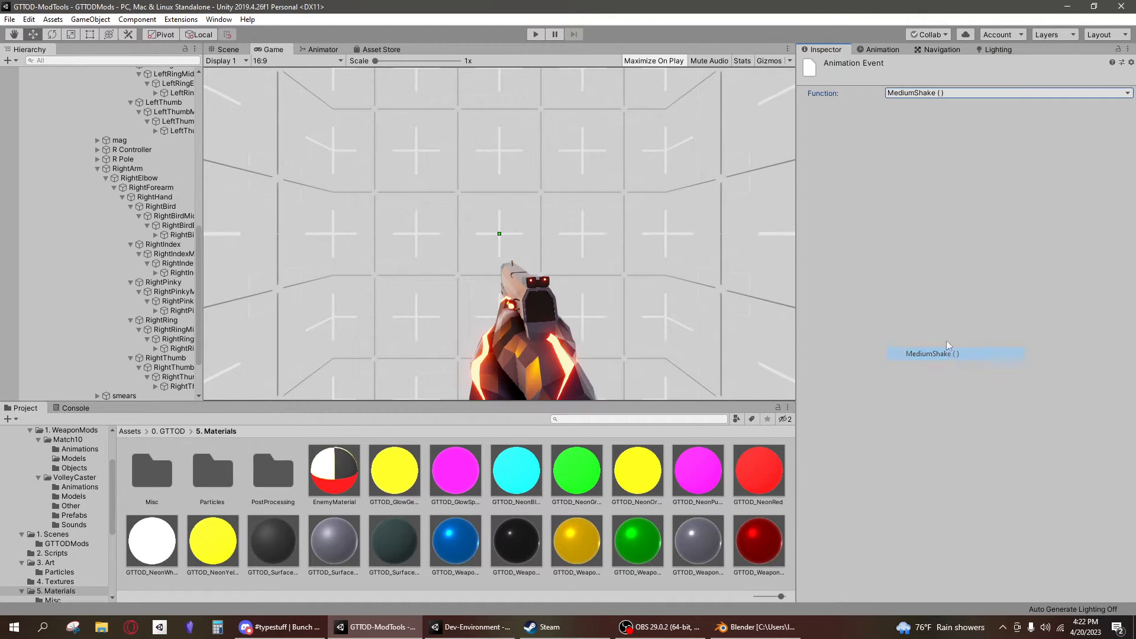
Replay the Draw clip, then add an animation event at frame 25 with the function DrawEnd.
click(879, 51)
click(882, 60)
click(854, 61)
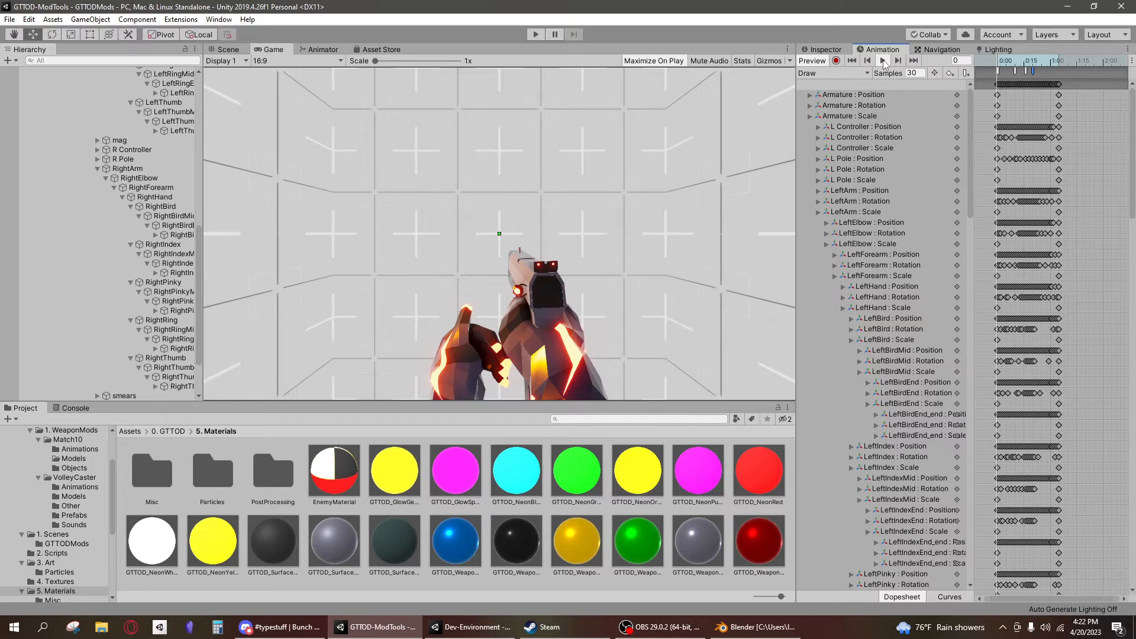
click(883, 60)
click(883, 60)
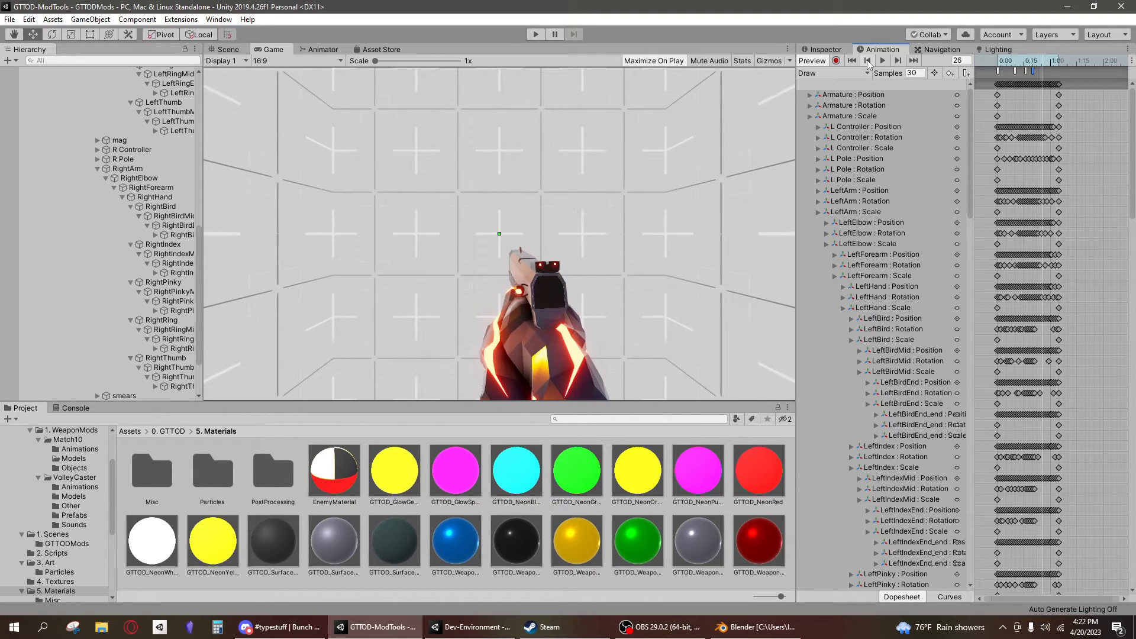
click(868, 61)
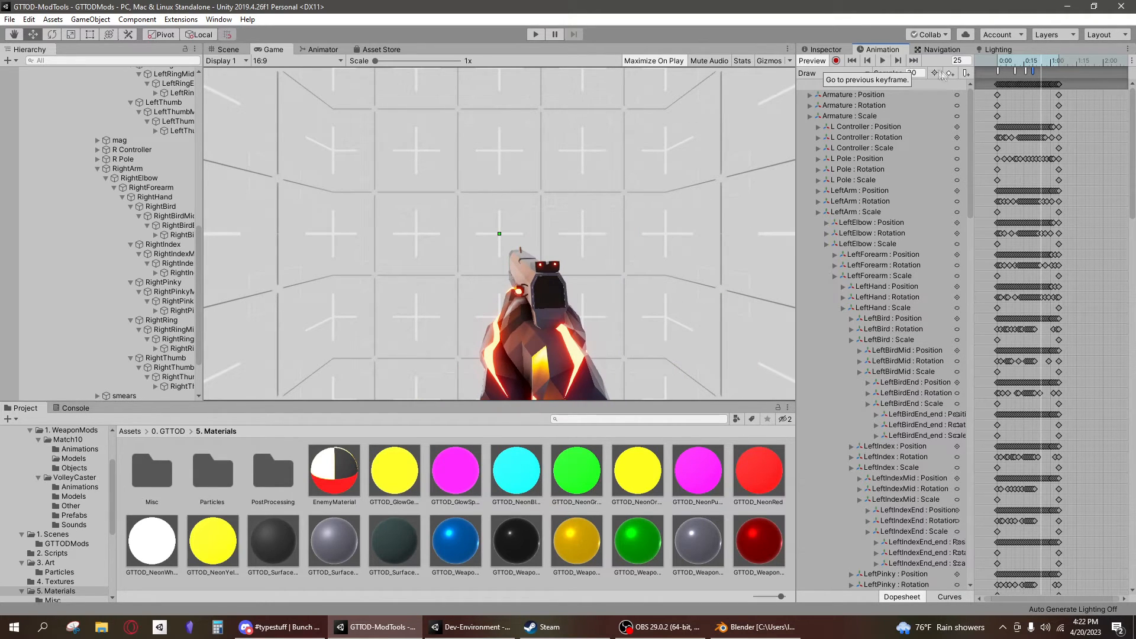
click(837, 52)
click(947, 93)
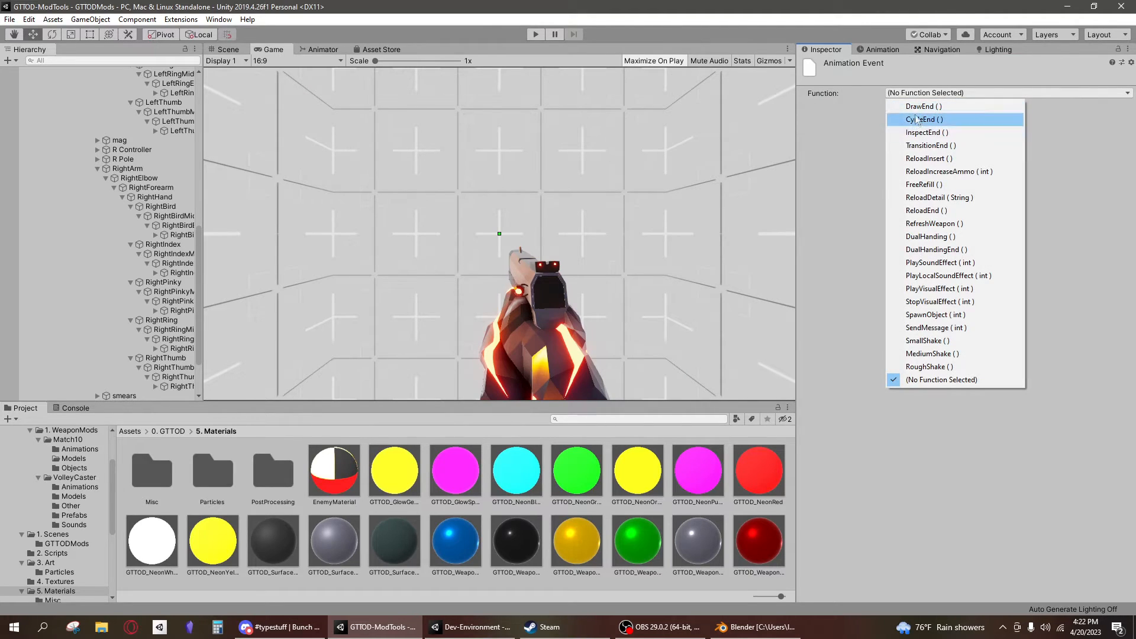
click(937, 107)
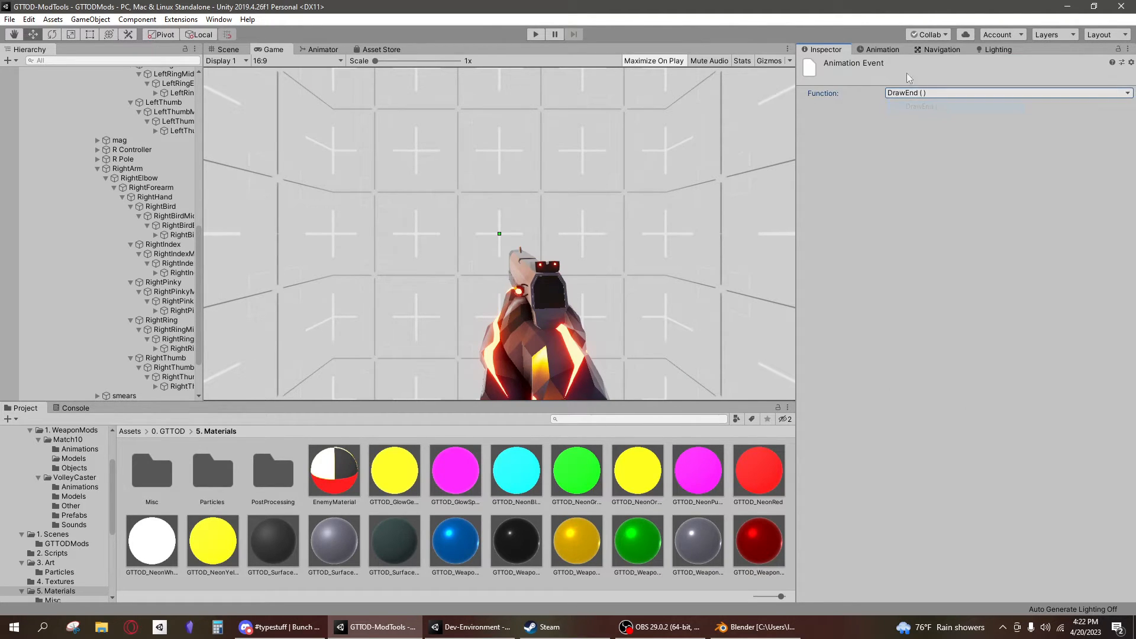
Switch to the Fire clip and add a keyframe for all properties at frame 15.
click(880, 49)
click(852, 73)
click(847, 96)
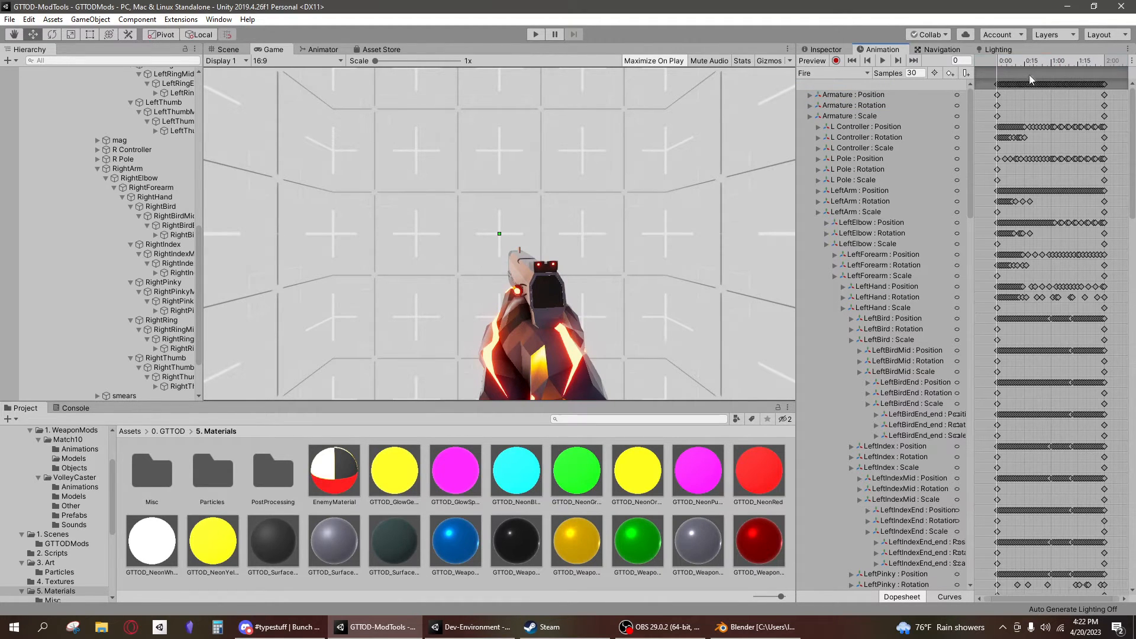
click(883, 60)
click(884, 60)
click(897, 62)
click(897, 61)
click(897, 61)
click(896, 62)
click(896, 62)
click(896, 62)
click(869, 61)
click(869, 61)
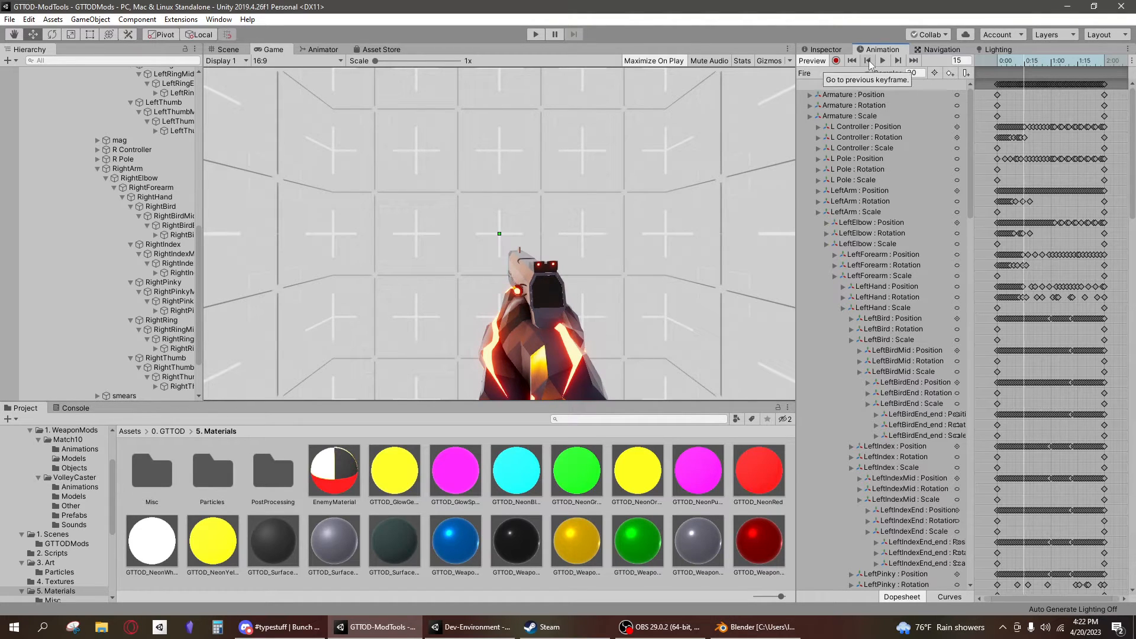
click(950, 72)
Delete every keyframe after frame 15 in the Fire clip.
key(f)
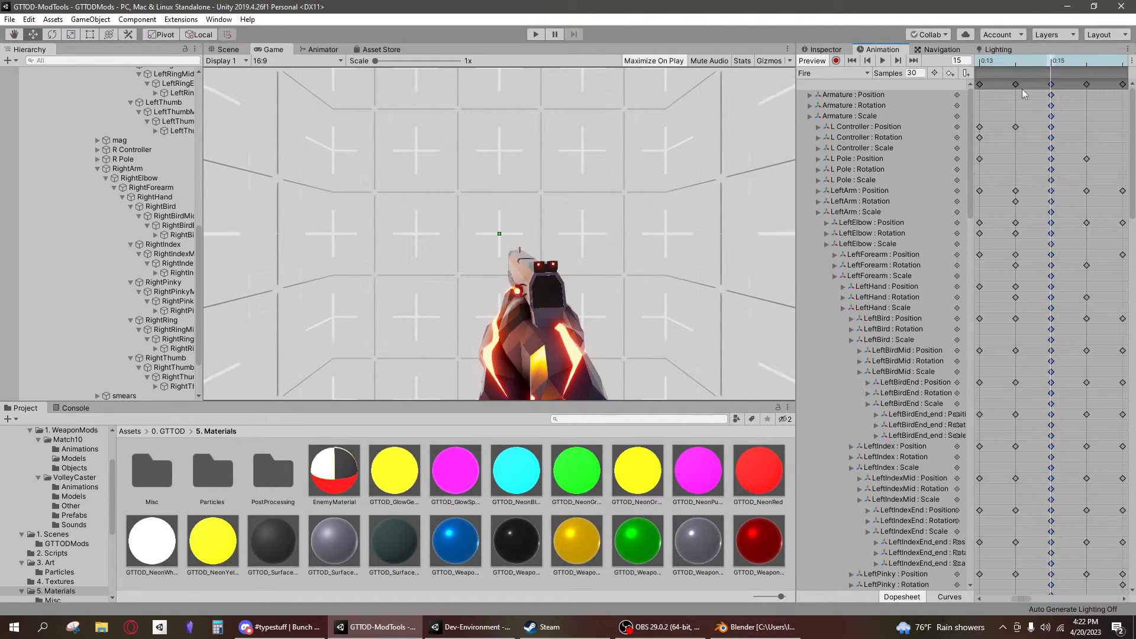
click(1086, 85)
key(a)
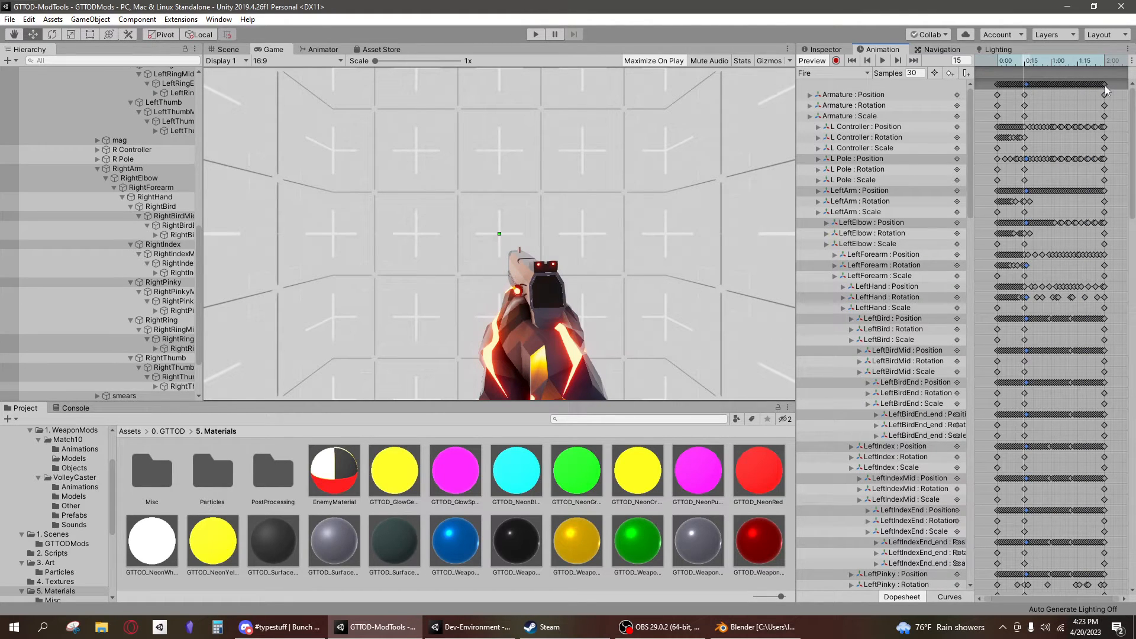
shift+click(1106, 86)
key(Delete)
Open the Inspect clip and preview its playback.
click(862, 71)
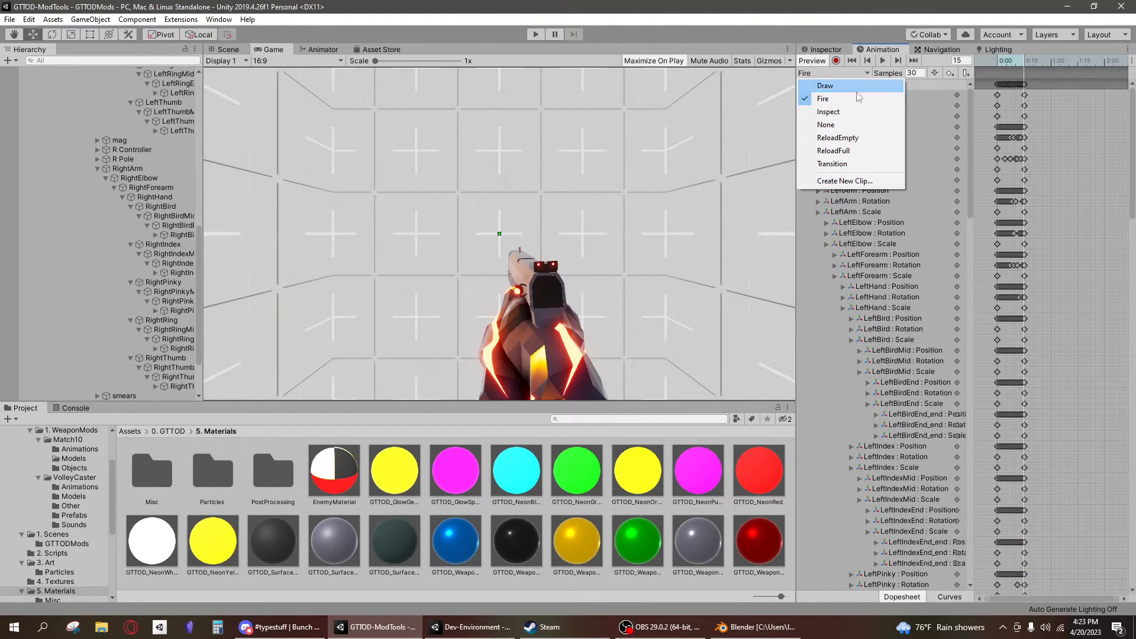
click(871, 79)
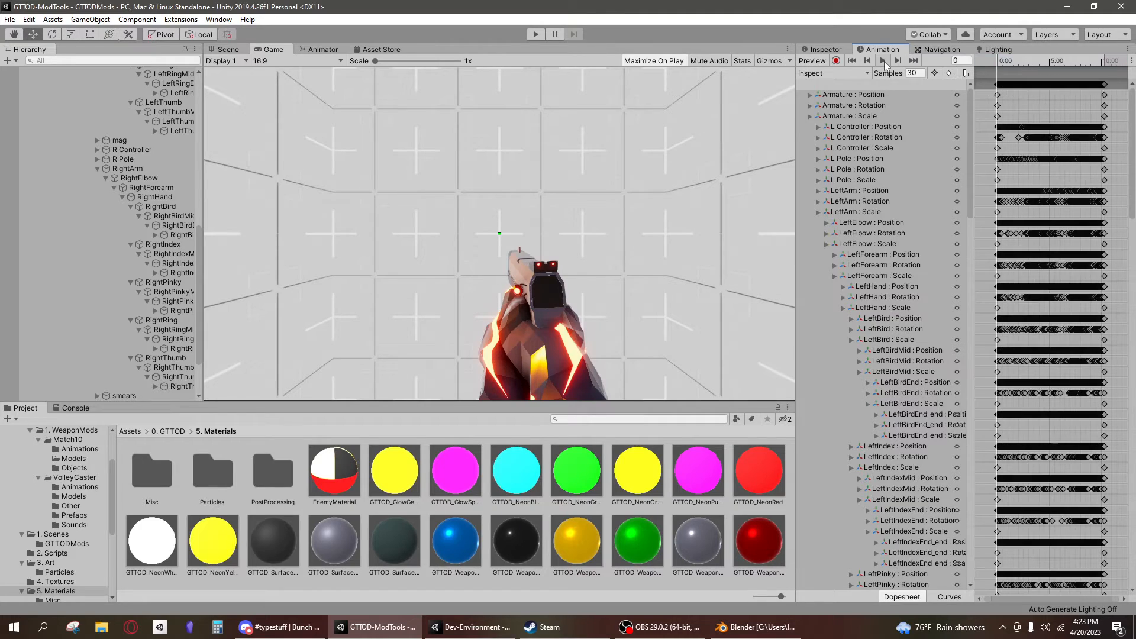
click(883, 61)
click(883, 62)
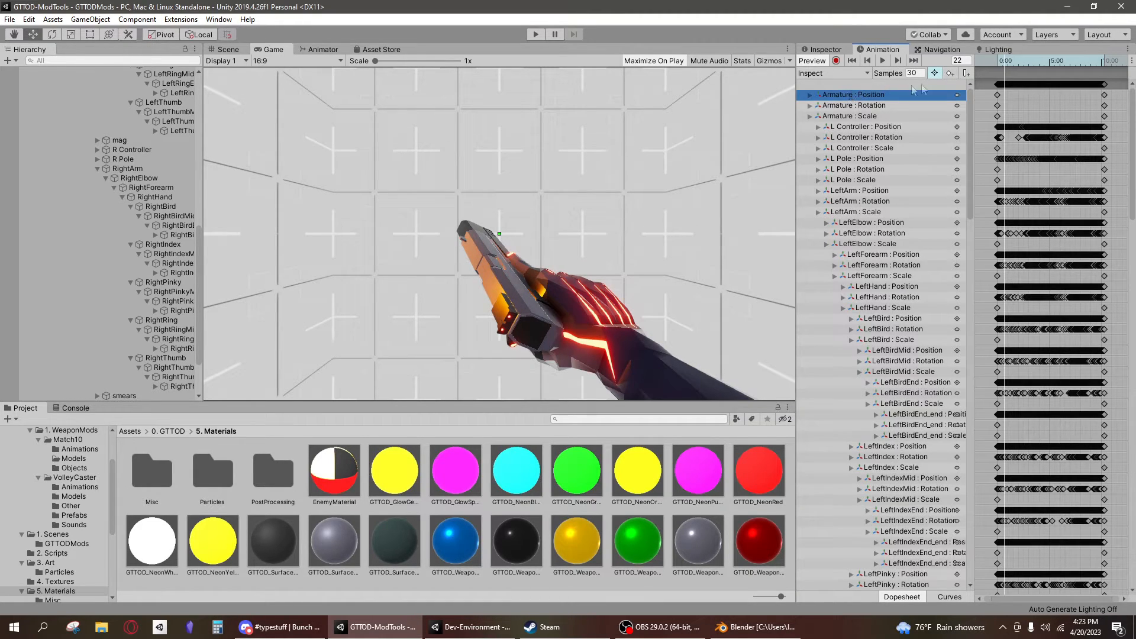
Filter the animated properties by selection with the MATCH 10 object selected, and show its Inspect clip.
click(934, 74)
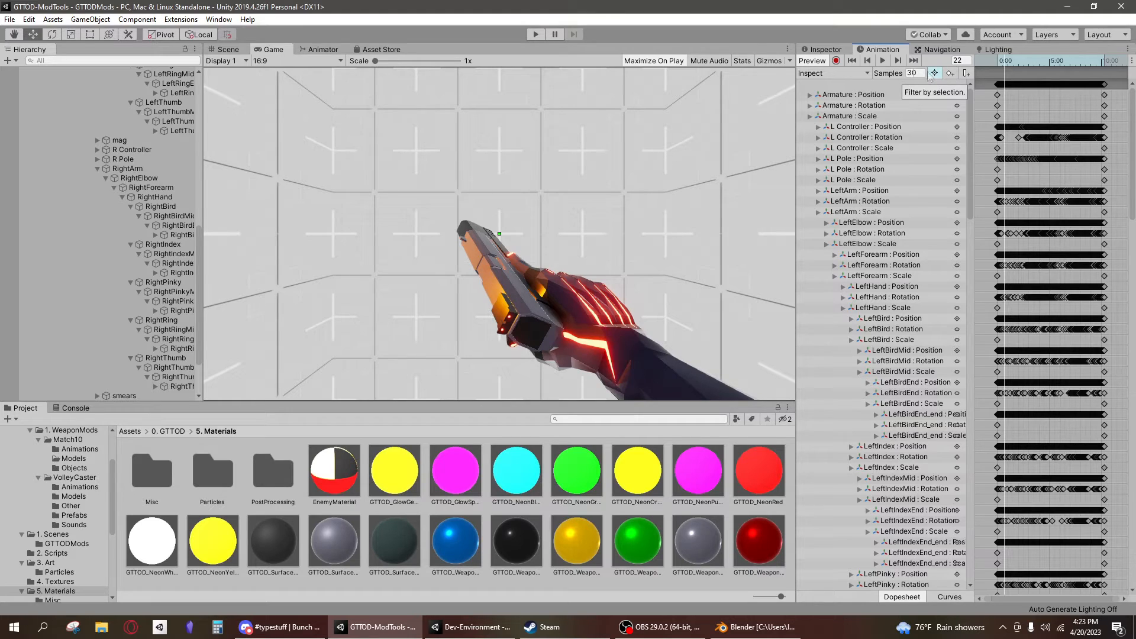
scroll(136, 144, up, 10)
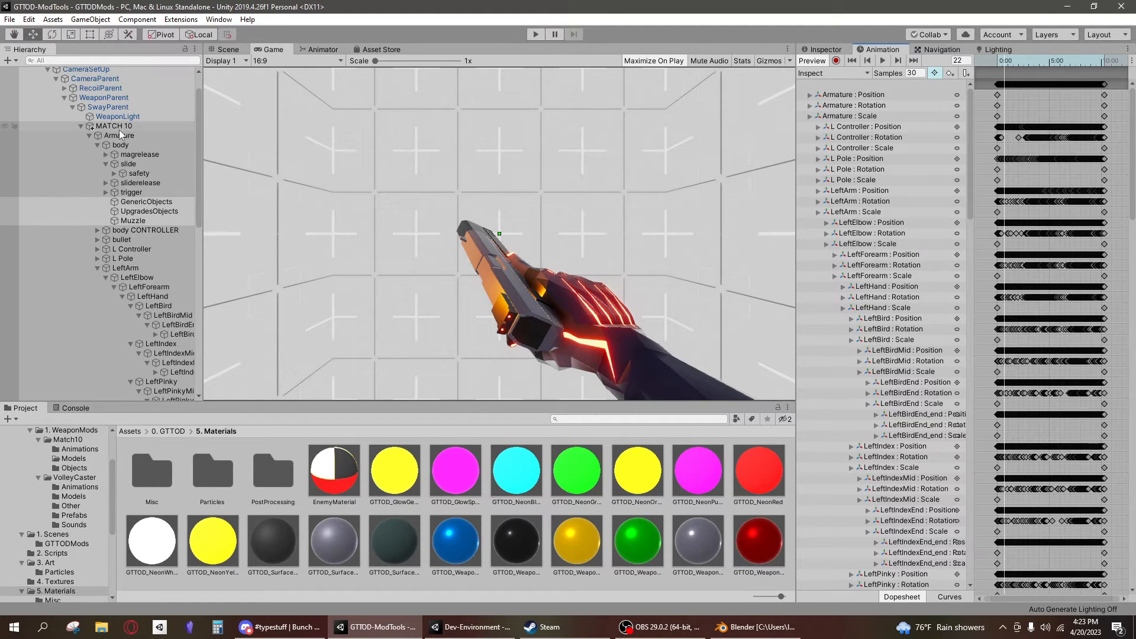
click(89, 135)
click(112, 156)
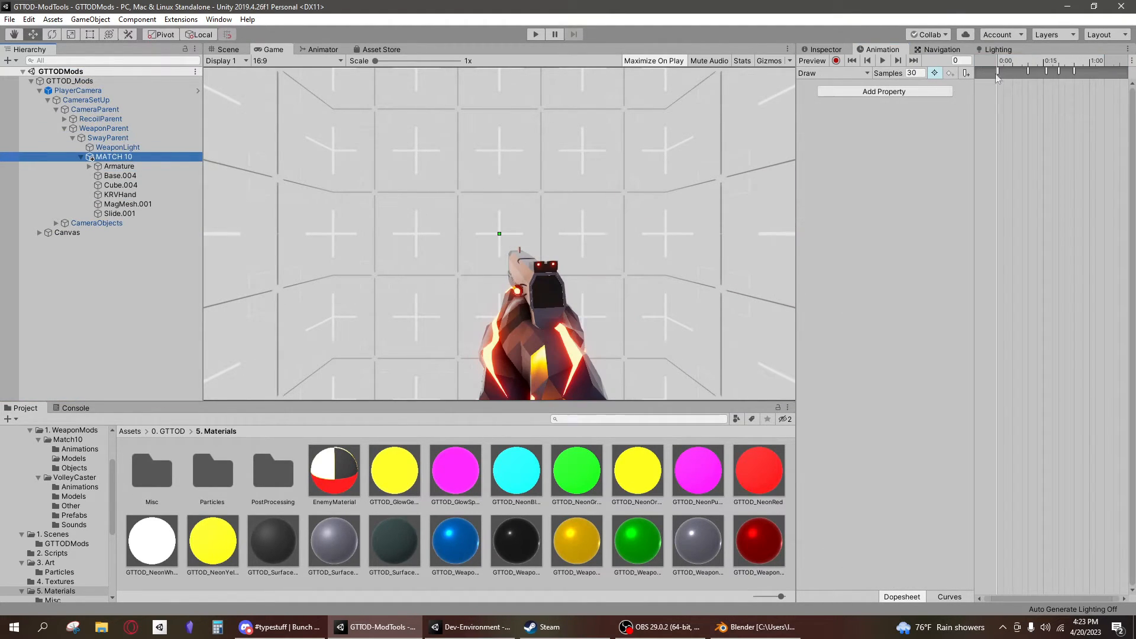
click(867, 73)
click(855, 112)
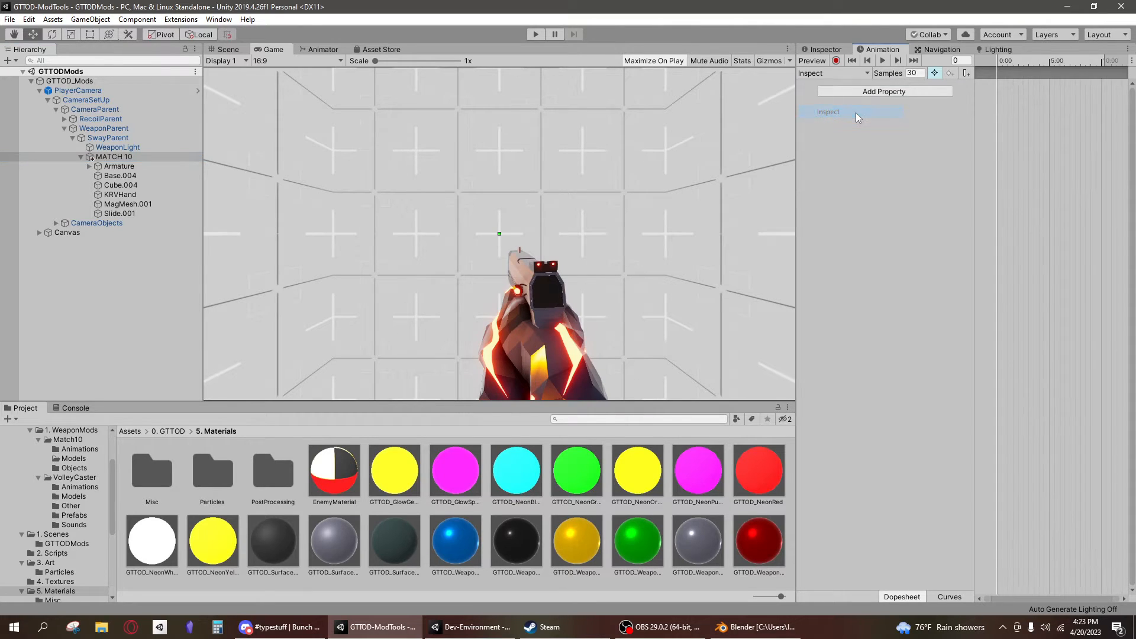
Add an animation event at frame 0 of the Inspect clip and set its function to MediumShake.
click(965, 74)
click(892, 93)
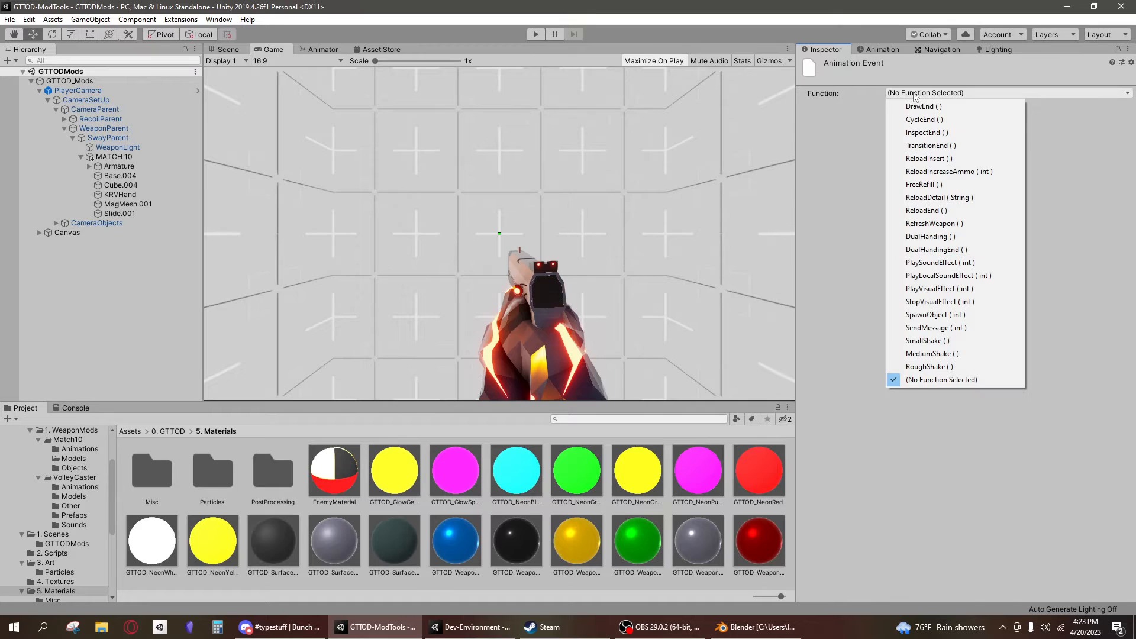
click(923, 352)
Add an animation event at frame 58 of the Inspect clip and set its function to MediumShake.
click(905, 49)
drag(995, 59, 1018, 65)
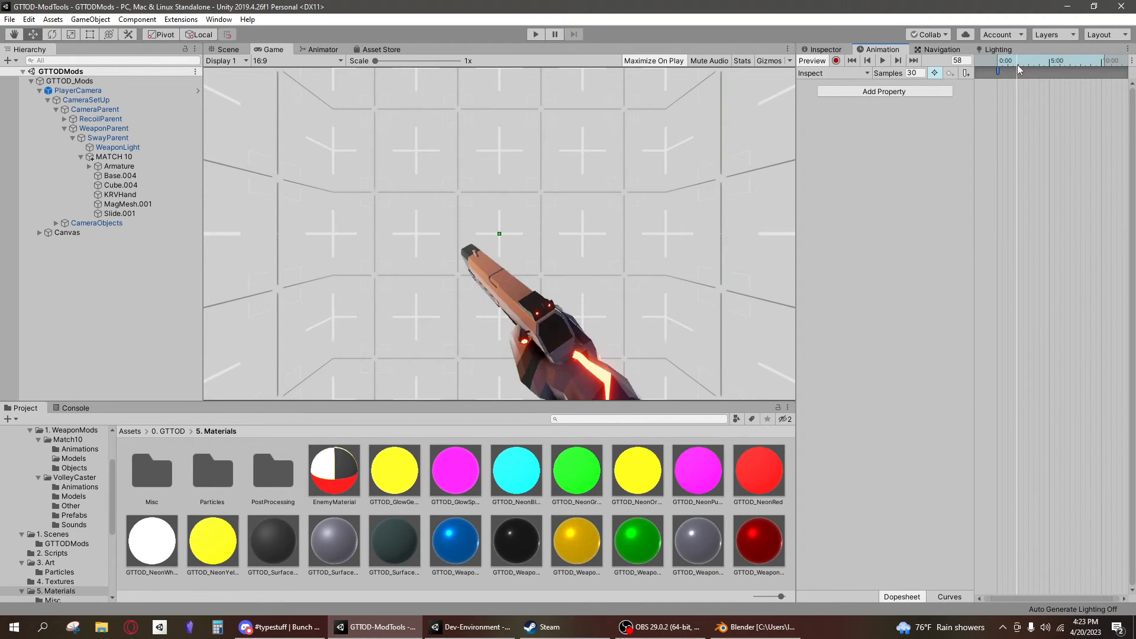
click(965, 73)
click(897, 93)
click(933, 353)
Add an animation event at frame 111 of the Inspect clip and set its function to MediumShake.
click(883, 50)
drag(1017, 58, 1035, 66)
click(966, 73)
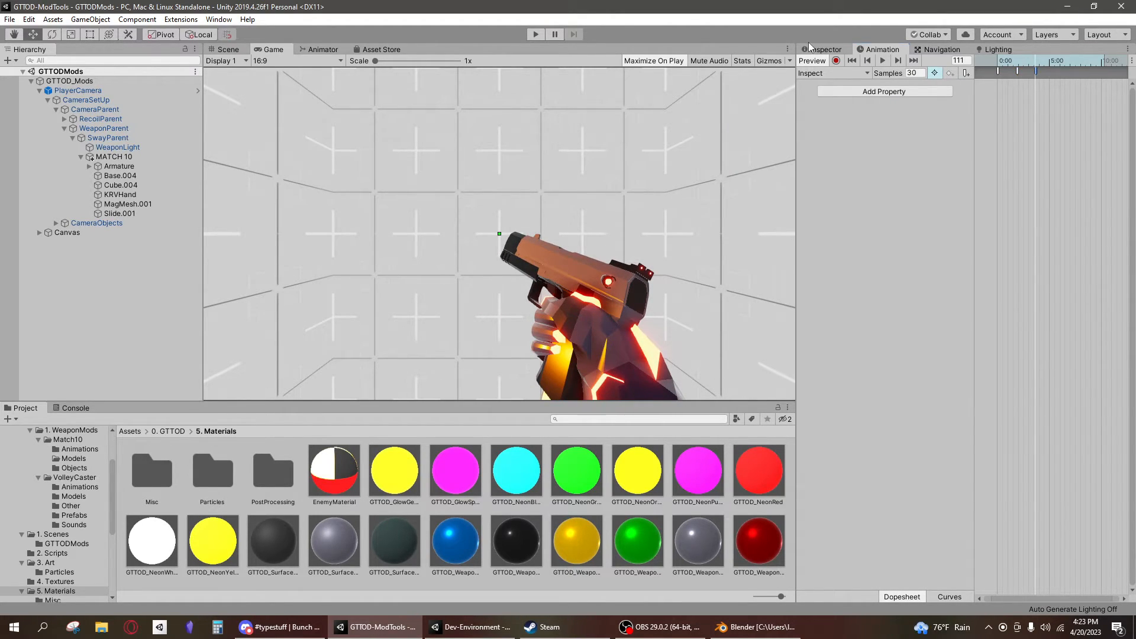
click(823, 49)
click(926, 93)
click(932, 354)
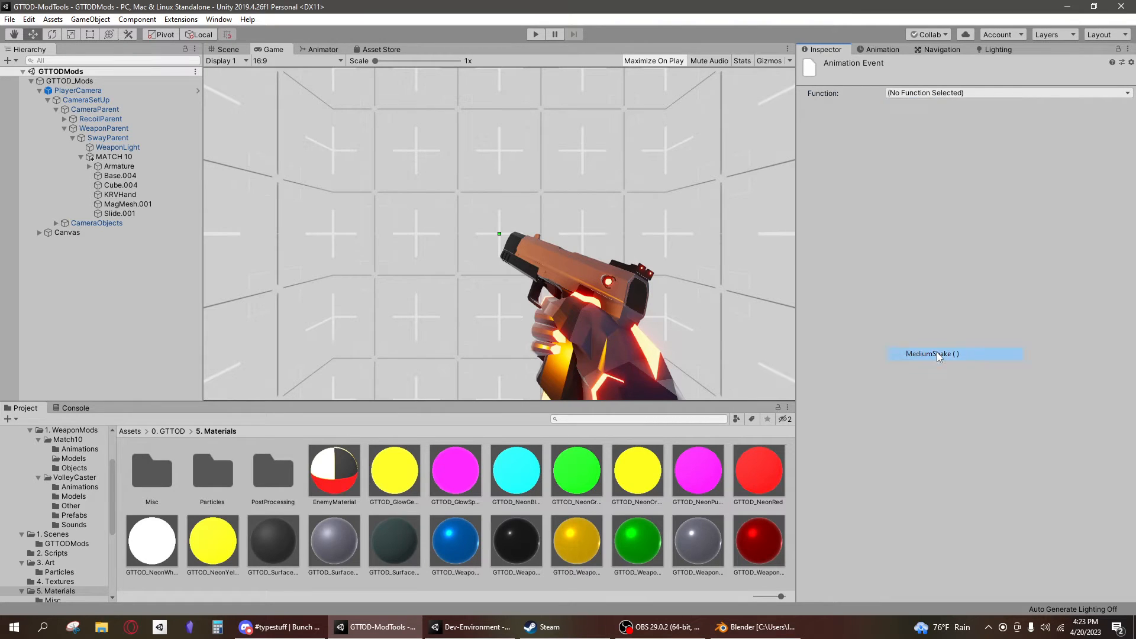
Add an animation event at frame 128 of the Inspect clip and set its function to SmallShake.
click(883, 49)
drag(1031, 55, 1042, 68)
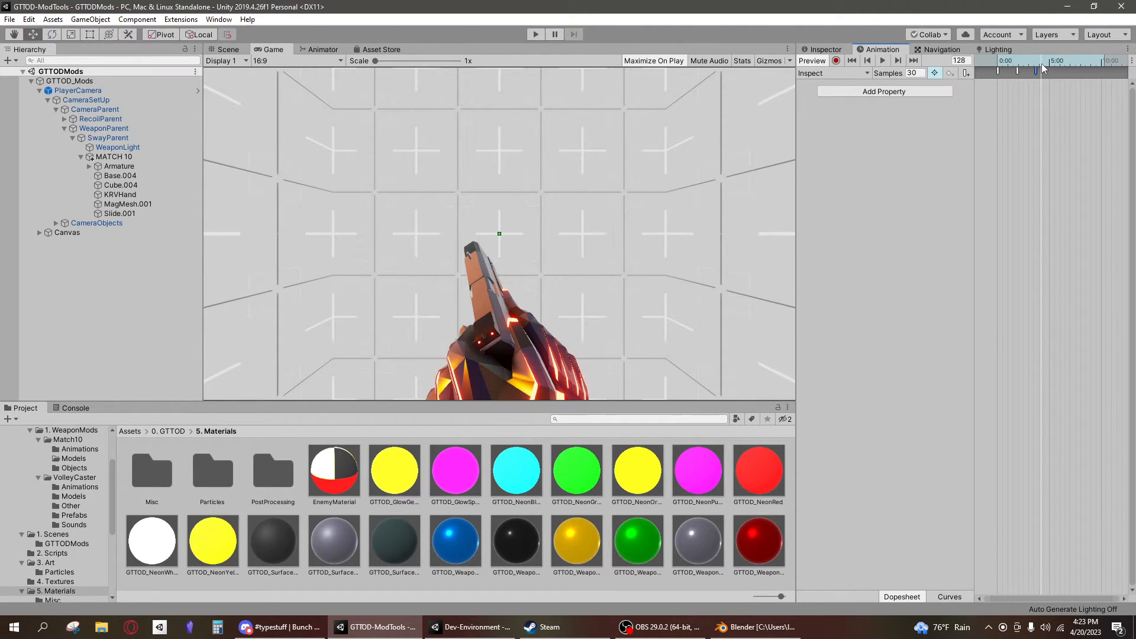
click(965, 72)
click(947, 93)
click(935, 342)
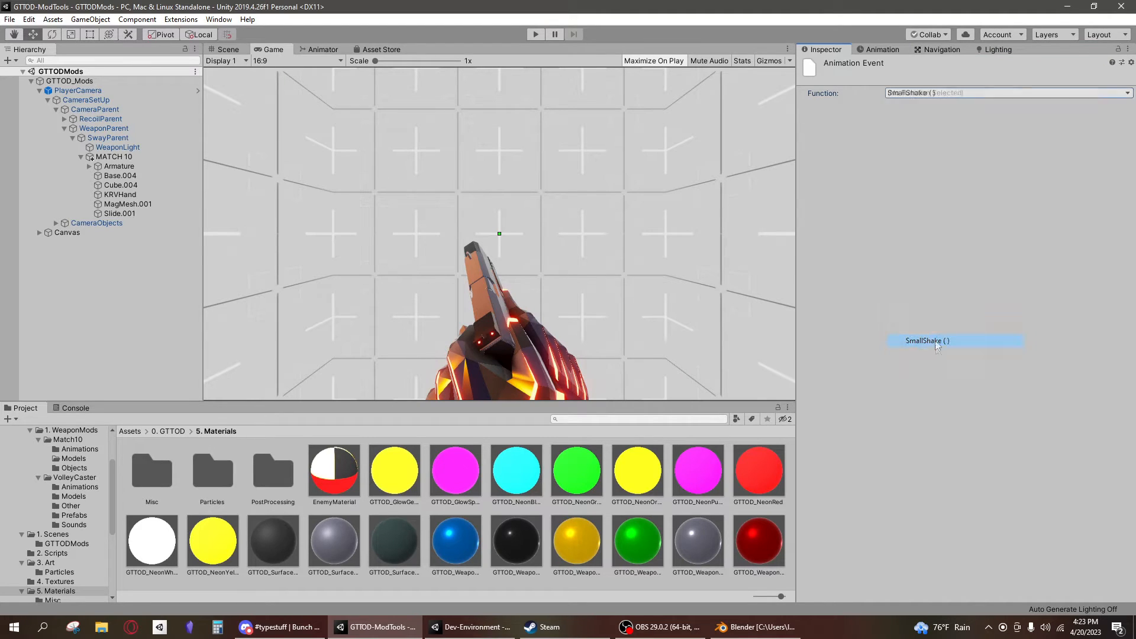
Add an animation event at frame 130 of the Inspect clip and set its function to RoughShake.
click(885, 52)
drag(1041, 64, 1043, 65)
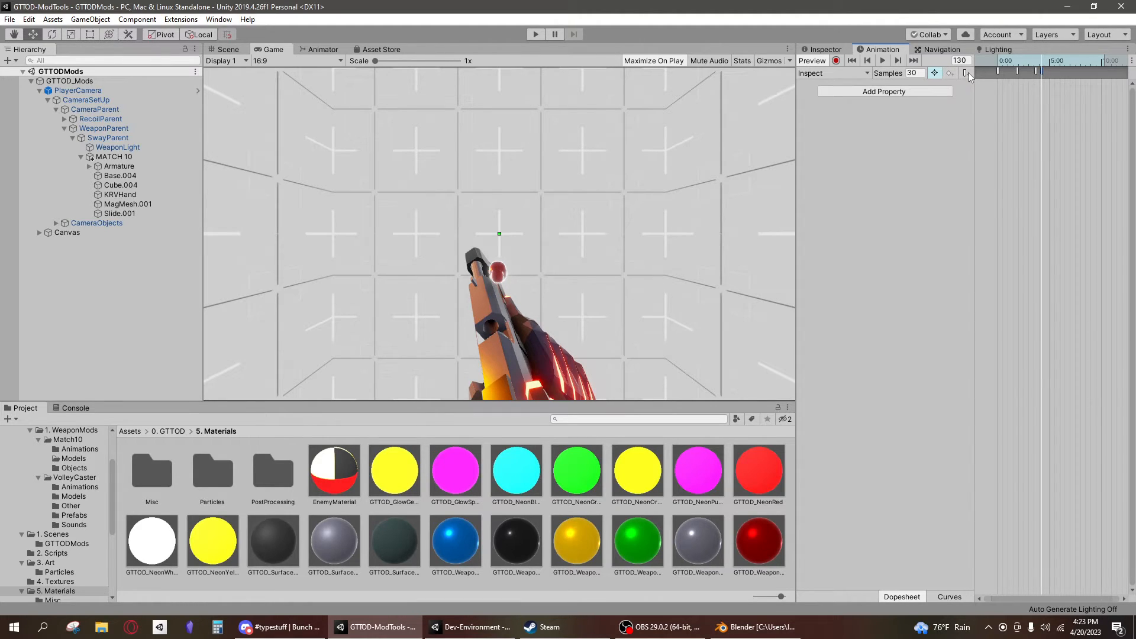
click(826, 50)
click(911, 94)
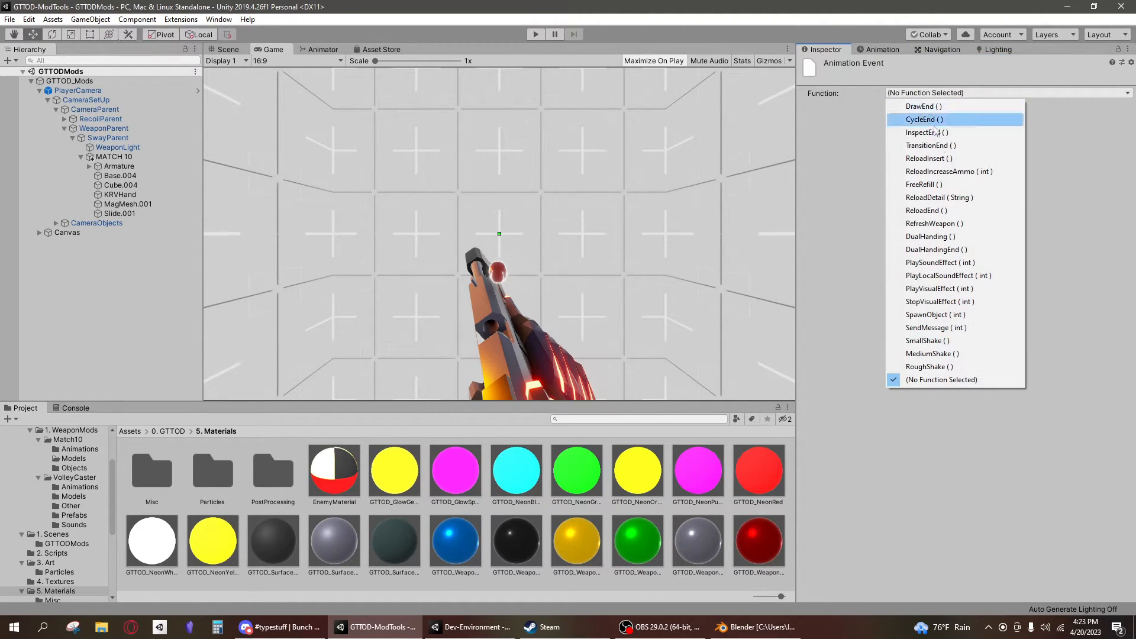
click(929, 367)
Add an animation event at frame 140 of the Inspect clip and assign it a shake function.
click(885, 49)
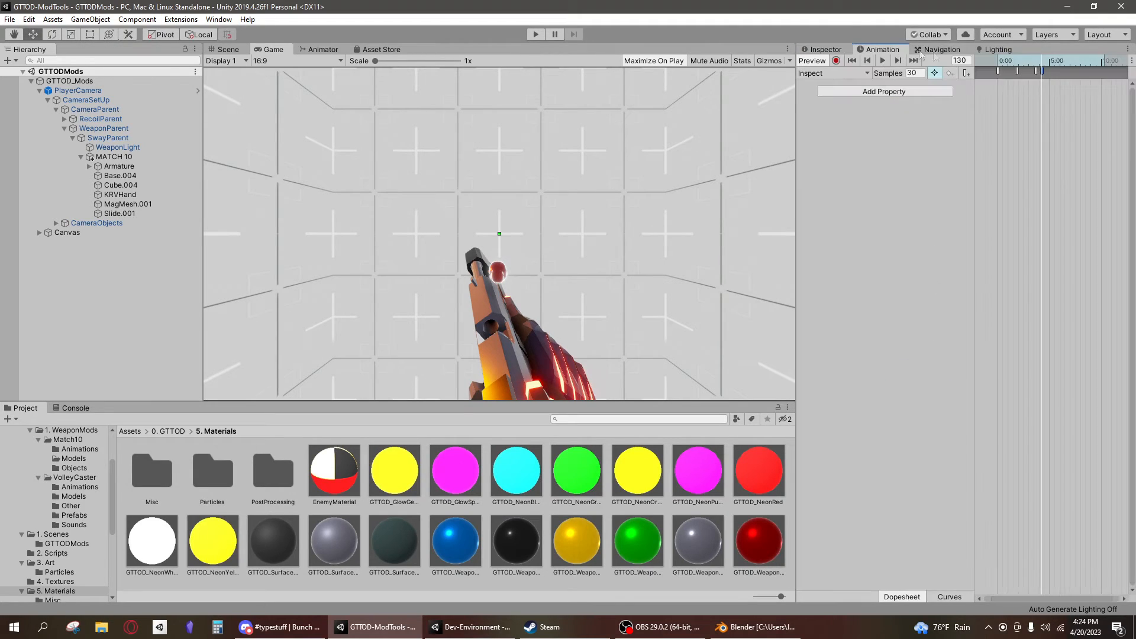
drag(1043, 62, 1047, 63)
click(965, 74)
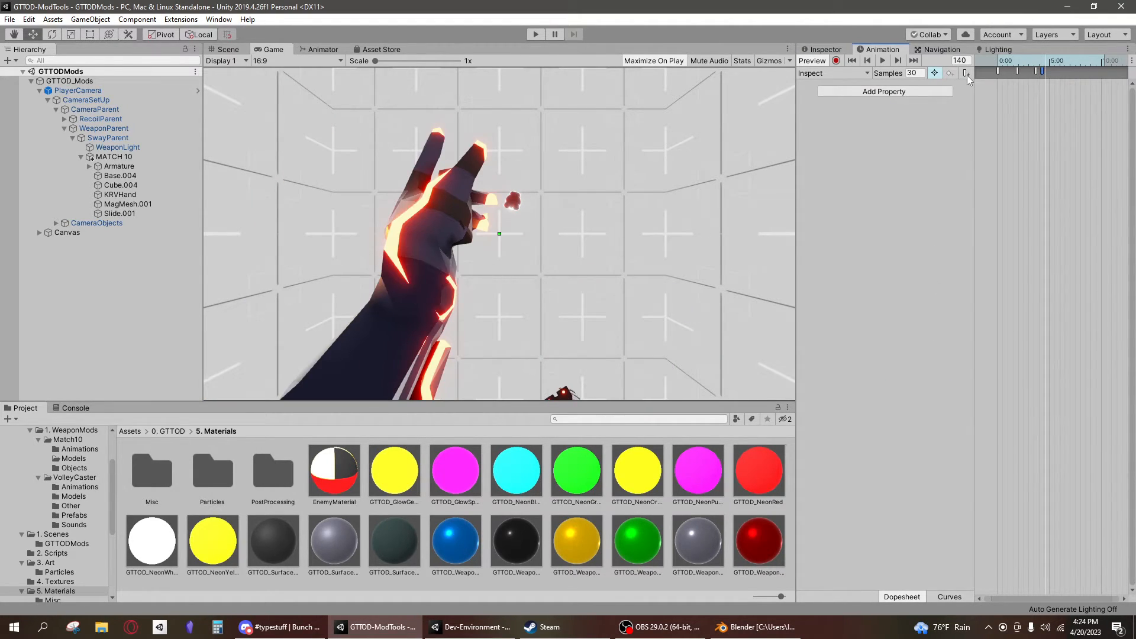
click(835, 61)
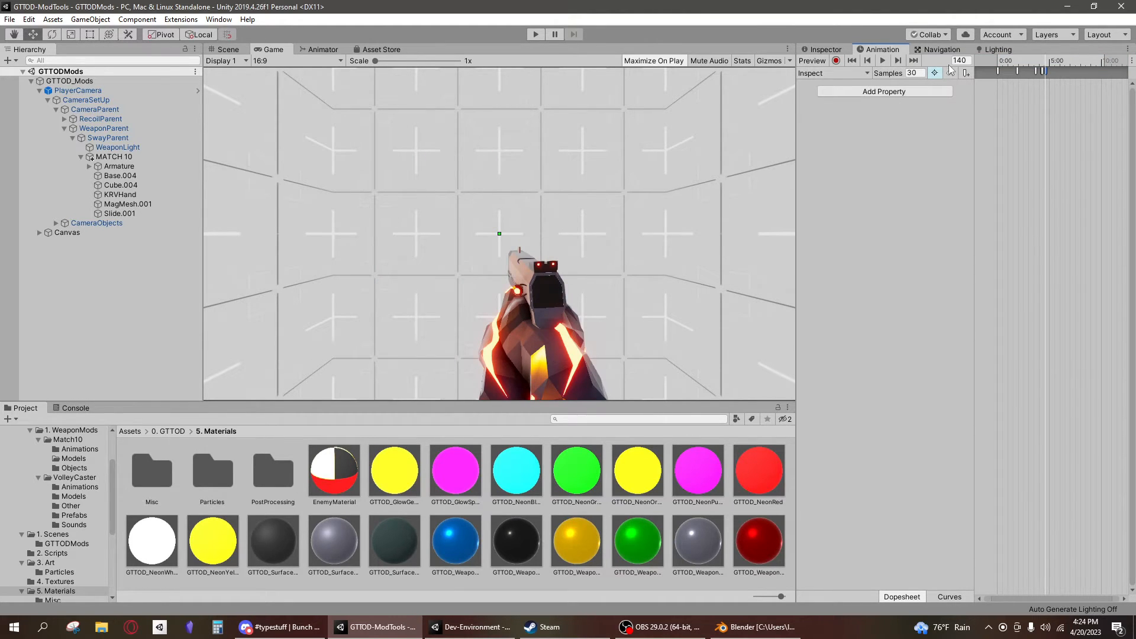
click(826, 50)
click(906, 94)
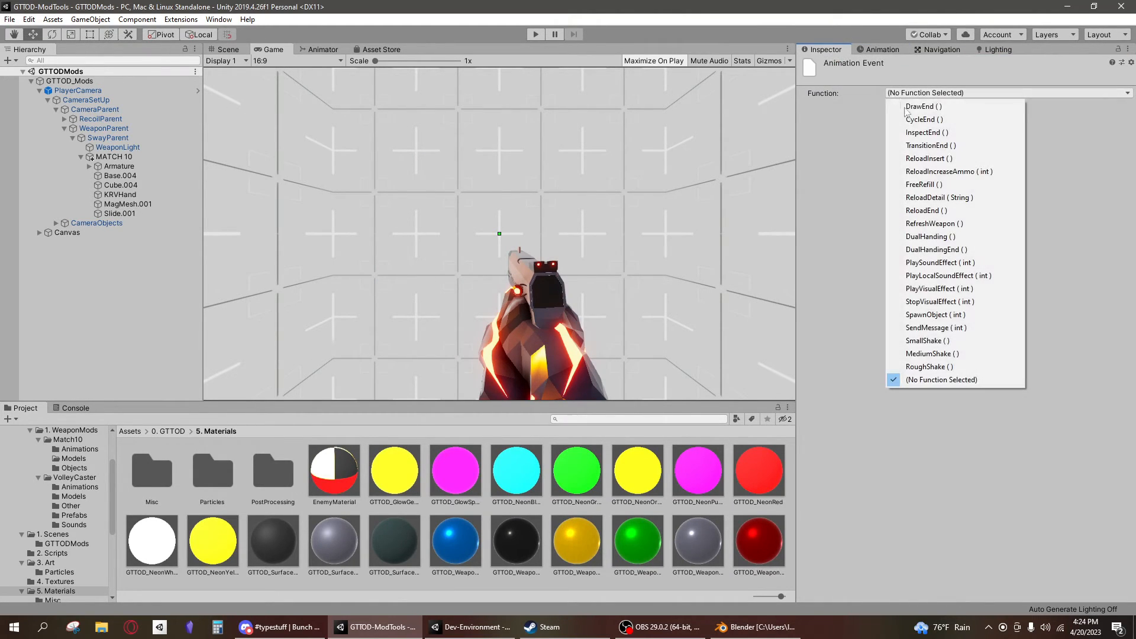
click(927, 361)
Add an animation event at frame 166 of the Inspect clip and set its function to MediumShake.
click(883, 50)
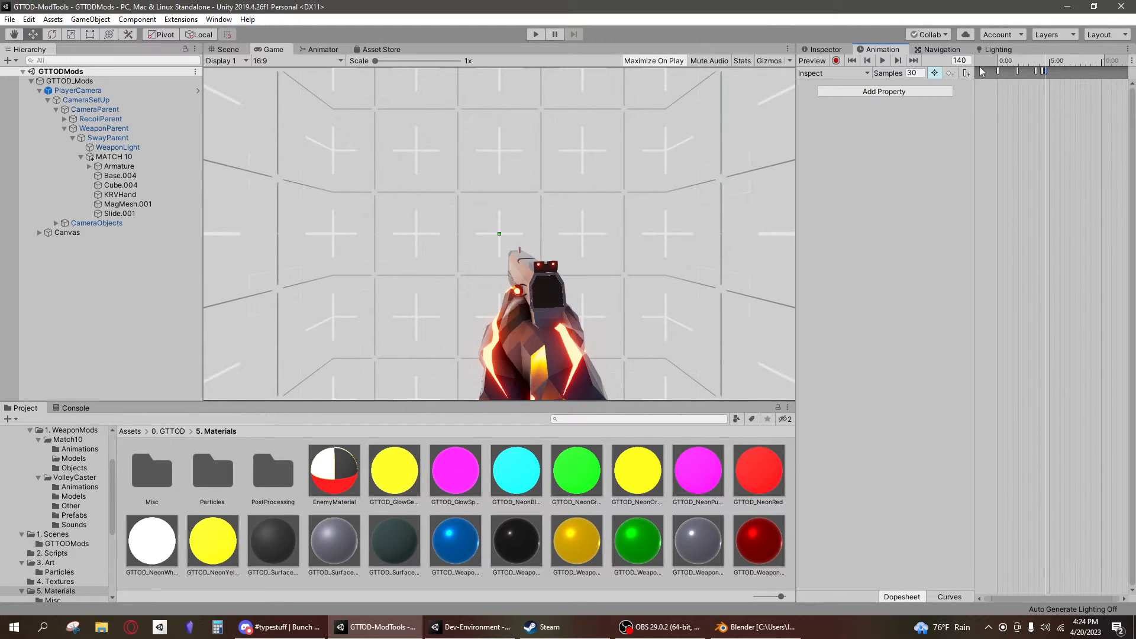
click(883, 59)
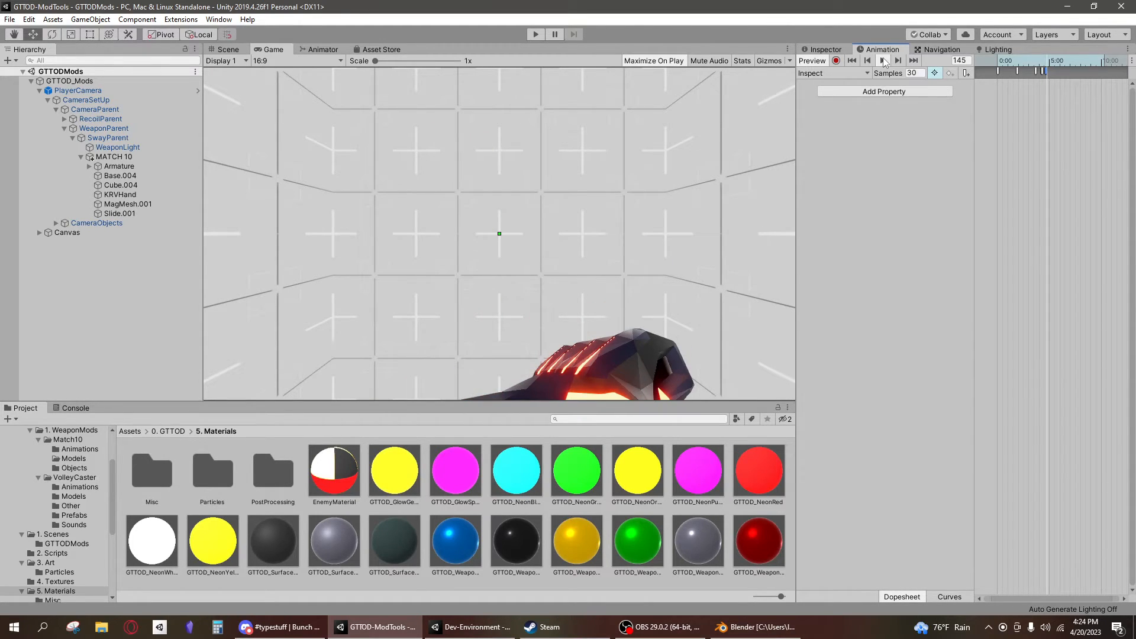
click(883, 58)
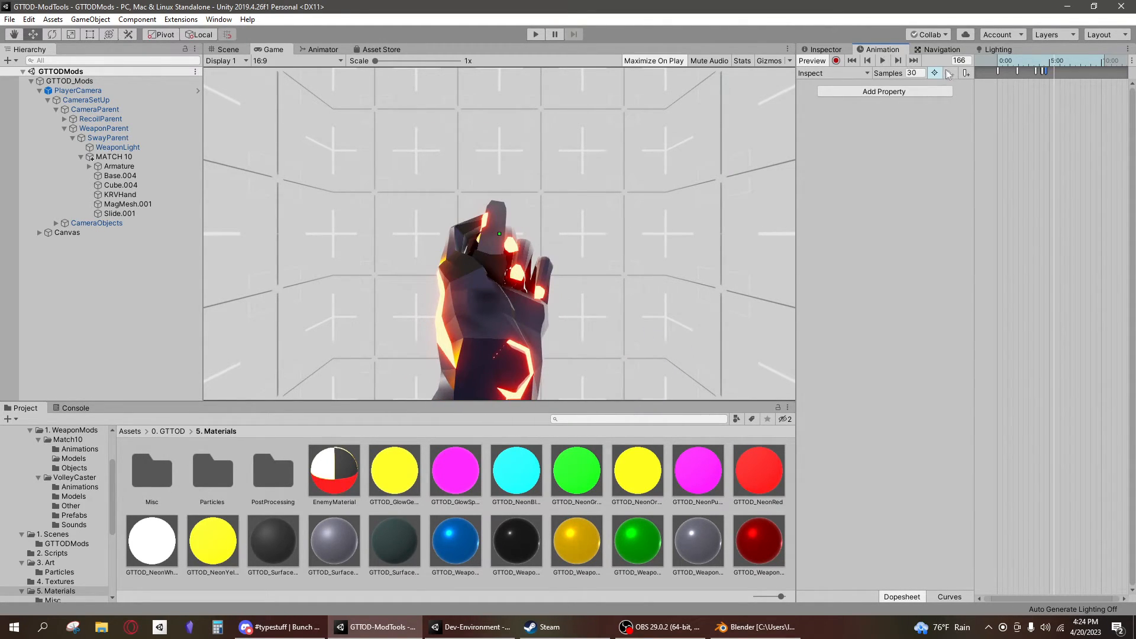
click(964, 73)
click(923, 93)
click(917, 354)
Add an animation event at frame 218 of the Inspect clip and set its function to SmallShake.
click(890, 50)
click(884, 60)
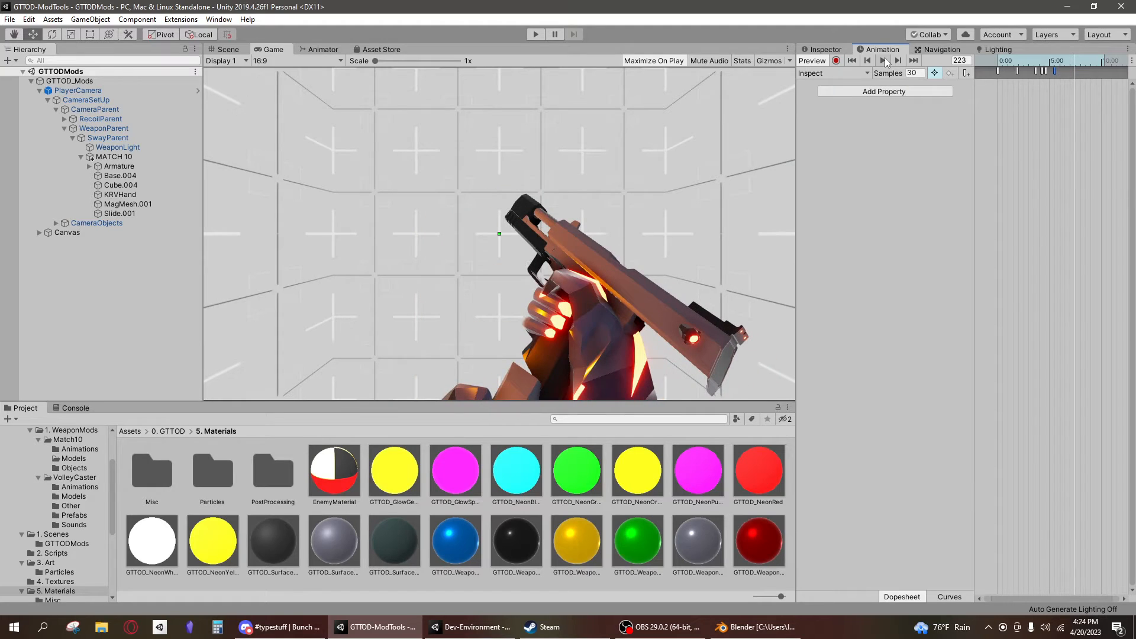
drag(1073, 61, 1072, 63)
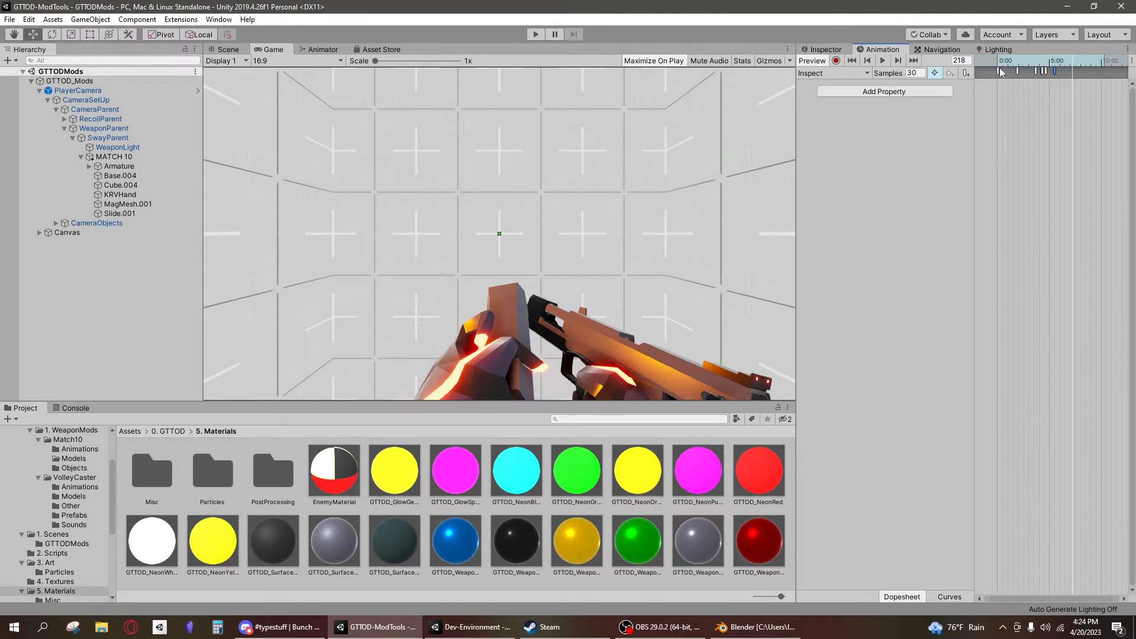
click(967, 74)
click(829, 48)
click(925, 95)
click(941, 344)
Add an animation event at frame 235 of the Inspect clip and set its function to RoughShake.
click(881, 50)
click(885, 60)
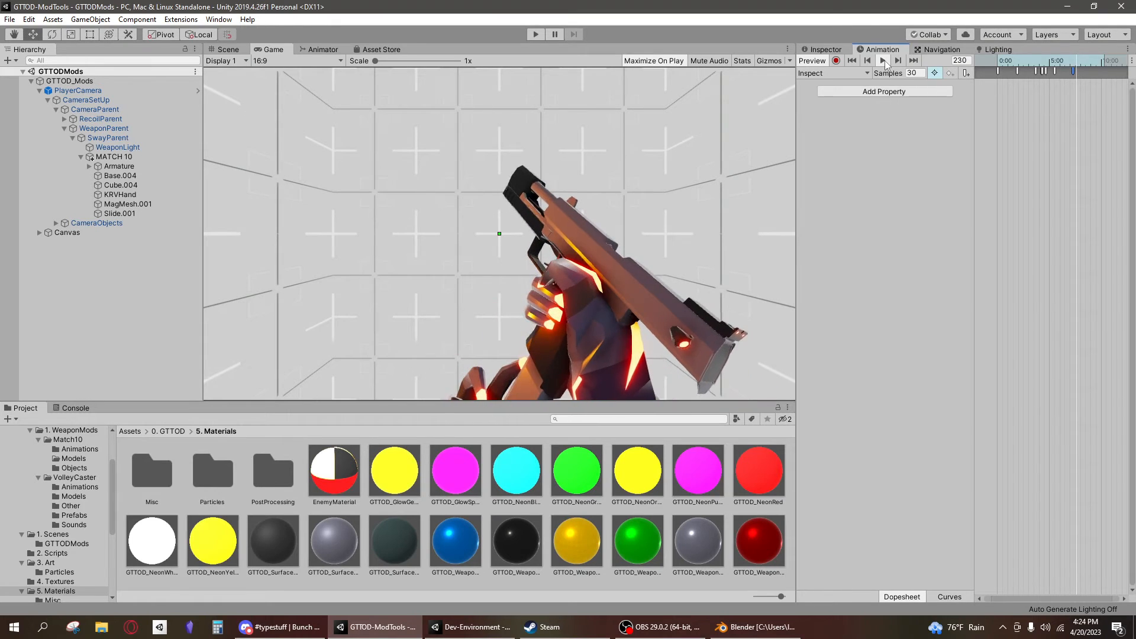
click(886, 60)
click(885, 60)
click(885, 61)
click(1079, 58)
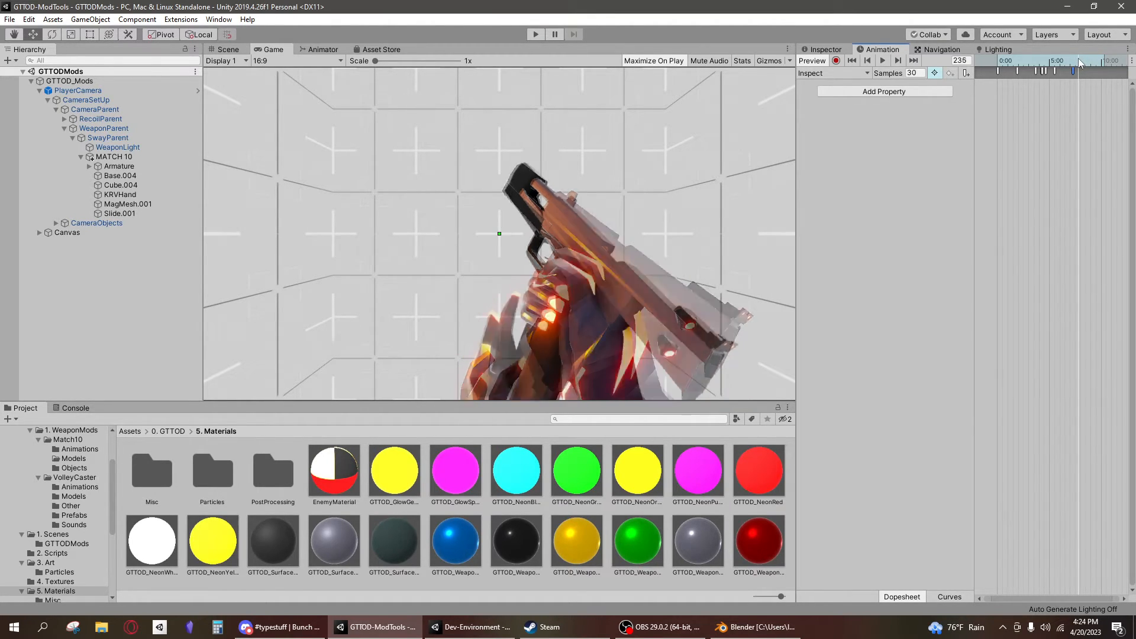
click(967, 73)
click(947, 93)
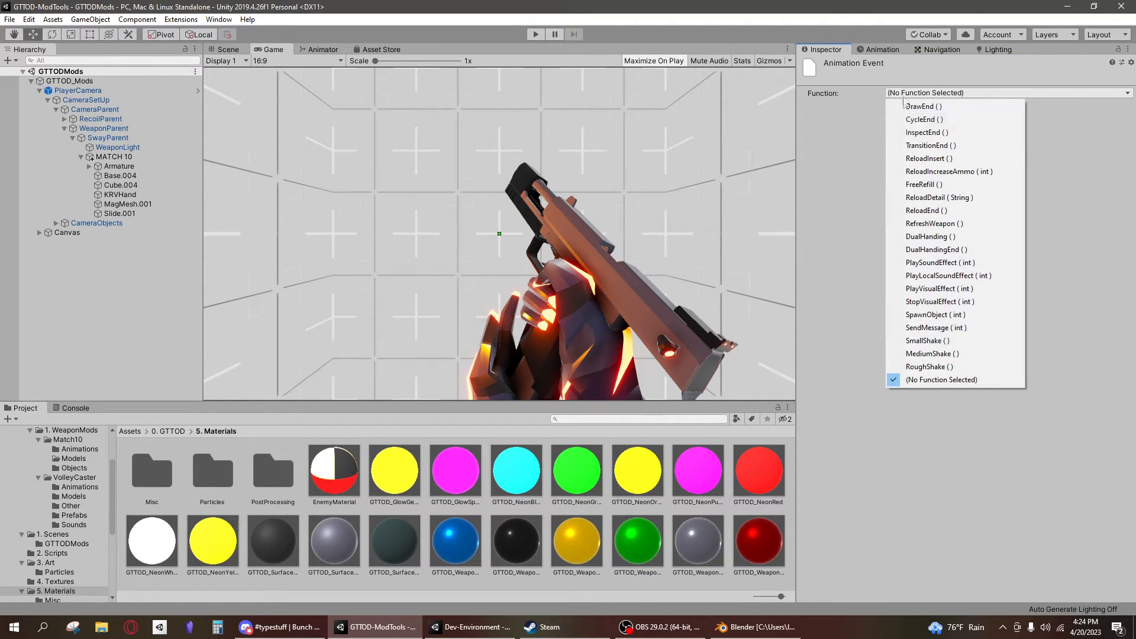
click(927, 370)
Add an animation event at frame 251 of the Inspect clip and set its function to MediumShake.
click(880, 51)
click(882, 59)
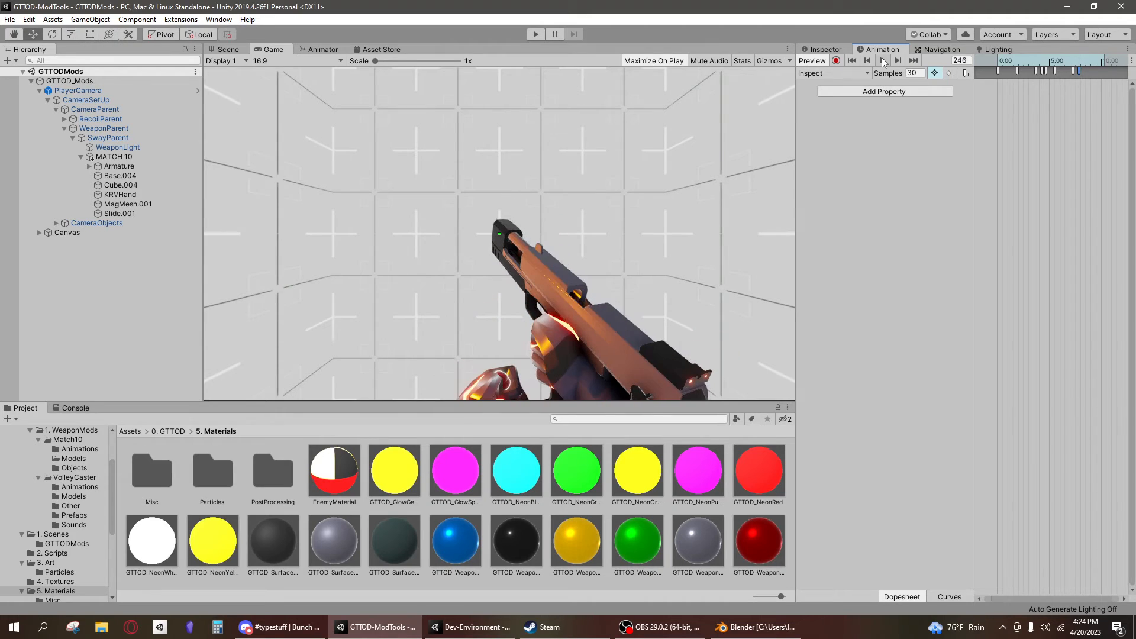
click(882, 60)
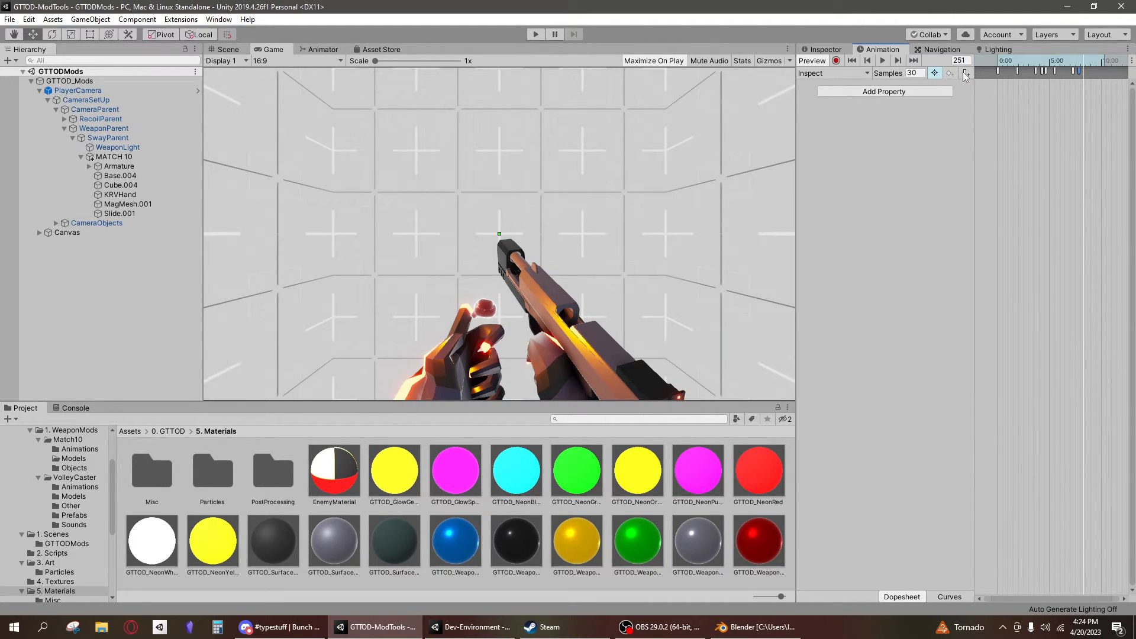
click(850, 60)
click(946, 92)
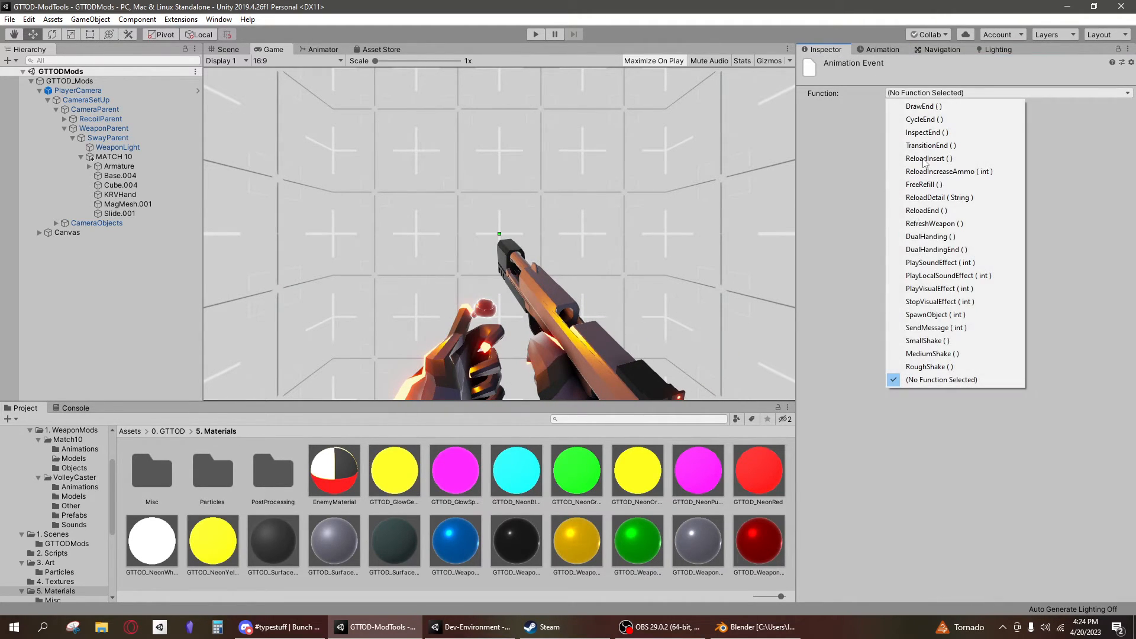
click(923, 352)
Add an animation event at frame 260 of the Inspect clip and set its function to SmallShake.
click(885, 50)
click(886, 62)
click(885, 62)
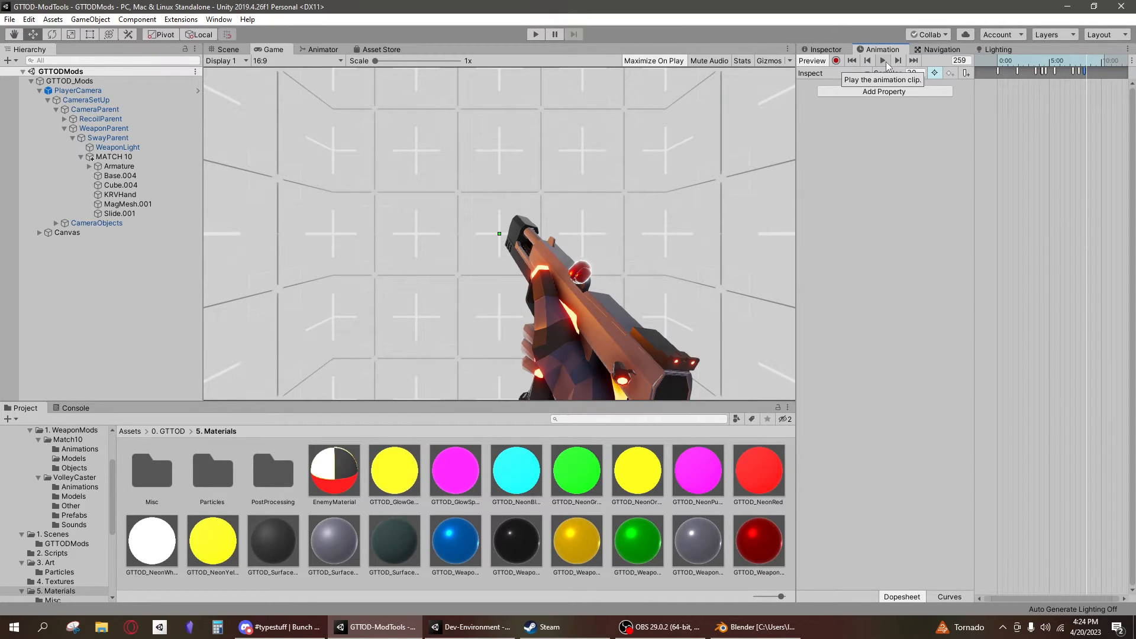
click(886, 62)
click(886, 61)
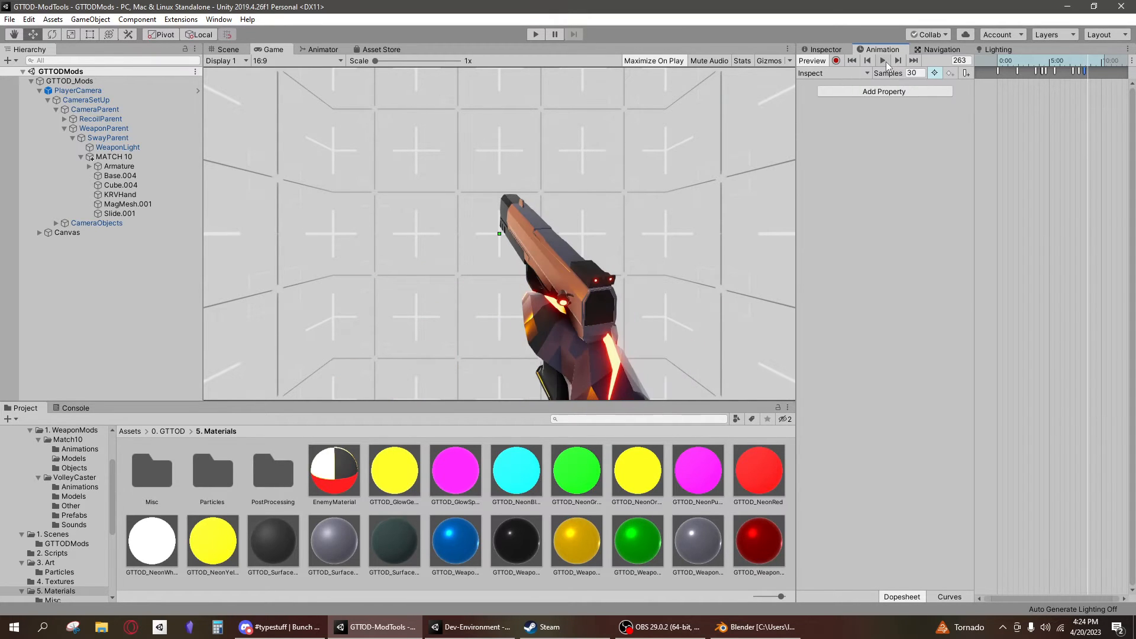
click(1087, 63)
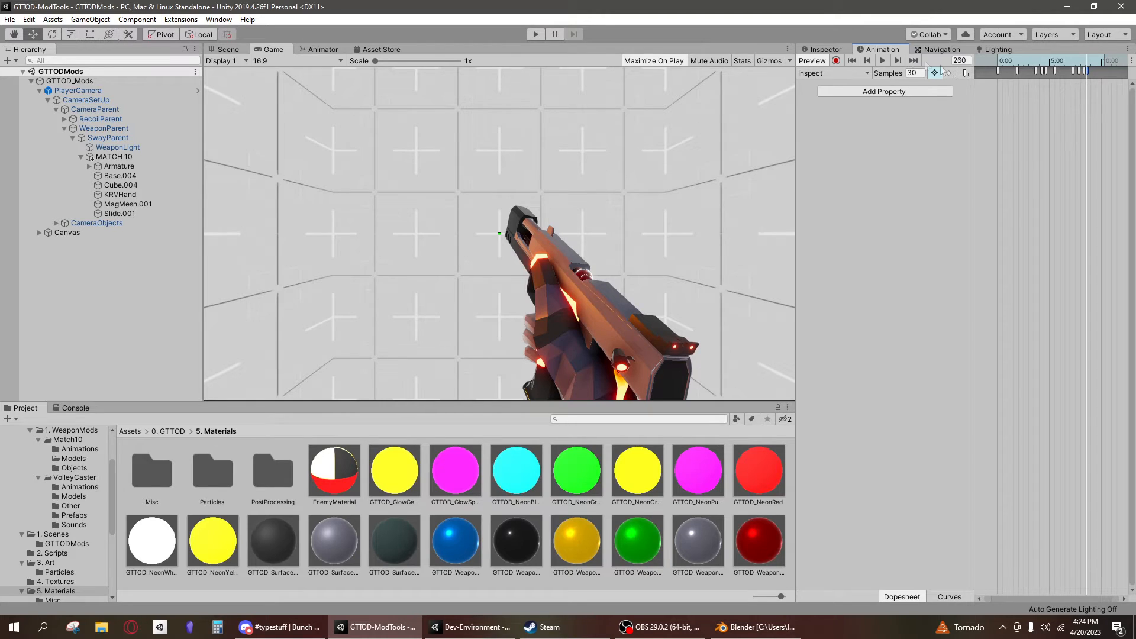
click(838, 47)
click(899, 93)
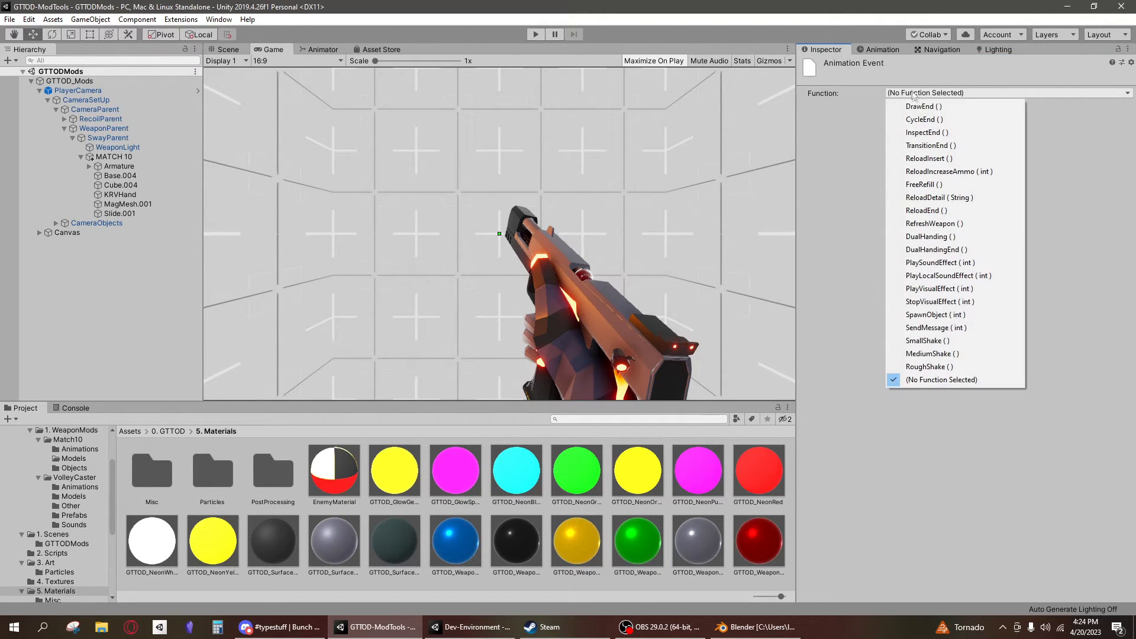
click(941, 341)
Add an animation event at frame 263 of the Inspect clip and open its function settings.
click(894, 49)
click(882, 60)
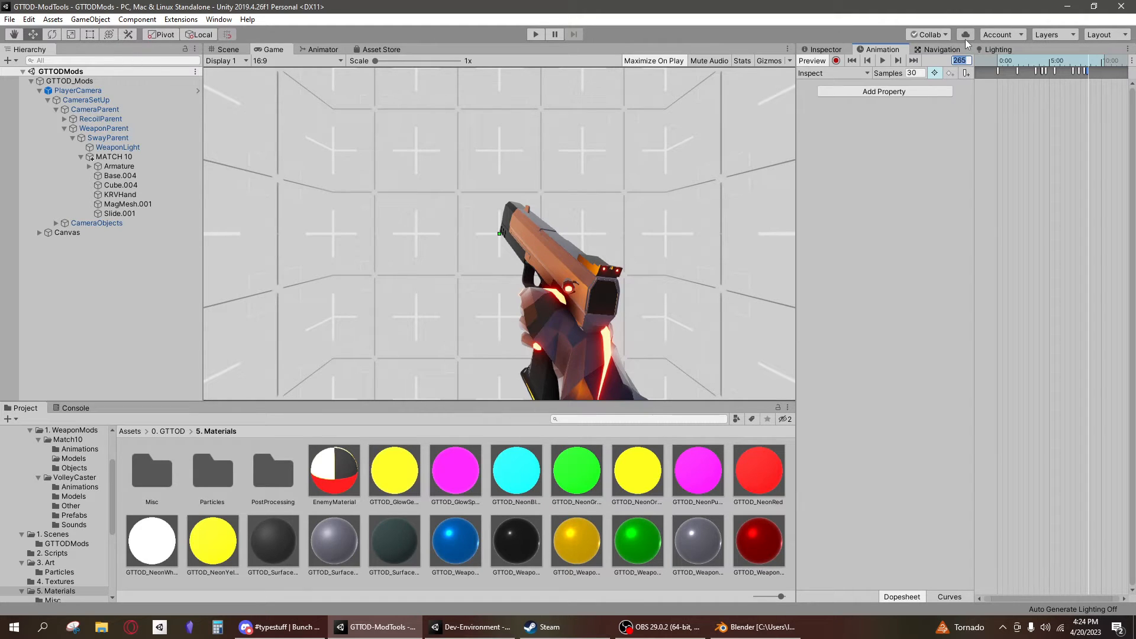
key(Return)
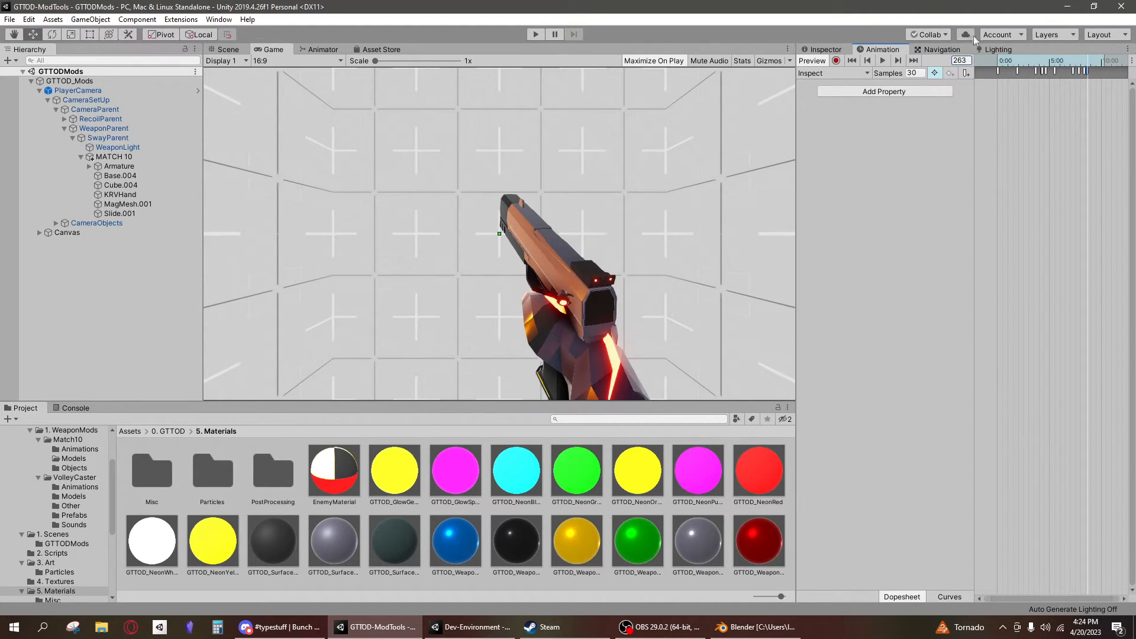
click(824, 50)
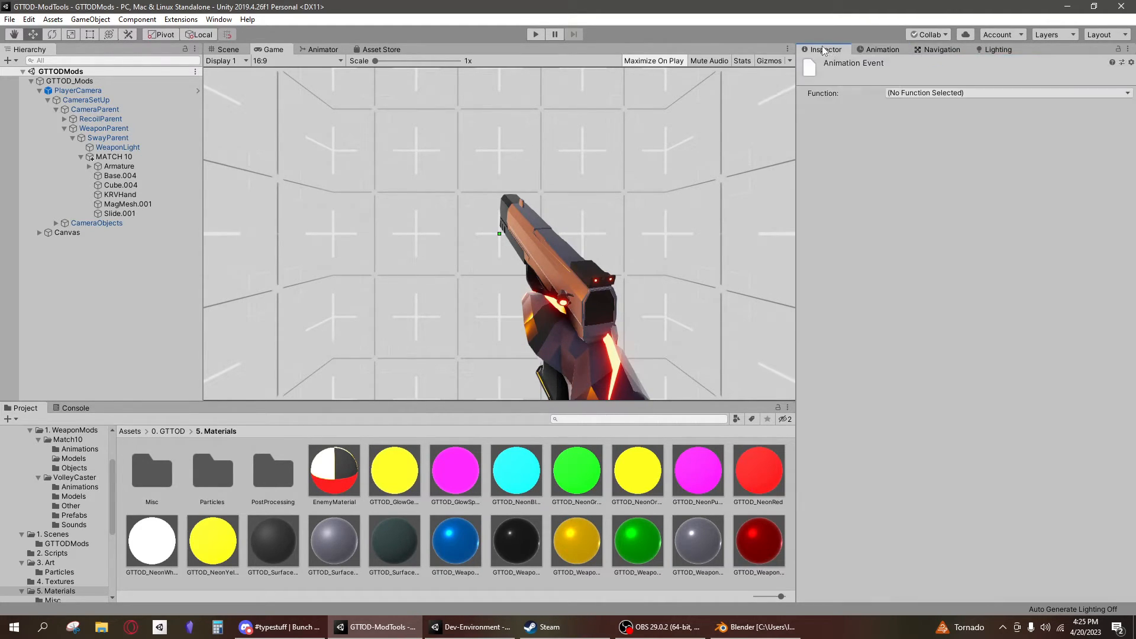
Assign the MediumShake function to the Inspect clip's animation event at frame 263.
click(914, 94)
click(943, 358)
click(883, 50)
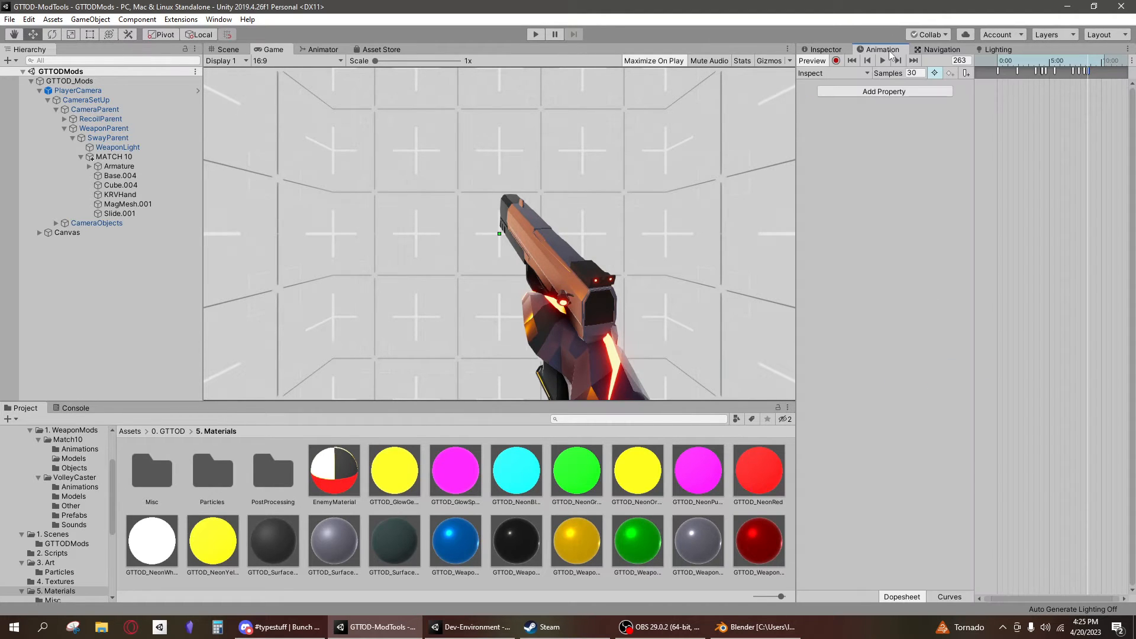
Add an animation event at frame 276 of the Inspect clip that calls MediumShake.
click(883, 60)
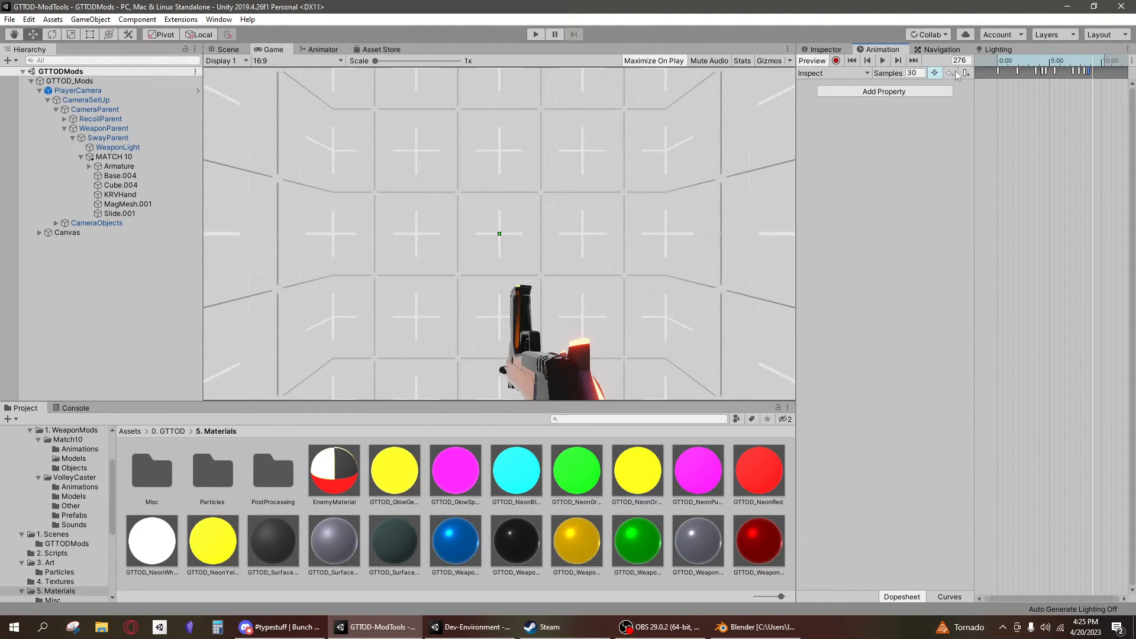
click(828, 50)
click(911, 94)
click(947, 353)
Add an animation event at frame 296 of the Inspect clip that calls MediumShake.
click(883, 50)
click(883, 61)
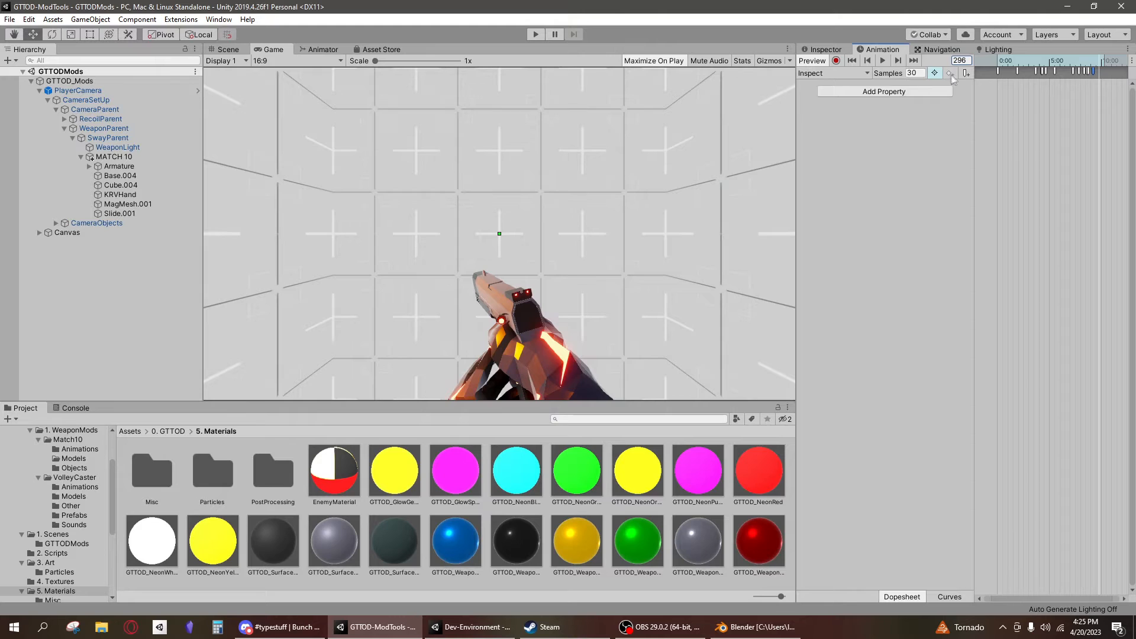
click(839, 51)
click(924, 93)
click(938, 353)
Add an animation event calling InspectEnd at frame 304 of the Inspect clip and play the clip back.
click(884, 51)
click(883, 61)
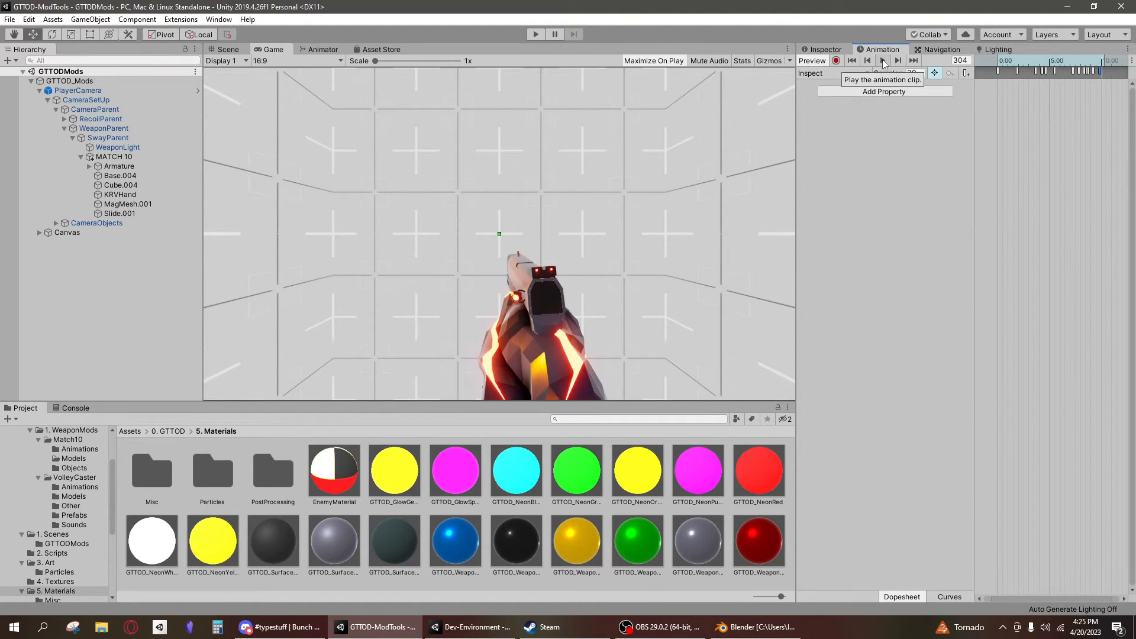
click(960, 60)
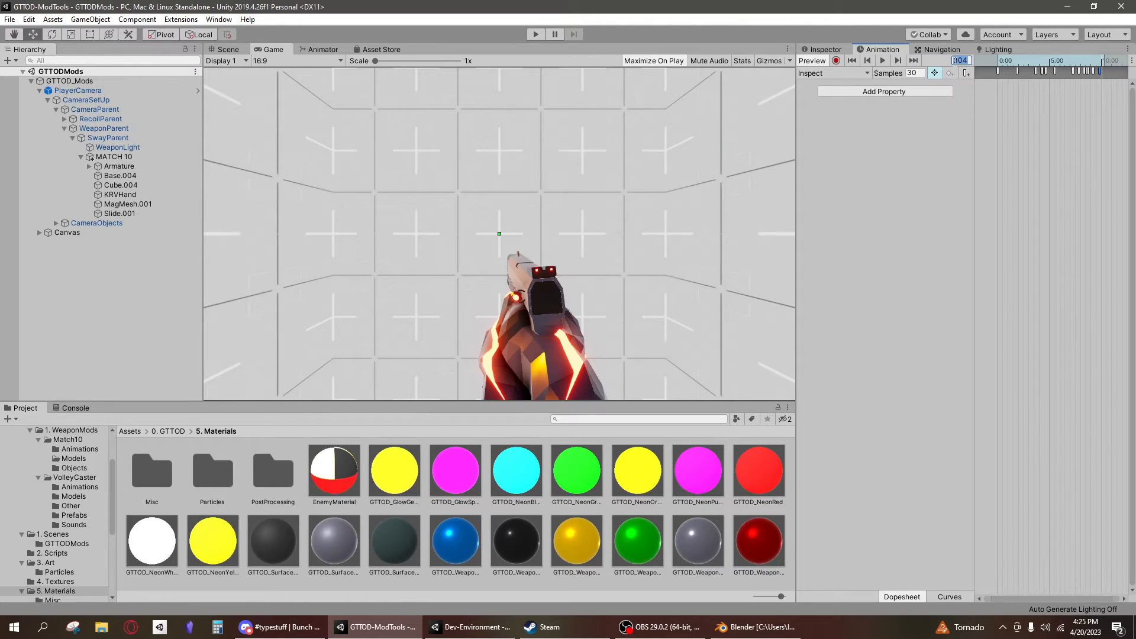
click(828, 50)
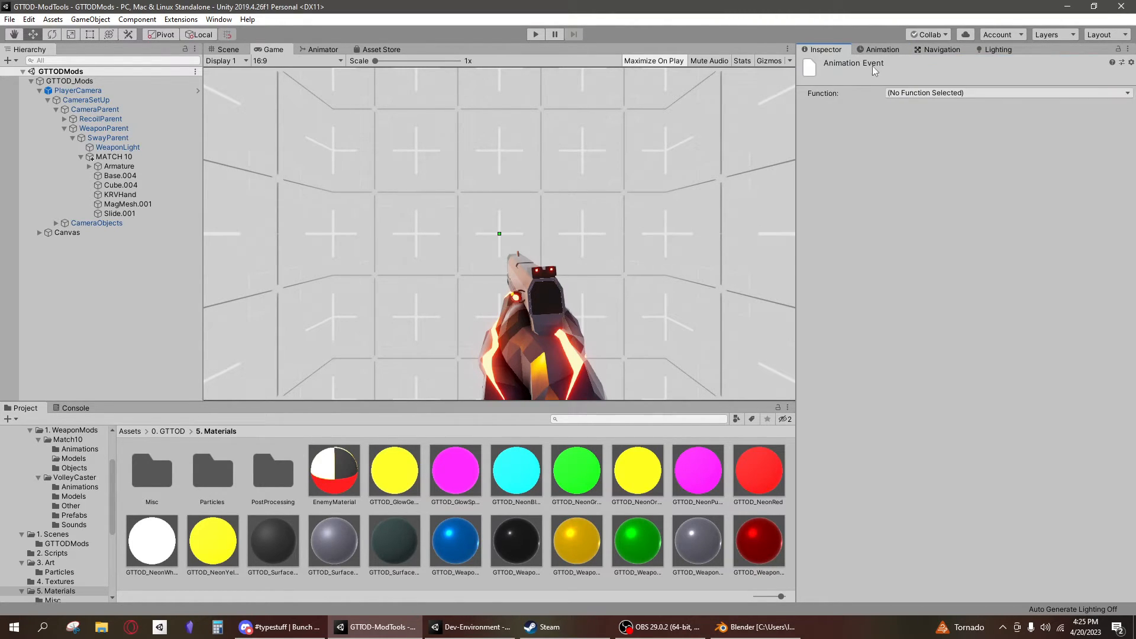
click(909, 92)
click(943, 132)
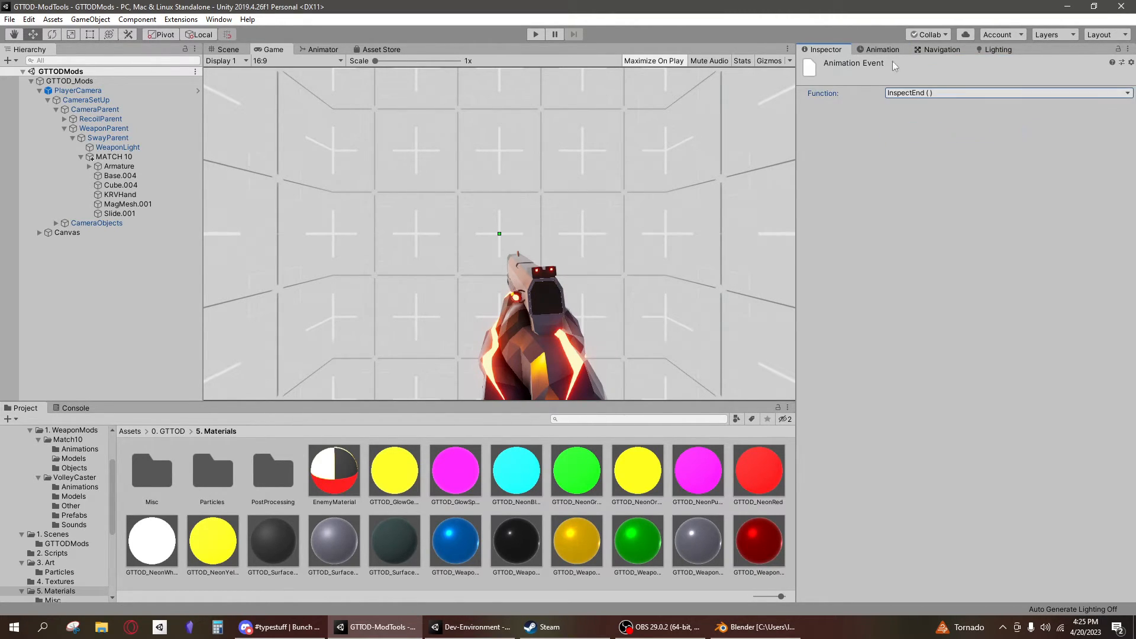
click(882, 50)
click(882, 60)
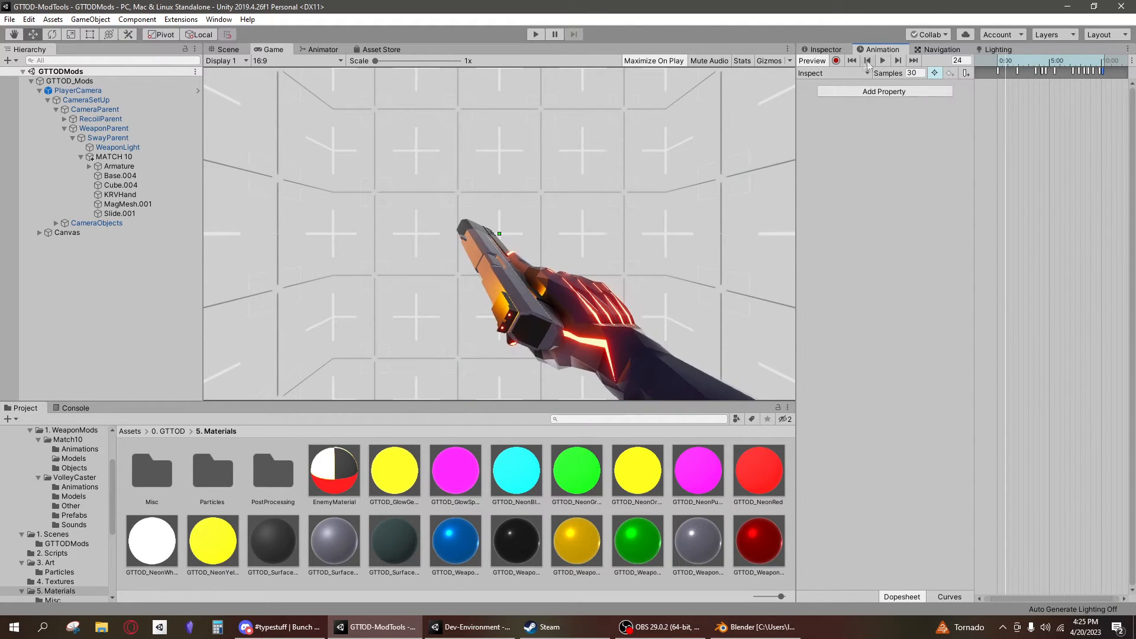
Switch to the ReloadEmpty clip and add an animation event at frame 0 that calls MediumShake.
click(825, 73)
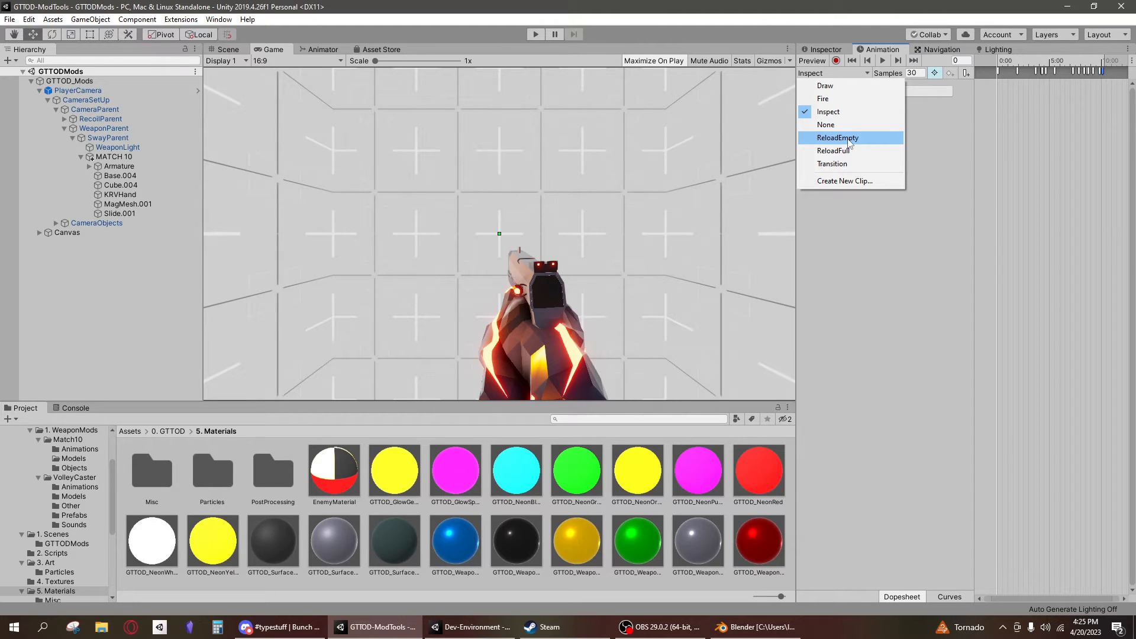
click(848, 139)
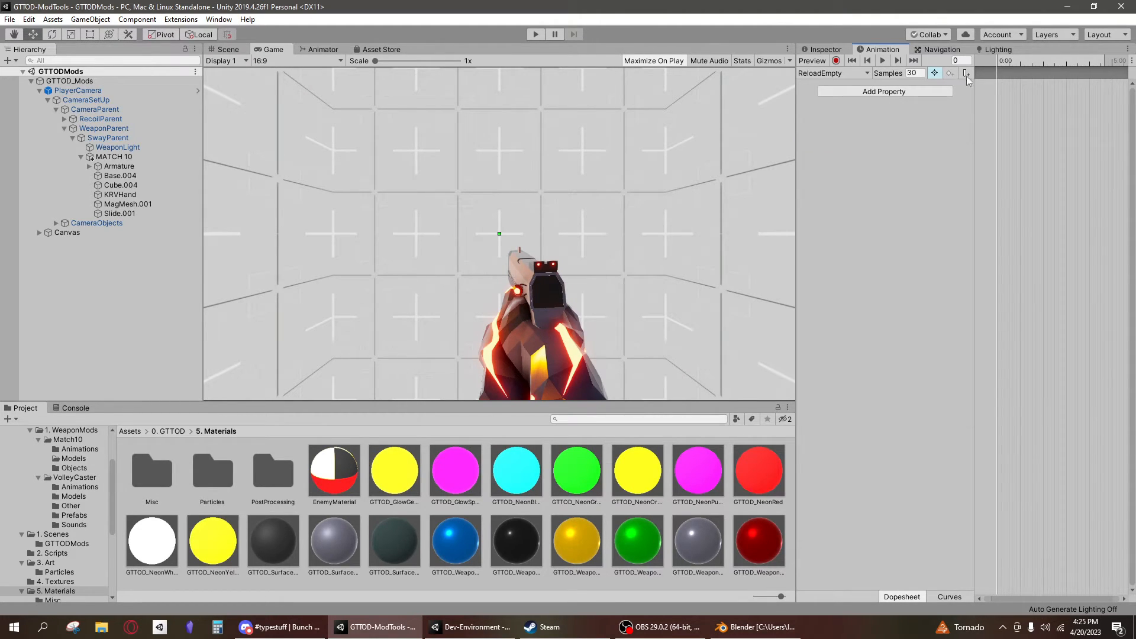
click(825, 50)
click(912, 93)
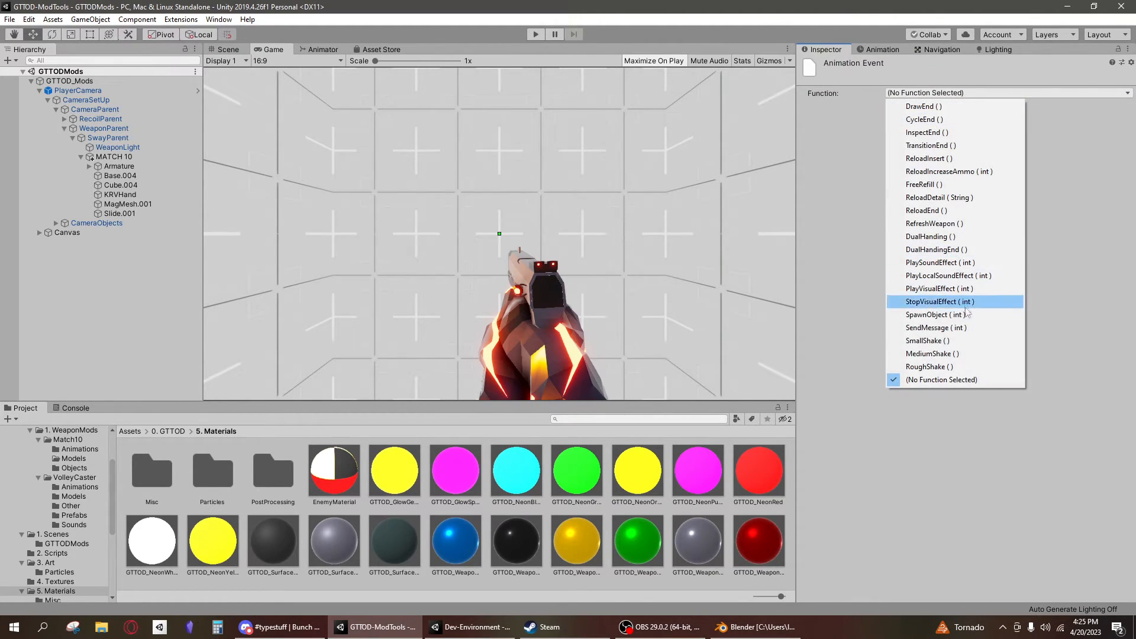
click(965, 354)
Turn off filtering by selection so the ReloadEmpty clip lists all its animated properties.
click(882, 50)
click(883, 61)
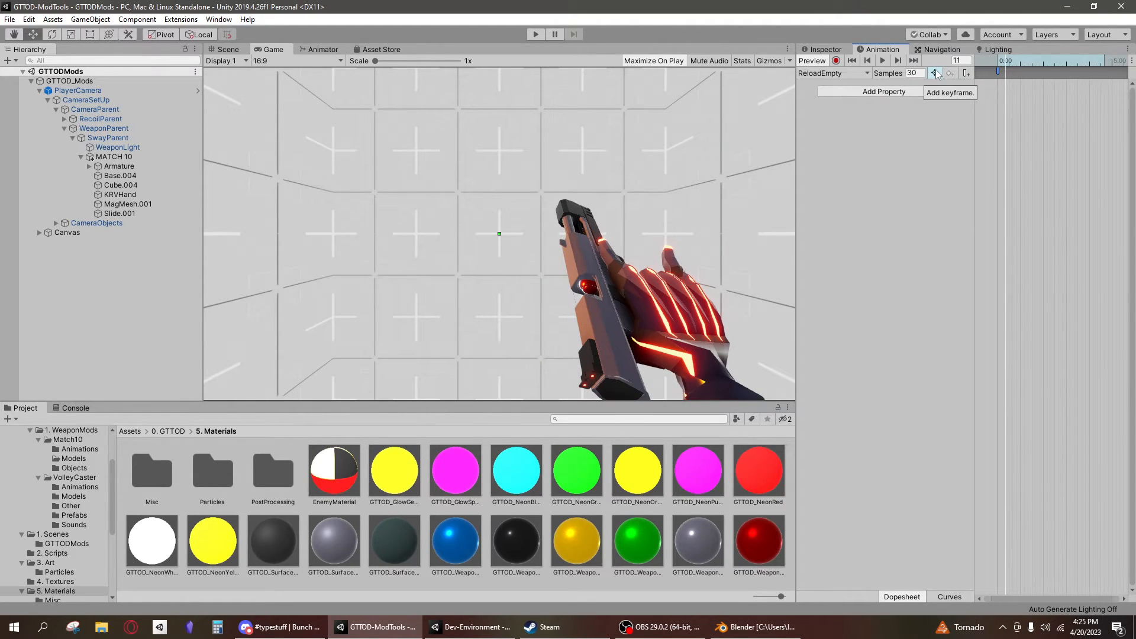
click(934, 72)
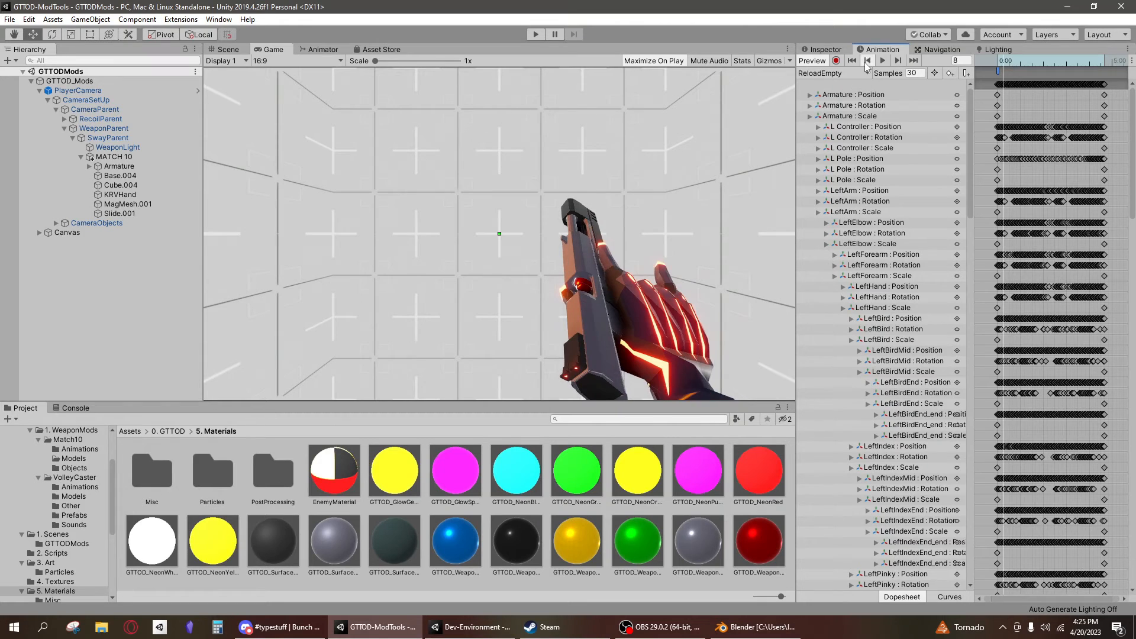
Add an animation event at frame 7 of the ReloadEmpty clip that calls MediumShake.
click(899, 61)
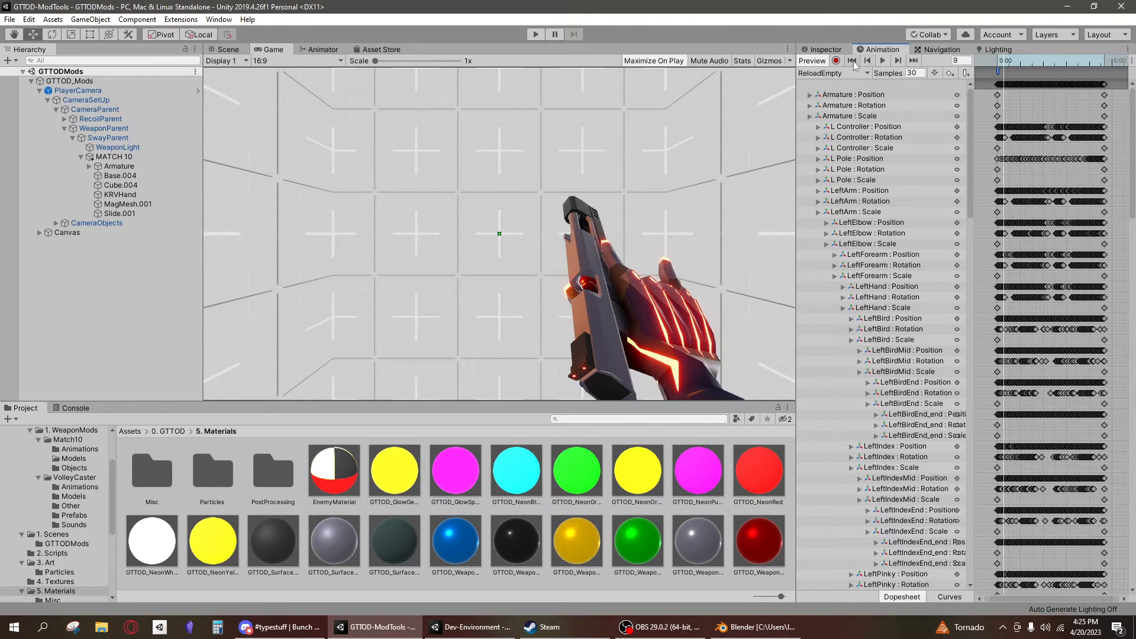
click(853, 61)
click(883, 61)
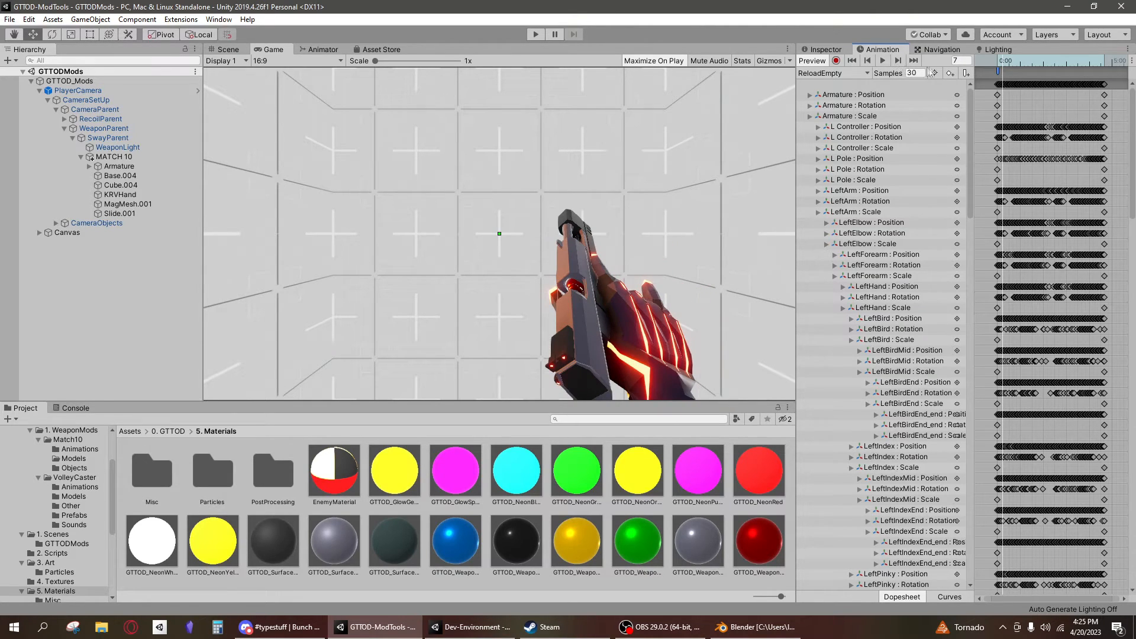
click(903, 93)
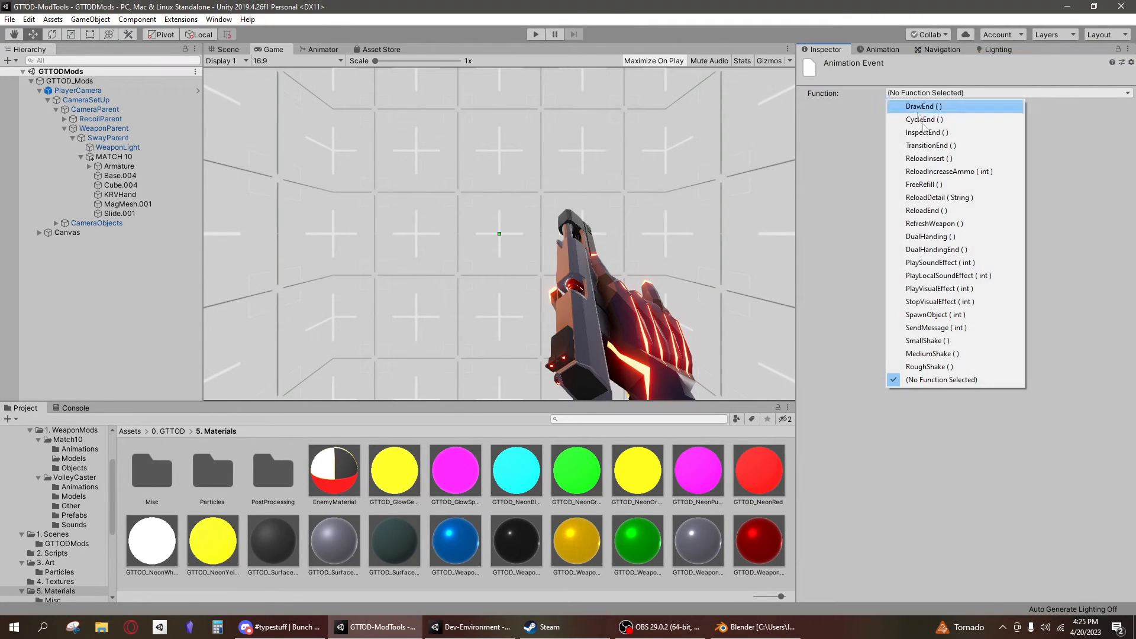
click(954, 354)
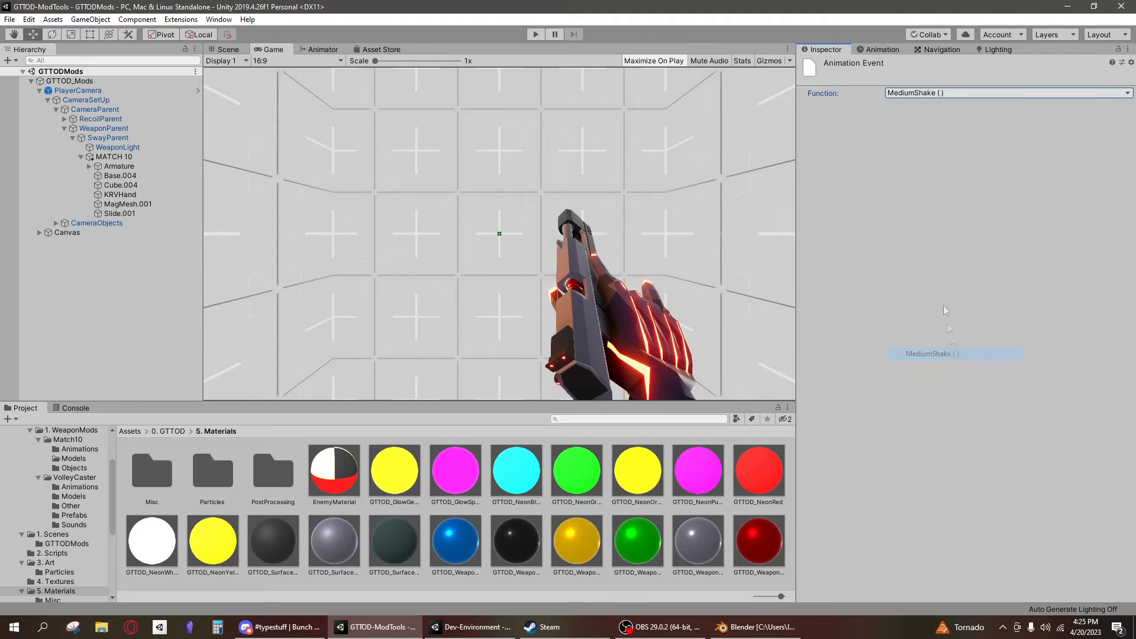
Step through the magazine drop in ReloadEmpty and add an animation event at frame 13 that calls RoughShake.
click(881, 50)
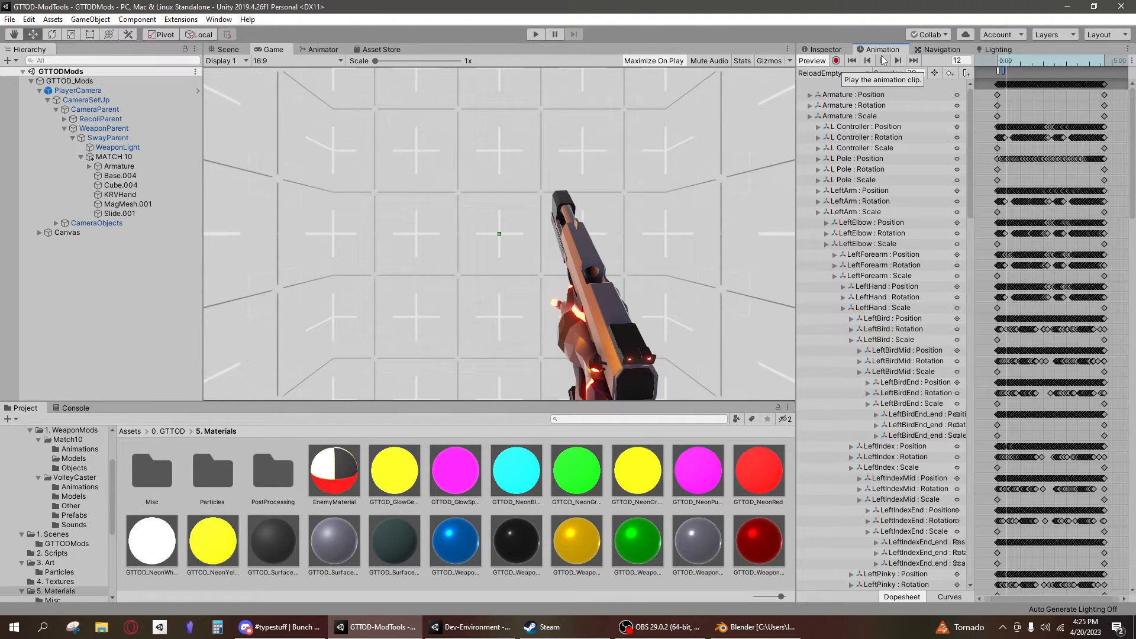
click(882, 57)
click(882, 57)
click(868, 59)
click(869, 59)
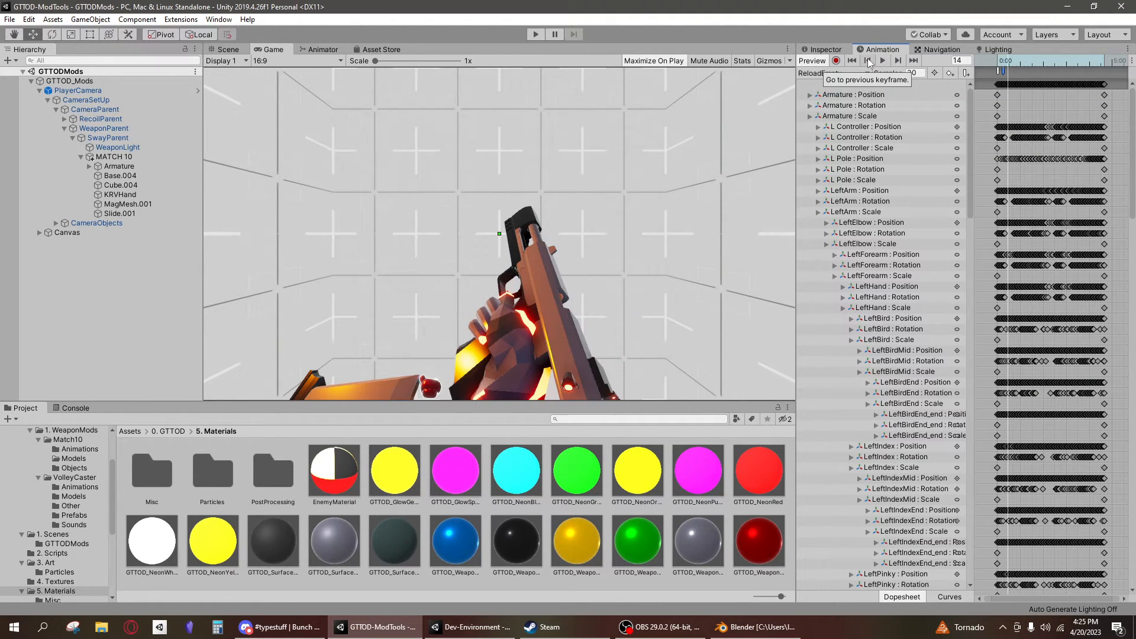
click(899, 60)
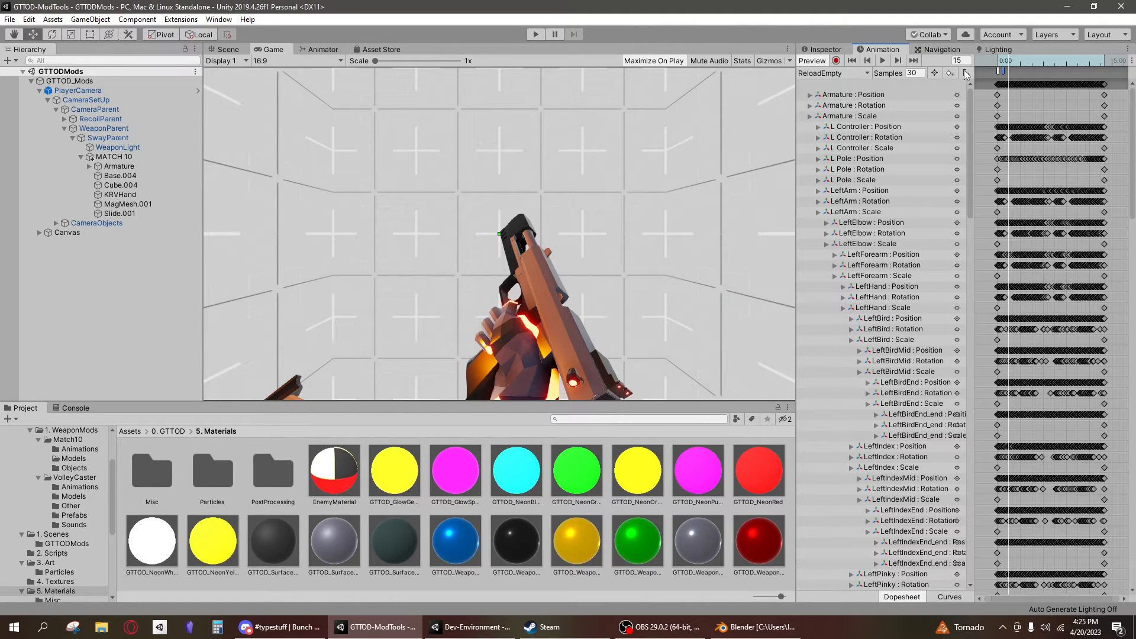
click(870, 61)
click(870, 61)
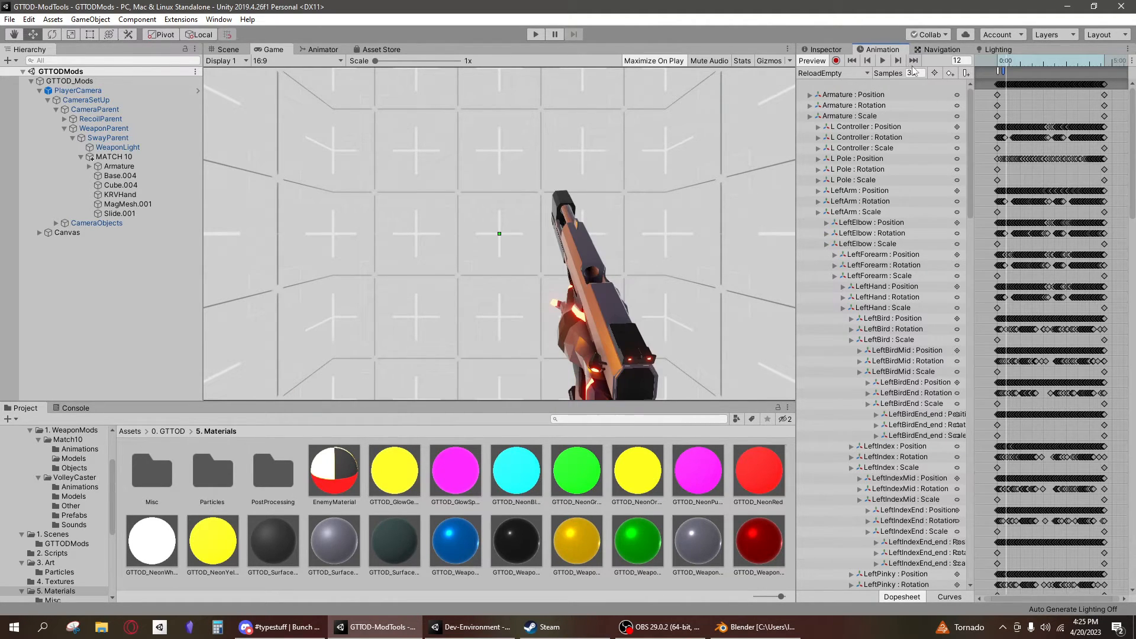
click(898, 61)
click(826, 49)
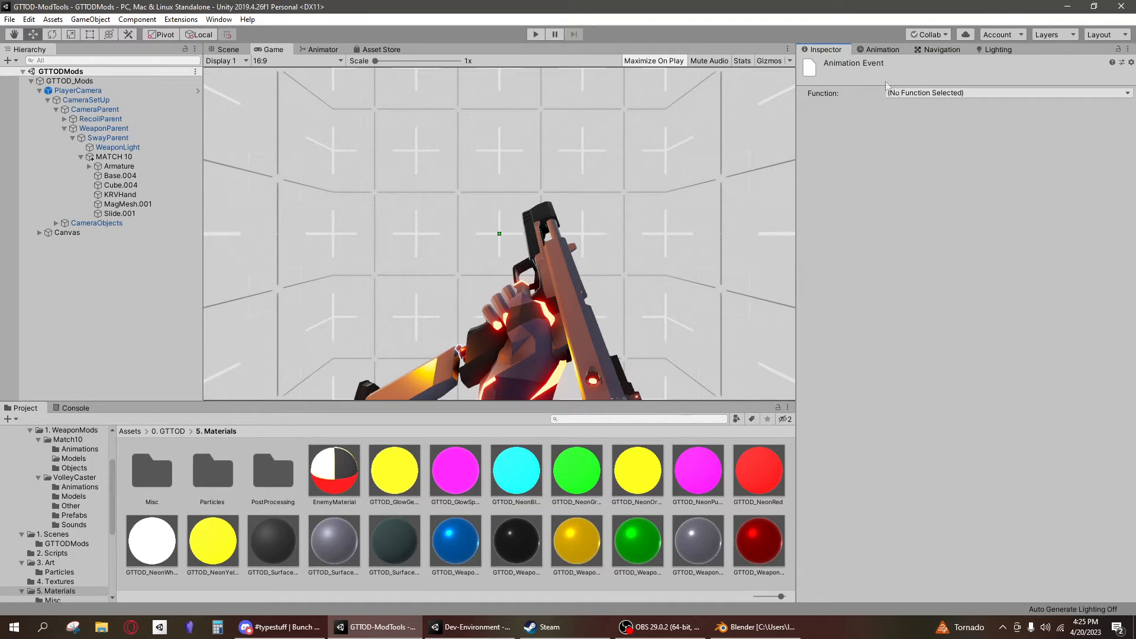
click(1006, 93)
click(950, 367)
Add an animation event at frame 28 of the ReloadEmpty clip that calls SmallShake.
click(880, 50)
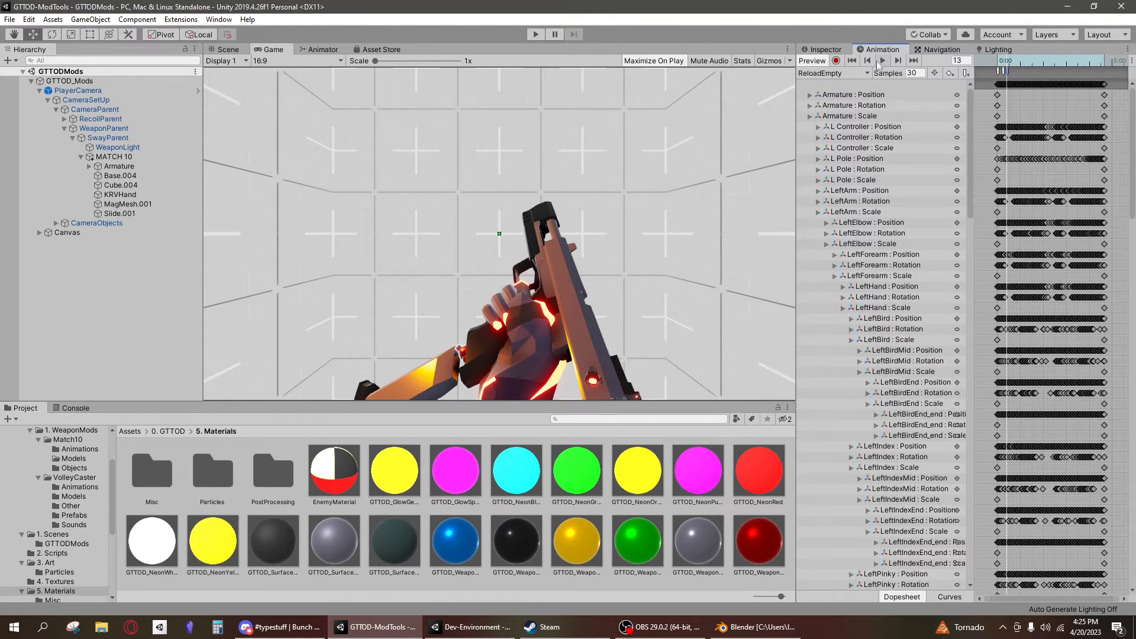
click(882, 61)
click(881, 61)
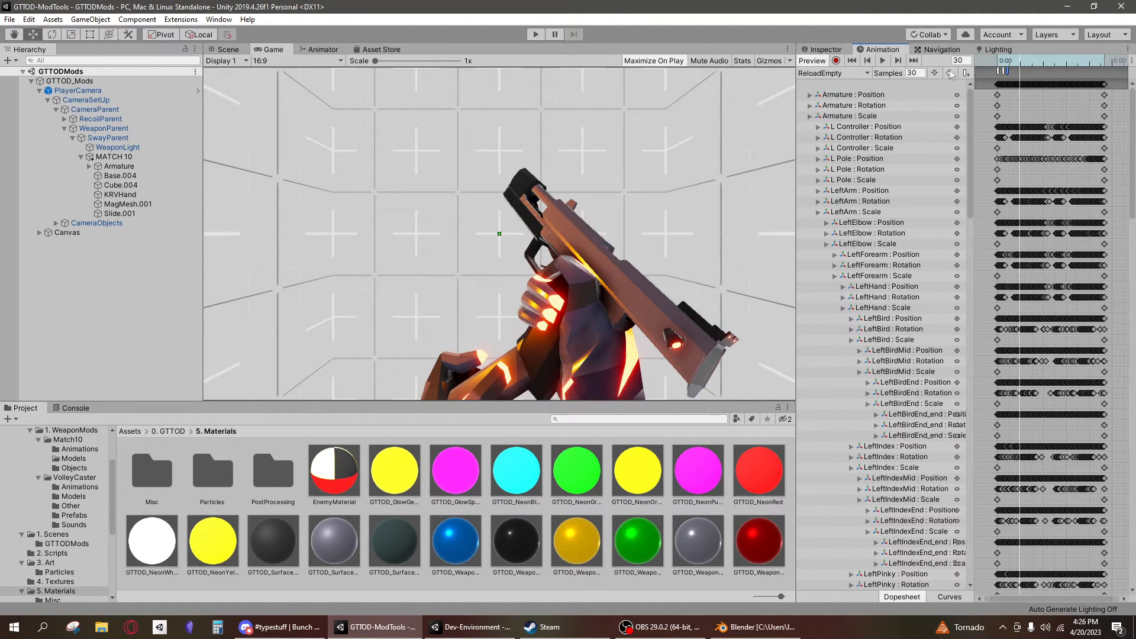
click(871, 61)
click(871, 60)
click(872, 61)
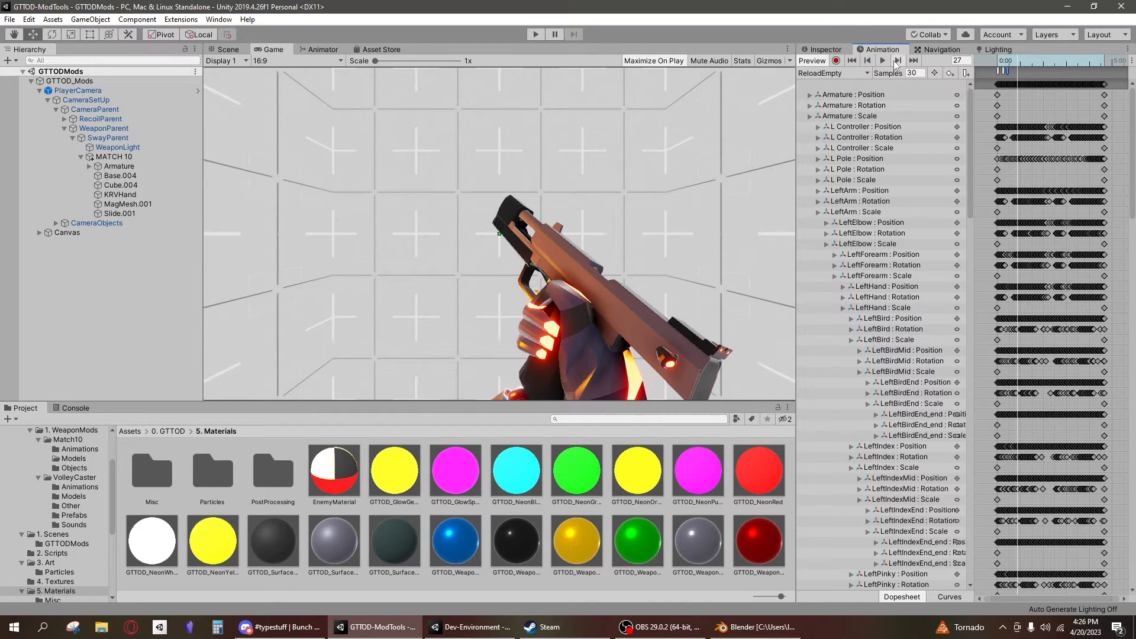
click(896, 60)
click(825, 49)
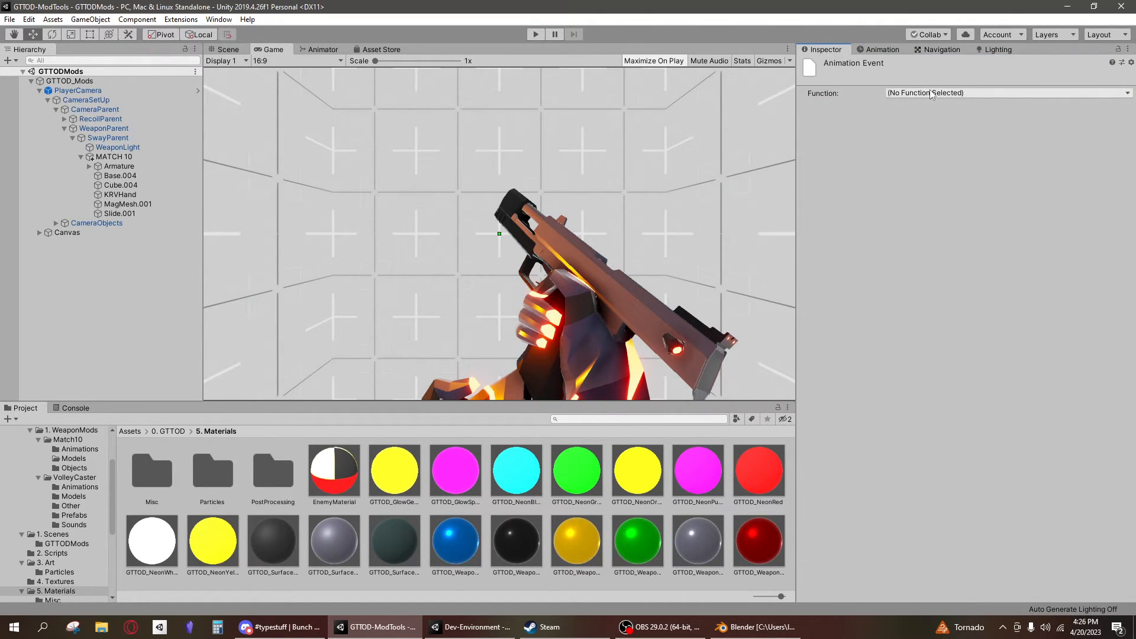
click(1007, 93)
click(914, 341)
Add an animation event at frame 32 of the ReloadEmpty clip that calls SmallShake.
click(896, 48)
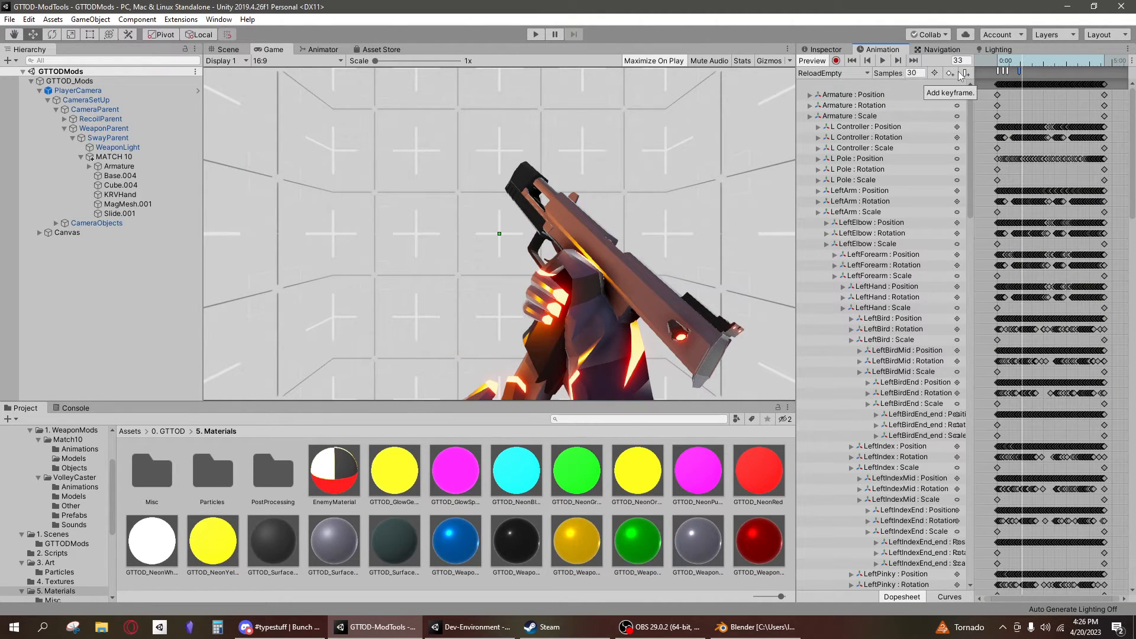
click(867, 60)
click(825, 50)
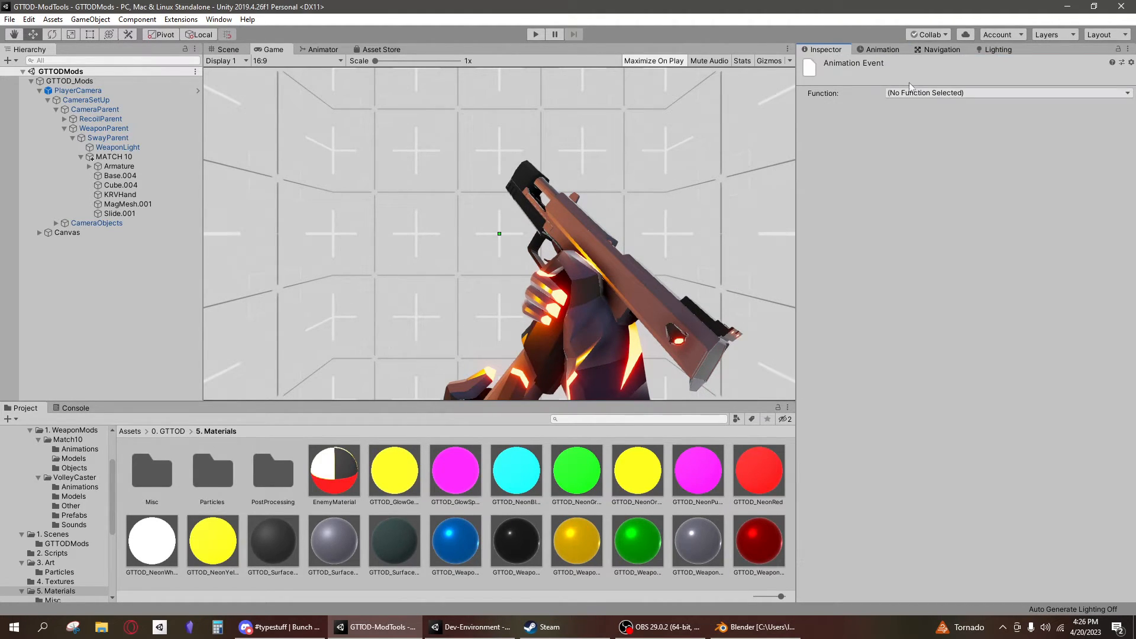
click(914, 92)
click(923, 341)
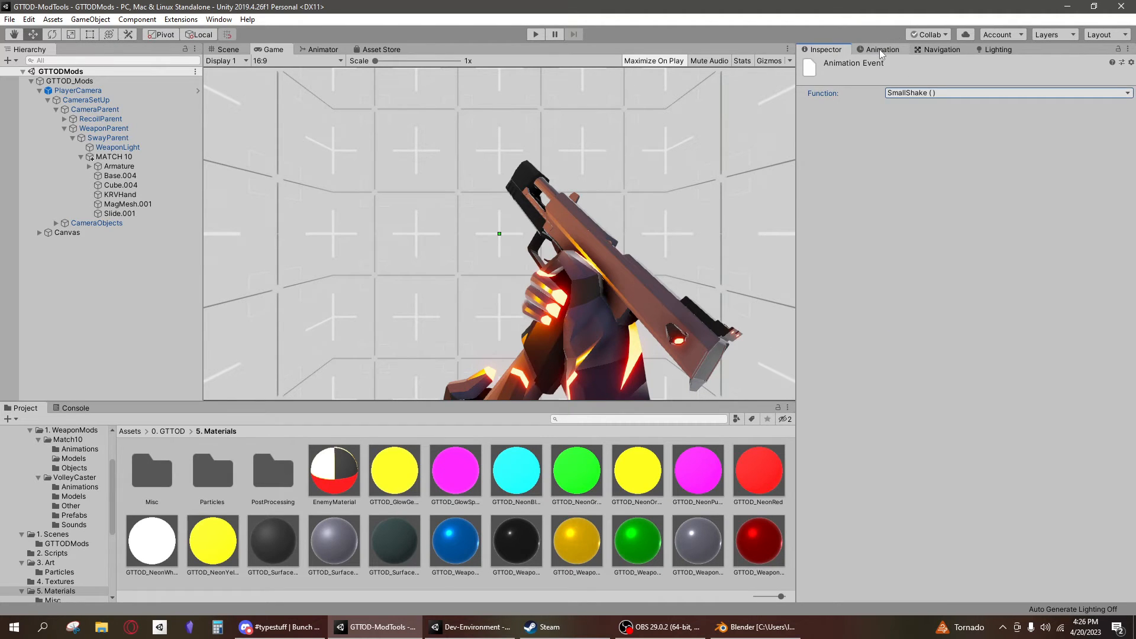
Add an animation event at frame 38 of the ReloadEmpty clip that calls RoughShake.
click(879, 49)
click(896, 60)
click(896, 59)
click(896, 59)
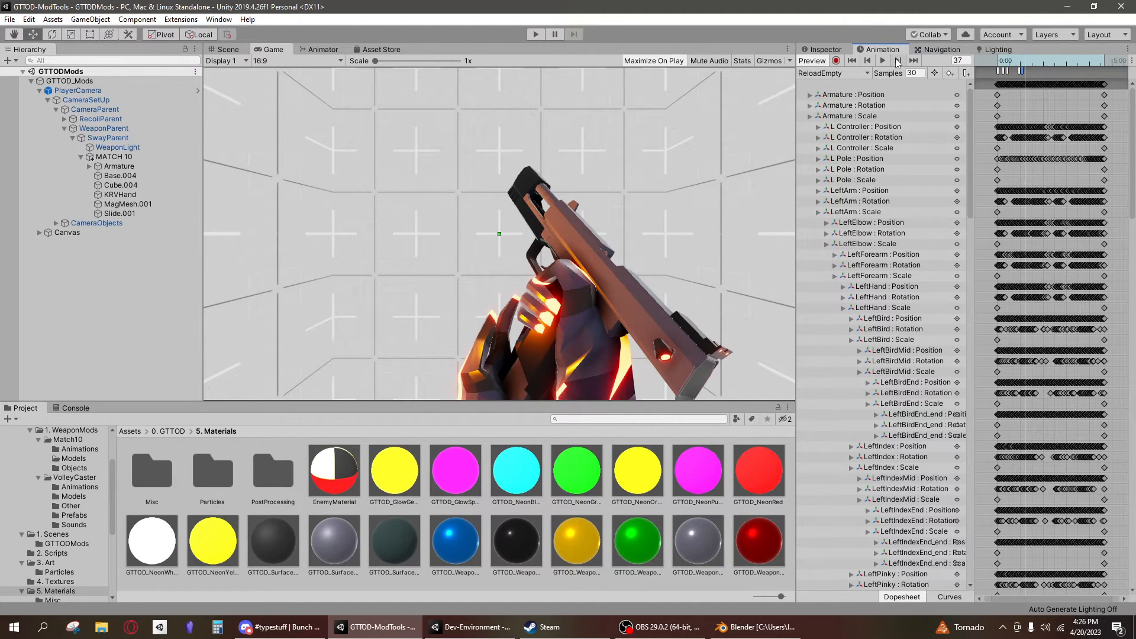
click(896, 60)
click(965, 73)
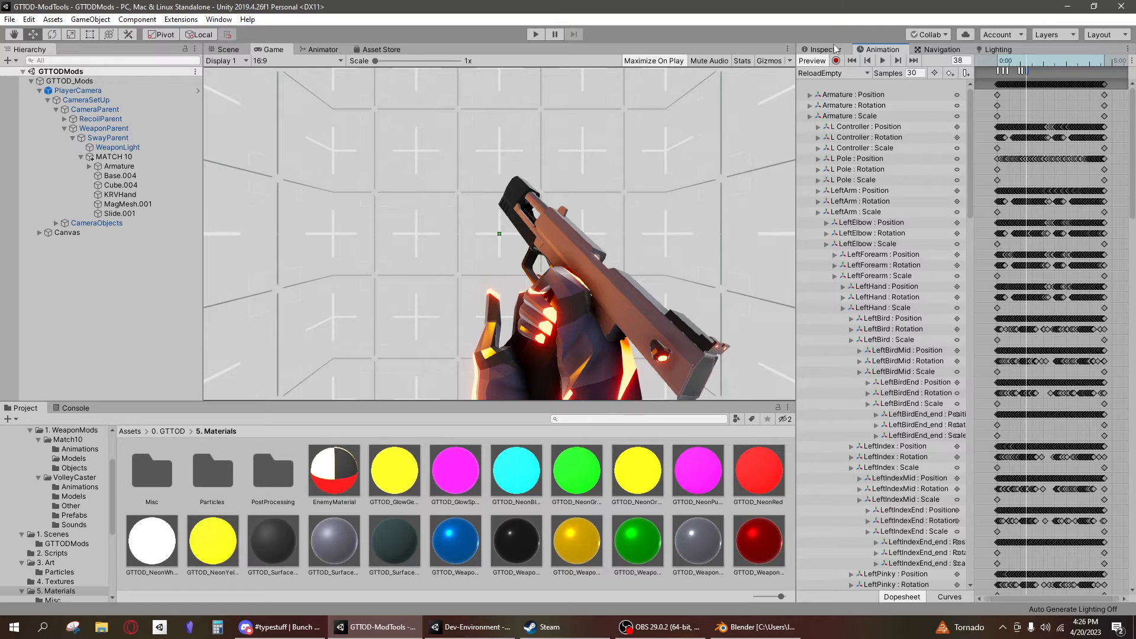
click(826, 49)
click(914, 93)
click(954, 342)
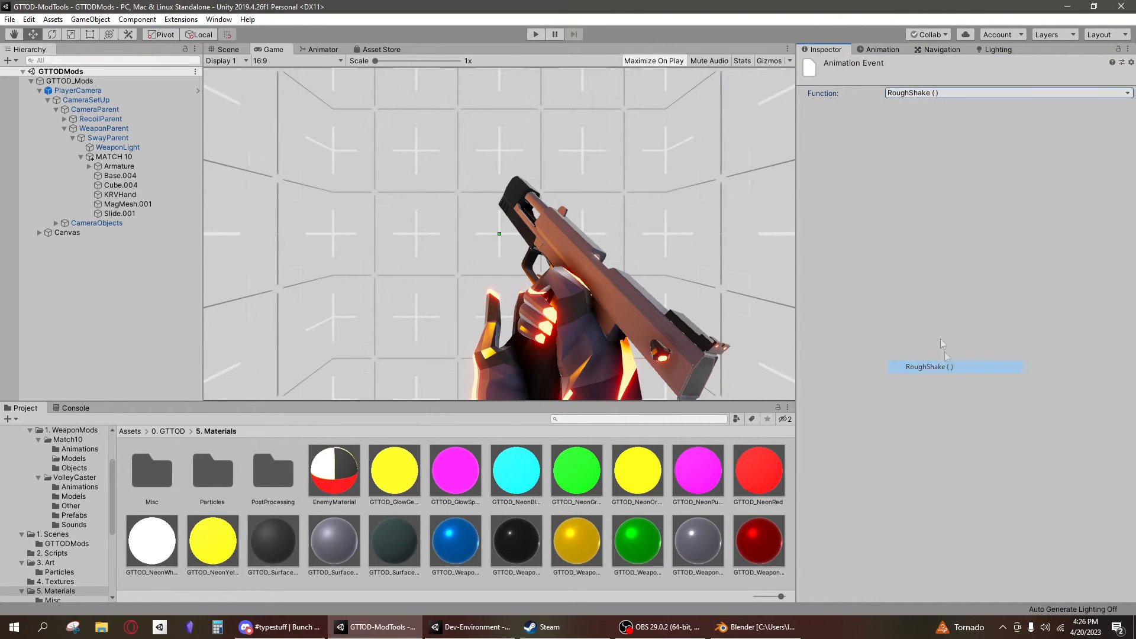
Add an animation event at frame 48 of the ReloadEmpty clip that calls SmallShake.
click(887, 52)
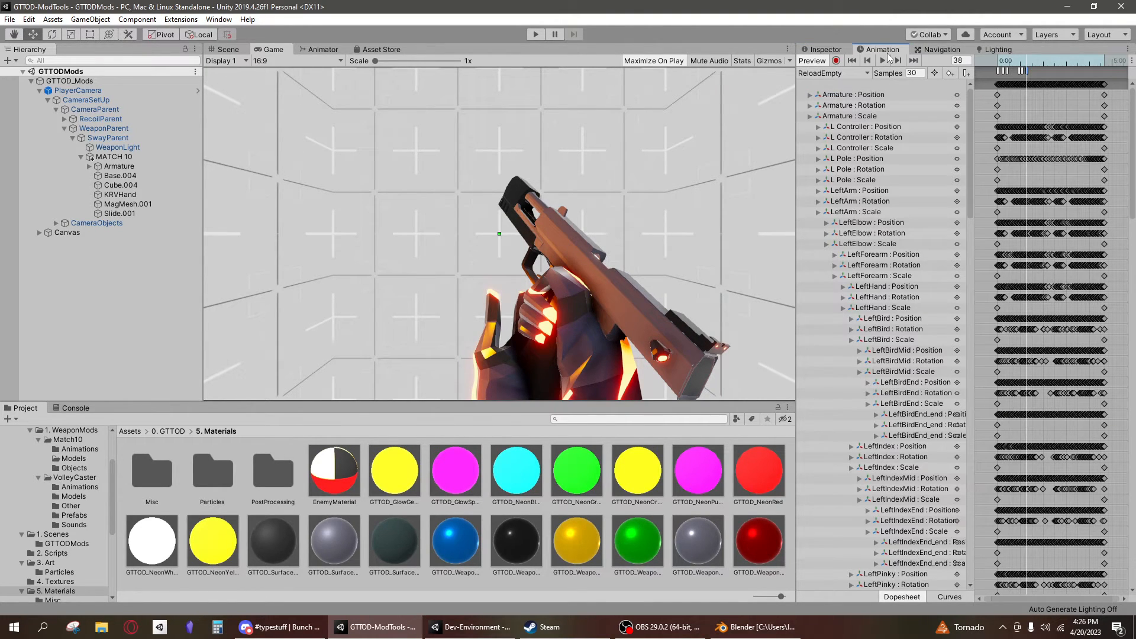
click(883, 61)
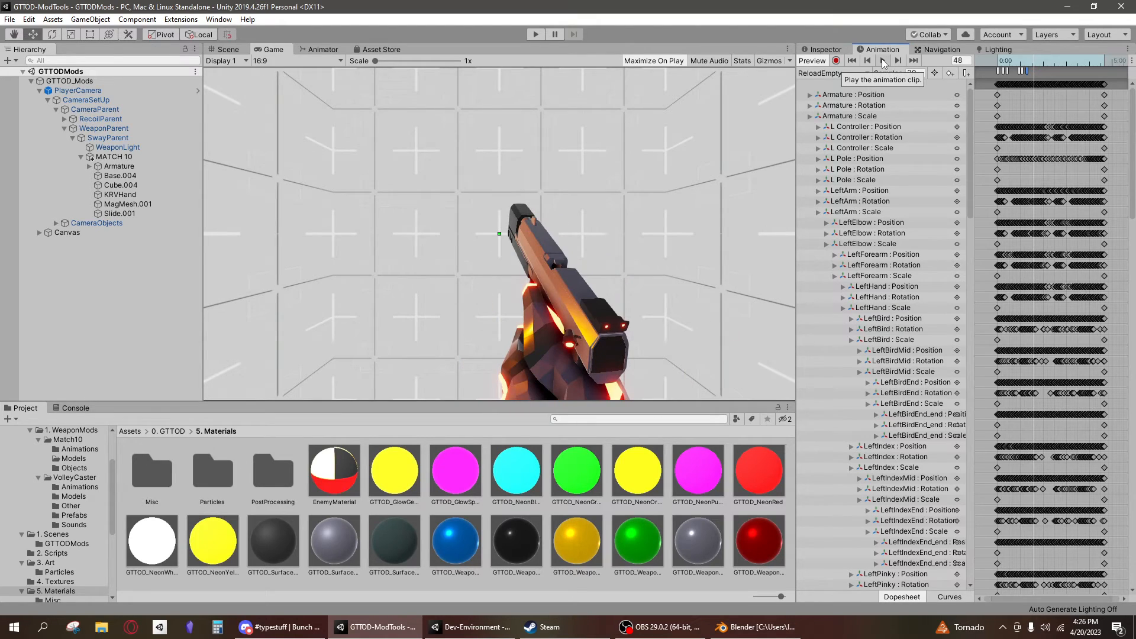
click(868, 60)
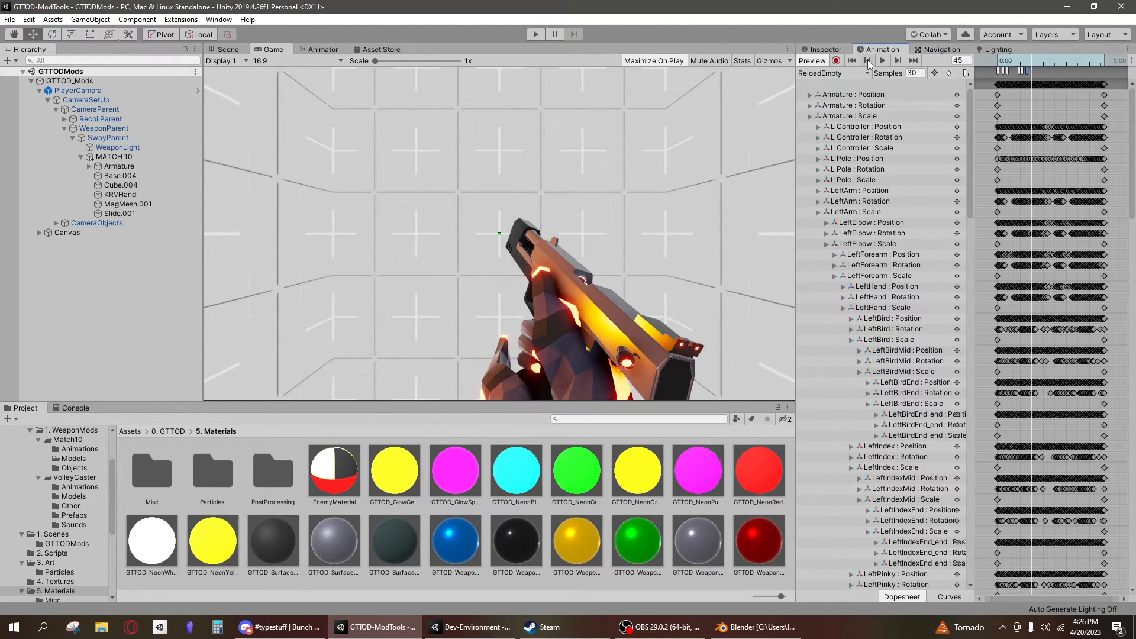
click(886, 61)
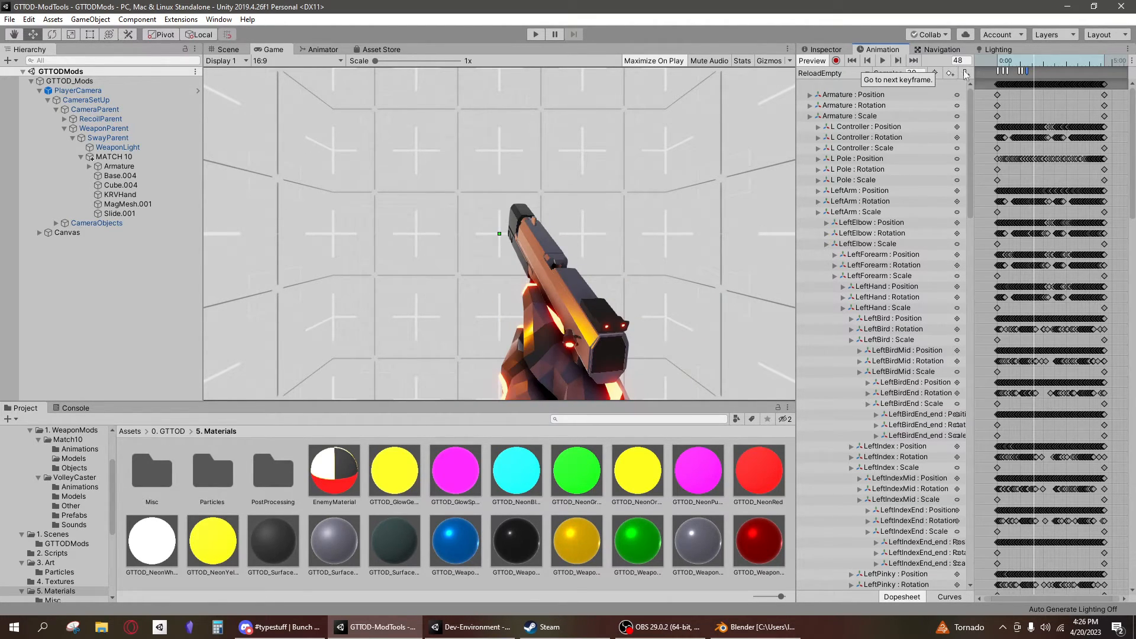
click(826, 49)
click(1006, 92)
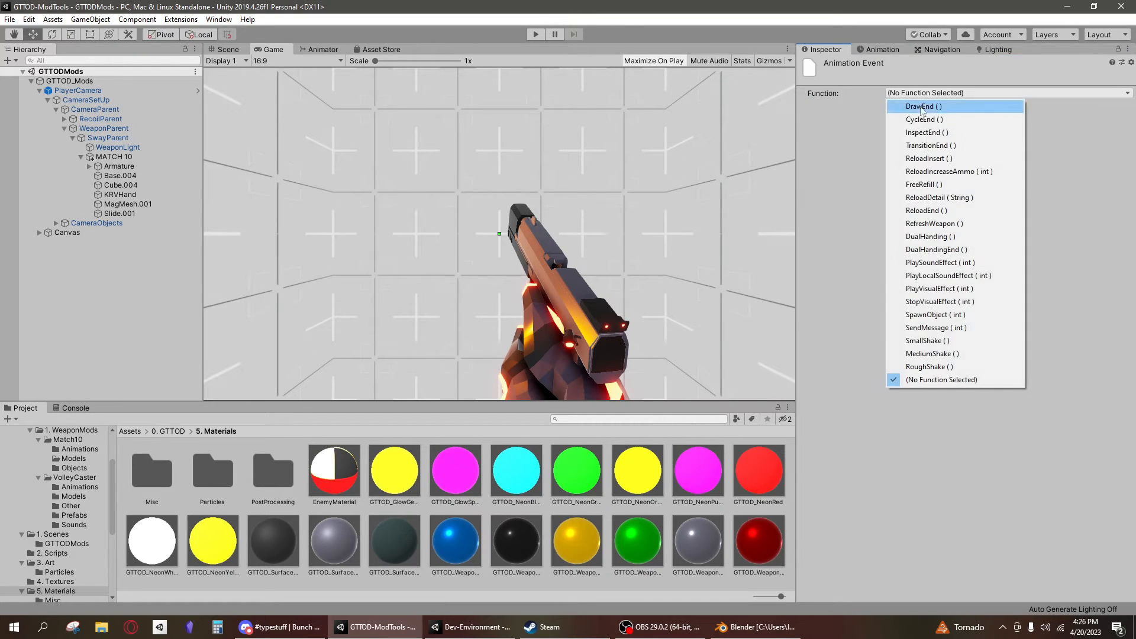
click(926, 344)
Add an animation event at frame 50 of the ReloadEmpty clip that calls RoughShake.
click(883, 49)
click(896, 61)
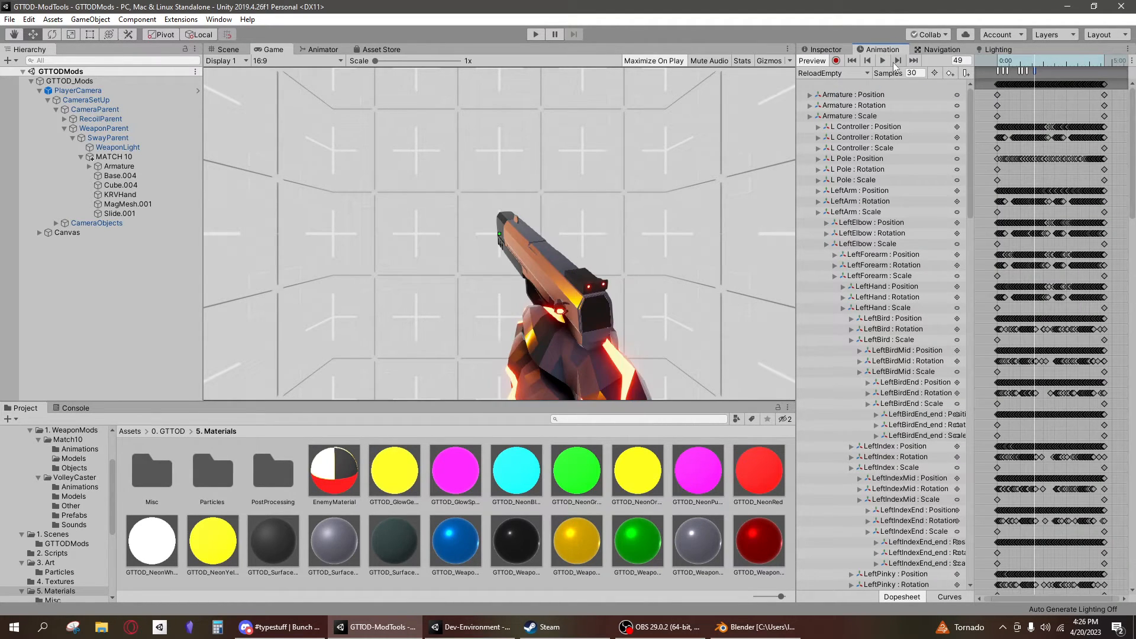
click(896, 61)
click(966, 73)
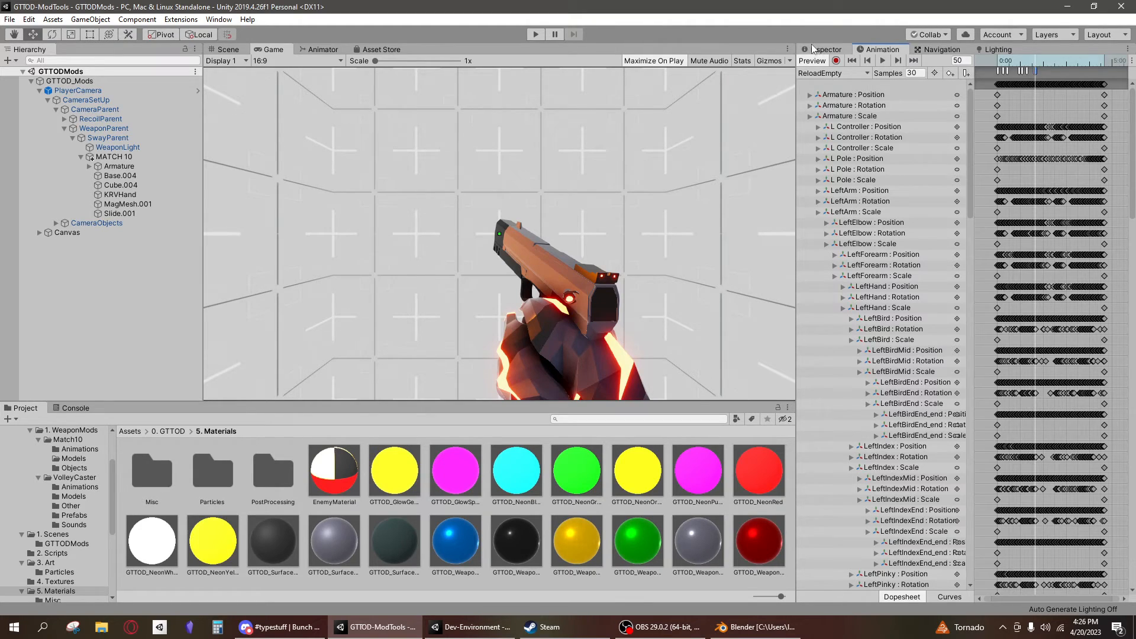
click(826, 49)
click(927, 93)
click(928, 367)
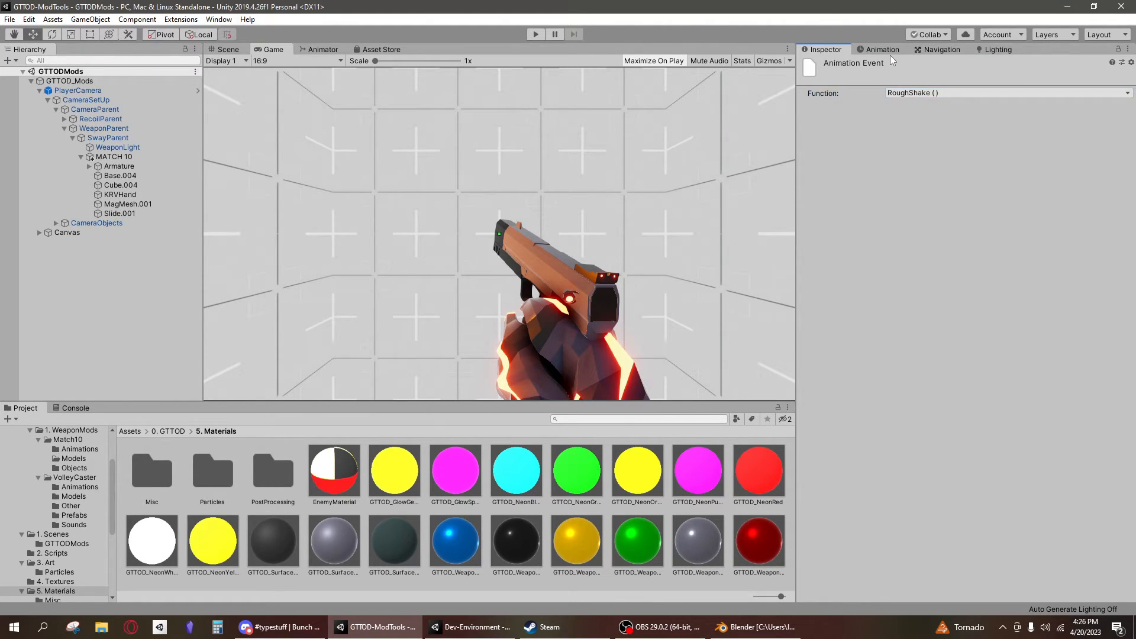
Add an animation event just before frame 60 of the ReloadEmpty clip that calls MediumShake.
click(883, 50)
click(884, 60)
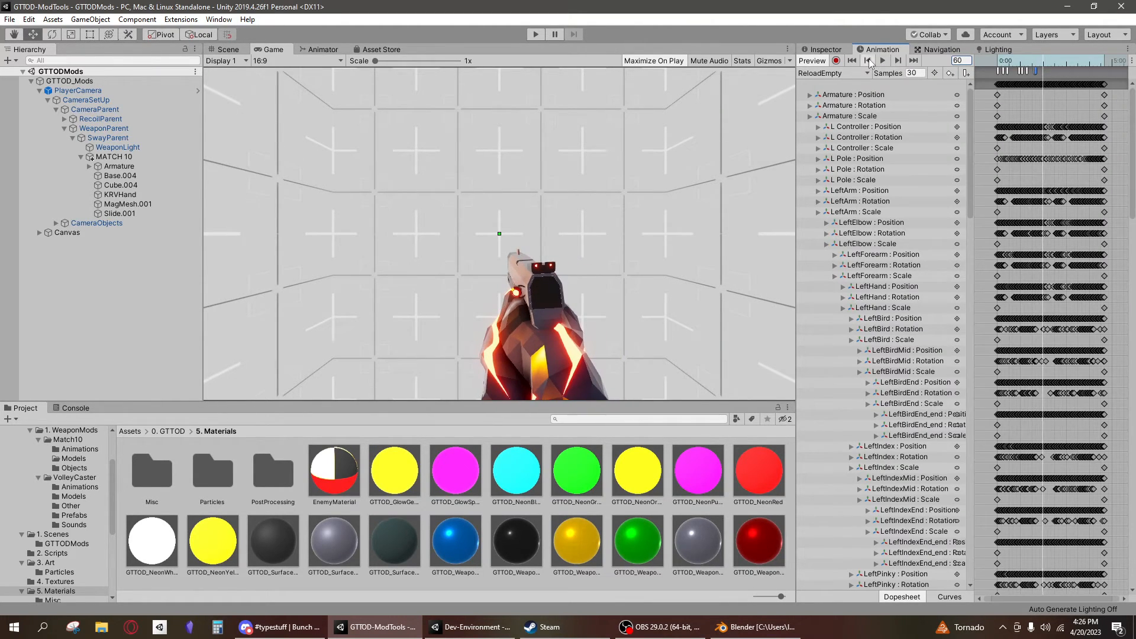
click(869, 59)
drag(1042, 63, 1041, 62)
click(966, 73)
click(826, 50)
click(959, 93)
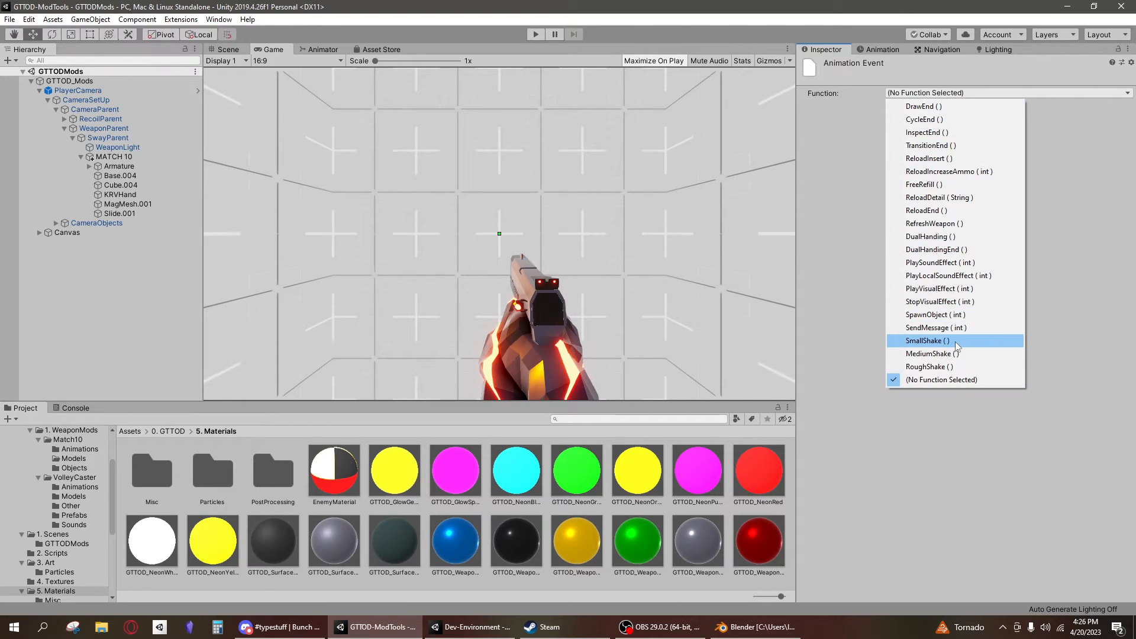
click(929, 353)
Add another ReloadEmpty animation event two keyframes past the MediumShake event and set its function to ReloadDetail.
click(879, 50)
click(898, 60)
click(898, 60)
click(825, 50)
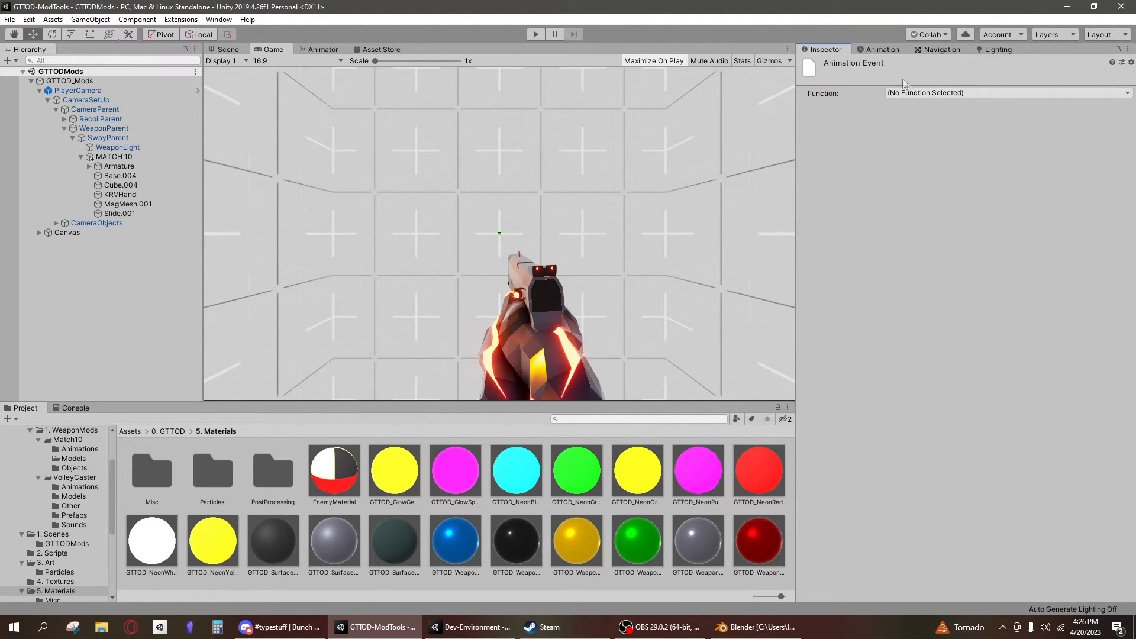
click(947, 93)
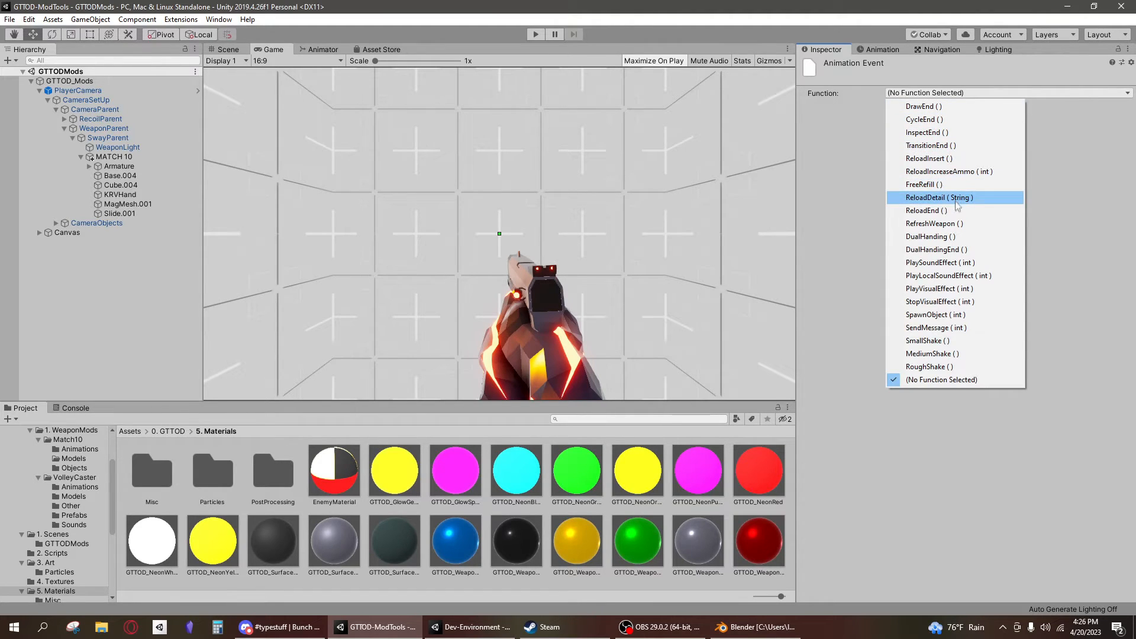
click(939, 197)
Step through the end of the ReloadEmpty motion to frame 65 and add a keyframe for all animated properties there.
click(893, 49)
click(903, 62)
click(903, 62)
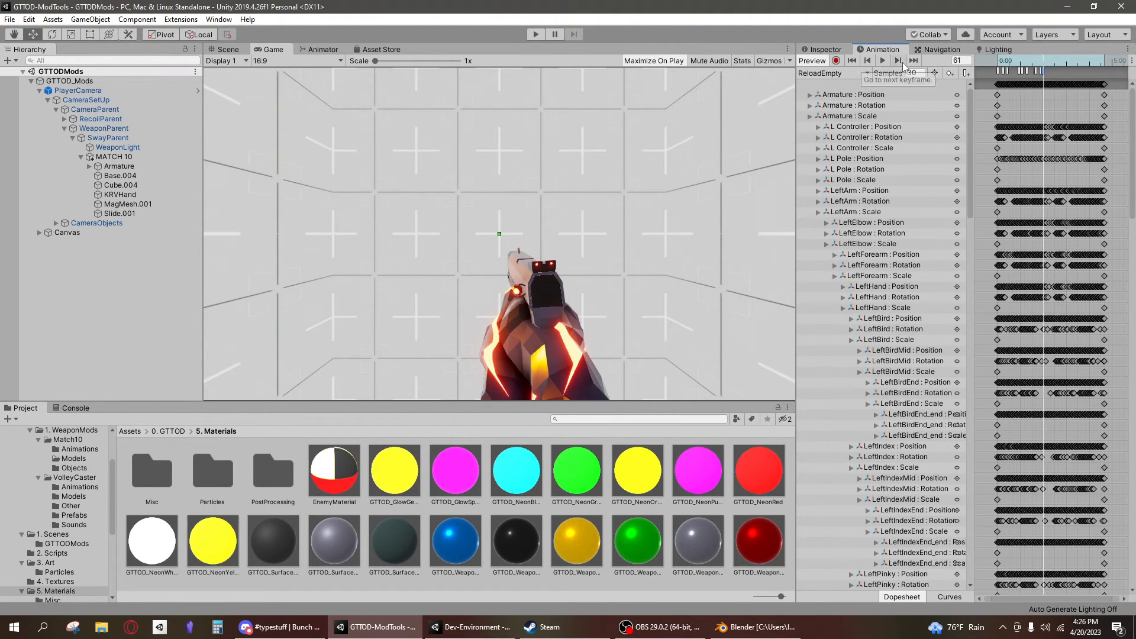
click(903, 63)
click(903, 62)
click(903, 62)
click(903, 62)
click(903, 62)
click(903, 62)
click(868, 60)
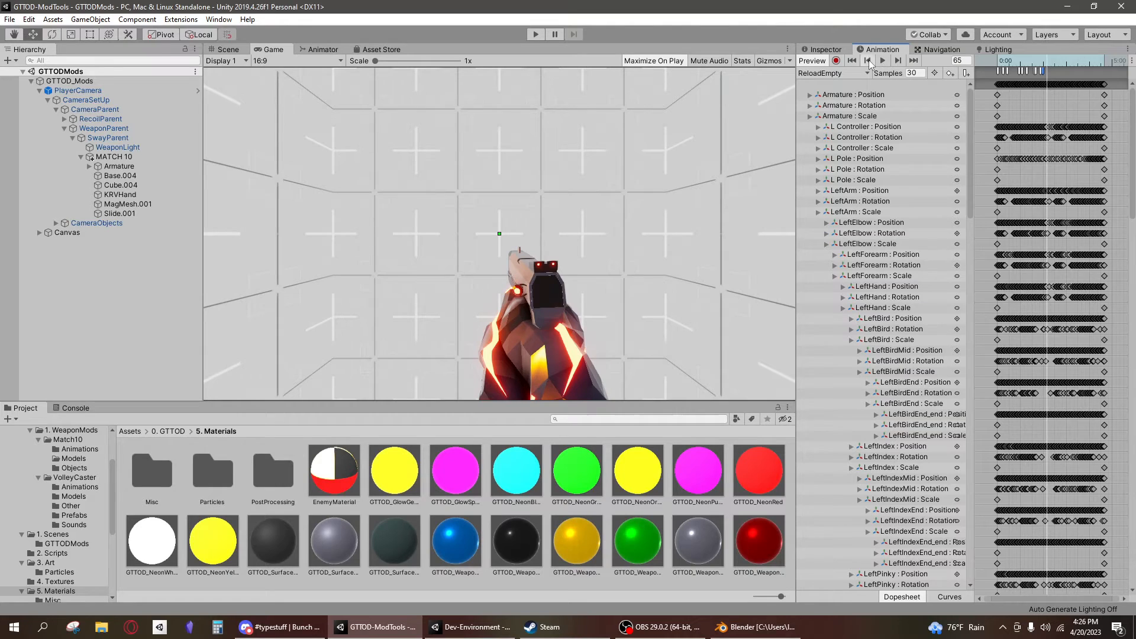
click(867, 60)
click(868, 60)
click(899, 62)
click(949, 73)
Delete all ReloadEmpty keyframes after frame 65 so the clip ends there.
scroll(1052, 96, up, 5)
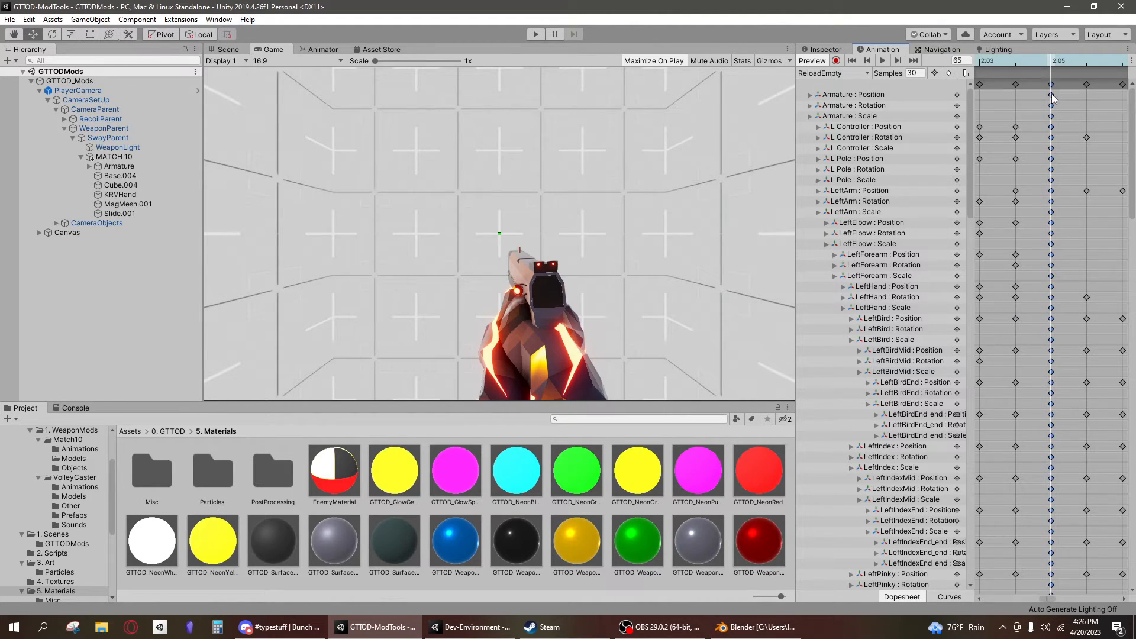
click(1087, 84)
scroll(1087, 84, down, 5)
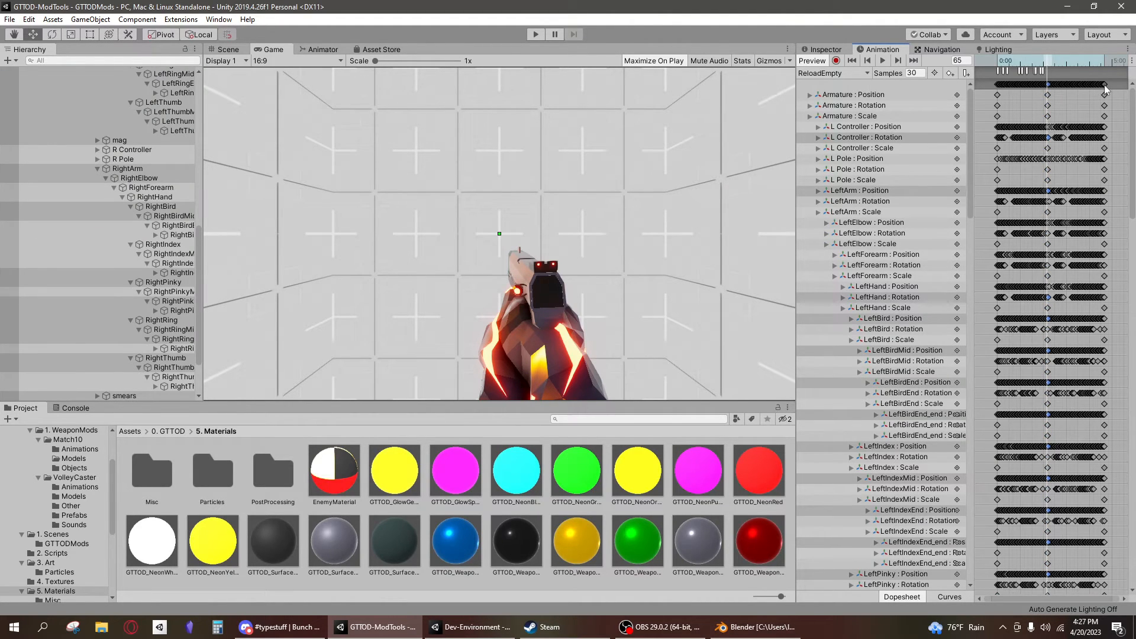
click(1104, 84)
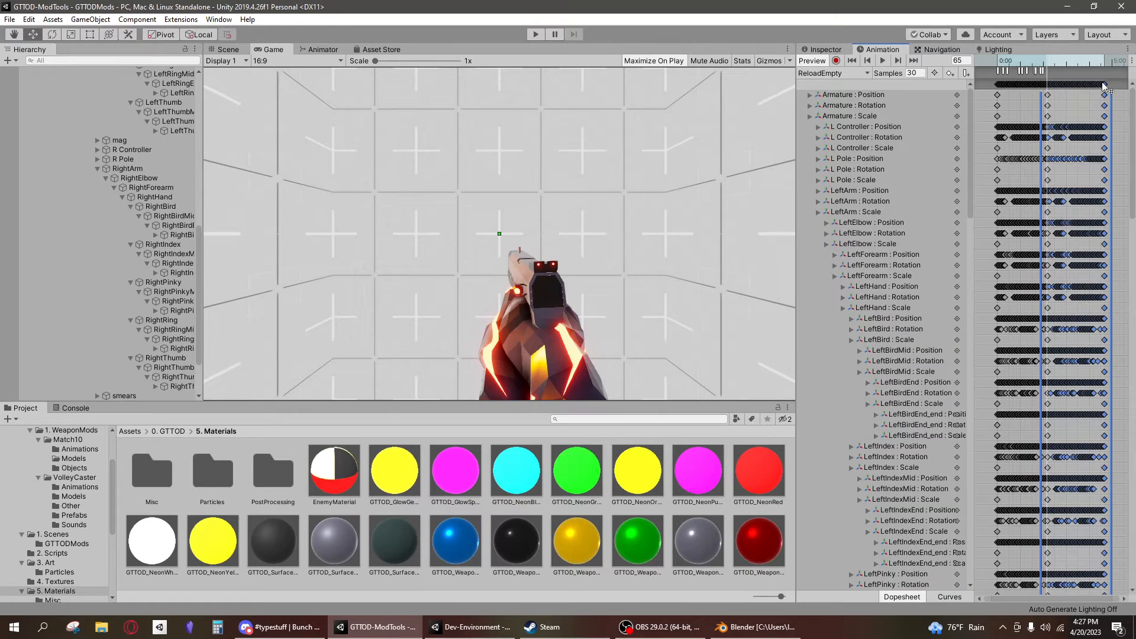
key(Delete)
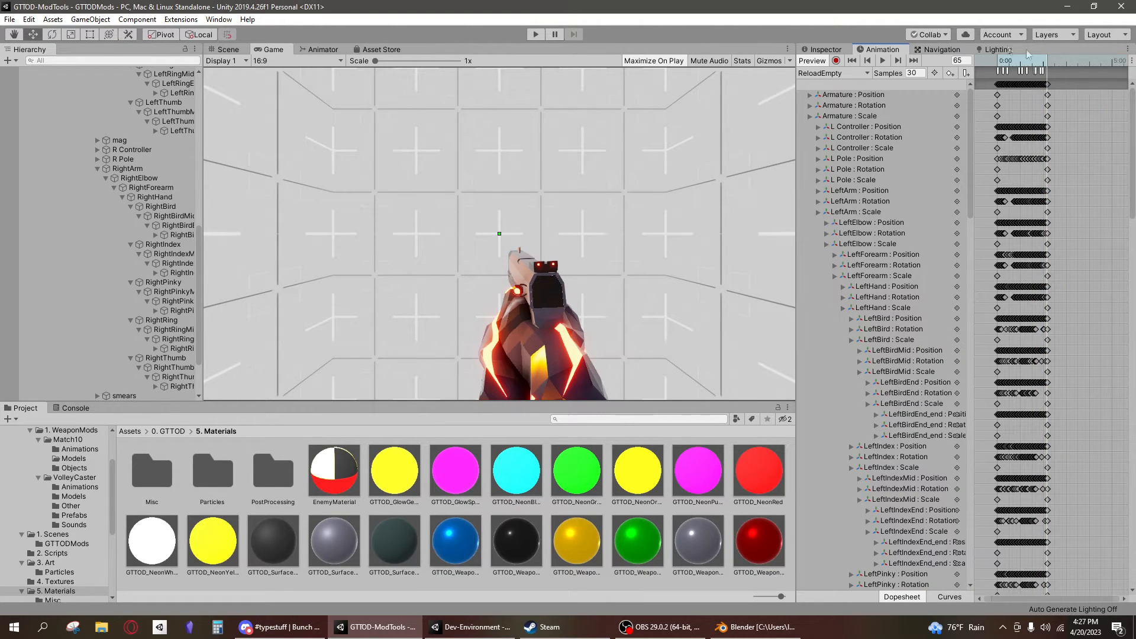
Preview the shortened ReloadEmpty clip and add an animation event at frame 38 that calls ReloadIncreaseAmmo with an Int parameter of 100.
click(883, 61)
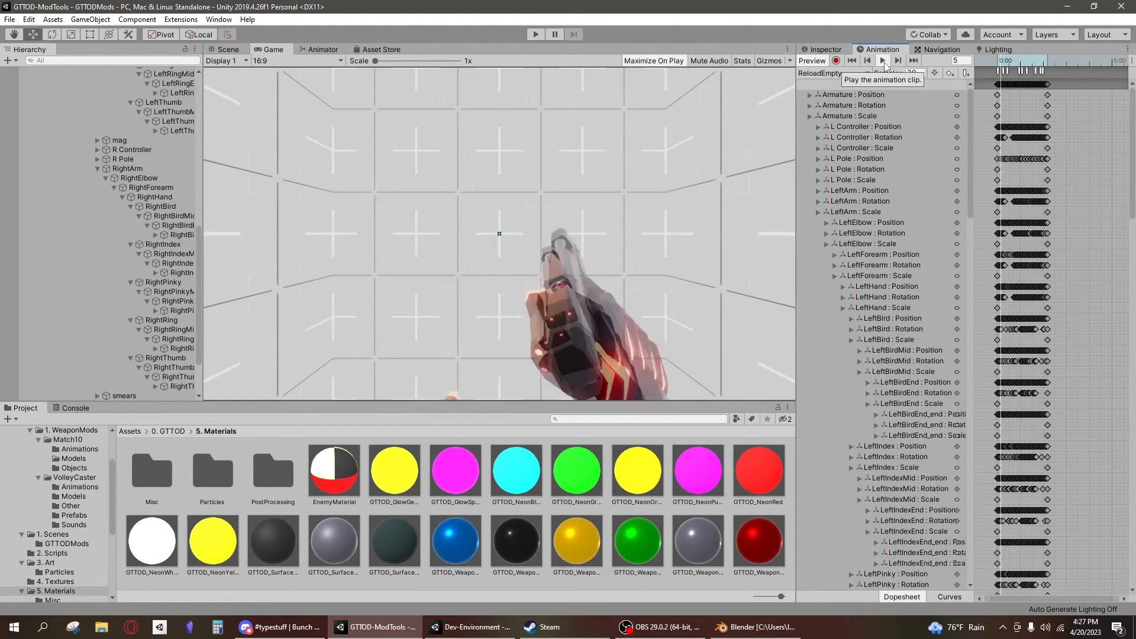
click(900, 60)
click(900, 61)
click(900, 61)
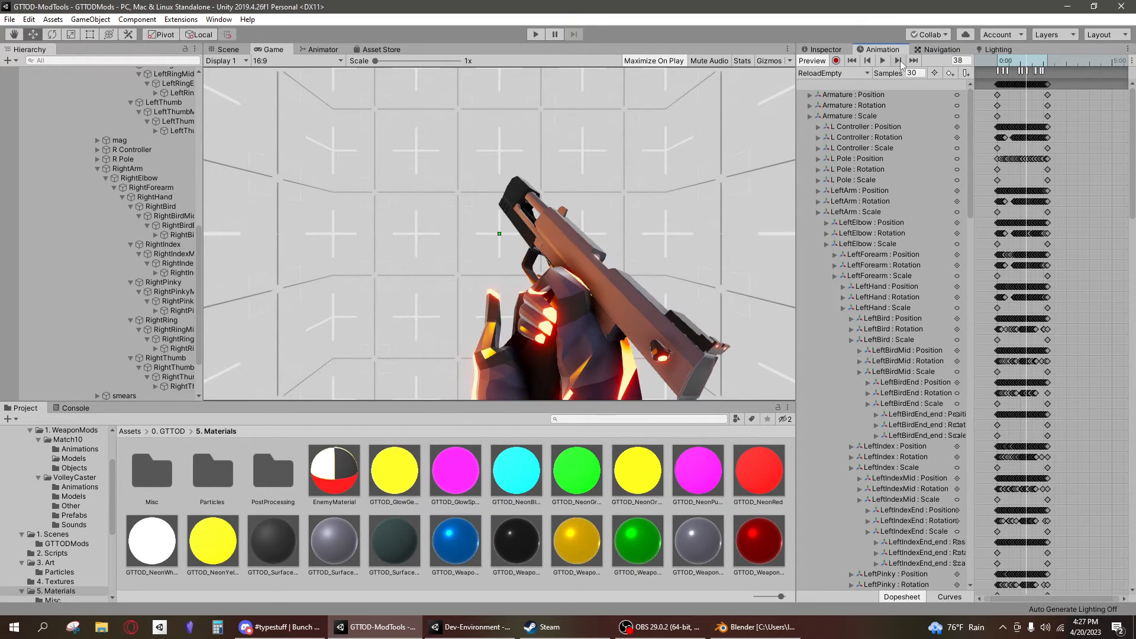
click(843, 51)
click(861, 47)
click(968, 74)
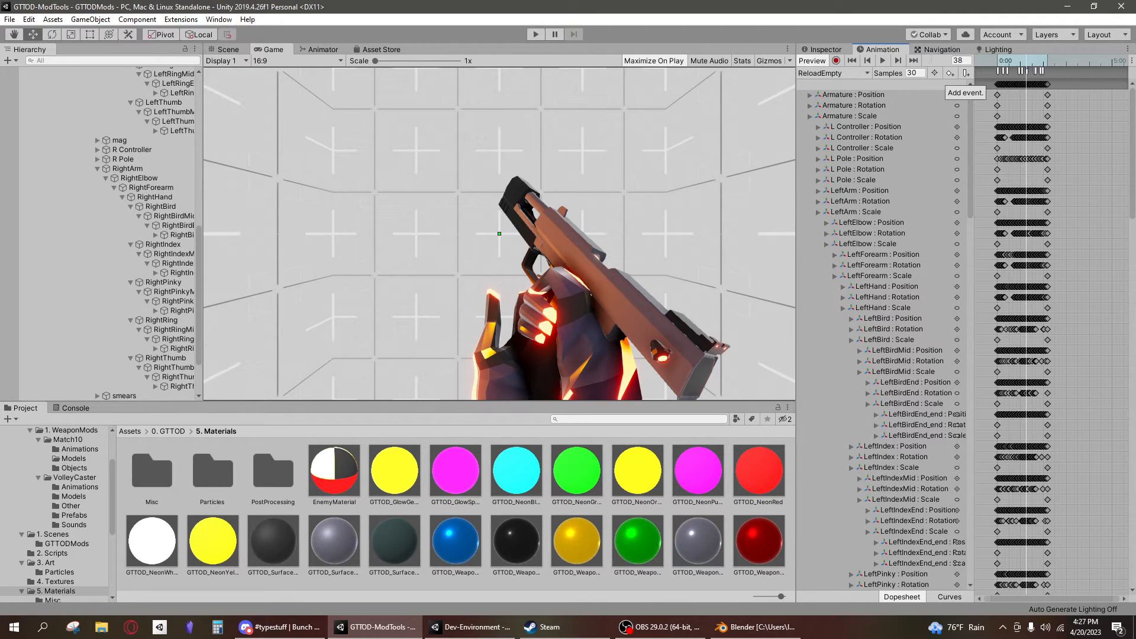
click(840, 50)
click(941, 93)
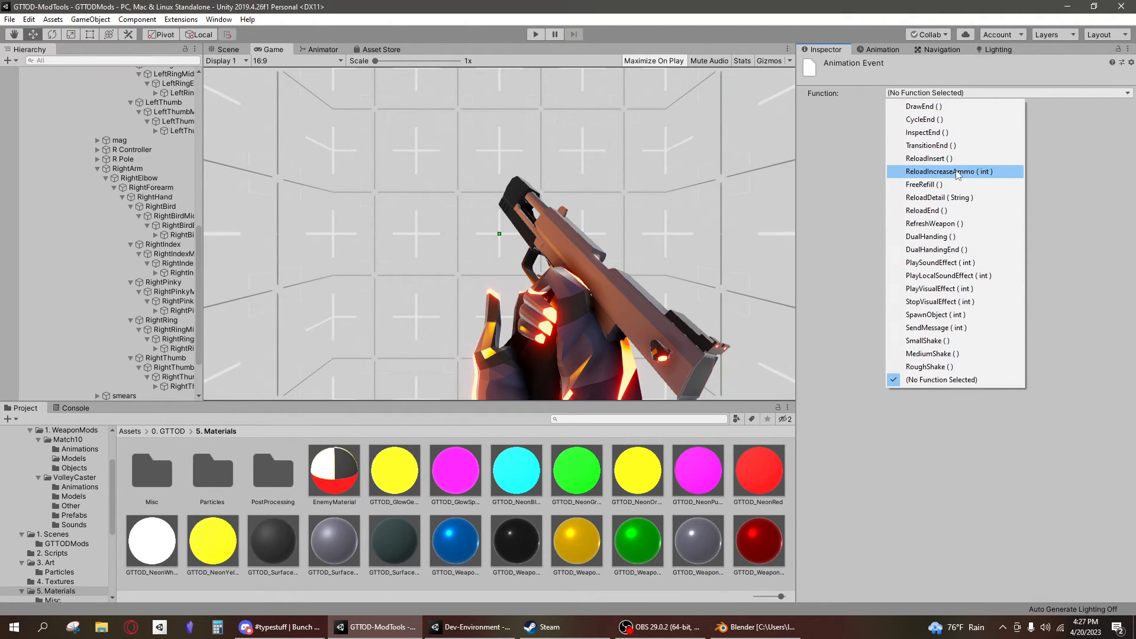
click(958, 172)
click(947, 122)
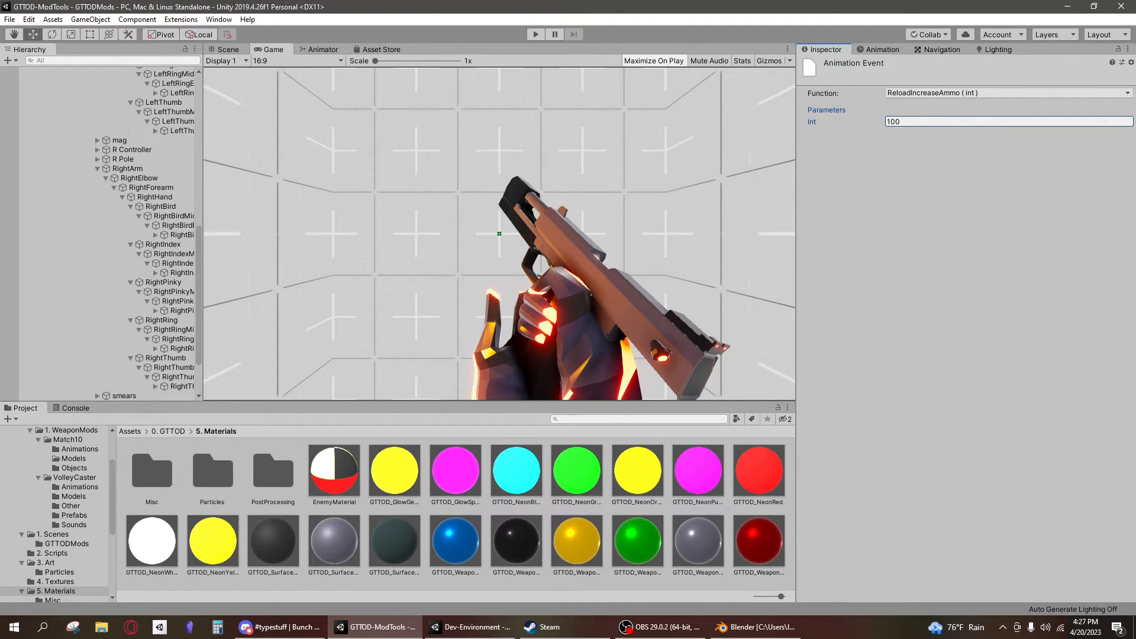
Reselect the MATCH 10 object and switch its animation clip to ReloadFull.
scroll(123, 131, up, 15)
click(118, 156)
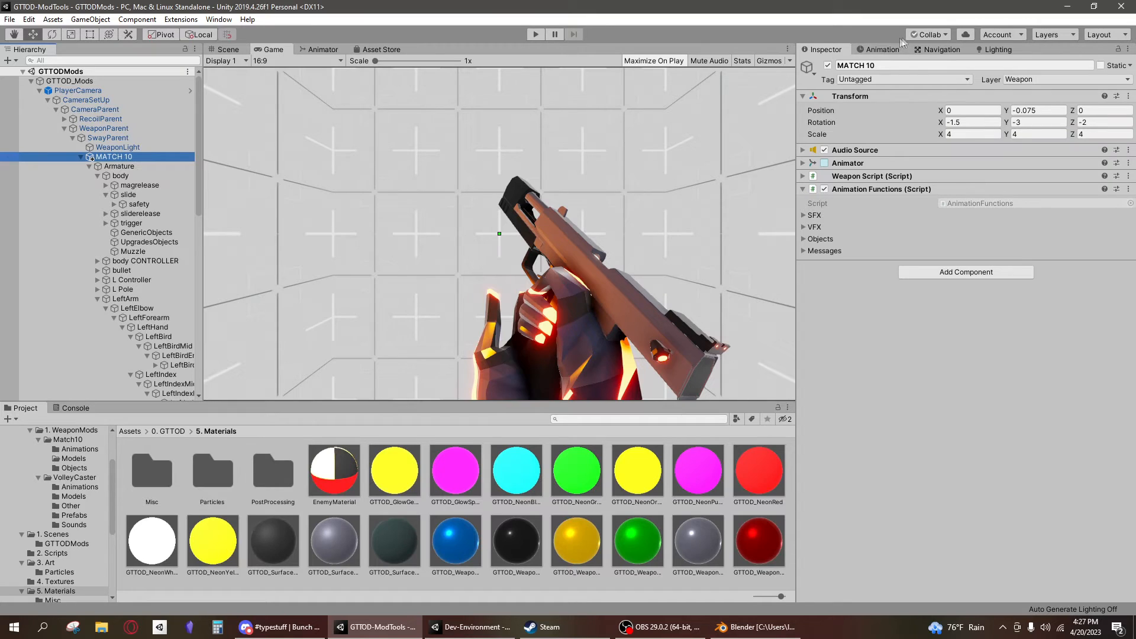
click(882, 50)
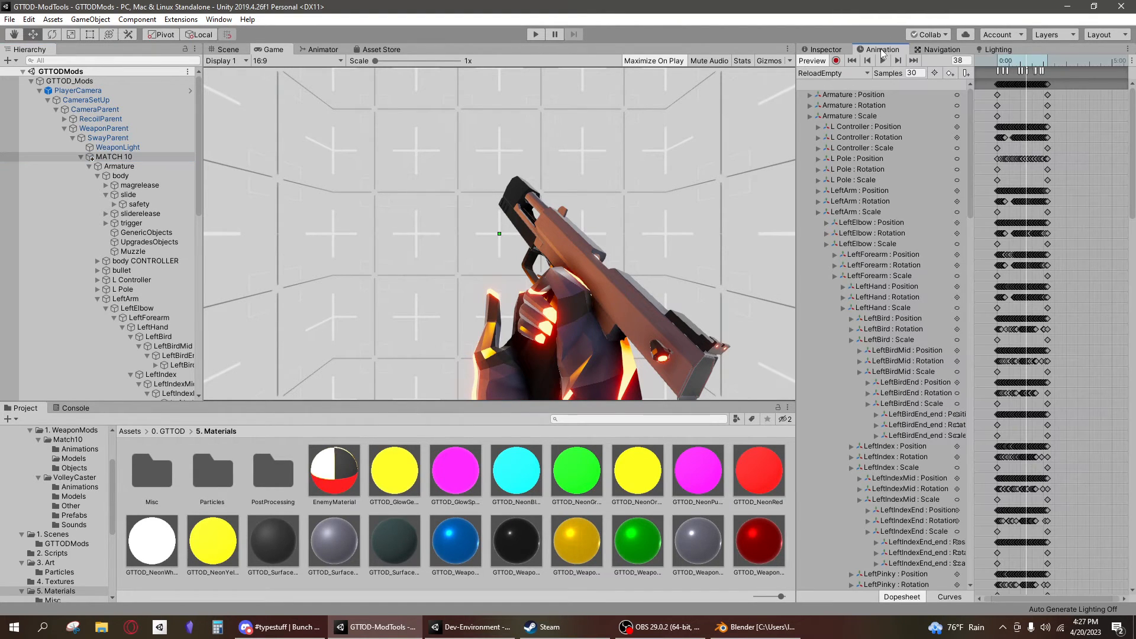
click(842, 73)
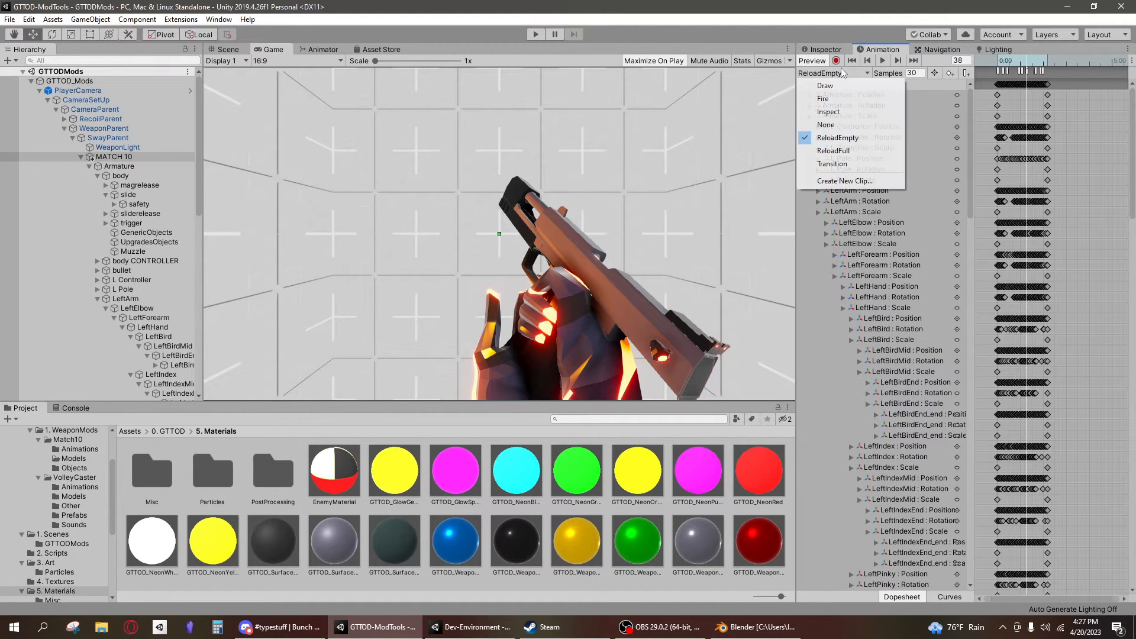
click(854, 151)
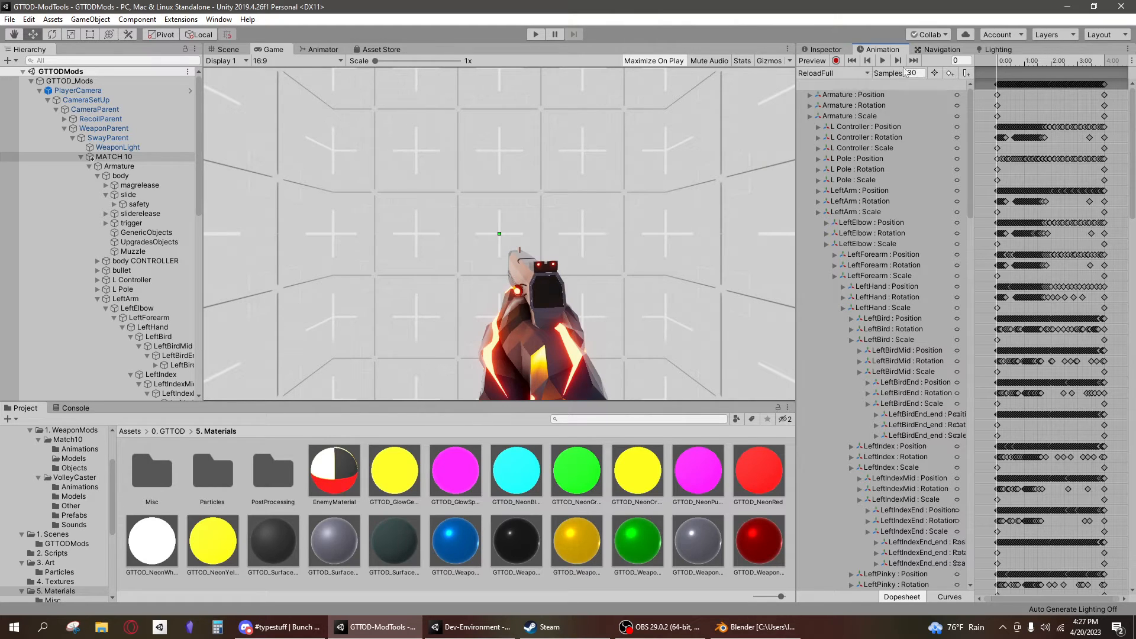
Assign MediumShake as the function of the animation event at frame 0 of the ReloadFull clip.
click(828, 51)
click(923, 92)
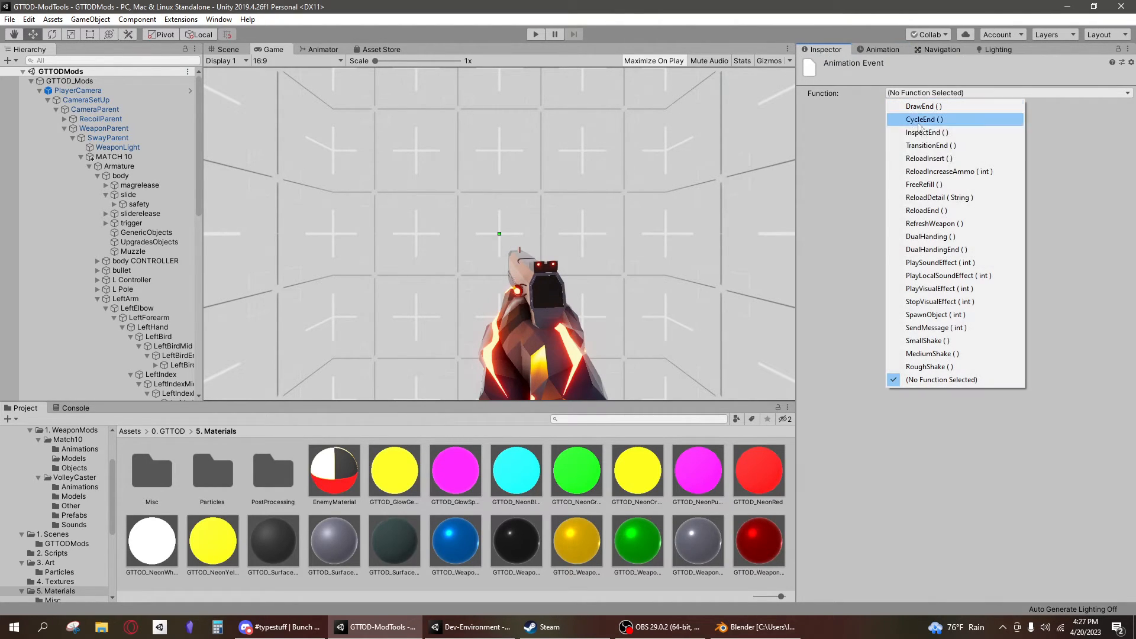
click(947, 354)
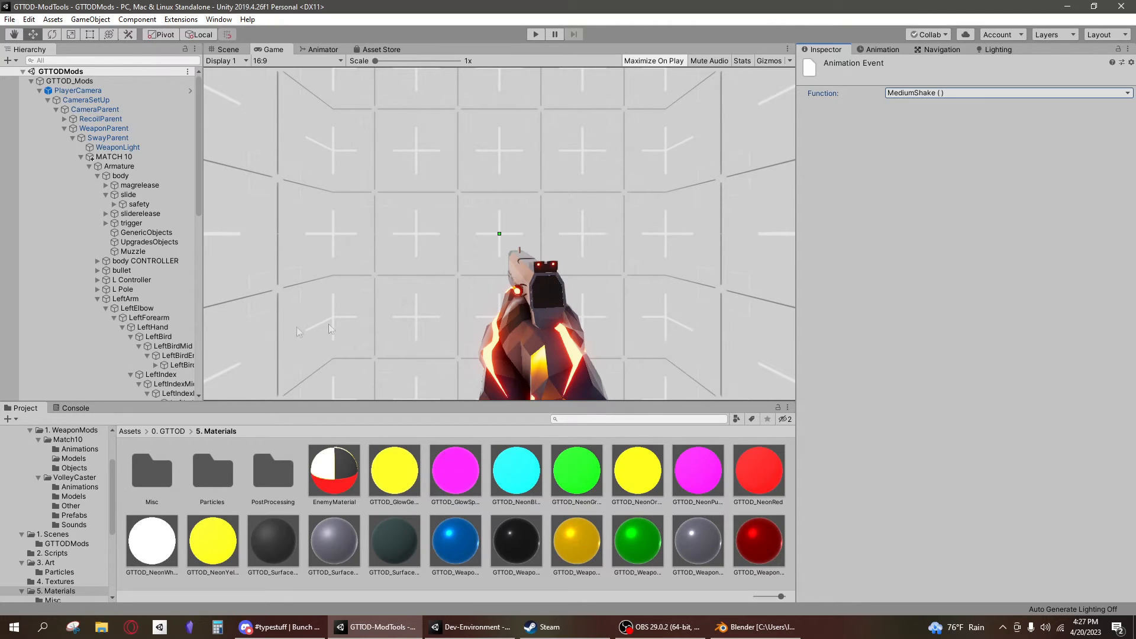
Add an animation event at frame 8 of the ReloadFull clip that calls MediumShake, removing the keyframes added there by mistake.
click(885, 50)
click(878, 61)
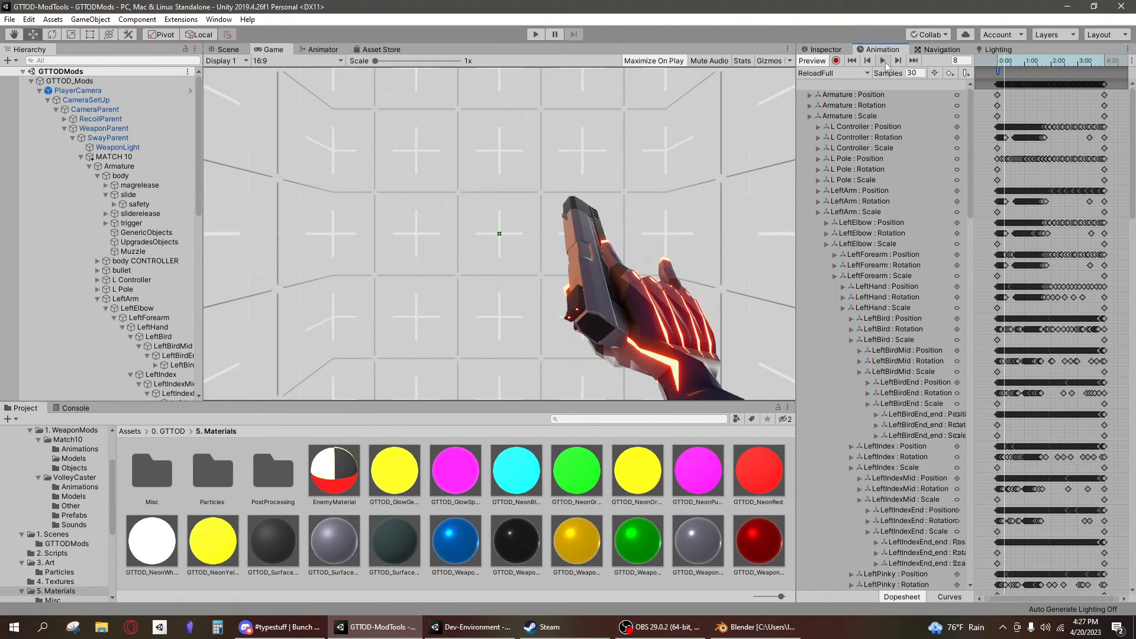
click(950, 72)
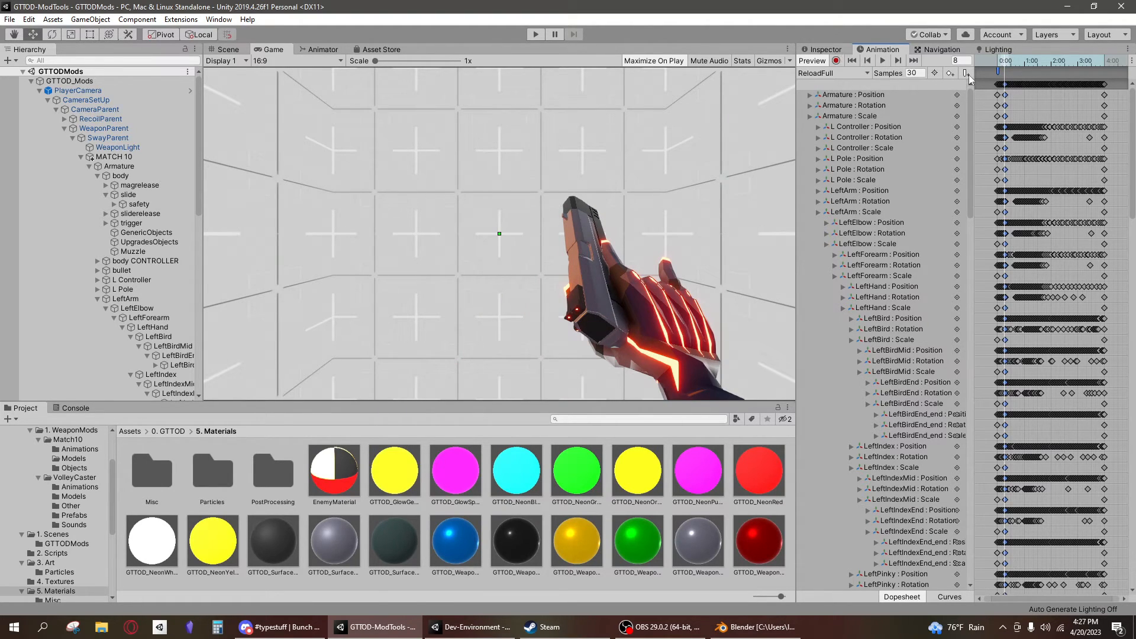
key(Delete)
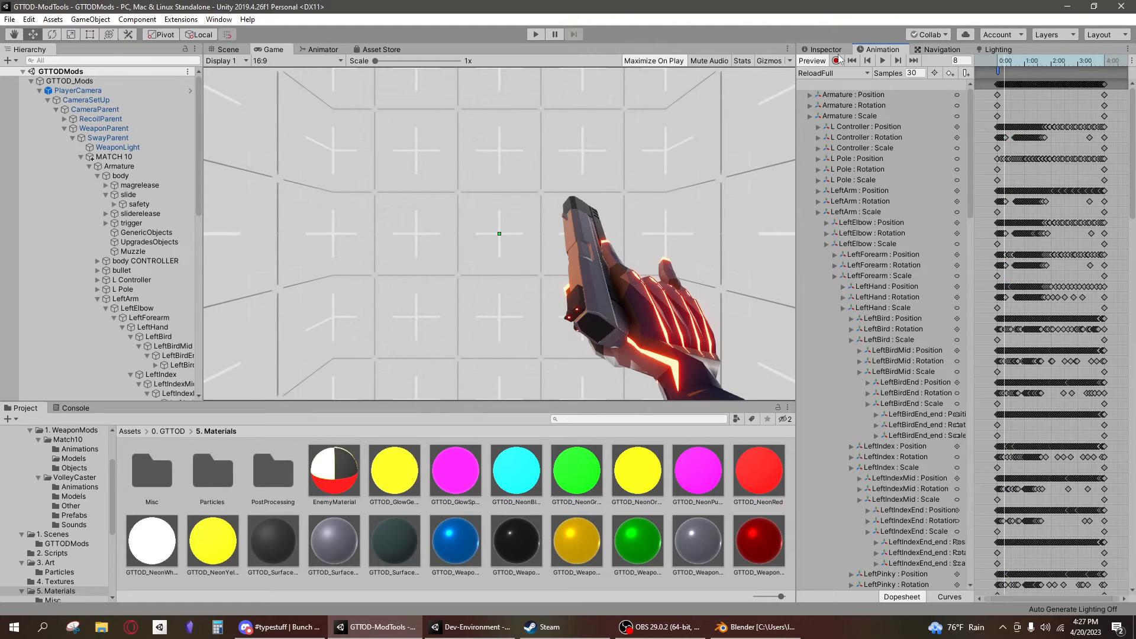
click(817, 49)
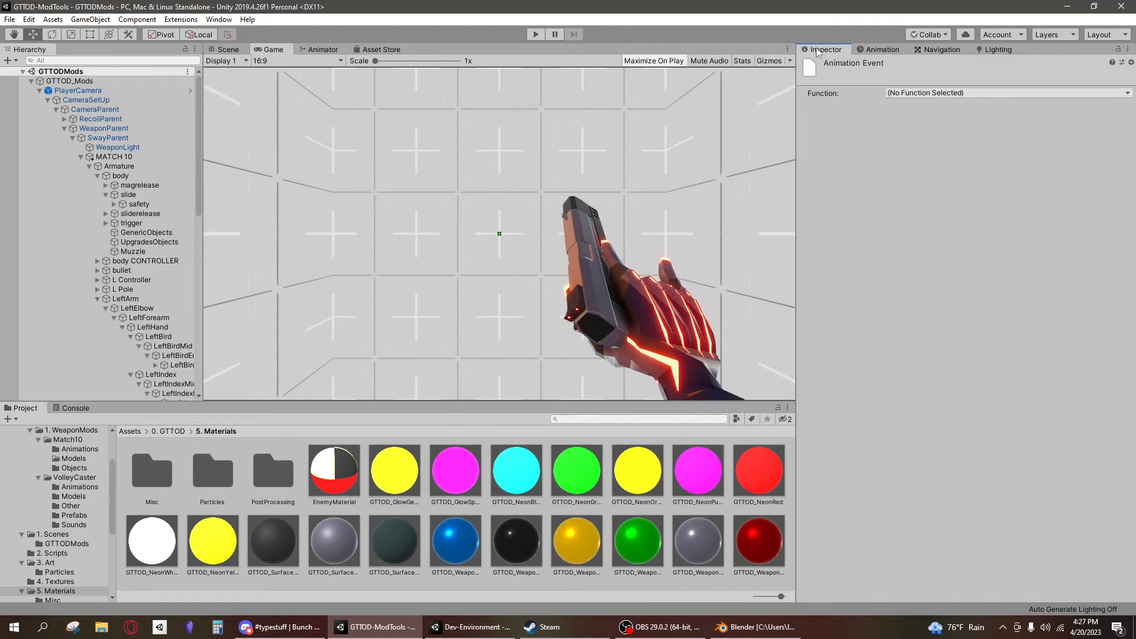
click(913, 92)
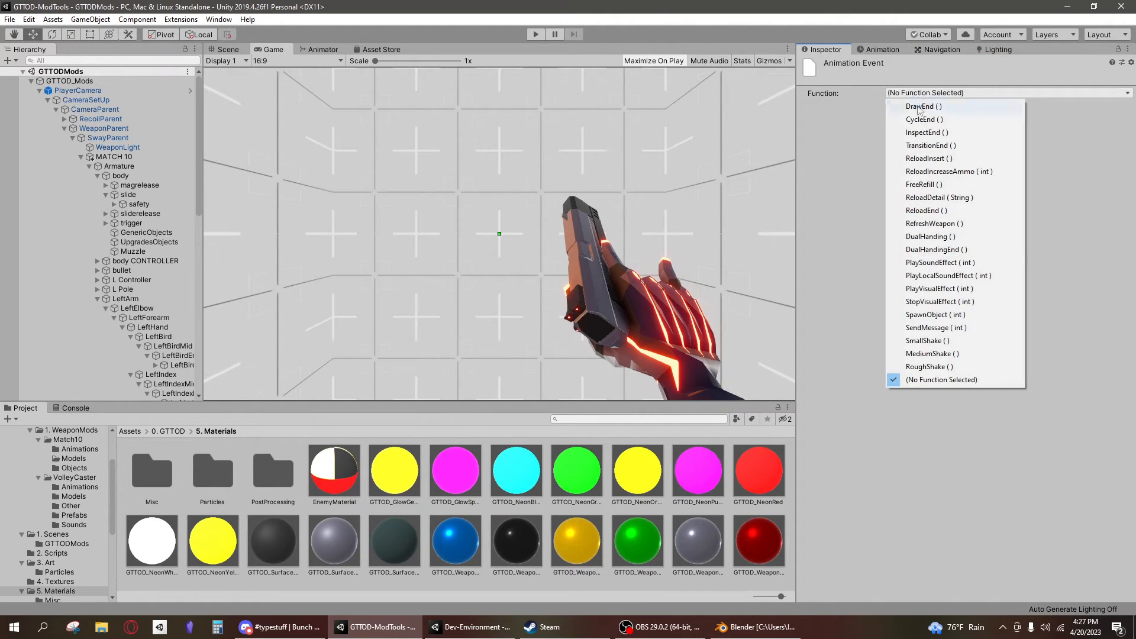
click(947, 353)
click(888, 52)
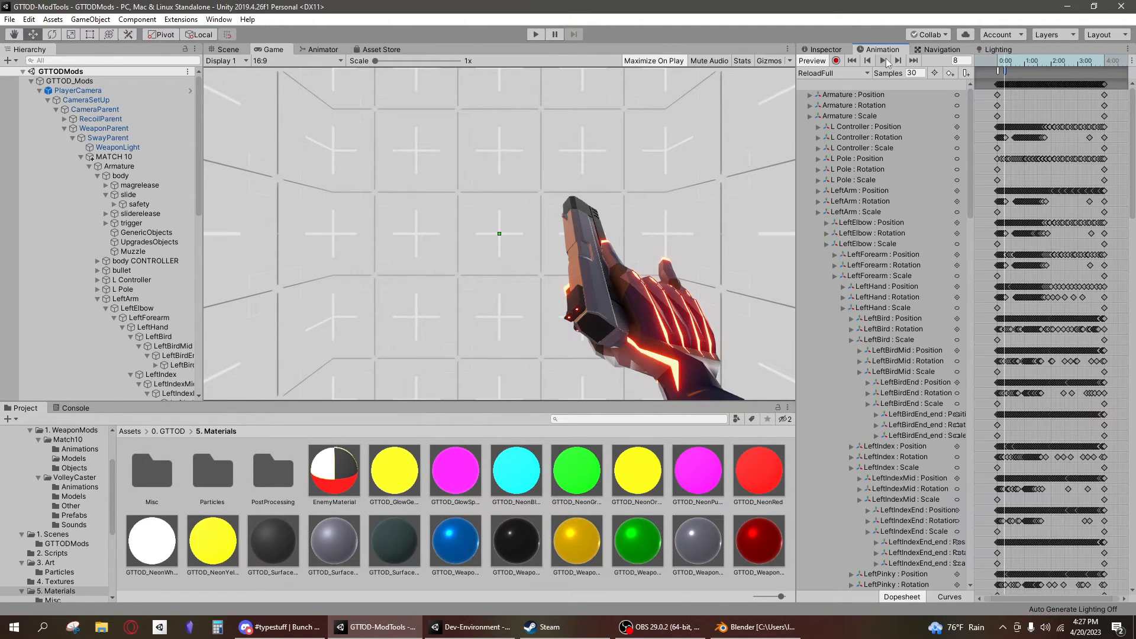
Add an animation event at frame 12 of the ReloadFull clip that calls RoughShake.
click(883, 60)
click(872, 60)
click(872, 60)
click(872, 60)
click(872, 61)
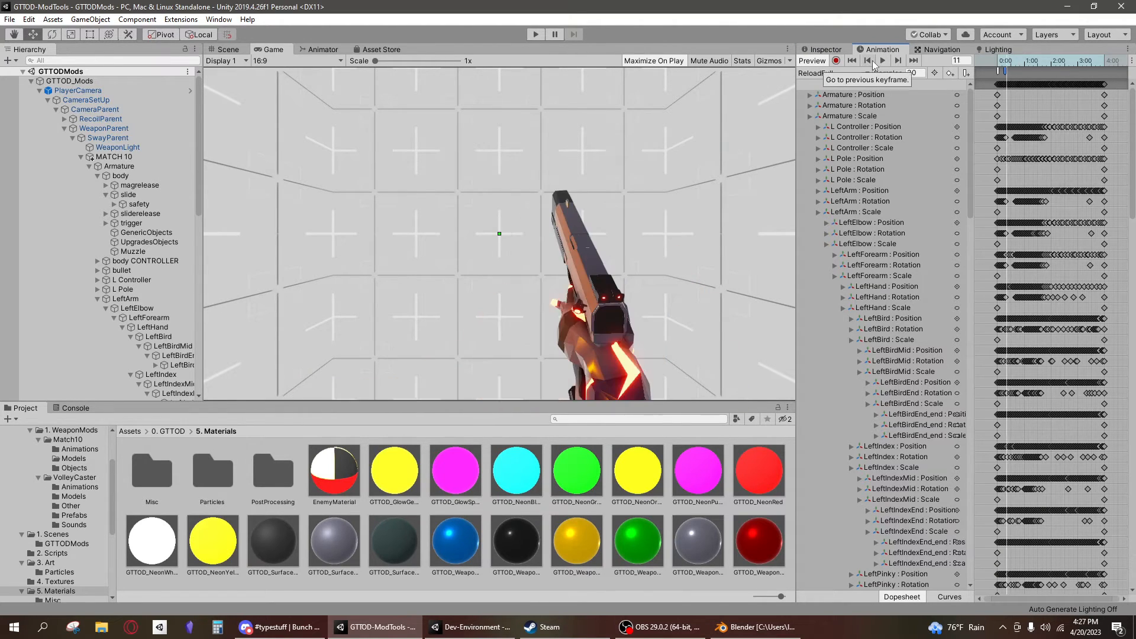
click(899, 61)
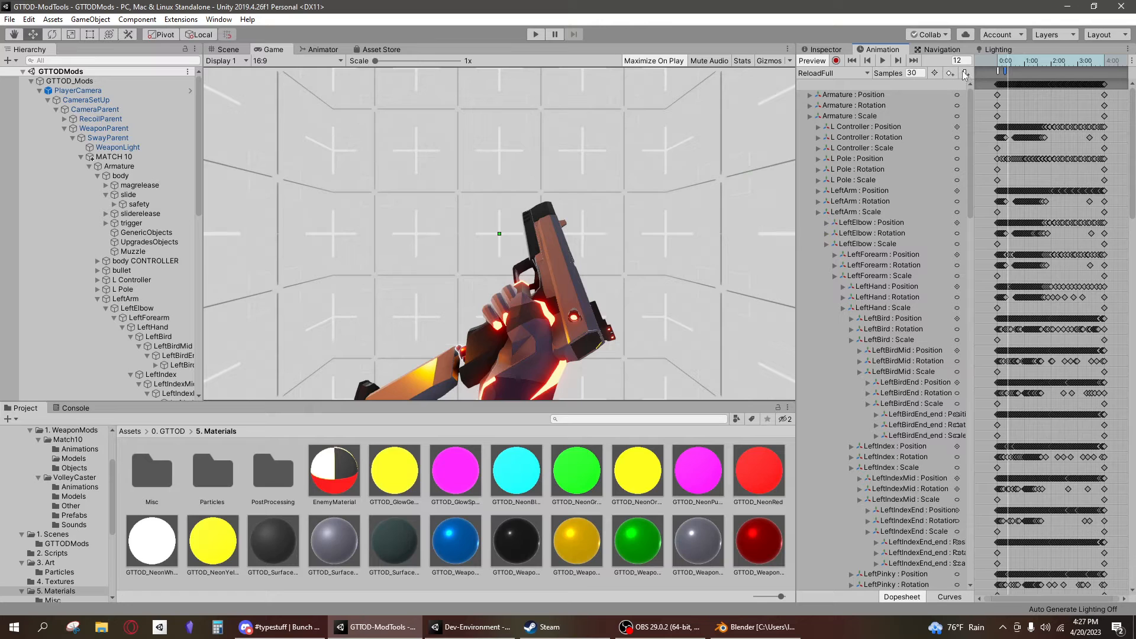
click(836, 52)
click(898, 93)
click(953, 367)
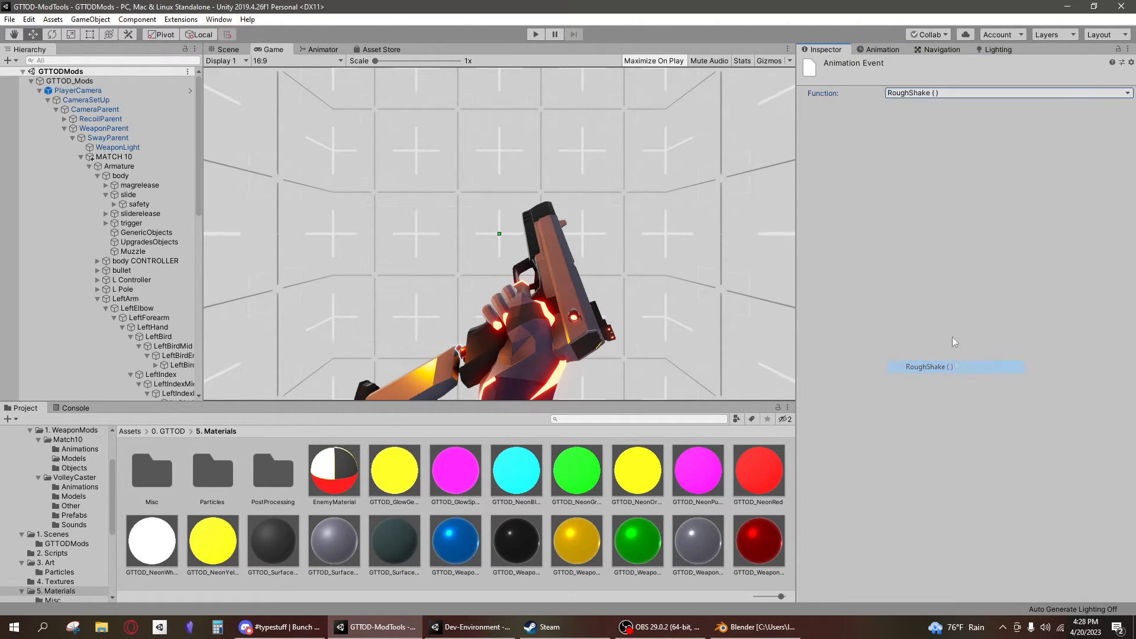
Add an animation event at frame 23 of the ReloadFull clip that calls MediumShake.
click(883, 50)
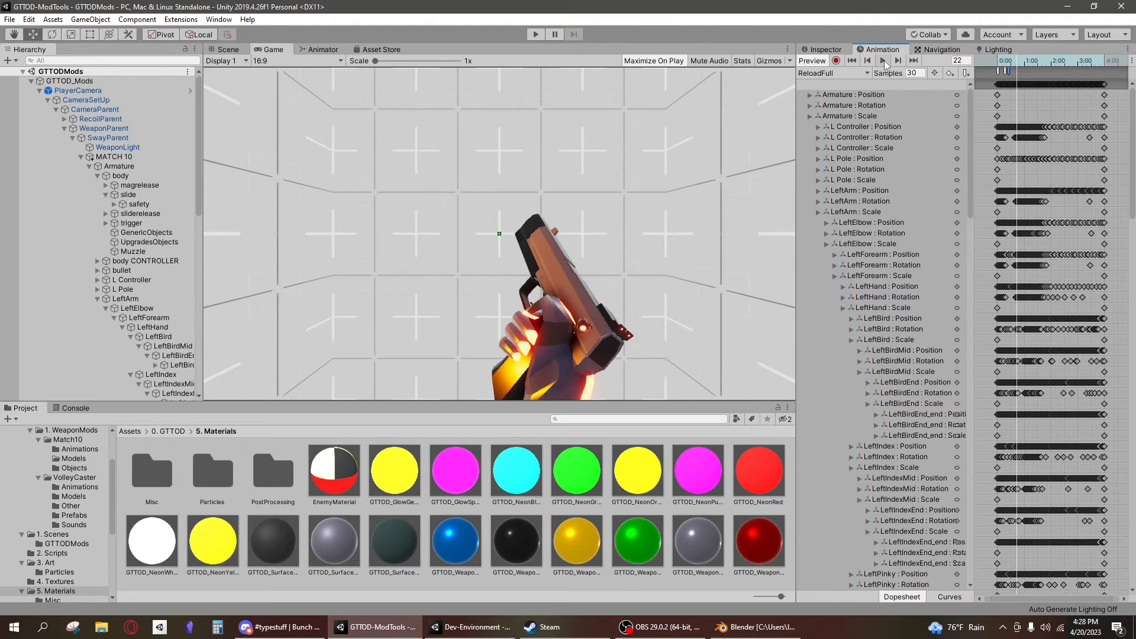
click(884, 61)
click(884, 60)
click(866, 61)
click(866, 61)
click(867, 60)
click(867, 61)
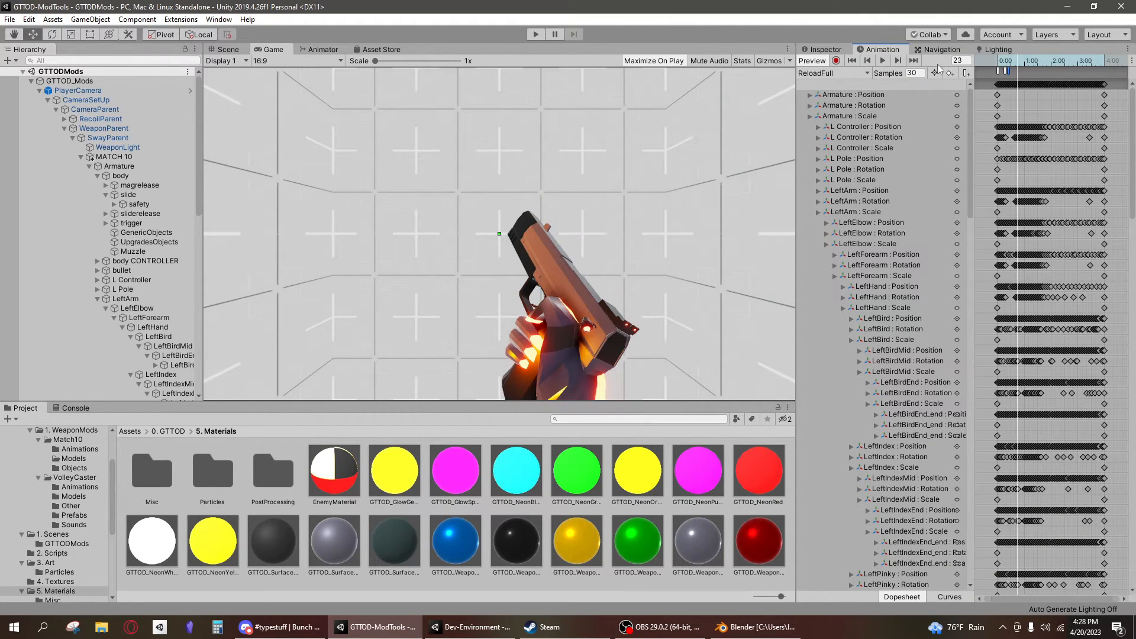
click(835, 51)
click(923, 93)
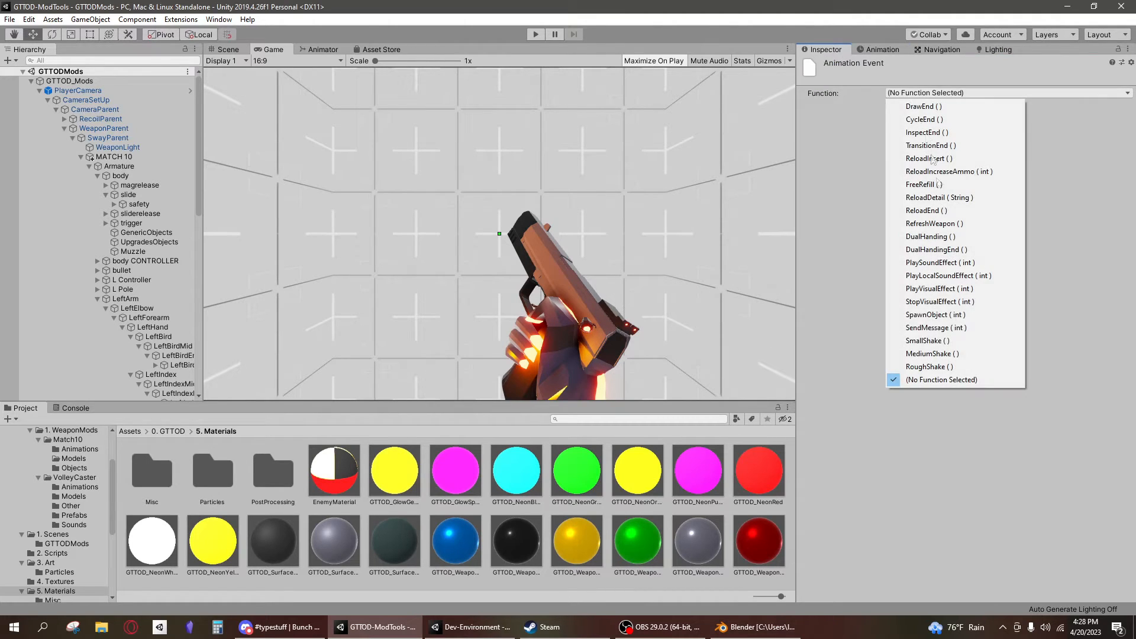
click(961, 355)
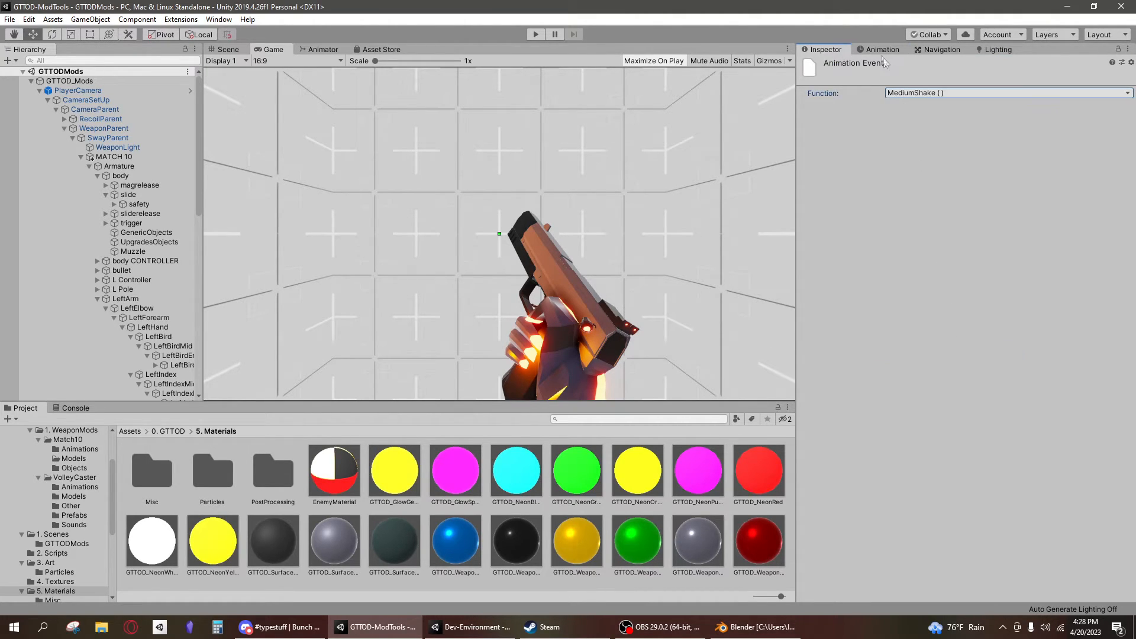
Add an animation event at frame 30 of the ReloadFull clip that calls MediumShake.
click(881, 51)
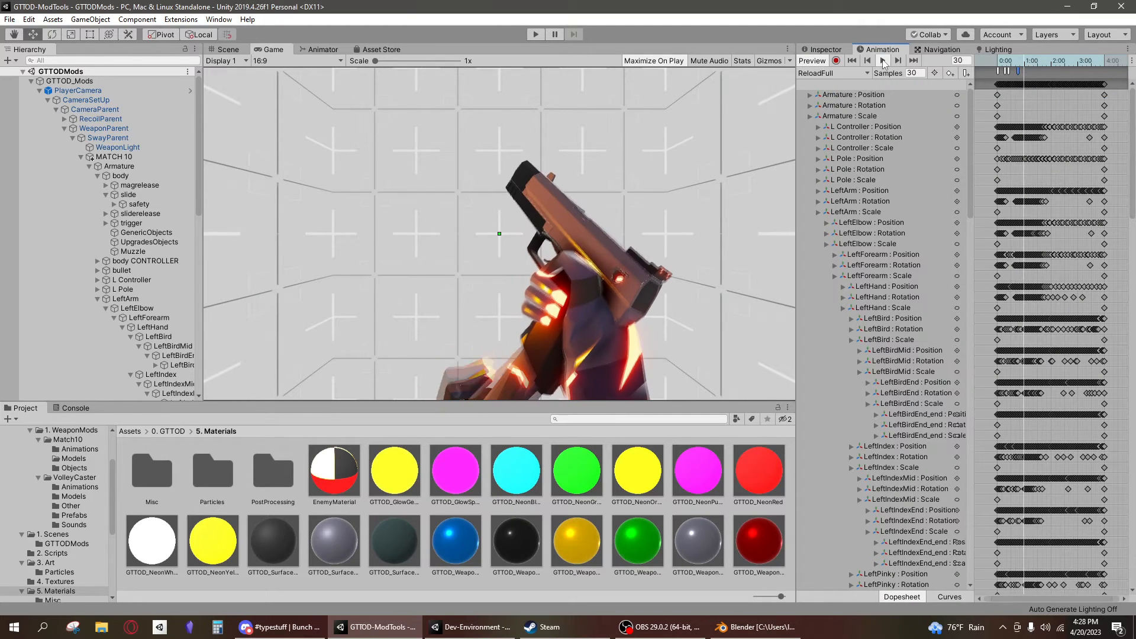
click(824, 51)
click(897, 92)
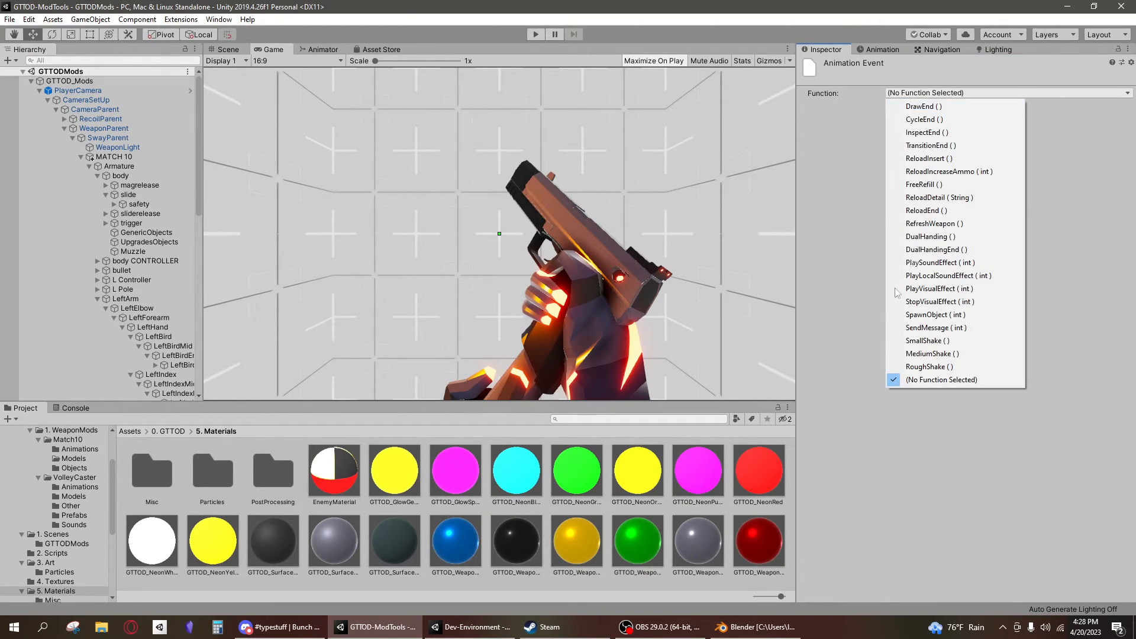
click(927, 354)
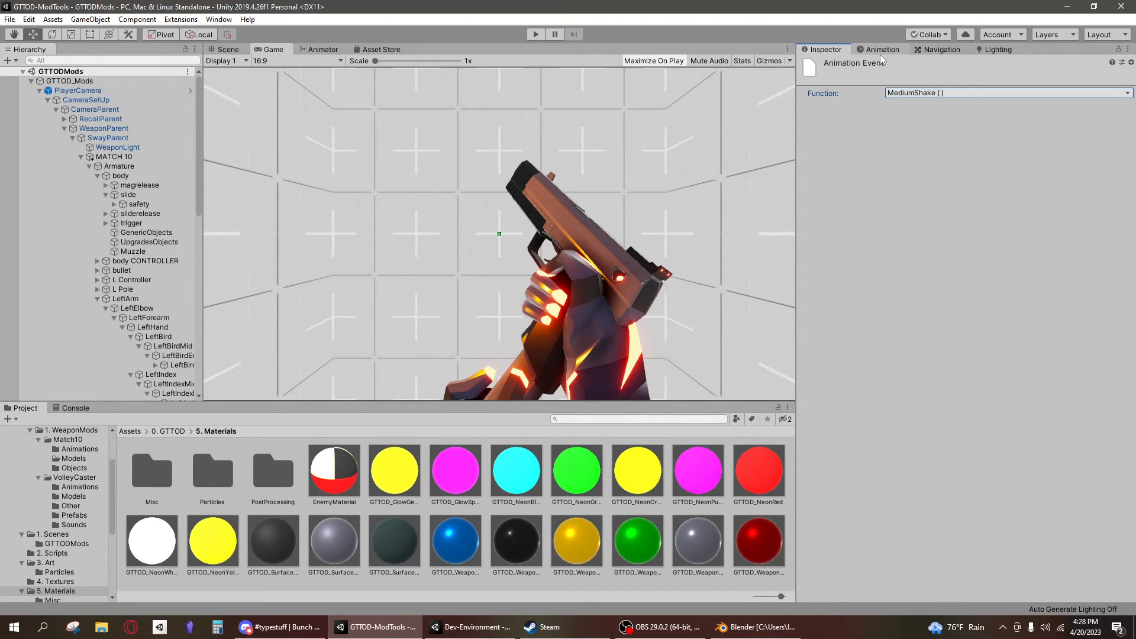
Add an animation event at frame 37 of the ReloadFull clip that calls RoughShake.
click(881, 52)
click(883, 61)
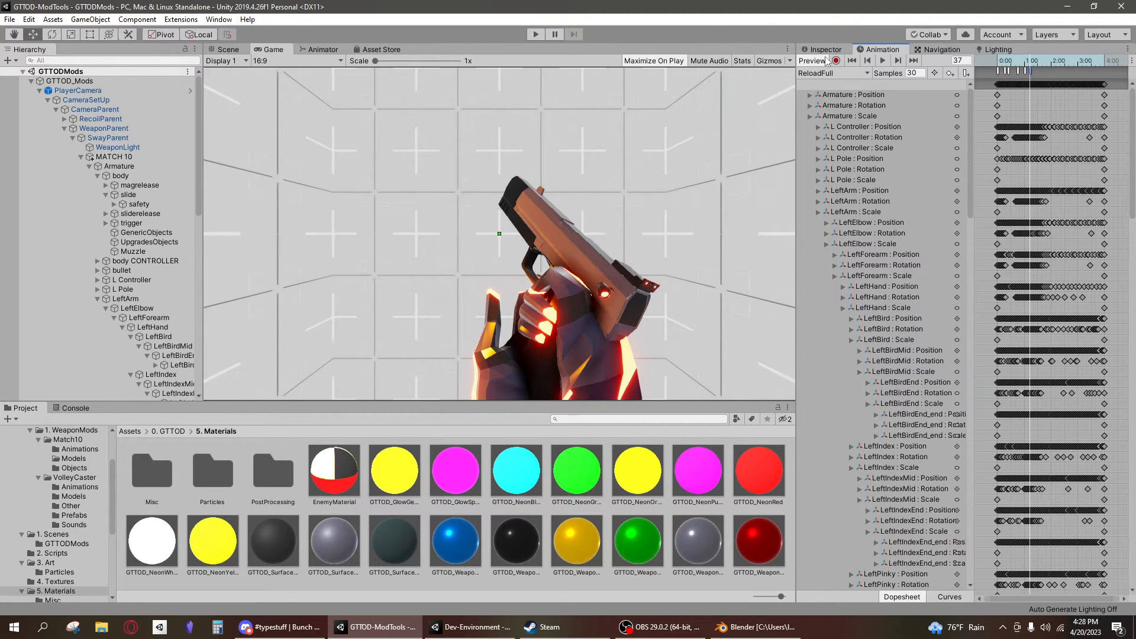
click(826, 49)
click(897, 93)
click(929, 367)
Add an animation event at frame 47 of the ReloadFull clip that calls MediumShake.
click(882, 55)
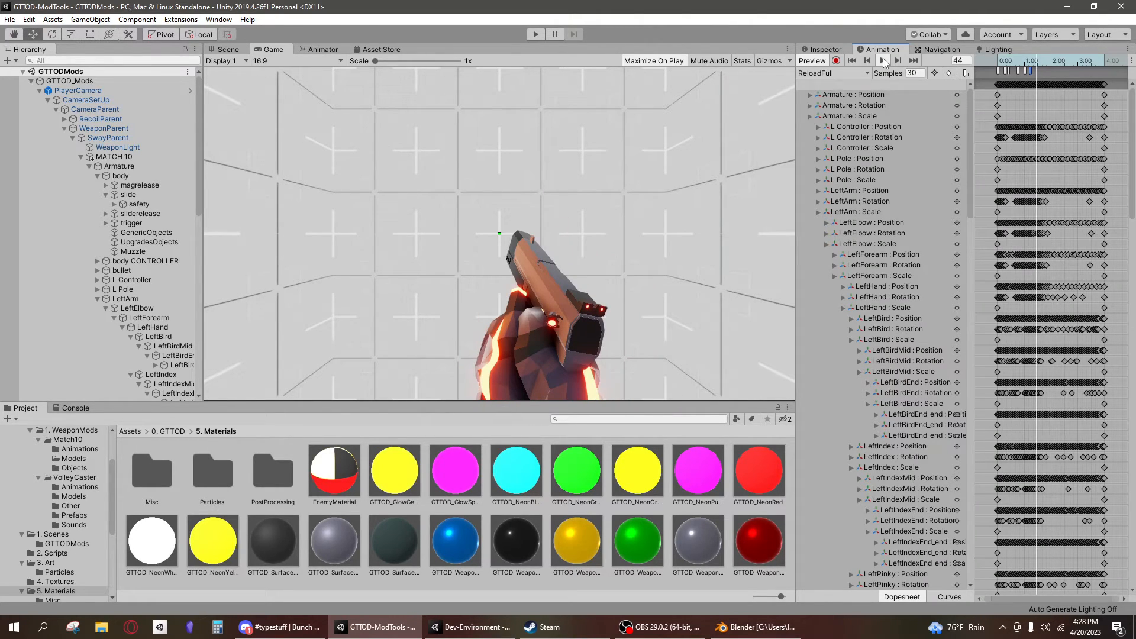
double_click(883, 58)
click(963, 73)
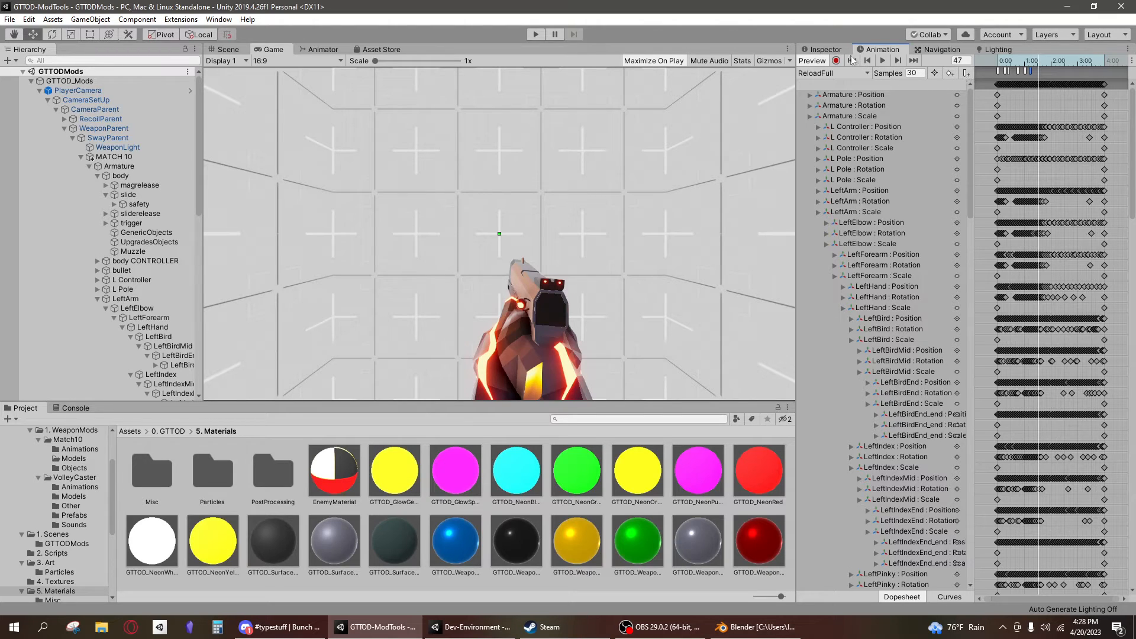
click(829, 50)
click(907, 94)
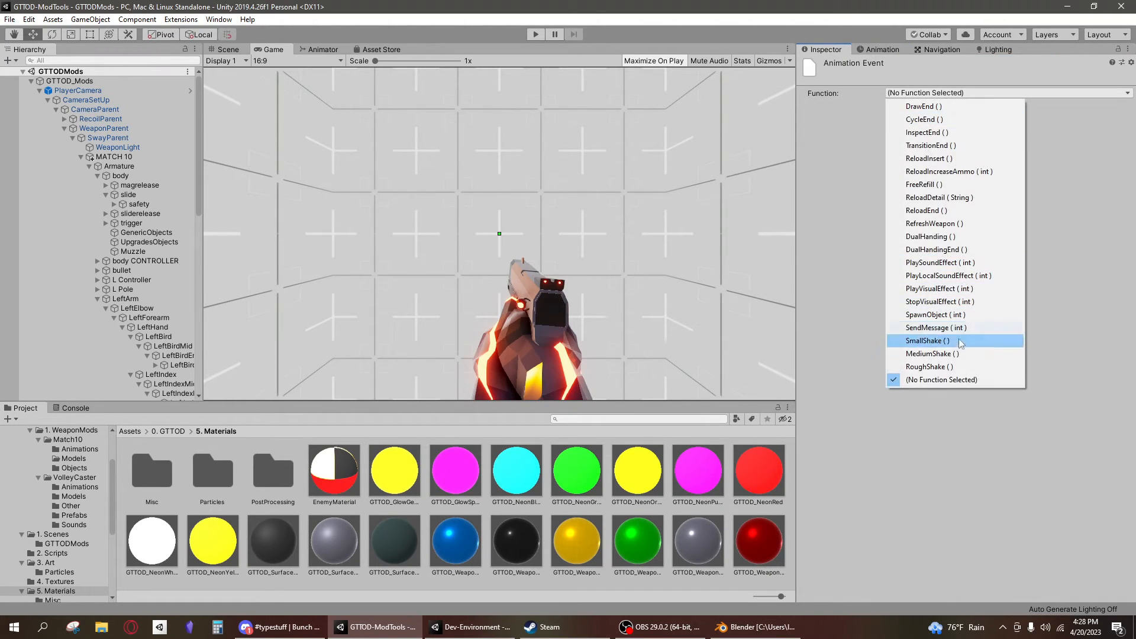
click(932, 353)
Add an animation event at frame 52 of the ReloadFull clip that calls ReloadEnd.
click(893, 54)
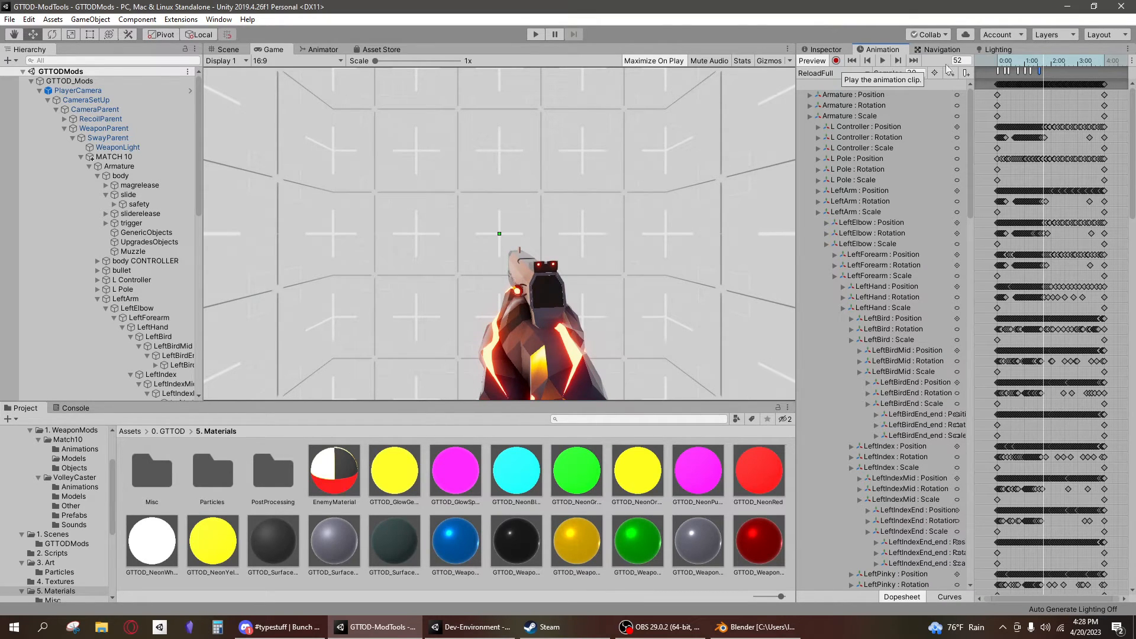
click(835, 49)
click(918, 92)
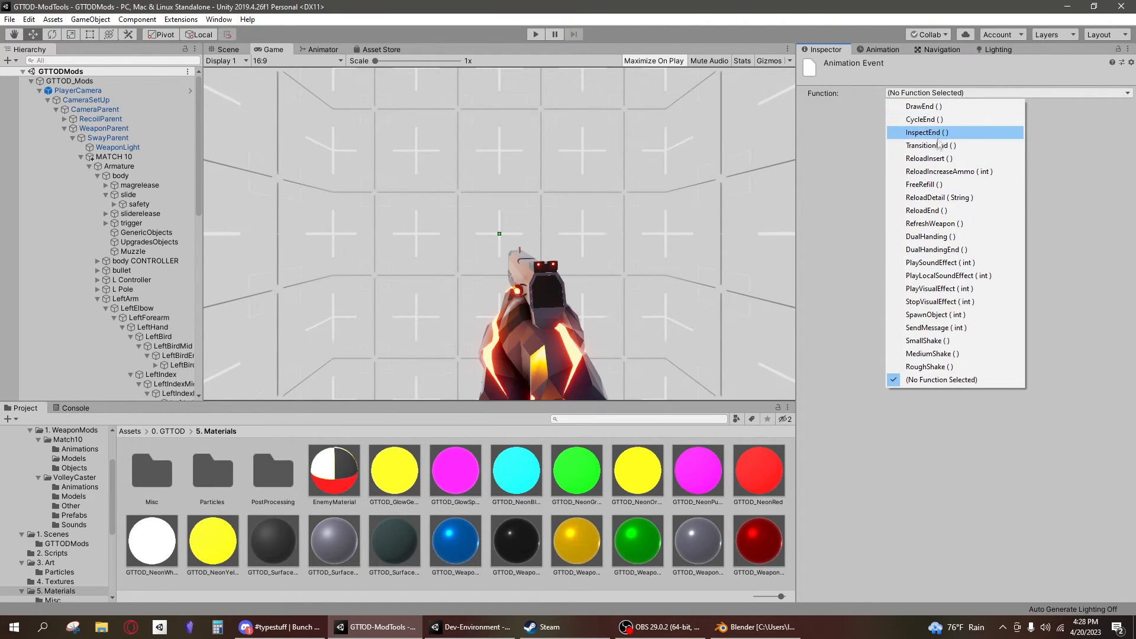
click(932, 210)
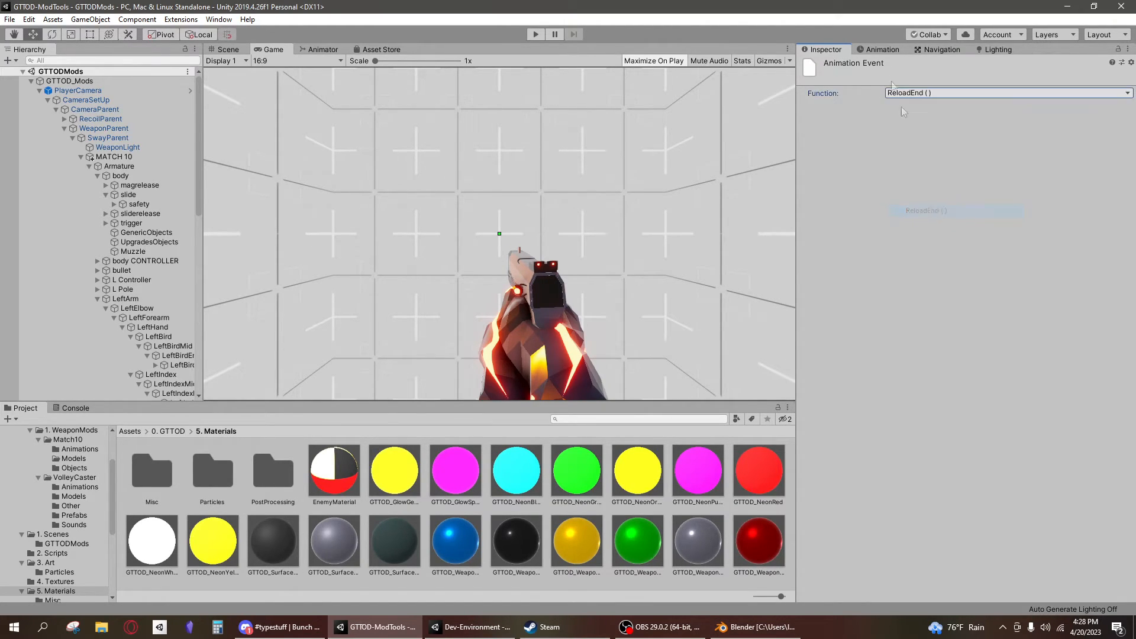
Find where the gun comes to rest in the ReloadFull clip and add keyframes for all properties at frame 55.
click(881, 50)
click(897, 62)
click(896, 61)
click(897, 62)
click(896, 61)
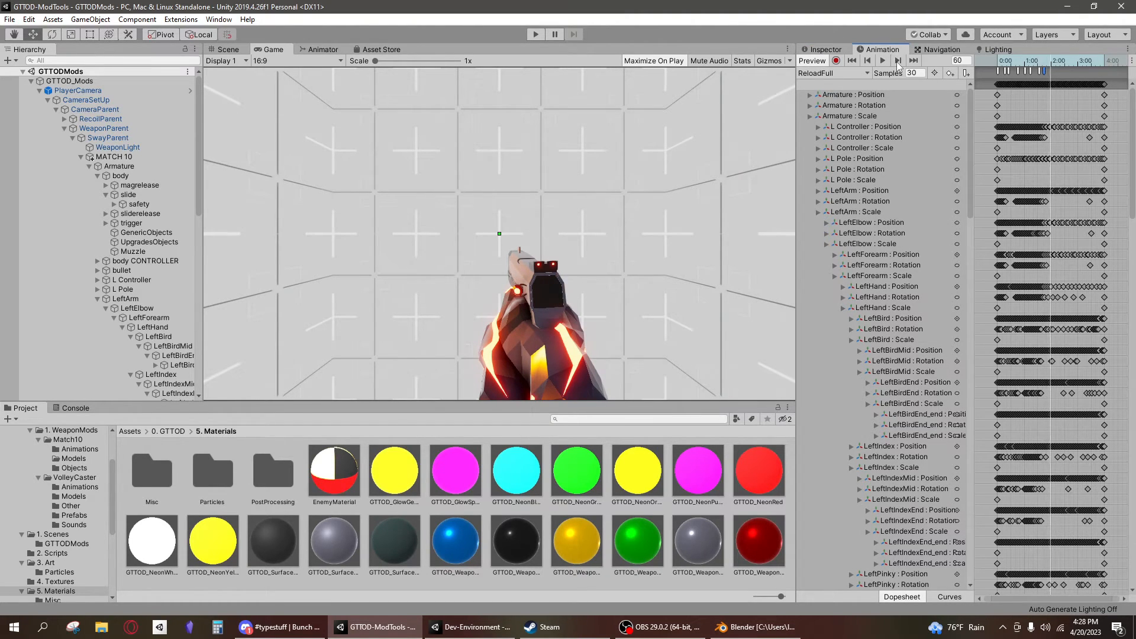
click(868, 61)
click(868, 61)
click(868, 61)
click(868, 62)
click(869, 62)
click(897, 61)
click(897, 62)
click(897, 61)
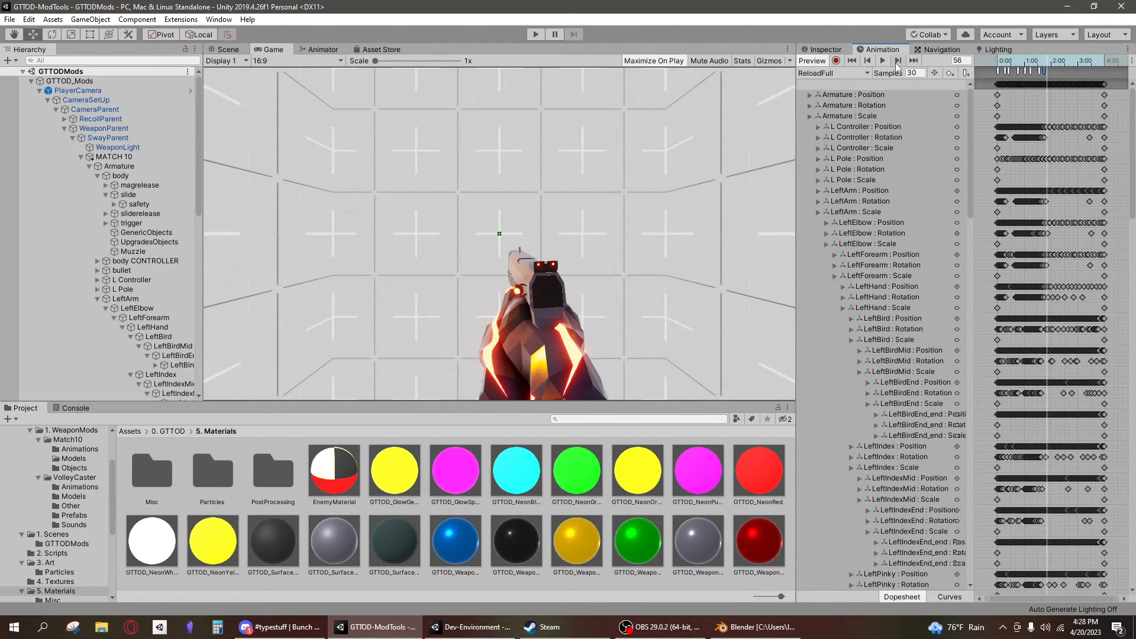
click(868, 61)
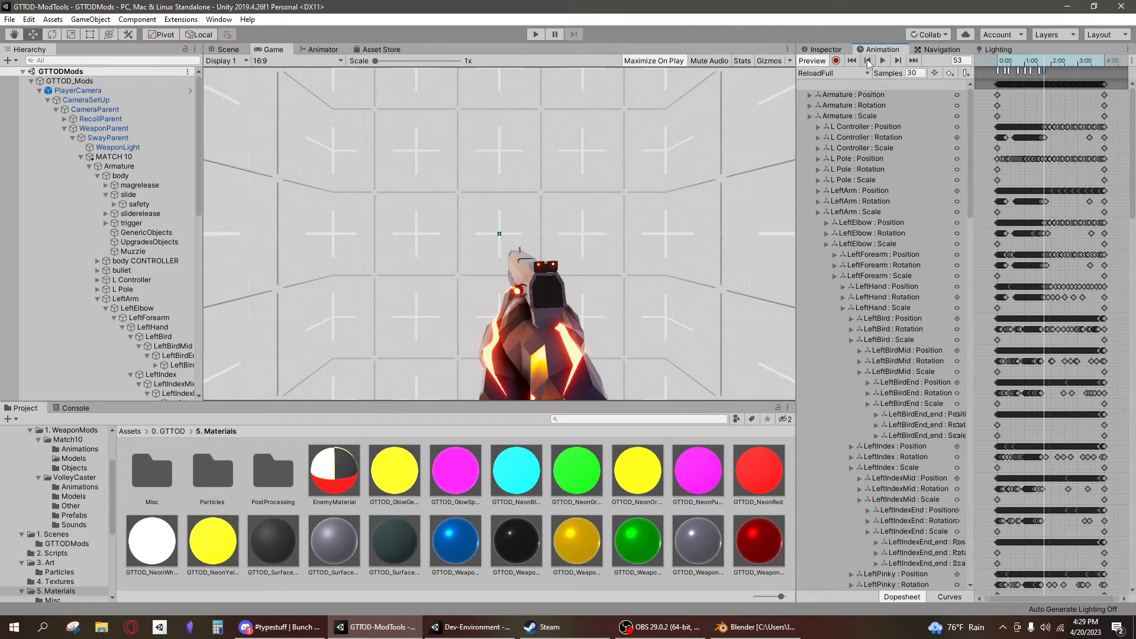
click(898, 60)
click(950, 73)
key(f)
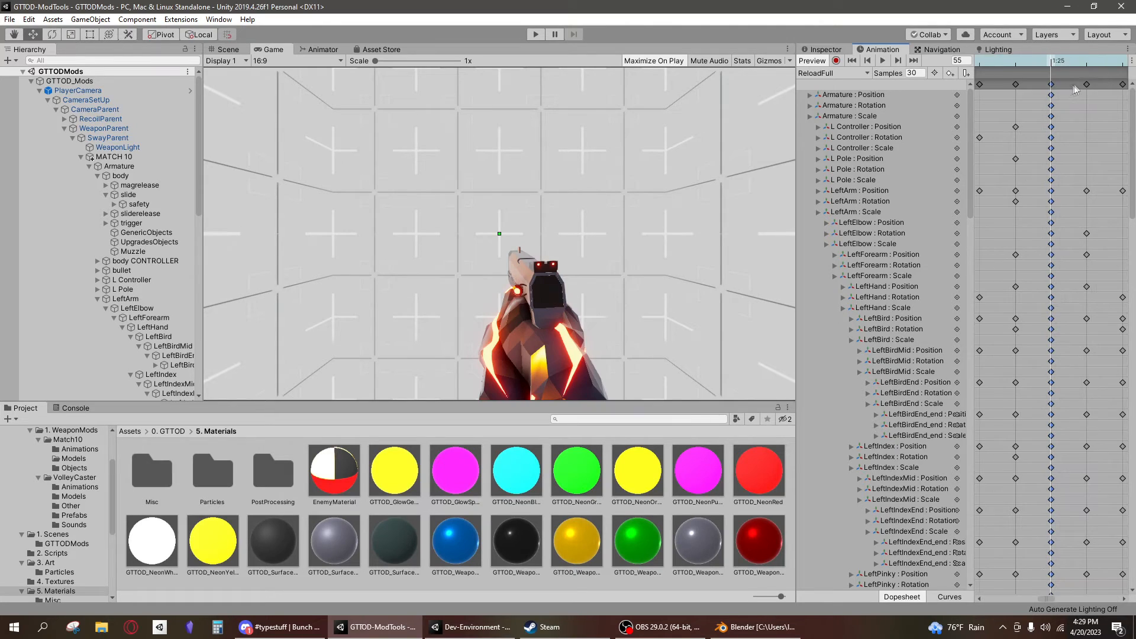
Delete all keyframes after frame 55 of the ReloadFull clip.
click(1087, 84)
key(a)
key(Delete)
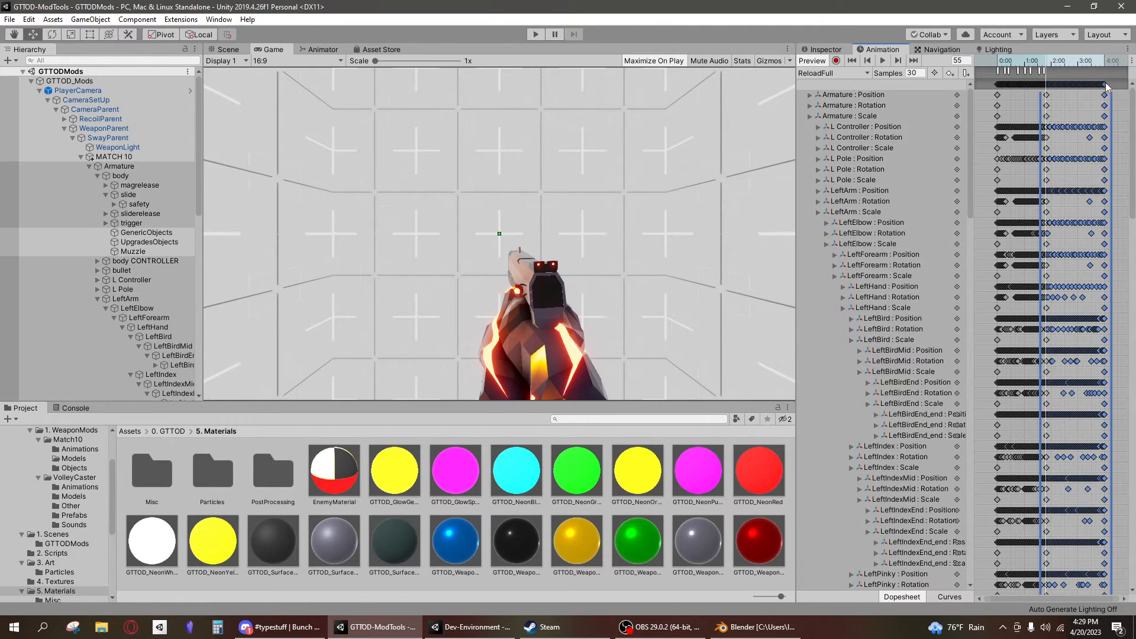
click(820, 46)
click(865, 46)
Add another animation event at frame 37 of the ReloadFull clip that calls ReloadIncreaseAmmo, and open its Int parameter for editing.
scroll(1022, 91, up, 10)
scroll(1051, 93, up, 2)
drag(1066, 62, 1049, 61)
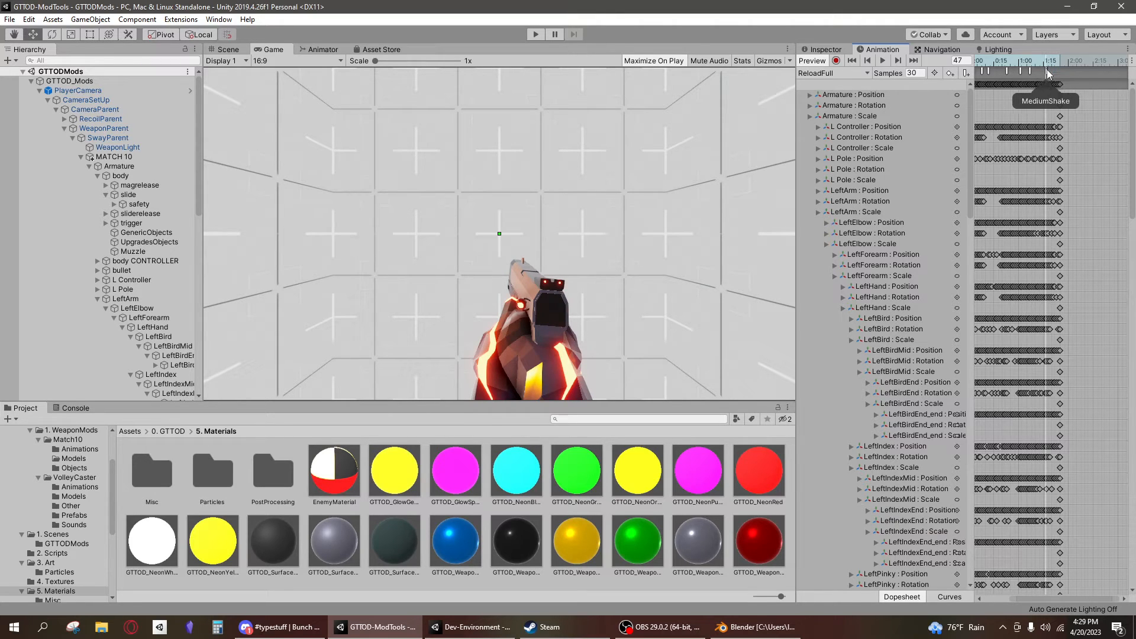
middle_drag(1021, 104, 1057, 104)
drag(1067, 62, 1057, 62)
click(899, 60)
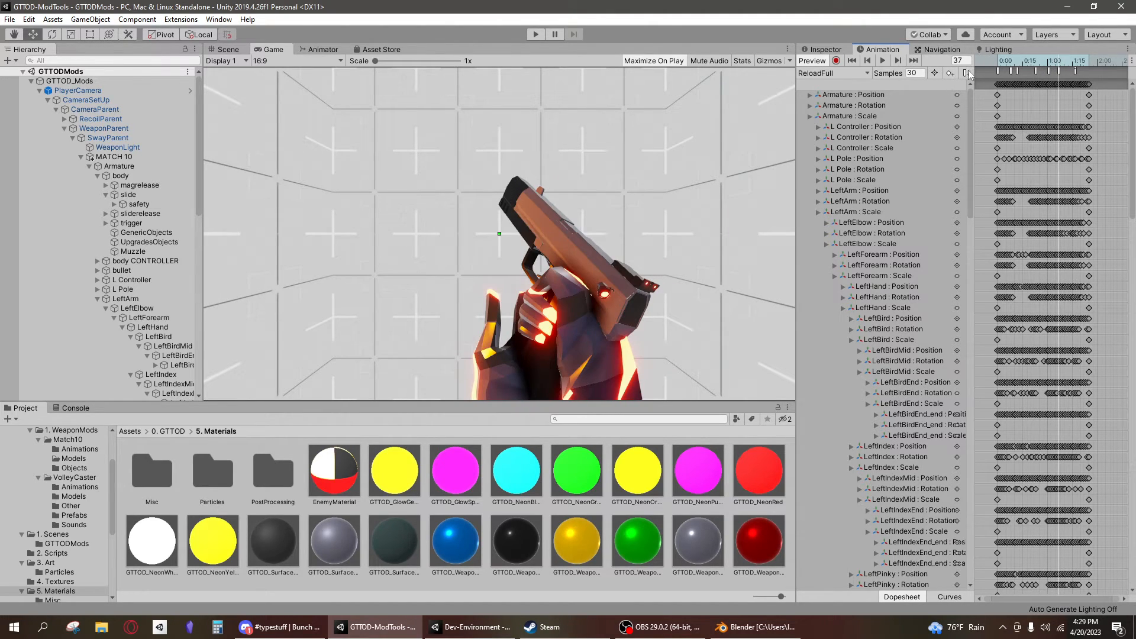
click(829, 49)
click(947, 93)
click(947, 171)
click(987, 122)
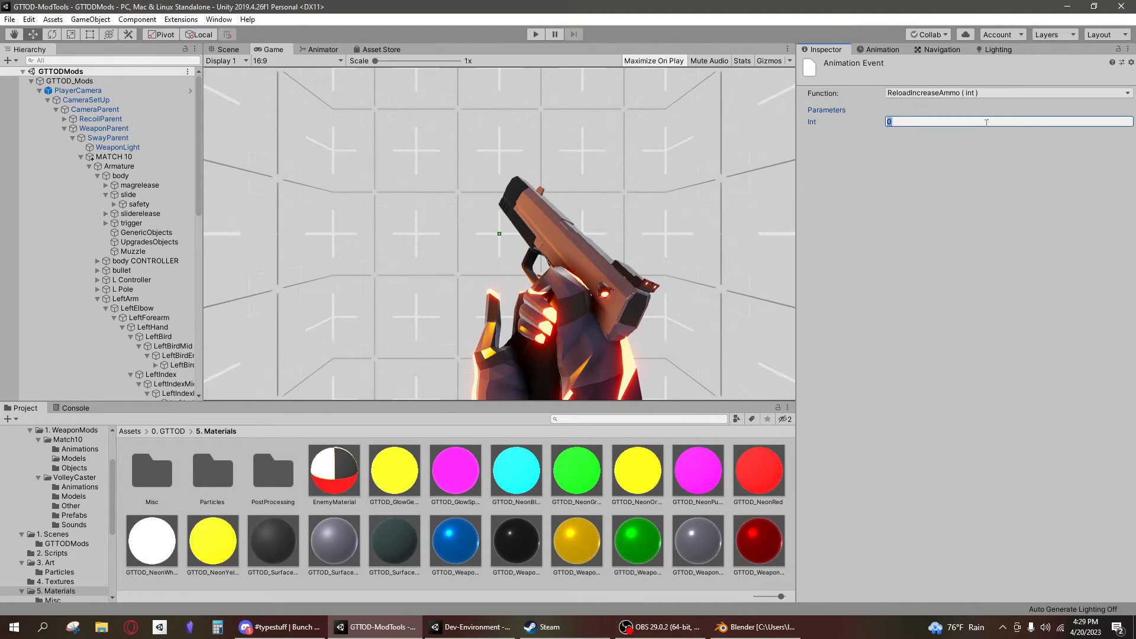
Glance at the Transition clip, return to ReloadFull and preview the trimmed animation.
click(881, 49)
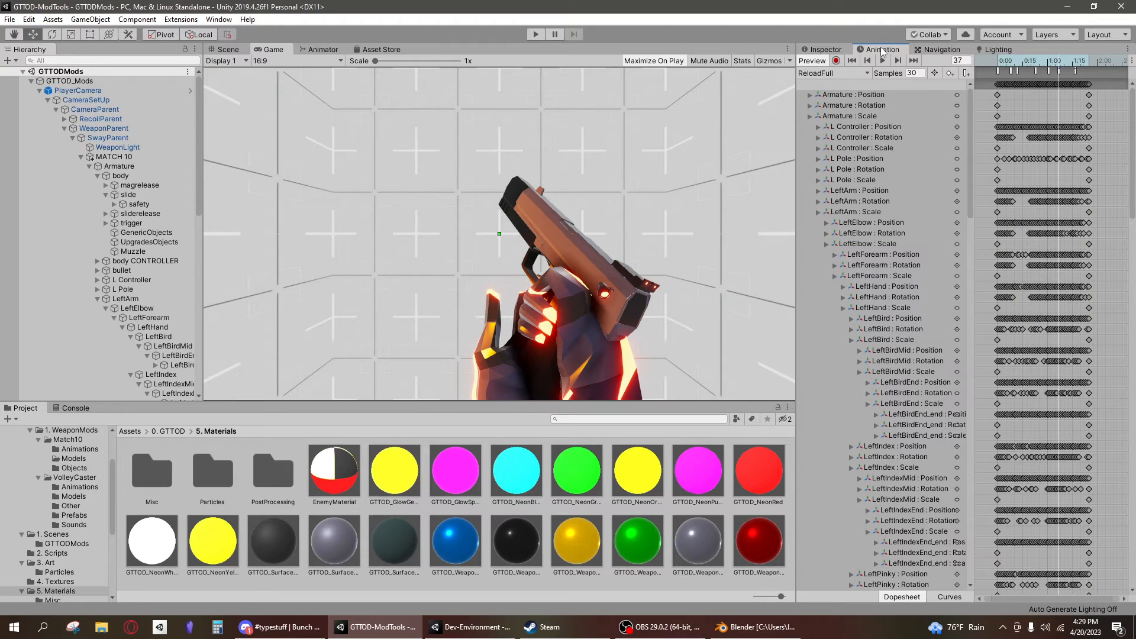
click(864, 73)
click(852, 164)
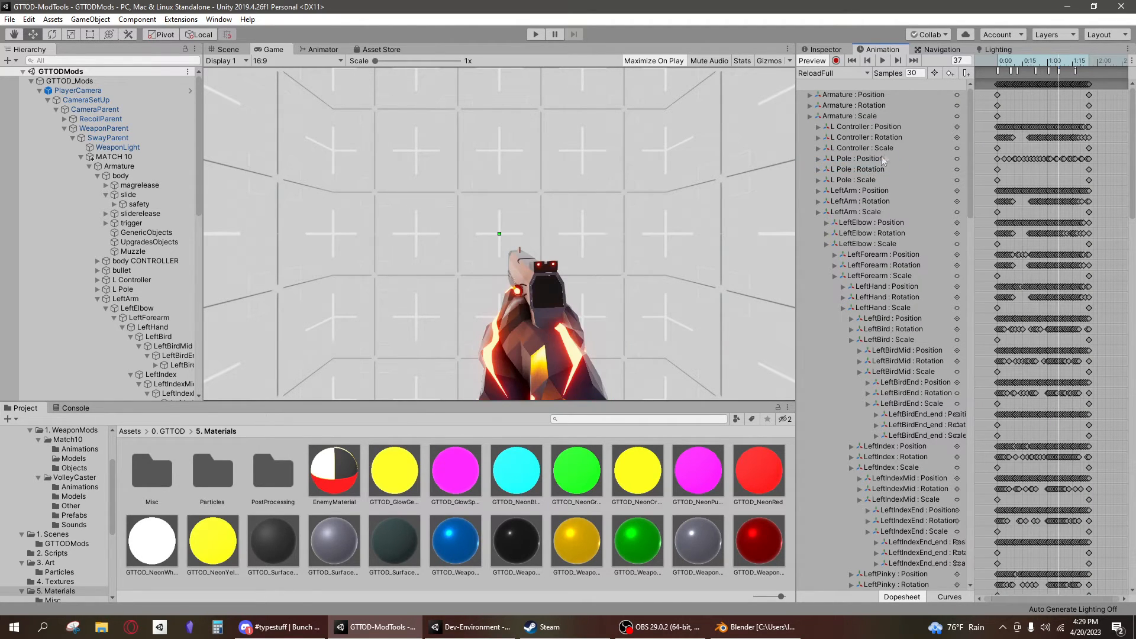
click(838, 73)
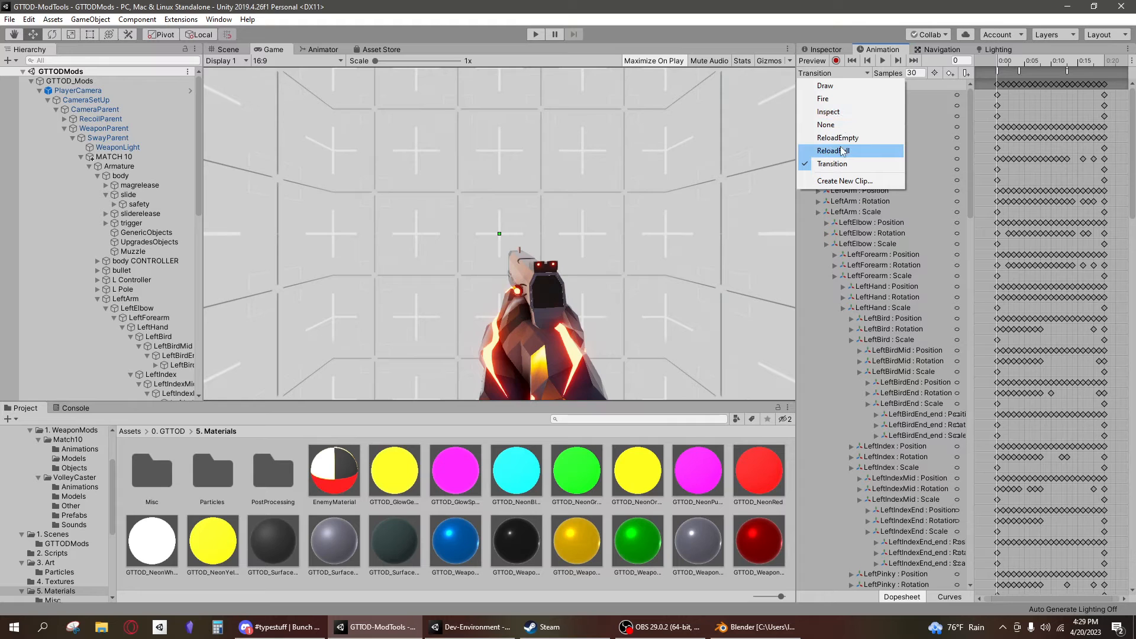
click(842, 150)
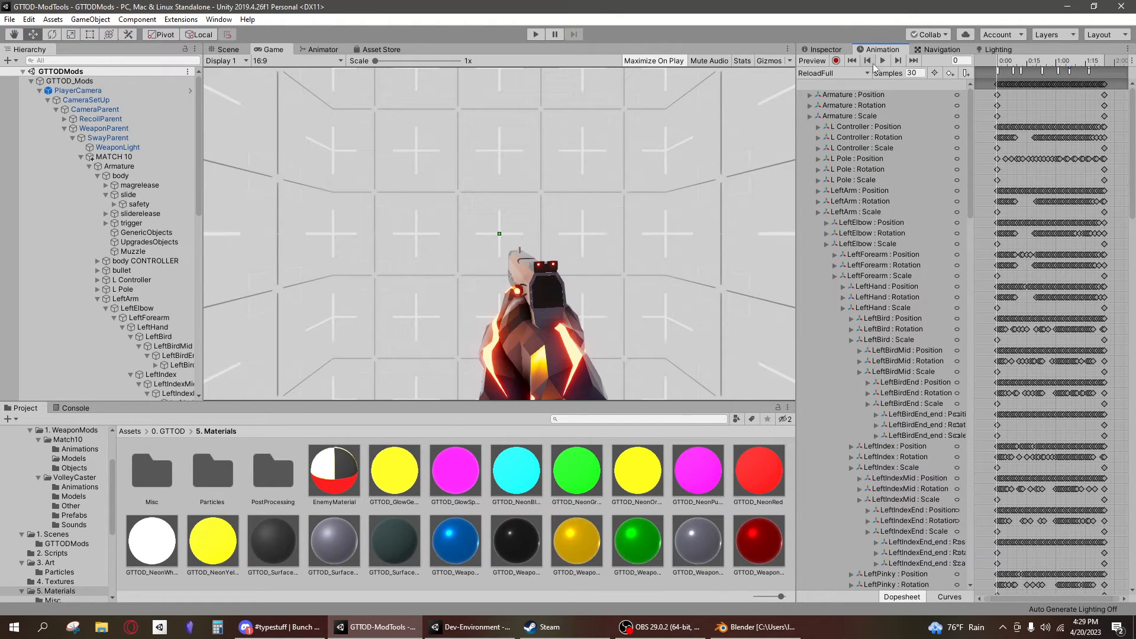
click(882, 63)
Switch to the Transition clip and scrub through it to examine its existing animation events.
click(834, 72)
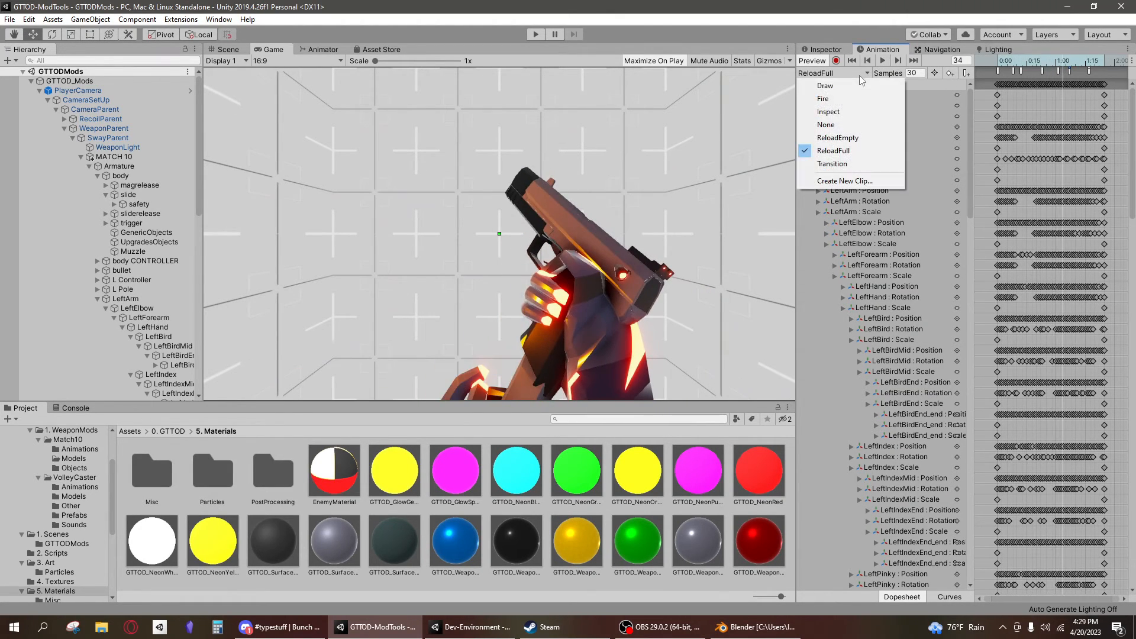
click(839, 165)
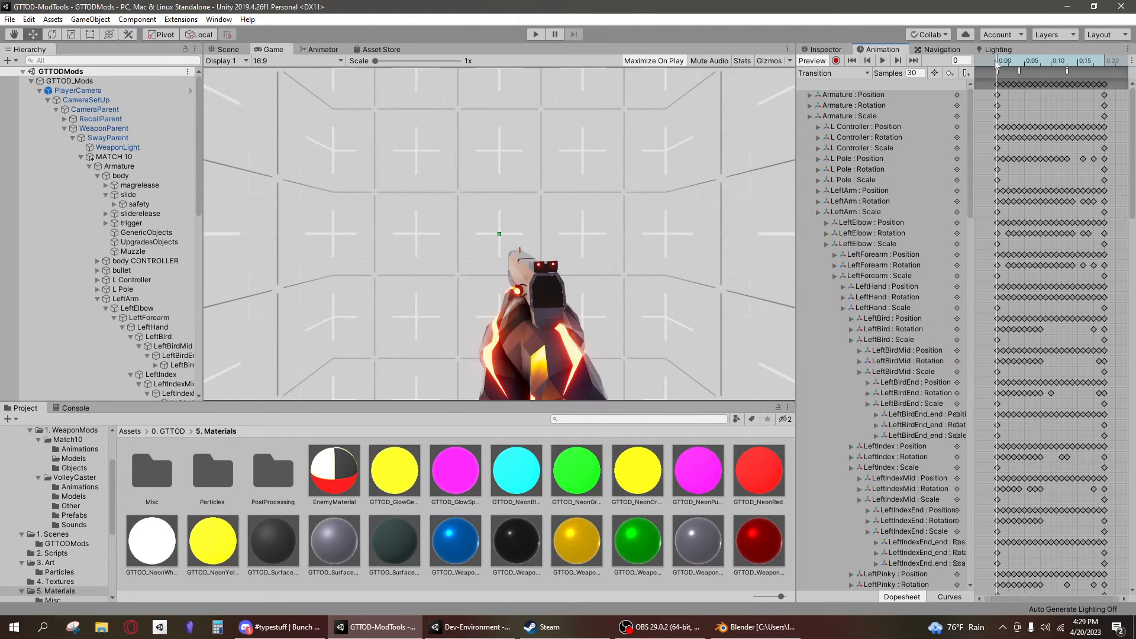
mouse_move(1024, 68)
mouse_down()
mouse_move(1013, 69)
mouse_move(1068, 81)
mouse_move(1091, 65)
mouse_move(953, 73)
mouse_up()
click(1067, 72)
click(1025, 63)
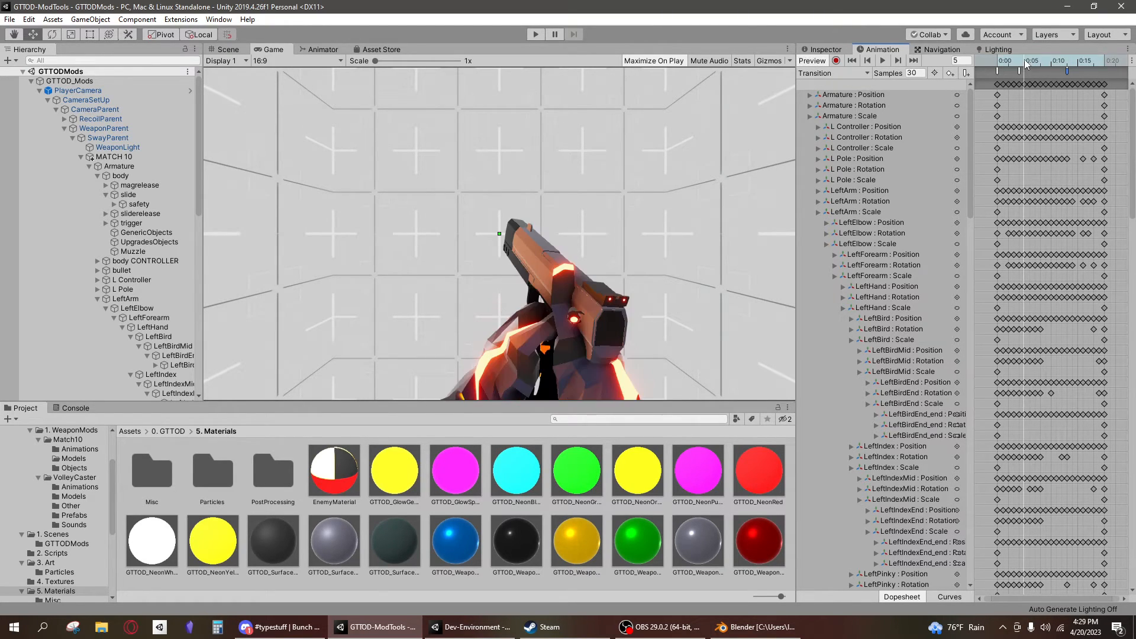
drag(1019, 63, 983, 64)
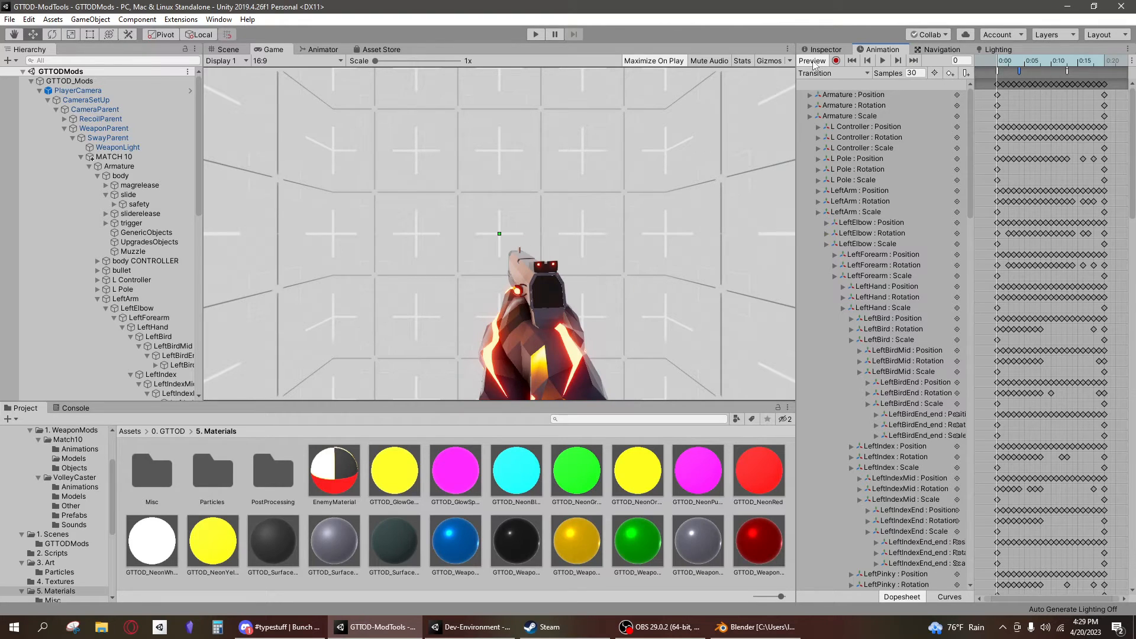
Collapse the MATCH 10 hierarchy and select the MATCH 10 object to show its components.
click(827, 50)
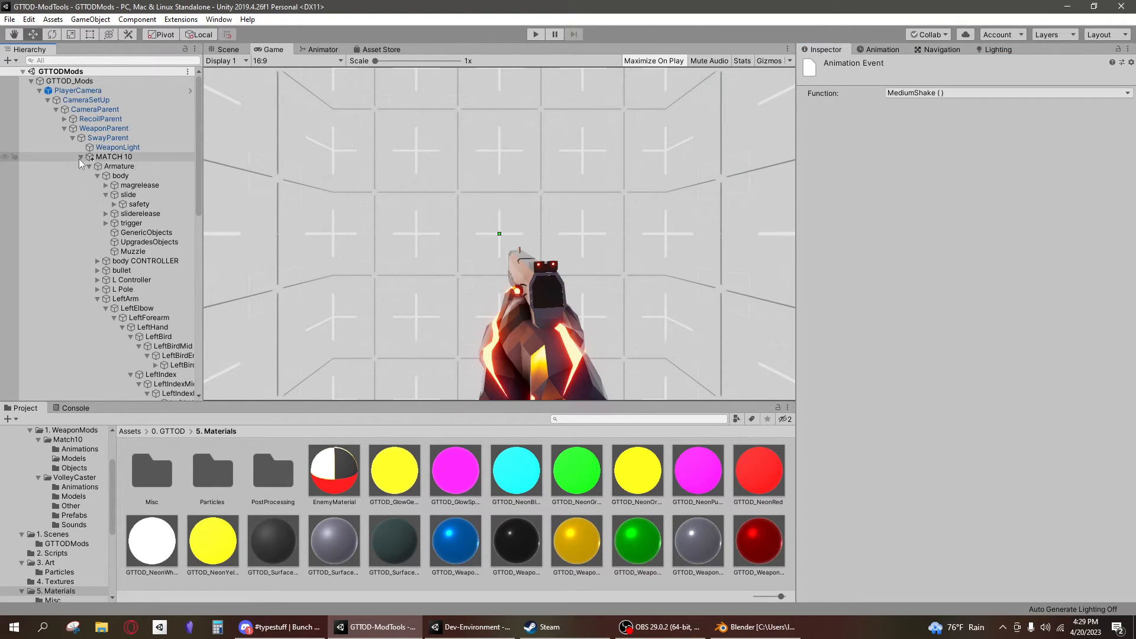
click(80, 157)
click(103, 157)
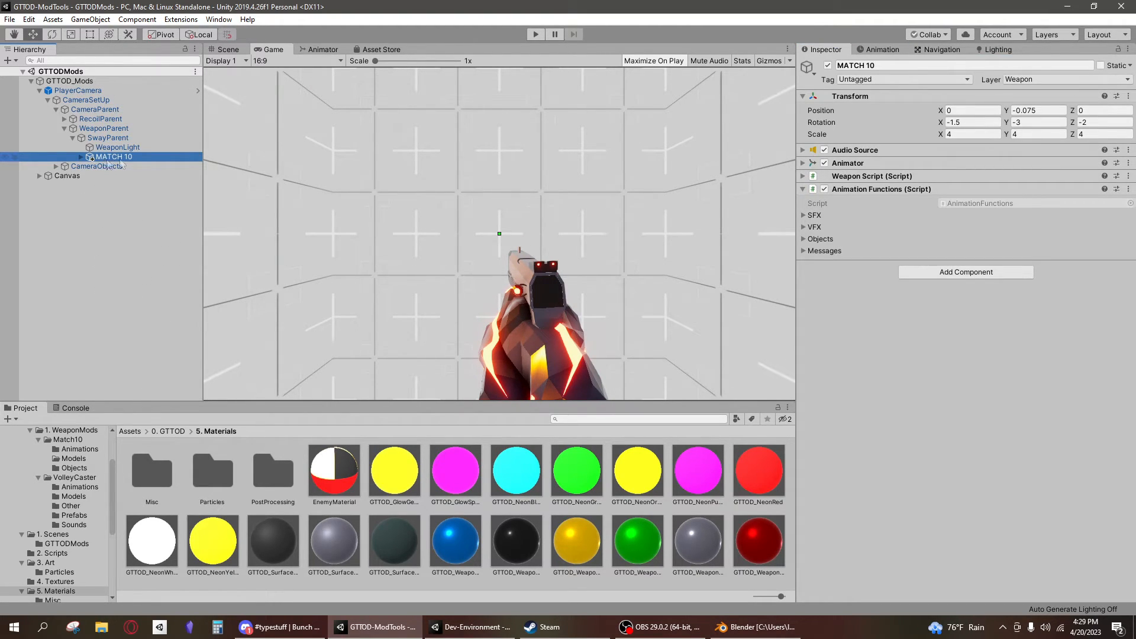
Set the SFX list size to 1 in MATCH 10's Animation Functions and expand the list to show the new element.
click(815, 216)
click(956, 227)
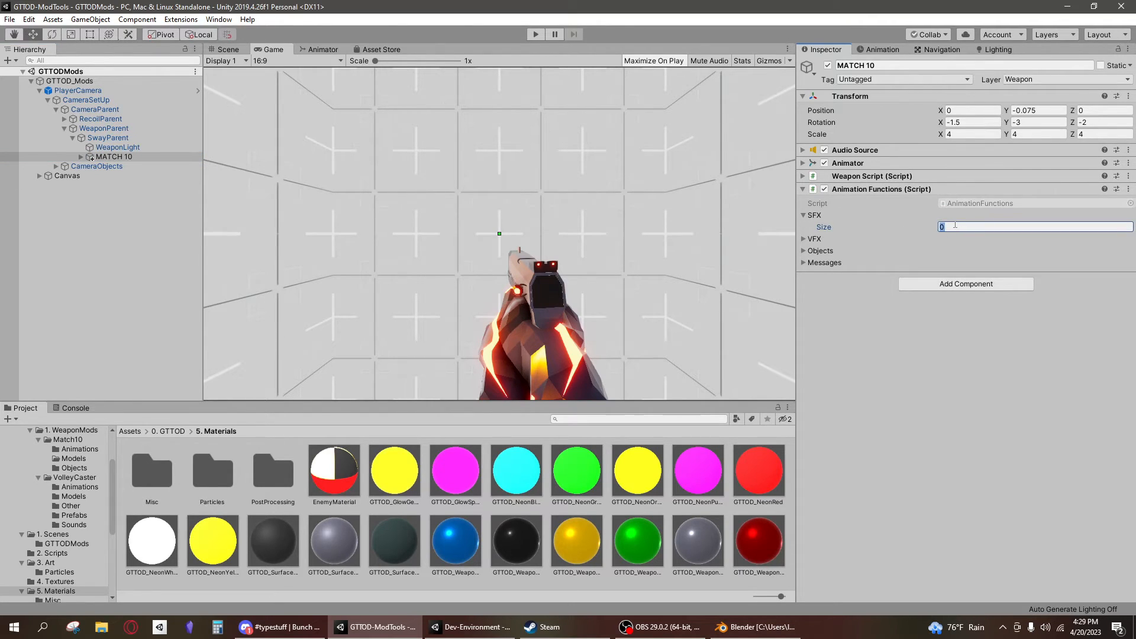
text(1)
key(Return)
click(840, 239)
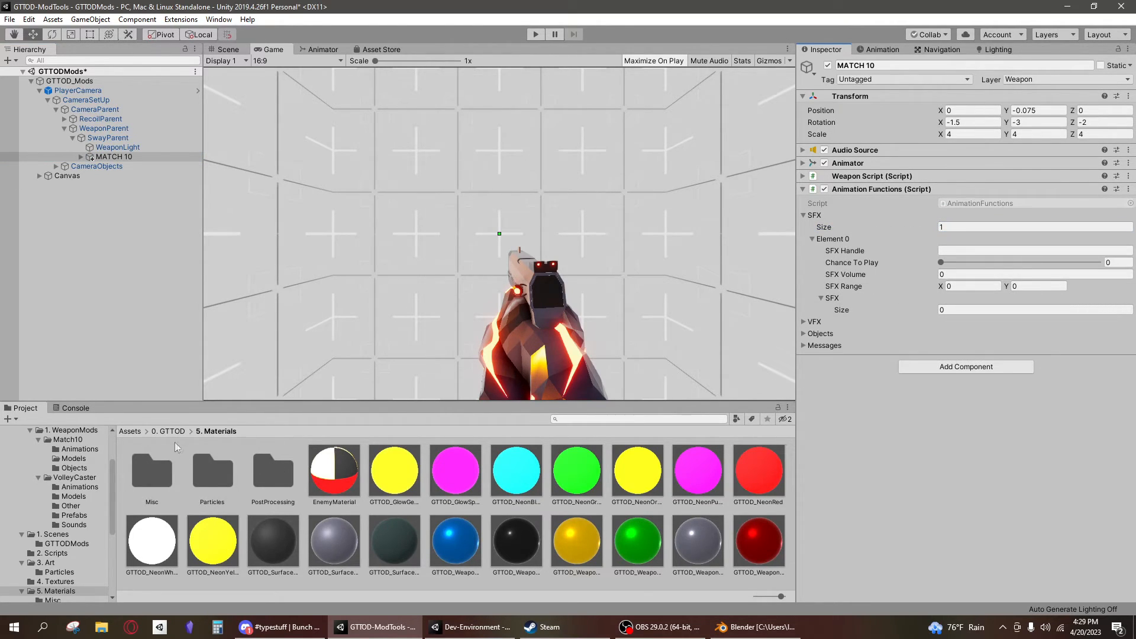
Browse the GTTOD assets to the Match10 folder inside 0. Mods, 1. WeaponMods.
click(166, 431)
click(155, 477)
click(235, 513)
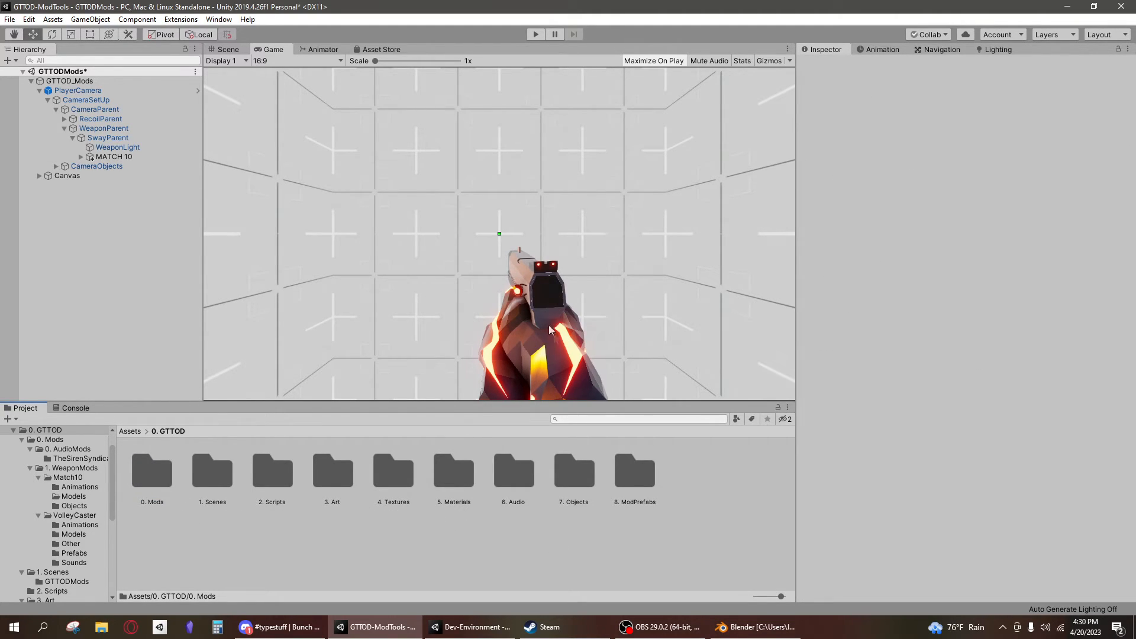
double_click(633, 476)
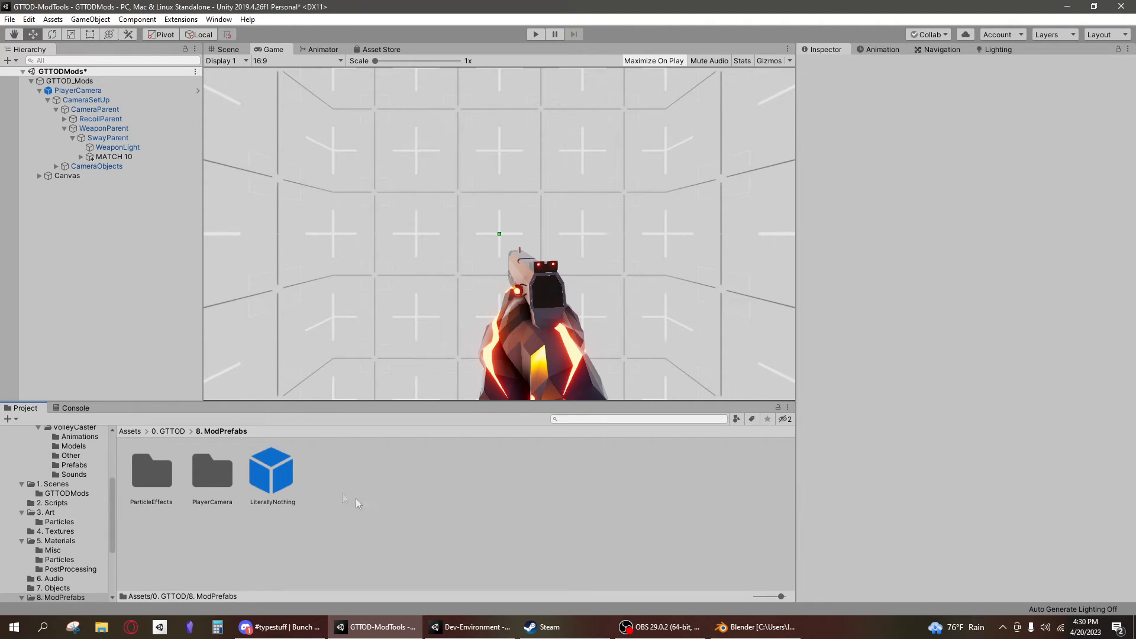
click(168, 431)
double_click(150, 476)
click(188, 489)
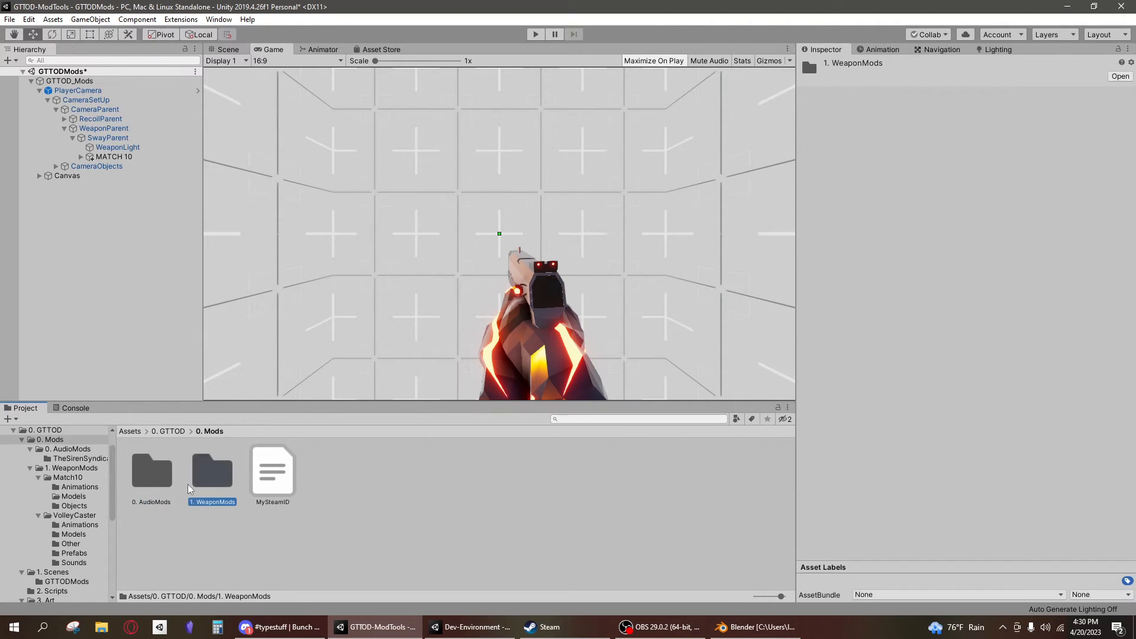
double_click(212, 482)
double_click(155, 481)
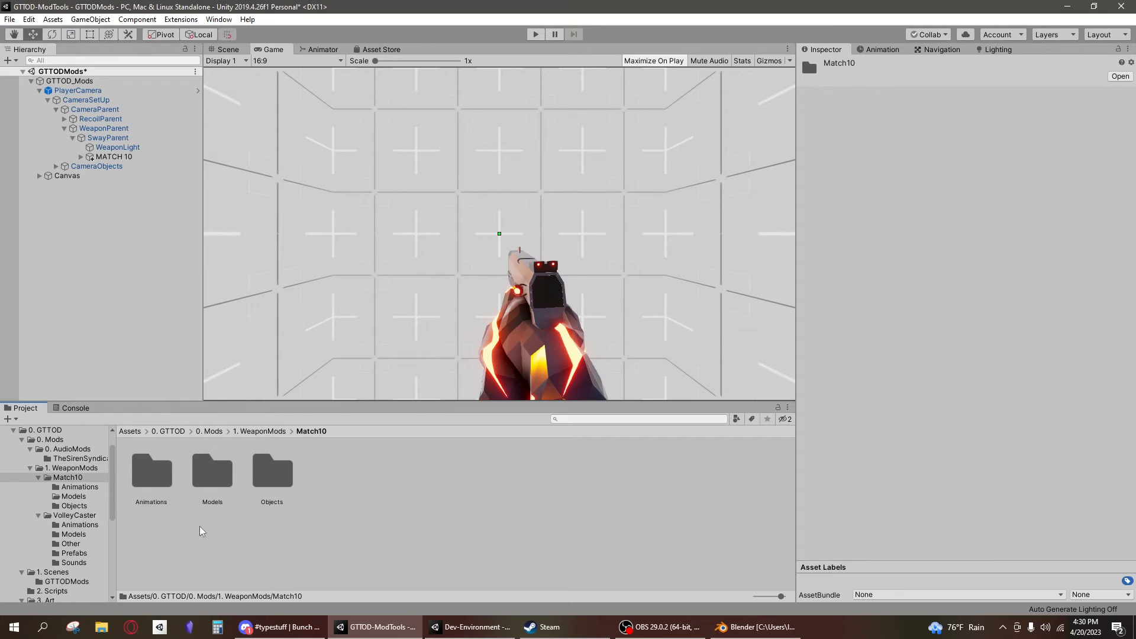
Create a folder named Audio in the Match10 folder and open it.
right_click(322, 527)
mouse_move(355, 216)
click(545, 168)
text(Audio)
key(Return)
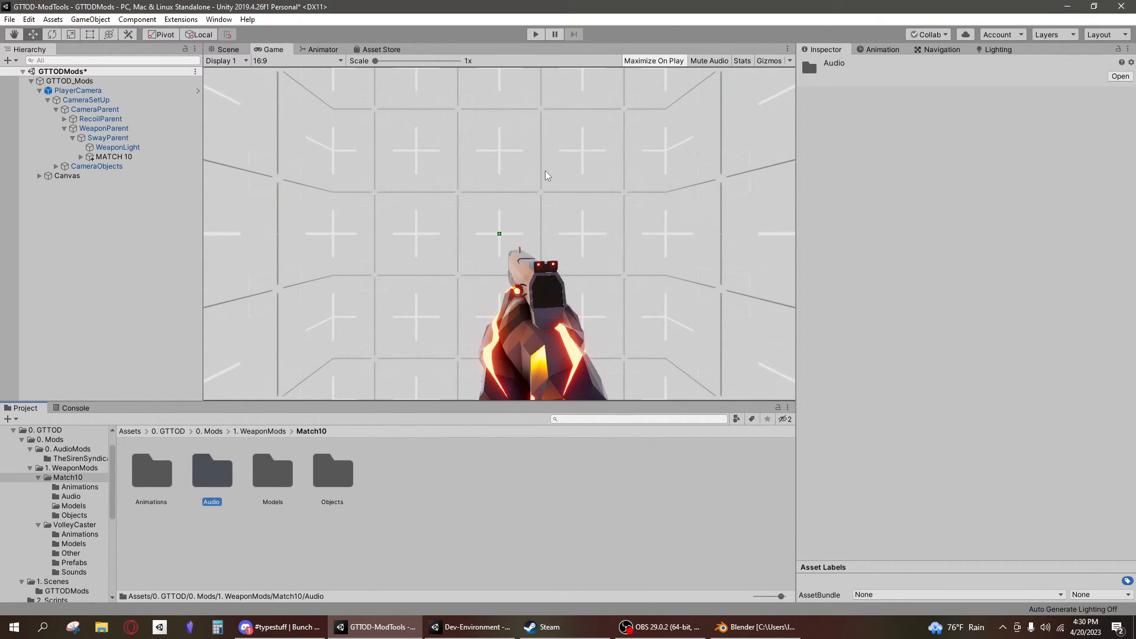
double_click(217, 476)
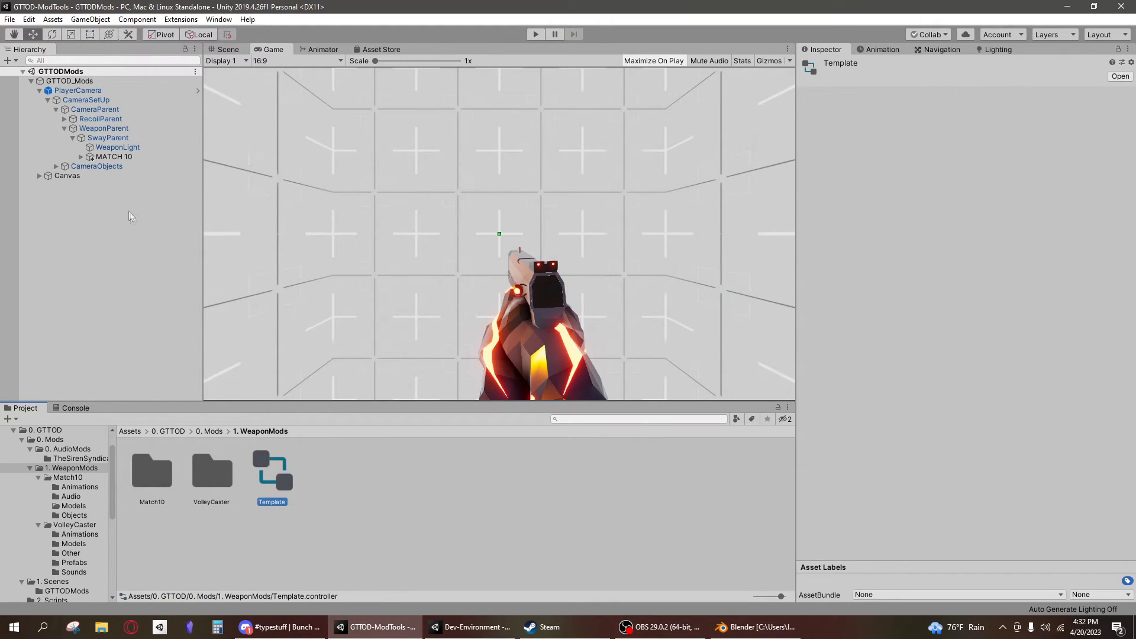
Open the Template animator controller in 1. WeaponMods and delete the Inspect state from PrimaryLayer.
click(129, 211)
click(293, 491)
double_click(274, 472)
click(696, 348)
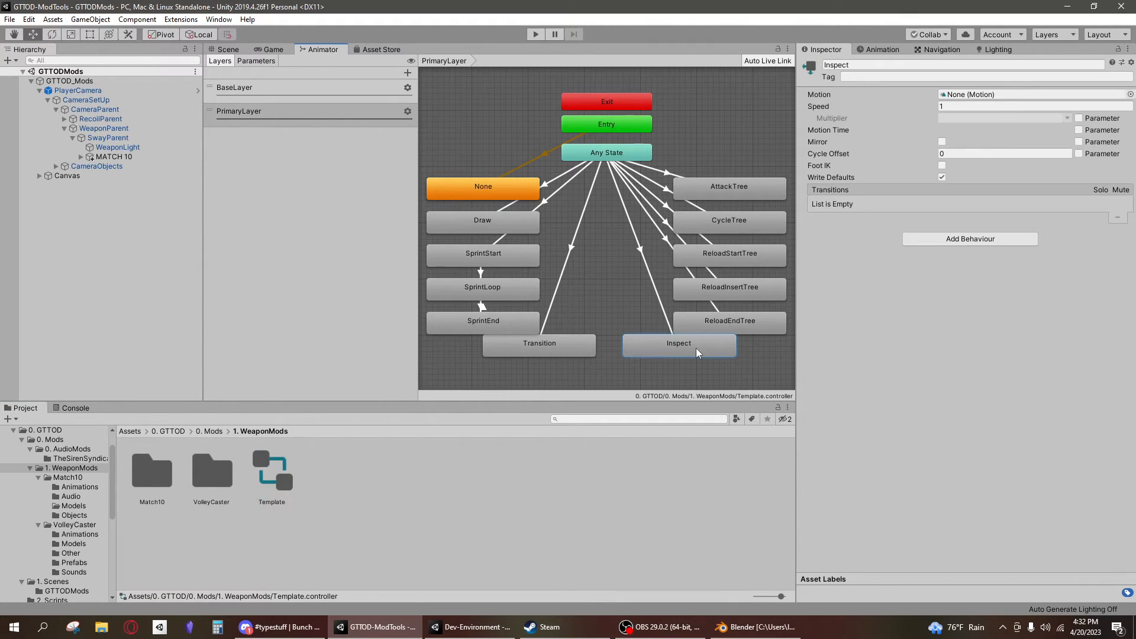
key(Delete)
Create a new blend tree state in place of the deleted one and make a transition to it from Any State.
right_click(653, 337)
mouse_move(671, 347)
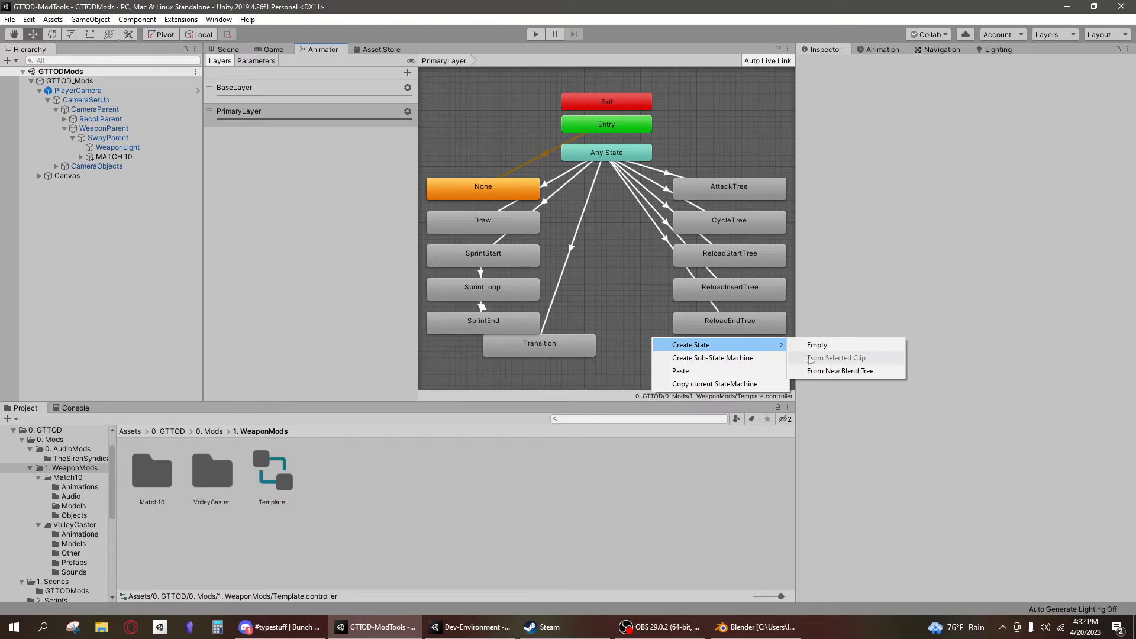
click(834, 371)
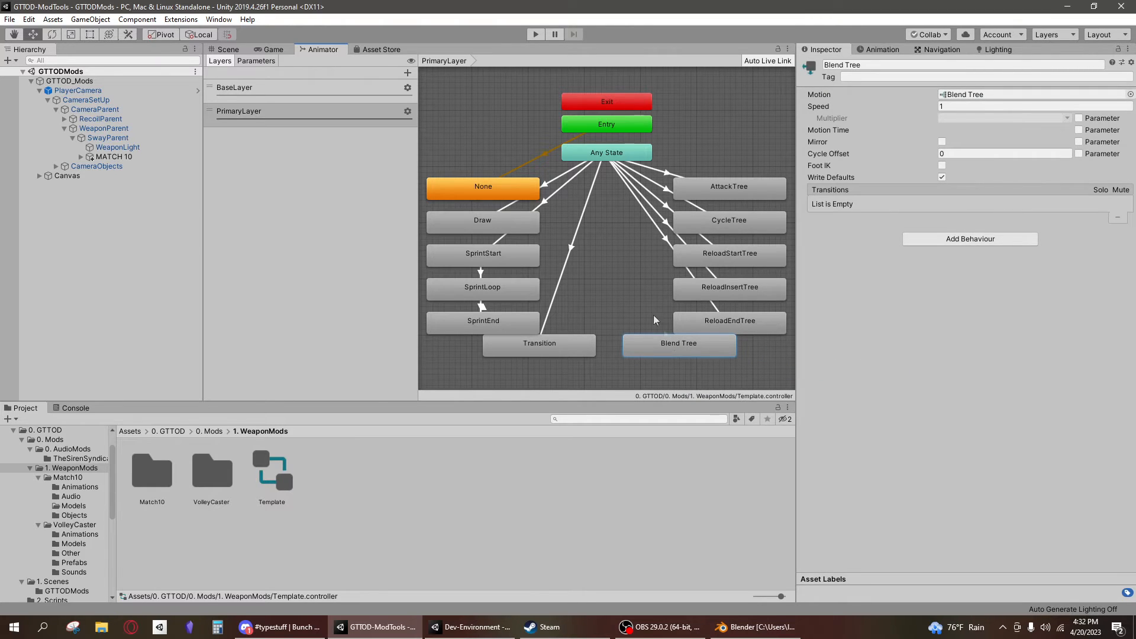
right_click(600, 154)
click(627, 161)
click(665, 345)
drag(665, 343, 666, 344)
Rename the new blend tree state InspectBlendTree.
click(847, 64)
text(INspec)
key(BackSpace)
key(BackSpace)
key(BackSpace)
key(BackSpace)
key(BackSpace)
text(nspec)
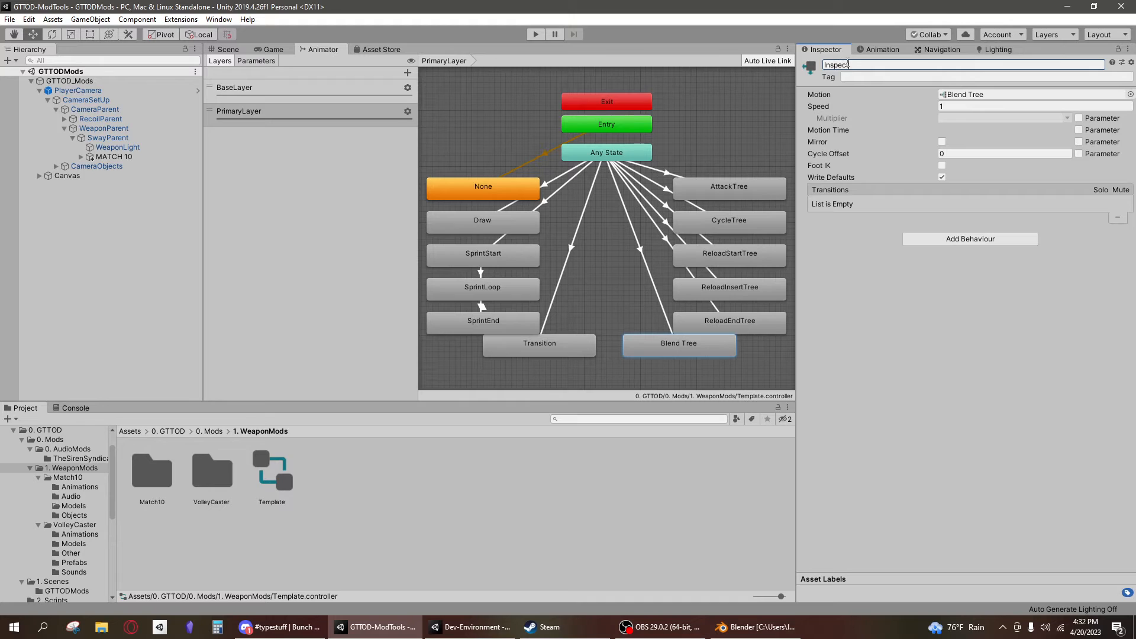
text(tBlendTree)
key(Return)
Open InspectBlendTree and add a float parameter named CurrentAmmo to the controller.
double_click(668, 352)
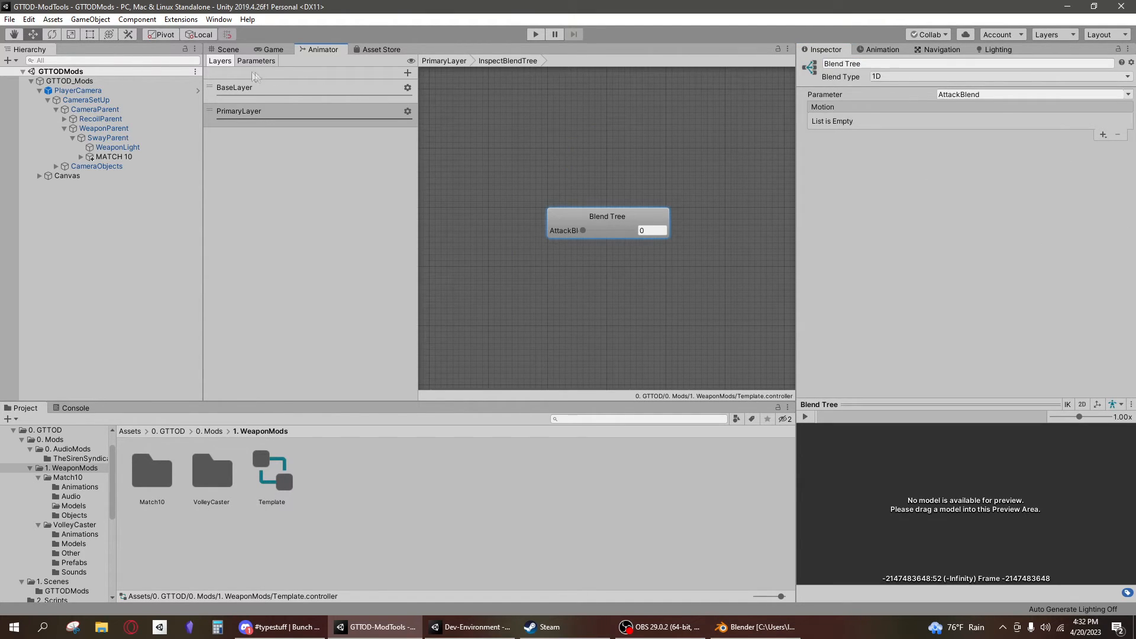
click(256, 60)
click(407, 72)
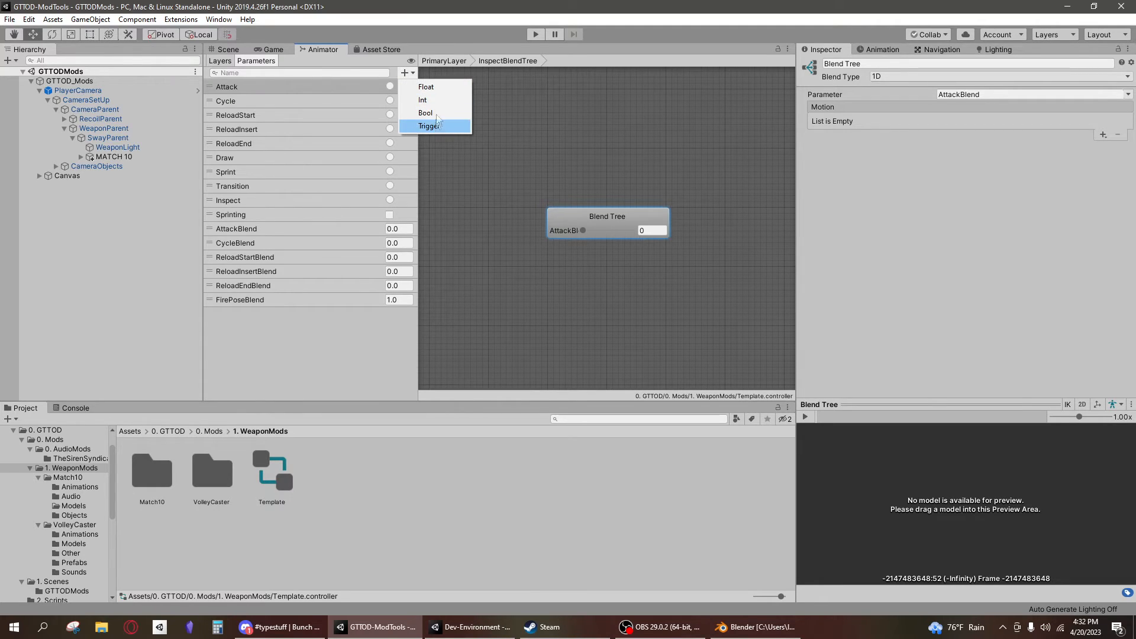
click(438, 86)
text(CurrentAmmo)
key(Return)
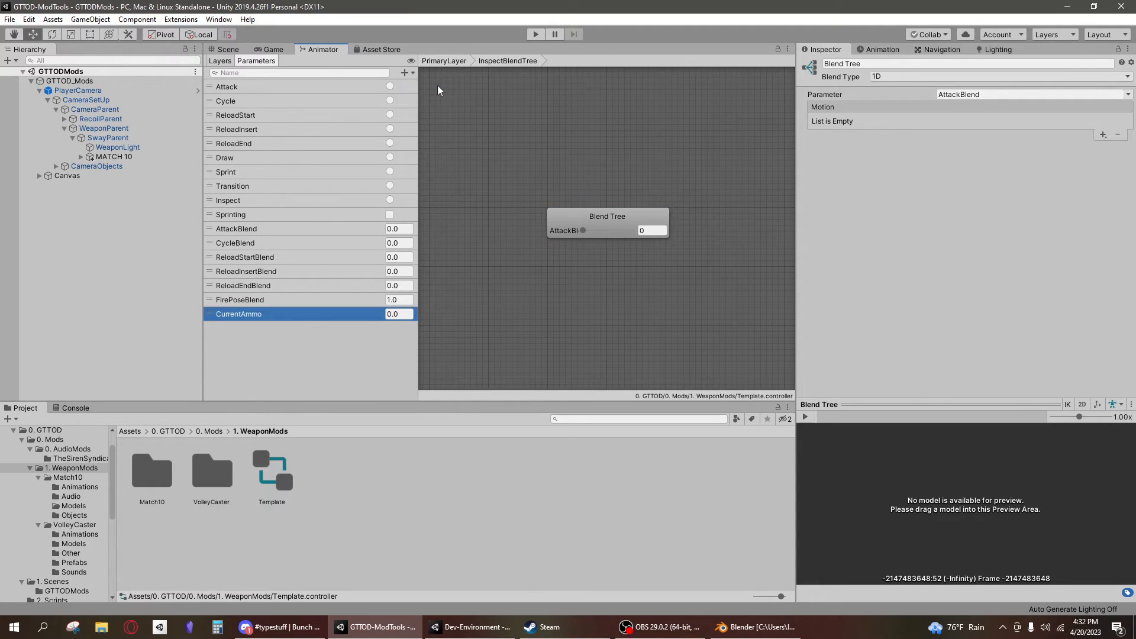
Set the blend type to 2D Freeform Cartesian and use CurrentAmmo for both blend parameters.
click(602, 208)
click(905, 77)
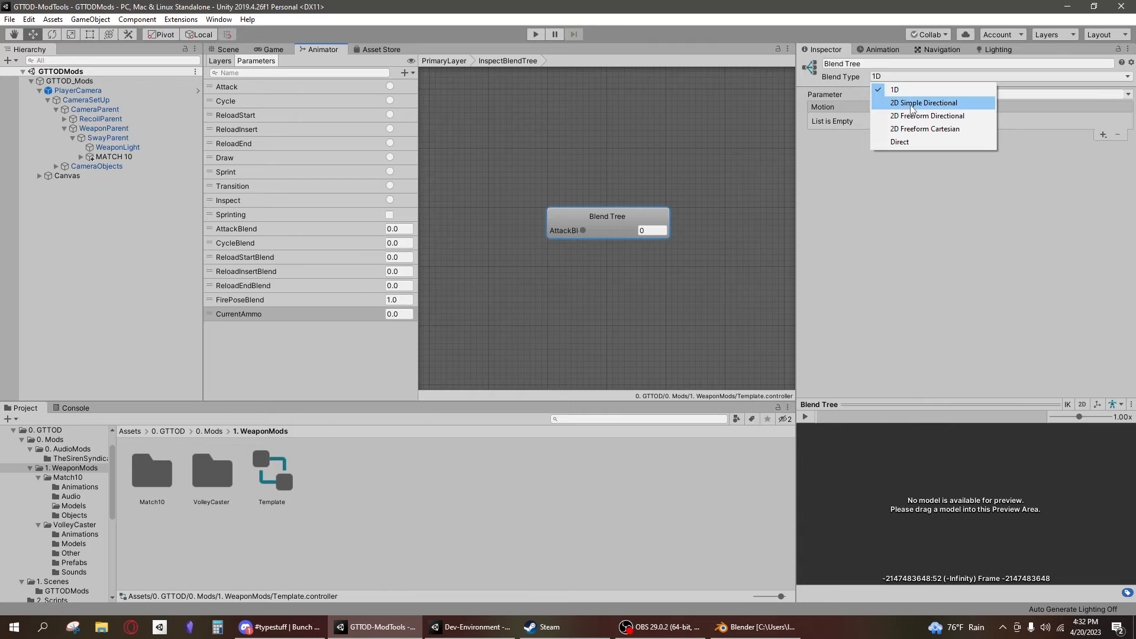
click(925, 128)
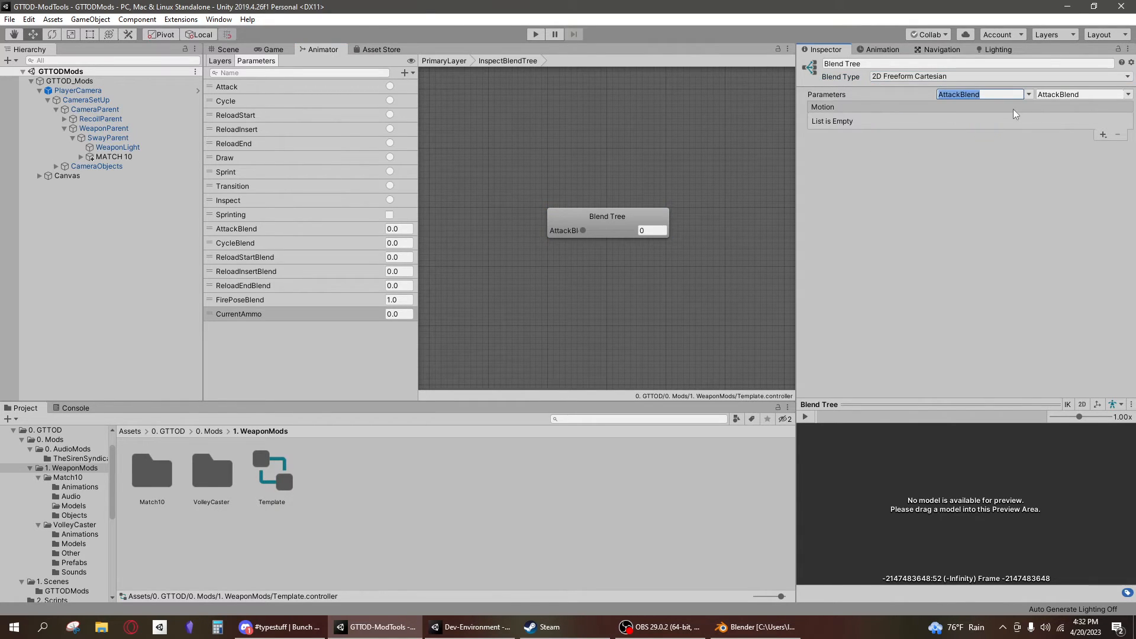
click(1028, 94)
click(1068, 186)
click(1083, 94)
click(1074, 185)
Add two empty motion fields to the blend tree.
click(1103, 135)
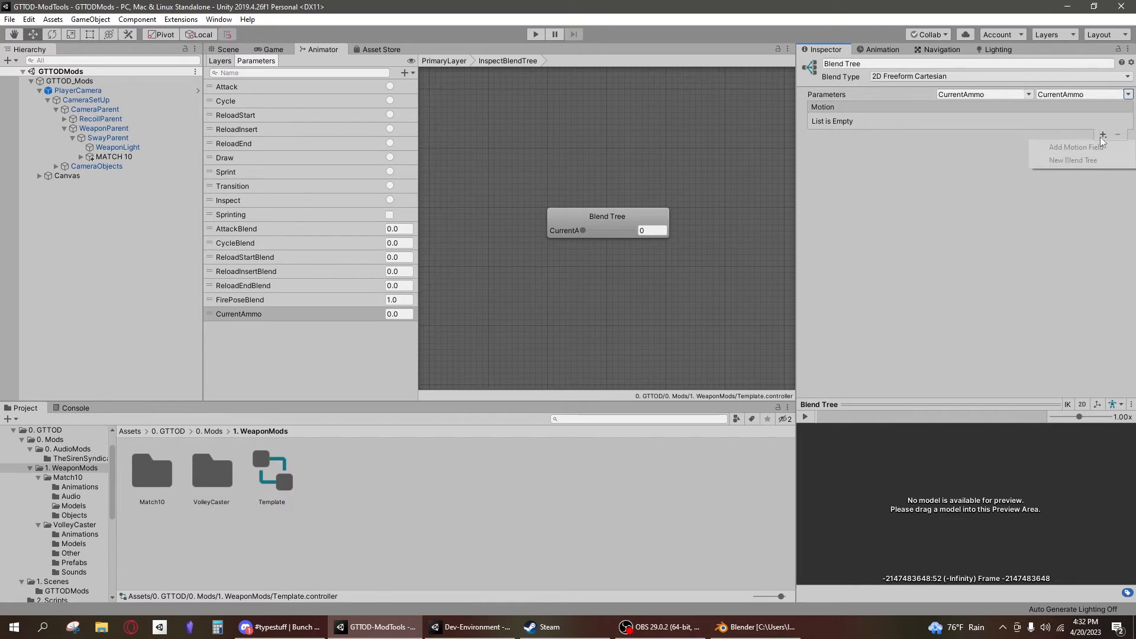
click(1091, 148)
click(1102, 135)
click(1092, 150)
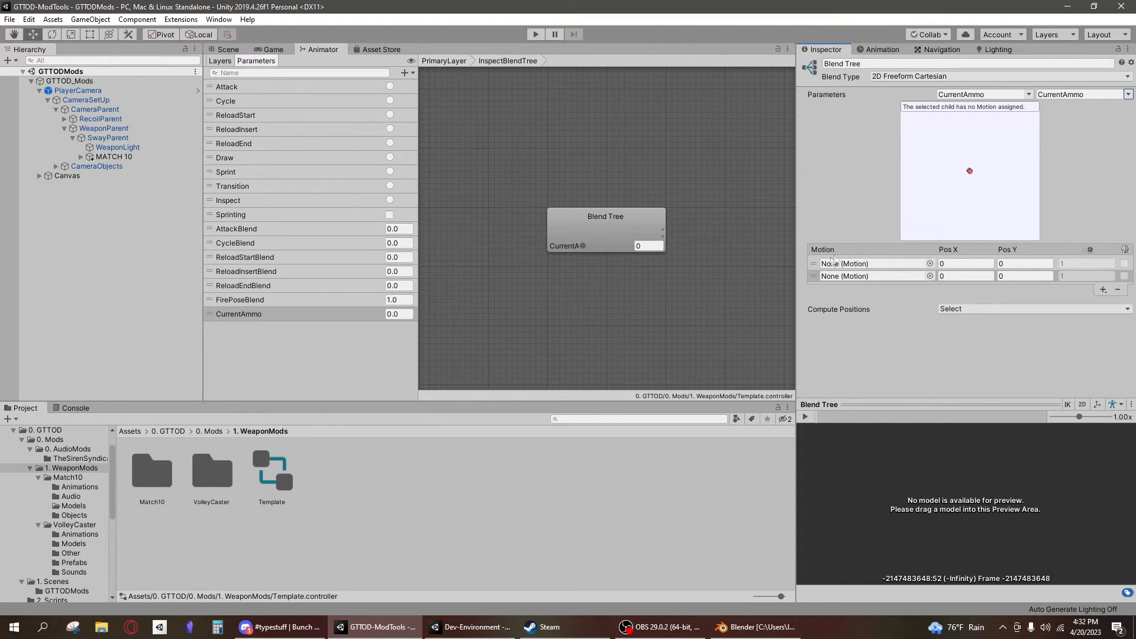
Find the GTTOD_Match10 model in Match10's Models folder and duplicate its Armature|Inspect clip as a separate asset.
click(371, 522)
double_click(151, 464)
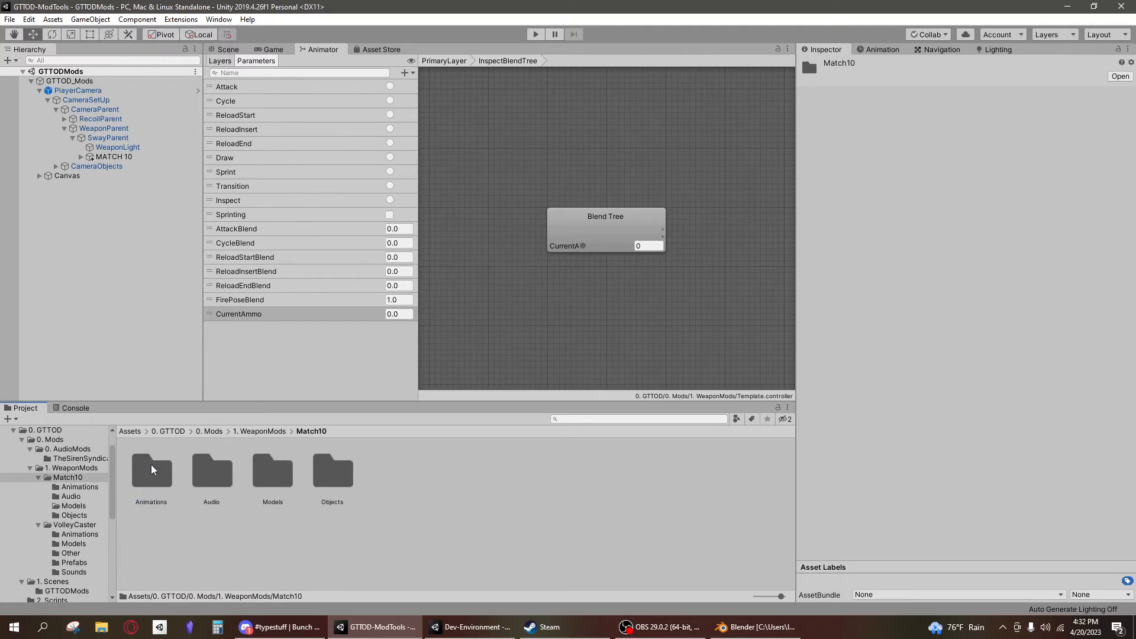
double_click(151, 464)
click(300, 432)
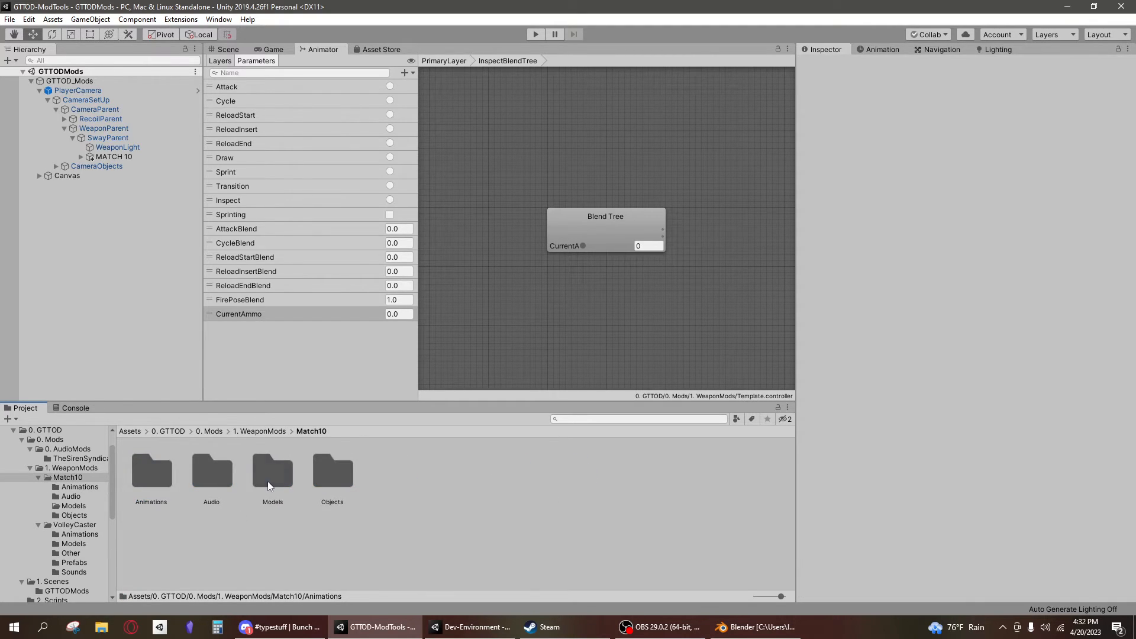
double_click(269, 473)
click(155, 478)
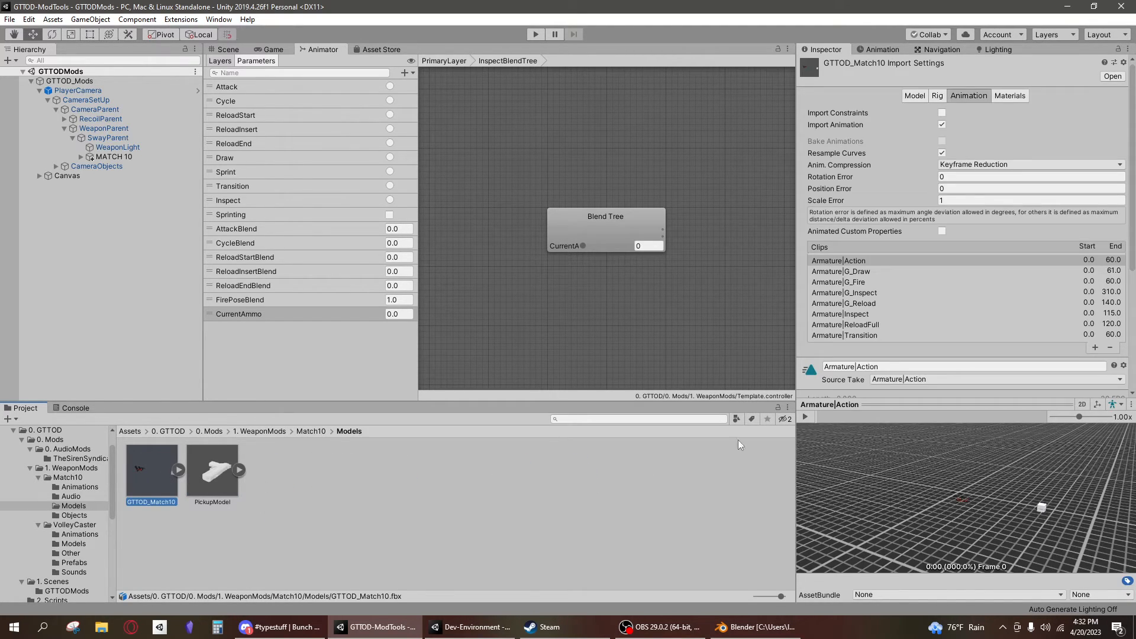
click(178, 470)
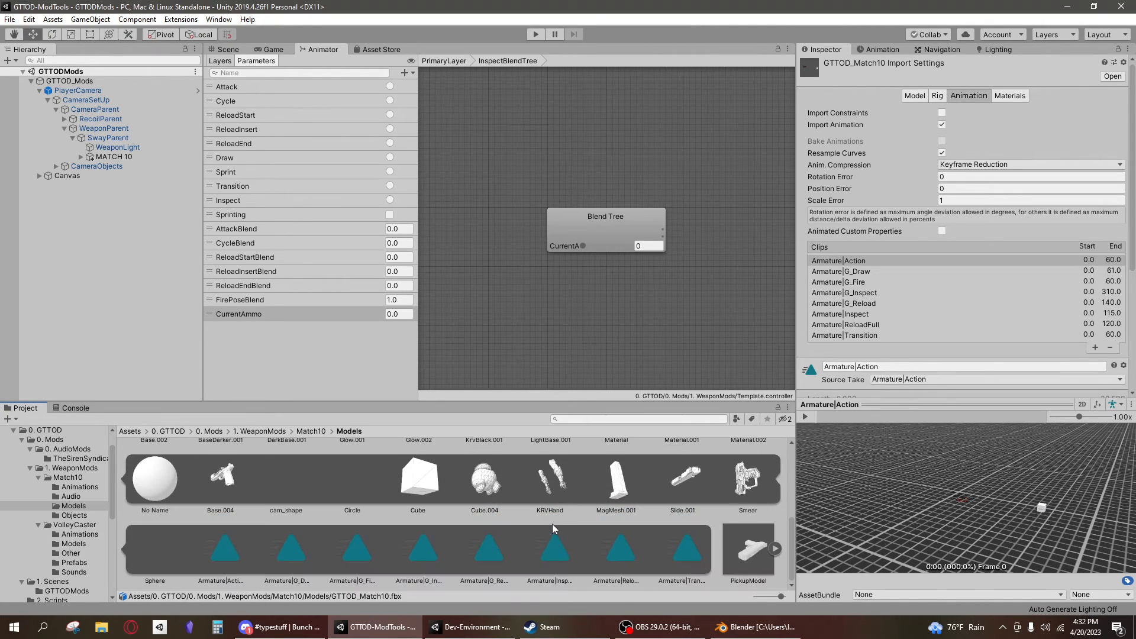
click(556, 552)
key(ctrl+d)
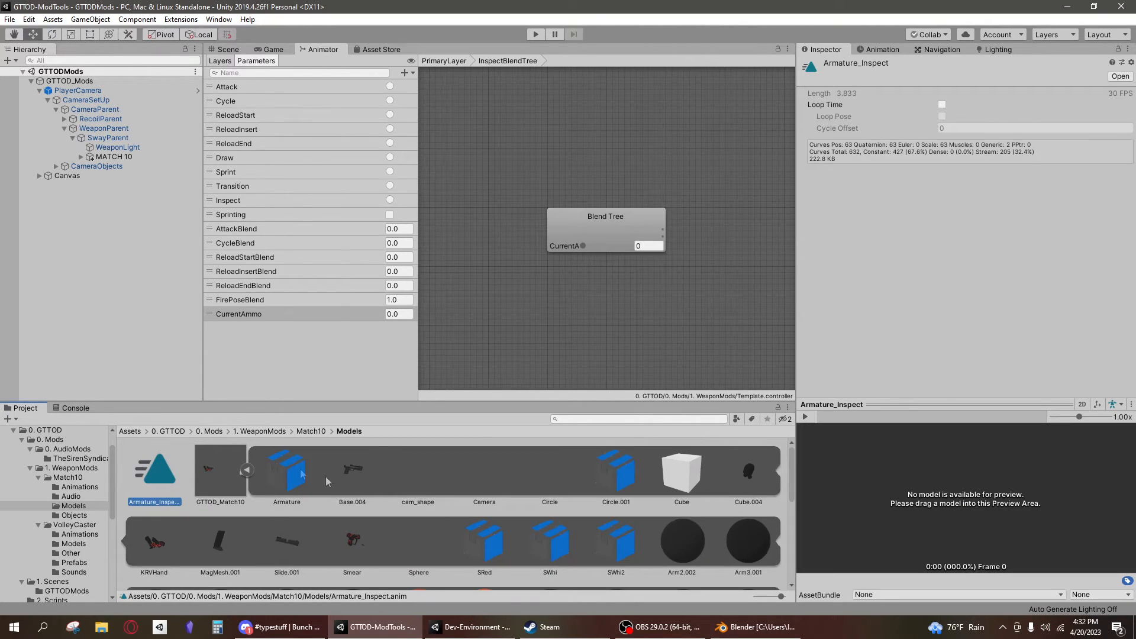
Rename the duplicated clip EmptyInspect and move it to Match10's Animations folder.
click(247, 471)
click(157, 500)
text(EmptyInspect)
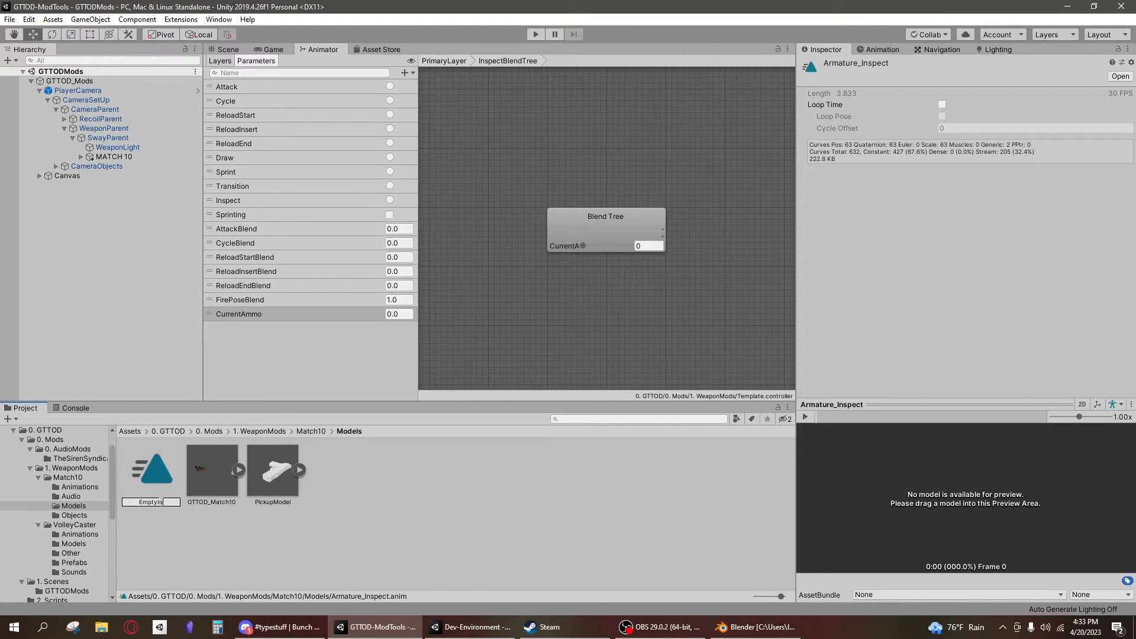
key(Return)
click(220, 516)
click(148, 461)
click(161, 515)
drag(150, 476, 84, 488)
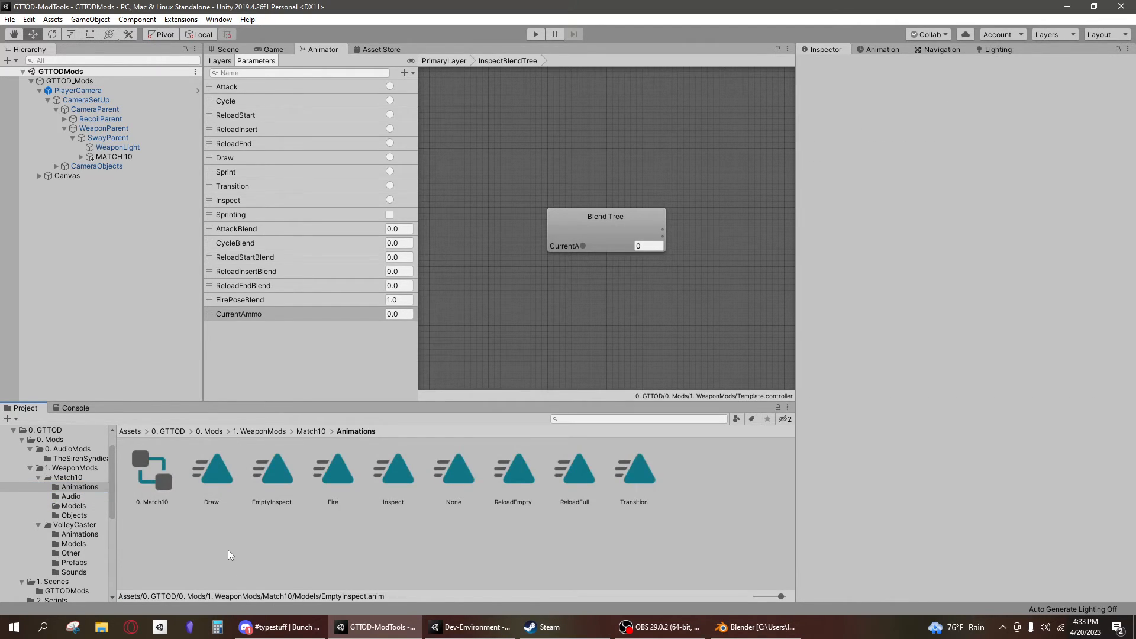
Assign EmptyInspect to the blend tree's first motion field and Inspect to the second.
click(397, 474)
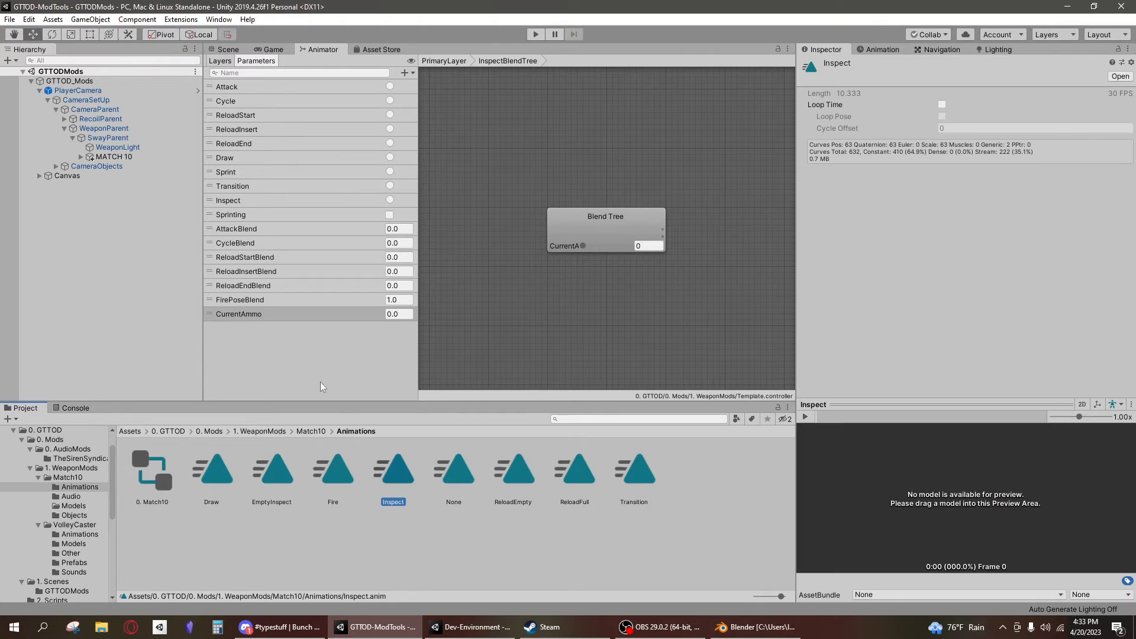
click(646, 212)
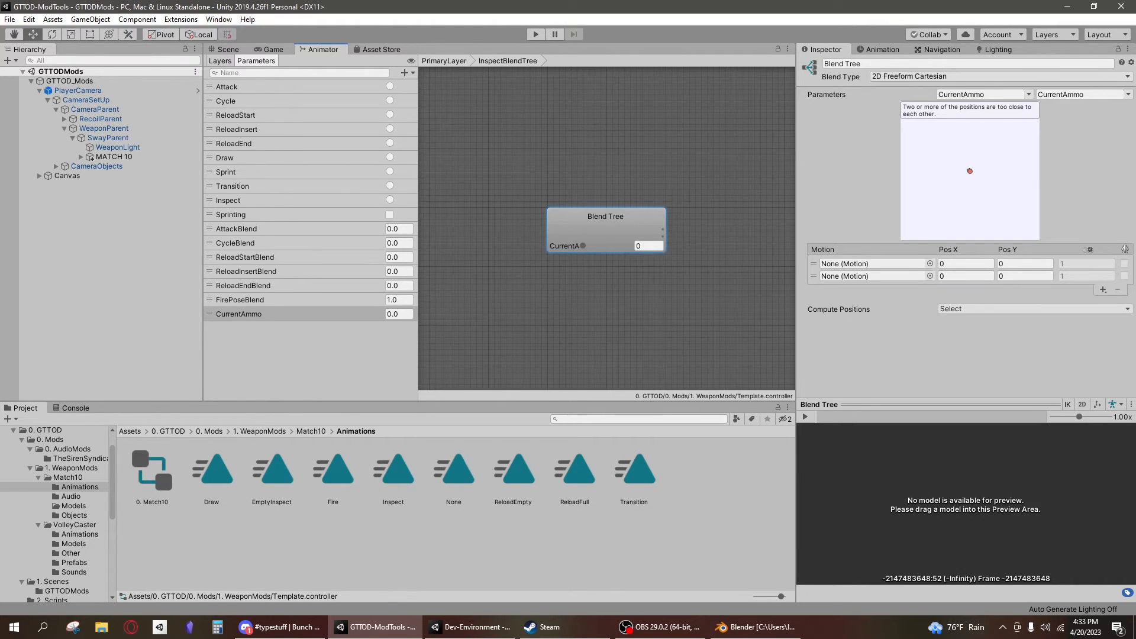
drag(268, 483, 900, 269)
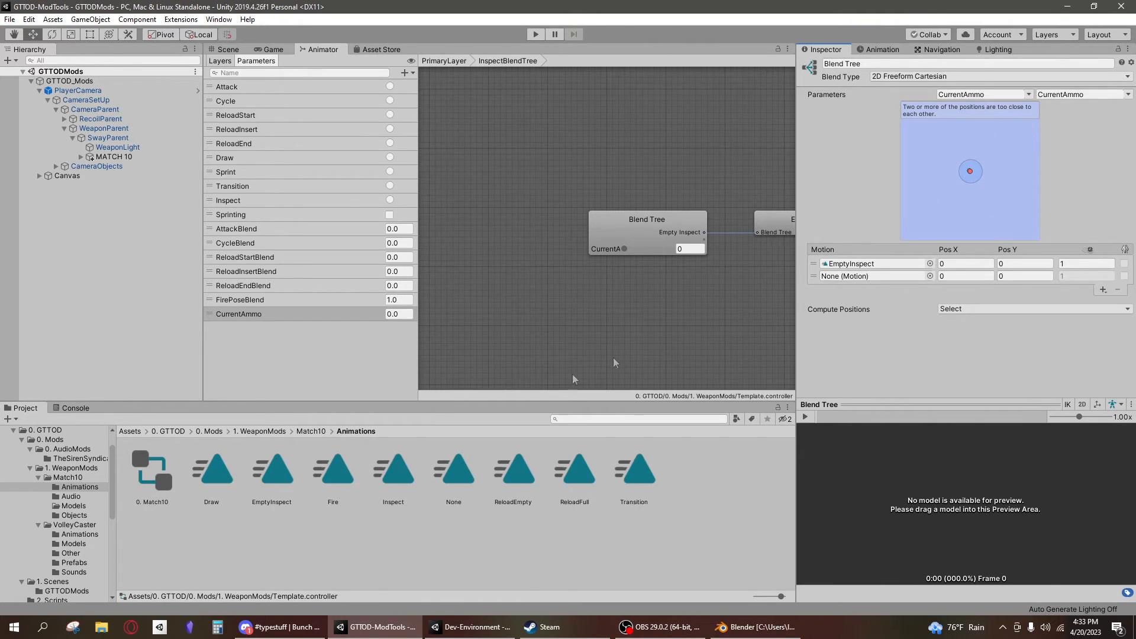
drag(408, 494, 890, 276)
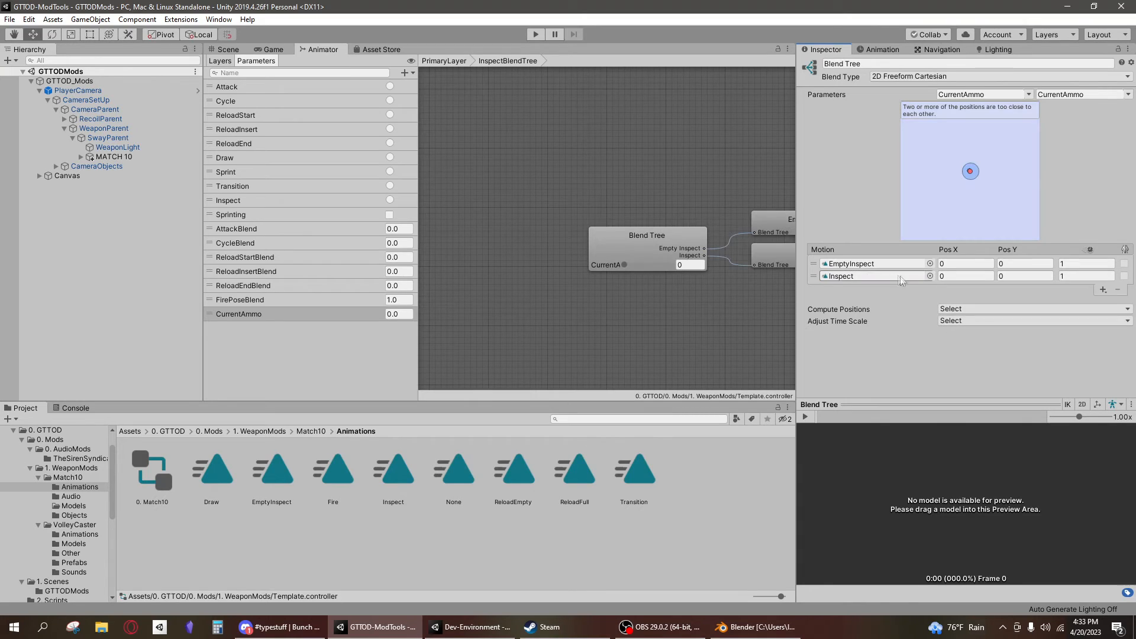
Set the Inspect motion's blend position to X 1, Y 1.
click(989, 276)
text(1)
key(Tab)
text(1)
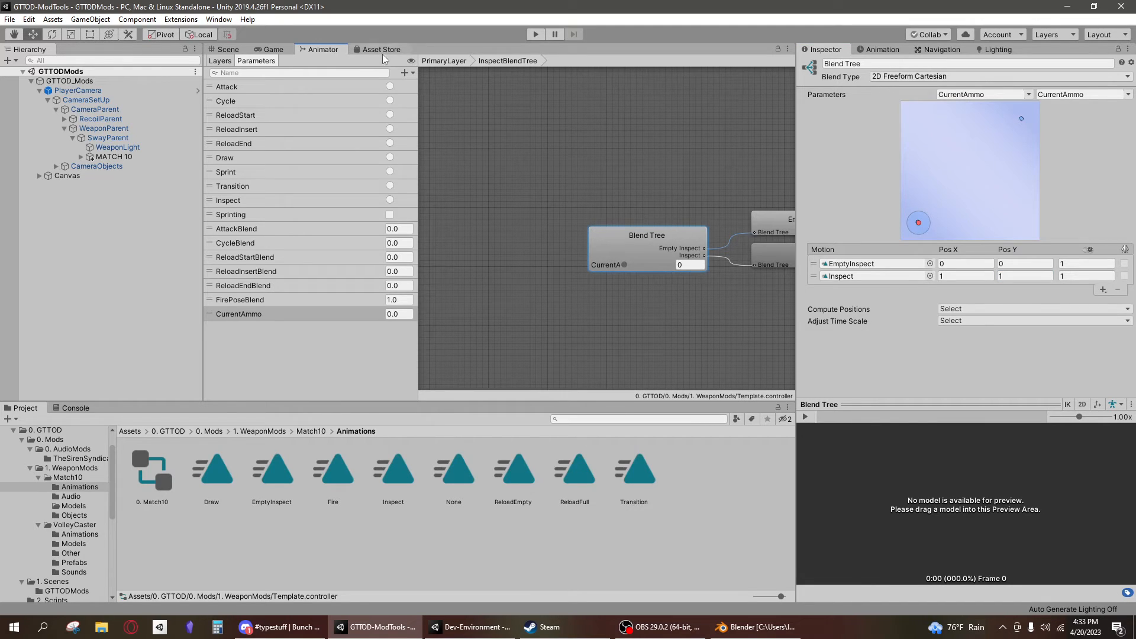
Add an Inspect condition to the transition from Any State to InspectBlendTree.
click(444, 61)
click(669, 345)
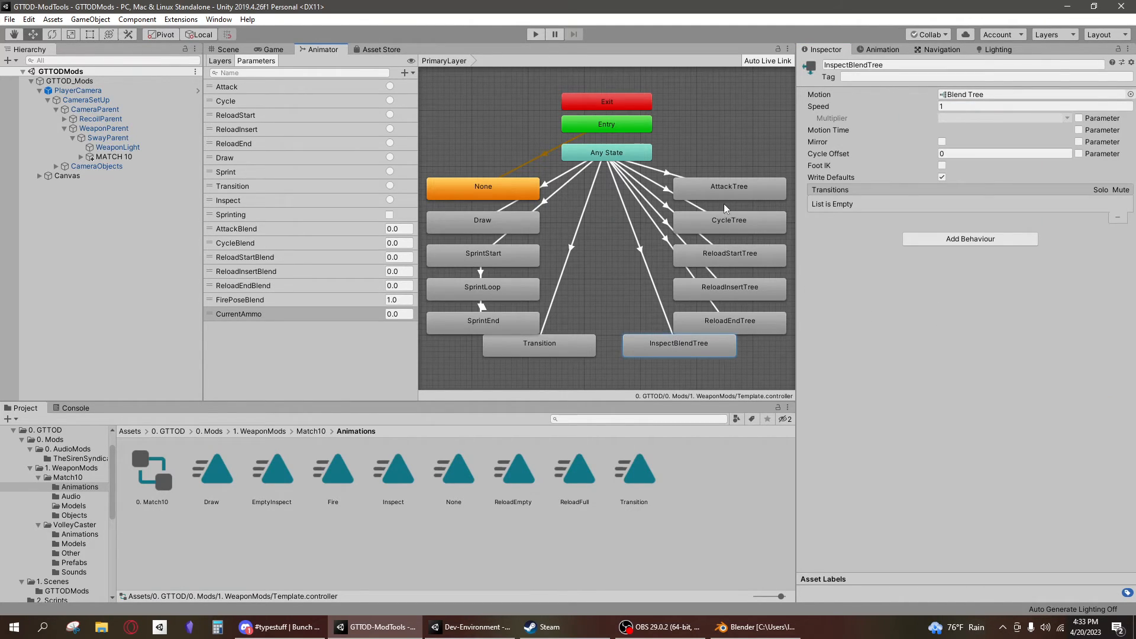
double_click(667, 358)
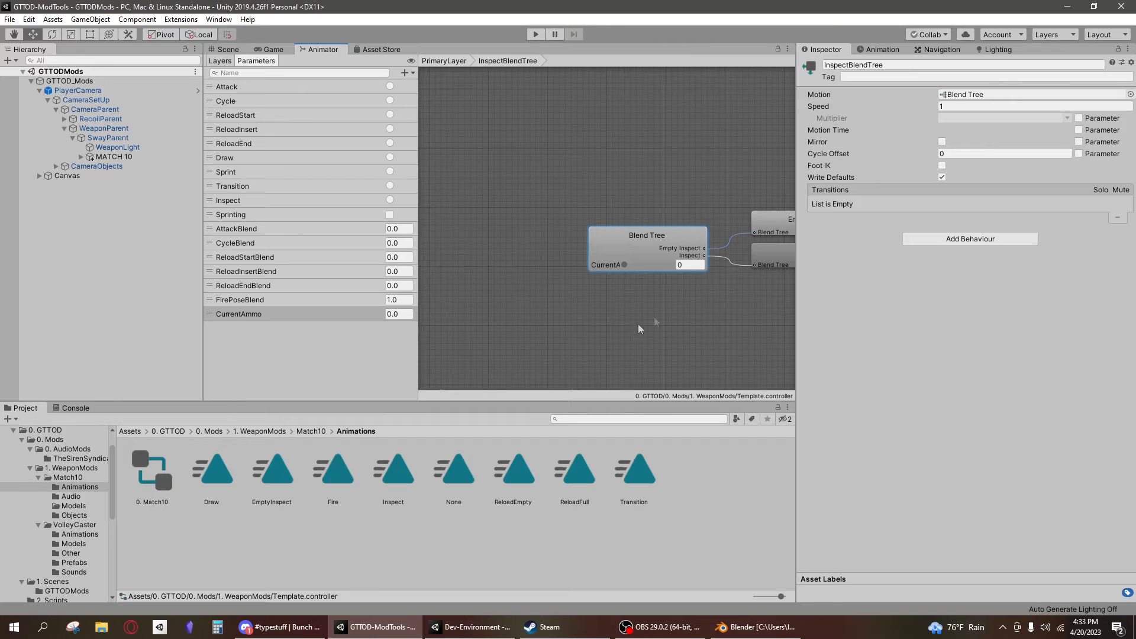
click(444, 61)
click(638, 251)
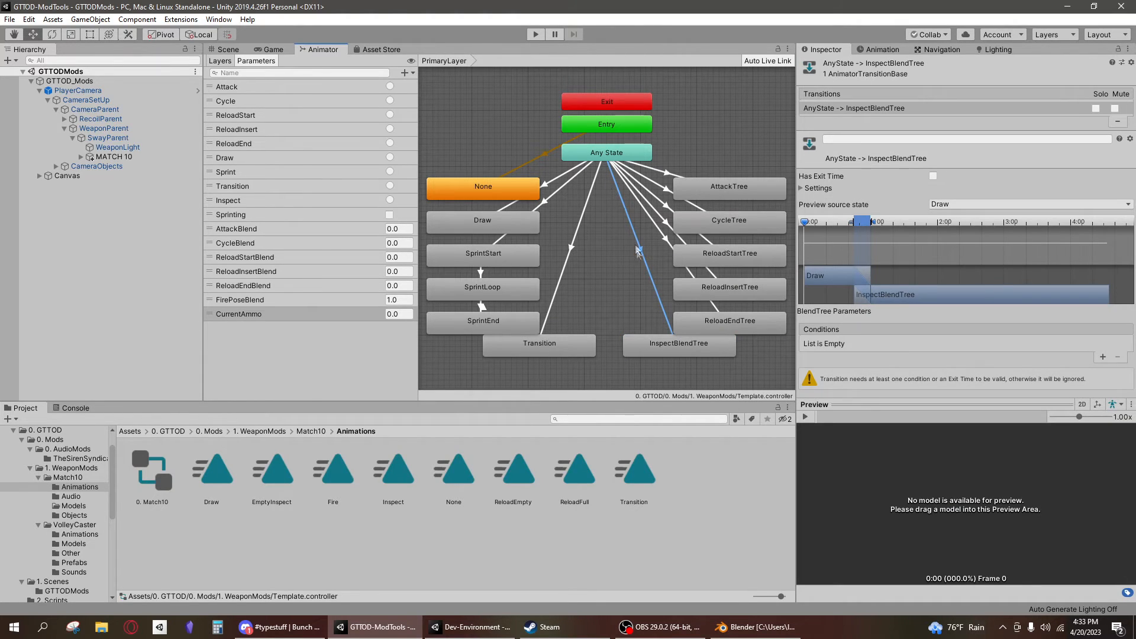
click(1102, 357)
click(881, 343)
scroll(823, 426, down, 1)
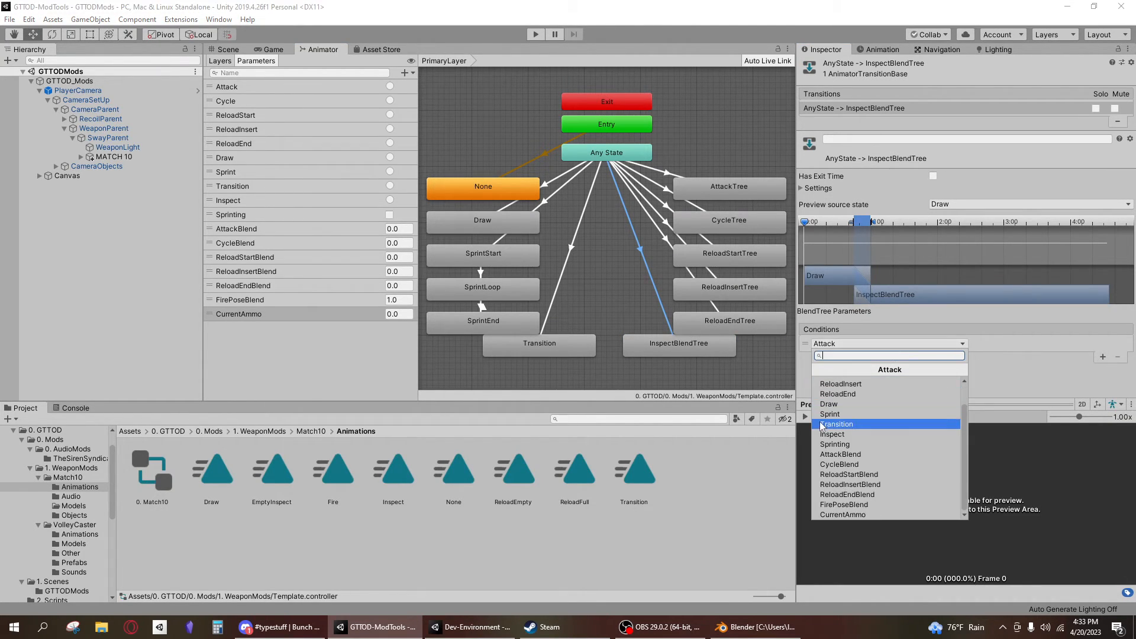
click(847, 426)
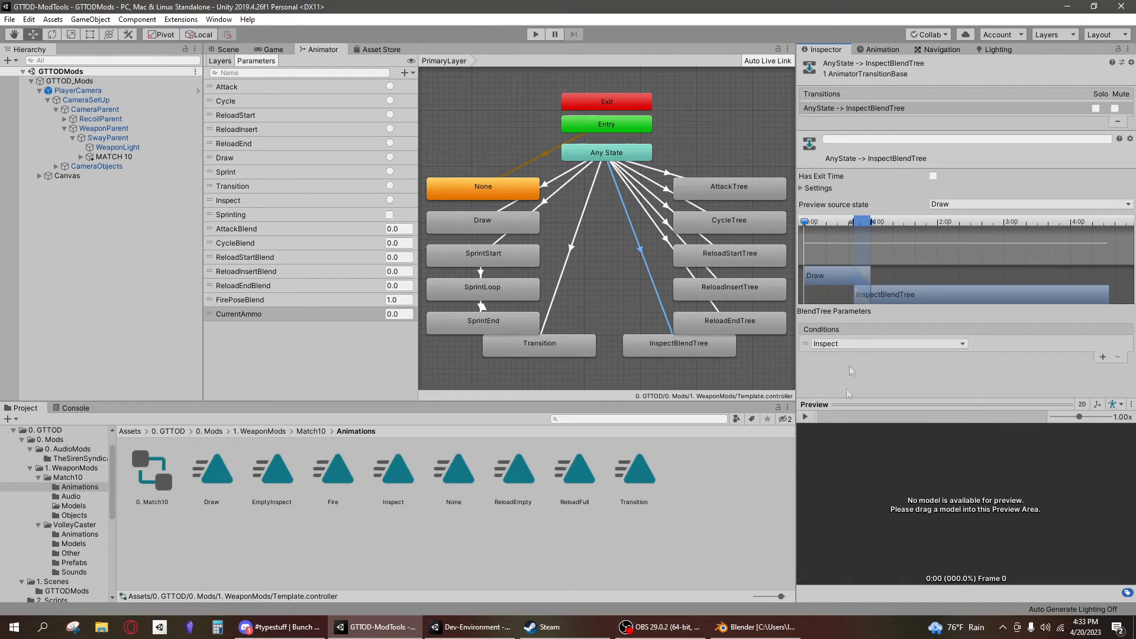
Set the InspectBlendTree transition's exit time to 0, leave Has Exit Time disabled, and set the transition duration to 0.05 s.
click(819, 188)
click(933, 177)
click(950, 200)
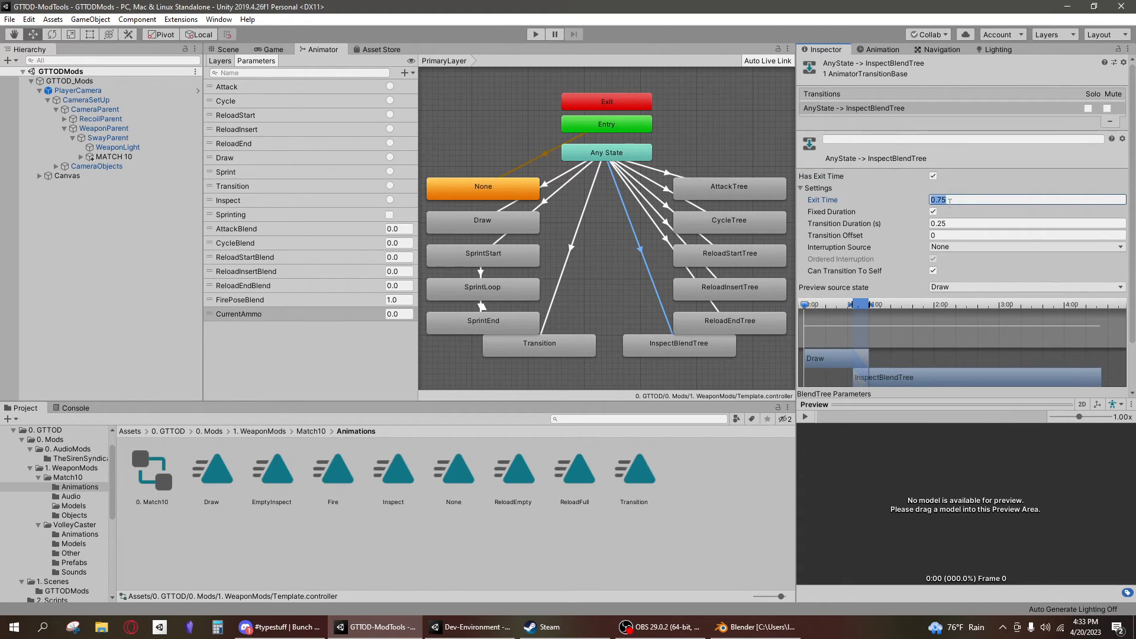
text(0)
click(933, 176)
click(951, 224)
key(BackSpace)
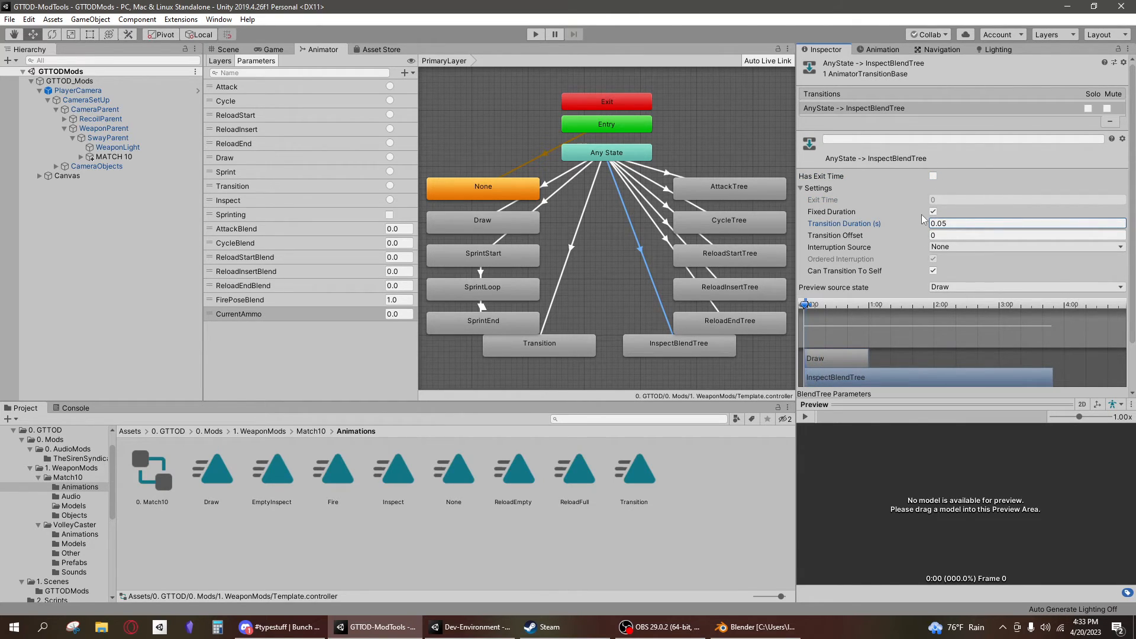
click(819, 189)
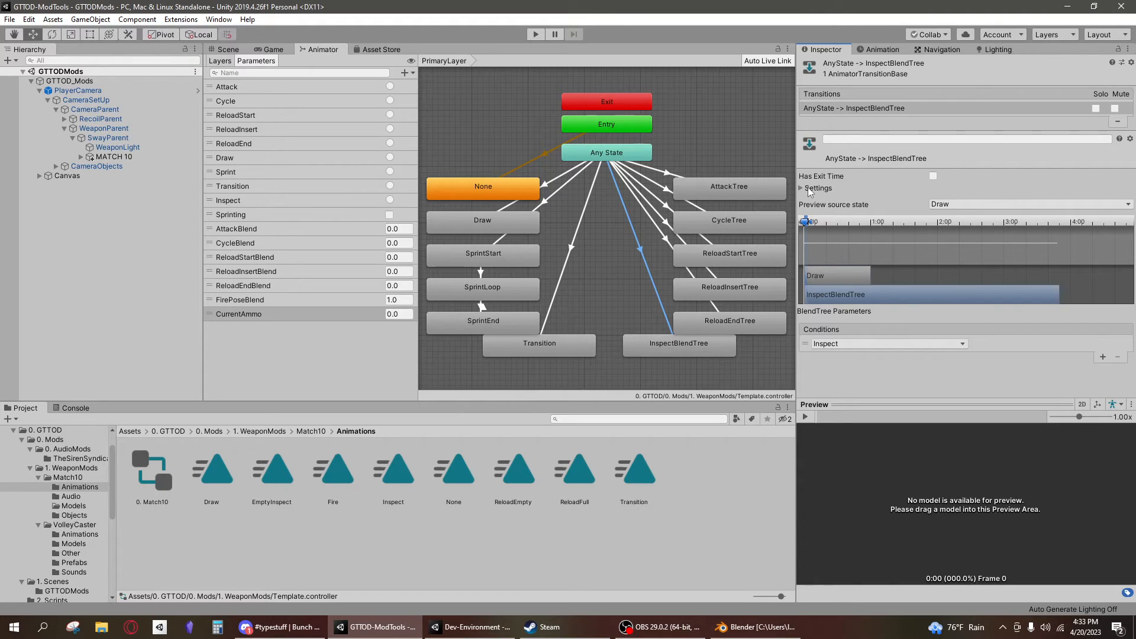
click(606, 254)
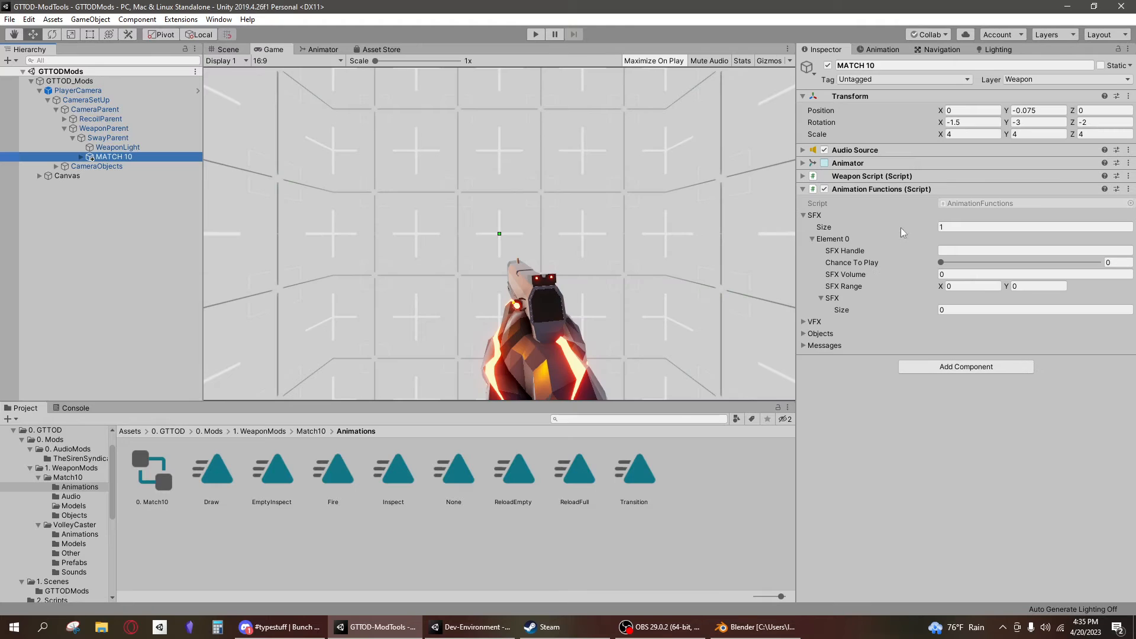
Open Match10's Audio folder and select the MATCH 10 object to access its Animation Functions.
click(311, 431)
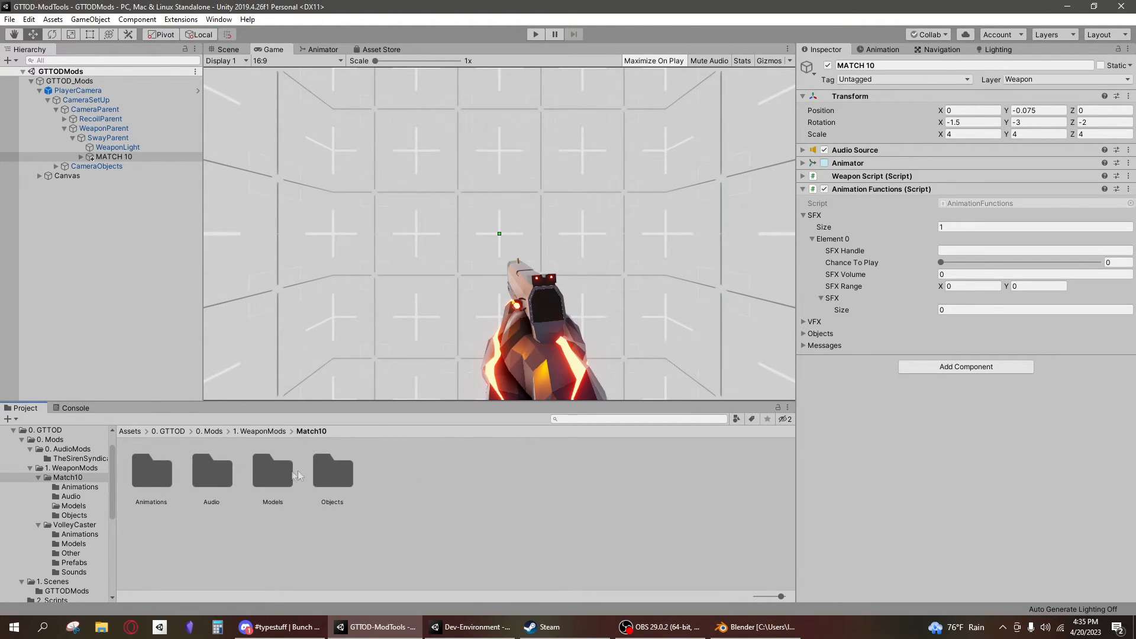
double_click(327, 472)
click(321, 432)
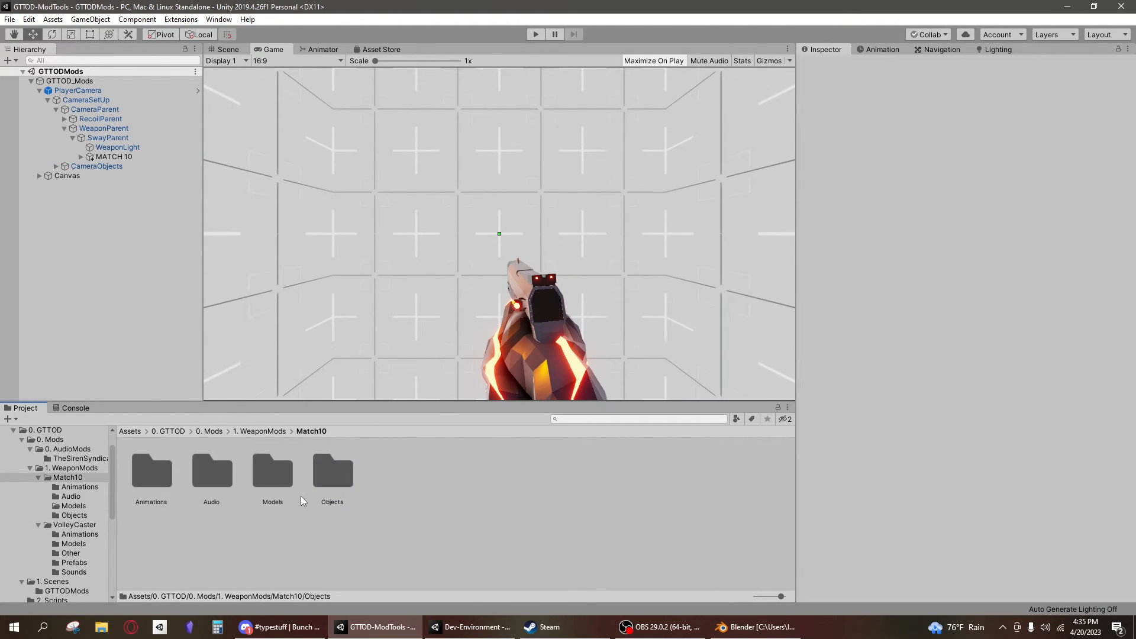
double_click(229, 477)
click(135, 157)
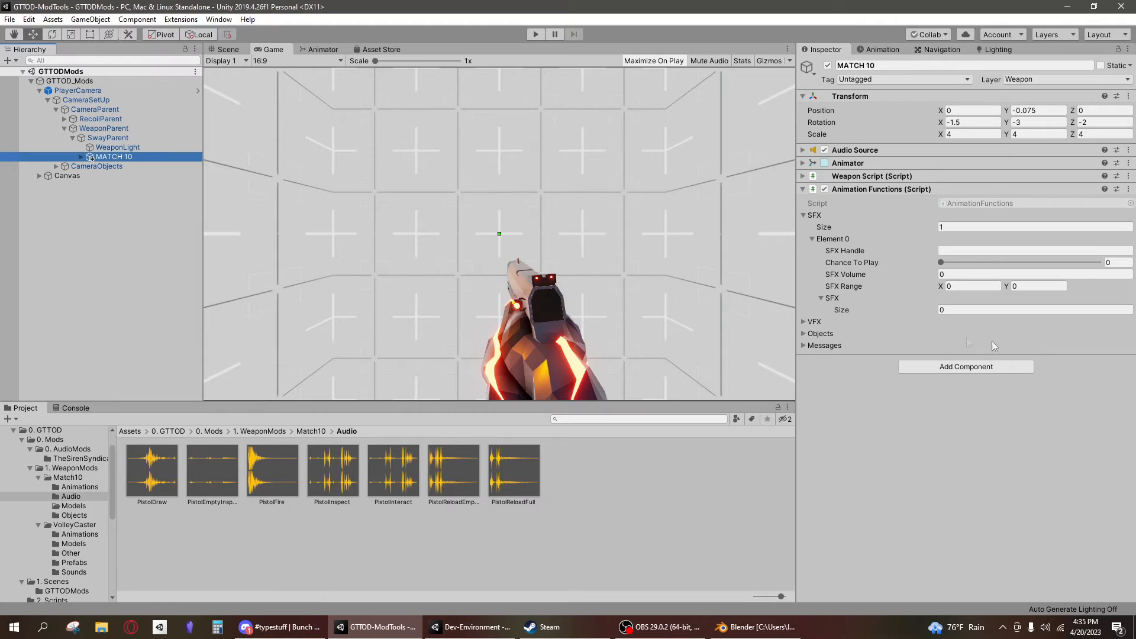
Give the first SFX entry the handle FIRE, chance to play 100, volume 1 and range X 0.8, Y 1.2.
click(961, 251)
text(FlRE)
click(1128, 262)
text(100)
click(958, 275)
text(1)
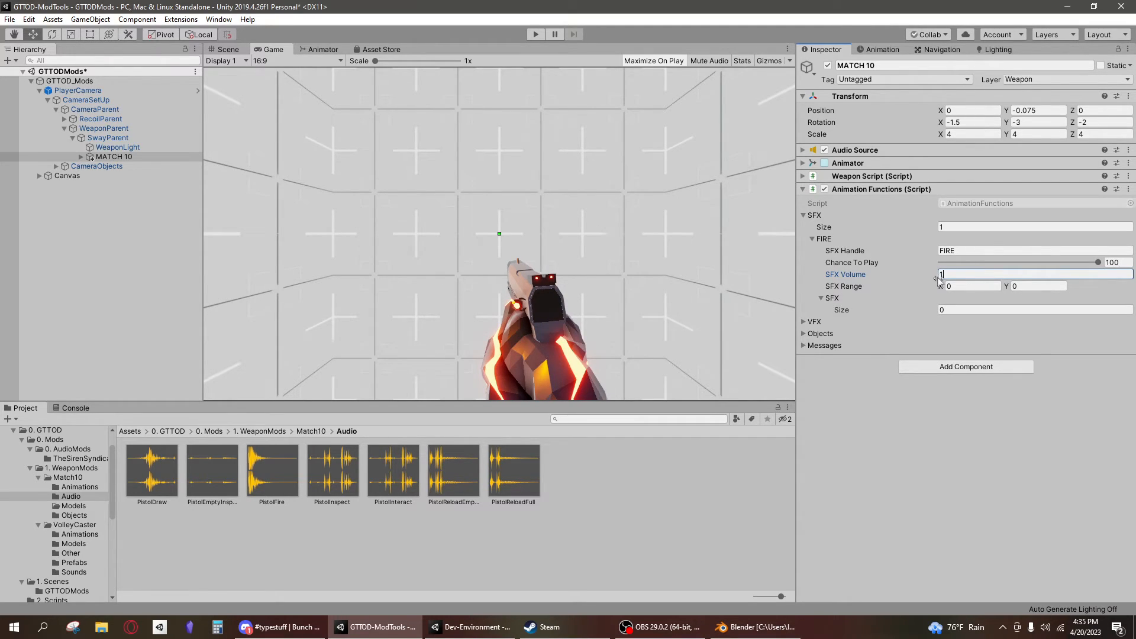
click(957, 286)
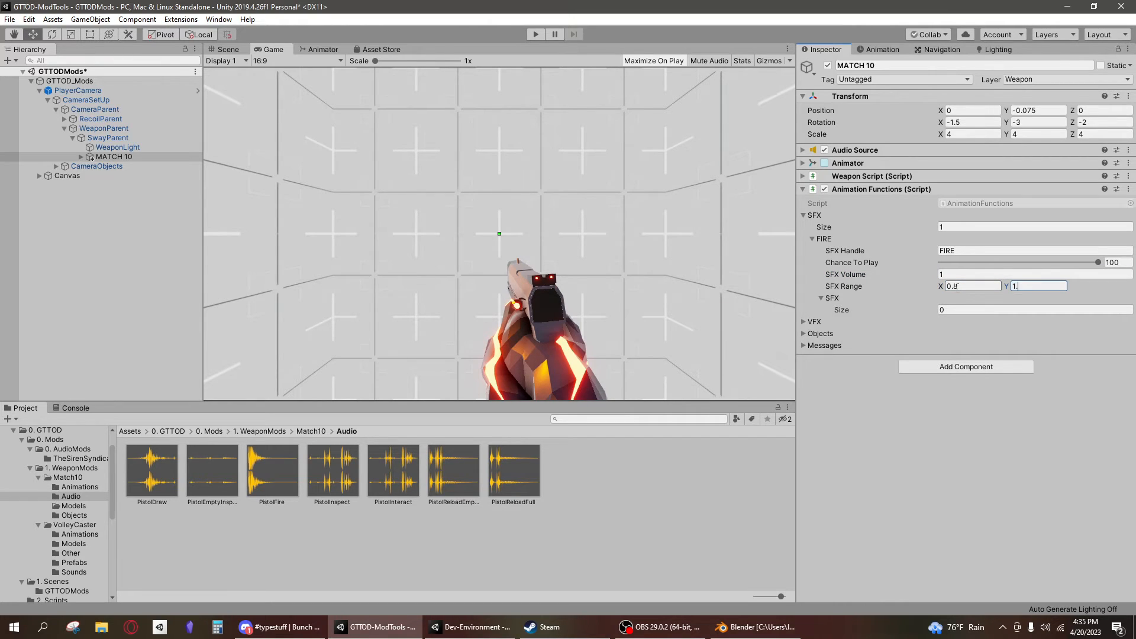
Set the FIRE entry's SFX list size to 1 and assign the PistolFire clip to it.
click(963, 309)
text(1)
key(Return)
drag(273, 470, 969, 324)
Increase the SFX list to 2, give the new entry the handle DRAW and assign it the PistolDraw clip.
click(953, 227)
text(2)
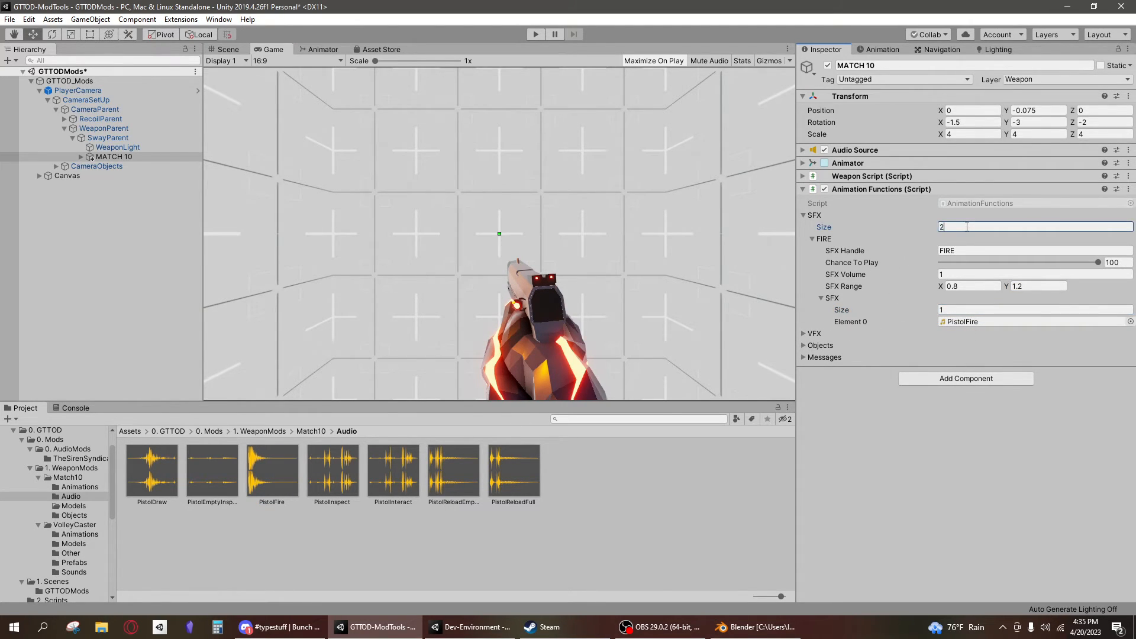
key(Return)
click(813, 238)
click(813, 250)
click(962, 262)
text(DRAW)
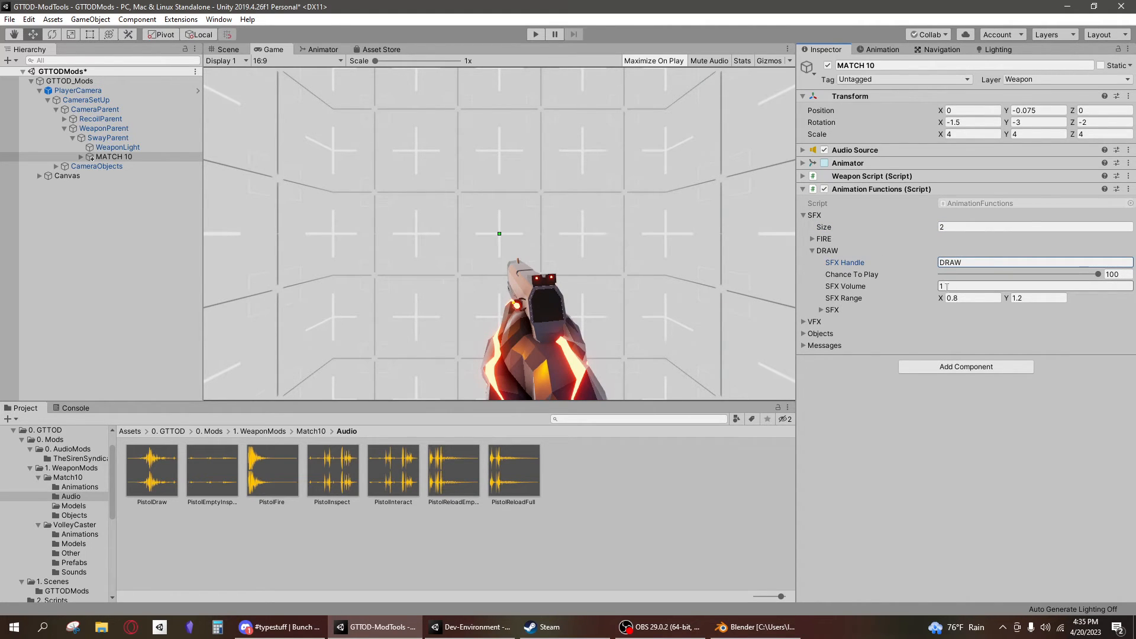
click(821, 309)
drag(152, 471, 970, 334)
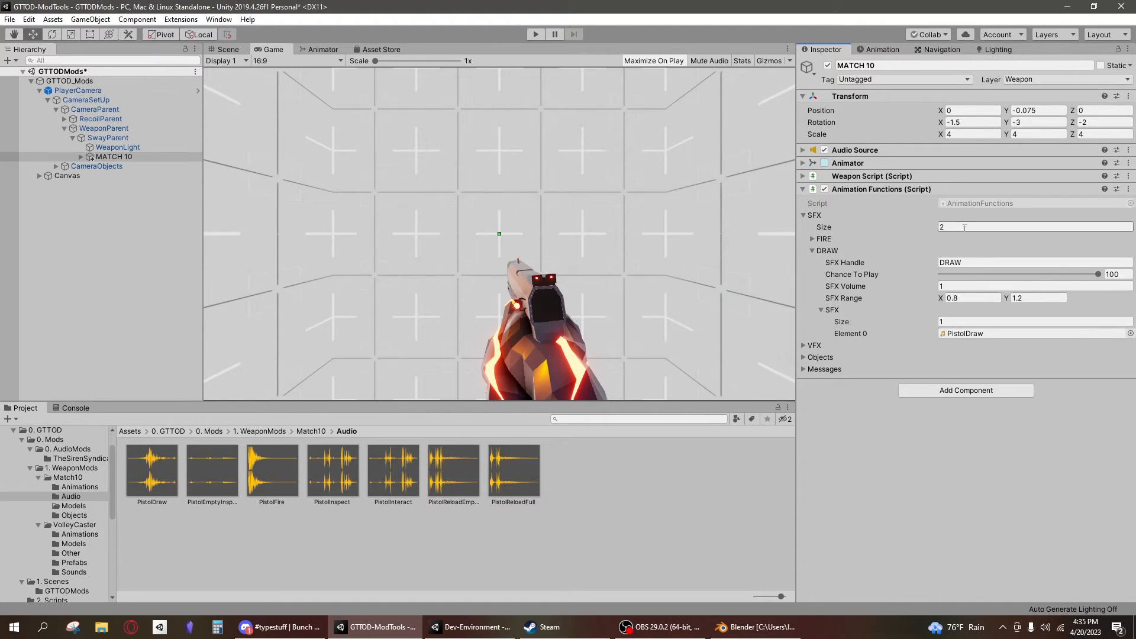
Set the DRAW entry's SFX range to X 1, Y 1.
click(912, 239)
click(964, 229)
click(829, 240)
click(969, 297)
text(1)
key(Tab)
text(1)
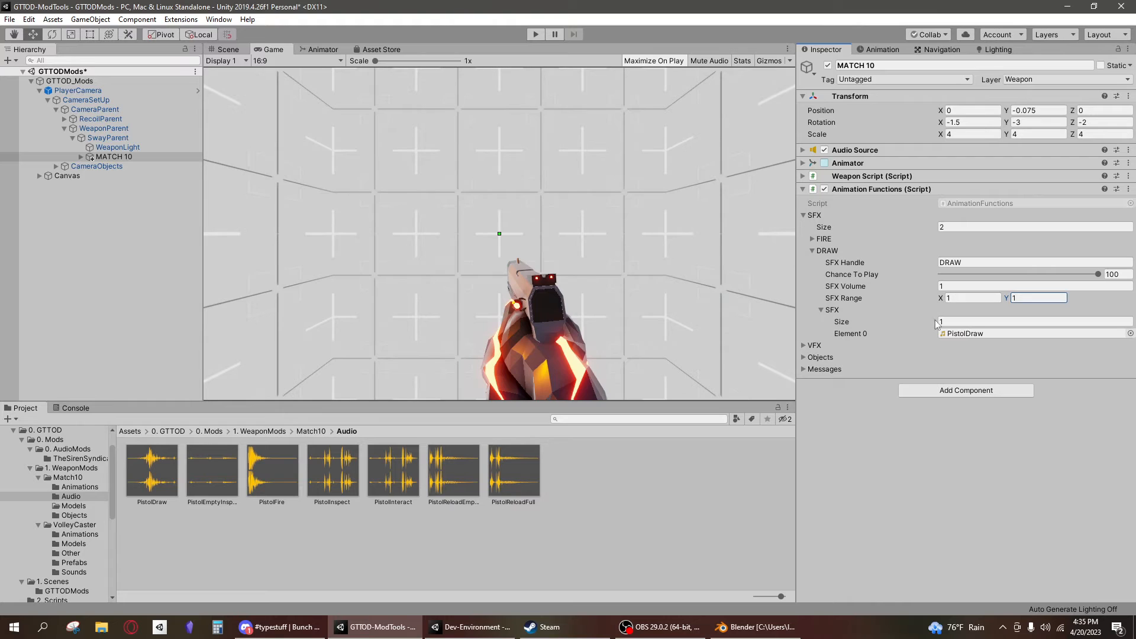
Increase the SFX list to 3, give the new entry the handle RELOAD FULL and assign it the PistolReloadFull clip.
click(959, 227)
text(3)
key(Return)
click(839, 251)
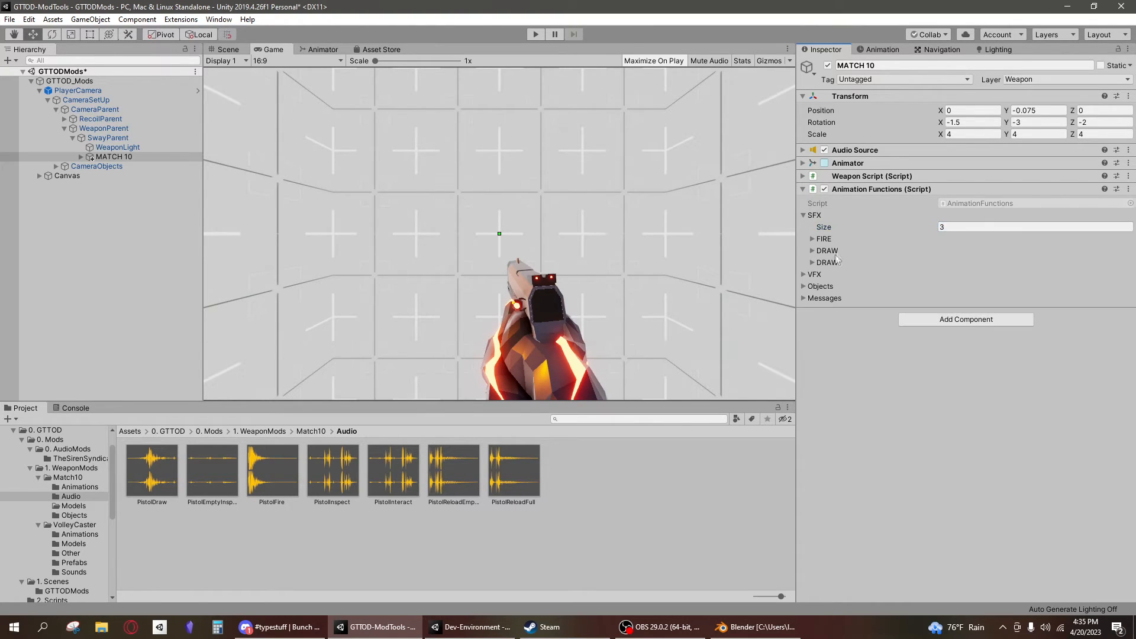
click(834, 263)
click(977, 274)
text(Re)
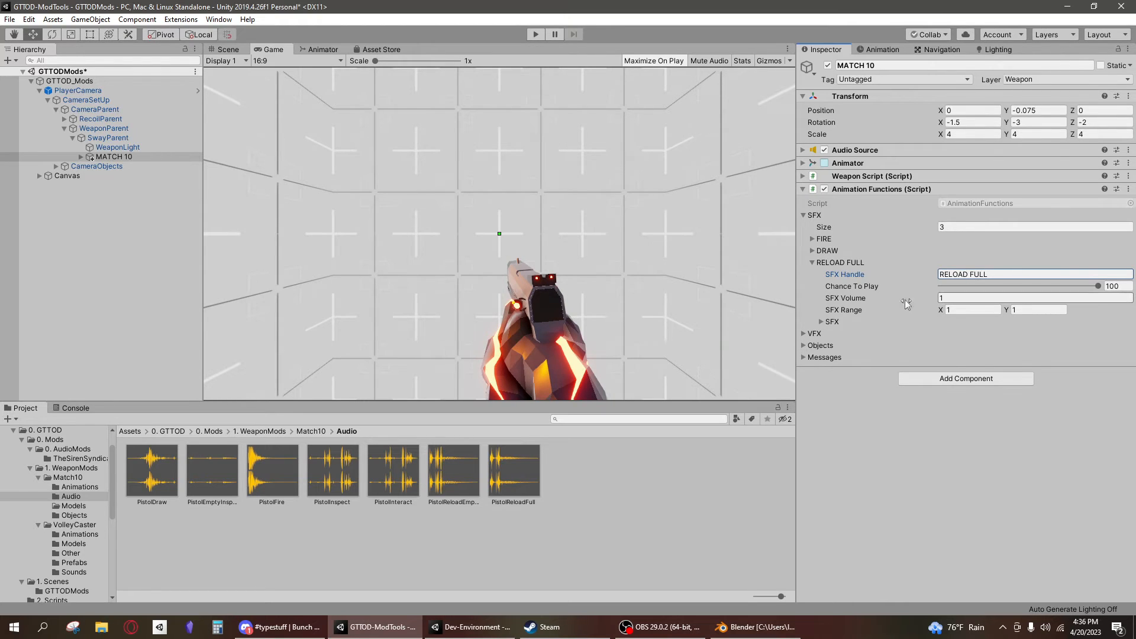
click(843, 320)
drag(513, 473, 979, 346)
Increase the SFX list to 4, give the new entry the handle RELOAD EMPTY and assign it the PistolReloadEmpty clip.
click(954, 225)
text(4)
key(Return)
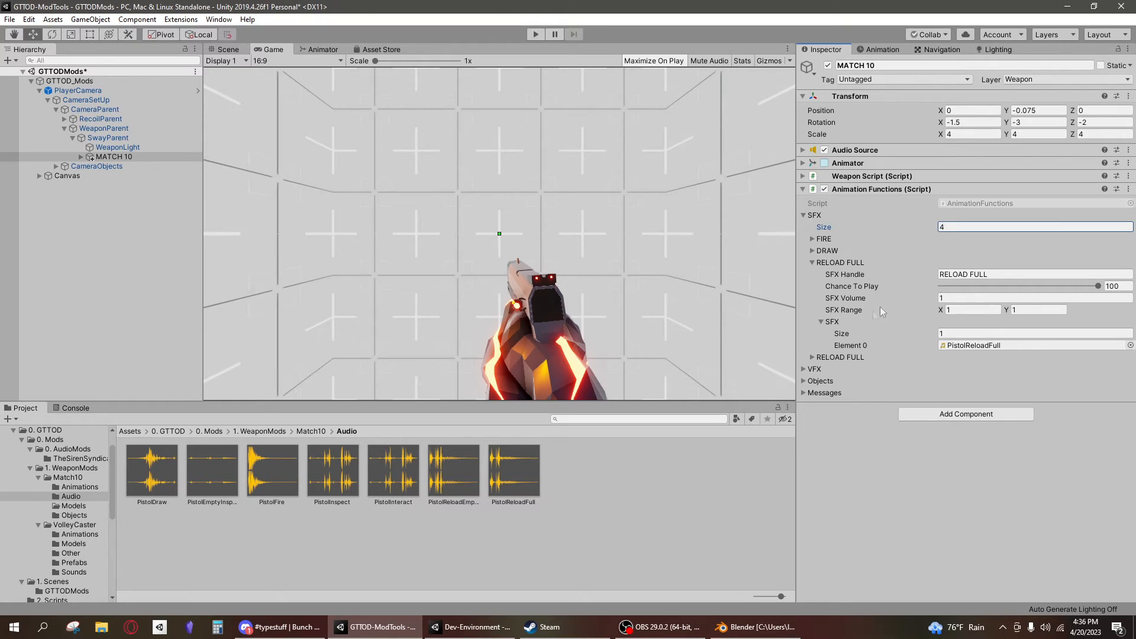
click(833, 264)
click(833, 275)
double_click(998, 286)
text(EMPTY)
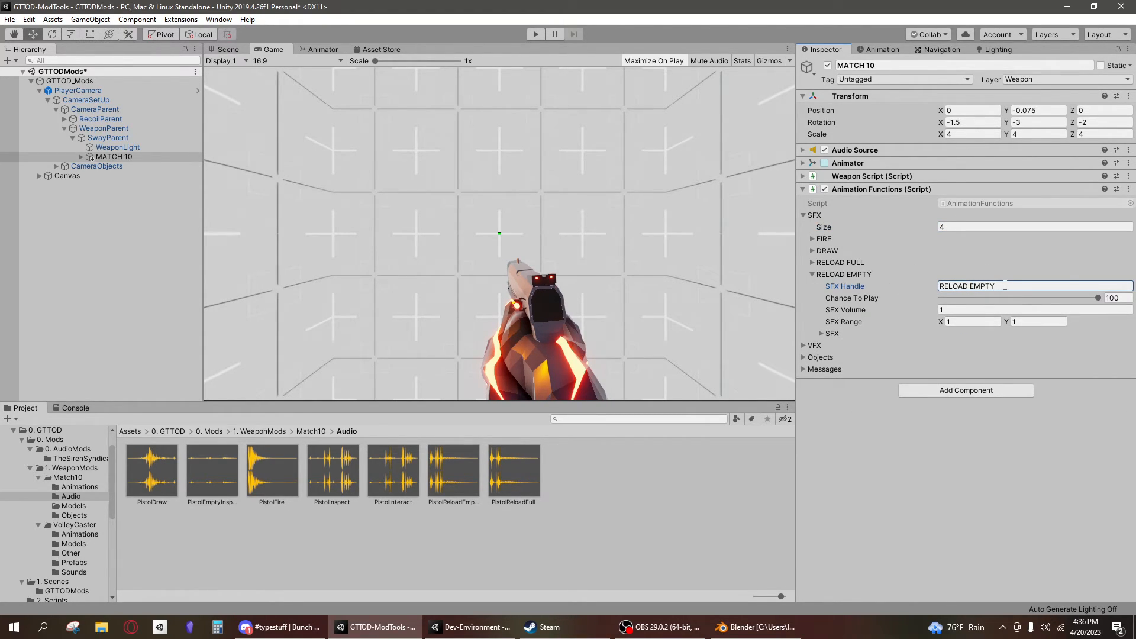
click(821, 333)
click(957, 358)
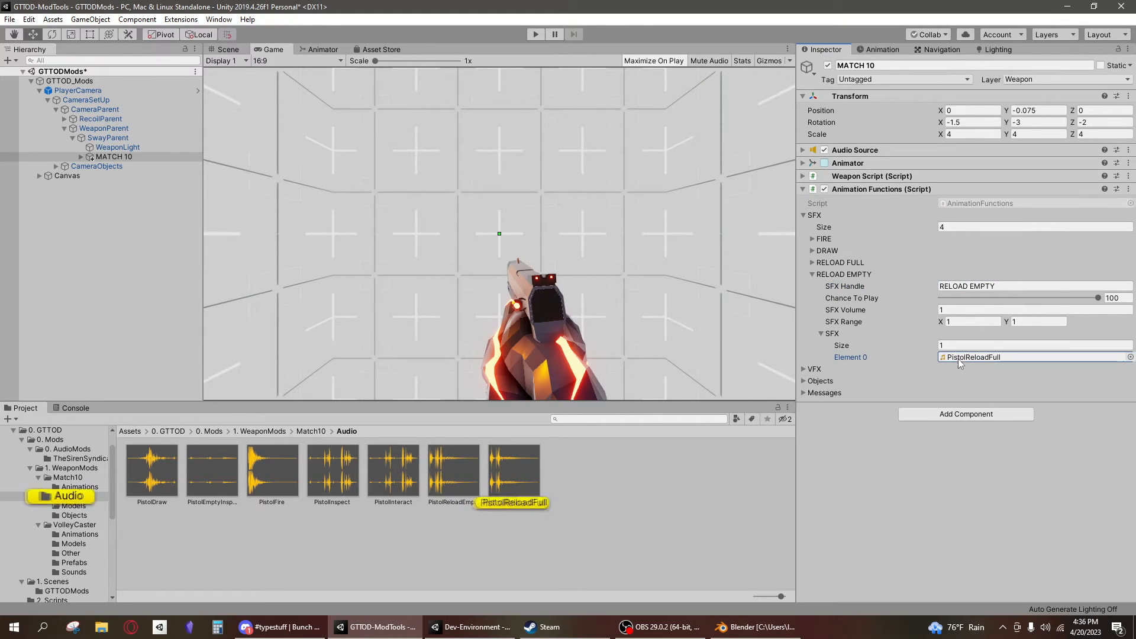
drag(454, 471, 957, 359)
click(847, 275)
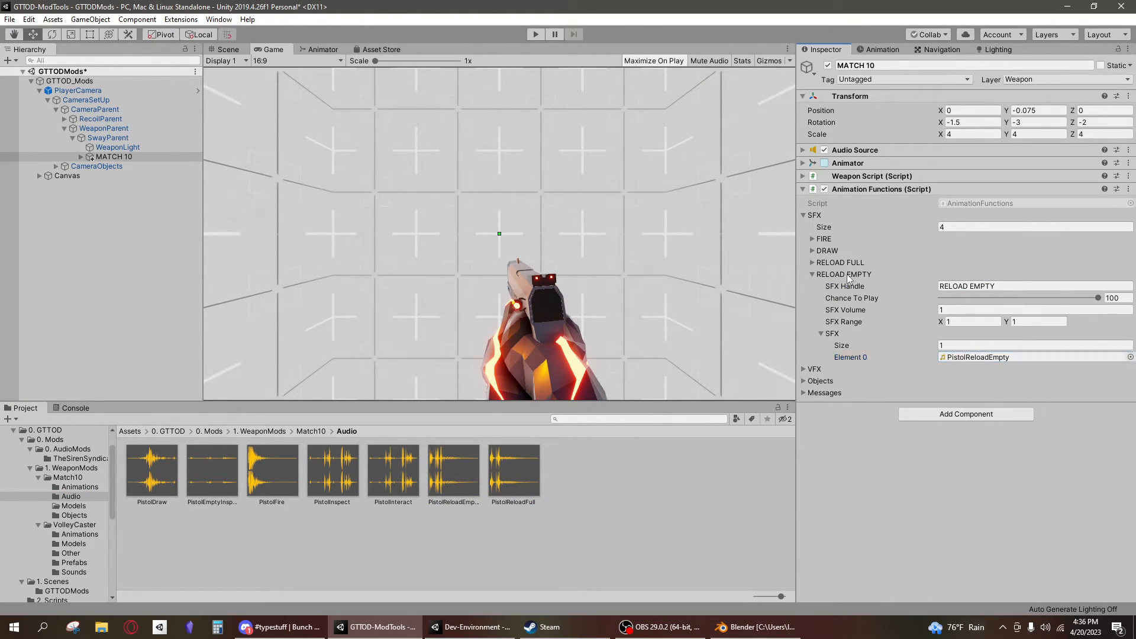
Increase the SFX list to 5, give the new entry the handle INSPECT EMPTY and assign it the PistolEmptyInspect clip.
click(978, 227)
text(5)
key(Return)
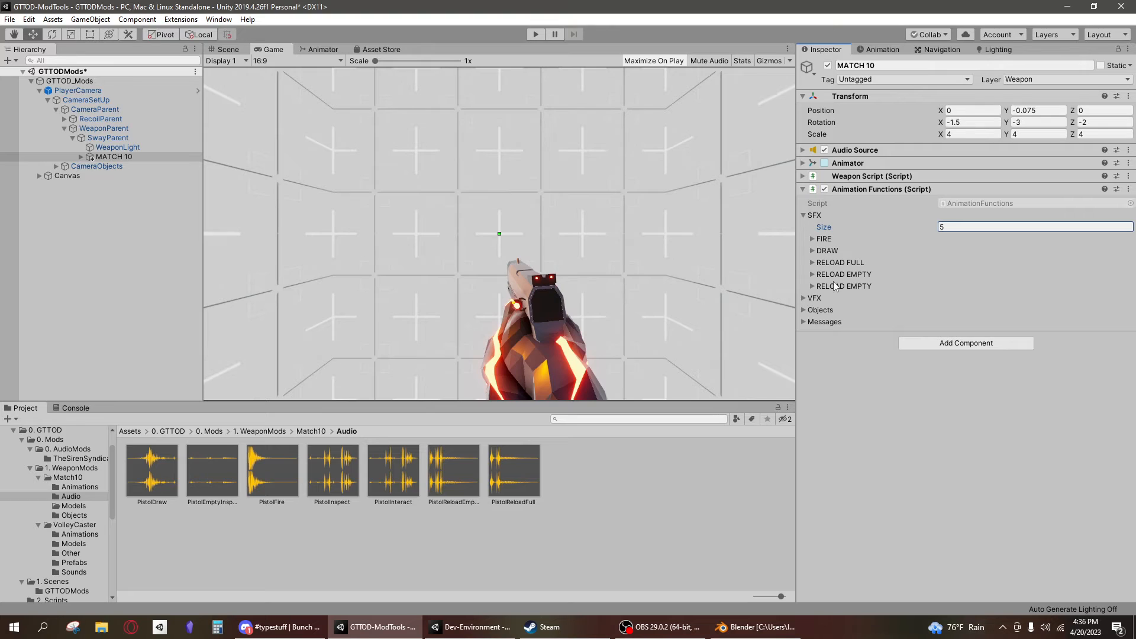
click(840, 286)
click(987, 298)
text(INSPECT EMPTY)
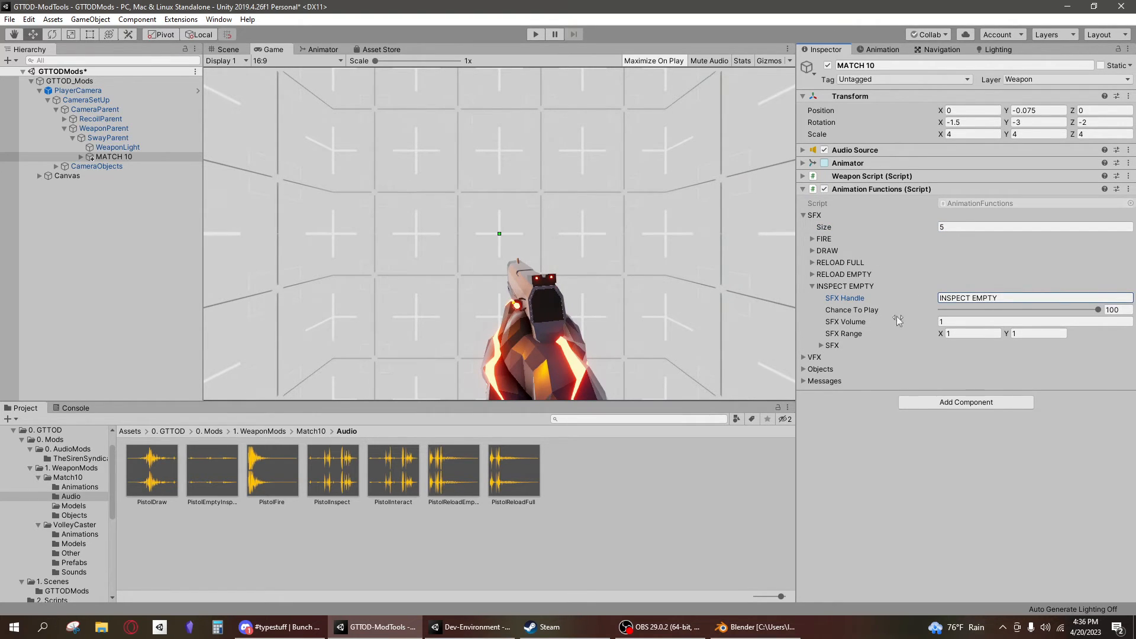
click(838, 346)
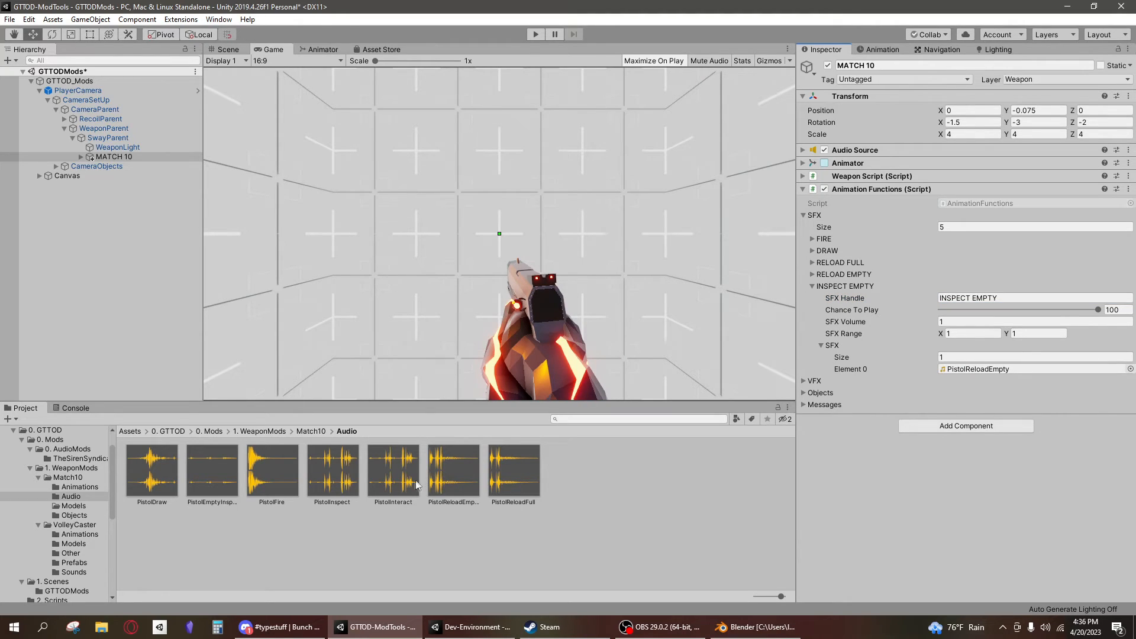
drag(212, 470, 970, 369)
Increase the SFX list to 6 and give the new entry the handle INSPECT.
click(960, 227)
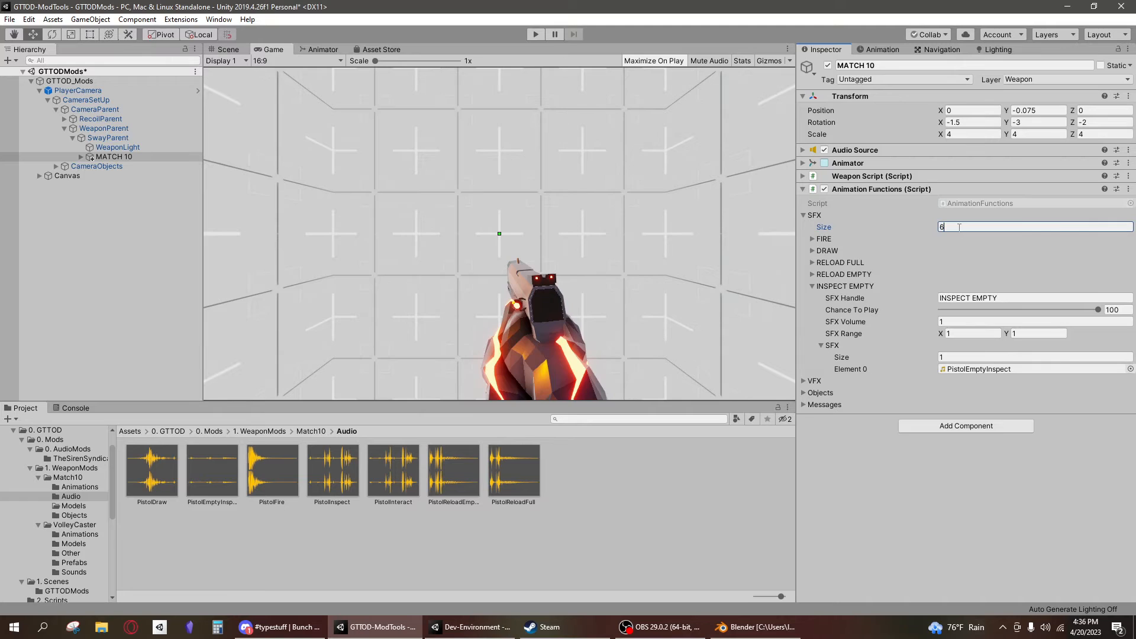
key(Return)
click(847, 286)
click(846, 297)
double_click(984, 309)
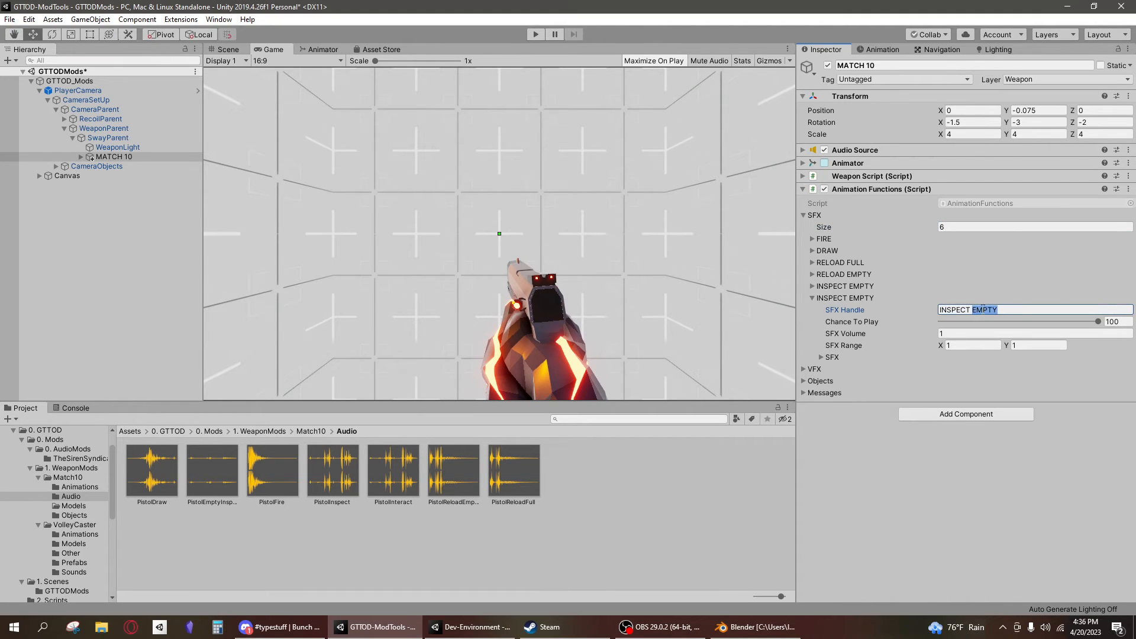
text(FULL)
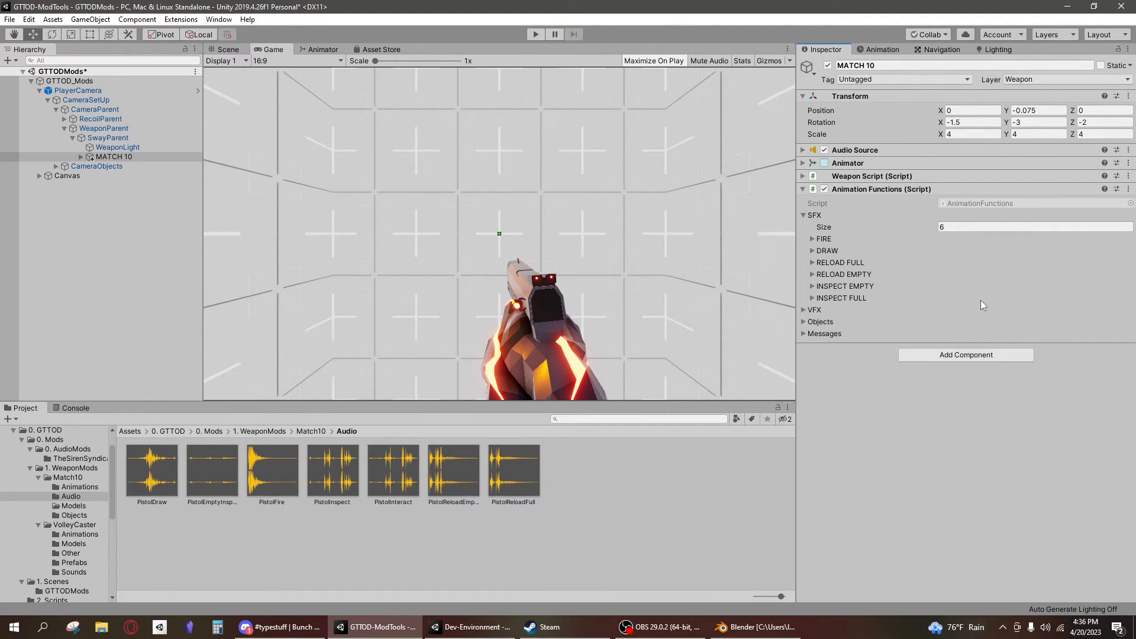
key(BackSpace)
key(BackSpace)
key(BackSpace)
key(BackSpace)
key(BackSpace)
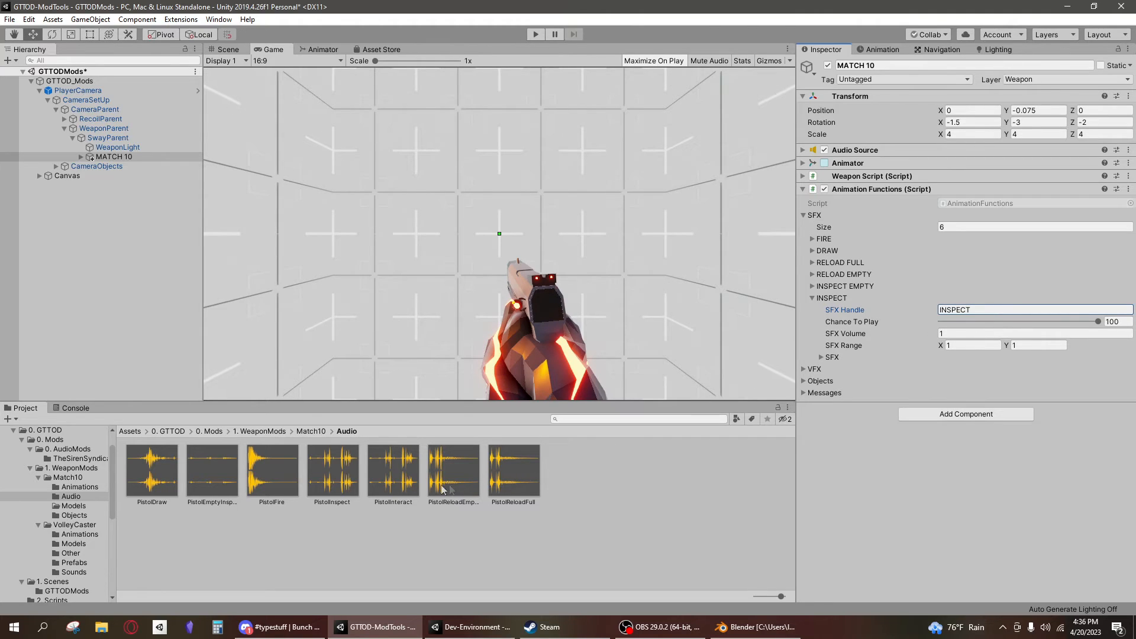
Assign the PistolInspect clip to the INSPECT entry and collapse the entry.
click(830, 358)
drag(332, 470, 1006, 382)
click(845, 298)
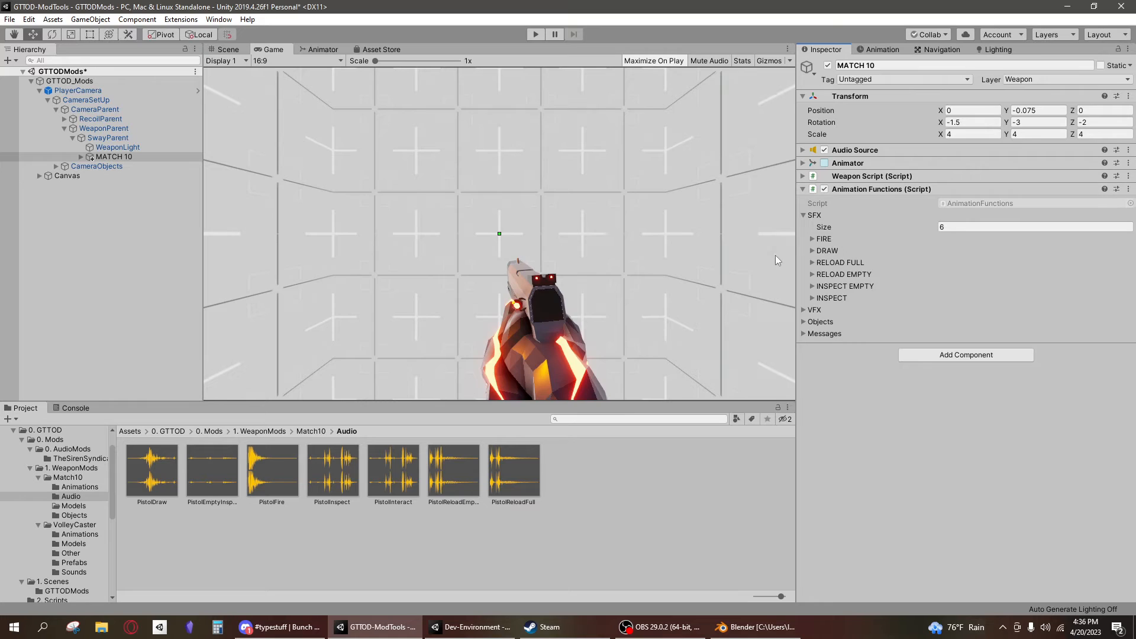
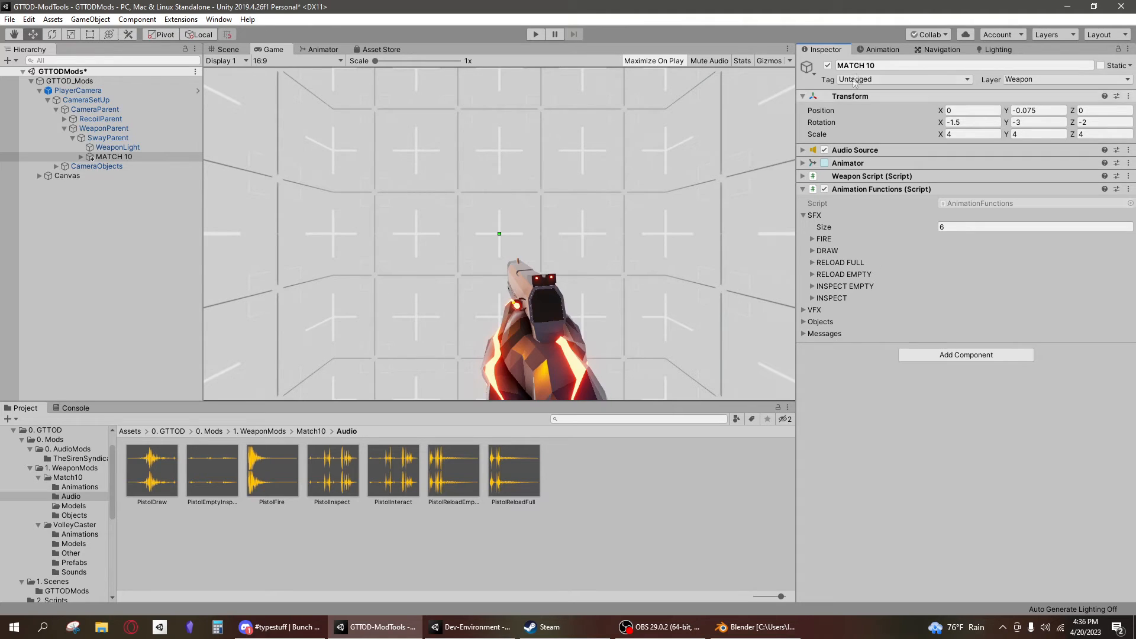
Add an event at the start of MATCH 10's Draw clip calling PlayLocalSoundEffect, and open its Int parameter for editing.
click(891, 50)
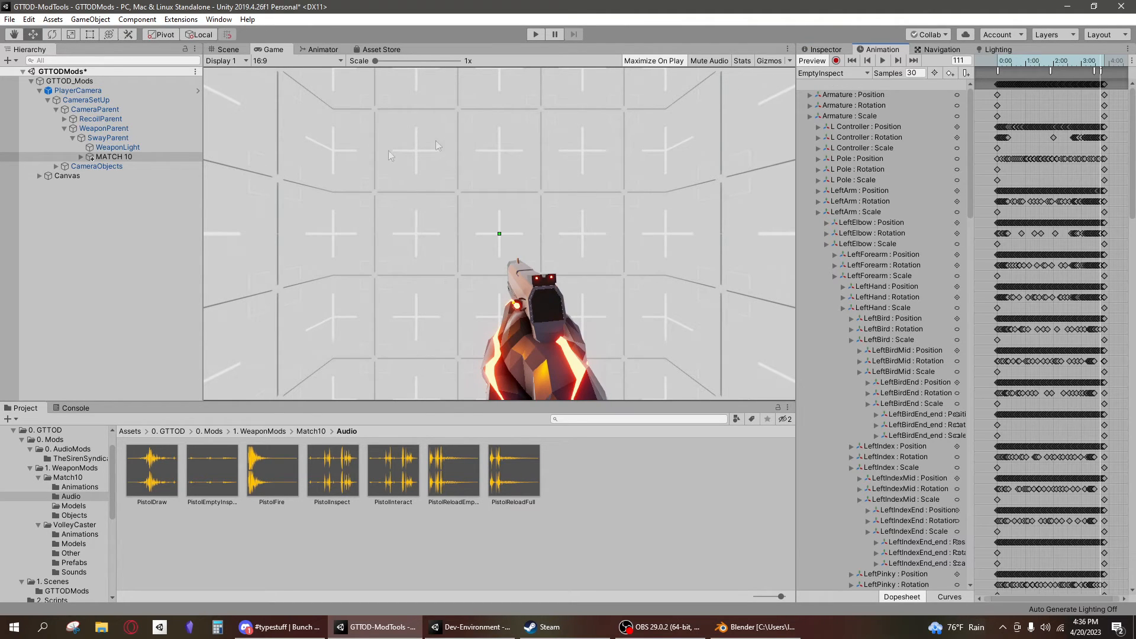
click(133, 166)
click(134, 158)
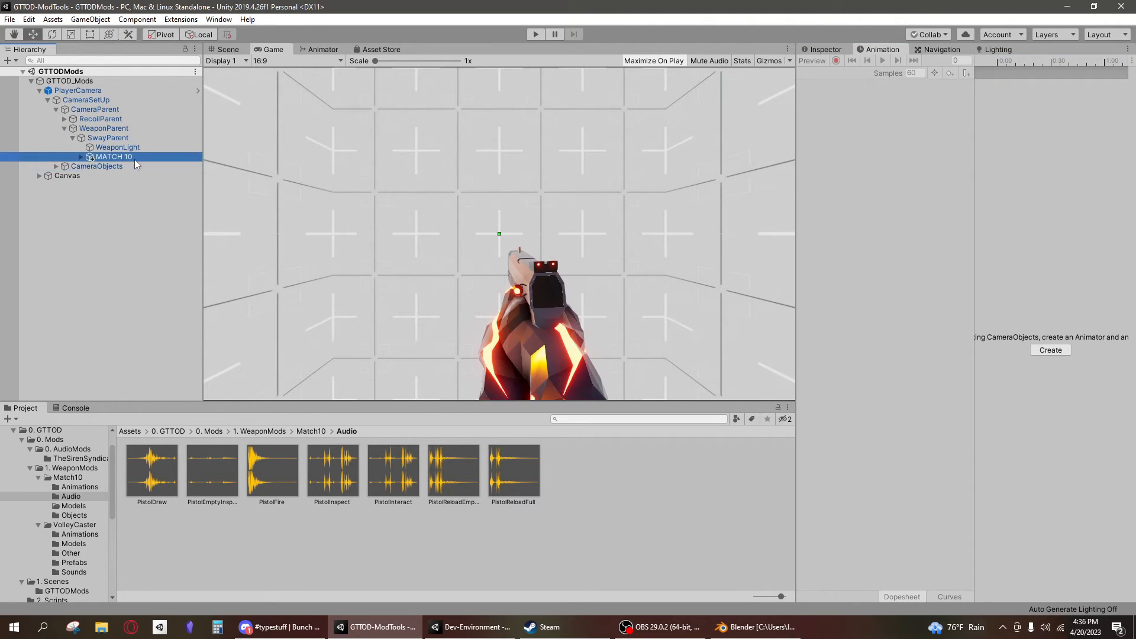
click(835, 74)
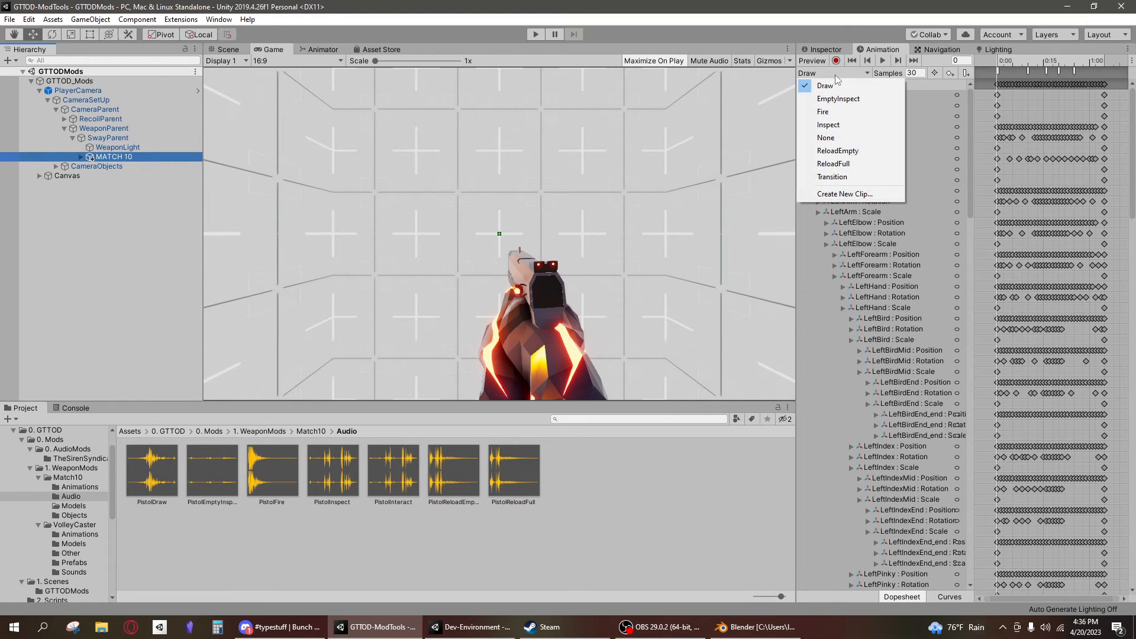
click(888, 85)
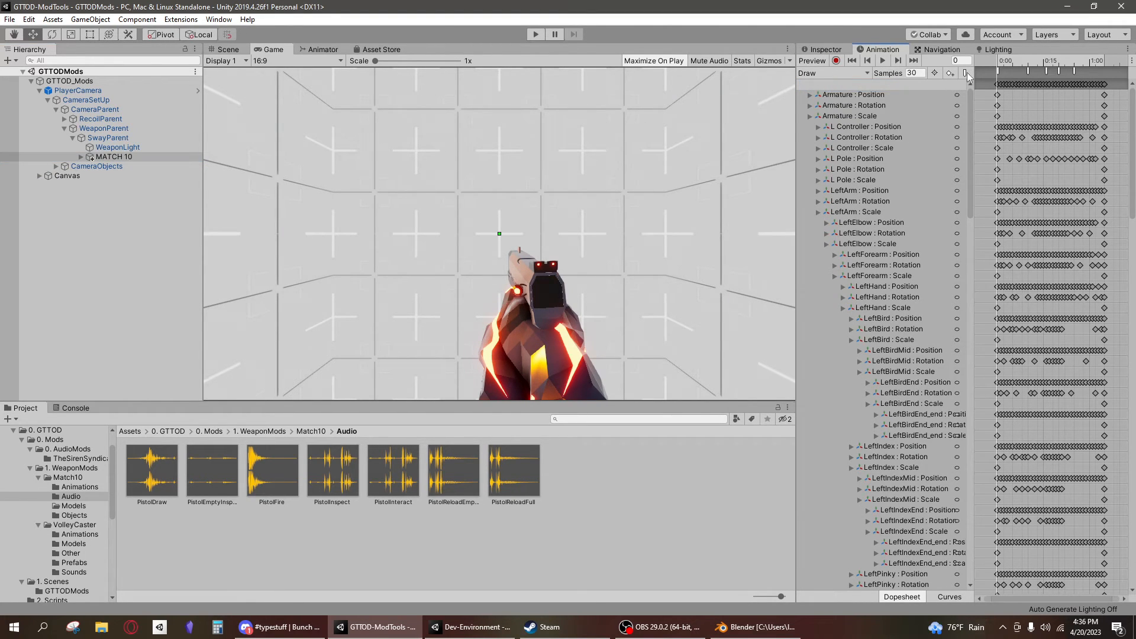
click(967, 72)
click(836, 51)
click(928, 93)
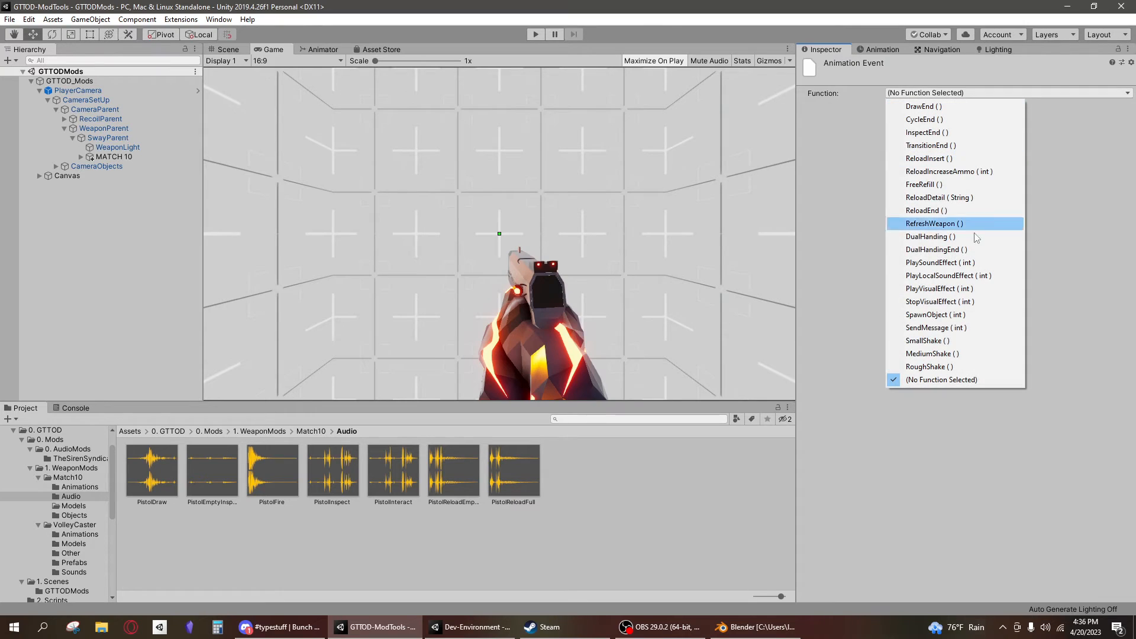
click(977, 275)
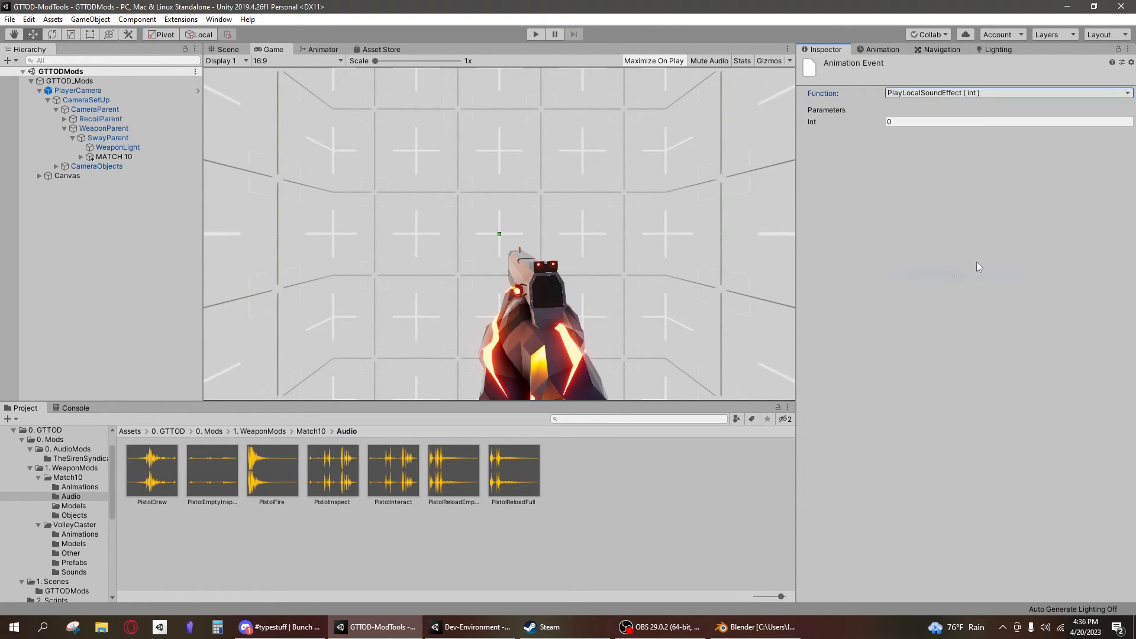
click(919, 121)
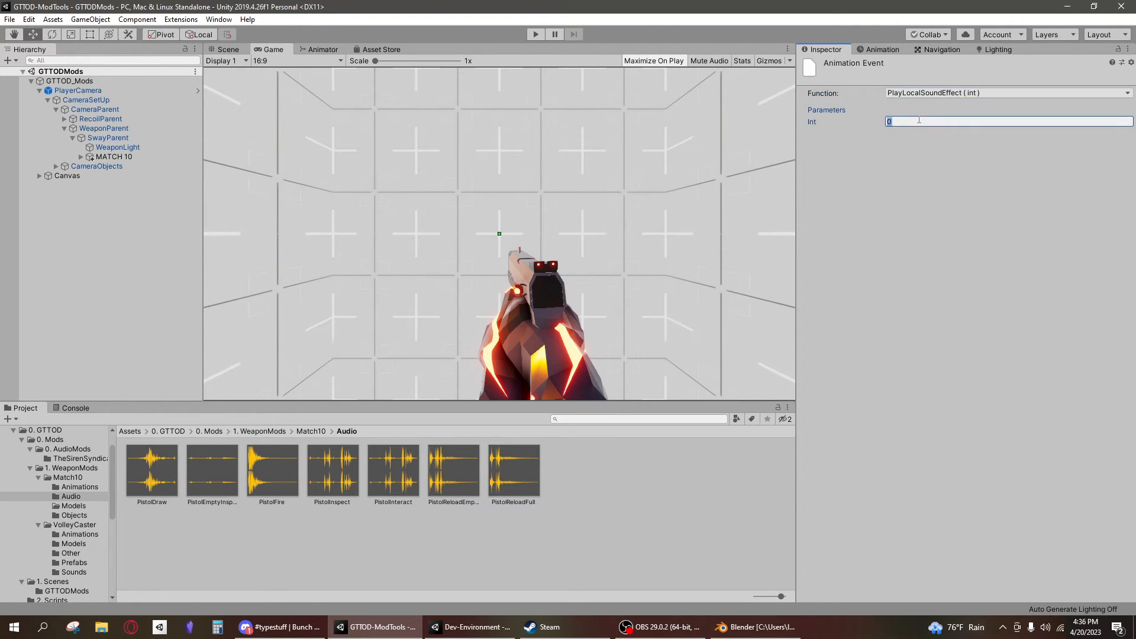
Add an event at the start of the Fire clip and set its function to PlaySoundEffect.
click(876, 49)
click(856, 72)
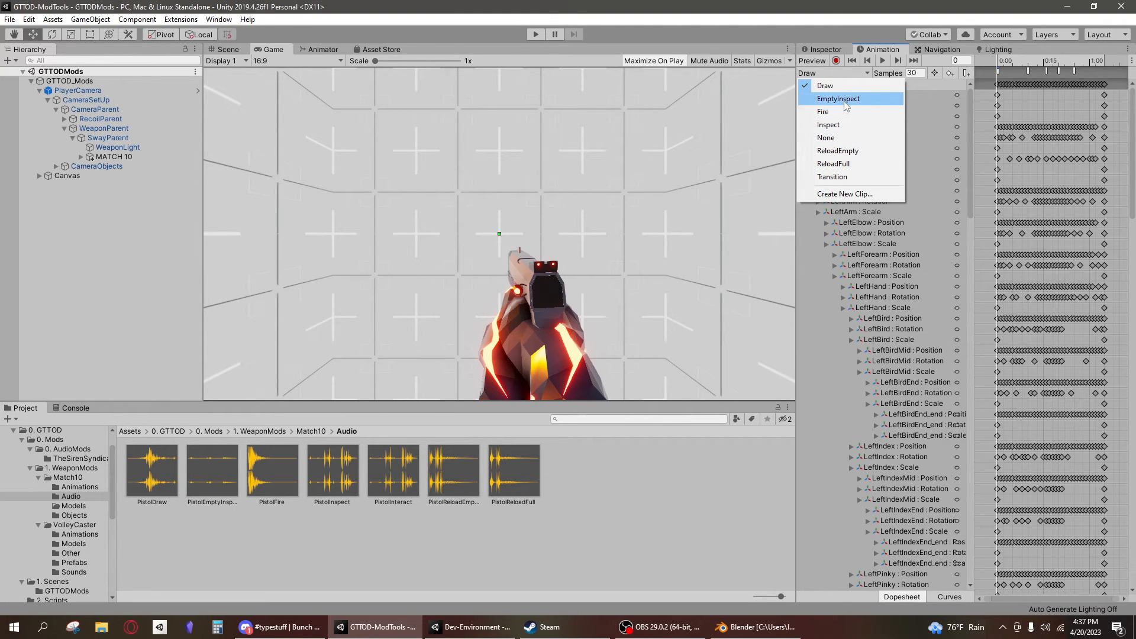
click(843, 111)
click(967, 73)
click(826, 50)
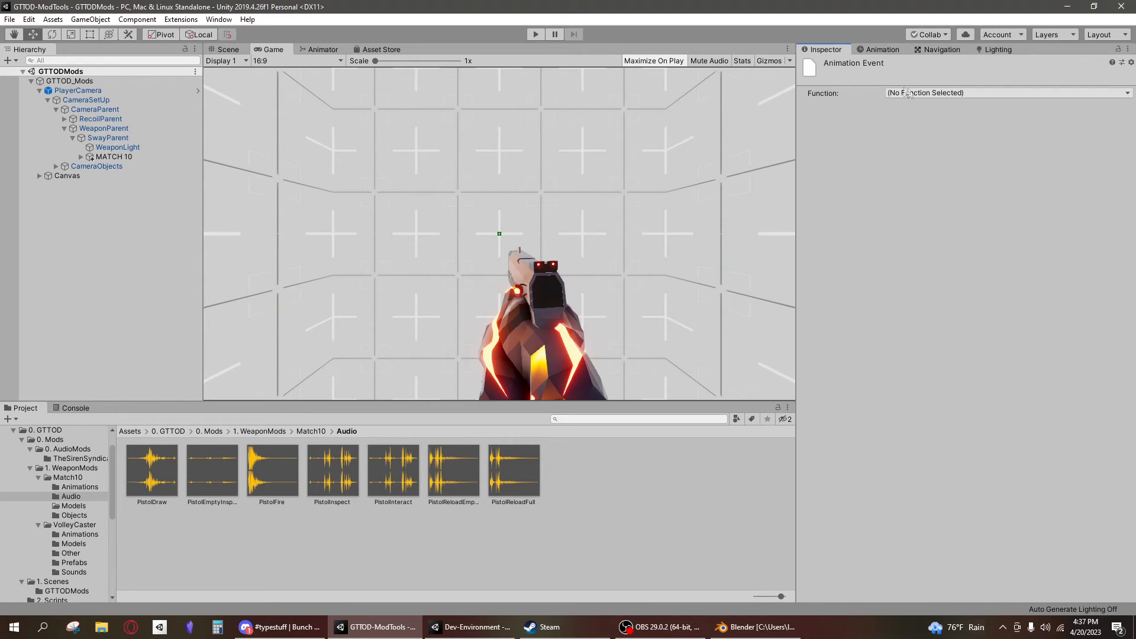
click(908, 93)
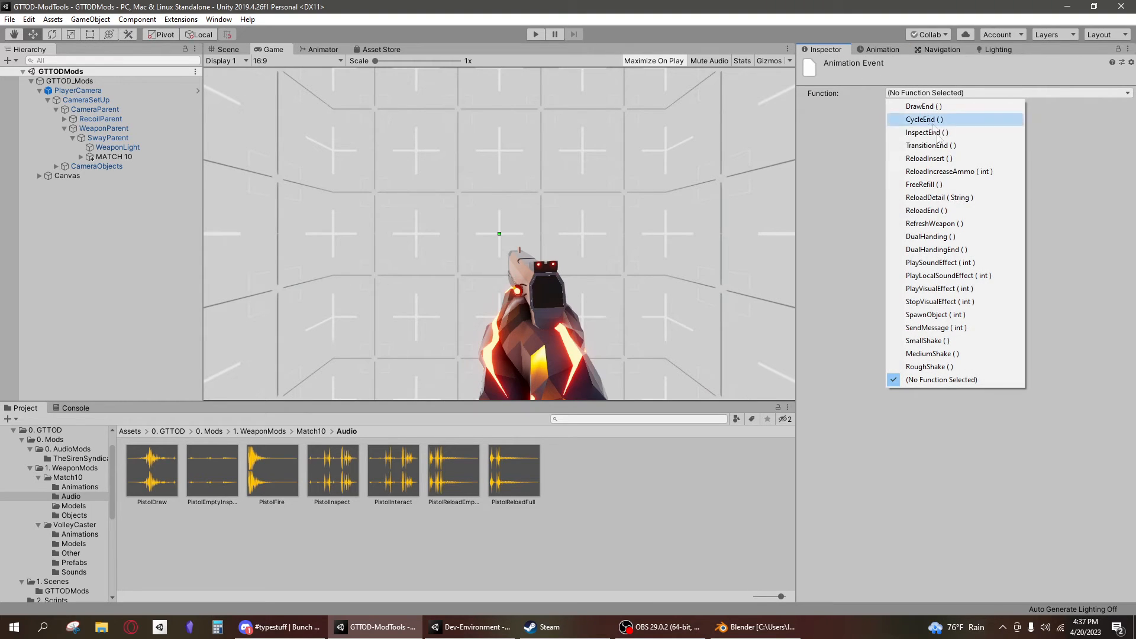
click(954, 263)
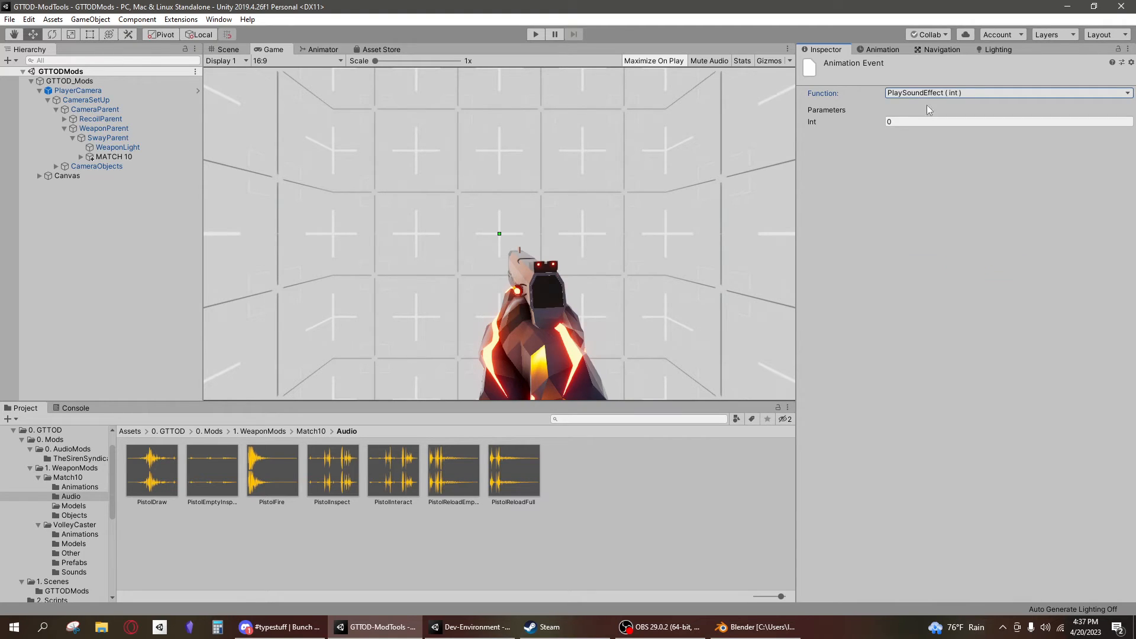
Check the order of MATCH 10's SFX entries and review the event at the start of the Fire clip.
click(893, 48)
click(832, 51)
click(186, 157)
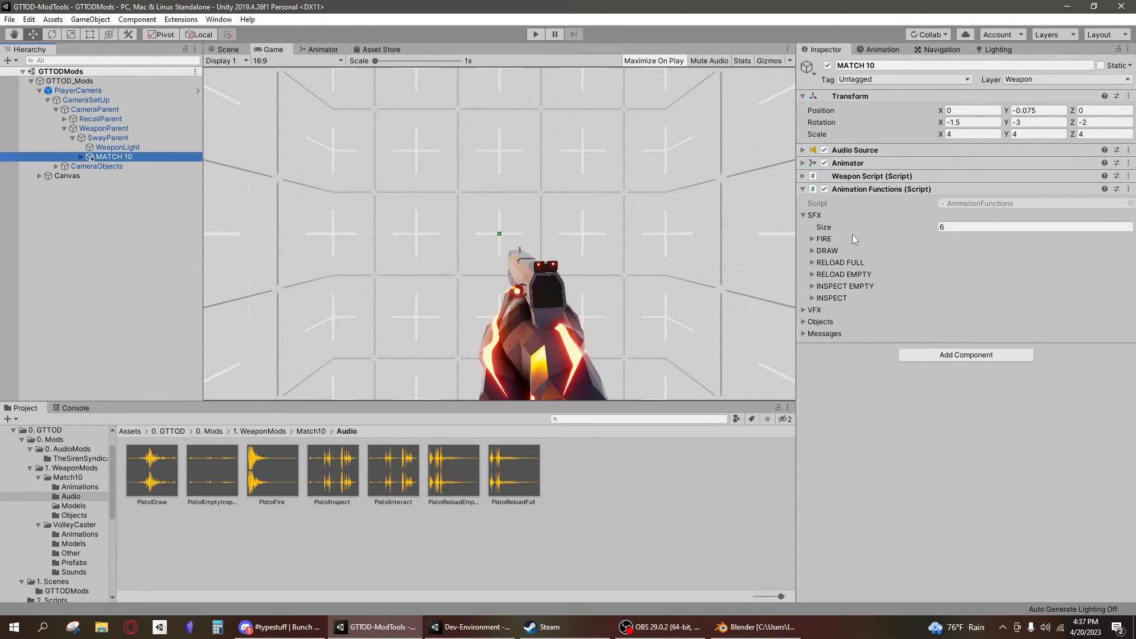
click(880, 49)
click(998, 73)
click(828, 50)
Add an event at the start of the EmptyInspect clip calling PlayLocalSoundEffect, and open its Int parameter for editing.
click(875, 49)
click(839, 73)
click(840, 98)
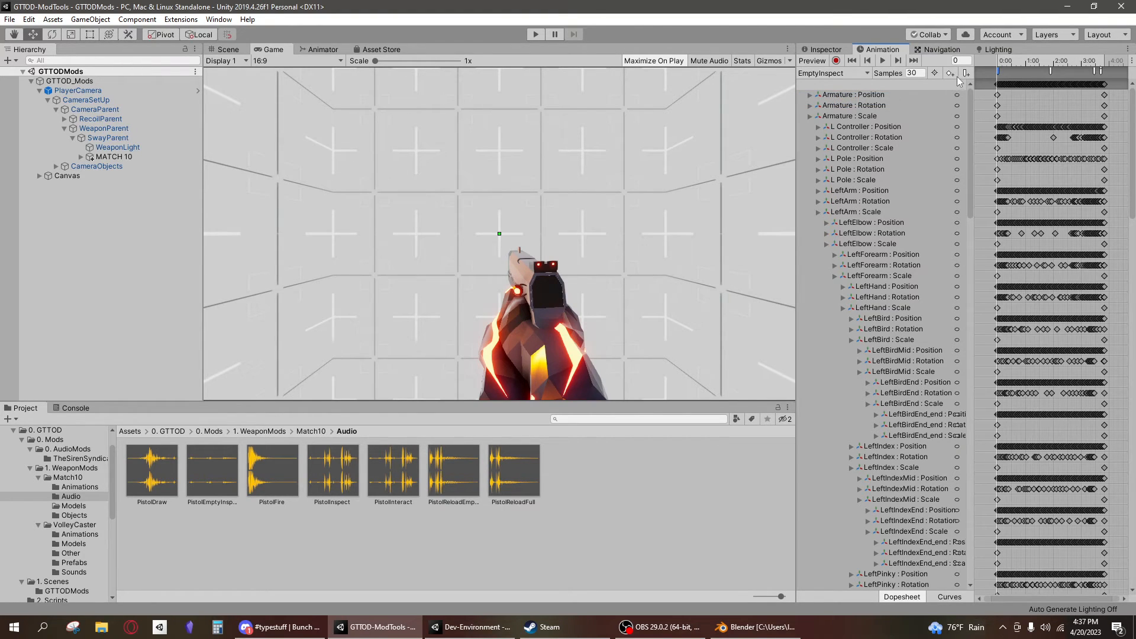
click(811, 51)
click(180, 157)
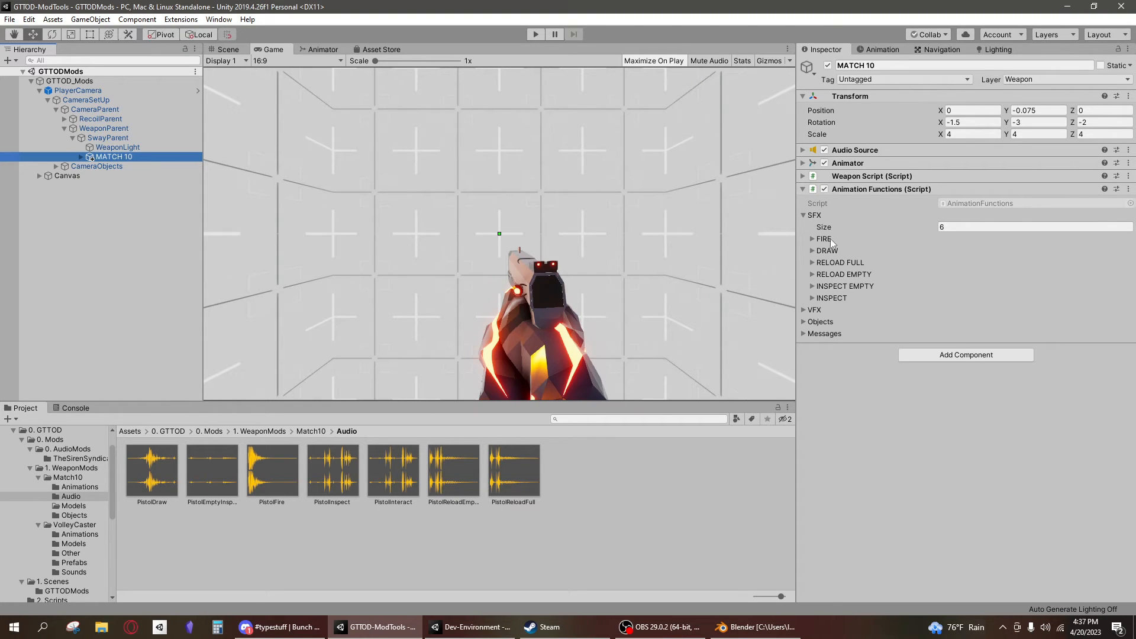
click(832, 274)
click(832, 274)
click(880, 50)
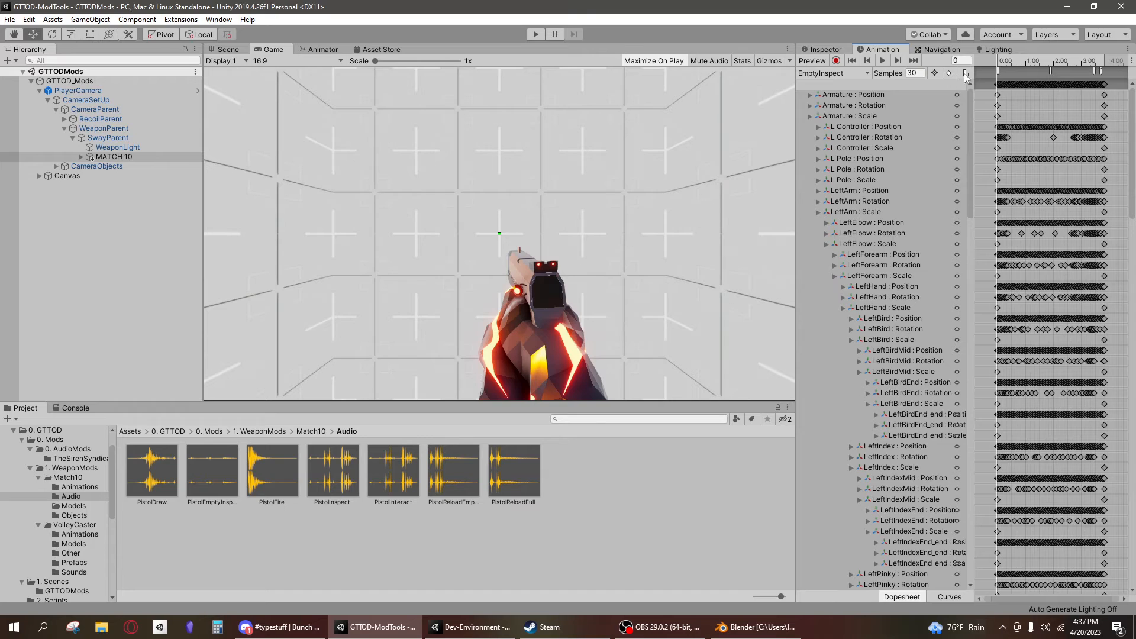
click(824, 50)
click(970, 92)
click(953, 276)
click(930, 121)
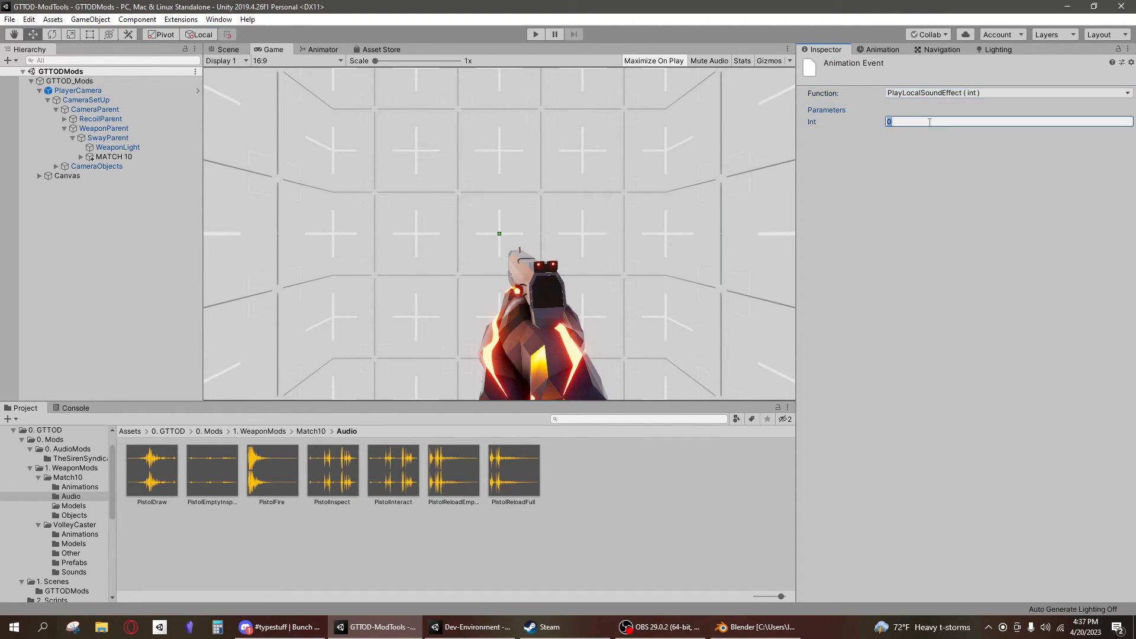
Add an event at the start of the Inspect clip that calls PlayLocalSoundEffect with Int 5.
click(893, 50)
click(822, 74)
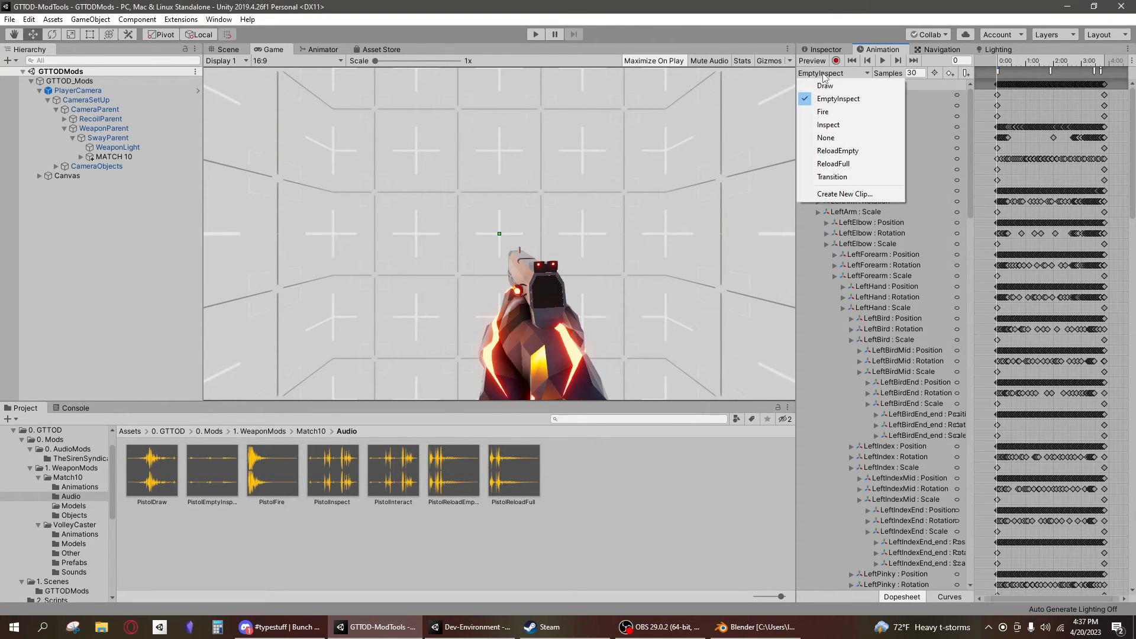
click(830, 125)
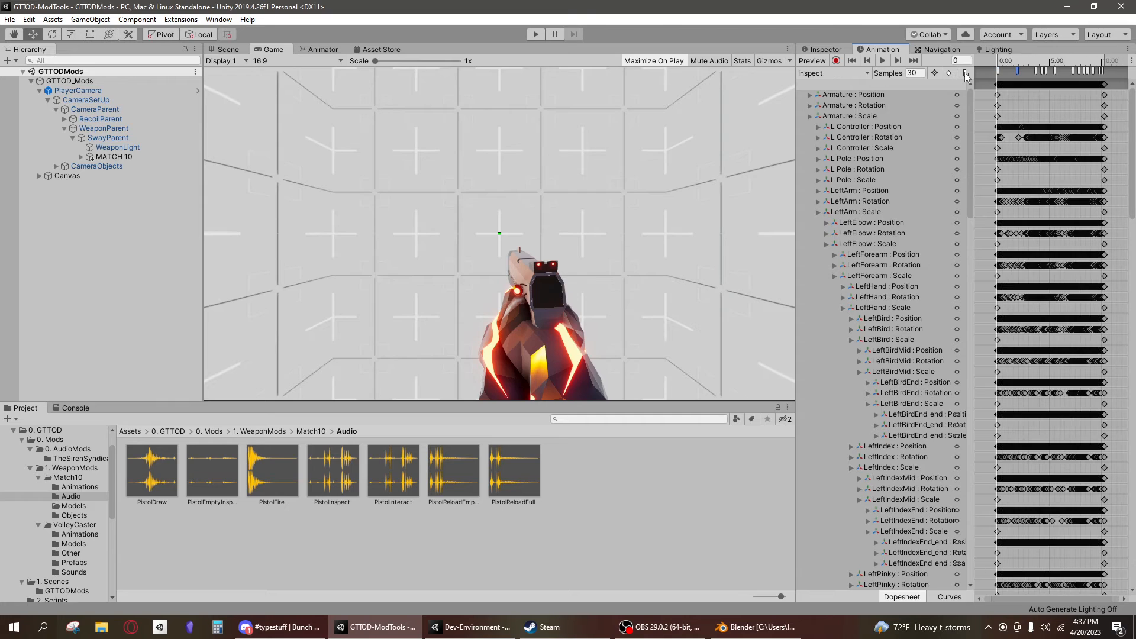
click(821, 52)
click(1006, 93)
click(946, 278)
click(941, 121)
key(BackSpace)
text(5)
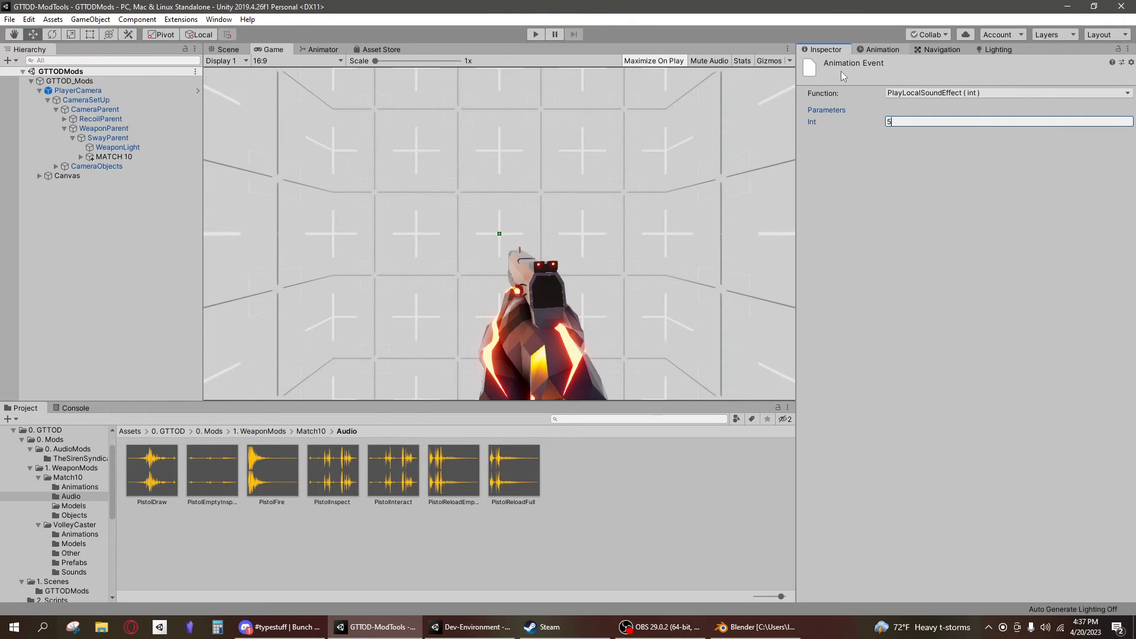
Check MATCH 10's SFX order and add a ReloadEmpty start event calling PlayLocalSoundEffect with Int 3.
click(881, 49)
click(845, 73)
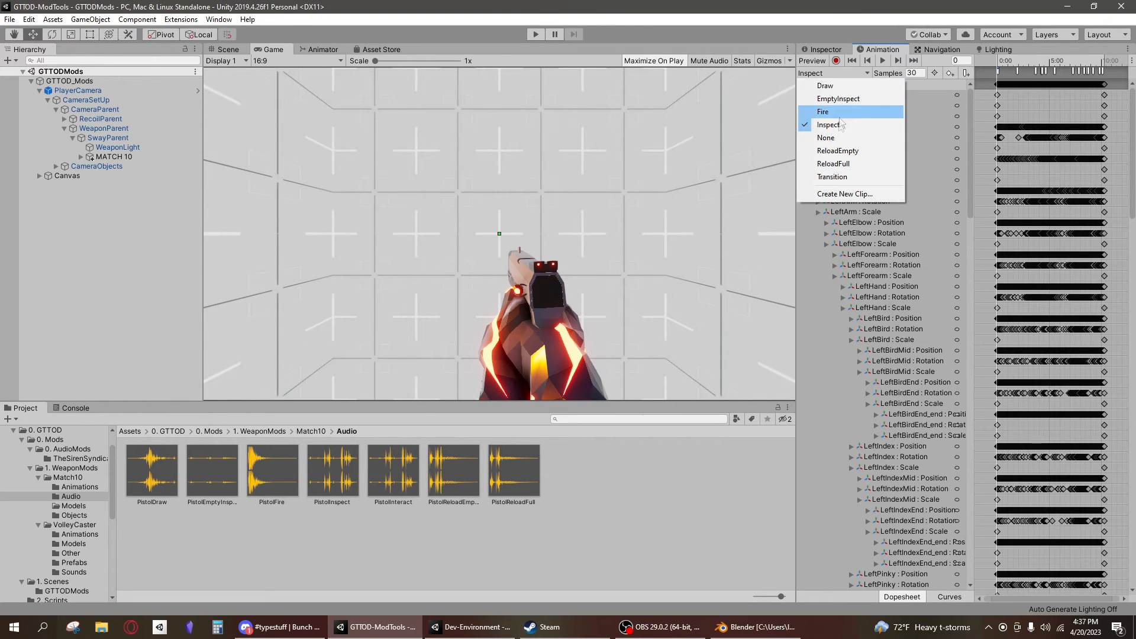
click(838, 150)
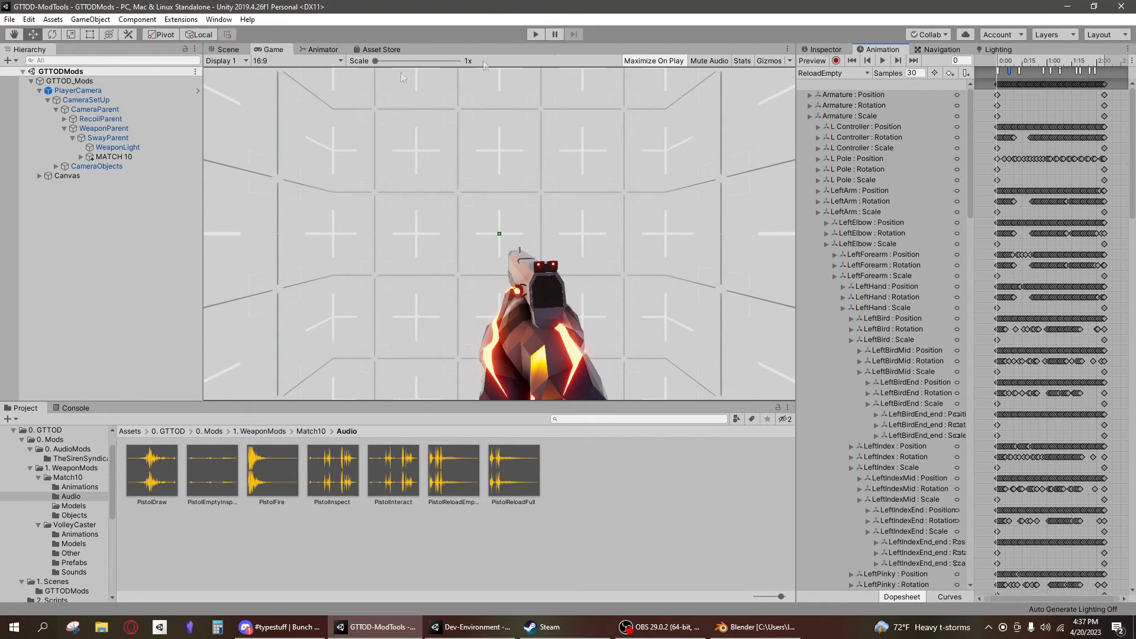
click(134, 158)
click(840, 52)
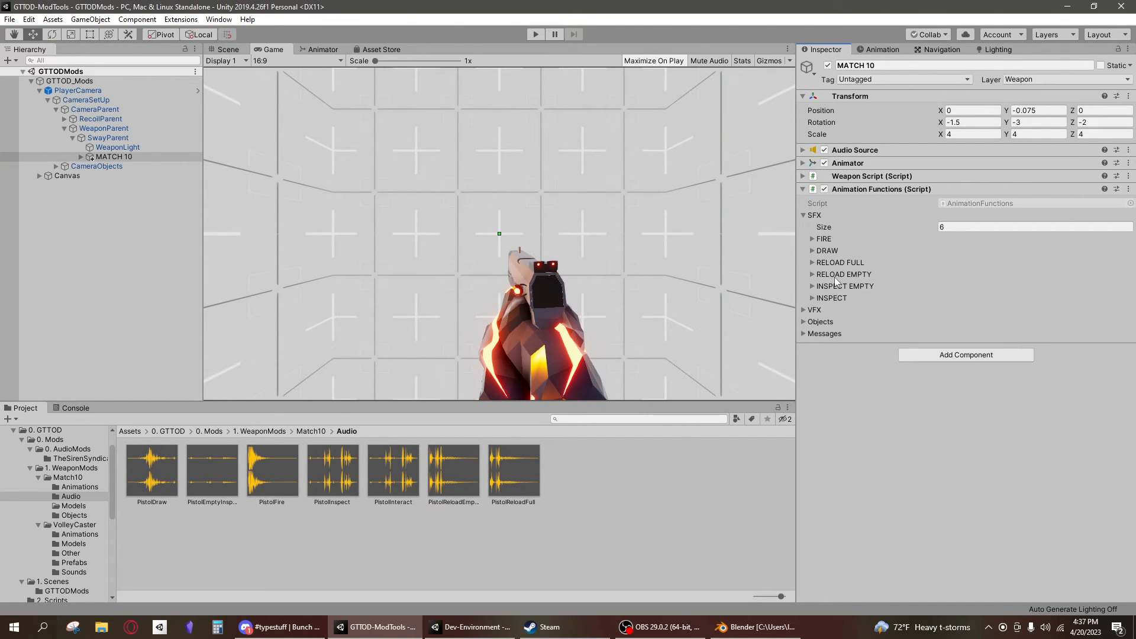
click(882, 49)
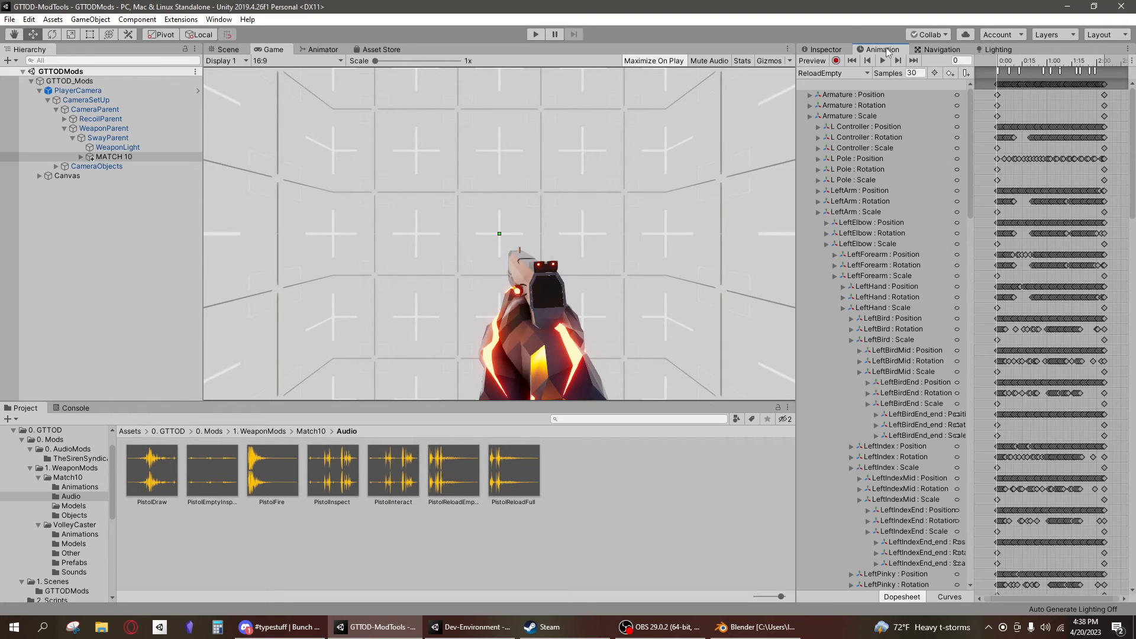
click(843, 74)
click(838, 150)
click(965, 74)
click(836, 50)
click(953, 93)
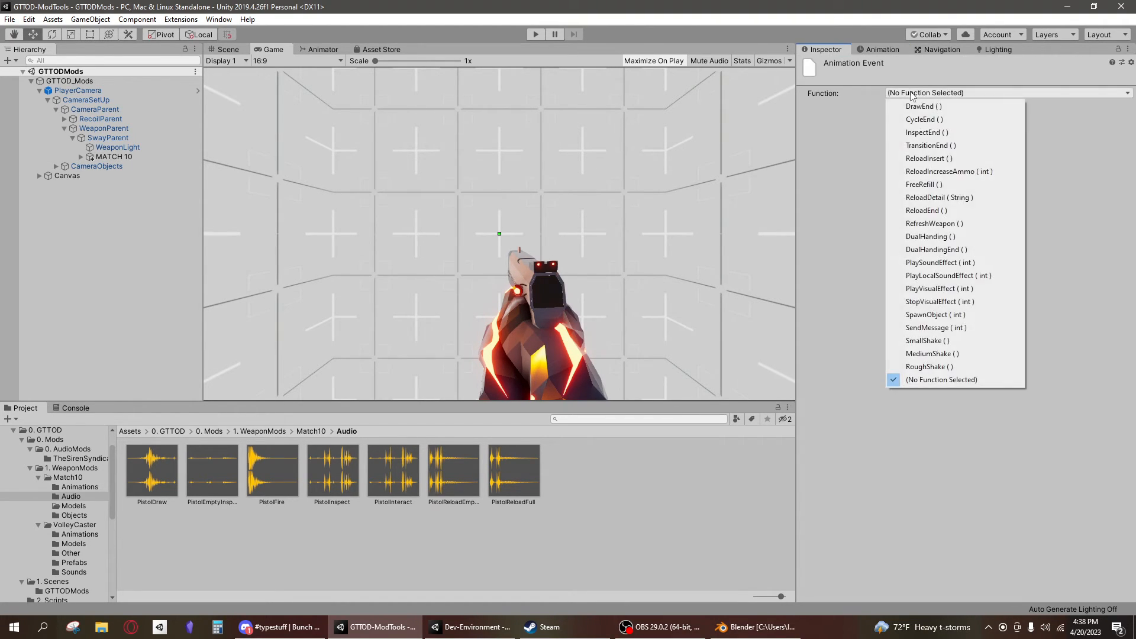
click(954, 279)
click(914, 122)
text(3)
Add an event at the start of the ReloadFull clip calling PlayLocalSoundEffect, and open its Int parameter for editing.
mouse_move(878, 49)
mouse_down()
mouse_move(713, 57)
mouse_move(900, 52)
mouse_move(872, 45)
mouse_up()
click(828, 73)
click(835, 158)
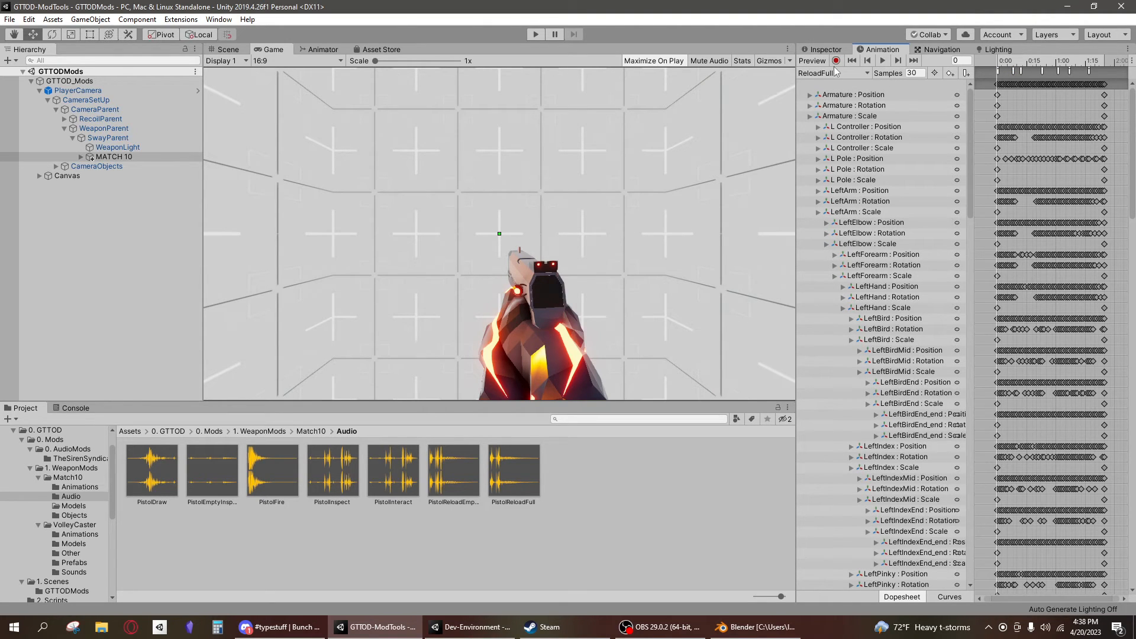
click(827, 50)
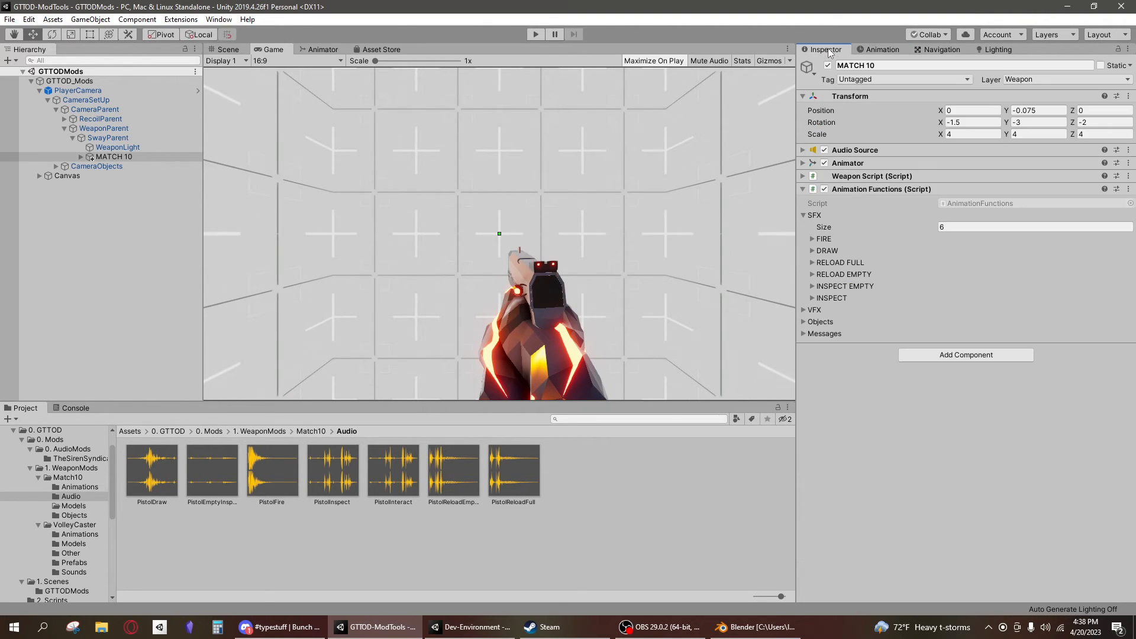
click(882, 49)
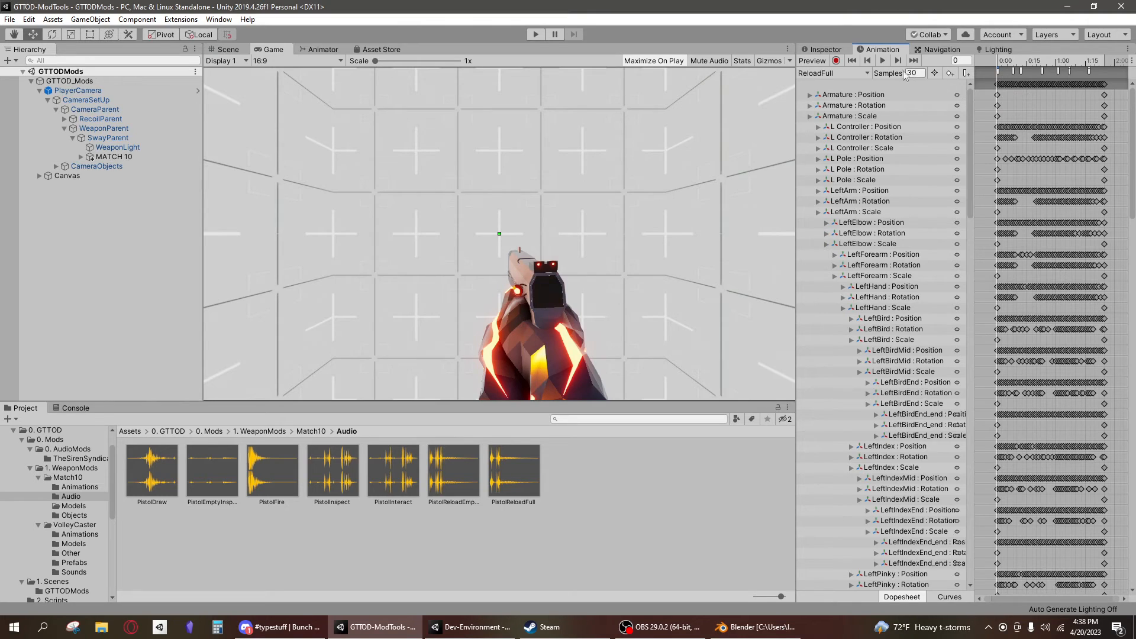
click(837, 52)
click(954, 93)
click(966, 274)
click(935, 123)
Look over the Transition clip's events and clear the object selection.
click(887, 50)
click(840, 70)
click(840, 70)
click(843, 71)
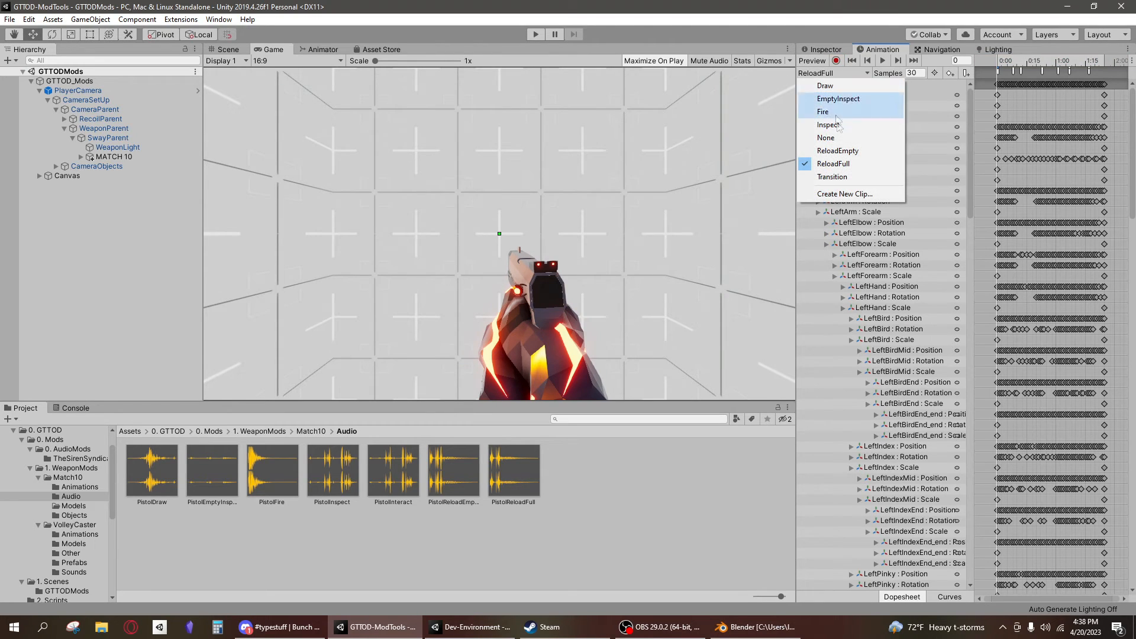
click(841, 175)
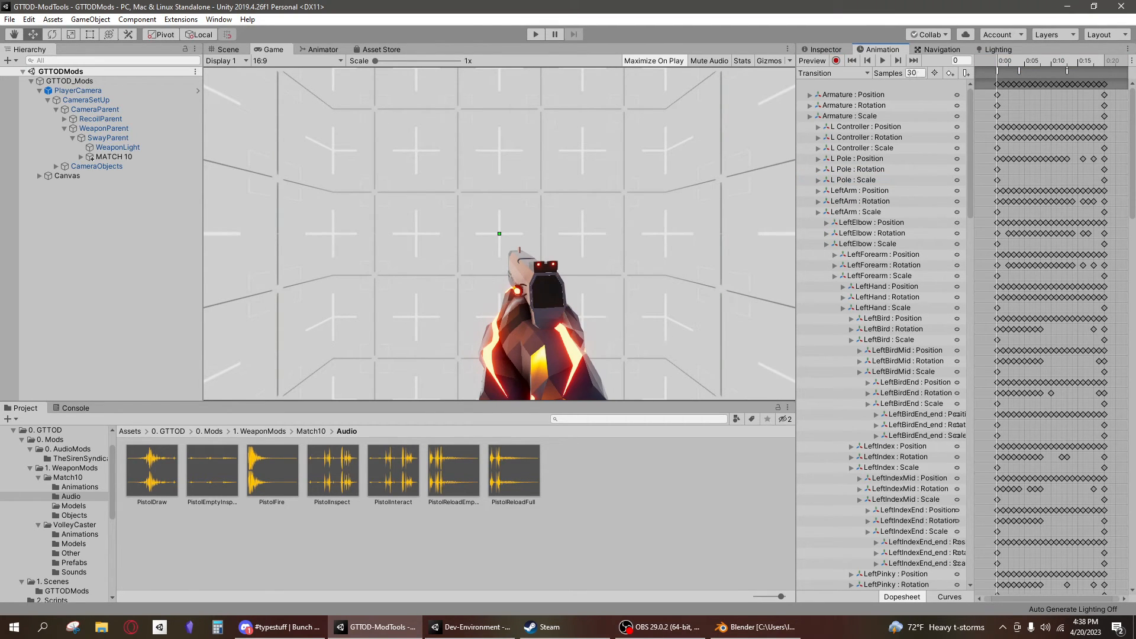
click(840, 73)
click(840, 71)
click(826, 49)
click(134, 227)
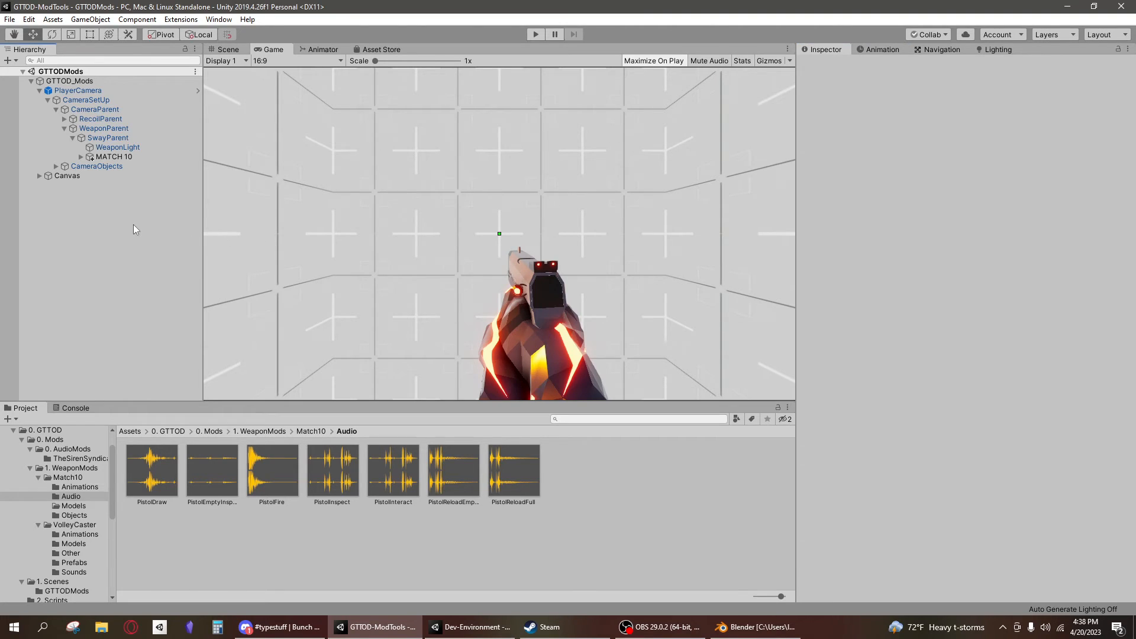
Expand MATCH 10's Weapon Script, locate the object assigned as Muzzle Location and select Muzzle in the hierarchy.
click(146, 156)
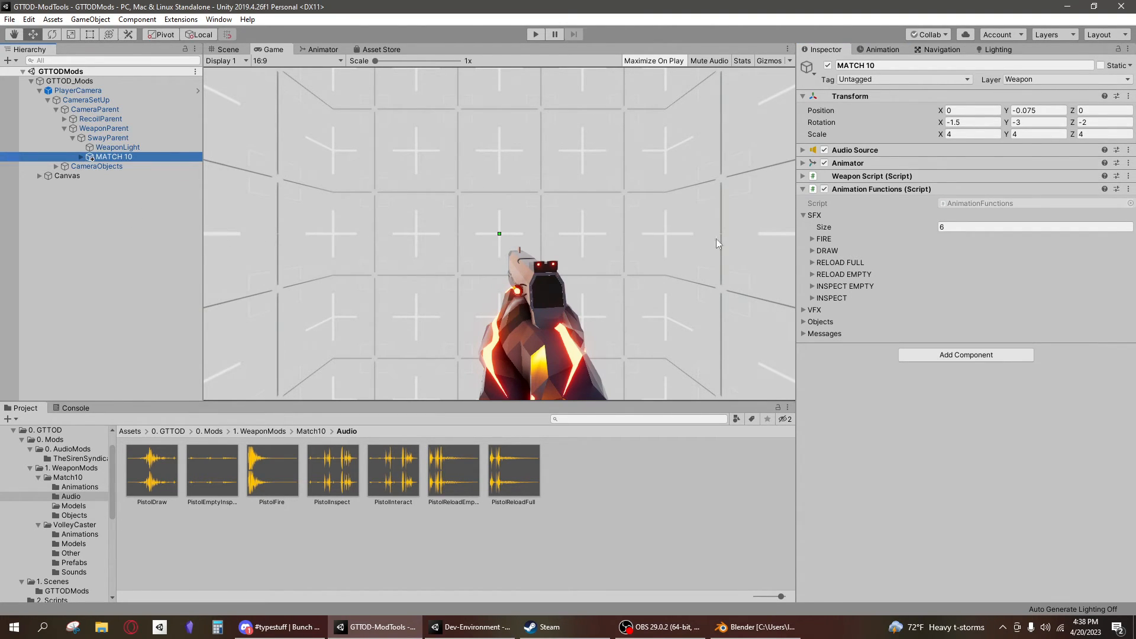
click(858, 176)
click(1029, 419)
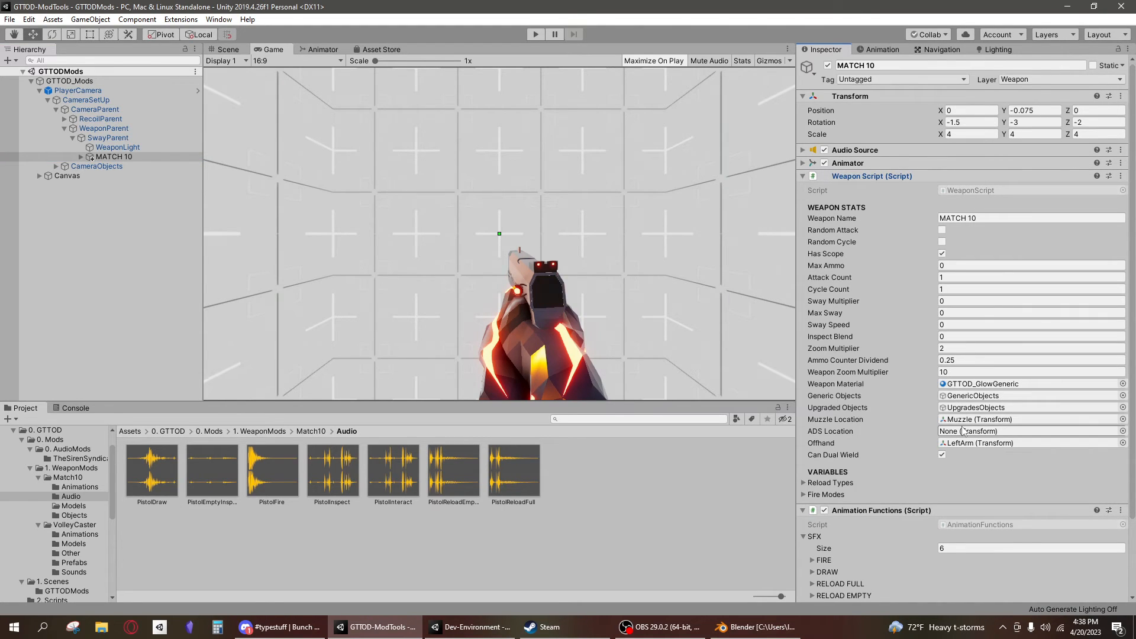
click(133, 251)
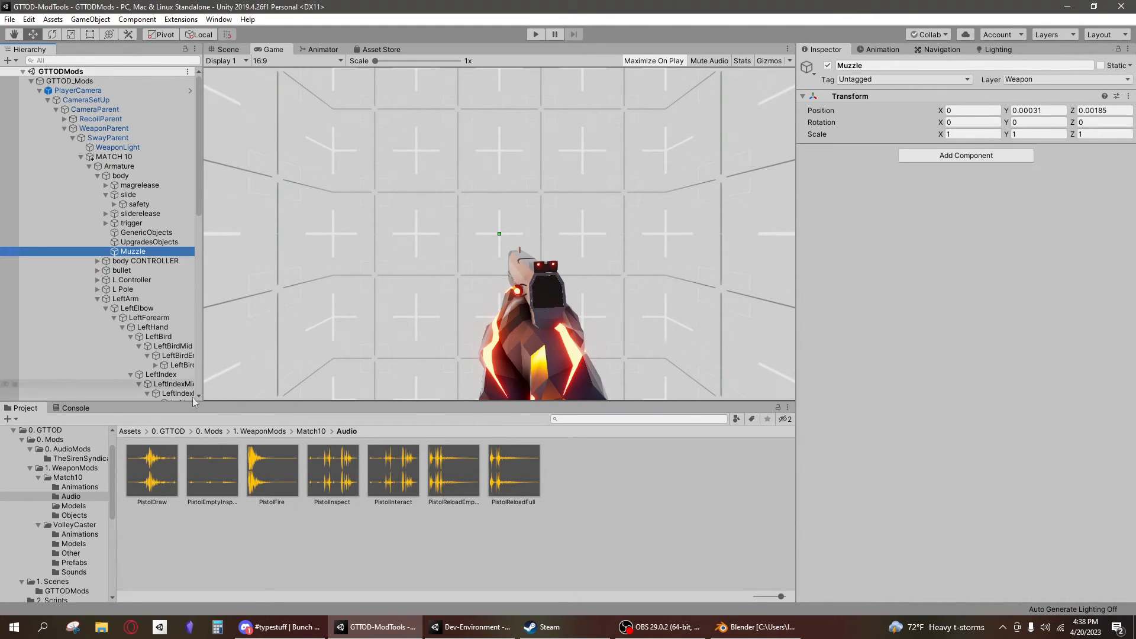
Open the ParticleEffects folder inside 0. GTTOD's 8. ModPrefabs folder.
click(175, 432)
double_click(634, 472)
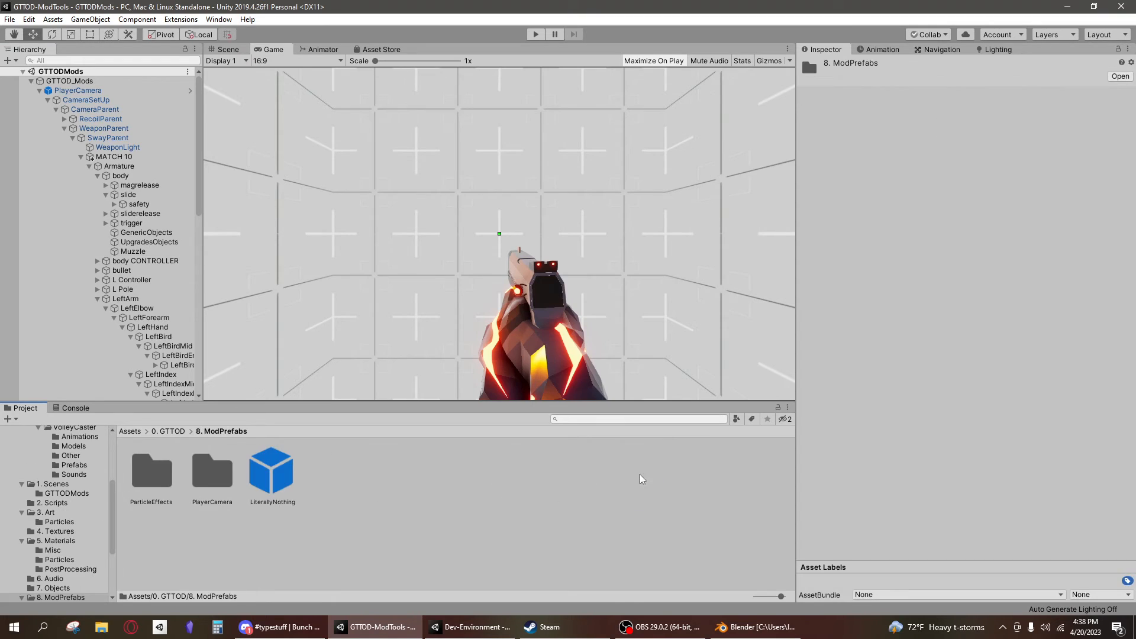
double_click(151, 476)
click(173, 510)
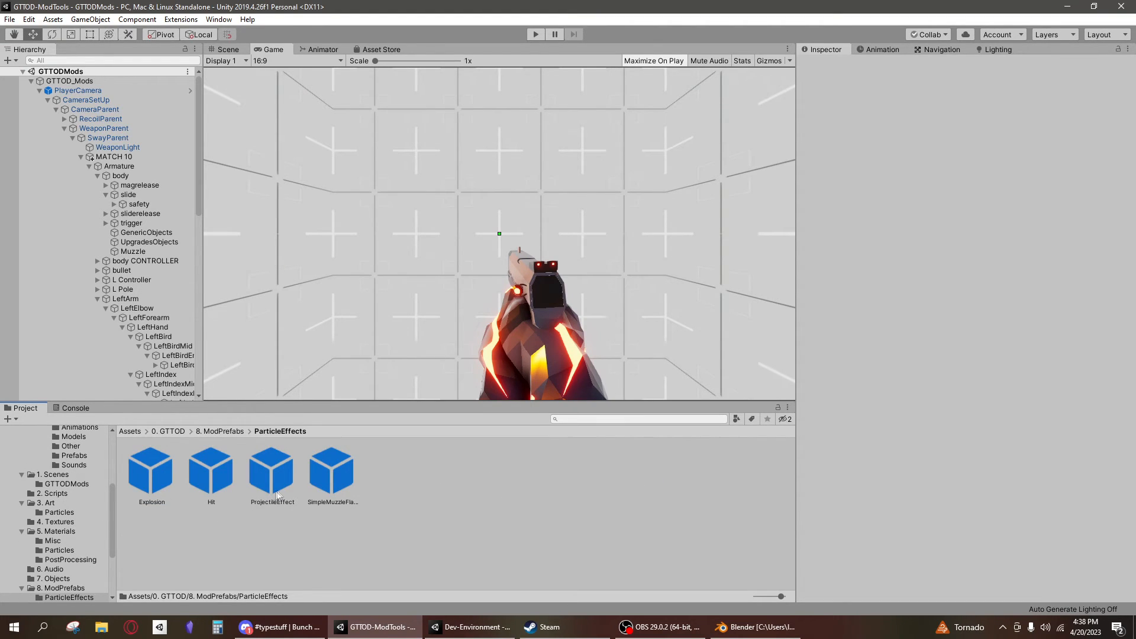
Add the SimpleMuzzleFlash prefab as a child of Muzzle and set its position to 0, 0, 0.
drag(320, 485, 133, 223)
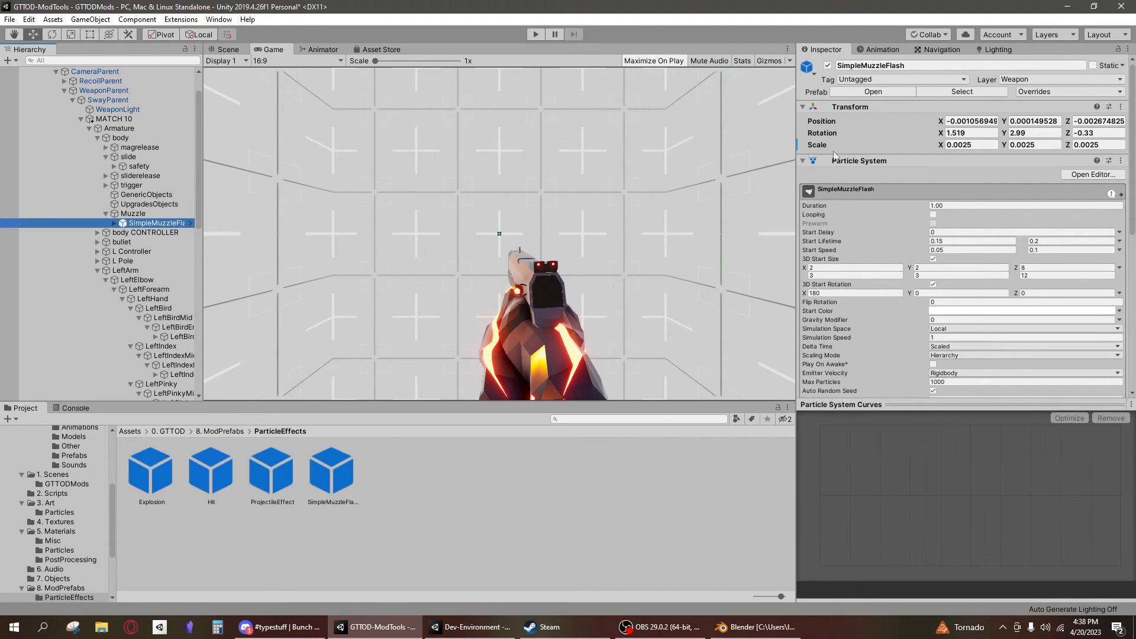
click(987, 121)
key(BackSpace)
click(1036, 122)
key(BackSpace)
click(1096, 121)
key(BackSpace)
Set SimpleMuzzleFlash's rotation to 0, 0, 0 and move it out of Muzzle to sit directly under body.
click(1093, 133)
key(BackSpace)
click(1036, 133)
key(BackSpace)
click(971, 133)
key(BackSpace)
drag(156, 223, 155, 189)
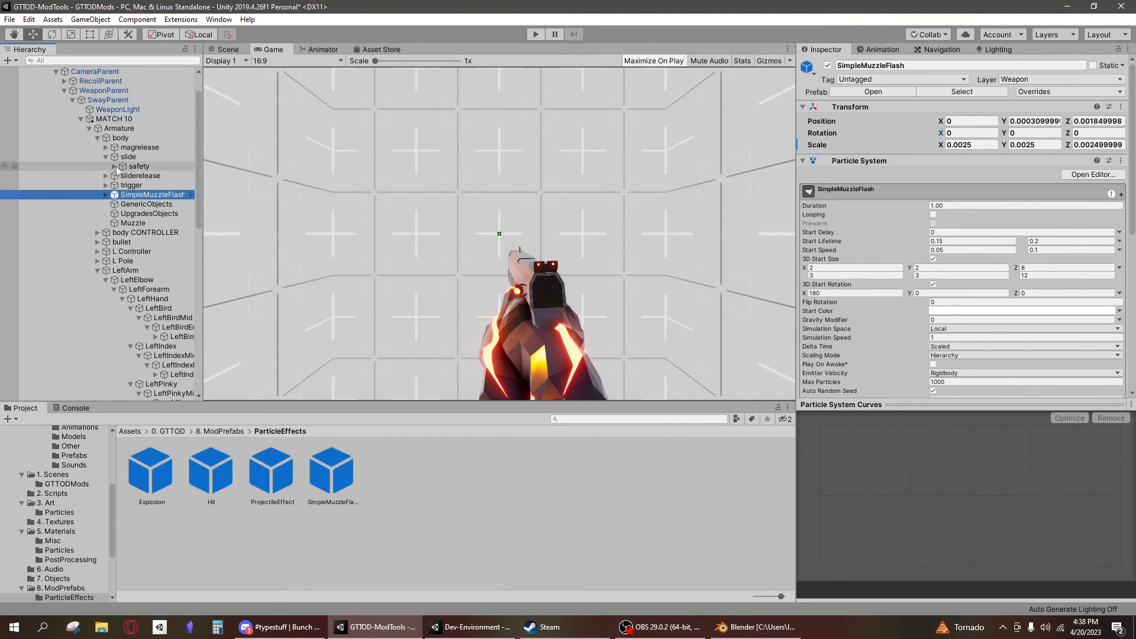
click(106, 158)
Preview the SimpleMuzzleFlash particle effect in a Scene view and reselect the effect in the hierarchy.
drag(228, 48, 1, 101)
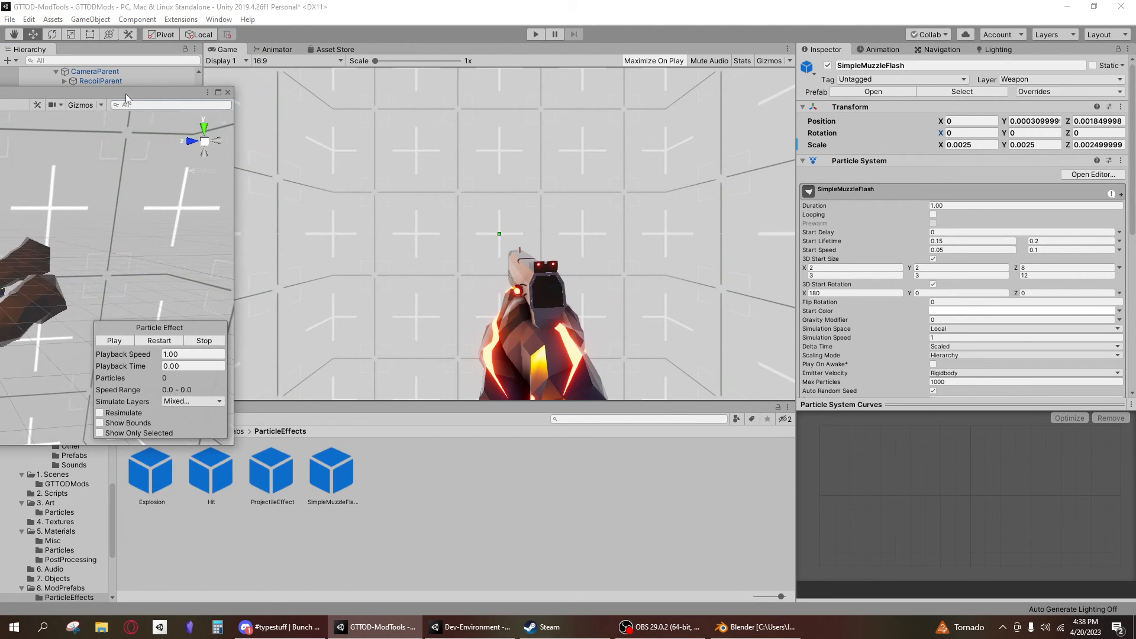
click(158, 342)
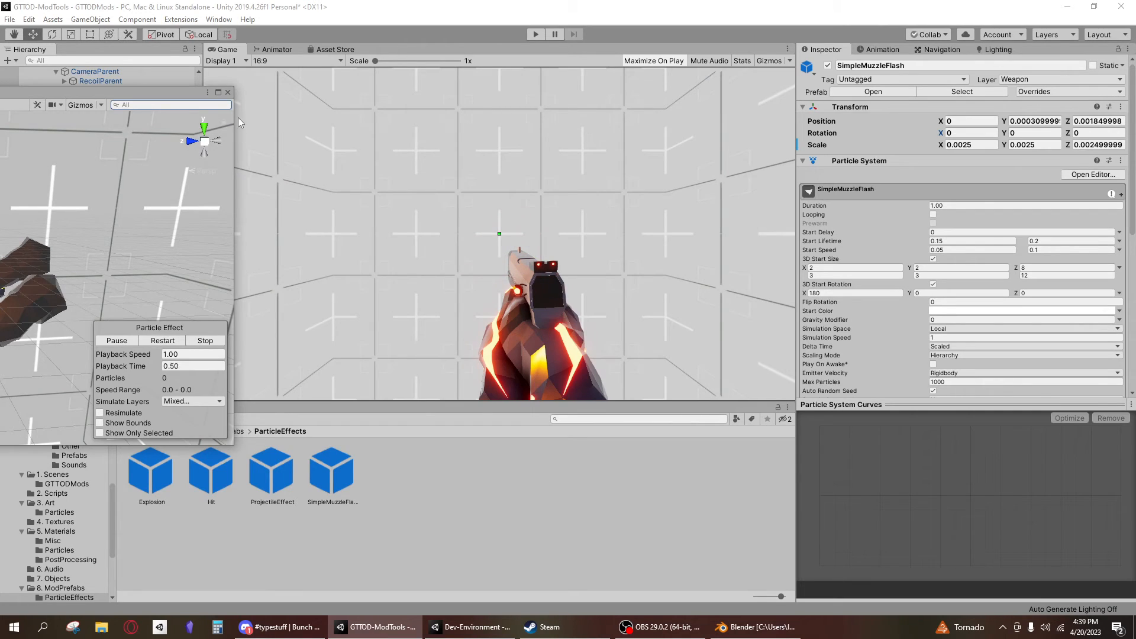
click(228, 92)
click(295, 518)
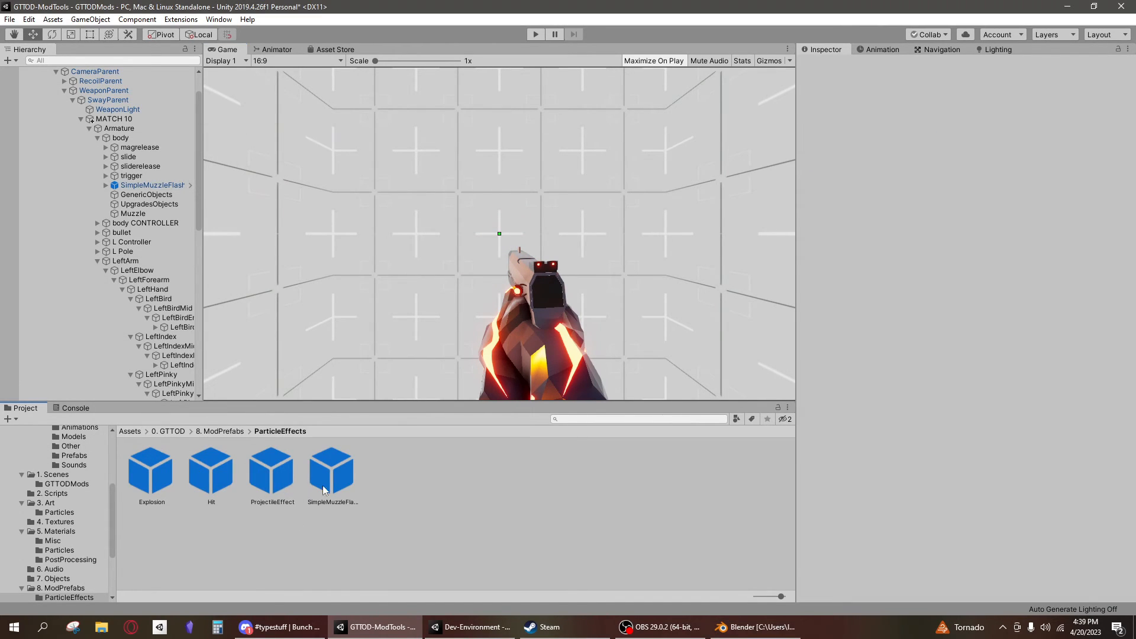
double_click(343, 474)
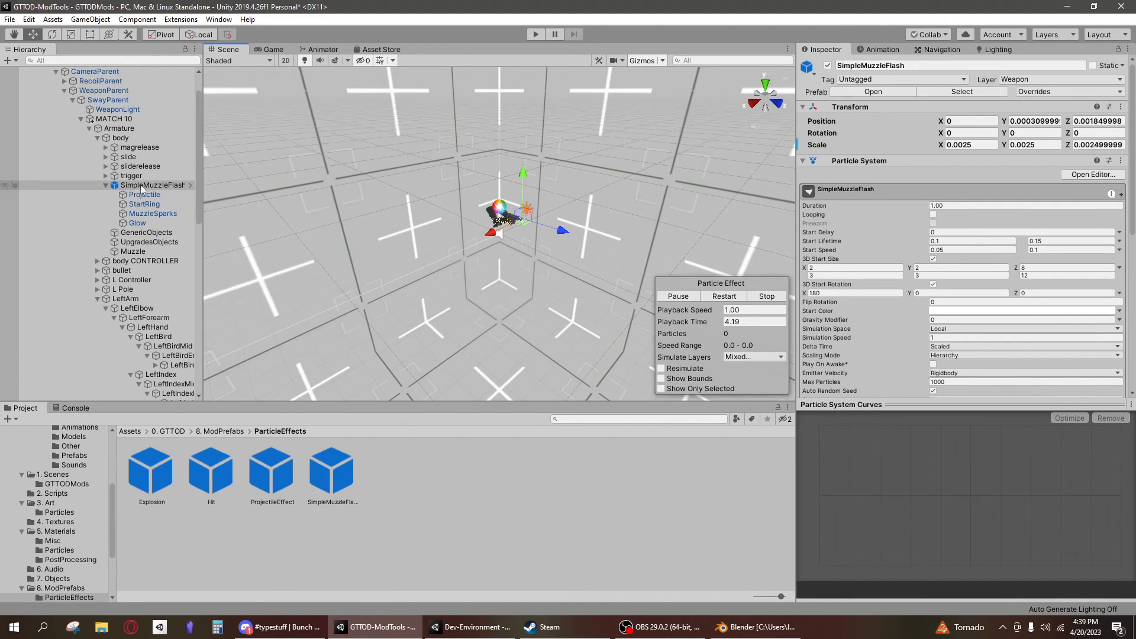
click(104, 186)
click(142, 176)
click(149, 186)
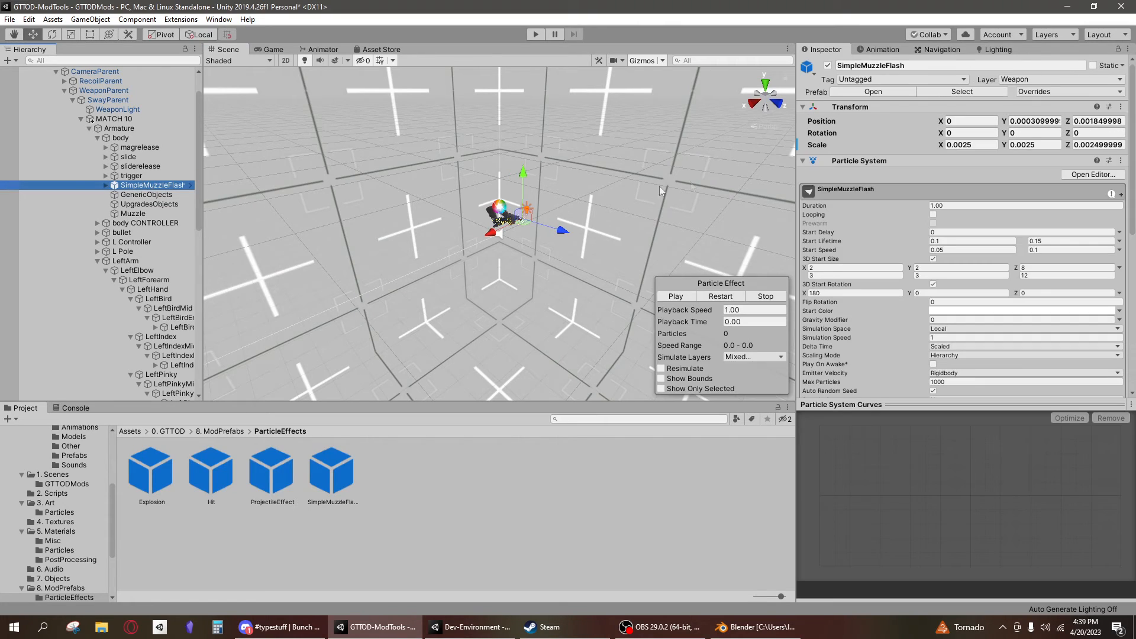
Set the VFX list in MATCH 10's Animation Functions to size 1 and assign SimpleMuzzleFlash to Element 0.
click(113, 119)
scroll(861, 486, down, 5)
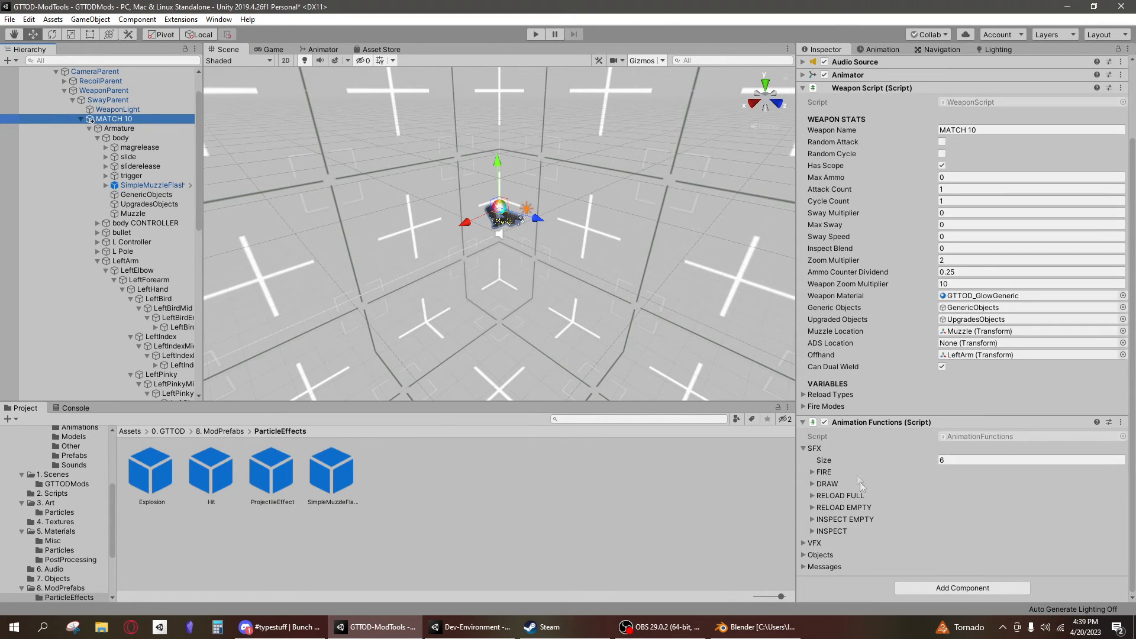
click(816, 450)
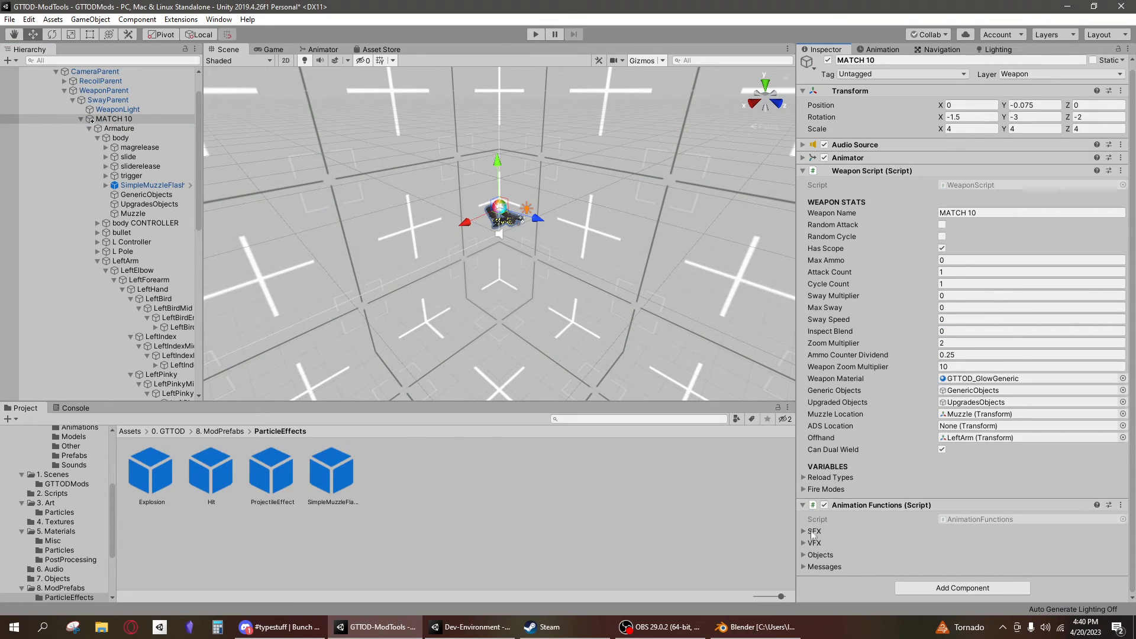
click(814, 543)
scroll(951, 558, down, 2)
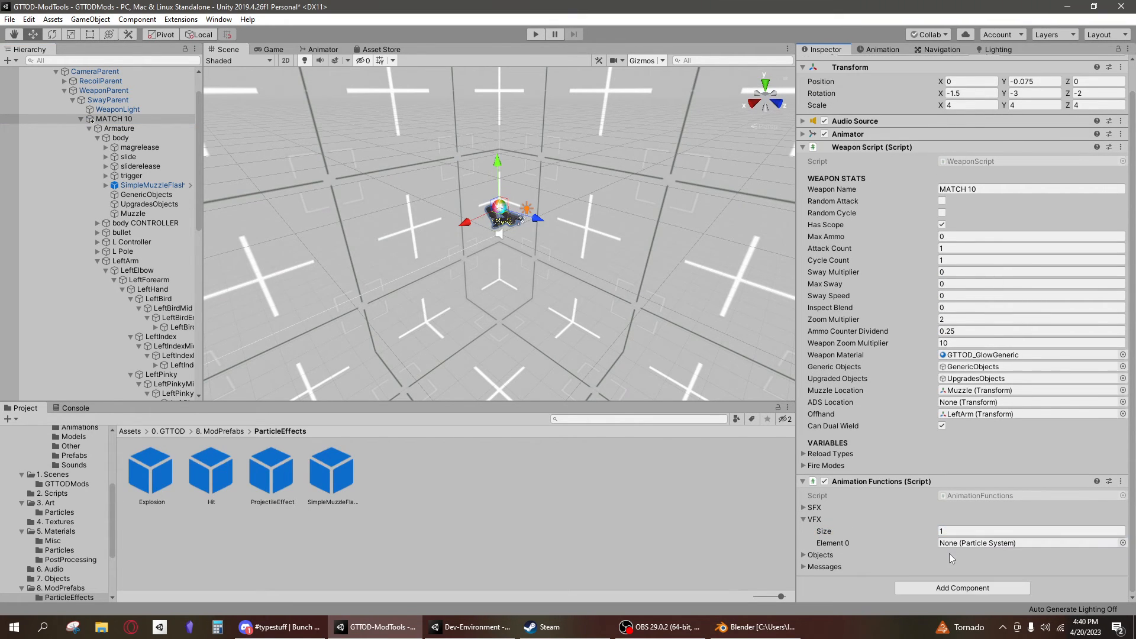
drag(153, 185, 976, 543)
Add an event at the start of the Fire clip calling PlayVisualEffect with Int 0.
click(882, 50)
click(835, 73)
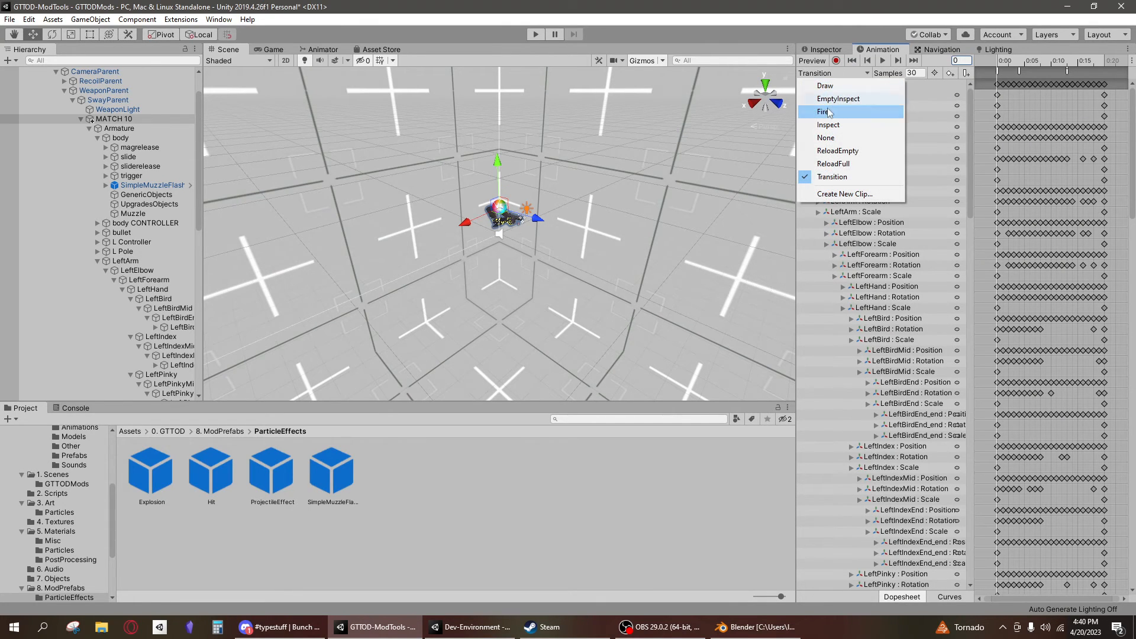
click(831, 106)
click(965, 72)
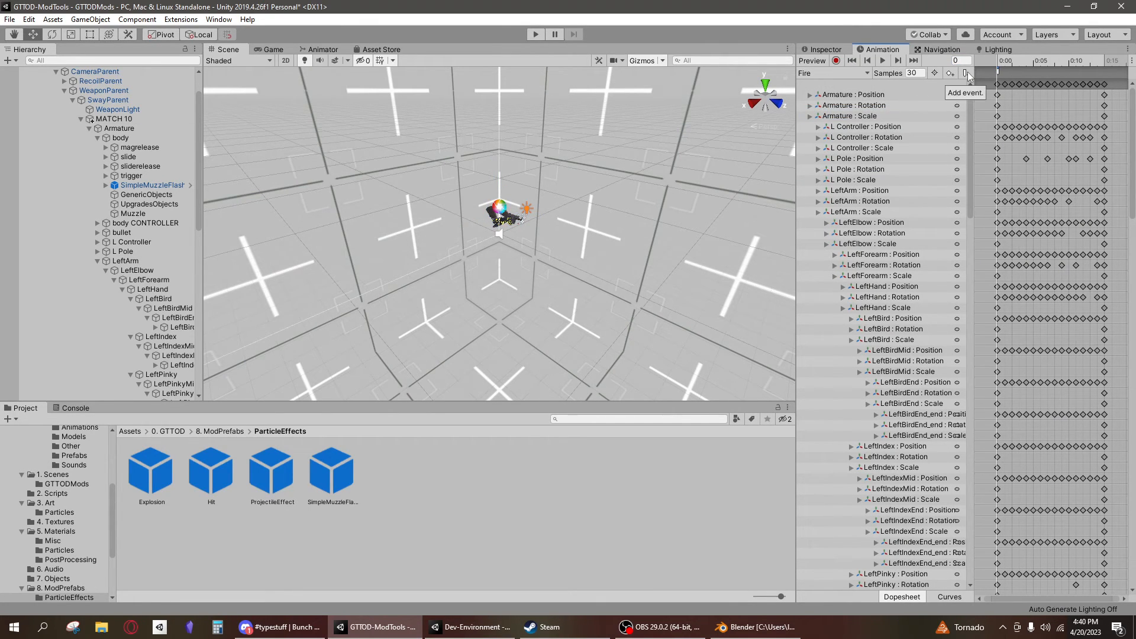
click(826, 49)
click(946, 93)
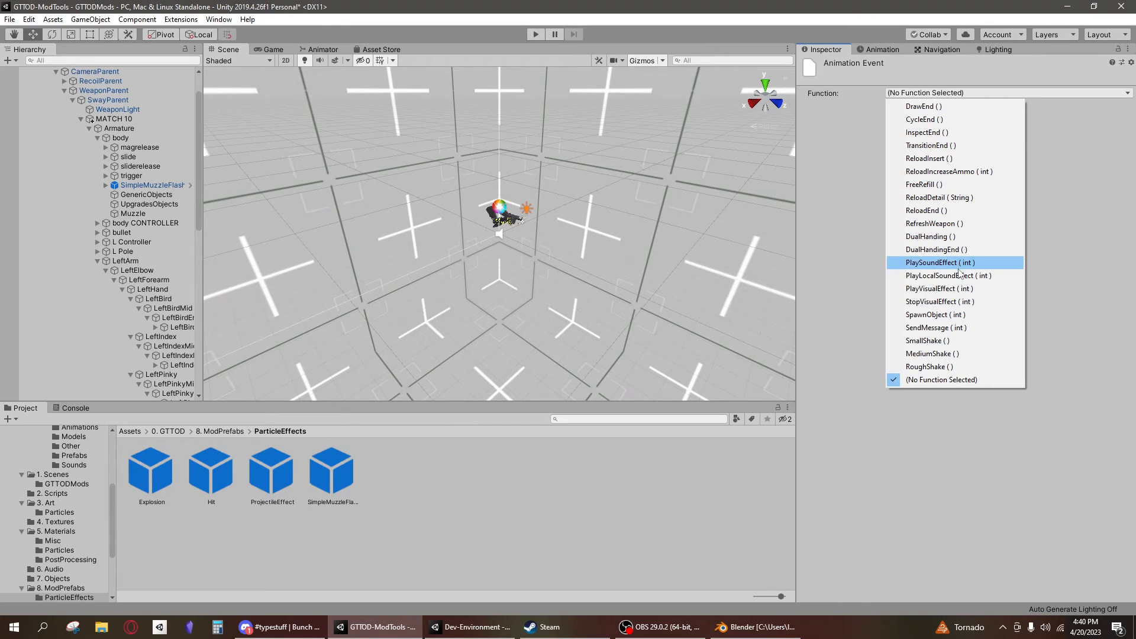
click(963, 290)
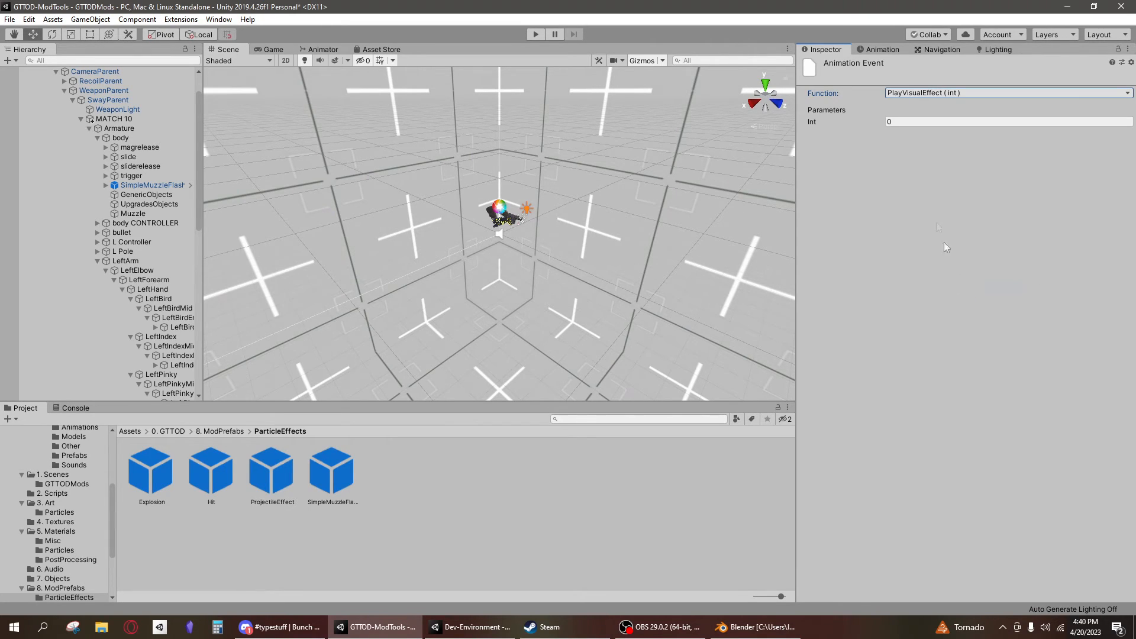
Collapse MATCH 10 in the hierarchy, switch to the Game view and deactivate the MATCH 10 object.
click(879, 49)
scroll(136, 121, up, 2)
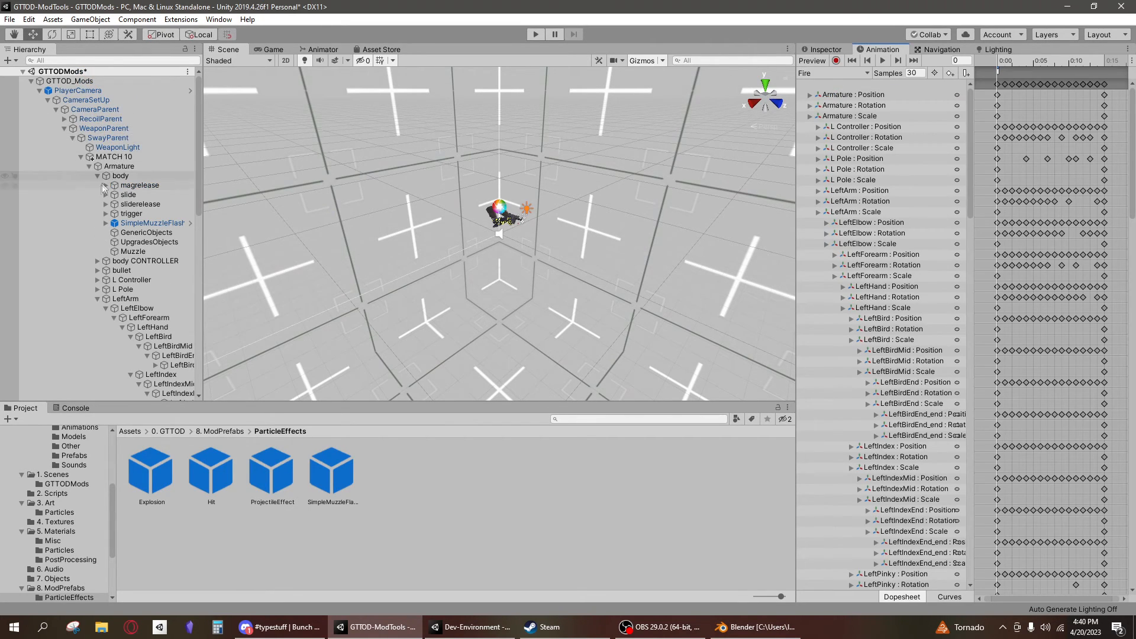
click(81, 157)
click(107, 159)
click(135, 217)
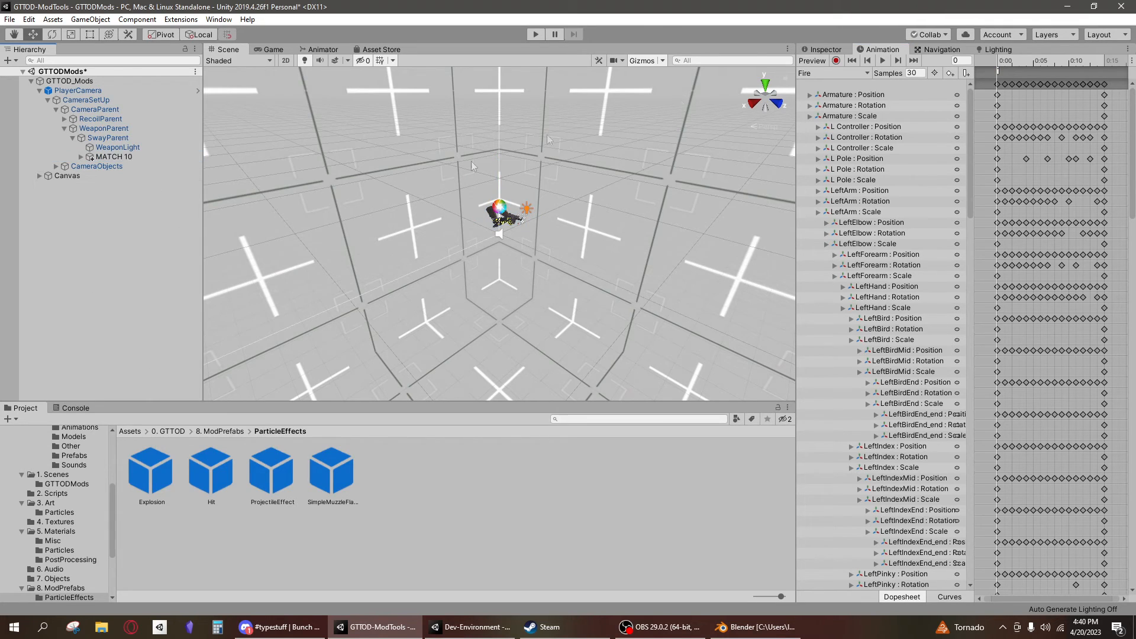
click(829, 50)
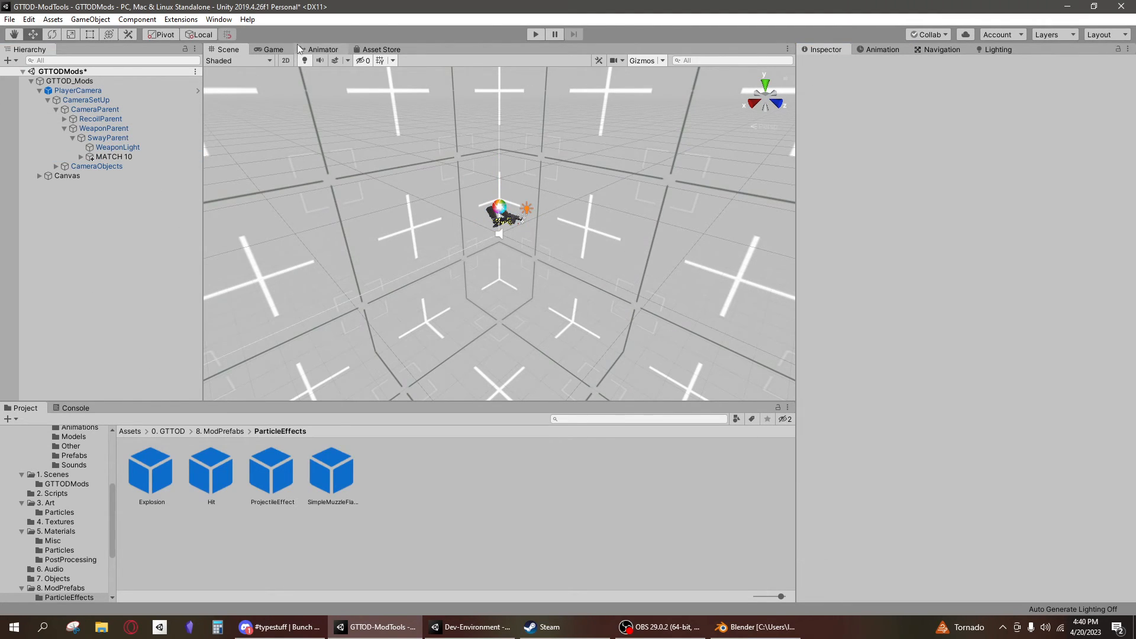
click(275, 49)
click(143, 158)
click(828, 65)
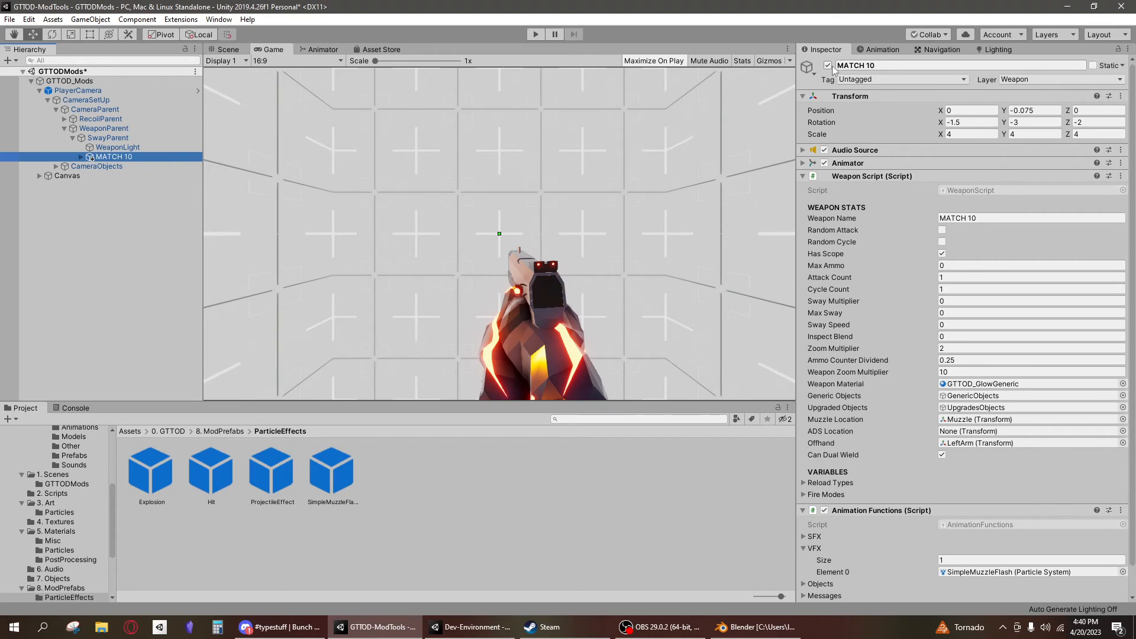
click(386, 502)
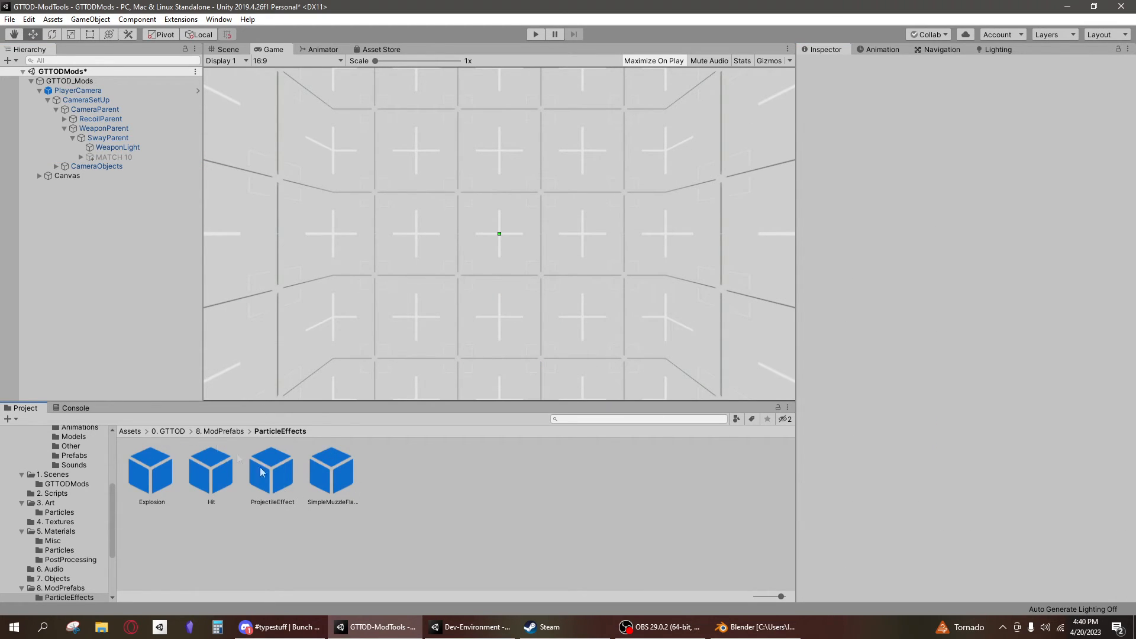
click(645, 616)
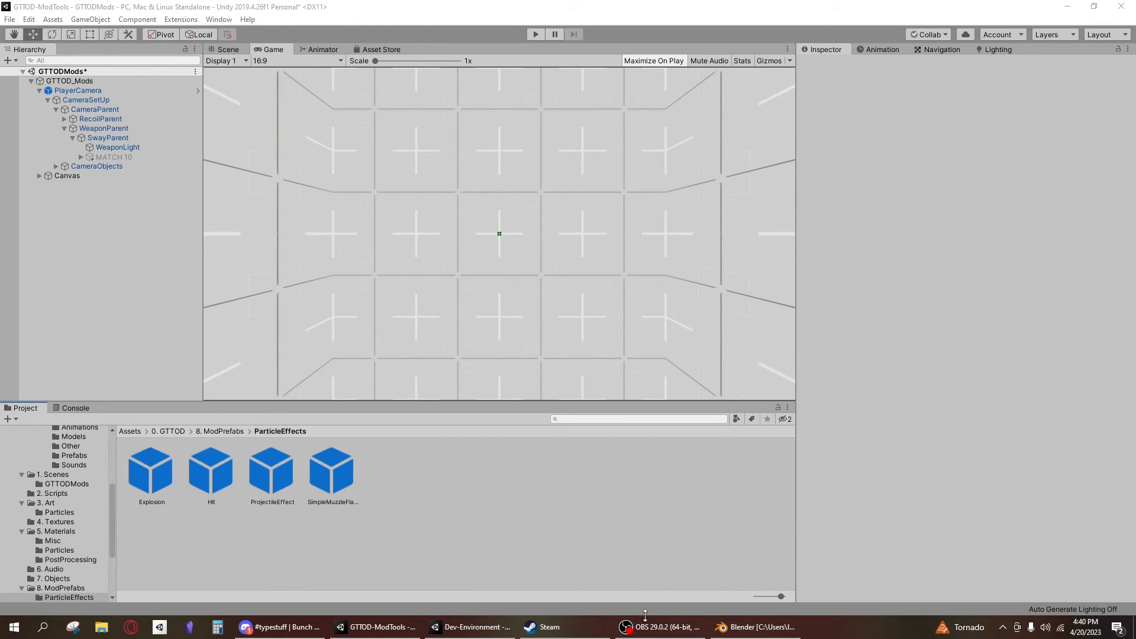
click(176, 257)
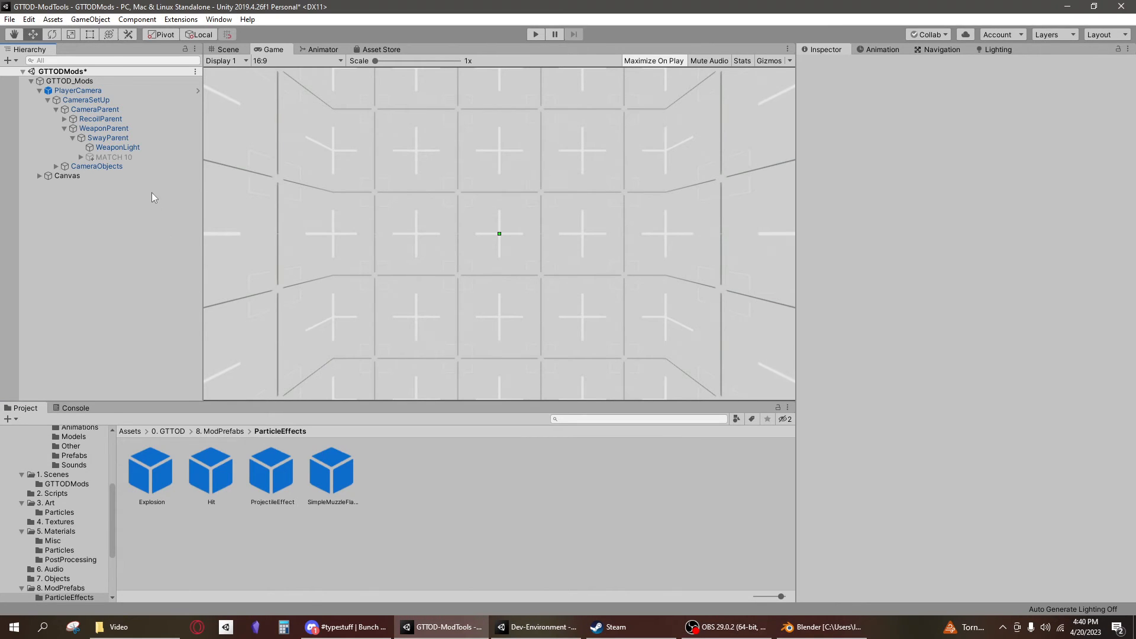
click(142, 158)
click(147, 200)
Open the Objects folder of Match10 inside 0. GTTOD's 0. Mods and 1. WeaponMods folders.
click(176, 435)
double_click(162, 462)
double_click(197, 466)
click(146, 472)
double_click(145, 472)
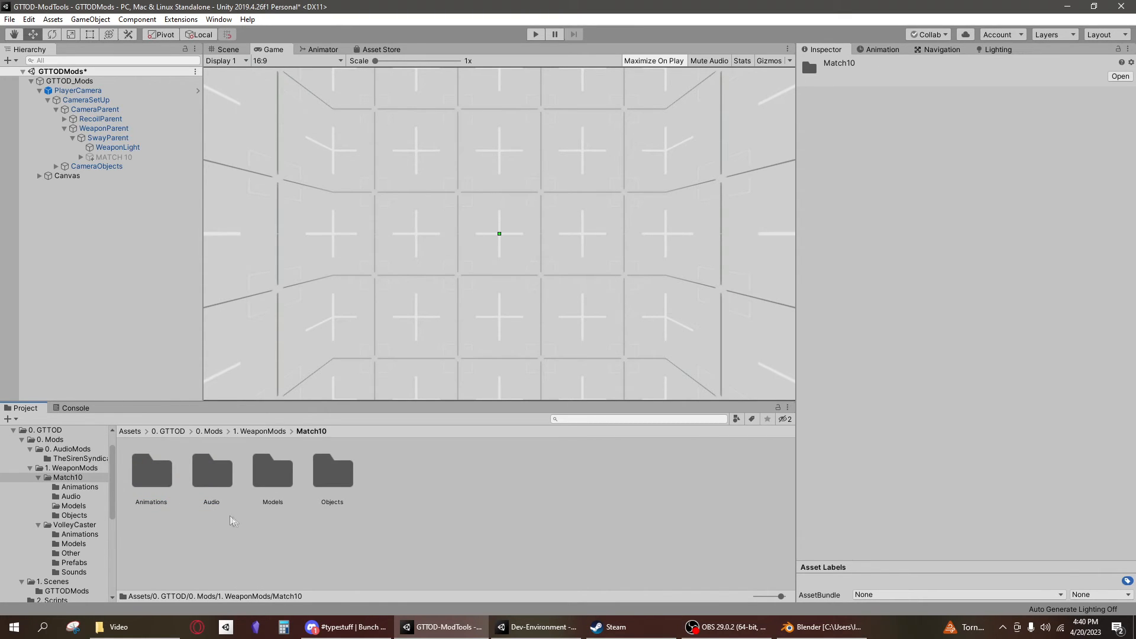
double_click(321, 481)
Delete the WIP_Match10 prefab and make a new prefab from the MATCH 10 object in the Objects folder.
click(152, 483)
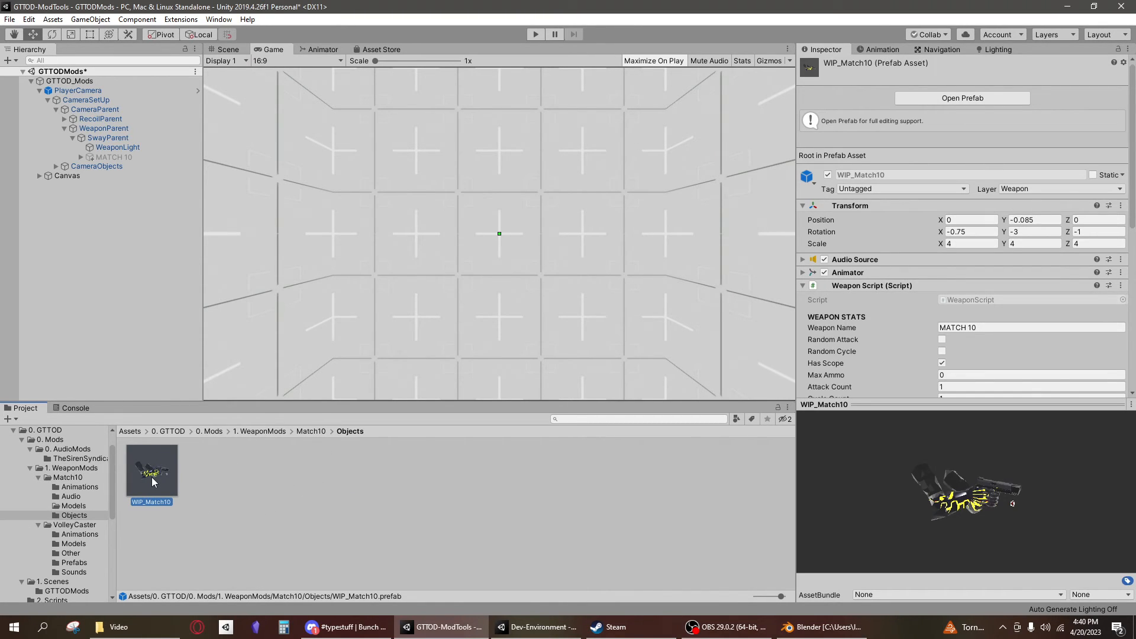
key(Delete)
click(587, 337)
click(103, 157)
drag(103, 157, 223, 475)
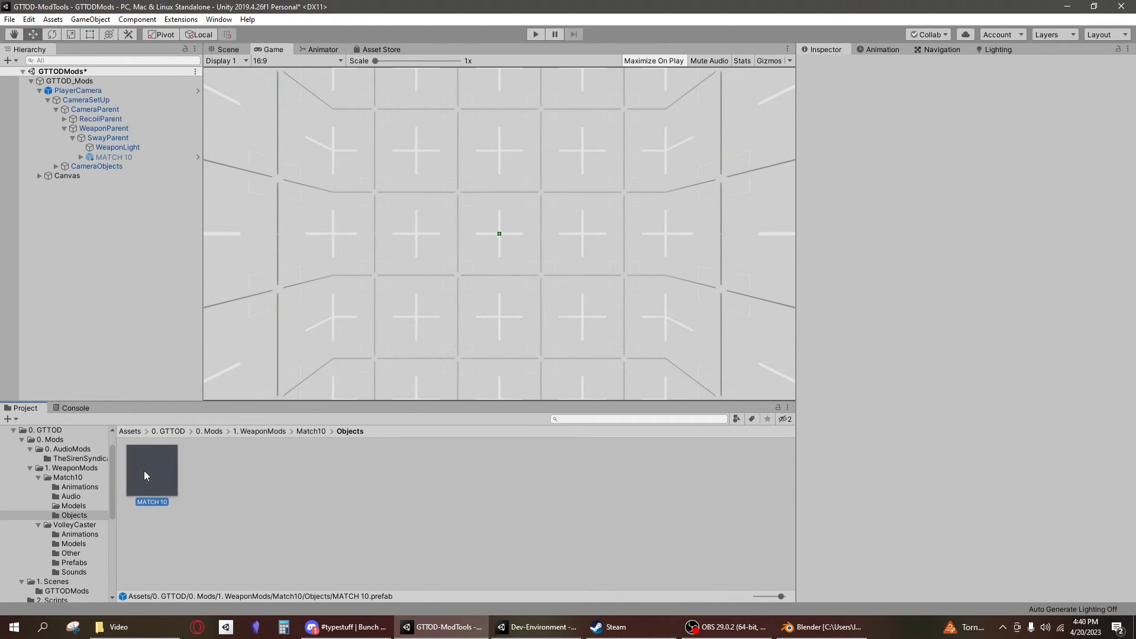
Delete the MATCH 10 instance from the scene hierarchy, keeping its prefab asset, and save the scene.
click(134, 156)
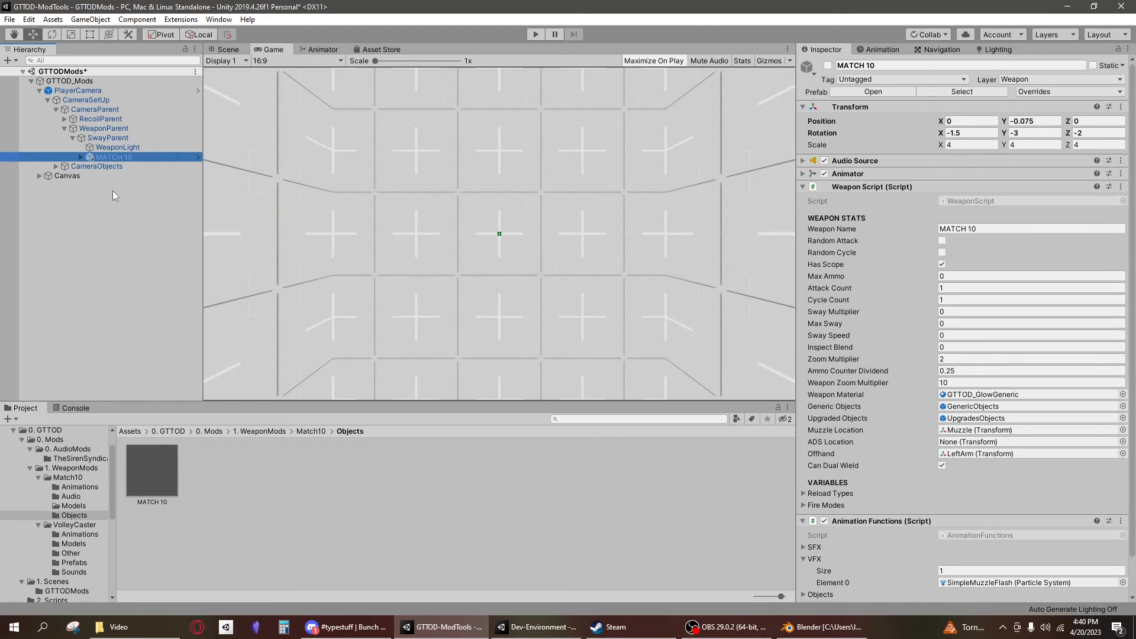
scroll(911, 365, down, 2)
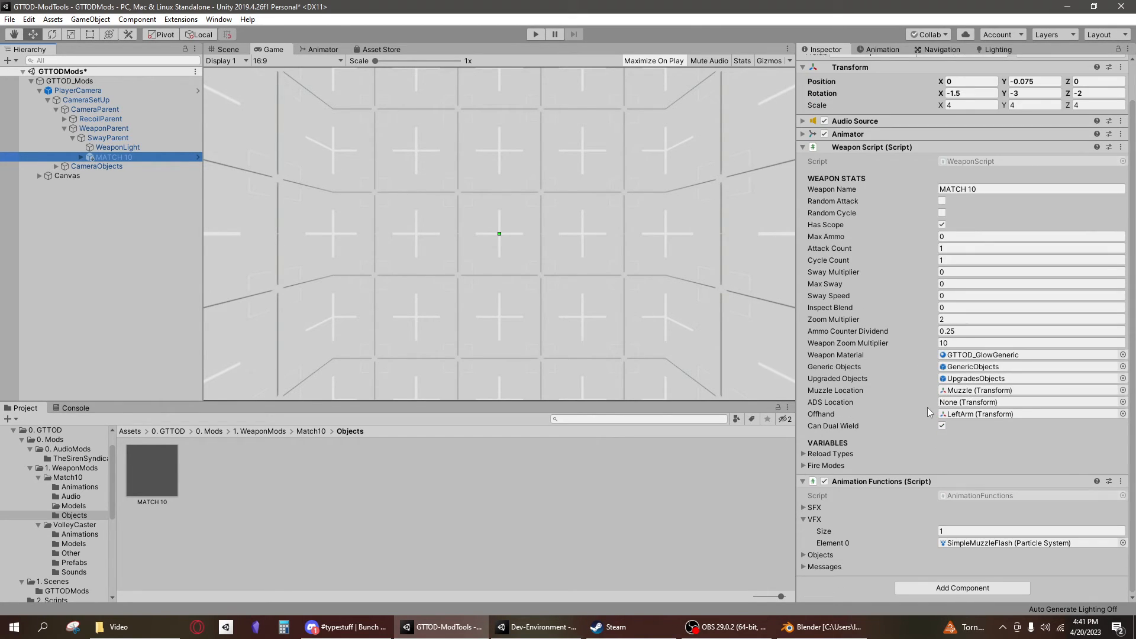
click(126, 191)
click(137, 157)
key(Delete)
click(154, 468)
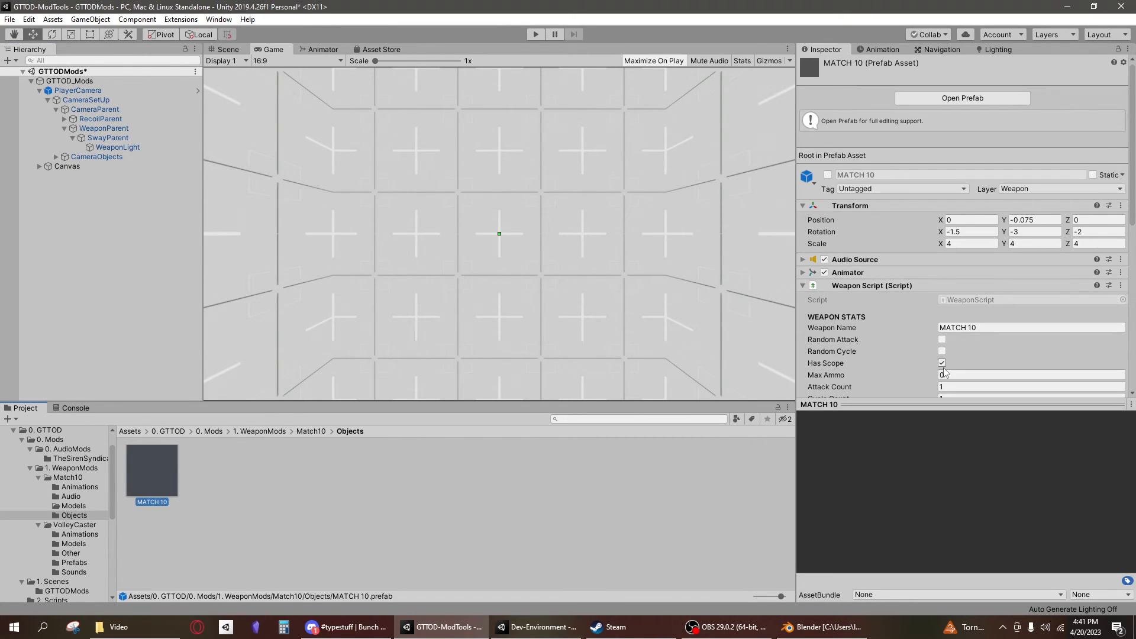
click(31, 232)
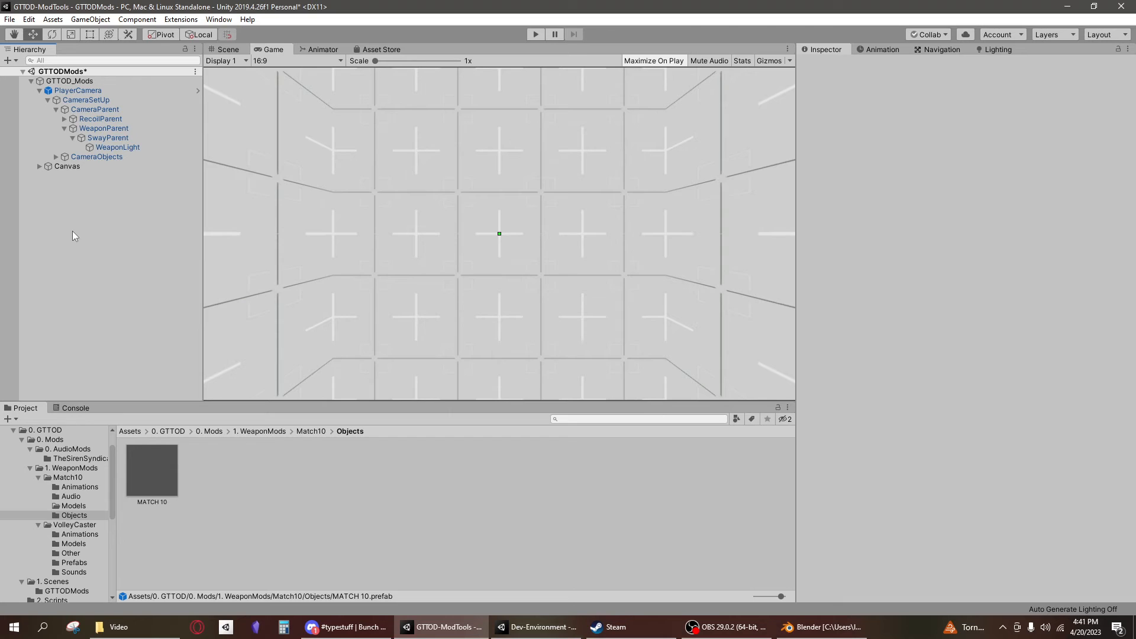
Create an empty GameObject at the scene root, name it match_10.weapon and save the scene.
right_click(88, 198)
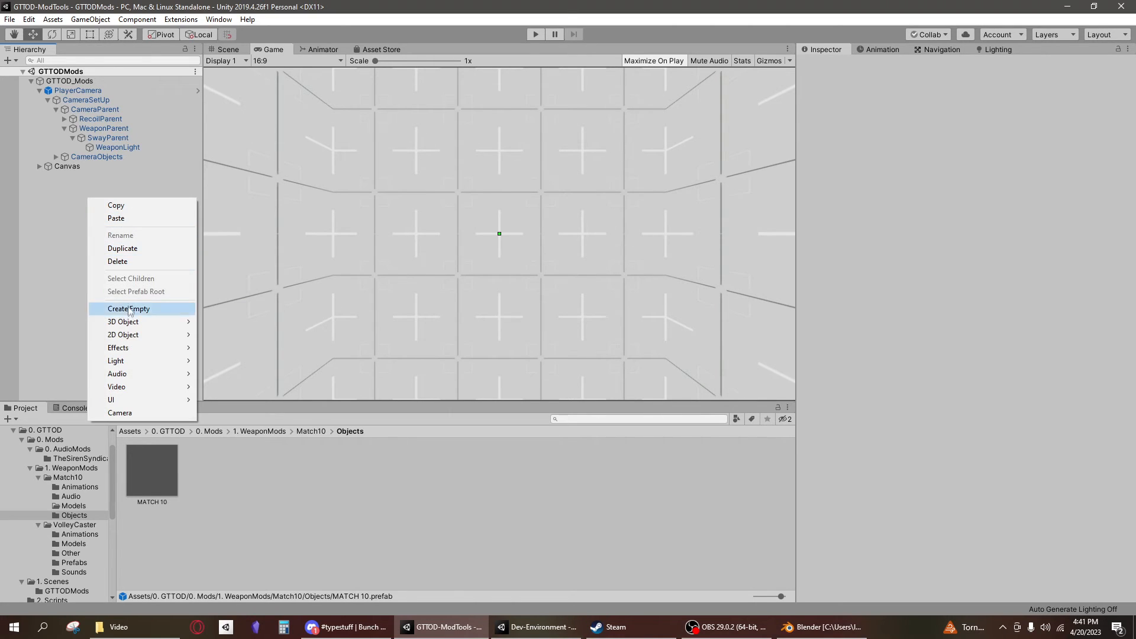
click(129, 308)
right_click(836, 104)
click(885, 65)
text(M)
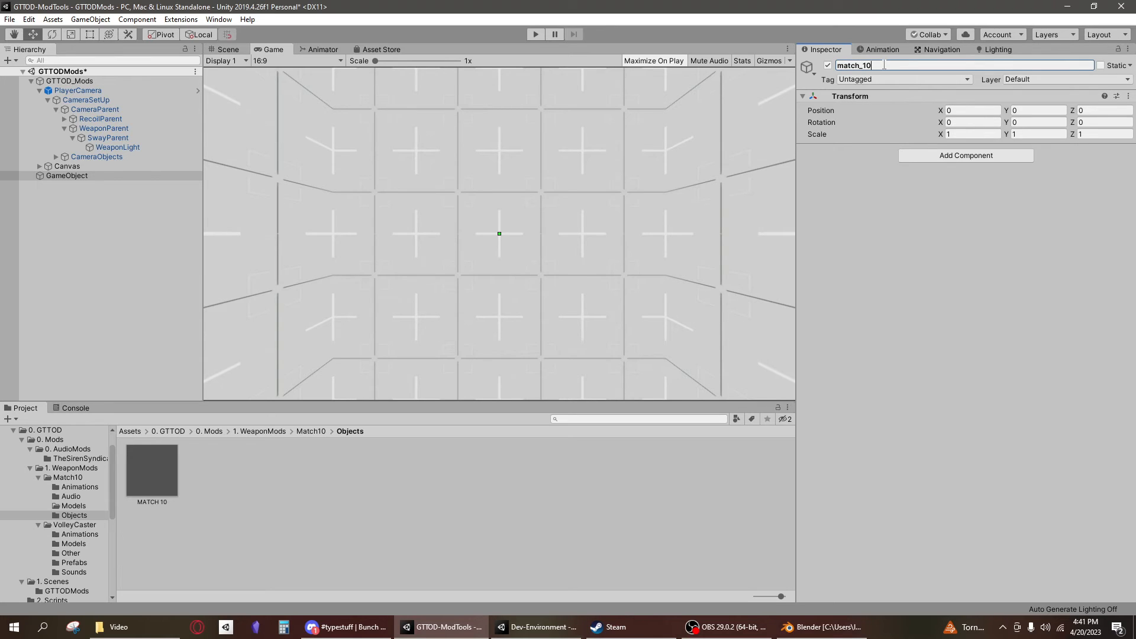
key(Return)
key(ctrl+s)
Add the GTTOD_Mod script component to match_10.weapon.
click(98, 167)
click(112, 176)
click(952, 157)
text(GTTOD_MO)
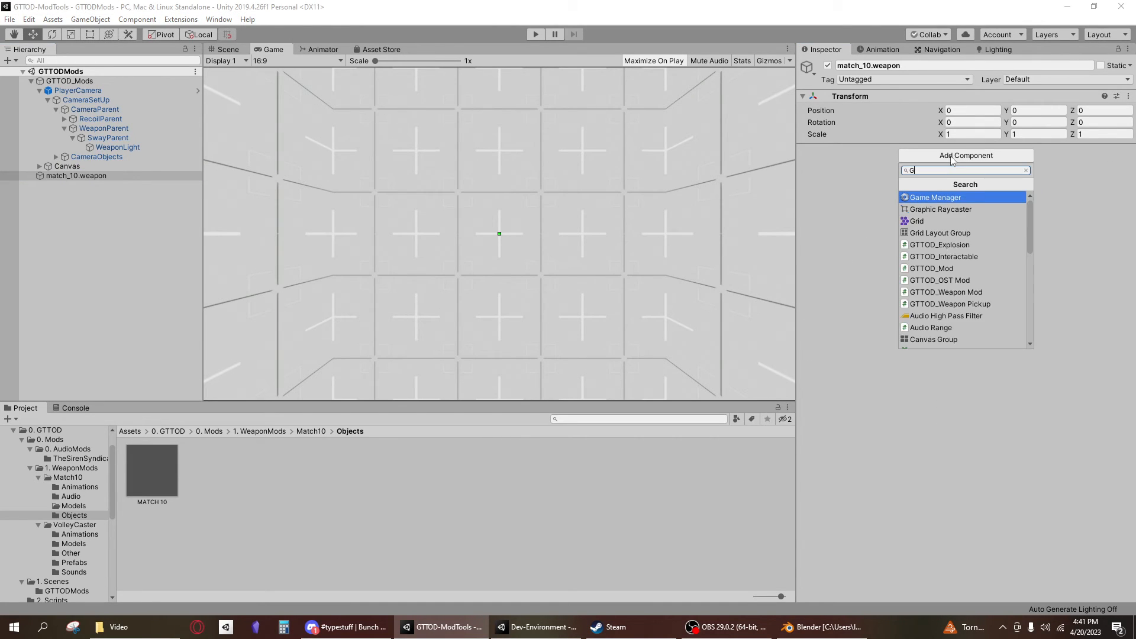
key(Return)
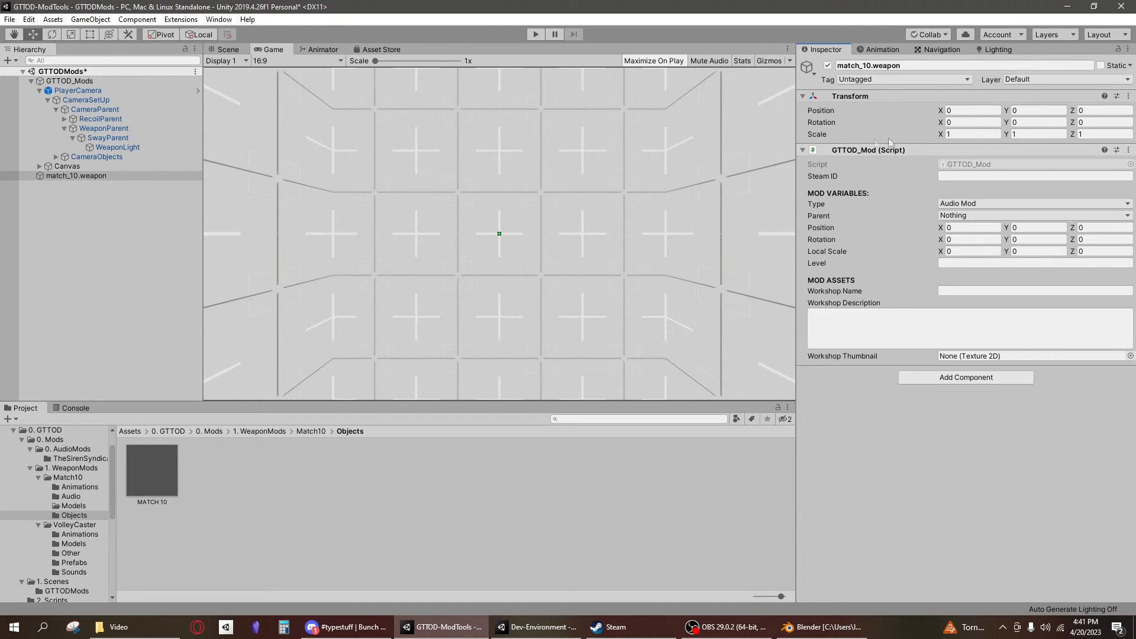
Add the GTTOD_Weapon Mod script component to match_10.weapon.
click(925, 380)
text(GTTOD)
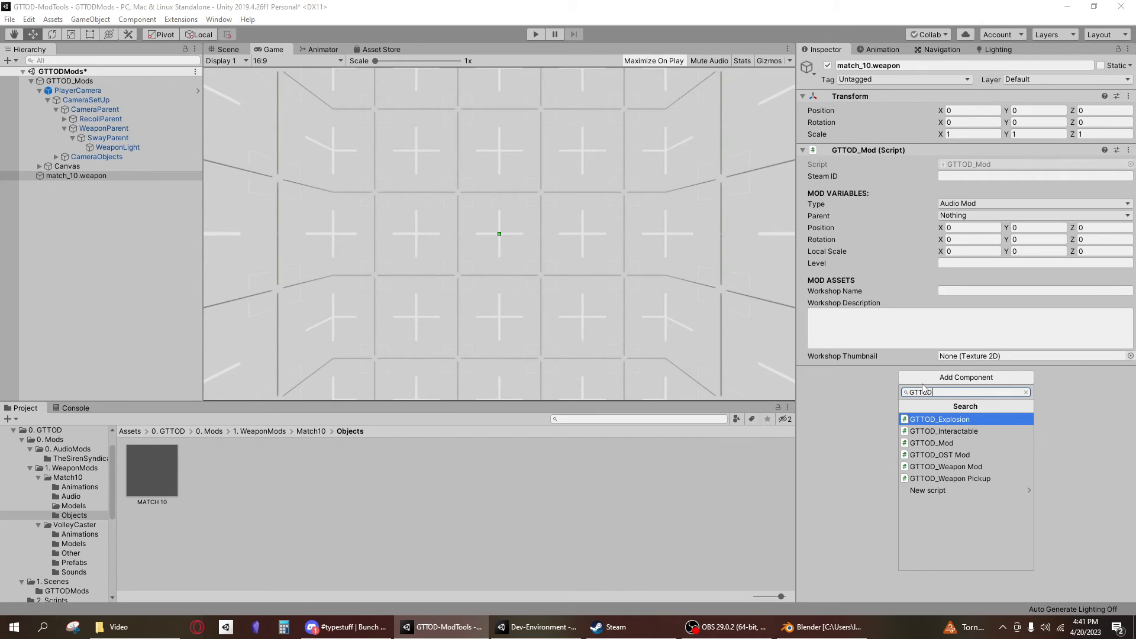
key(Down)
key(Down)
key(Down)
key(Down)
key(Return)
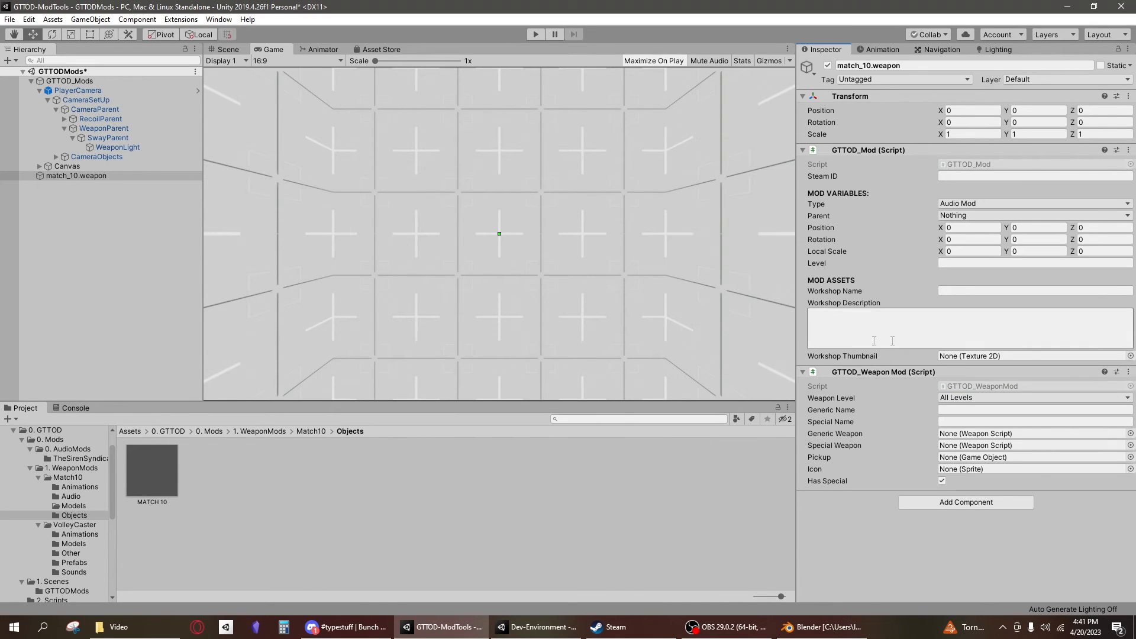
Create another empty GameObject at the scene root below match_10.weapon.
right_click(64, 244)
right_click(91, 256)
right_click(92, 256)
click(132, 368)
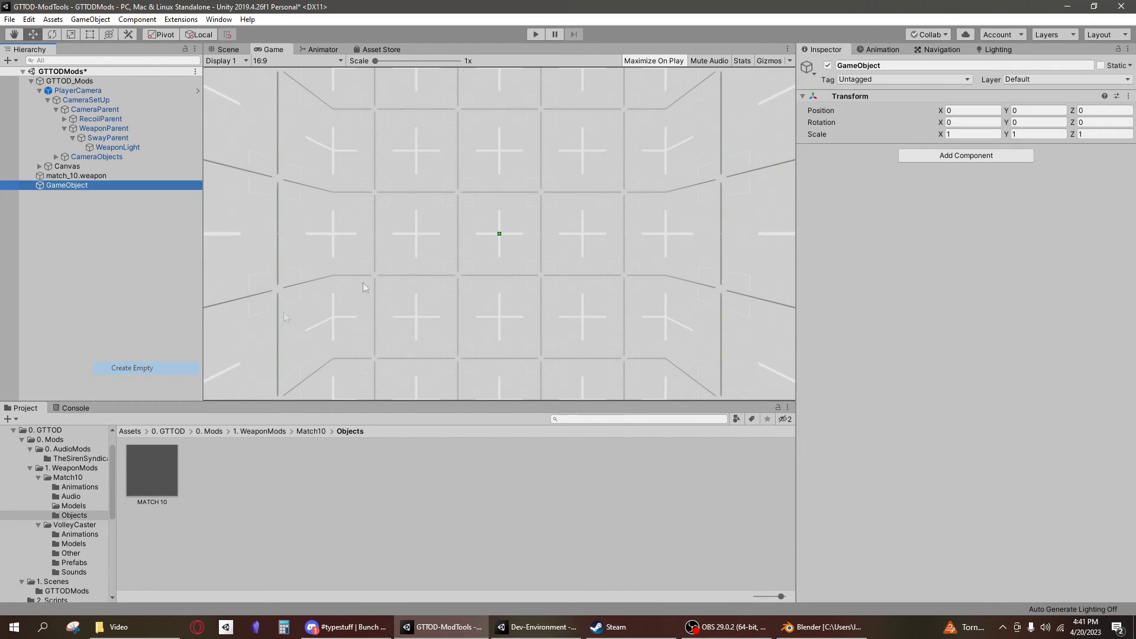
Name the new empty object Match10Pickup and add the GTTOD_Interactable and GTTOD_Weapon Pickup script components to it.
click(890, 65)
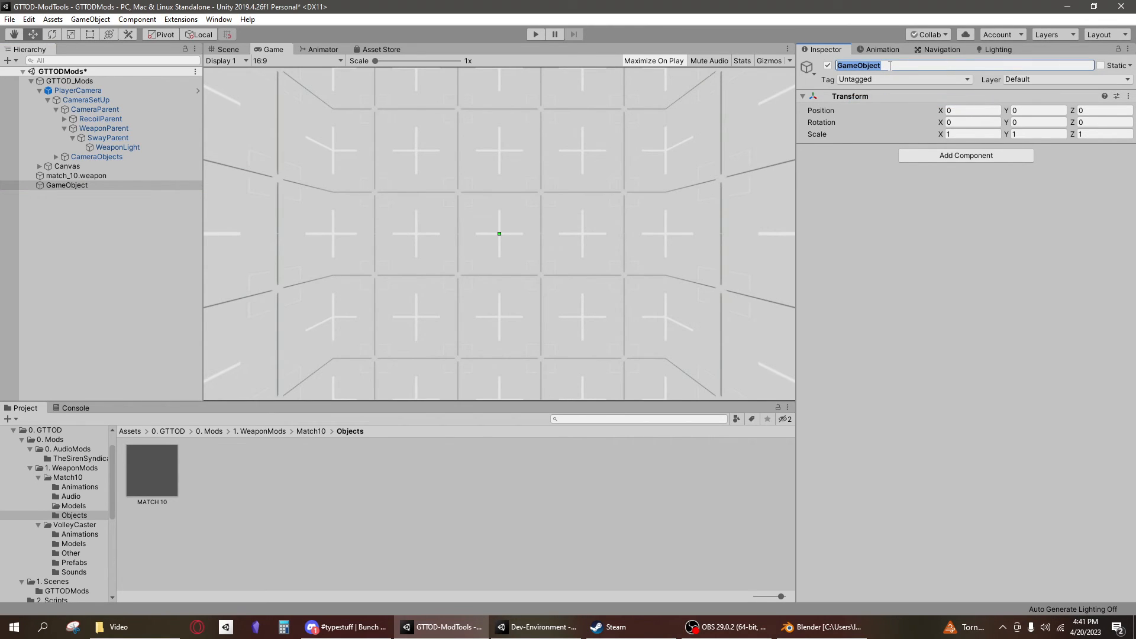
text(Match10Pickup)
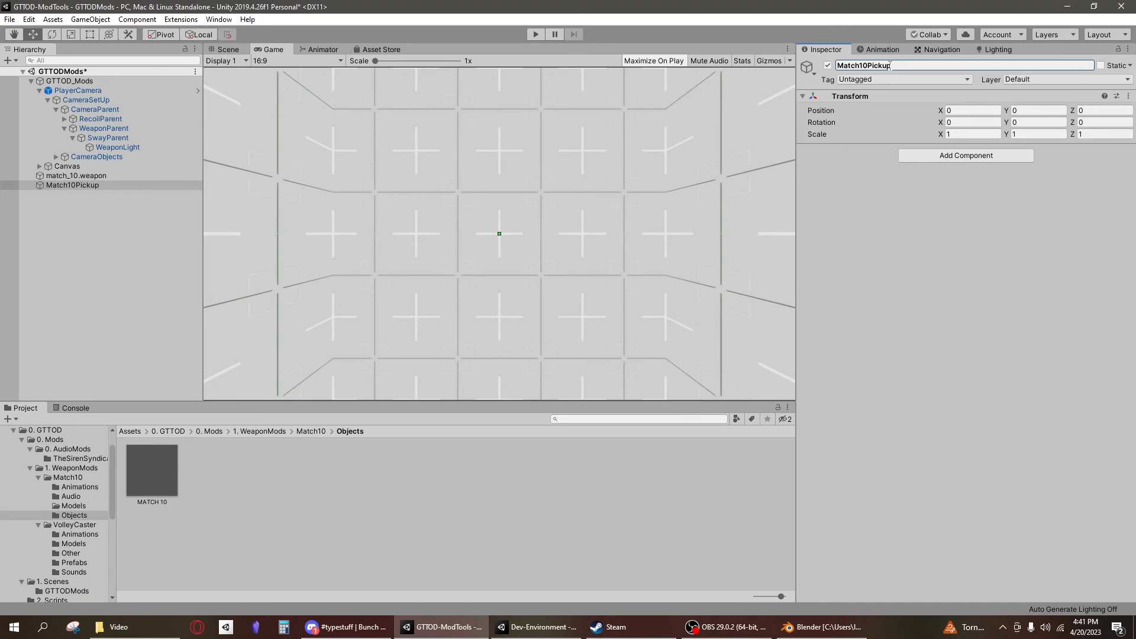
click(938, 156)
click(947, 210)
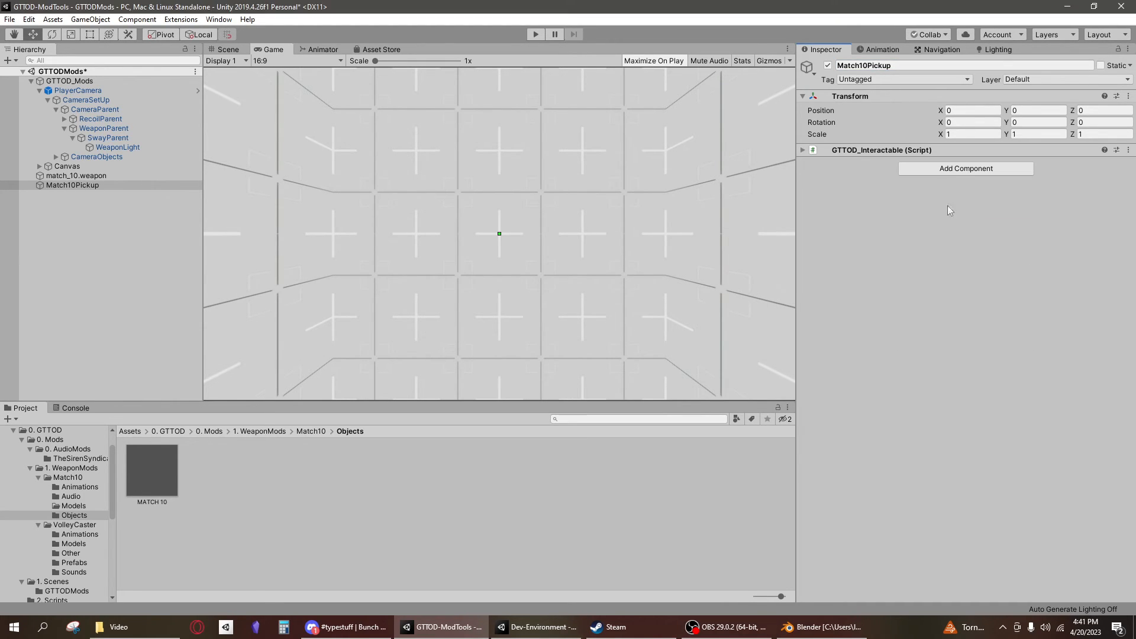
click(955, 169)
click(983, 269)
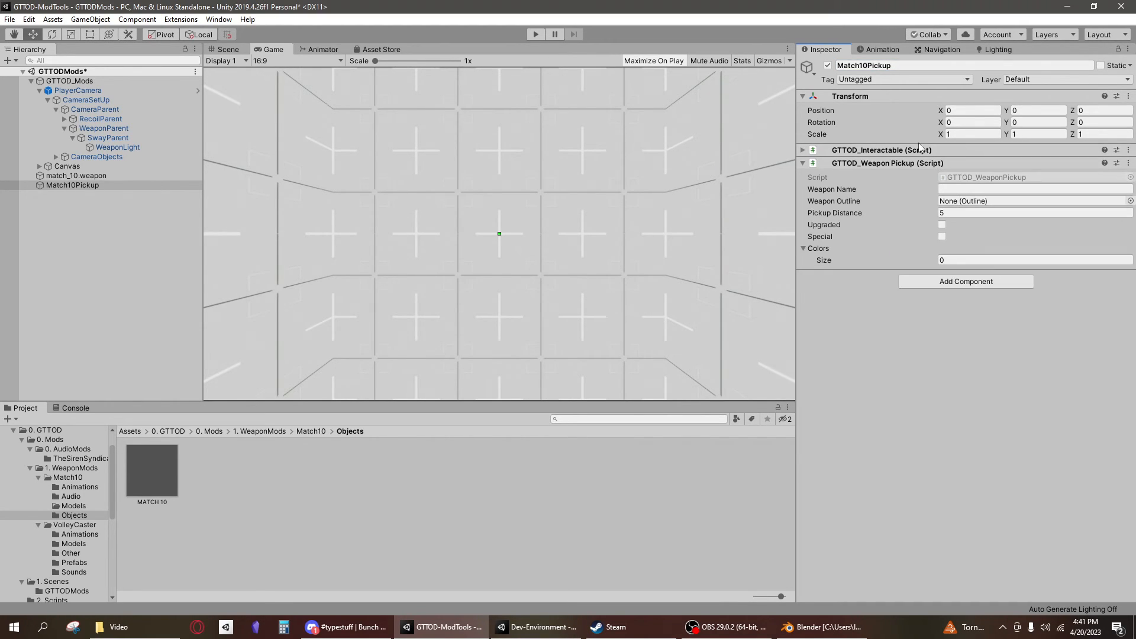
Set the weapon name in Match10Pickup's GTTOD_Weapon Pickup script to MATCH 10.
click(869, 151)
click(837, 177)
click(837, 176)
click(876, 151)
click(965, 188)
click(964, 188)
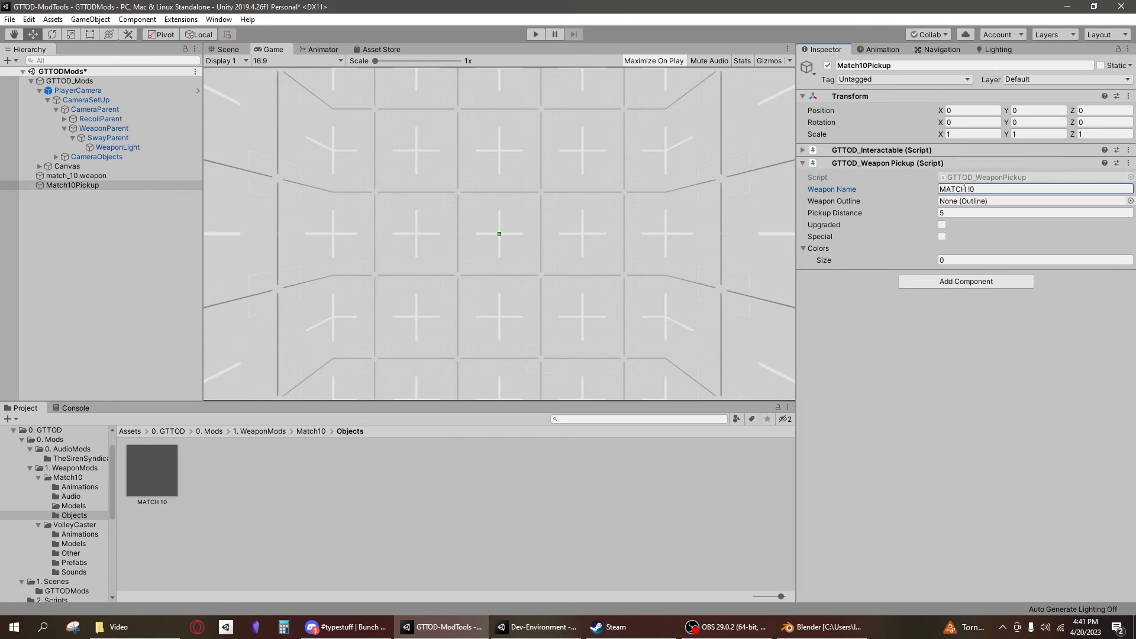
triple_click(999, 190)
click(943, 319)
click(978, 189)
key(Right)
key(Left)
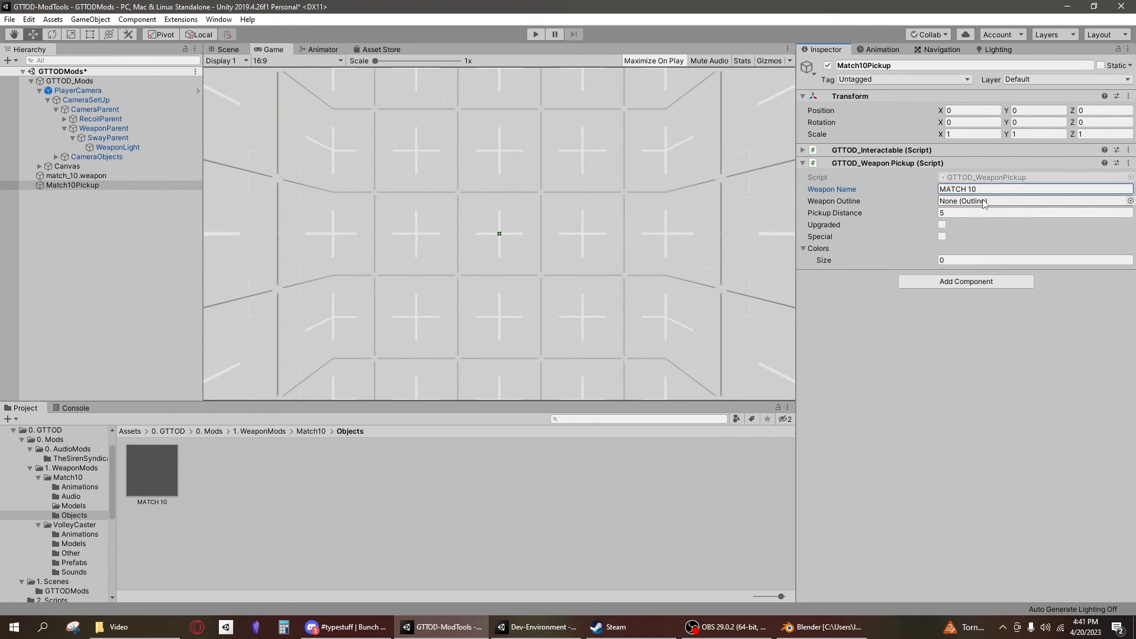
click(978, 189)
Open the MATCH 10 prefab to check its weapon name, and return to Match10Pickup in the scene.
click(226, 496)
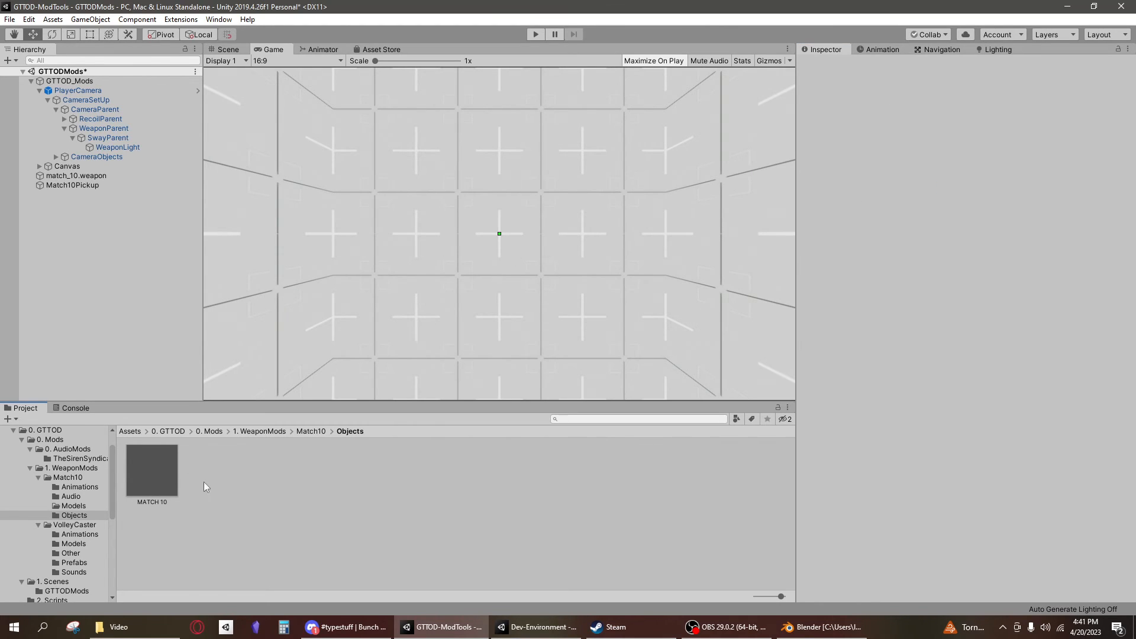
double_click(152, 473)
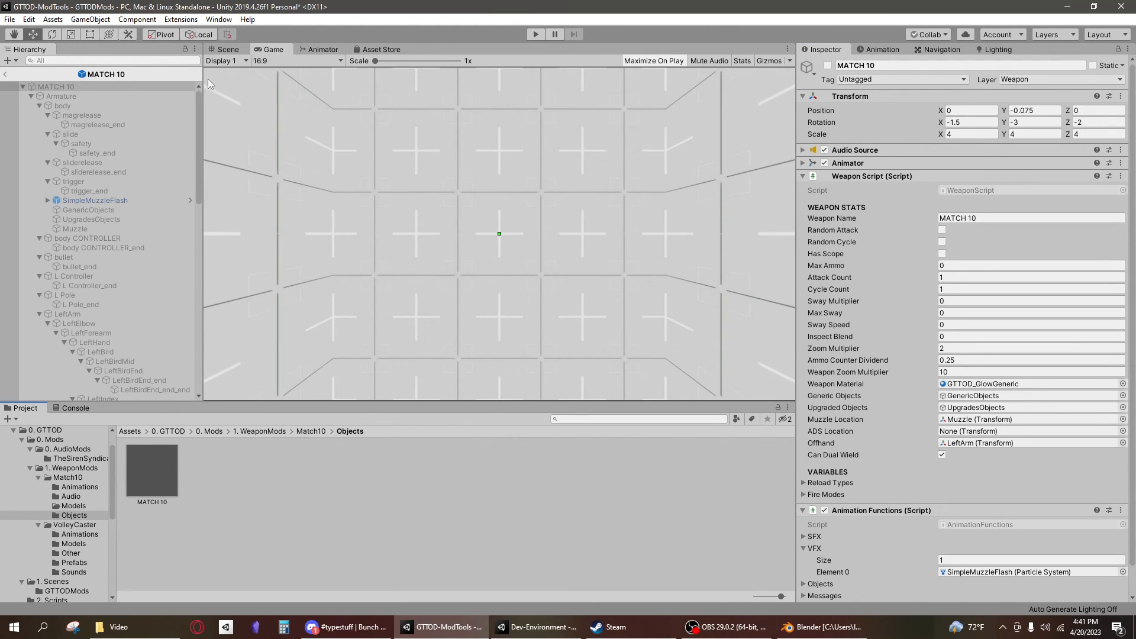
click(5, 74)
click(105, 186)
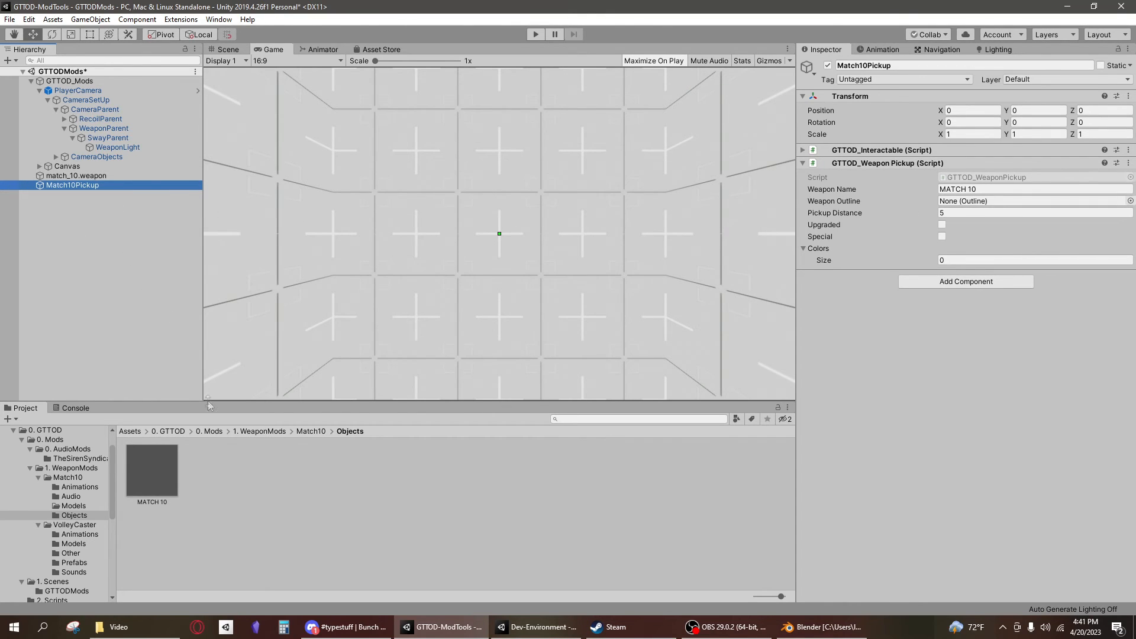
Place the PickupModel asset from the Match10 Models folder under Match10Pickup as its child.
click(310, 431)
click(273, 480)
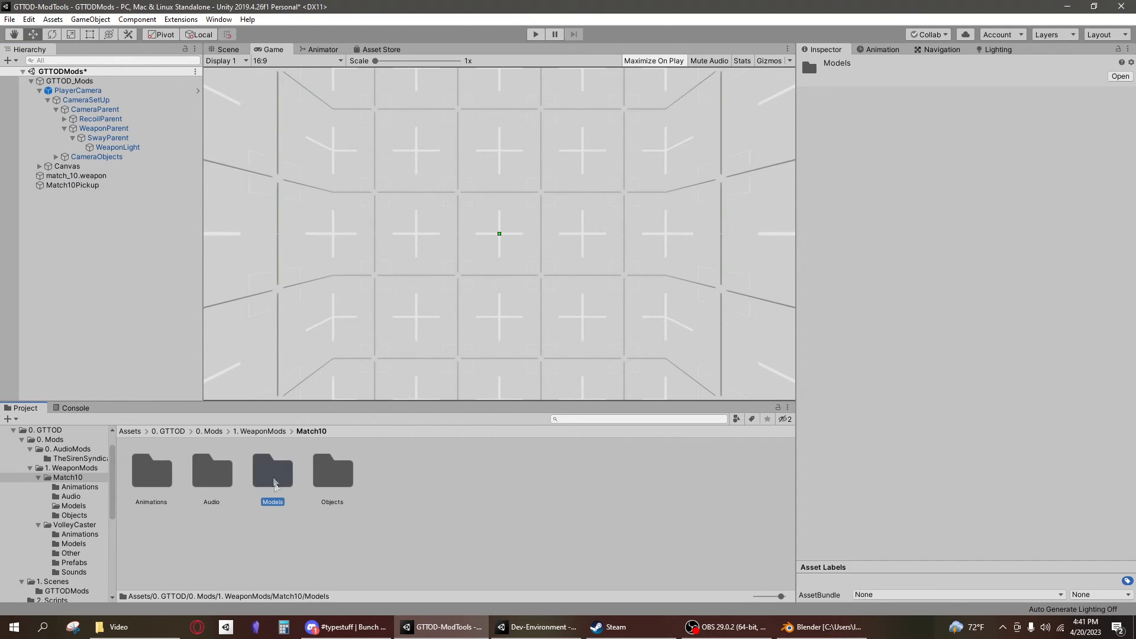
double_click(273, 473)
drag(212, 471, 76, 187)
Set Match10Pickup's position to X -0.5, Y 2 and Z 1.
click(72, 186)
click(1038, 110)
text(2)
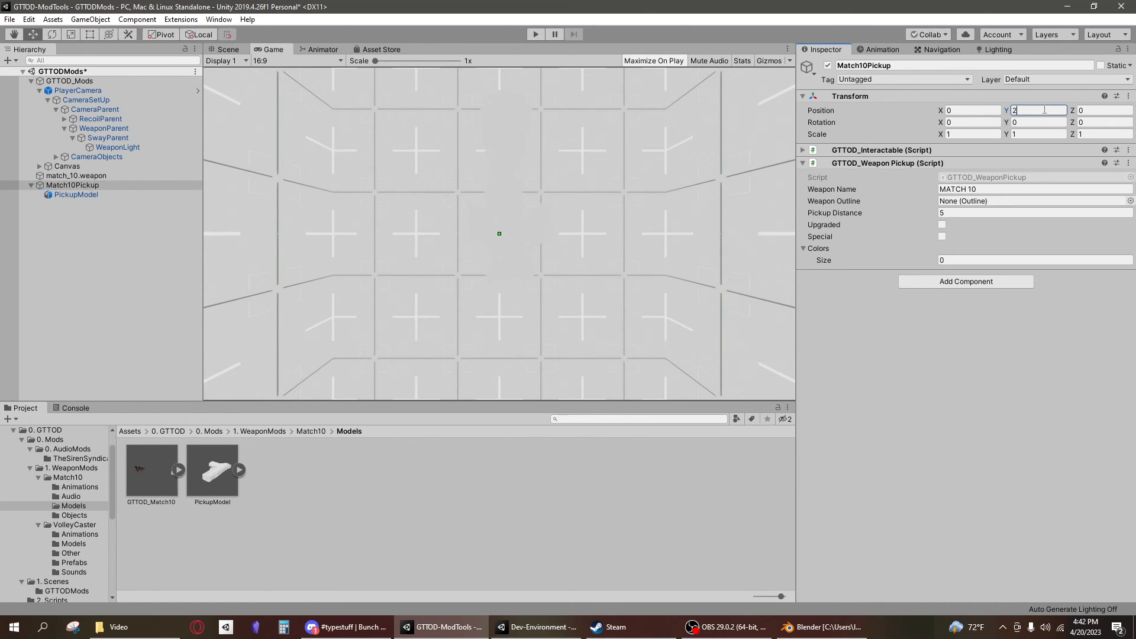
key(Tab)
text(1)
click(993, 111)
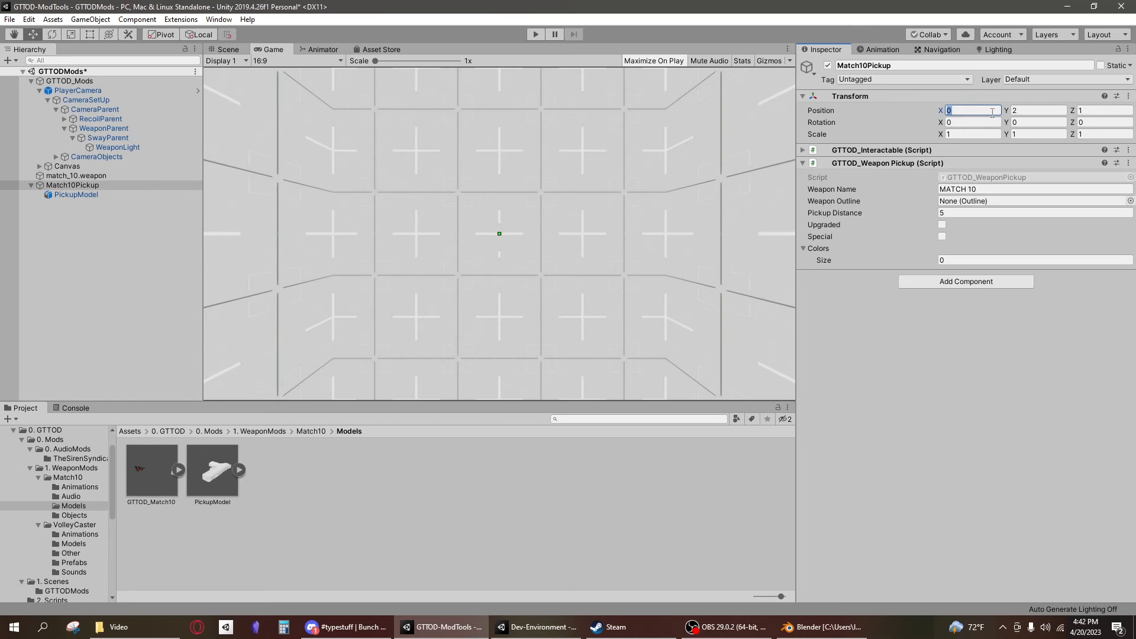
Assign the GTTOD_WeaponLight material to PickupModel's mesh renderer.
click(76, 194)
click(1130, 228)
text(weaponl)
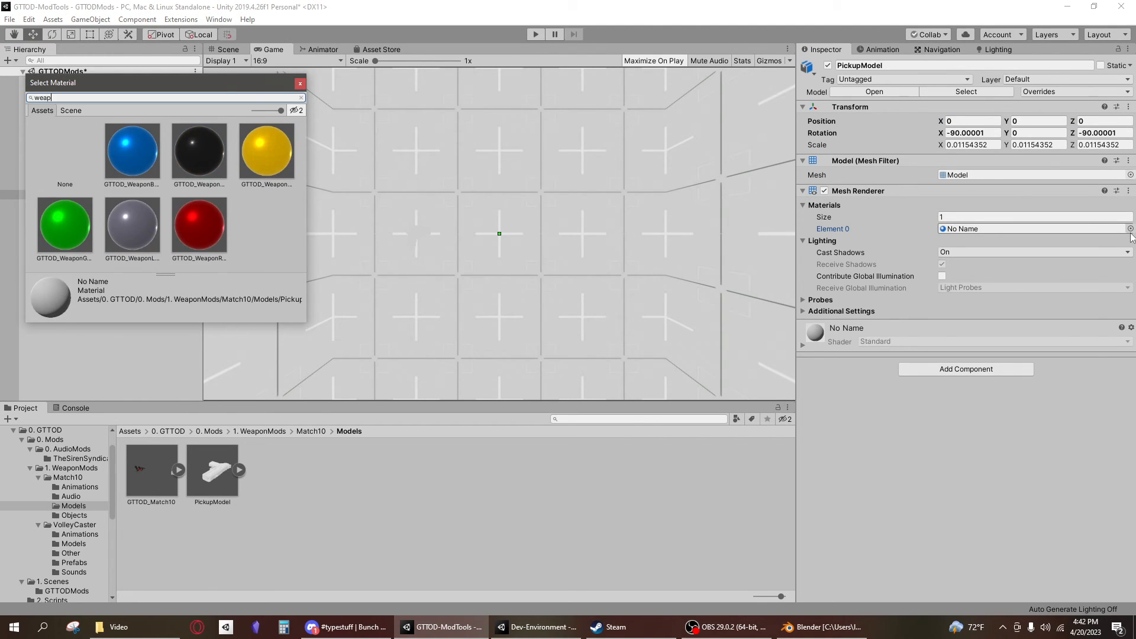
click(140, 151)
click(123, 247)
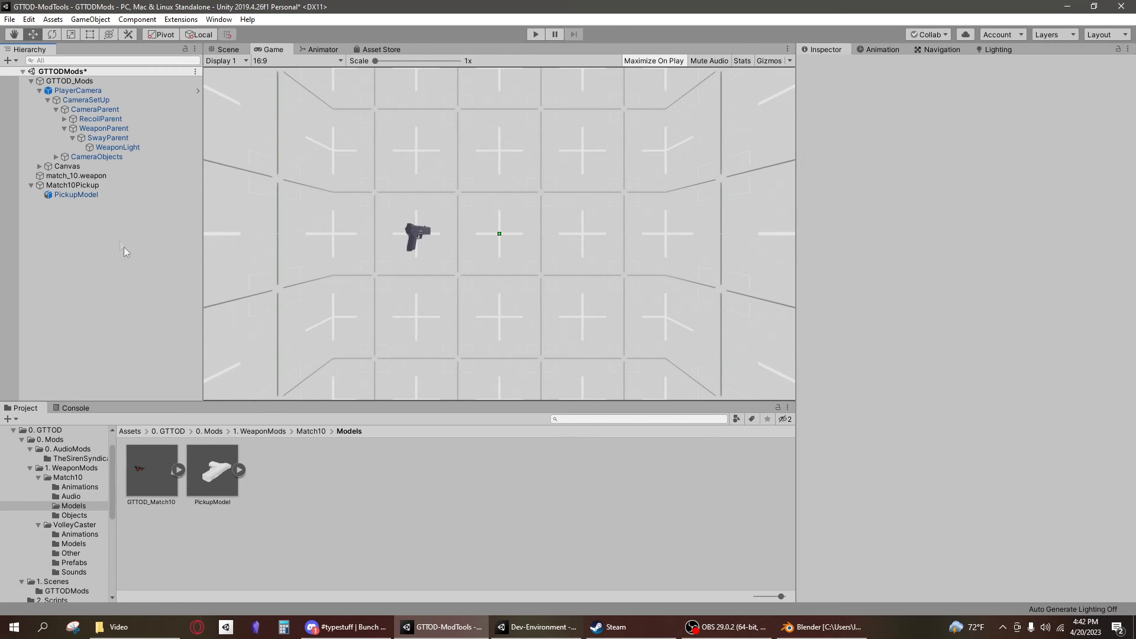
Set PickupModel's Y rotation to 90.
click(107, 193)
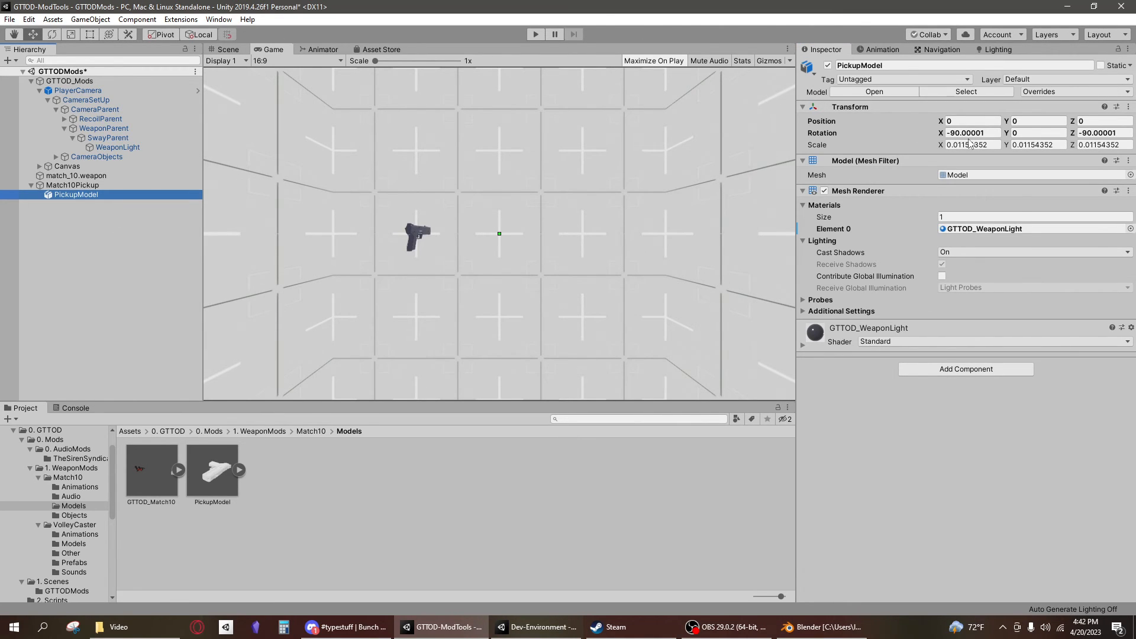
click(129, 186)
click(126, 195)
click(1047, 134)
text(90)
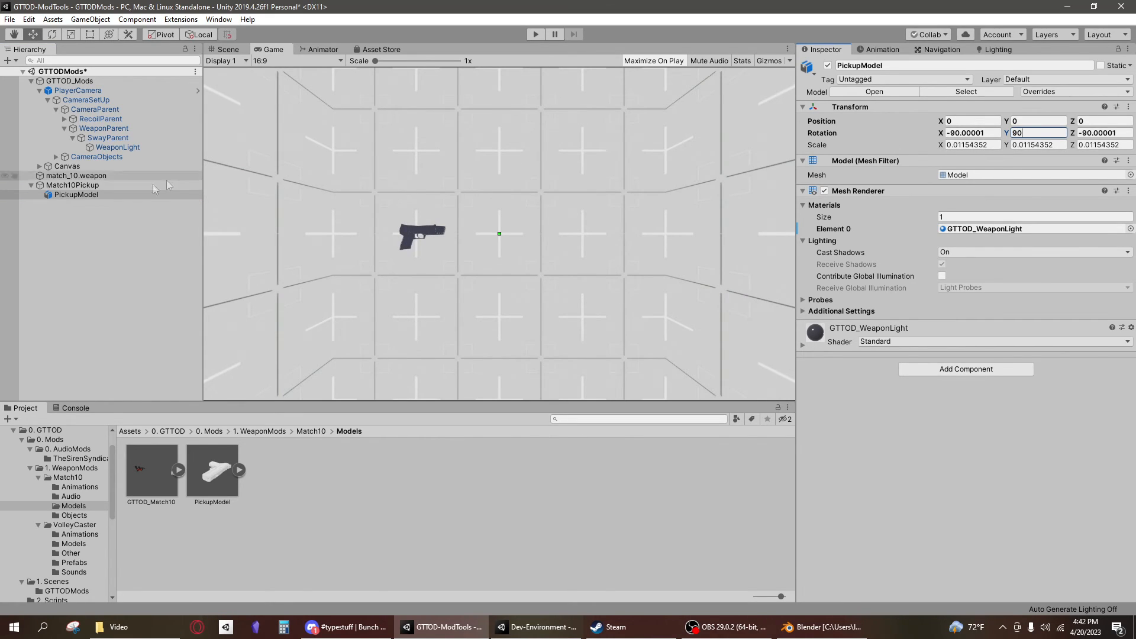
click(110, 184)
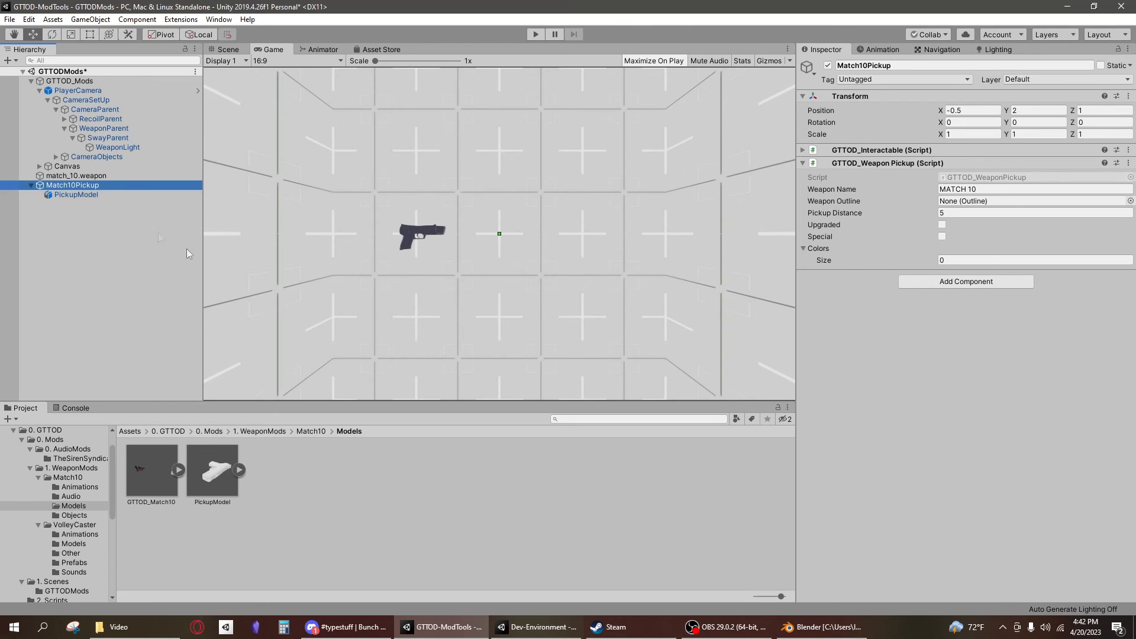
click(77, 195)
click(974, 369)
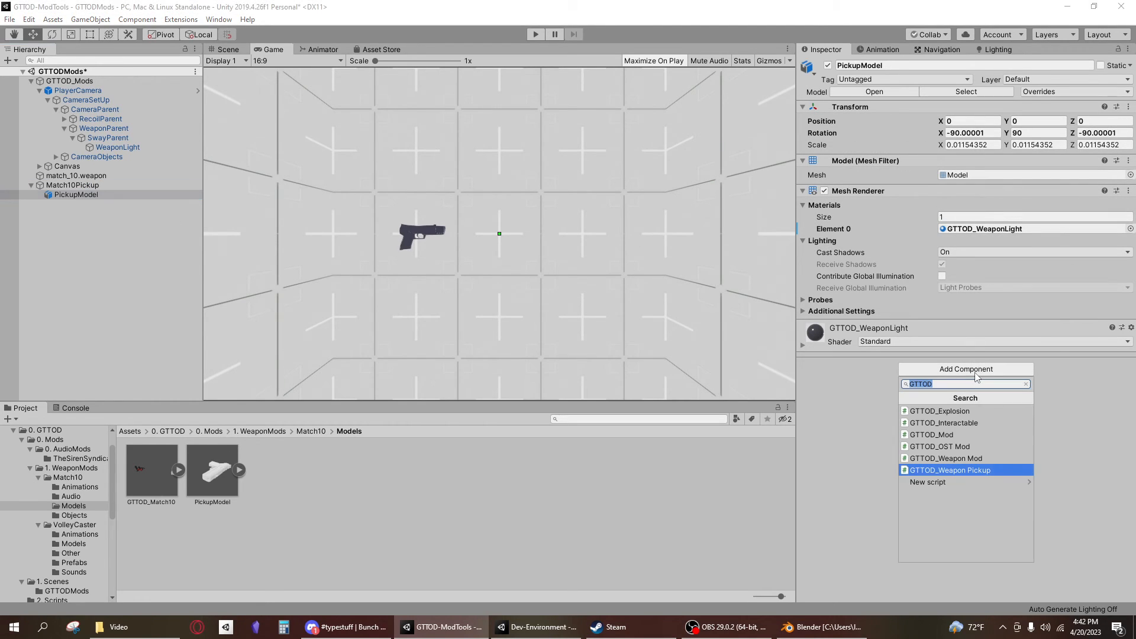
text(outline)
key(Down)
key(Down)
key(Return)
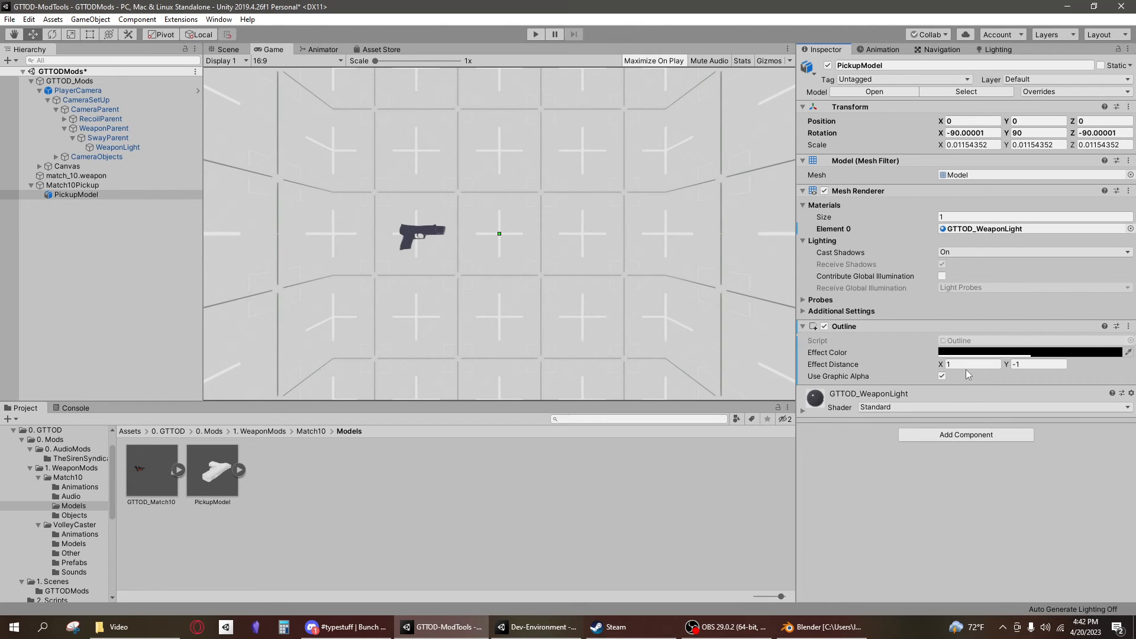
key(ctrl+z)
Add the Outline script to PickupModel, with its mode set to Outline And Silhouette and a width of 10.
click(966, 370)
click(950, 409)
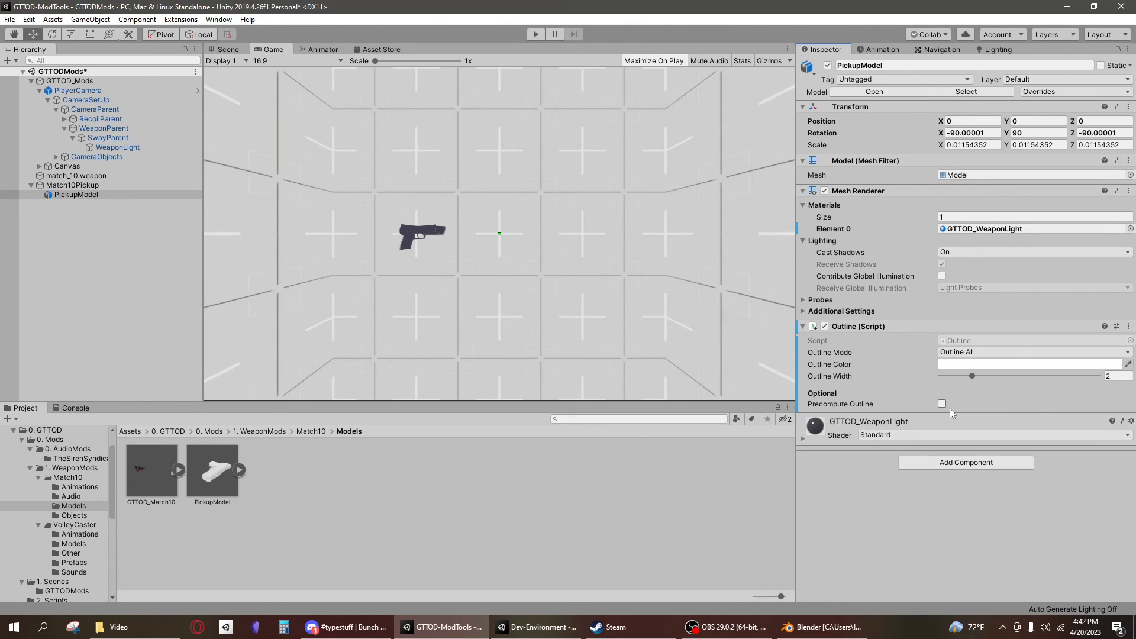
click(965, 352)
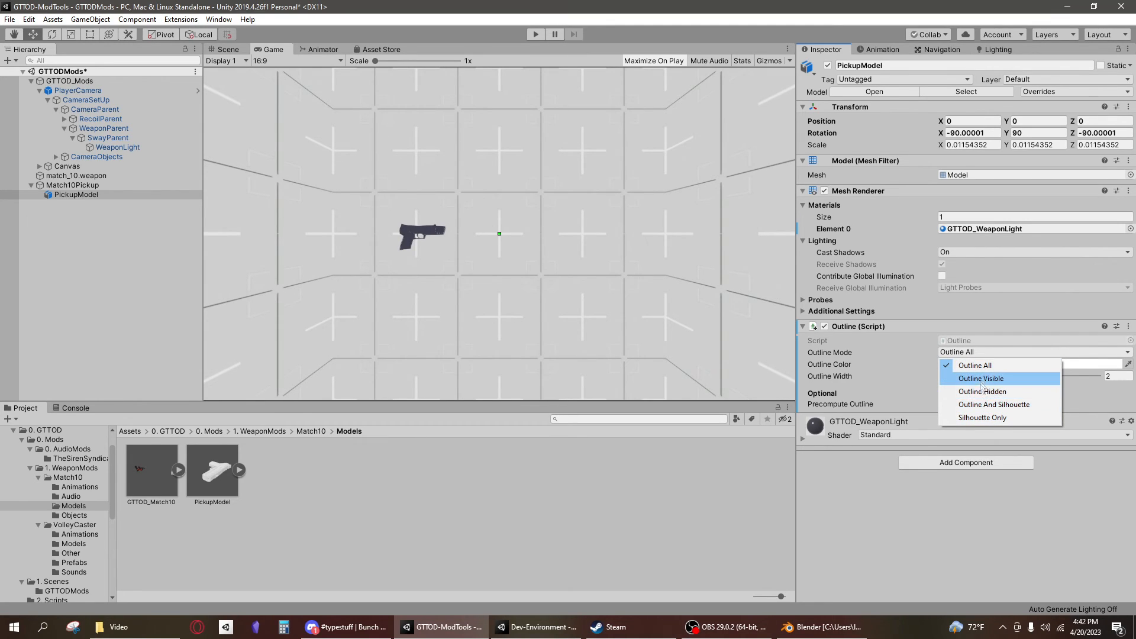
click(986, 409)
drag(1006, 375, 1134, 384)
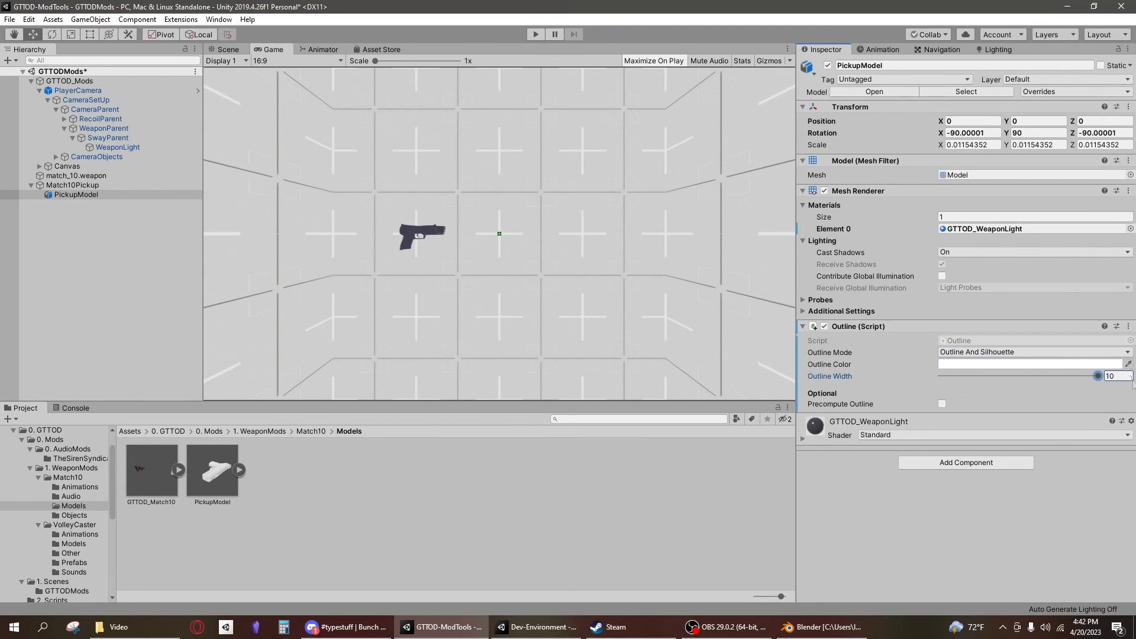
Put PickupModel on the Ignore Raycast layer and add a Box Collider to it.
click(1065, 80)
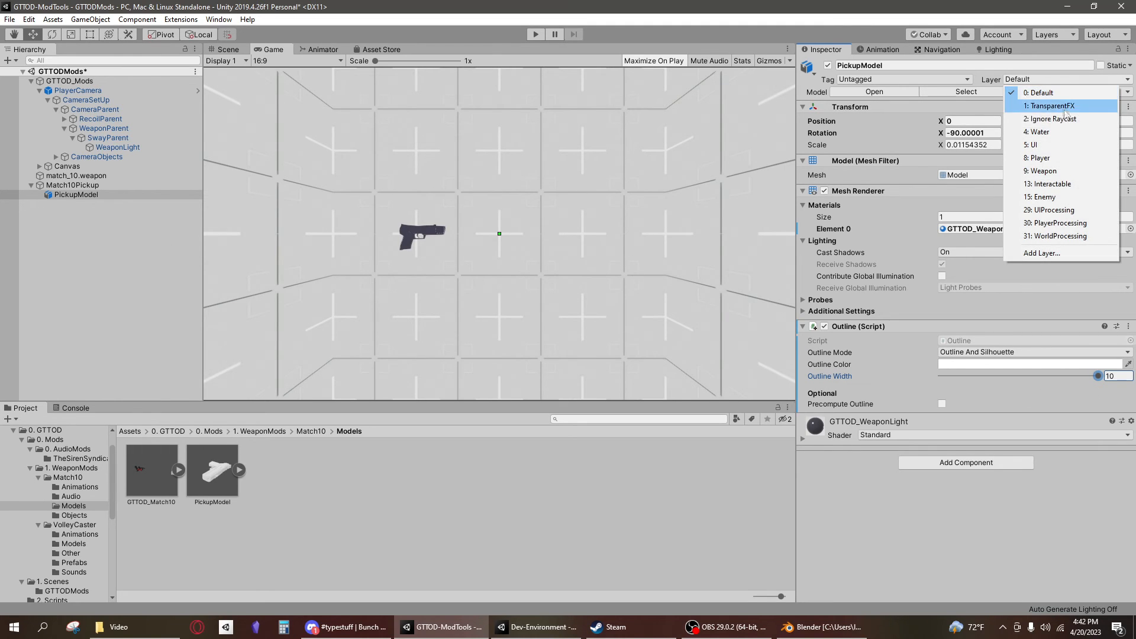
click(1072, 119)
click(921, 463)
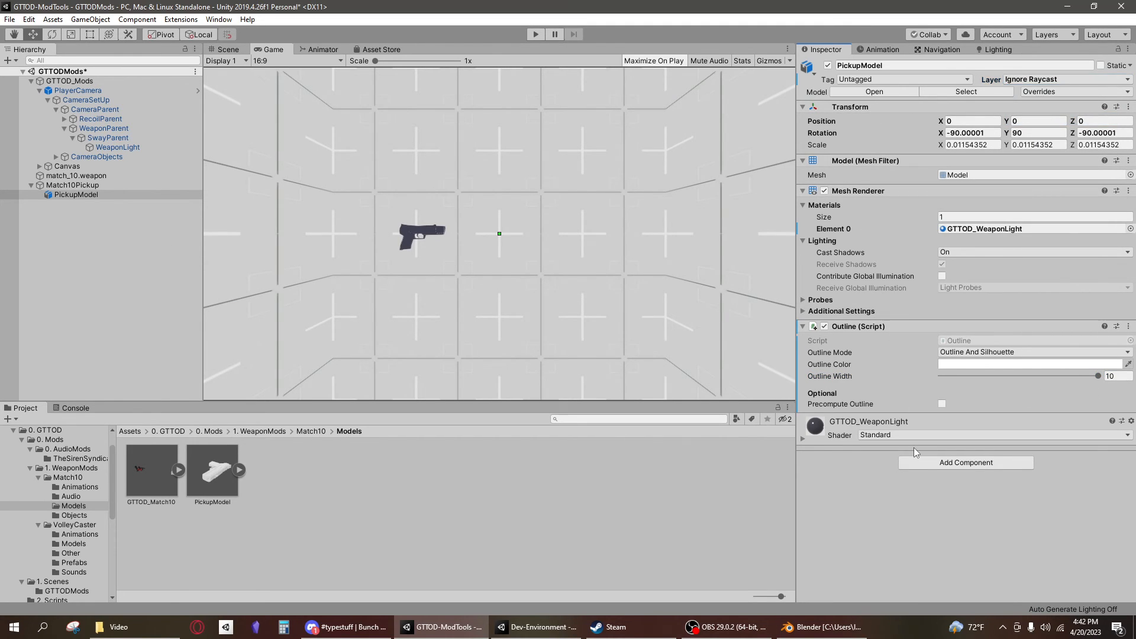
text(box)
click(920, 464)
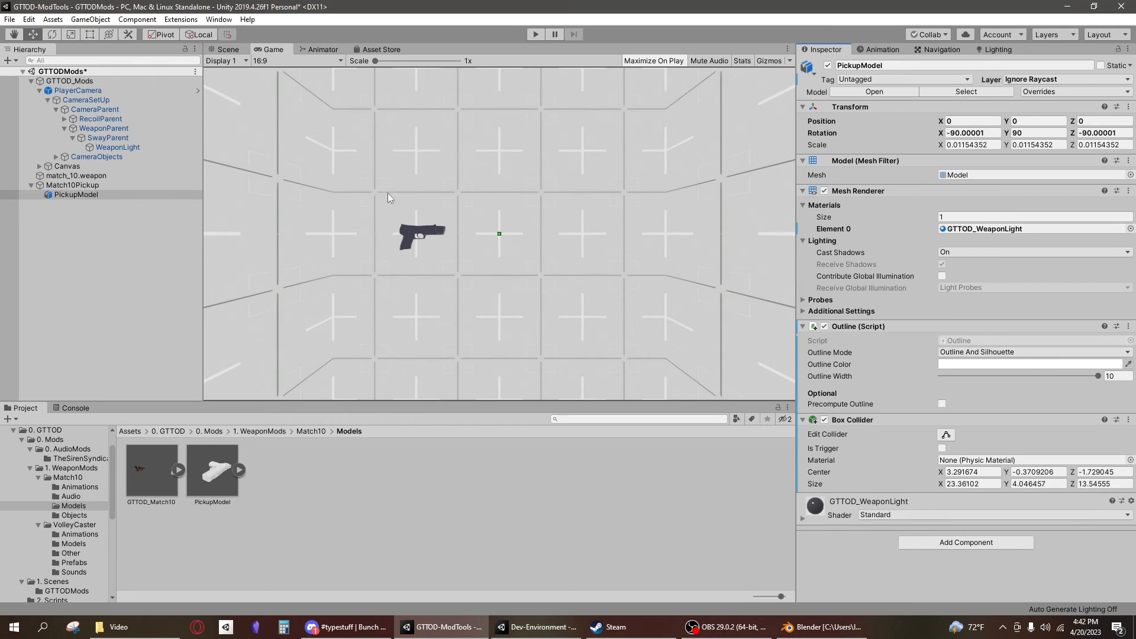
Add a Rigidbody component to the Match10Pickup parent object.
click(172, 185)
click(960, 282)
text(Rig)
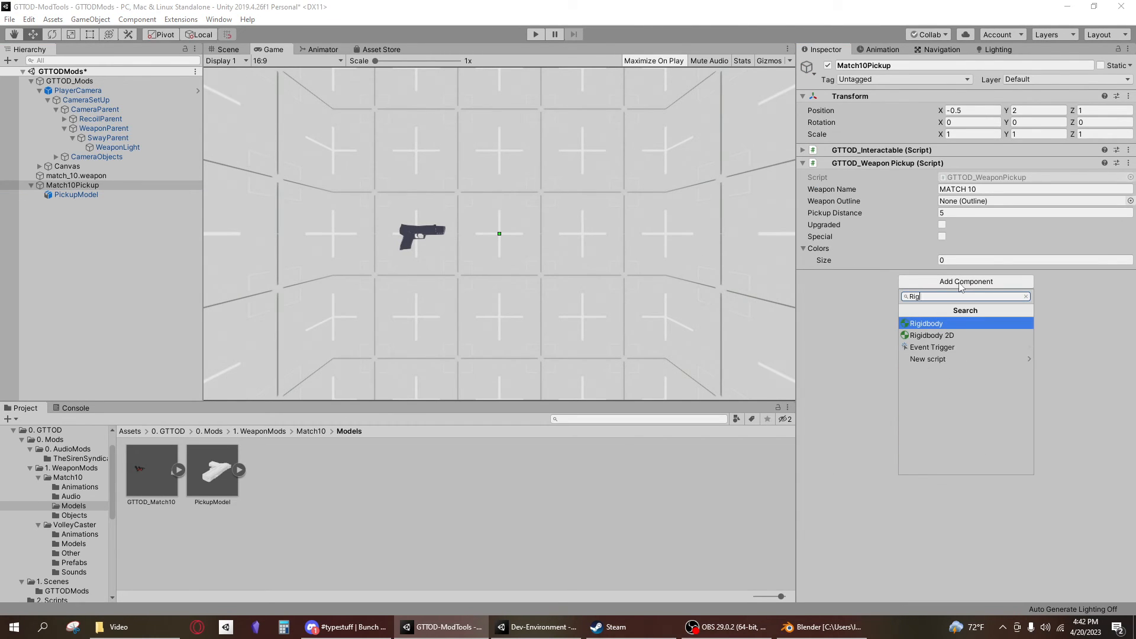
key(Return)
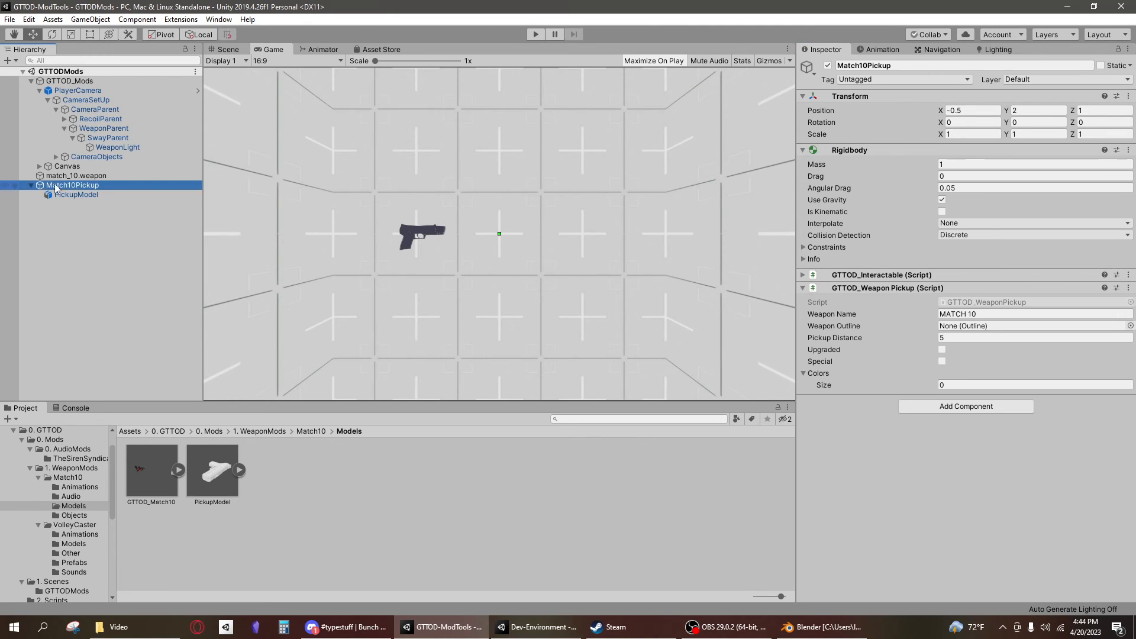
Assign PickupModel as the weapon outline in Match10Pickup's GTTOD_Weapon Pickup script.
drag(75, 194, 947, 326)
click(961, 338)
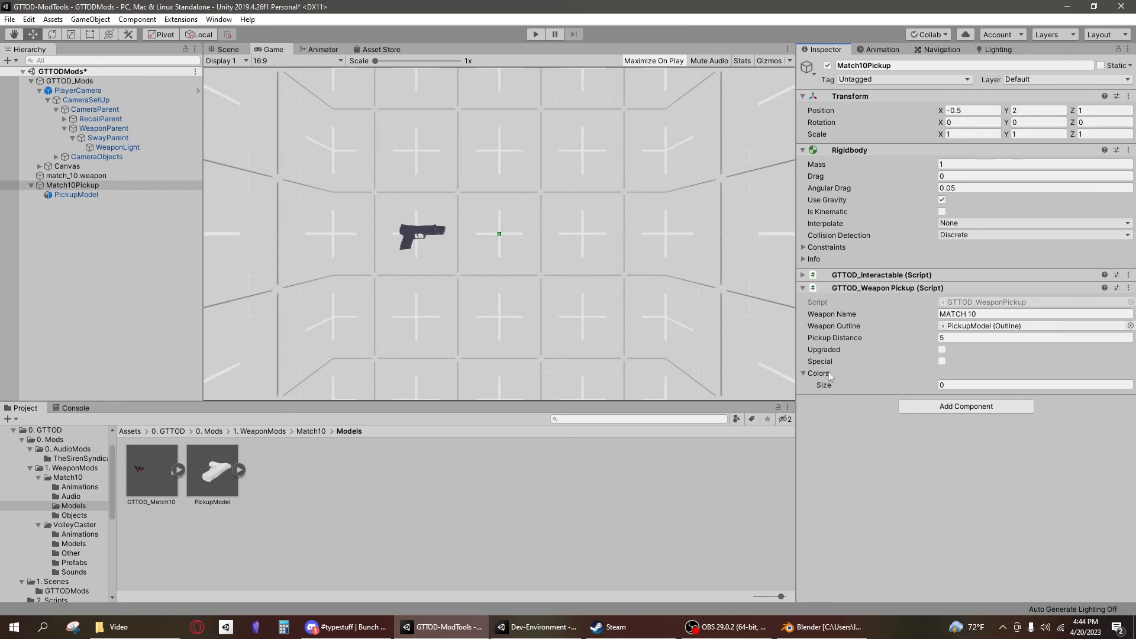
click(831, 374)
click(886, 288)
Save Match10Pickup as a prefab in the Match10 Objects folder and delete its instance from the scene.
click(65, 187)
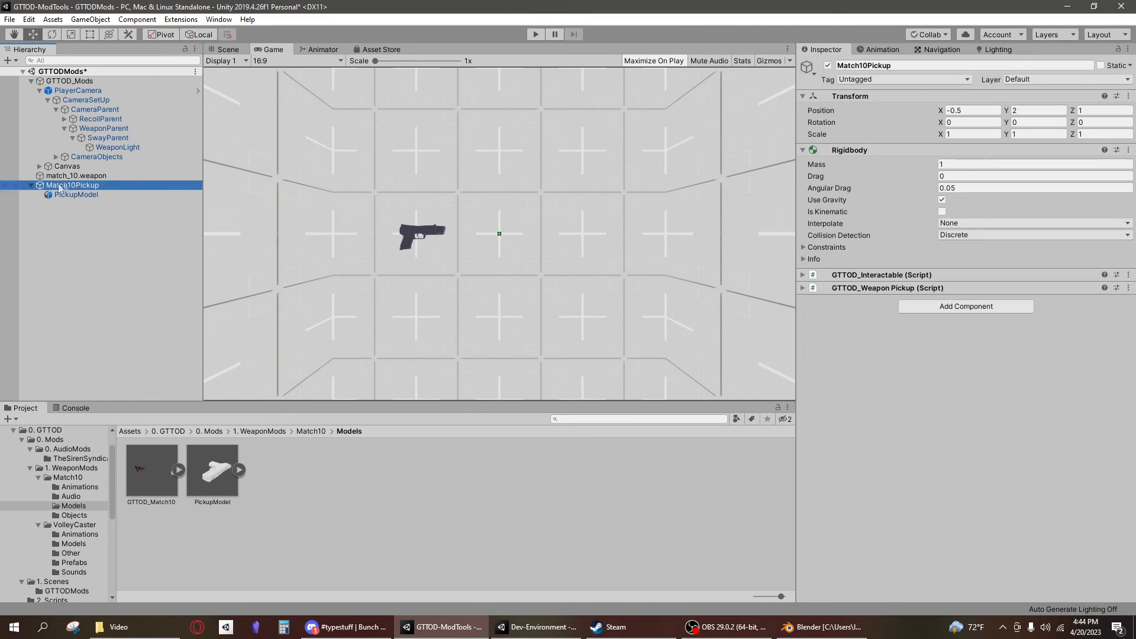
click(31, 185)
click(316, 431)
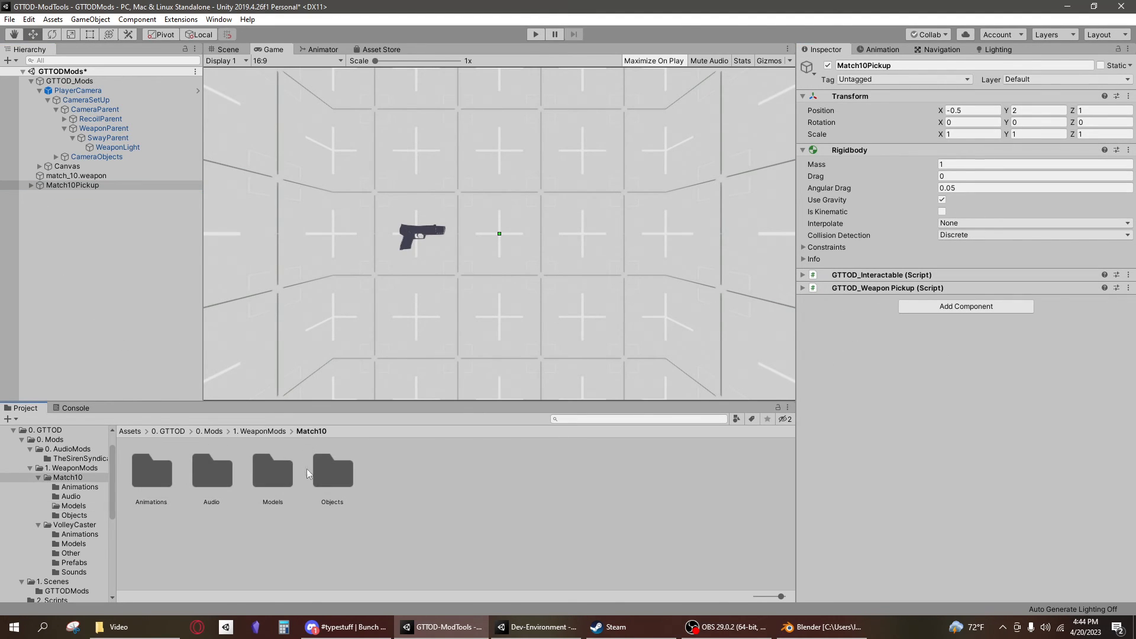
double_click(328, 471)
drag(91, 185, 262, 491)
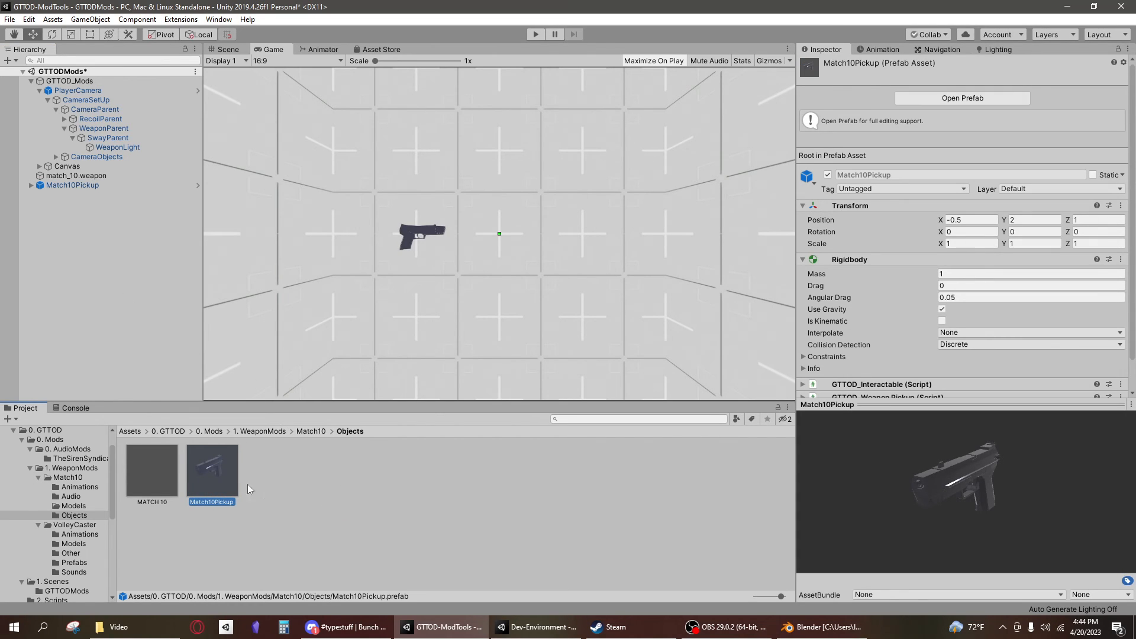
click(80, 219)
click(55, 185)
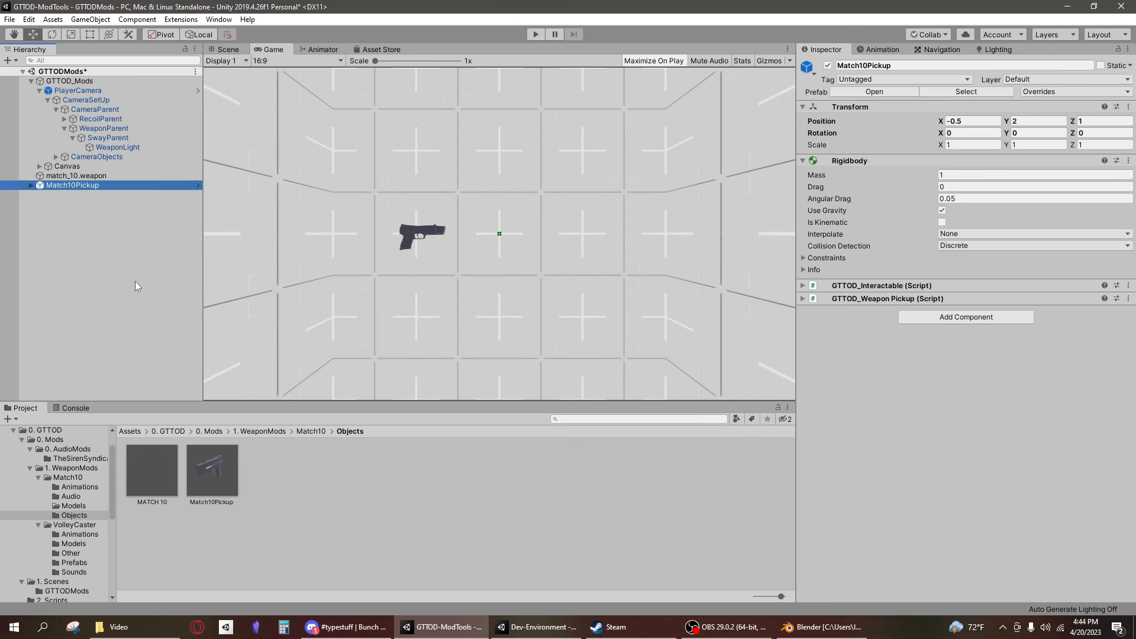
key(Delete)
Assign the MATCH 10 prefab as match_10.weapon's generic weapon and turn off Has Special.
click(81, 175)
drag(148, 486, 1006, 434)
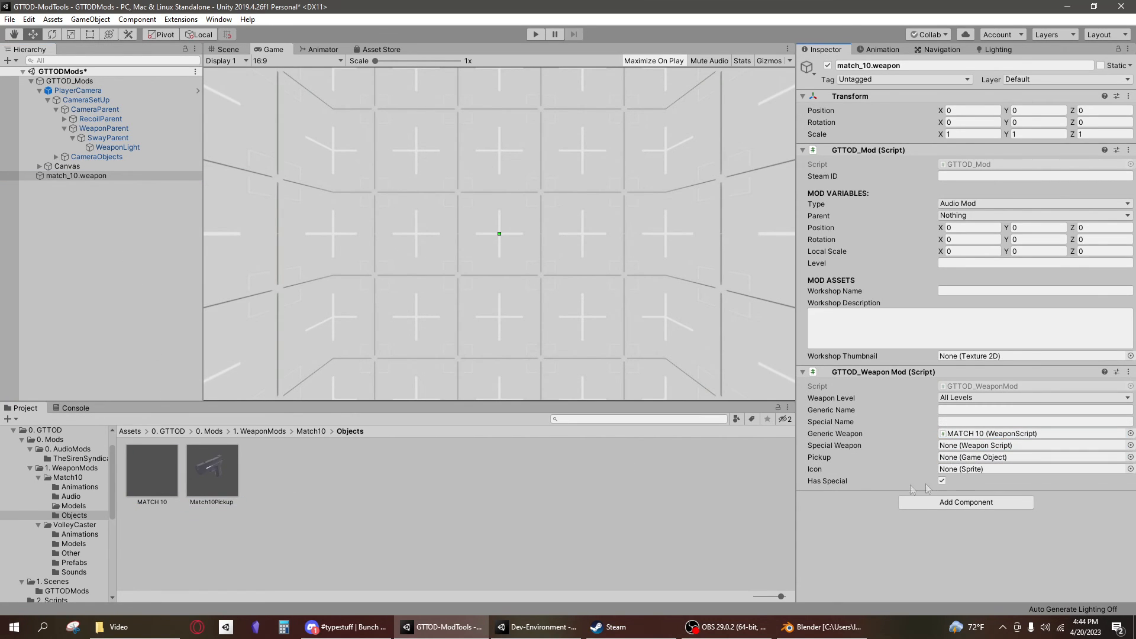
drag(172, 486, 975, 451)
click(945, 481)
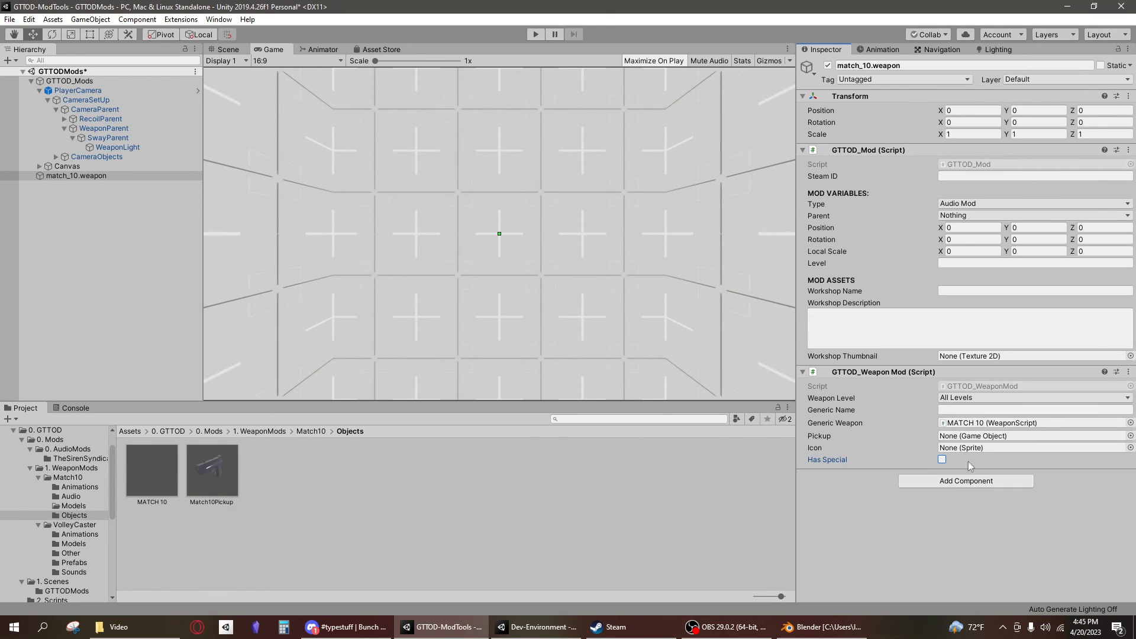
Assign the Match10Pickup prefab as match_10.weapon's pickup and set the generic name to MATCH 10.
drag(212, 471, 1002, 436)
click(964, 410)
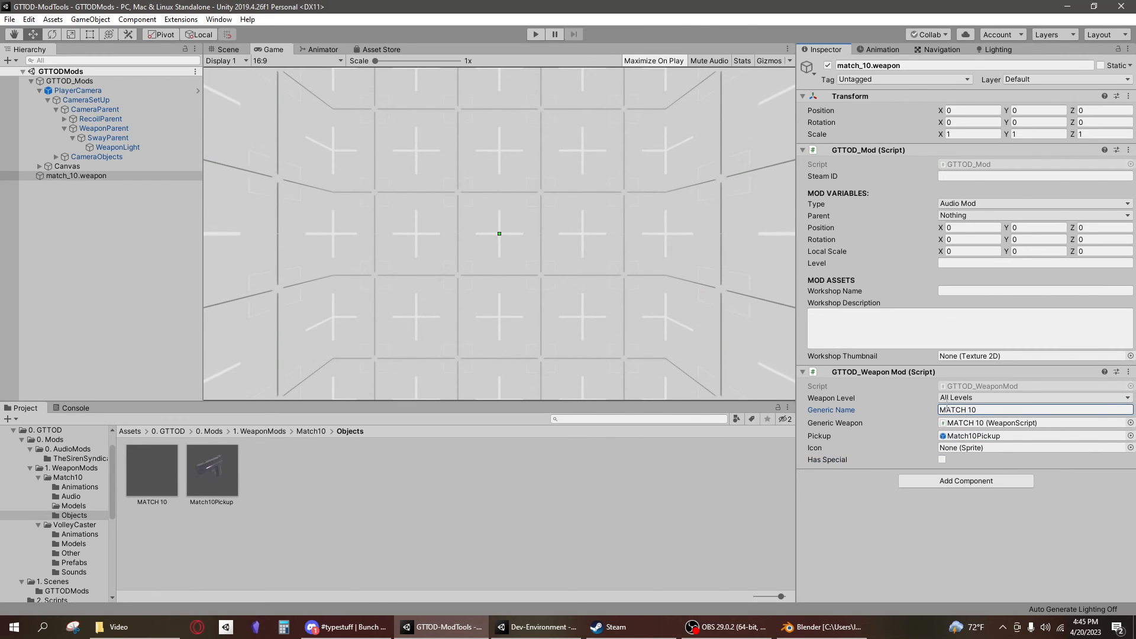
click(965, 398)
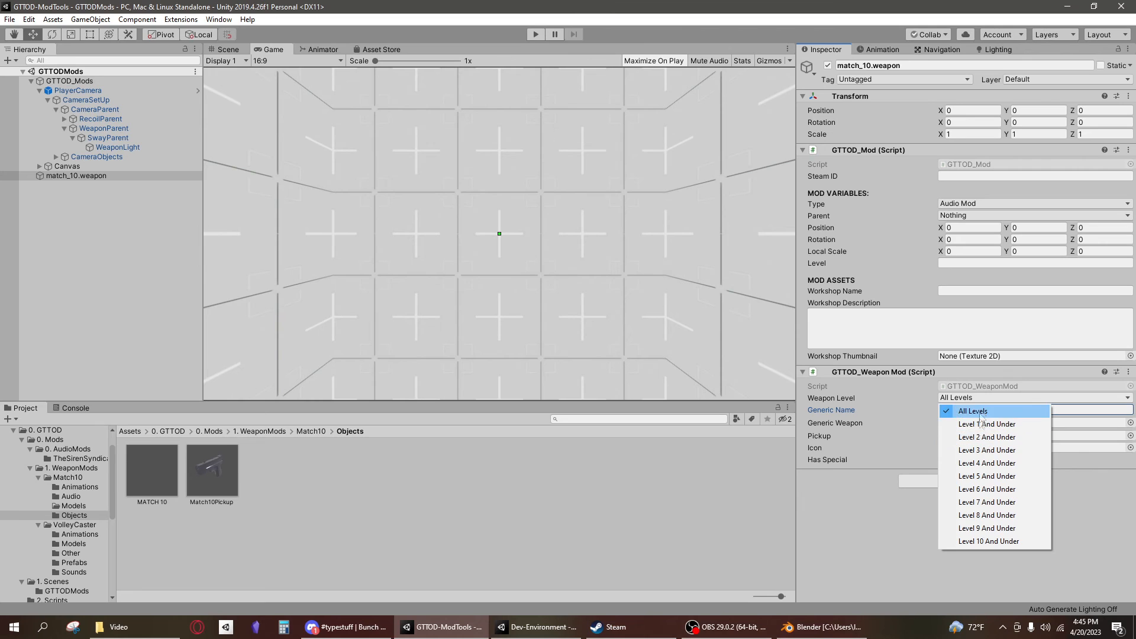
click(878, 526)
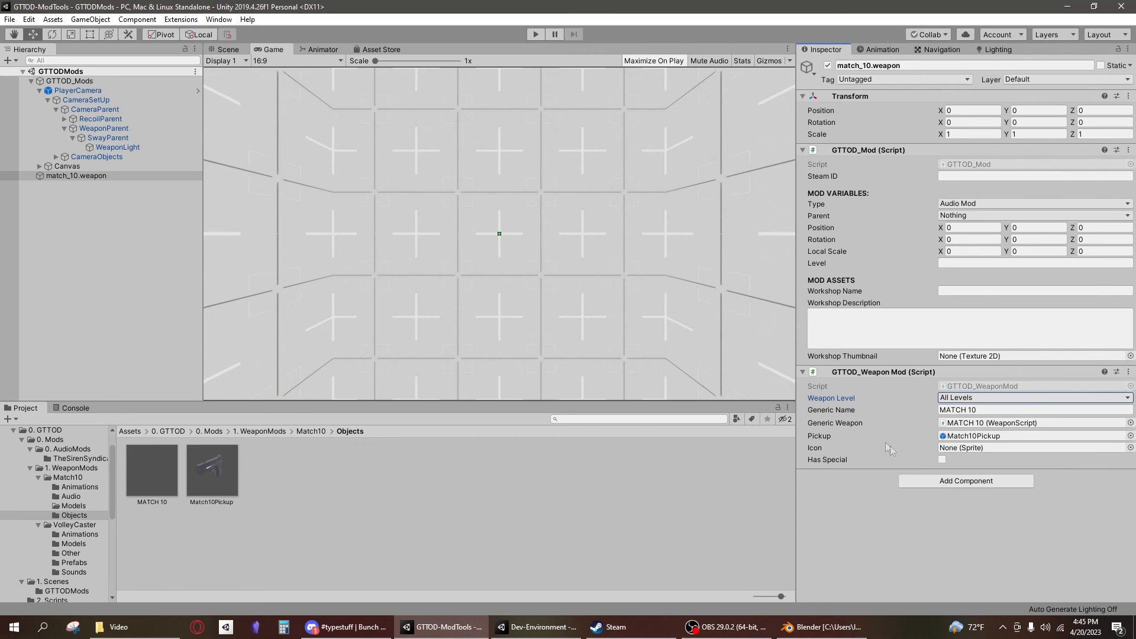
click(354, 513)
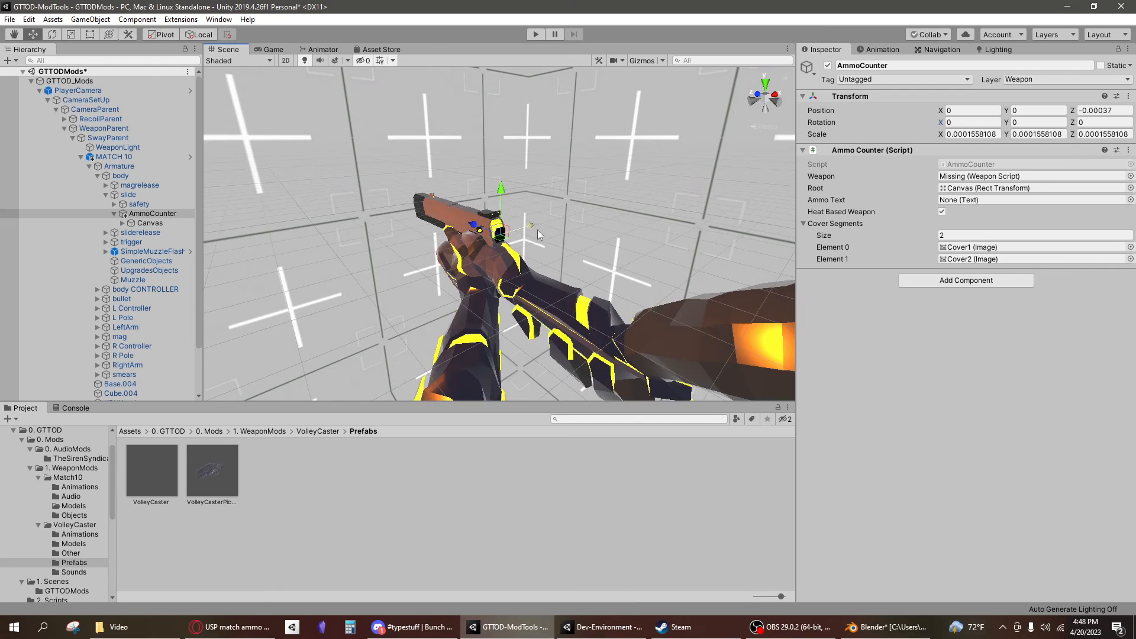
Assign MATCH 10 as the weapon in AmmoCounter's Ammo Counter script and focus the view on its Canvas.
scroll(535, 234, up, 5)
click(158, 213)
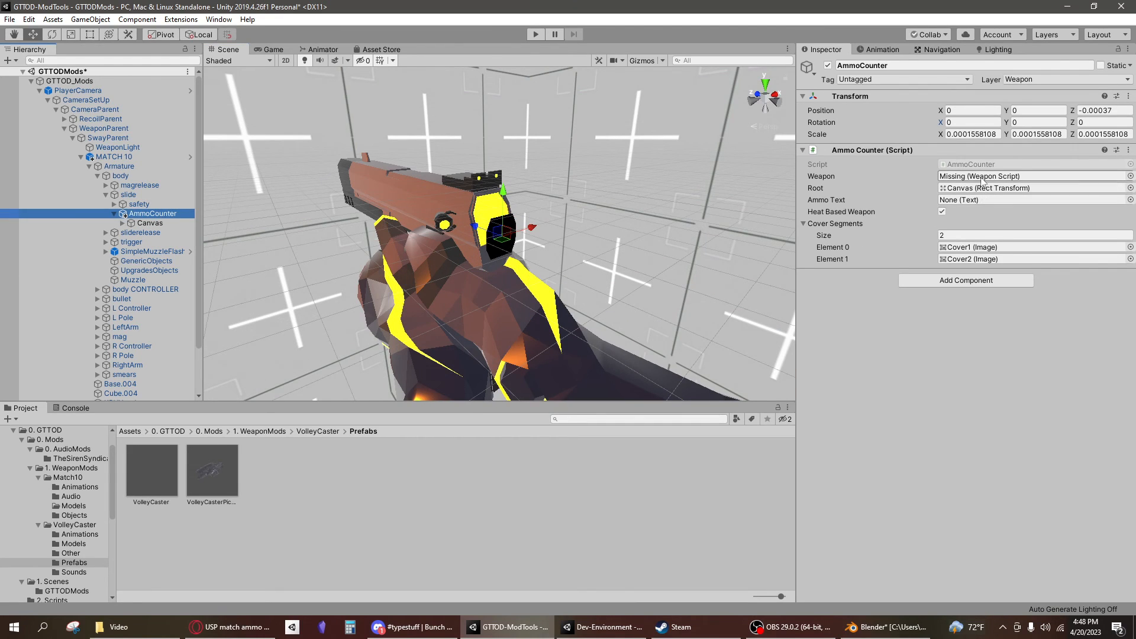
click(83, 91)
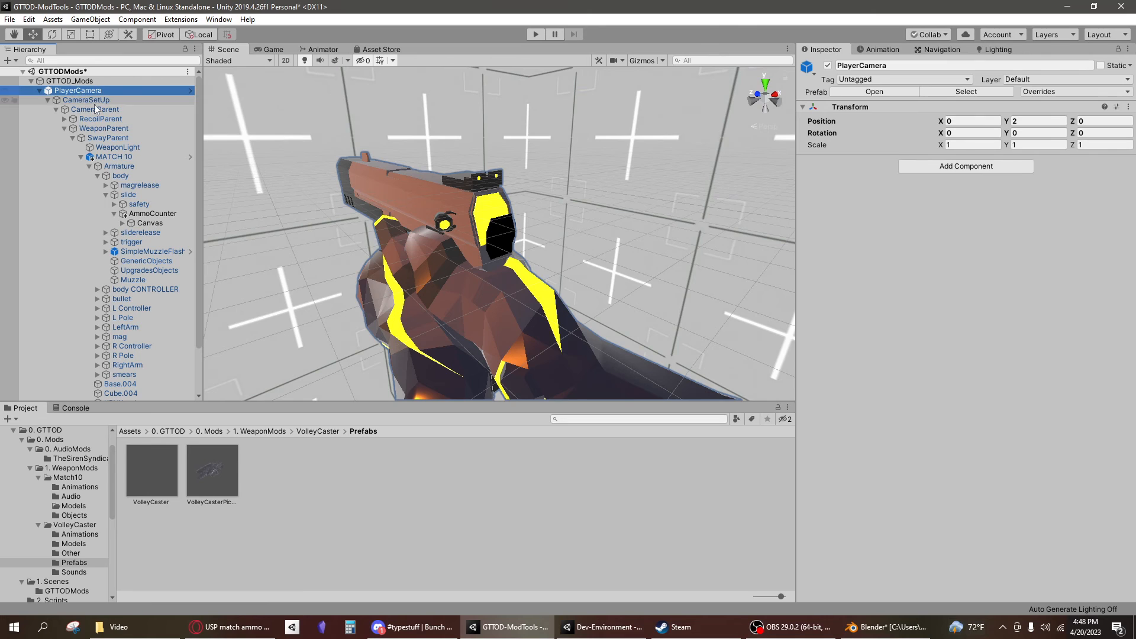
click(152, 214)
drag(122, 158, 1027, 178)
click(942, 211)
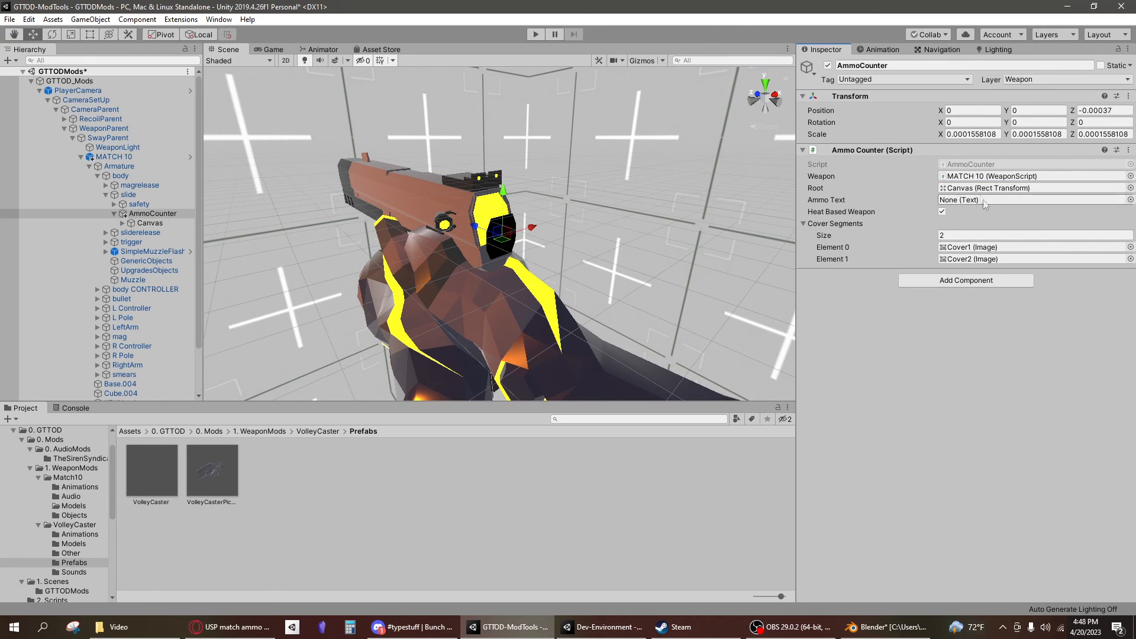
click(969, 249)
click(151, 223)
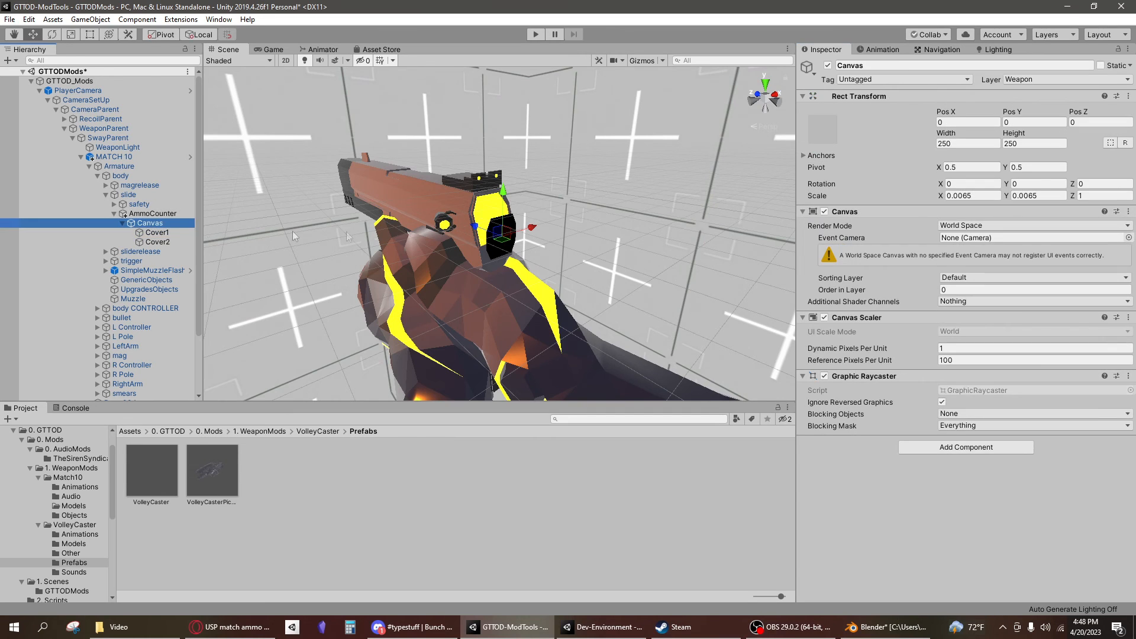
key(f)
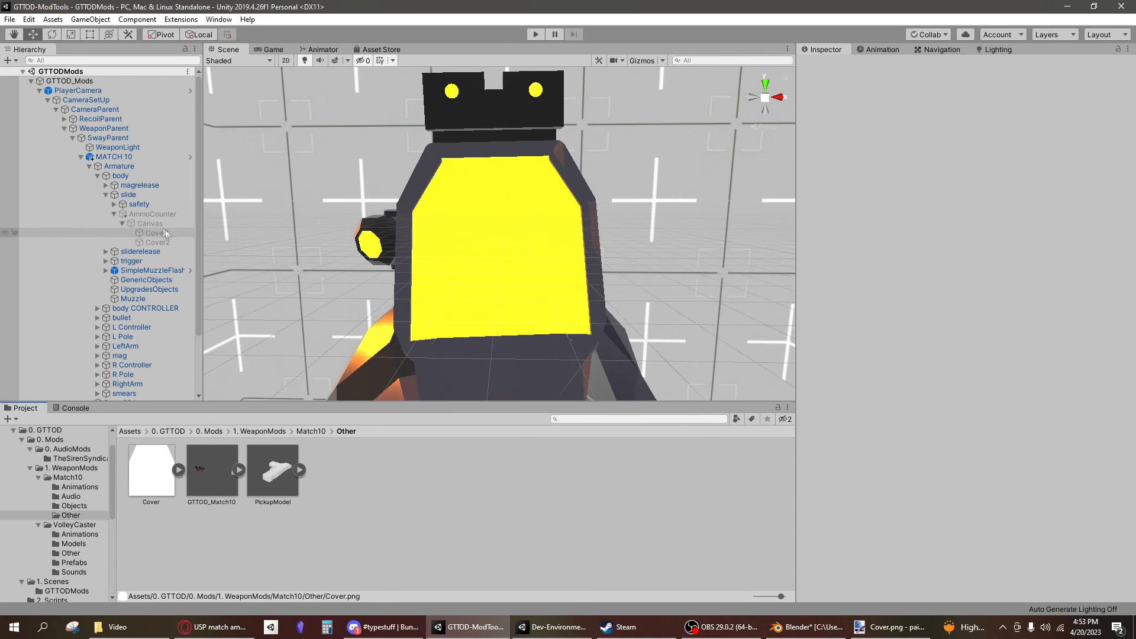
Activate AmmoCounter and use the Cover sprite as the source image of both Cover1 and Cover2.
click(153, 214)
click(828, 66)
click(157, 233)
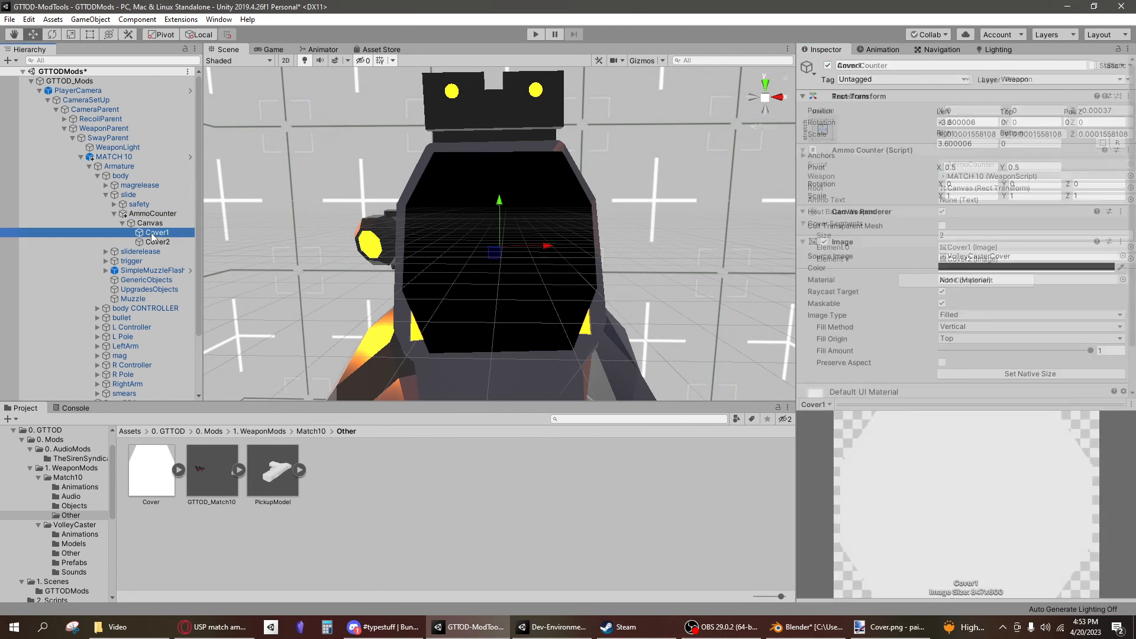
shift+click(157, 242)
drag(151, 471, 985, 262)
click(171, 230)
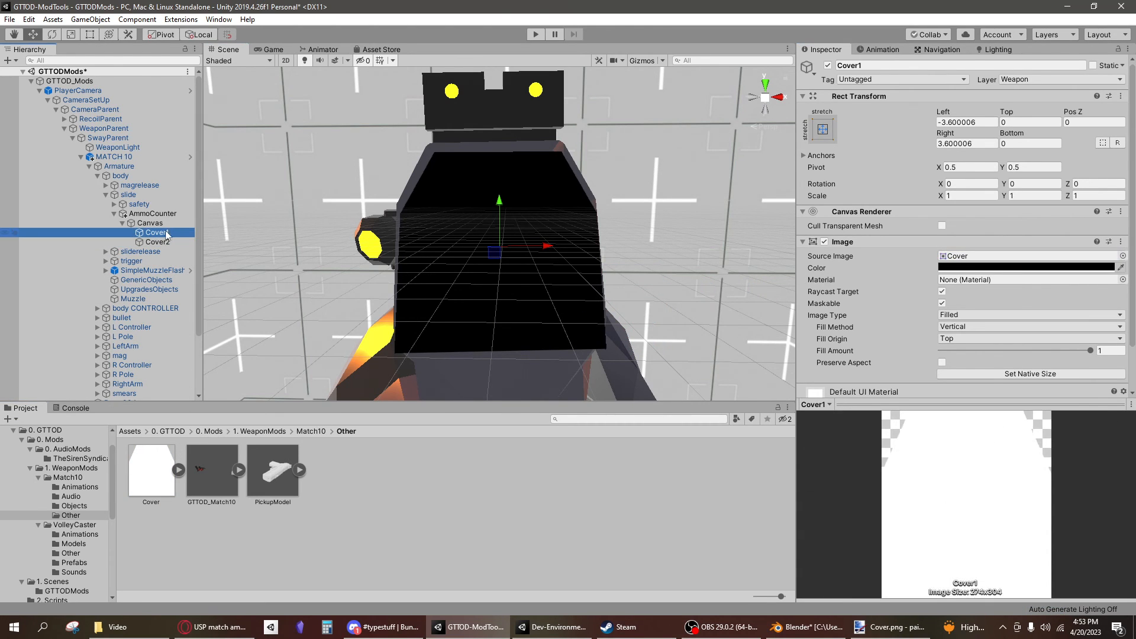
click(169, 223)
middle_drag(493, 208, 431, 244)
alt+drag(431, 243, 431, 310)
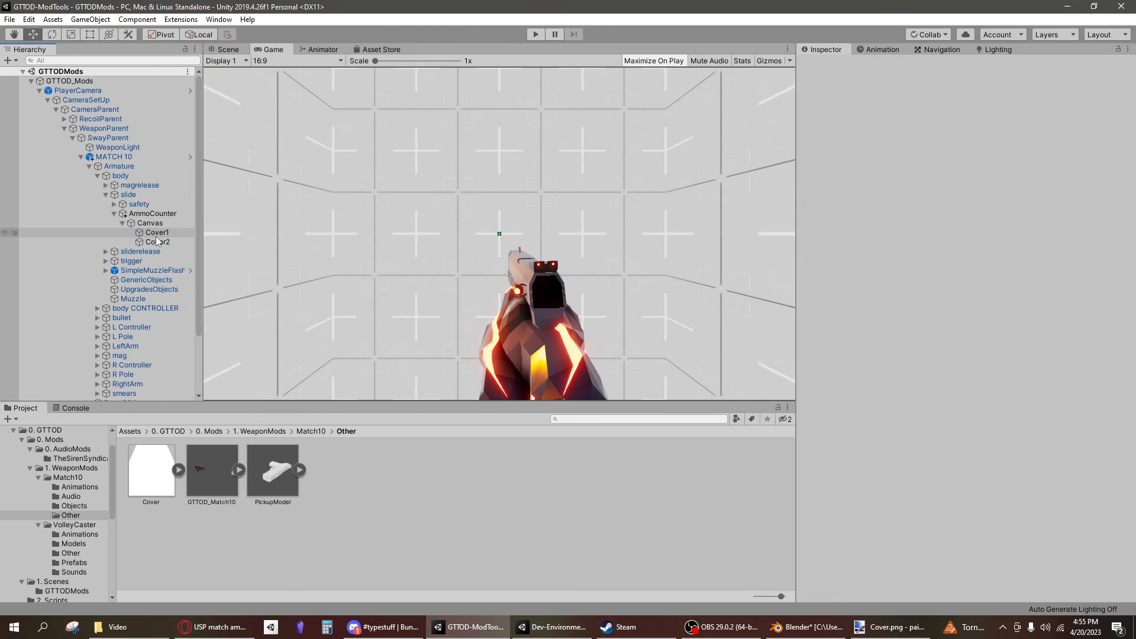
Set the fill amount of Cover1 and Cover2 to 0, trying the Bottom fill origin before returning it to Top.
click(157, 232)
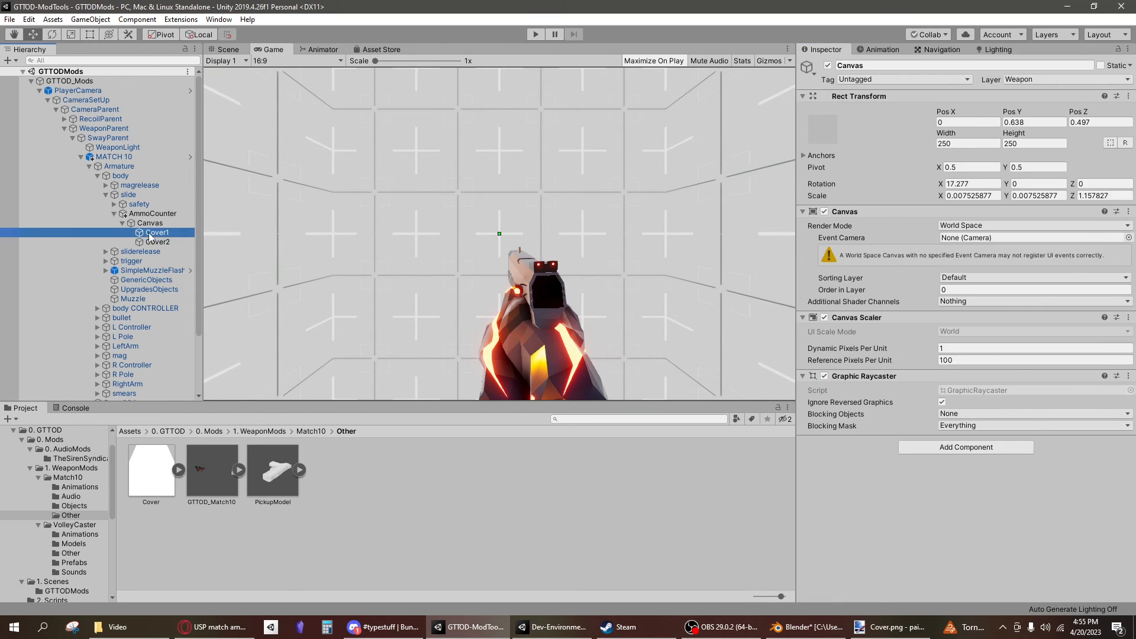
shift+click(157, 242)
drag(1091, 351, 1130, 346)
click(1030, 338)
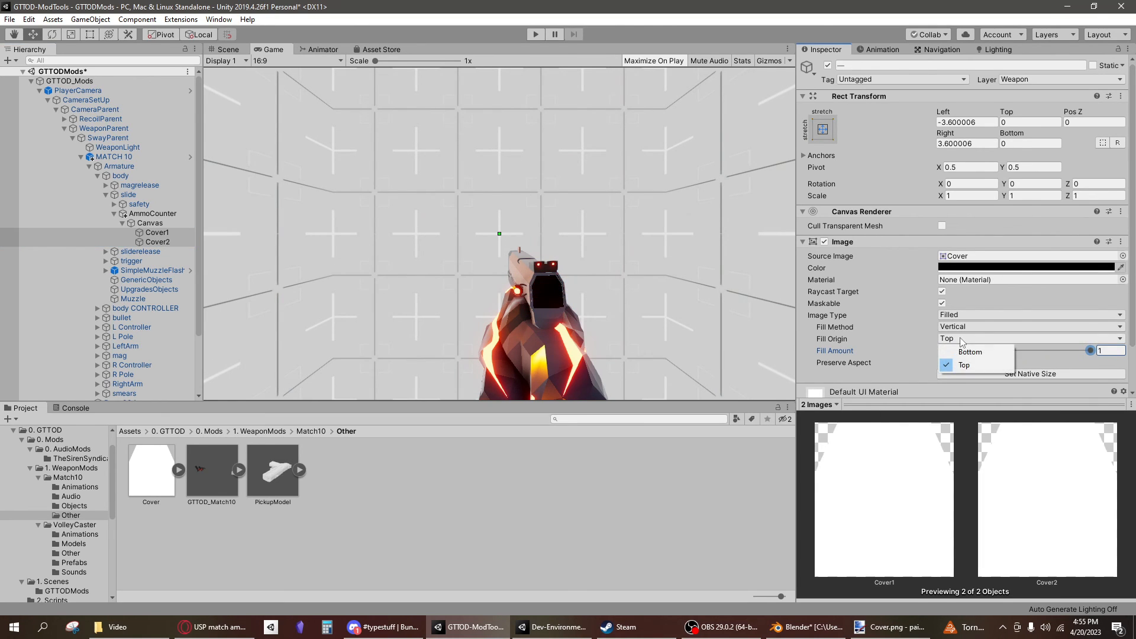
click(955, 355)
drag(906, 351, 870, 353)
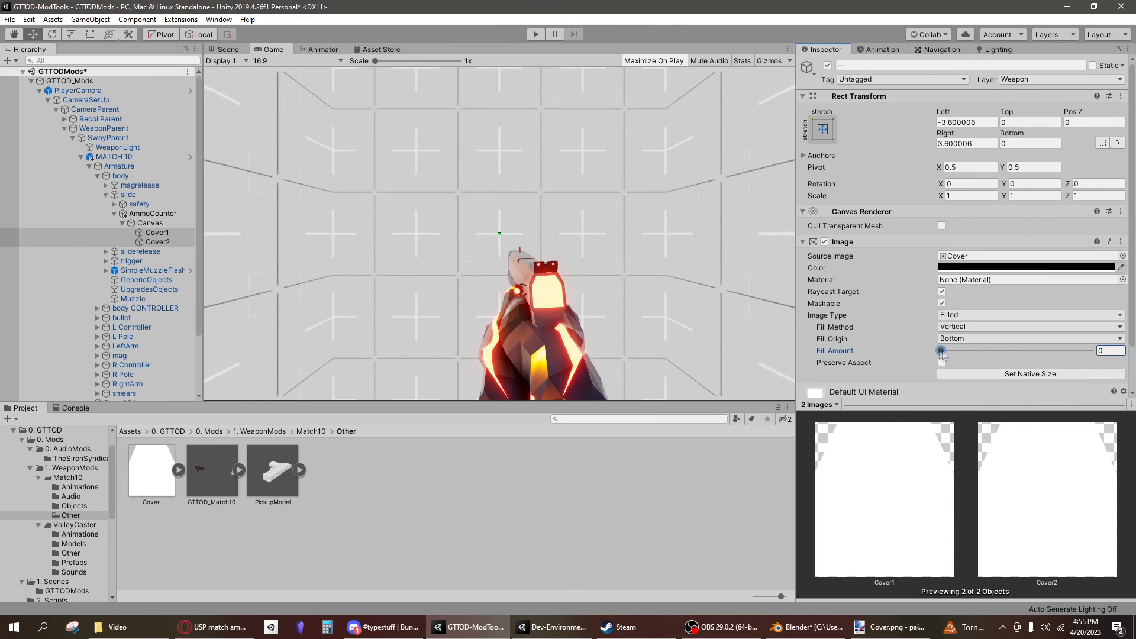
drag(943, 354, 863, 357)
click(953, 339)
click(953, 364)
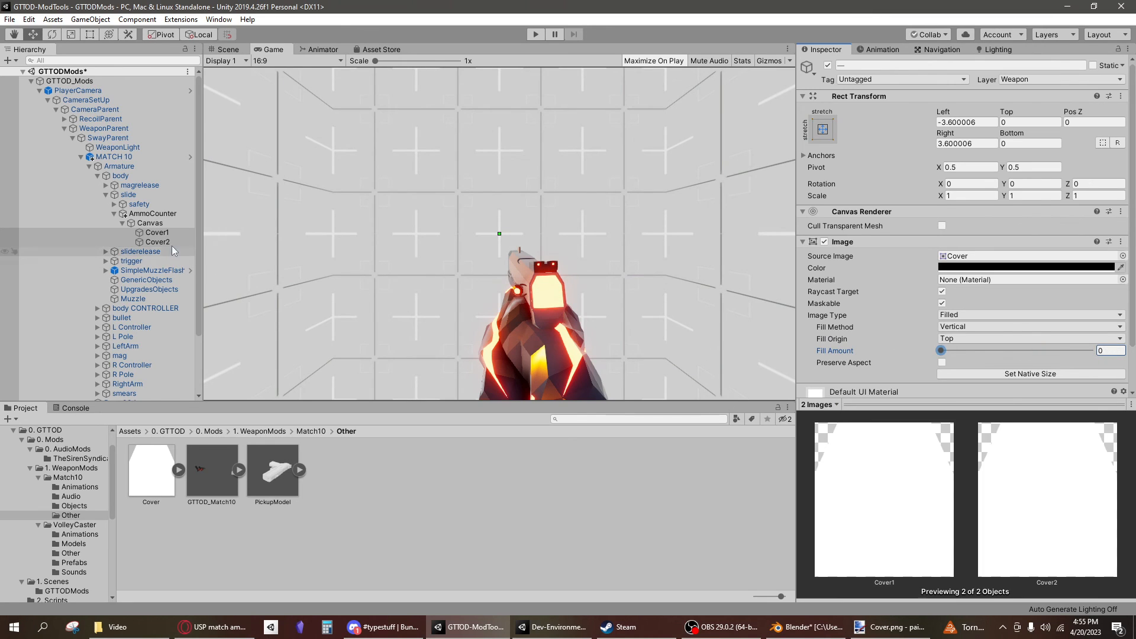
Turn off Heat Based Weapon in AmmoCounter's script and collapse its Cover Segments.
click(142, 214)
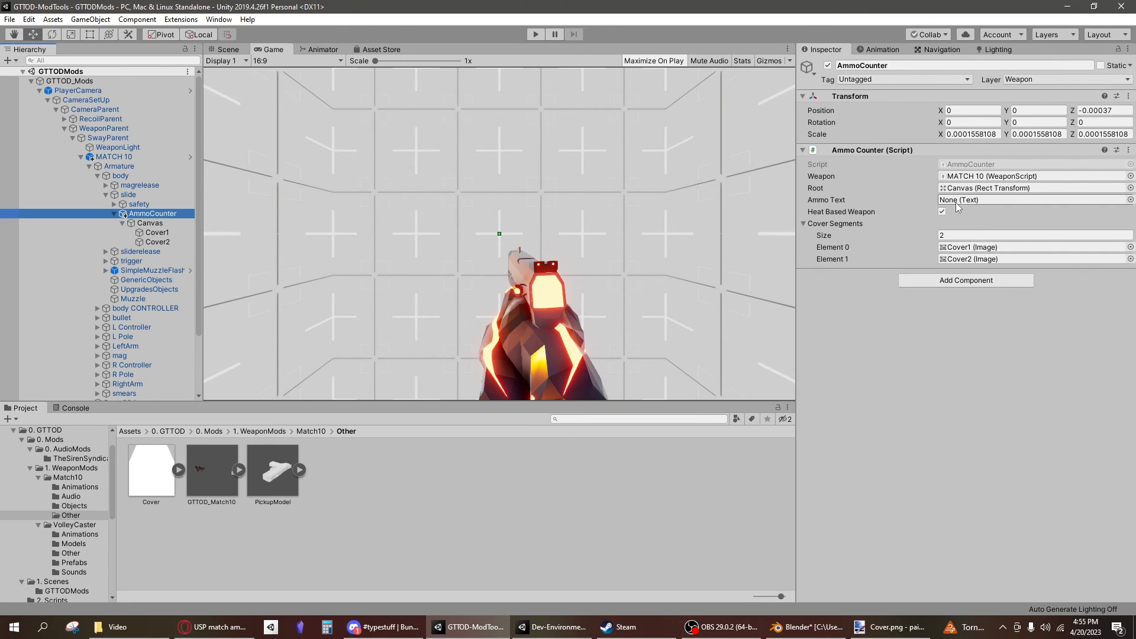
click(942, 212)
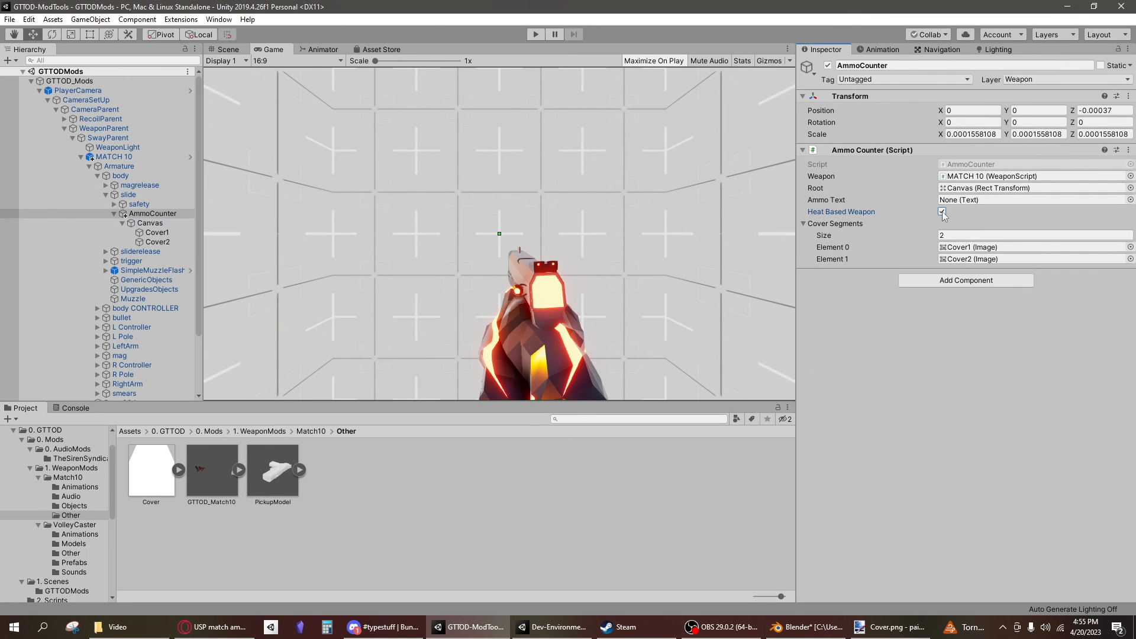
click(832, 223)
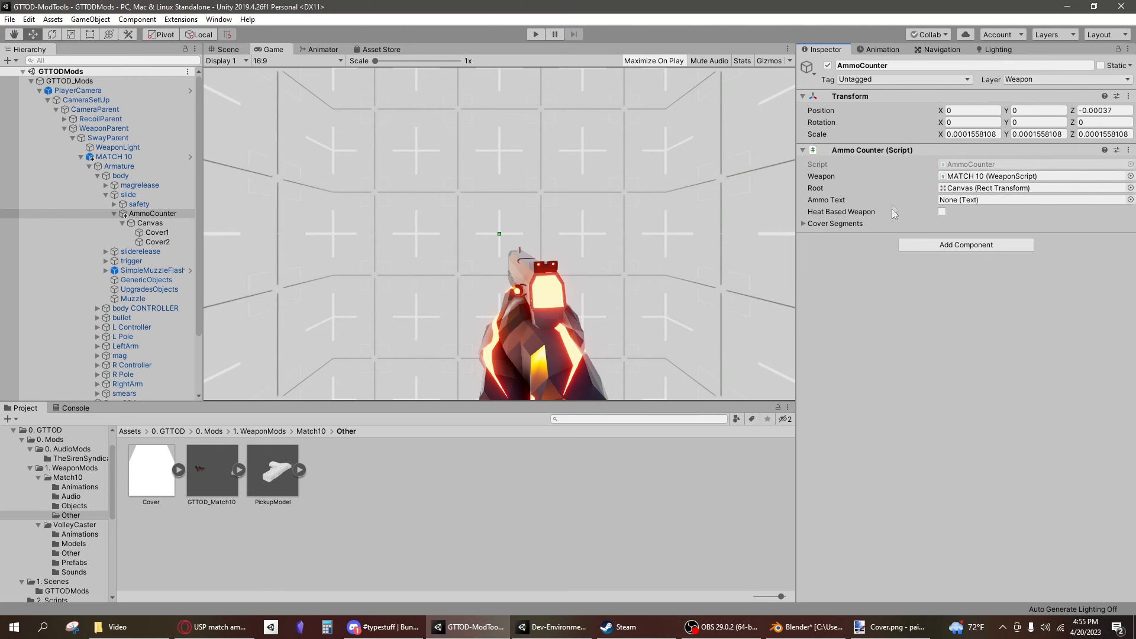
Collapse MATCH 10's child hierarchy along with its Weapon Script, VFX list and Animation Functions component.
click(106, 194)
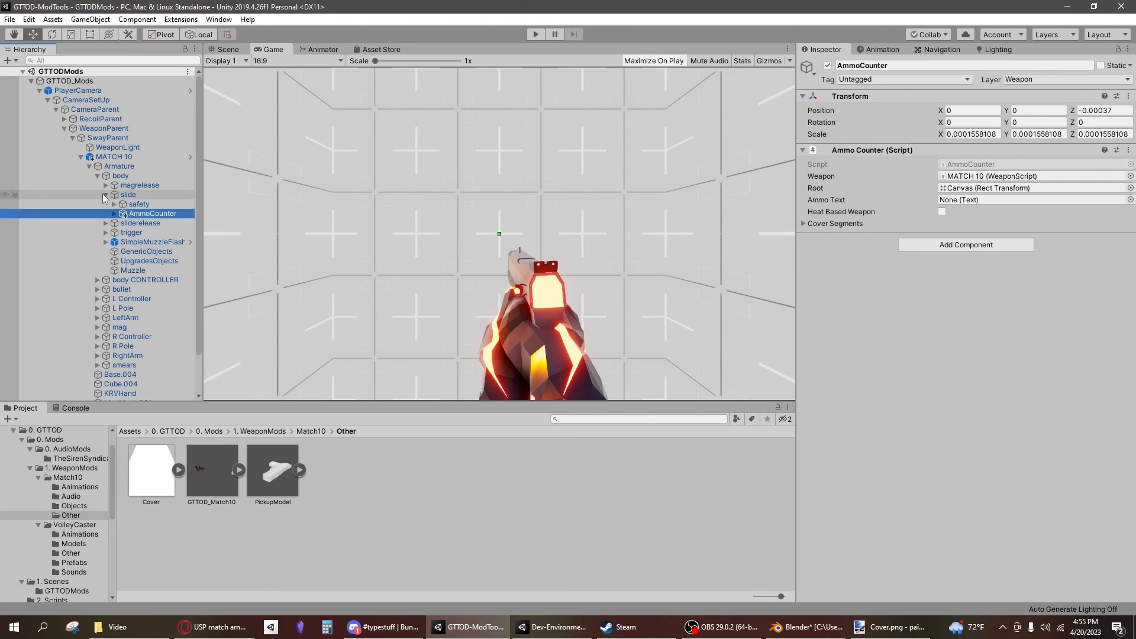
click(97, 176)
click(89, 166)
click(81, 157)
click(114, 157)
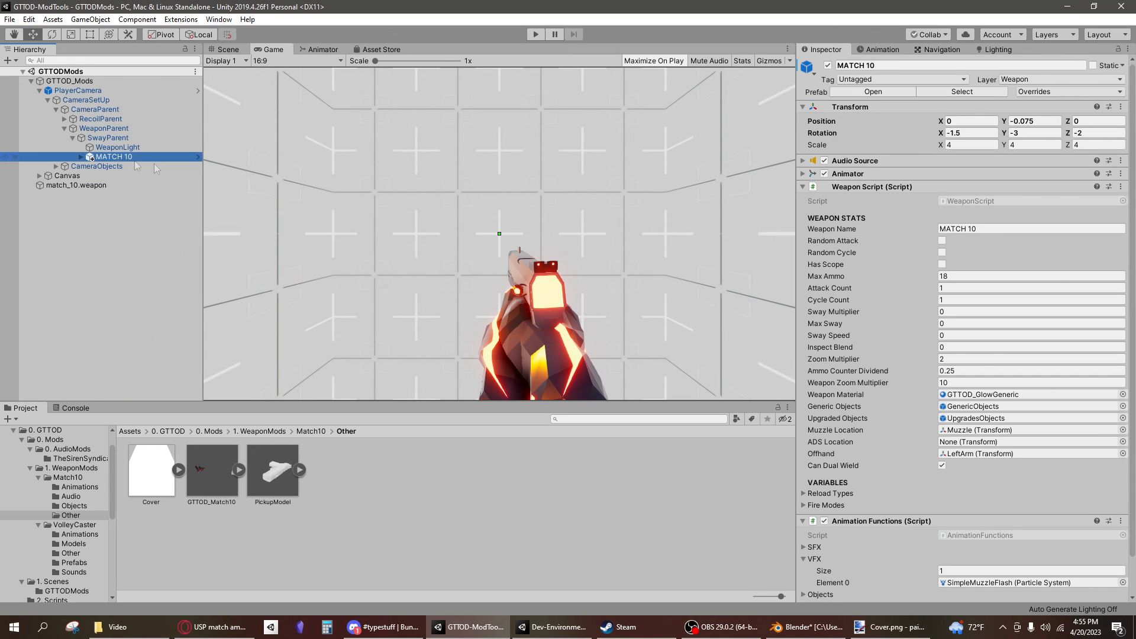
click(858, 189)
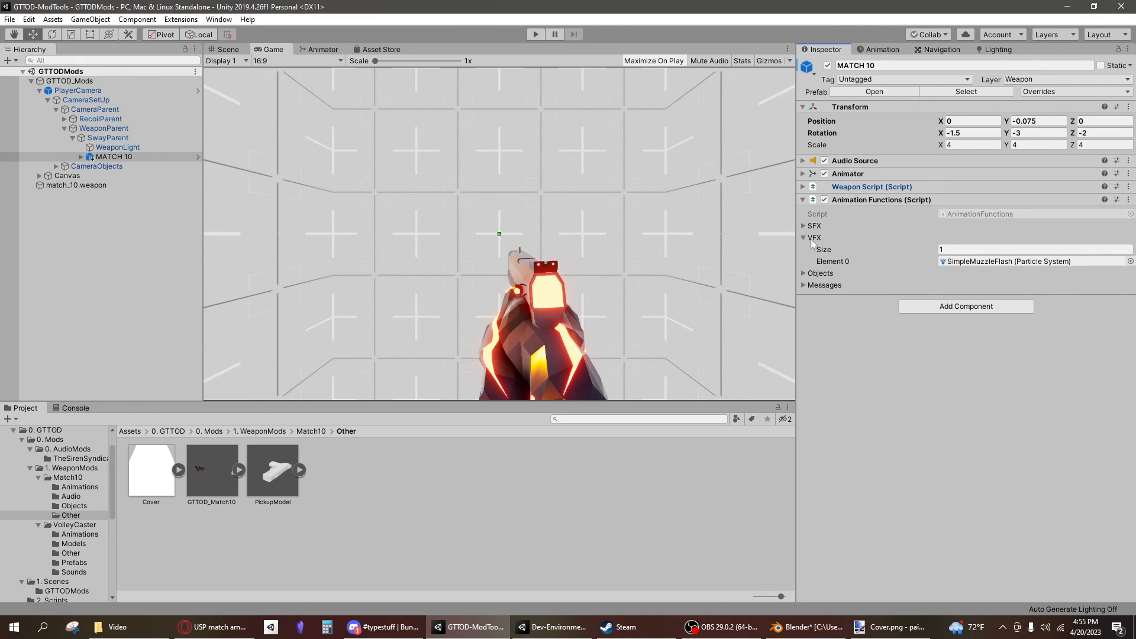
click(814, 238)
click(853, 202)
click(148, 204)
click(135, 158)
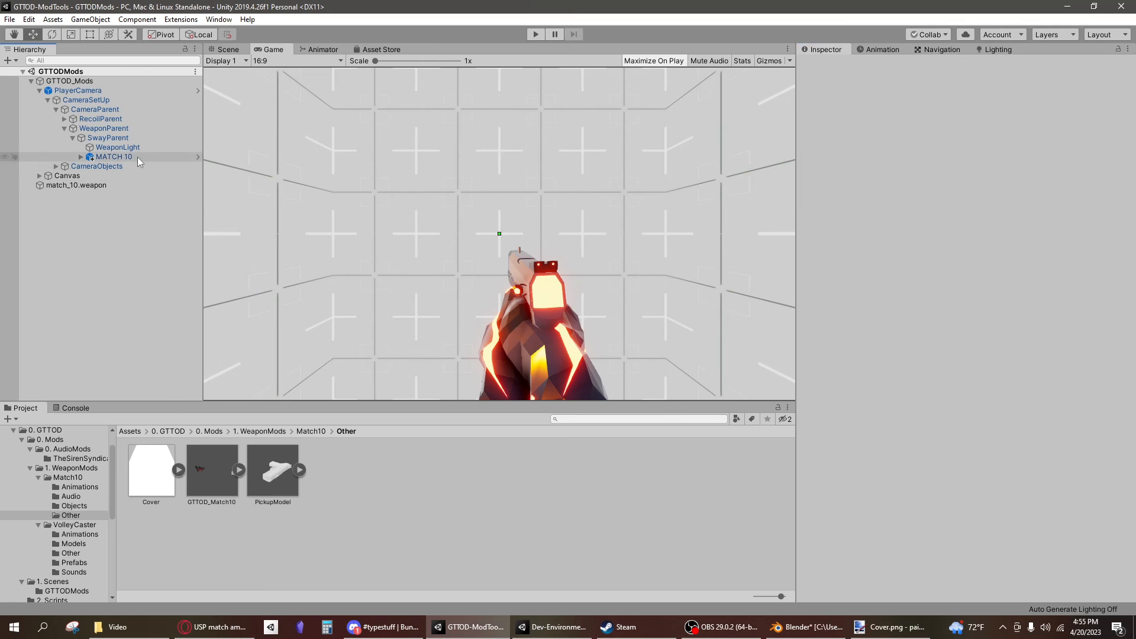
Deactivate MATCH 10, apply all its overrides to the prefab and save the scene.
click(828, 65)
click(1047, 92)
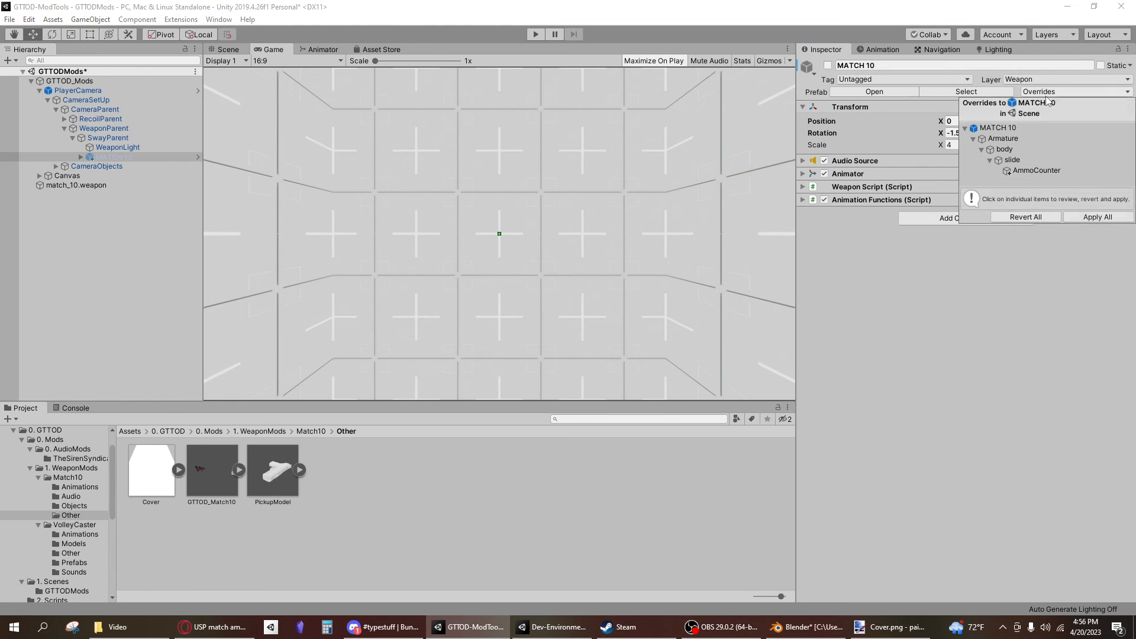
click(1098, 218)
click(196, 247)
key(ctrl+s)
Delete the MATCH 10 instance from the scene.
click(136, 158)
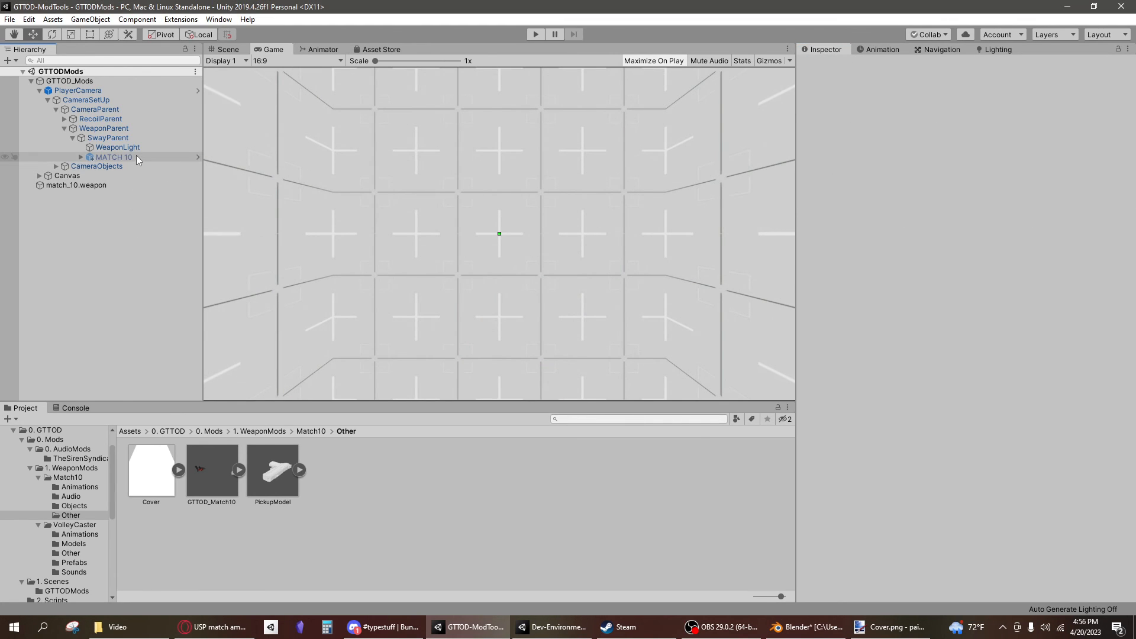
click(140, 255)
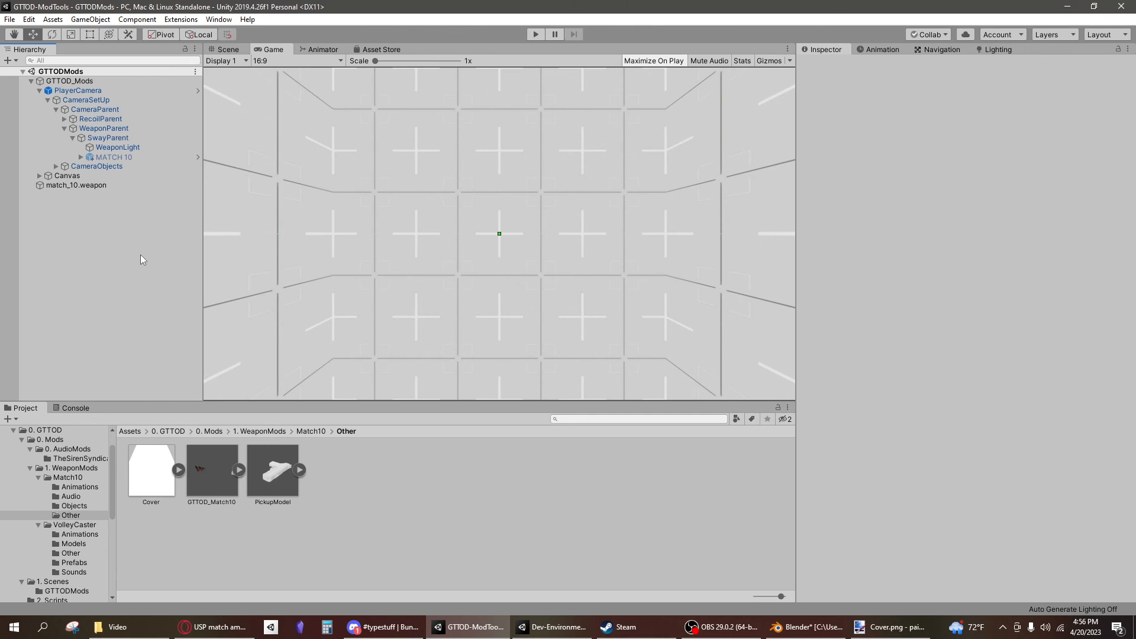
click(126, 158)
key(Delete)
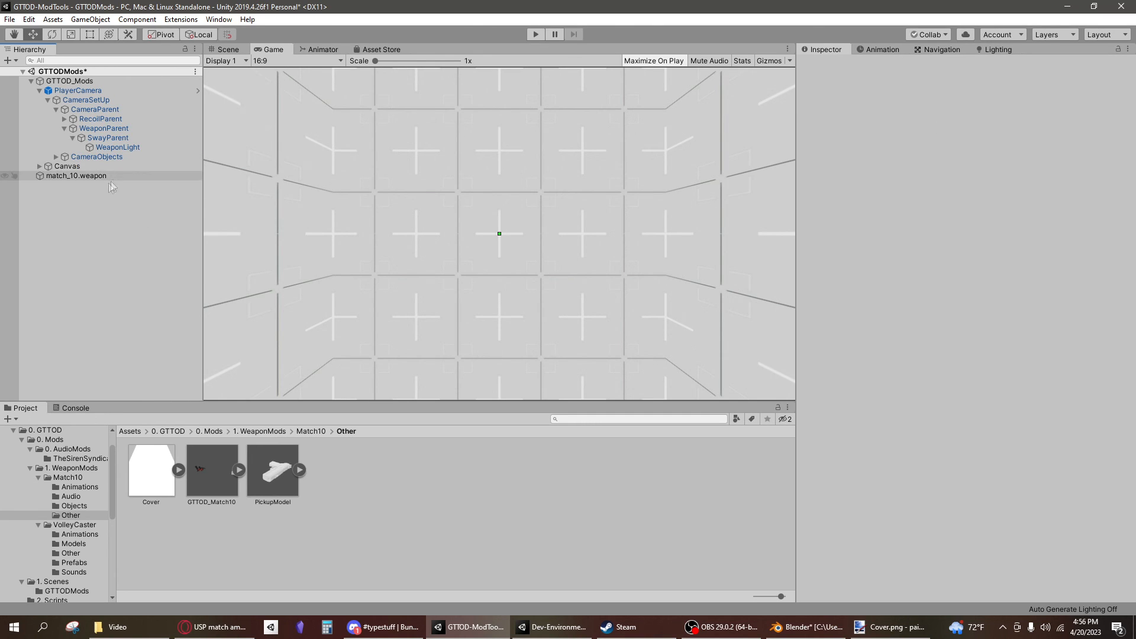
Open the Match10 Objects folder and select match_10.weapon in the scene.
click(97, 176)
click(312, 432)
double_click(272, 471)
click(119, 176)
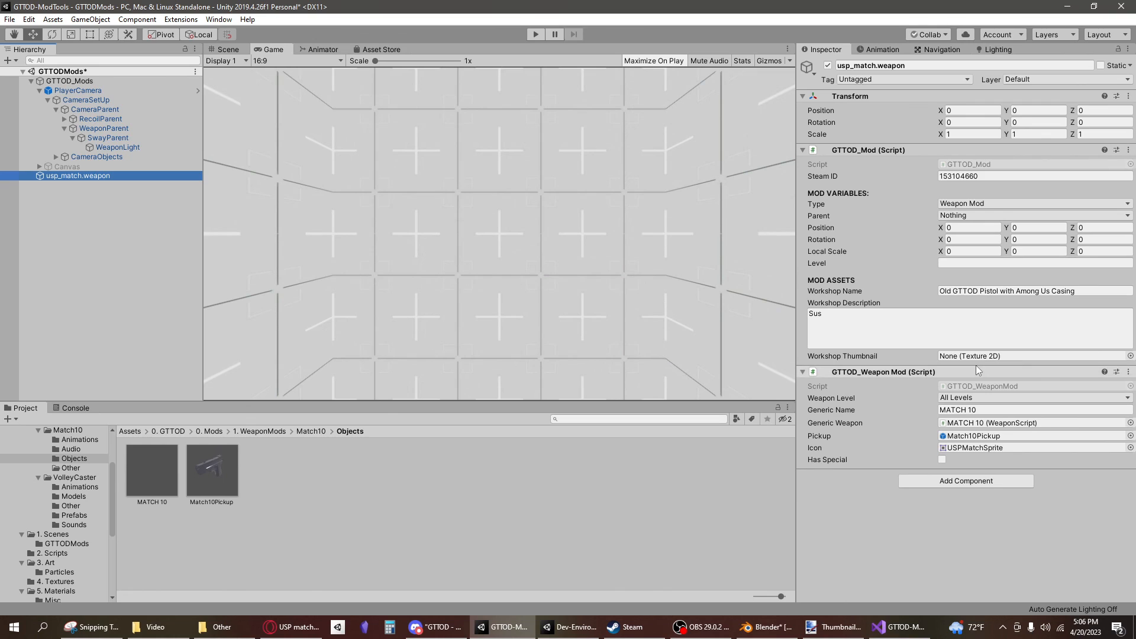
Assign the Thumbnail image as usp_match.weapon's workshop thumbnail and save the scene.
click(978, 449)
drag(333, 471, 976, 358)
click(419, 470)
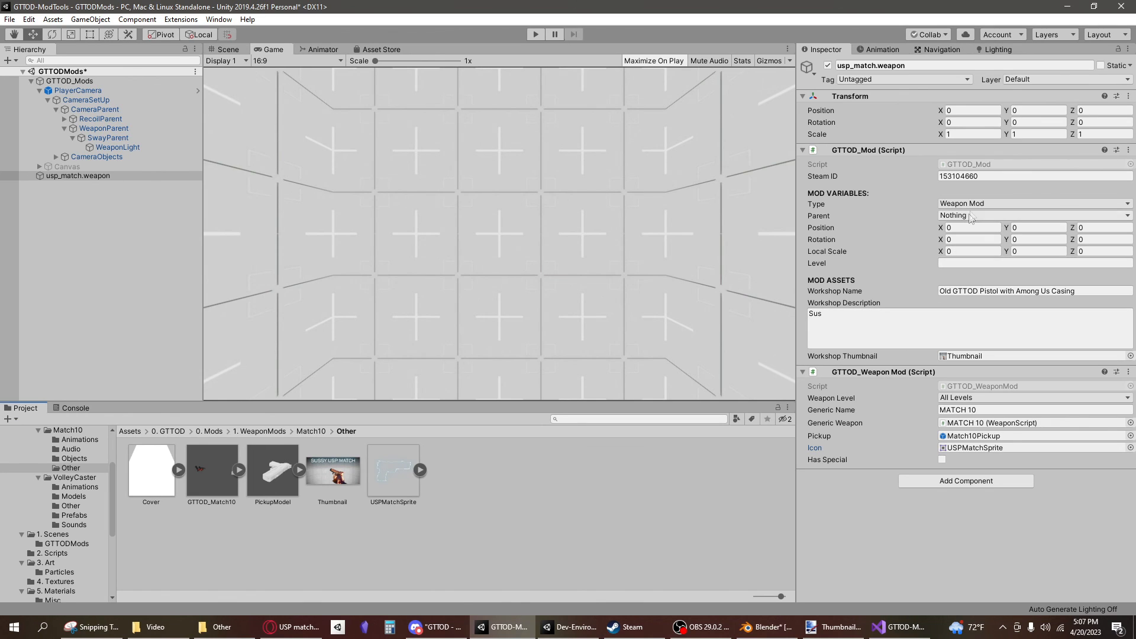
key(ctrl+s)
Save usp_match.weapon as a prefab in the Match10 folder.
click(89, 175)
click(311, 431)
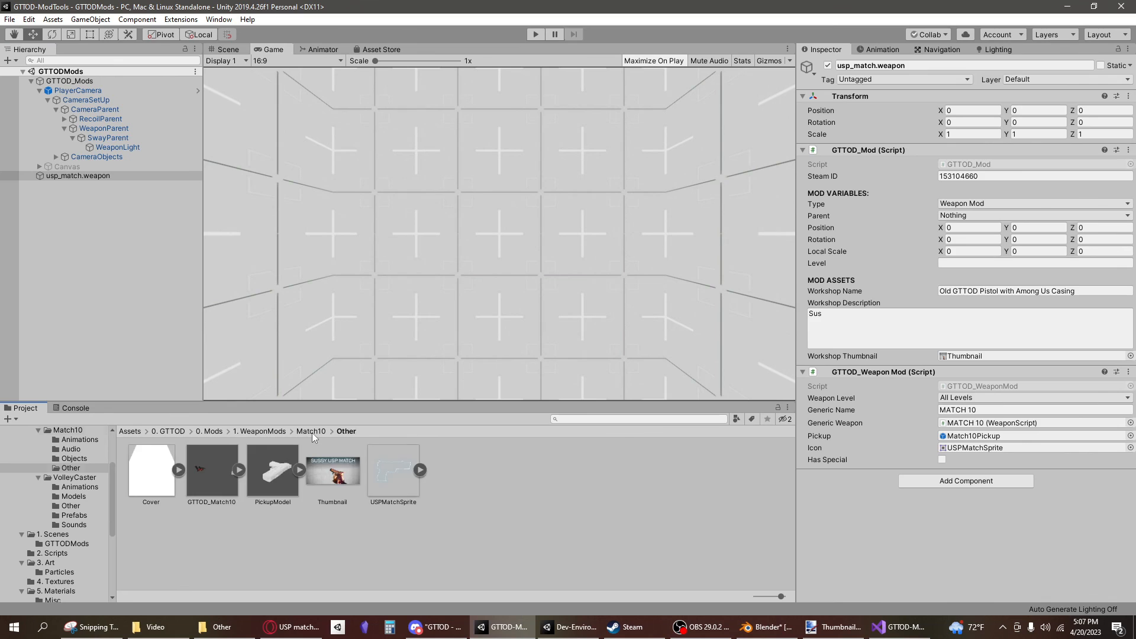
click(98, 178)
drag(74, 179, 473, 503)
Assign the usp_match.weapon prefab to a new AssetBundle named usp_match with the variant weapon.
click(912, 594)
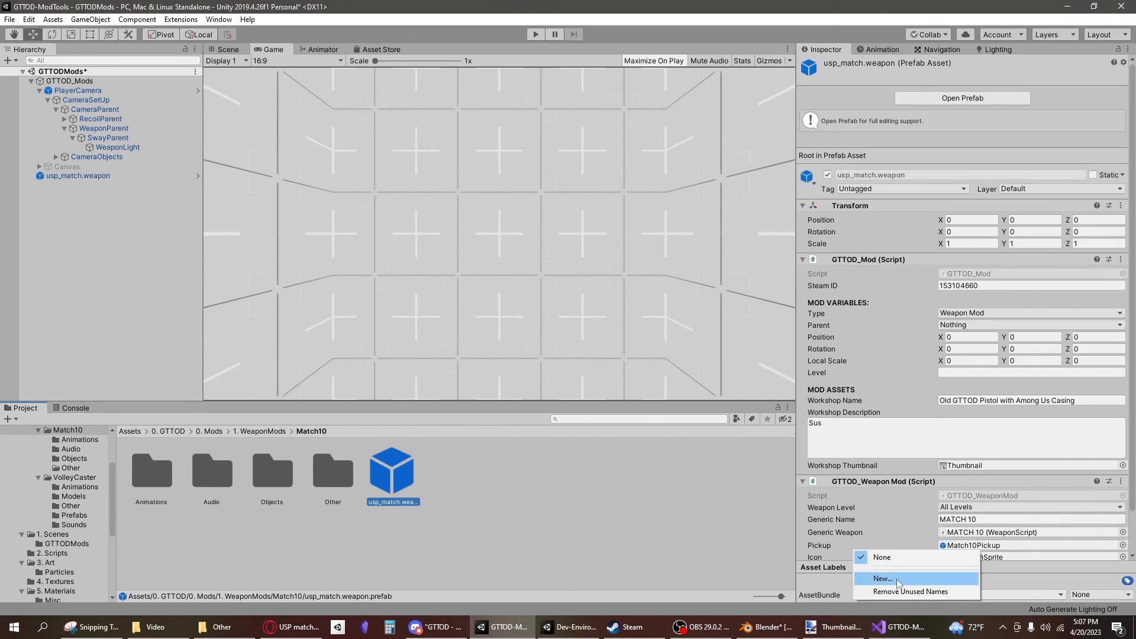
click(878, 579)
click(653, 538)
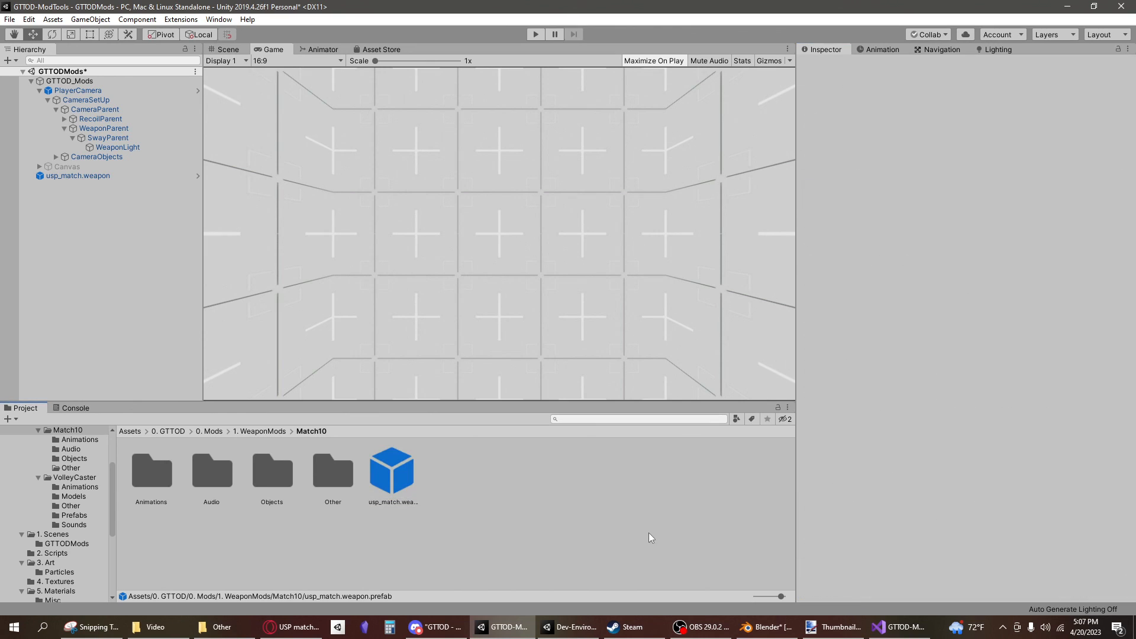
click(935, 595)
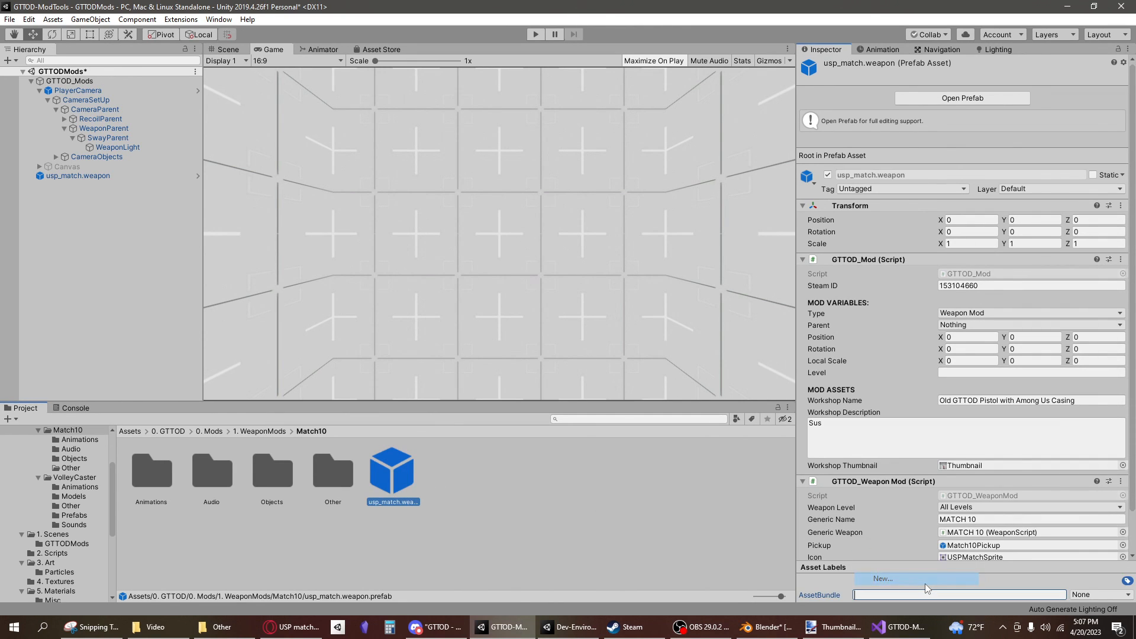
text(usp_match)
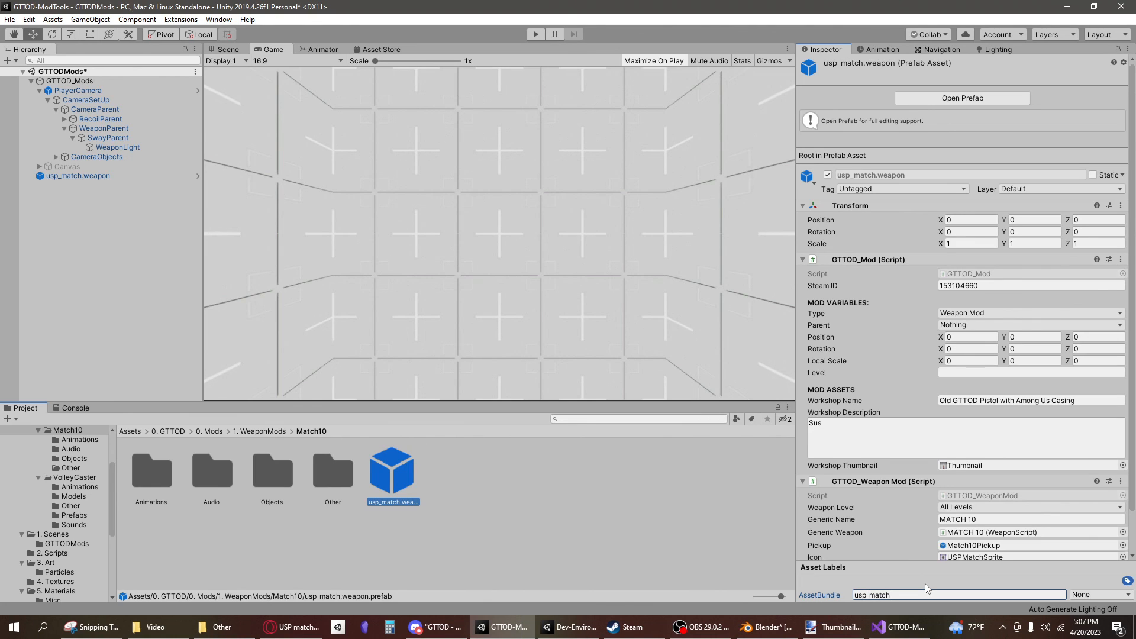
key(Return)
click(1080, 594)
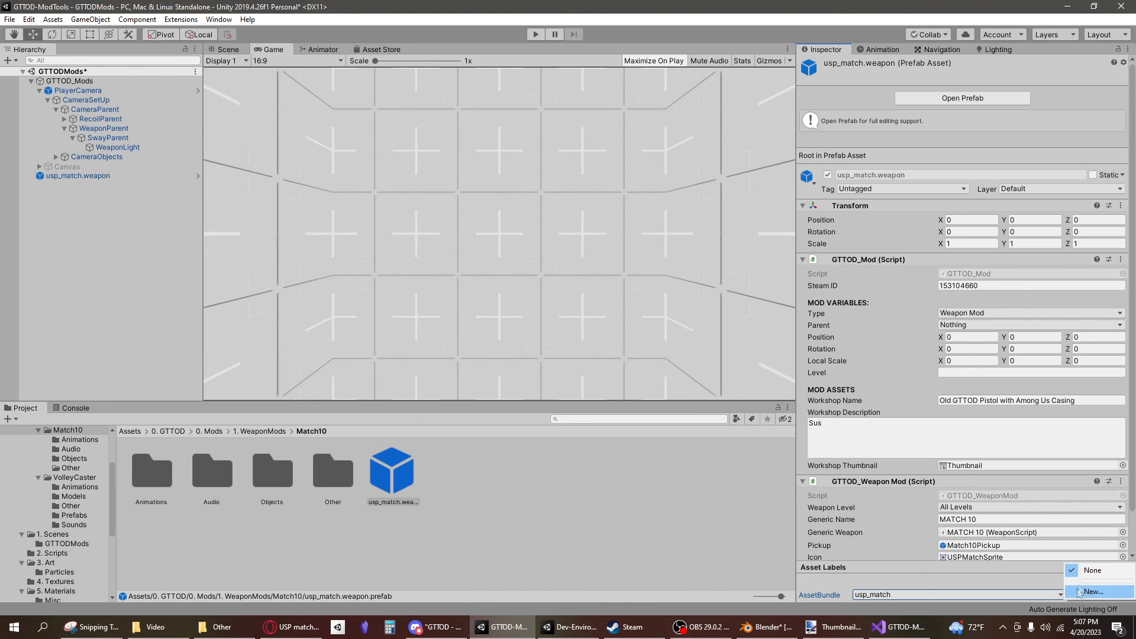
click(1094, 592)
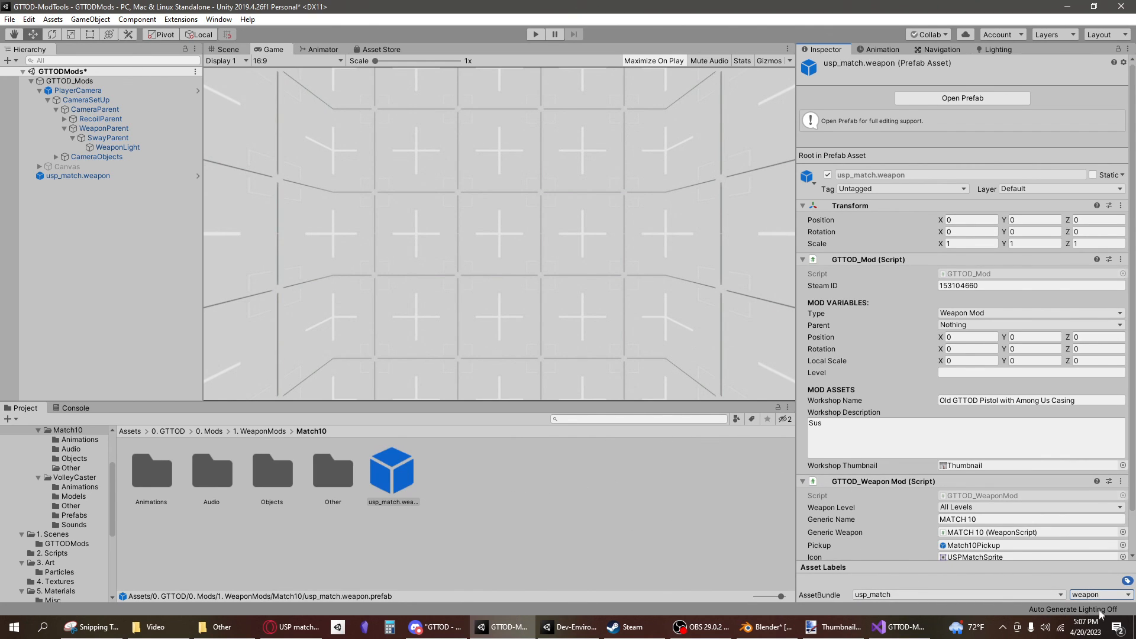
Review the USPMatchPickup prefab's GTTOD_Weapon Pickup settings, checking its weapon name and colors.
click(413, 481)
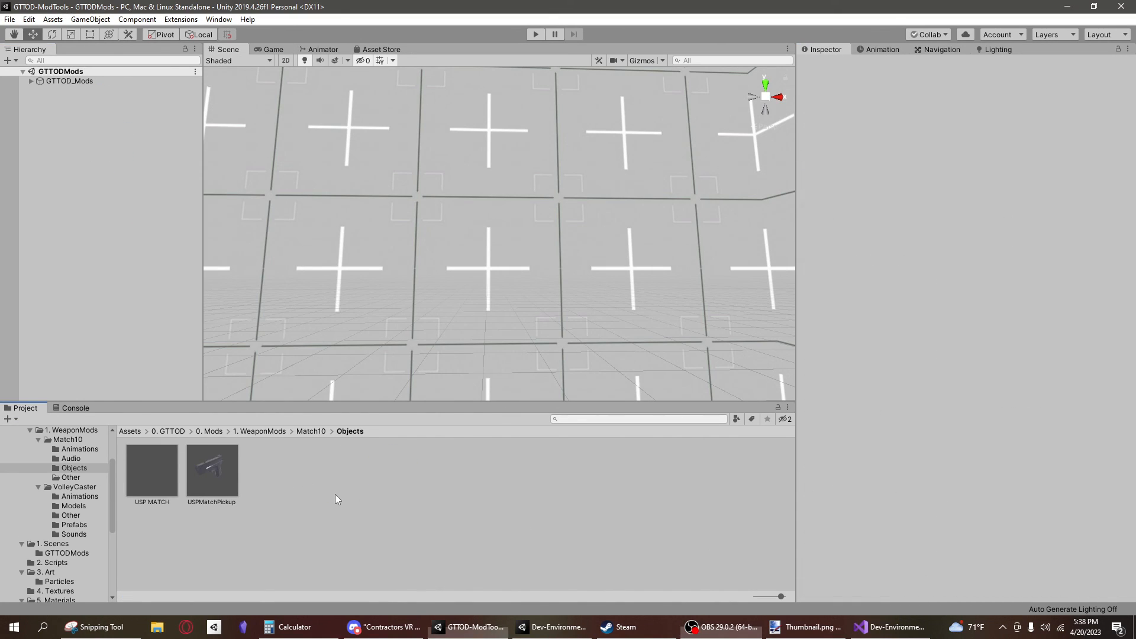
click(213, 470)
scroll(977, 261, down, 3)
click(826, 410)
scroll(827, 412, down, 2)
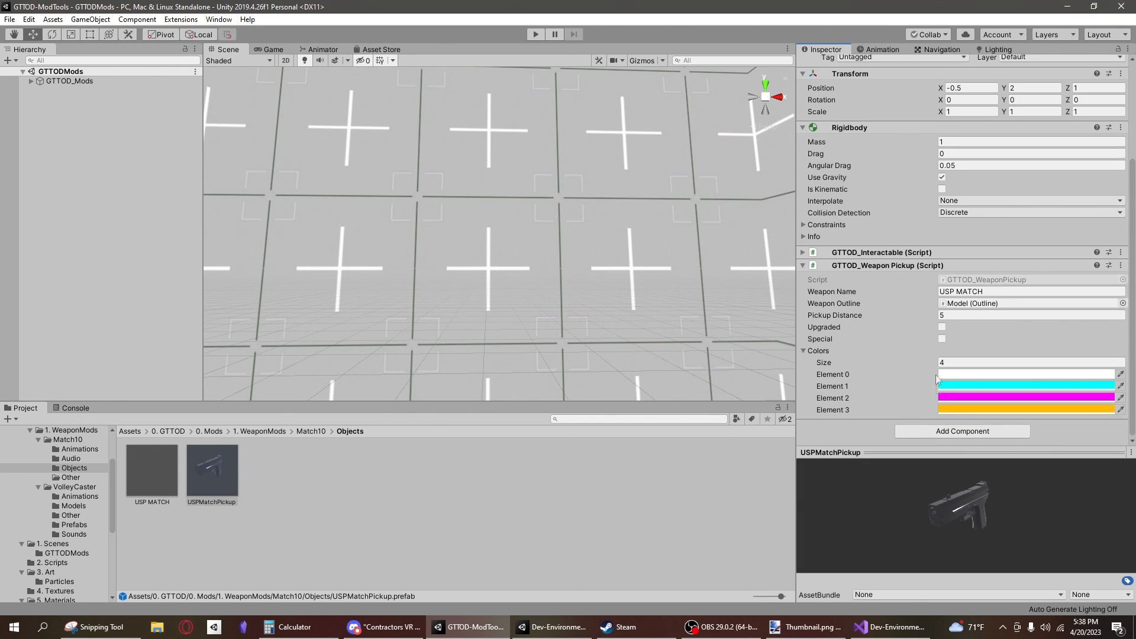
click(820, 351)
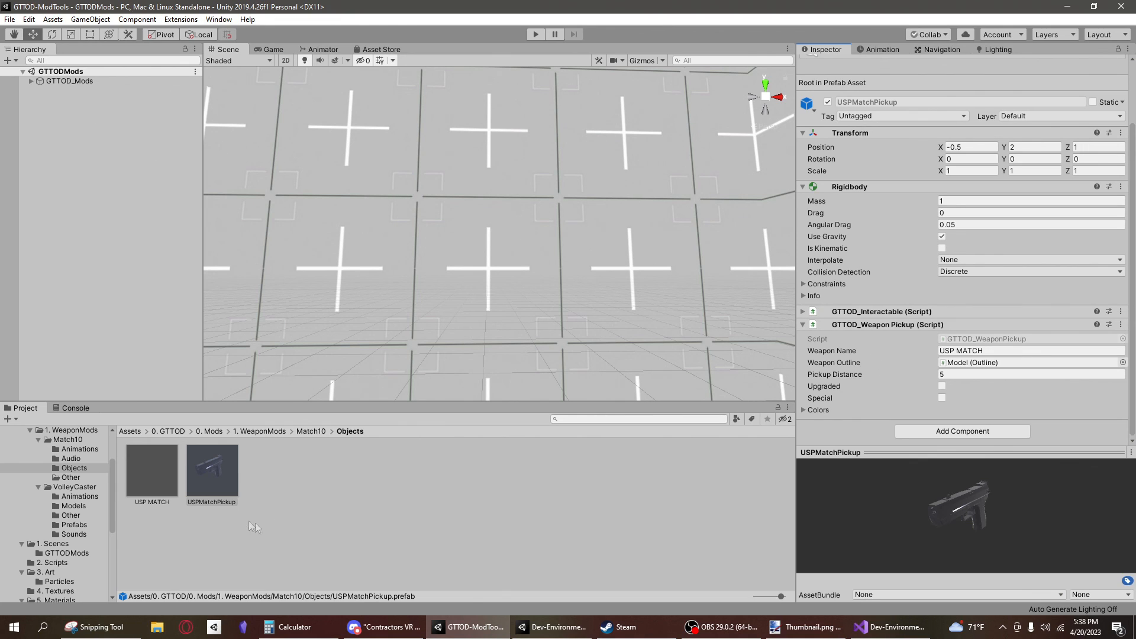
click(964, 351)
click(79, 214)
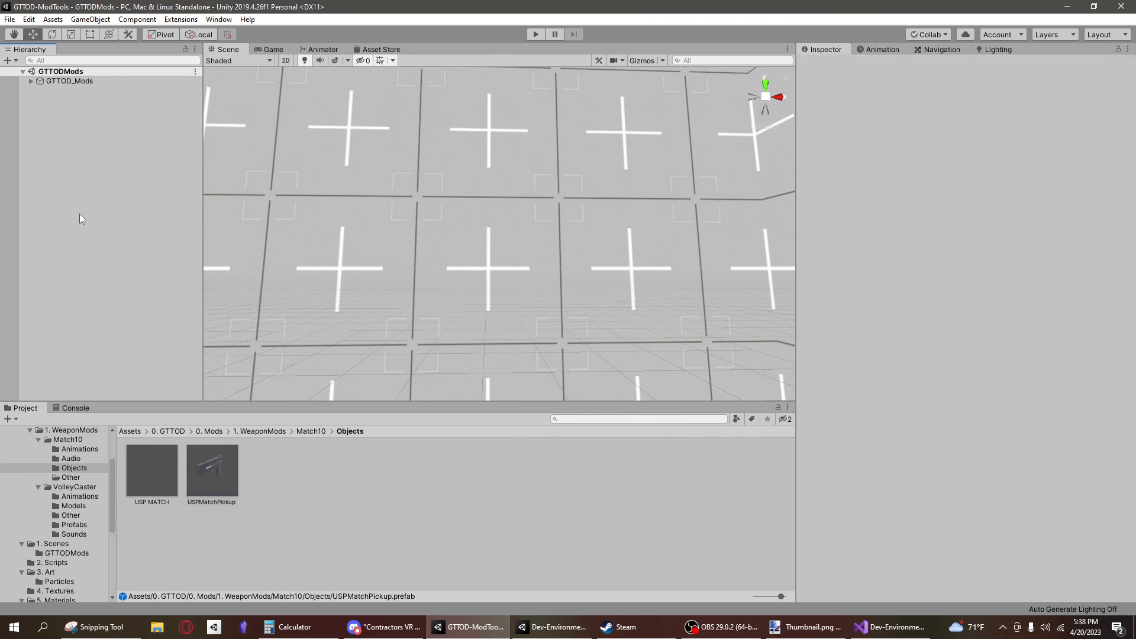
click(233, 461)
Rename the Match10 folder in 1. WeaponMods to USP Match.
click(313, 431)
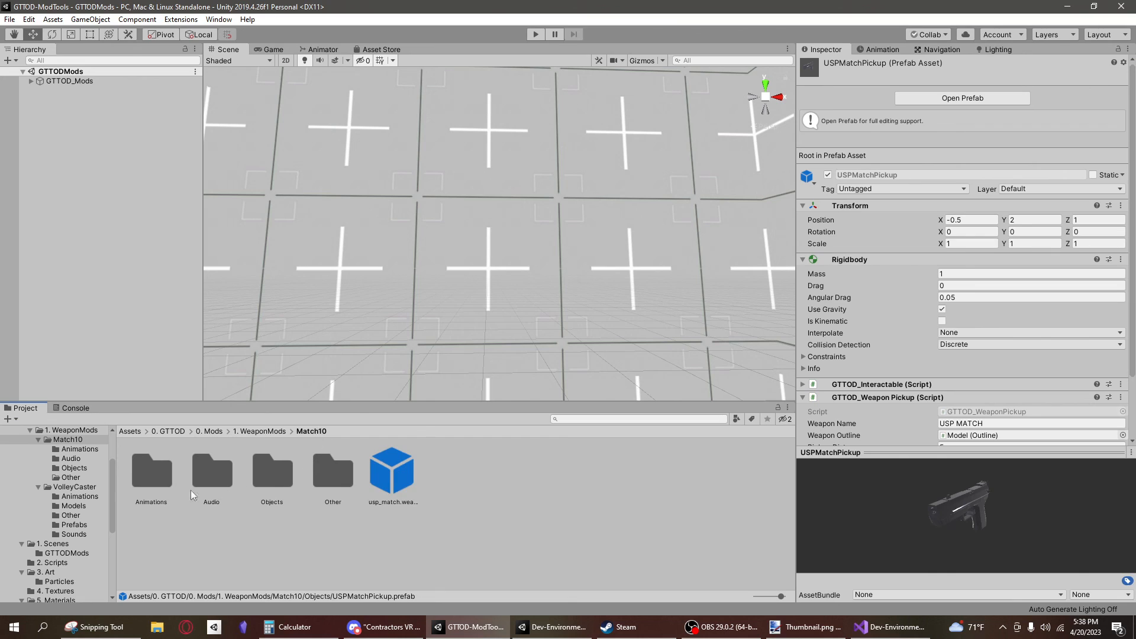
click(251, 433)
click(153, 502)
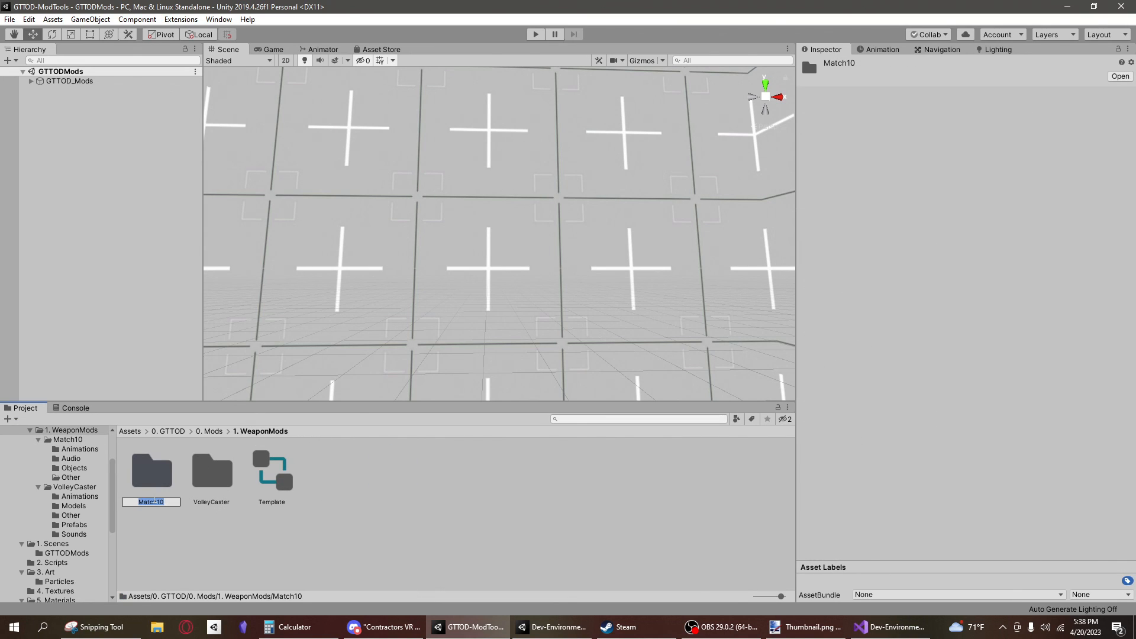
text(USP Match)
key(Return)
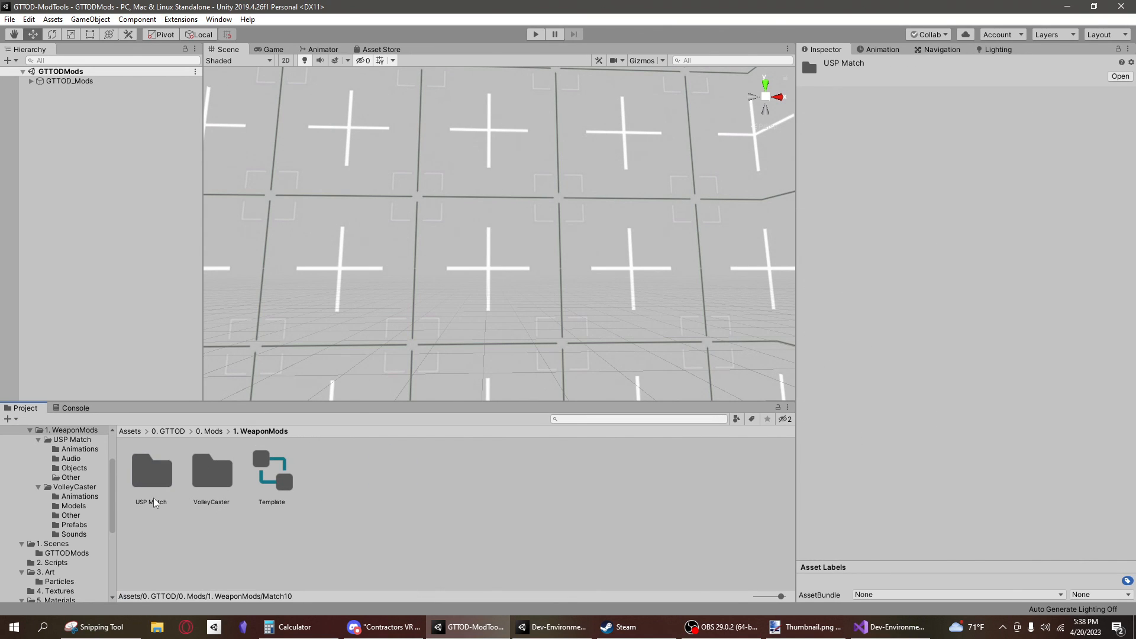
Check the USP Match folder and its Objects subfolder, and create the asset bundles with GTTOD Mod Tools.
double_click(152, 471)
click(265, 485)
double_click(265, 485)
click(285, 510)
click(314, 431)
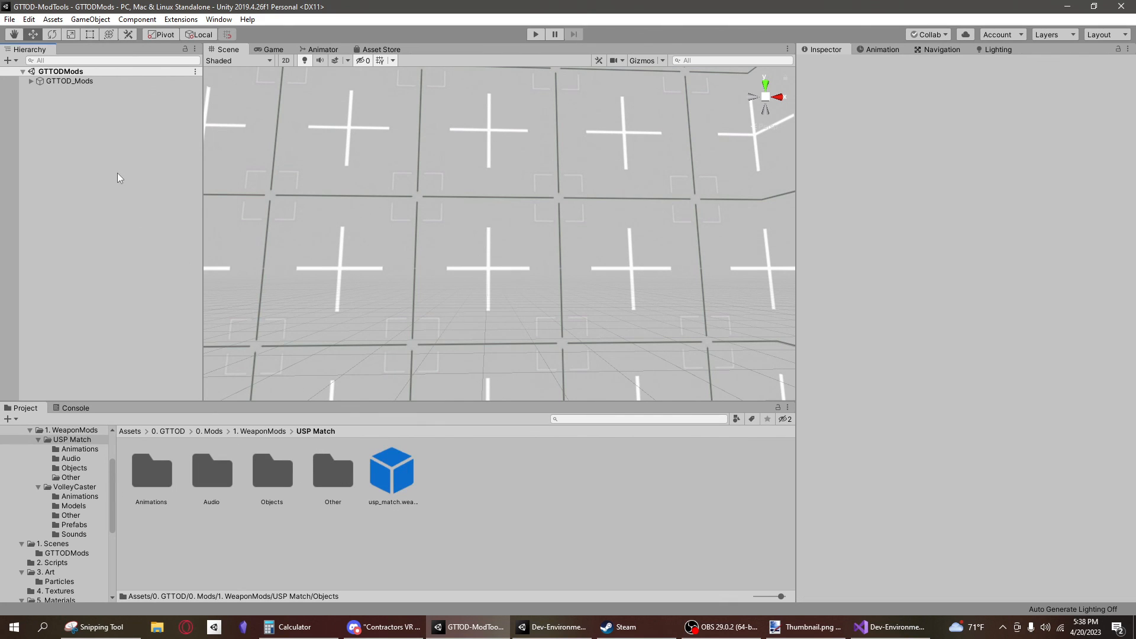
click(53, 19)
mouse_move(113, 317)
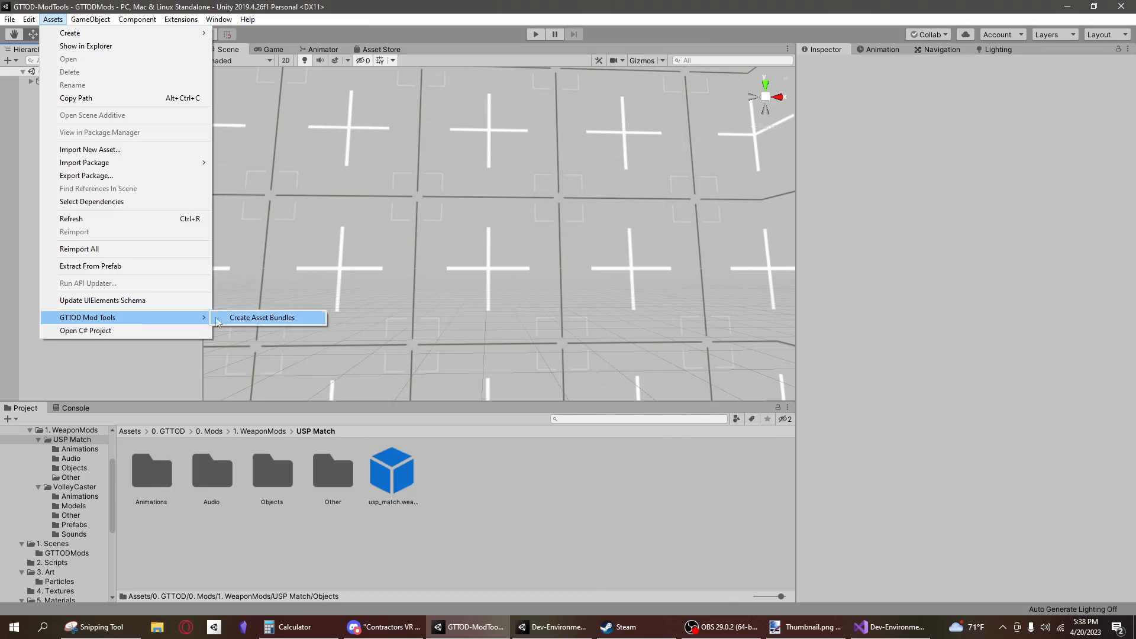
click(219, 317)
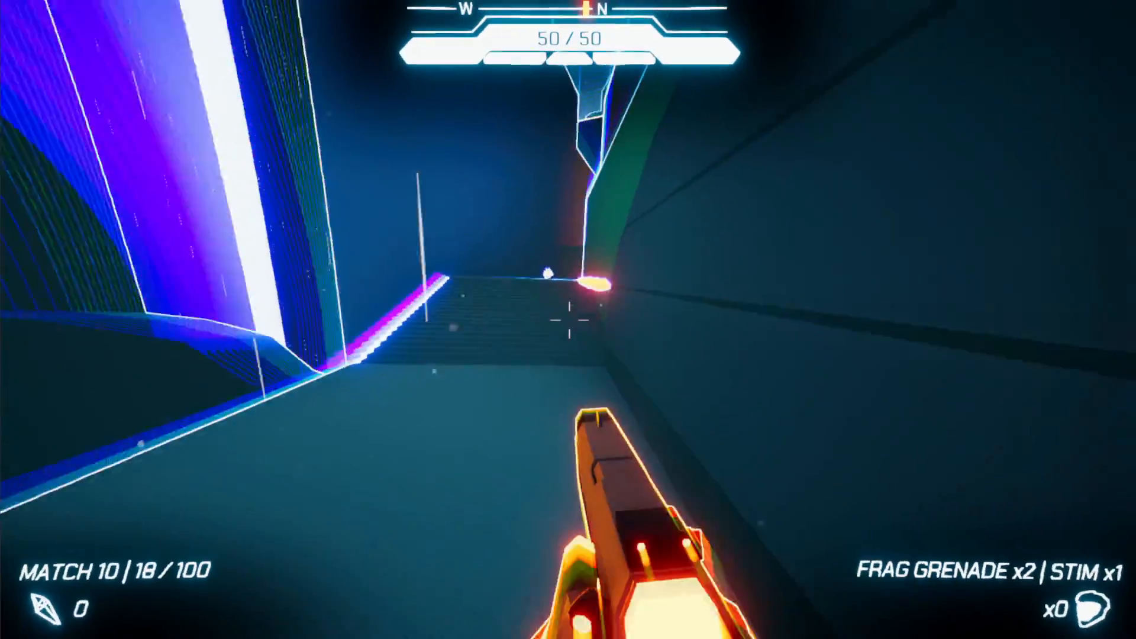
click(569, 320)
click(570, 319)
click(569, 320)
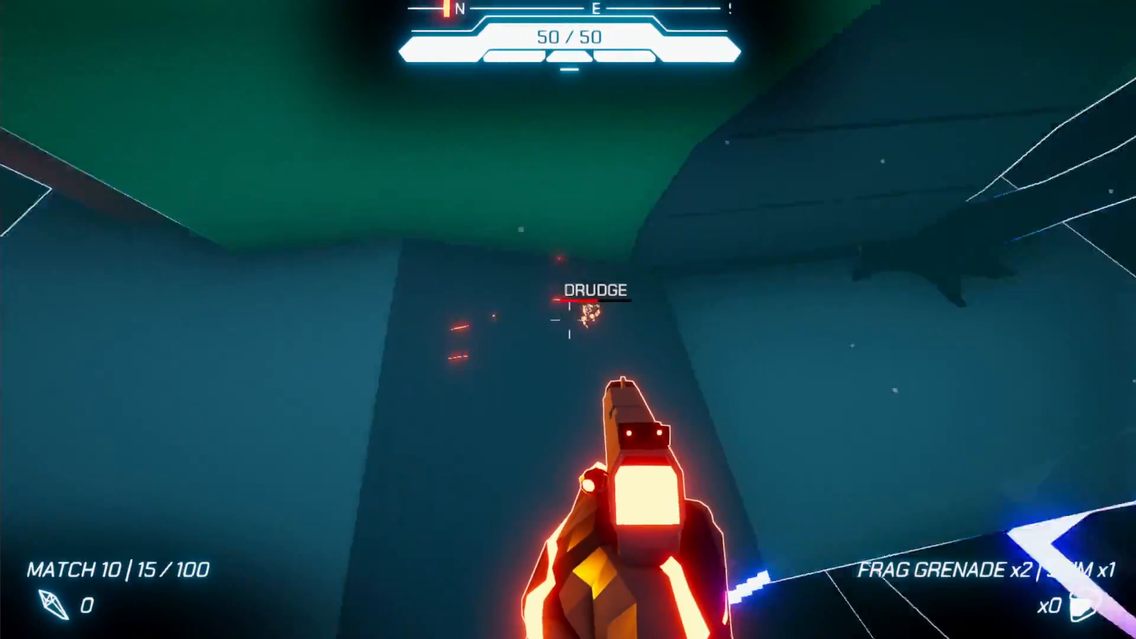
click(569, 320)
click(569, 320)
key(r)
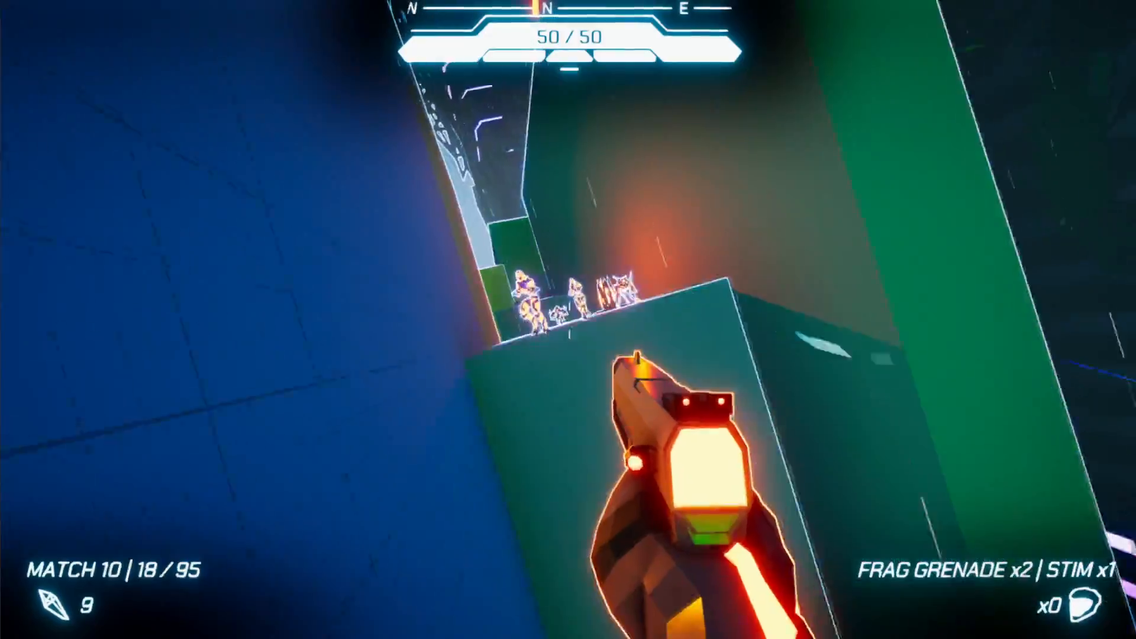
click(569, 320)
click(570, 319)
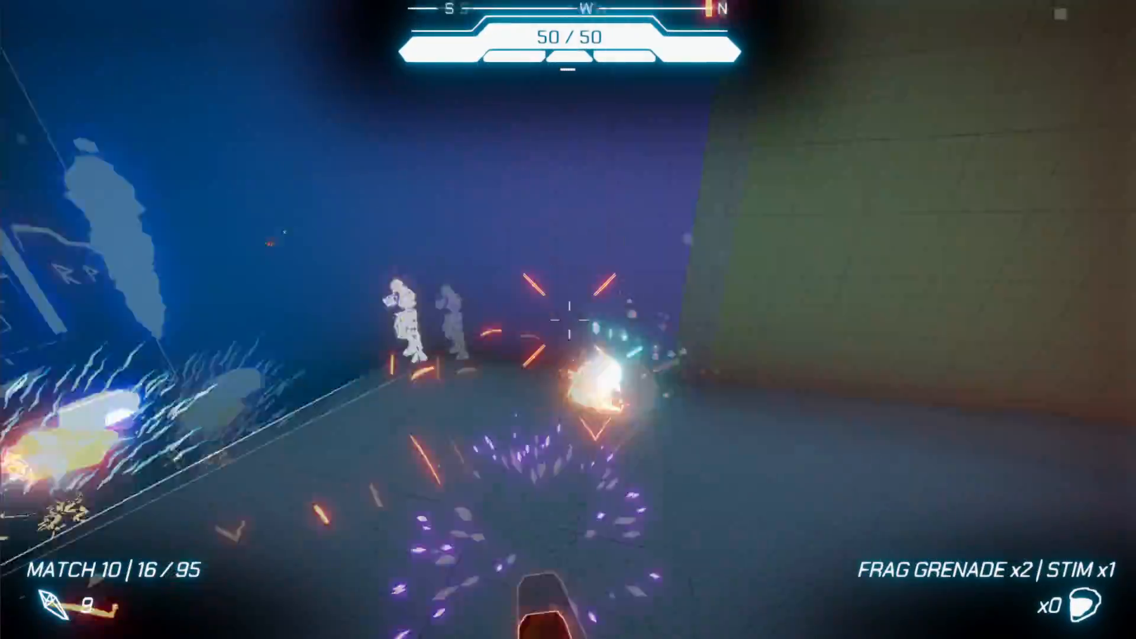
click(569, 319)
click(569, 319)
click(570, 320)
key(g)
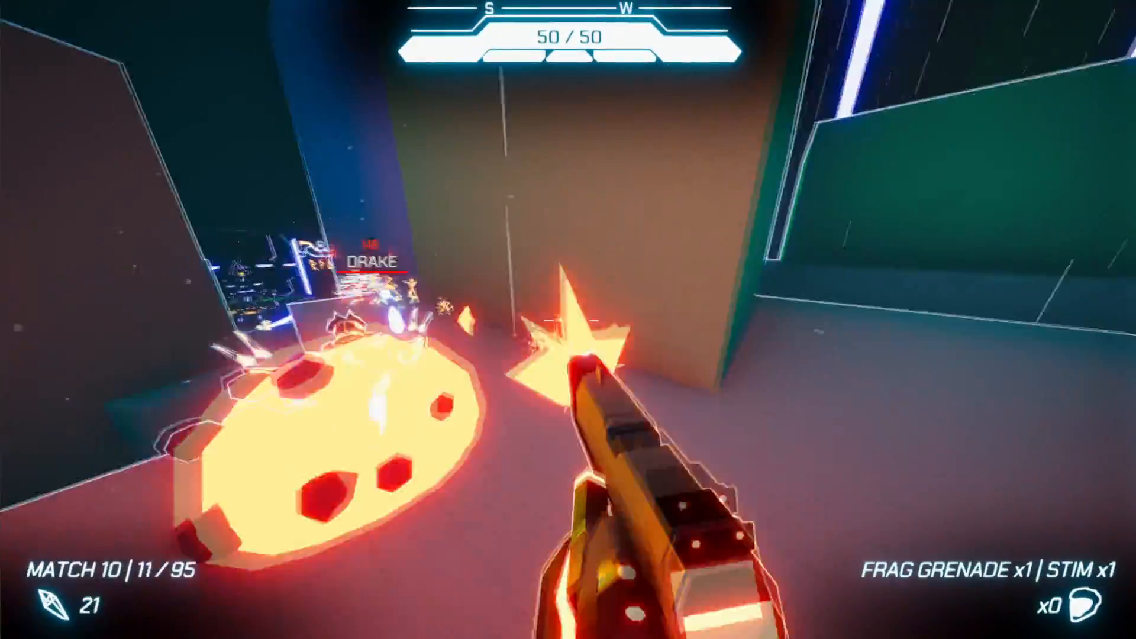
click(569, 320)
click(569, 320)
key(g)
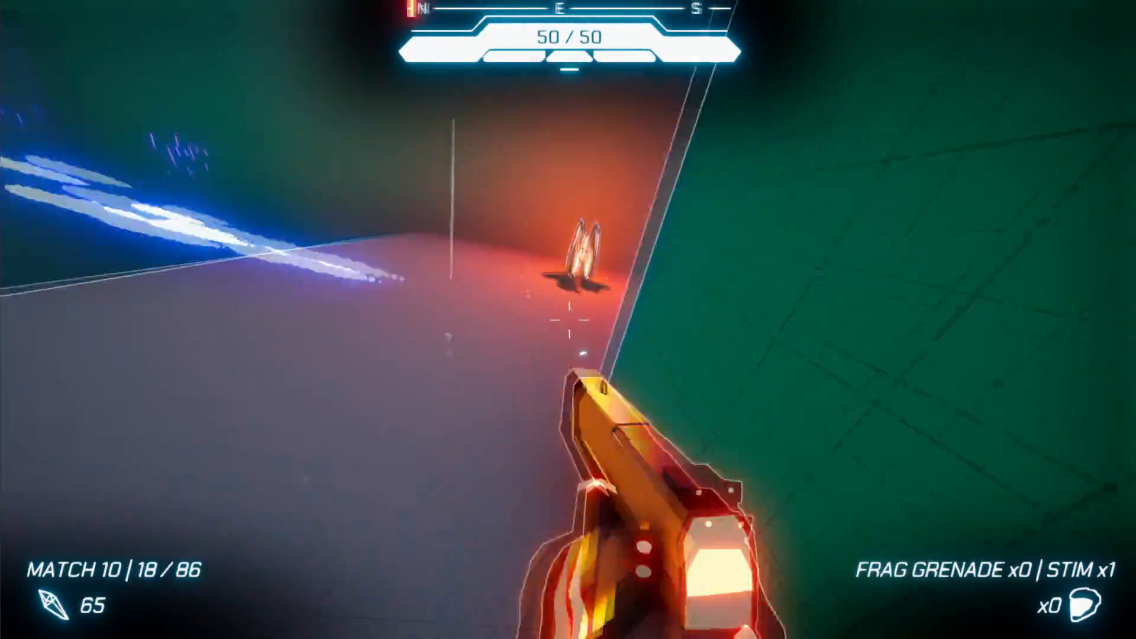
click(569, 320)
click(569, 320)
click(569, 320)
click(570, 319)
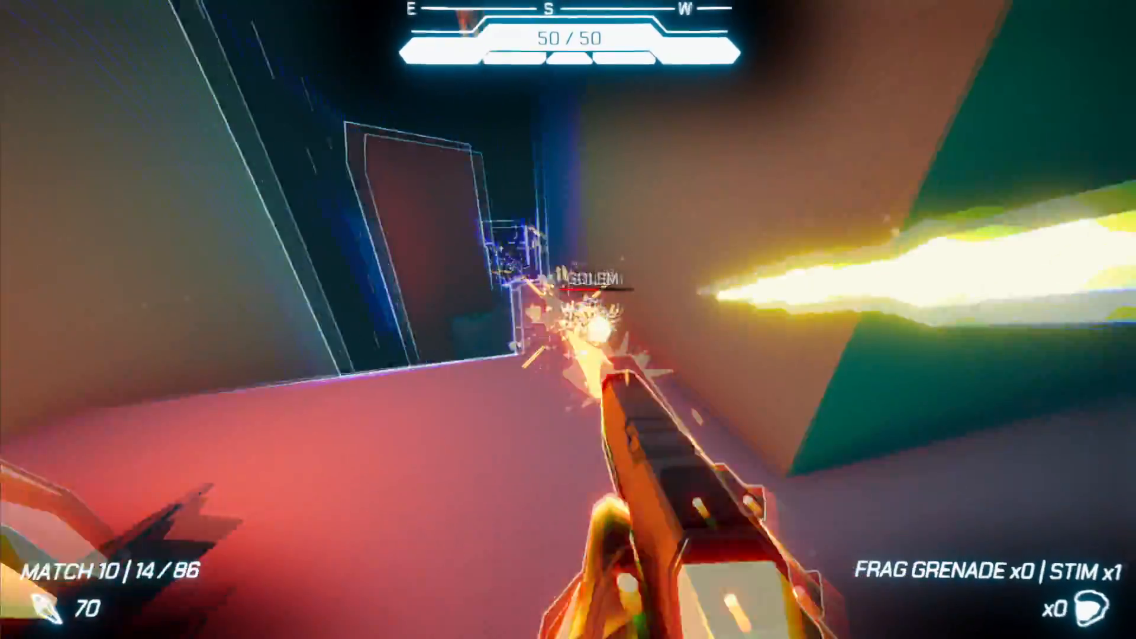
click(570, 319)
click(569, 320)
click(570, 320)
click(570, 319)
click(569, 320)
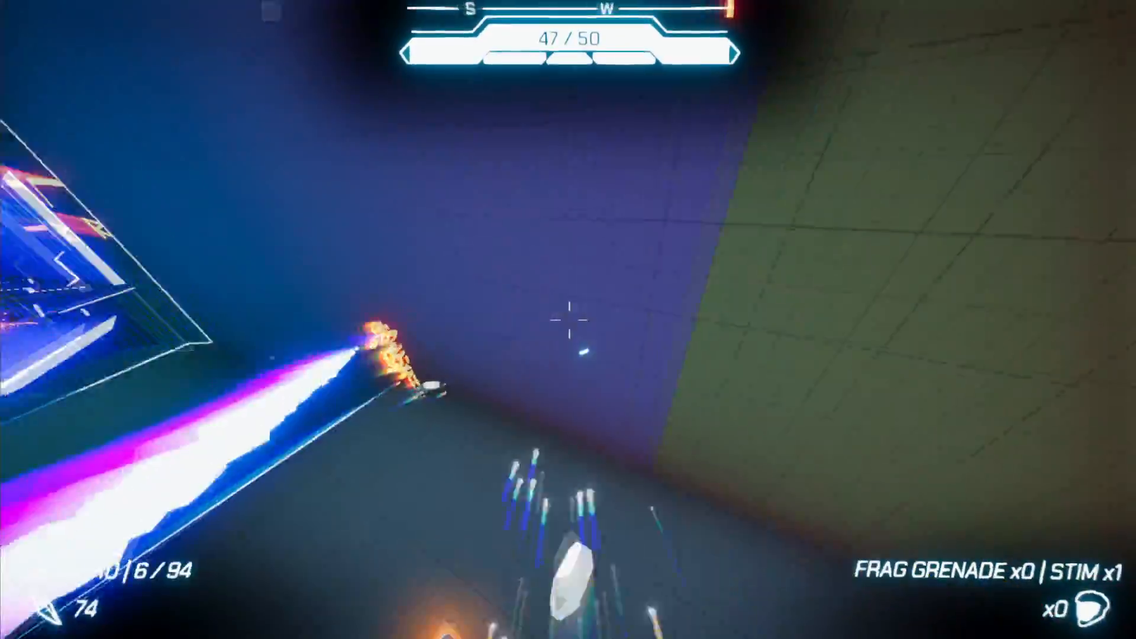
click(569, 320)
click(569, 320)
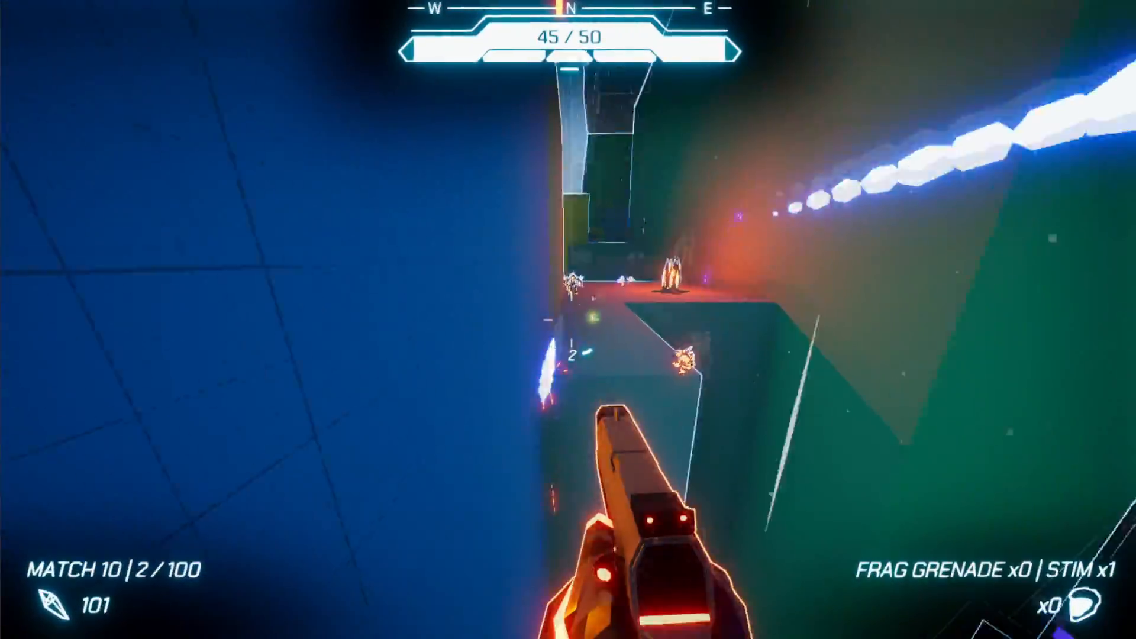
key(r)
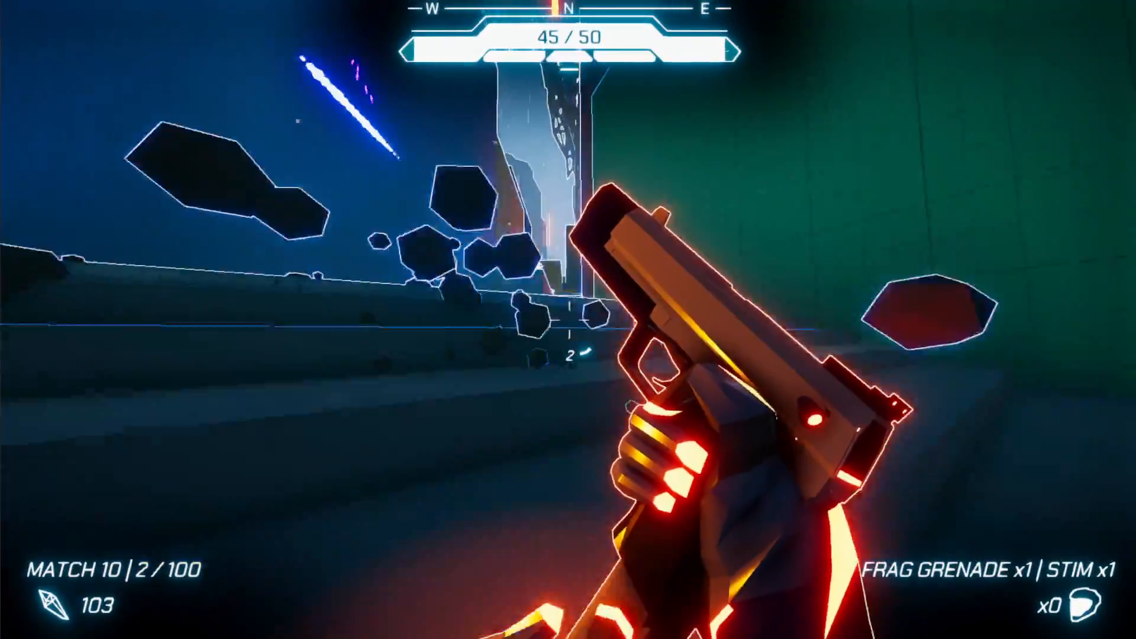
key(w)
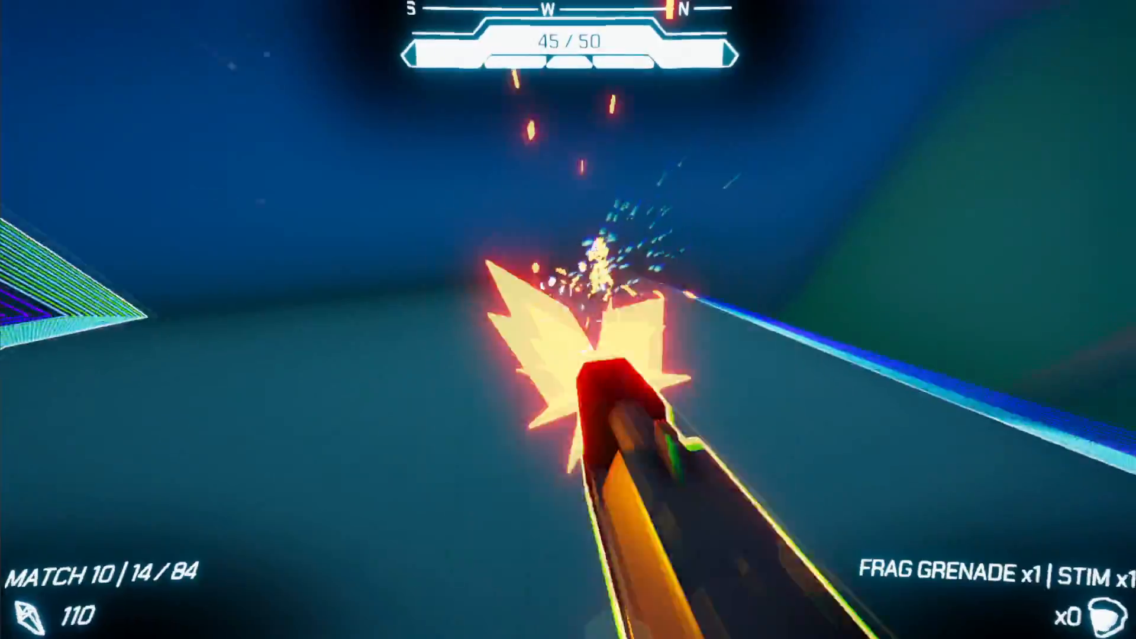
click(568, 320)
click(568, 320)
key(w)
click(568, 319)
click(568, 319)
click(569, 319)
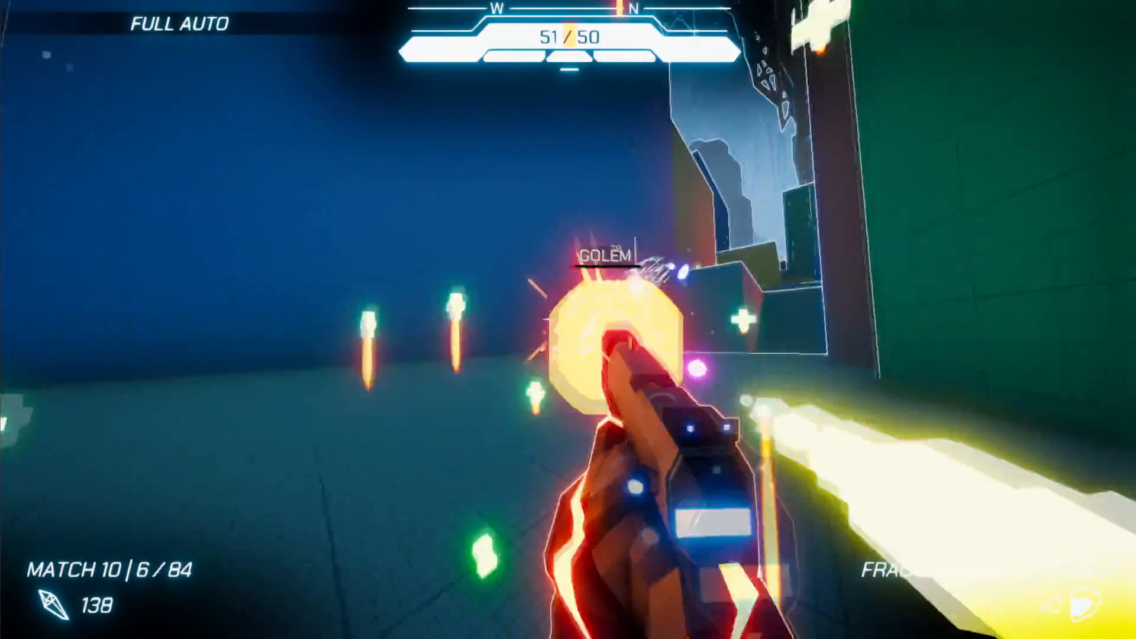
key(w)
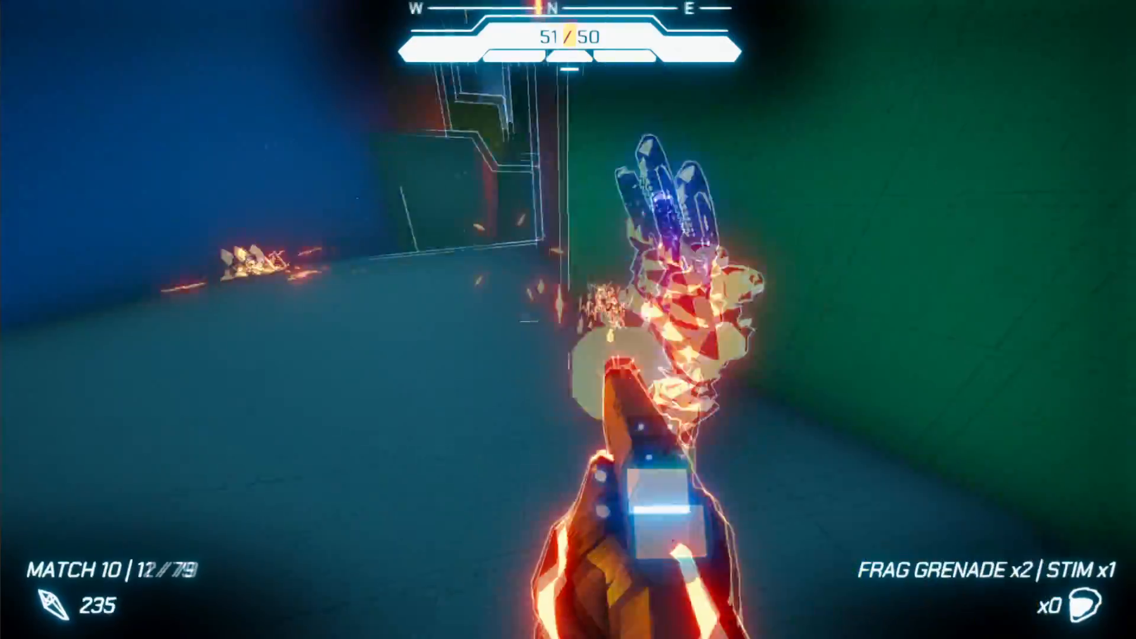
click(568, 320)
click(568, 320)
click(569, 320)
click(568, 320)
click(568, 319)
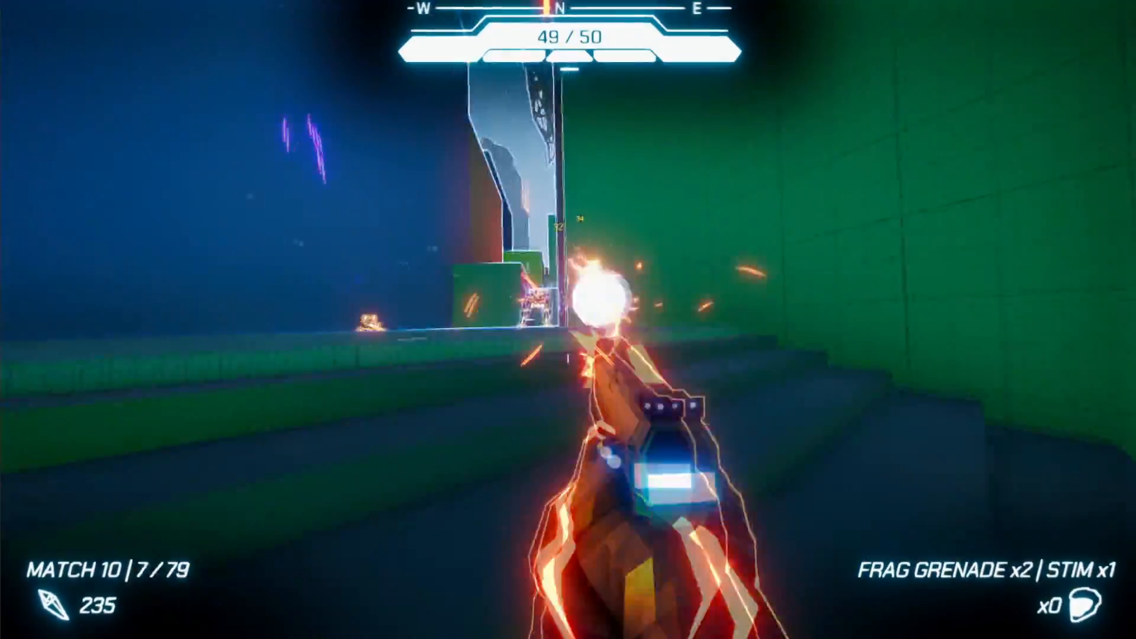
click(568, 320)
click(568, 319)
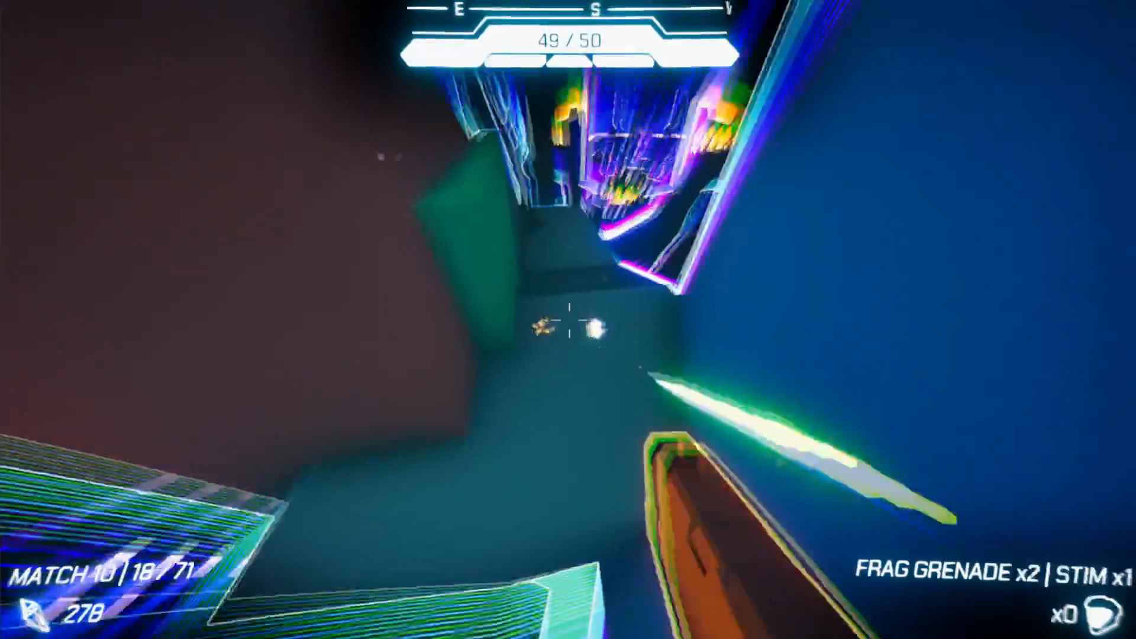
click(568, 320)
click(568, 319)
click(568, 319)
click(569, 319)
click(569, 320)
click(568, 319)
click(569, 320)
click(569, 320)
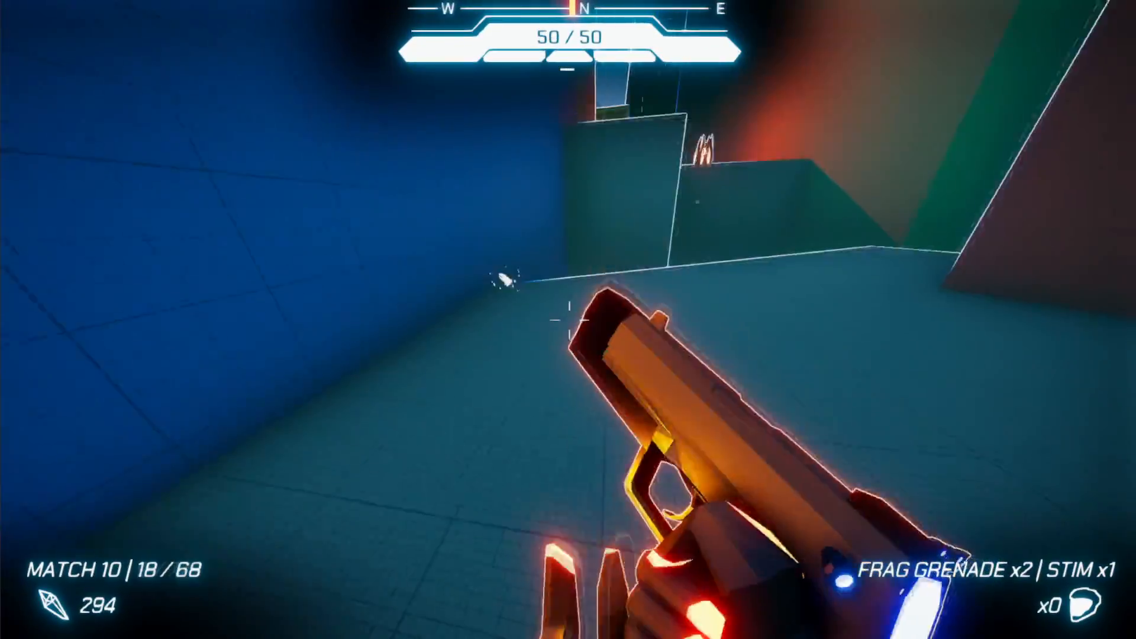
key(w)
key(space)
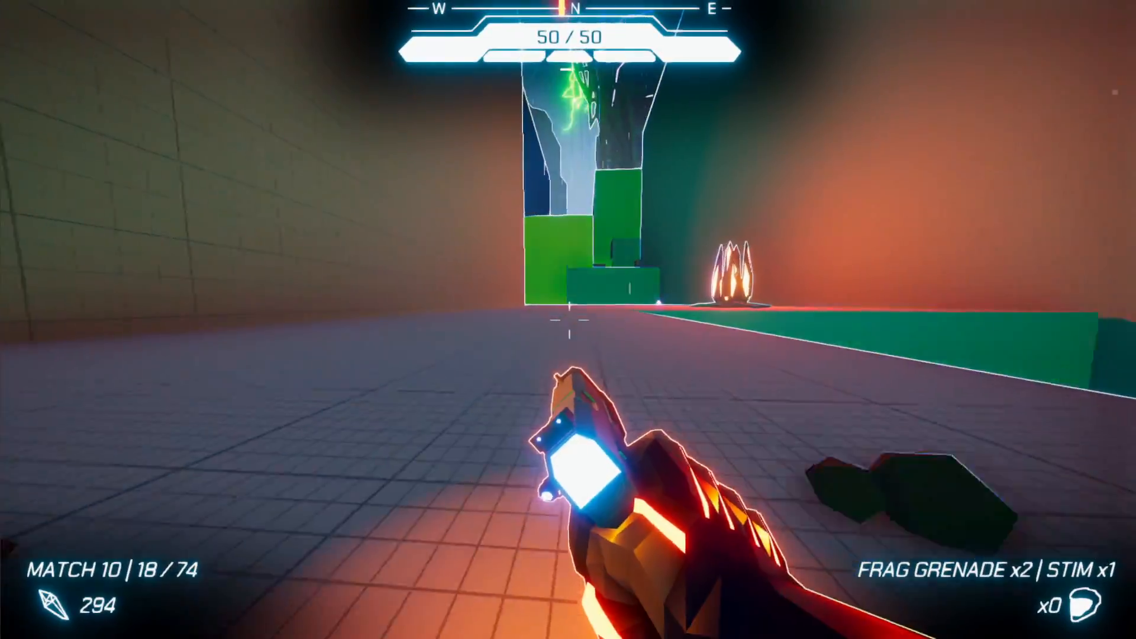
key(w)
click(568, 320)
click(568, 319)
click(568, 320)
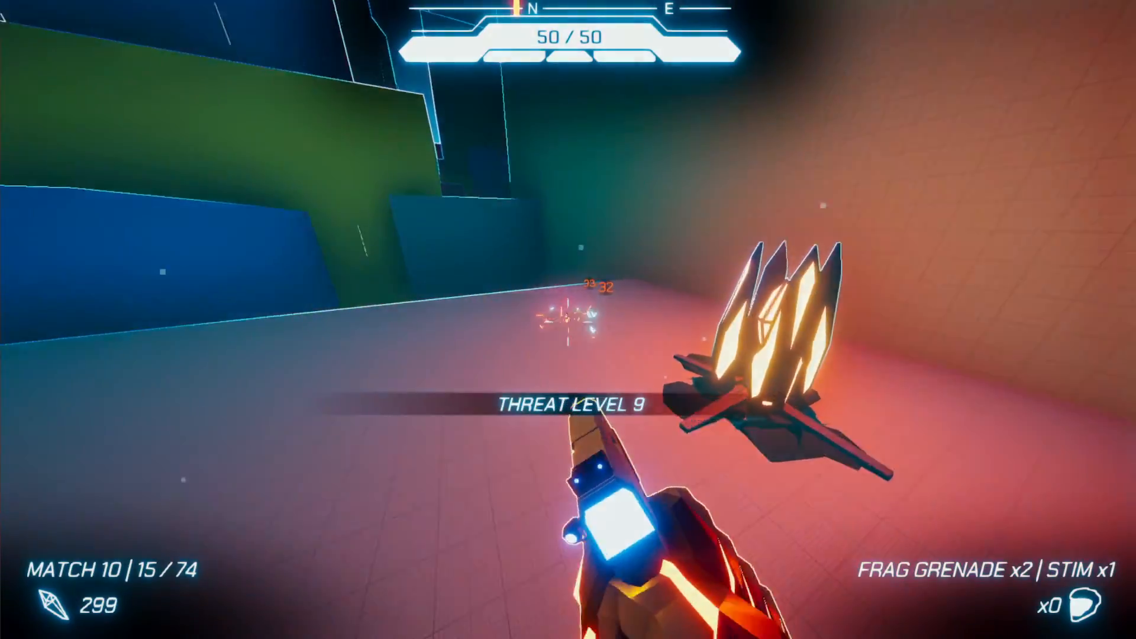